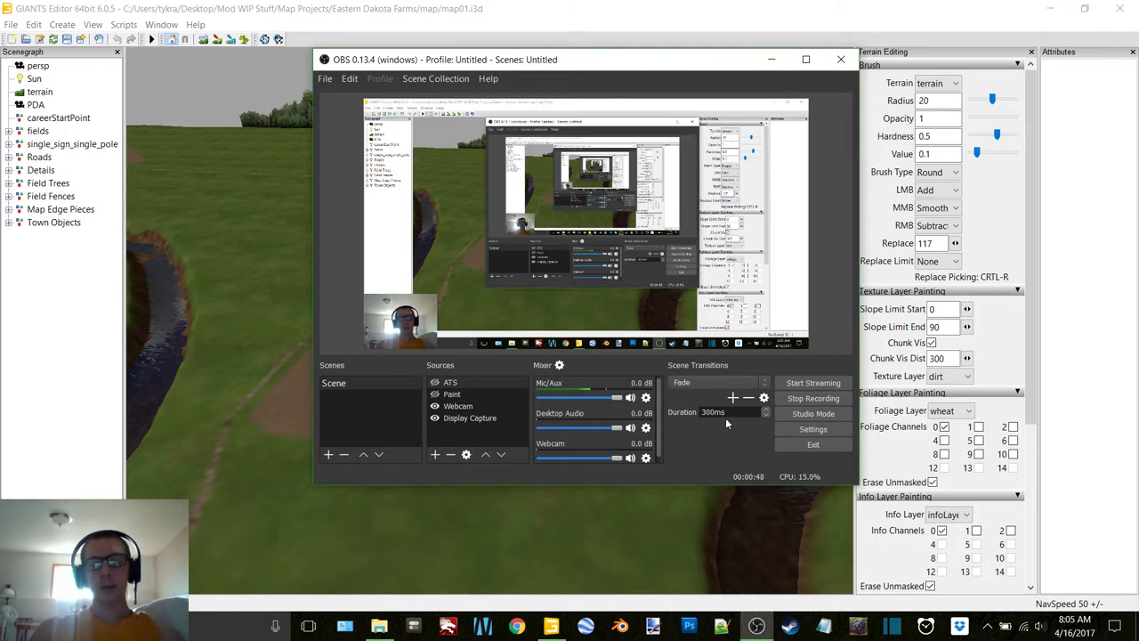
# Step: Minimize the OBS window and switch the viewport to the PDA camera for an overhead view of the map
pyautogui.click(771, 60)
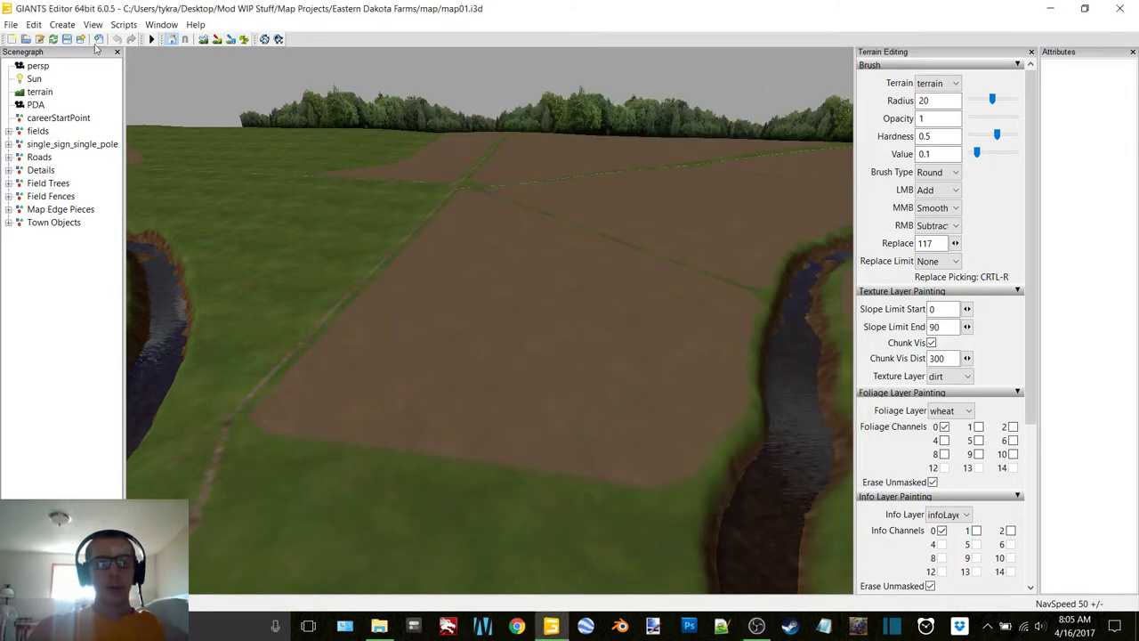
pyautogui.click(93, 24)
pyautogui.moveTo(107, 41)
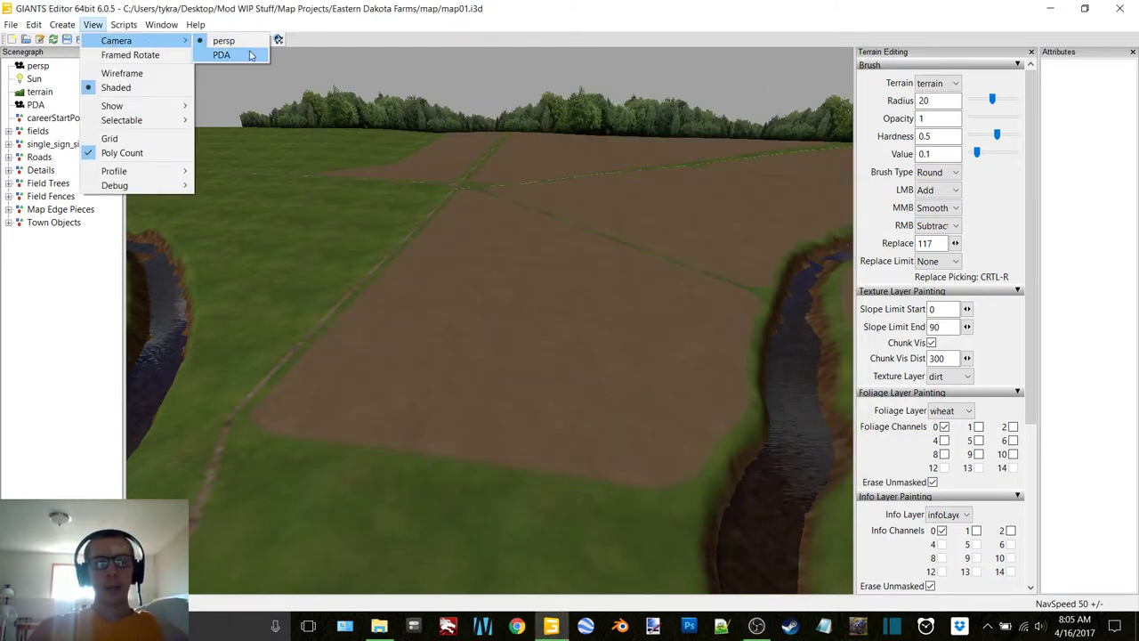
pyautogui.click(214, 54)
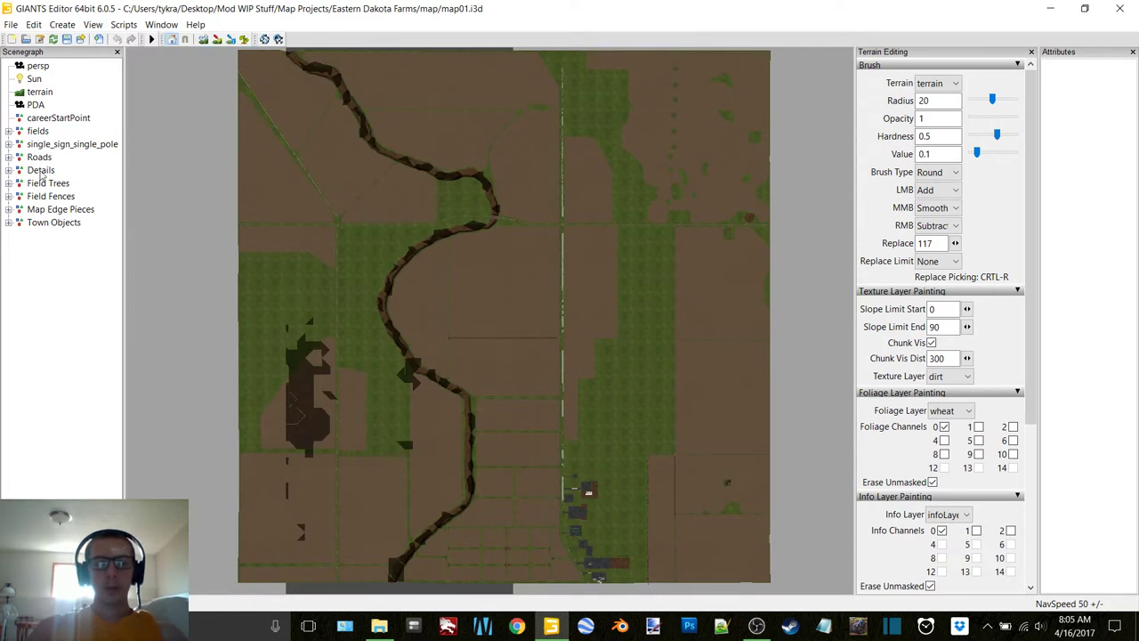
# Step: Hide the Water Planes group inside Details, then collapse Details and clear the selection
pyautogui.doubleClick(41, 171)
pyautogui.click(63, 182)
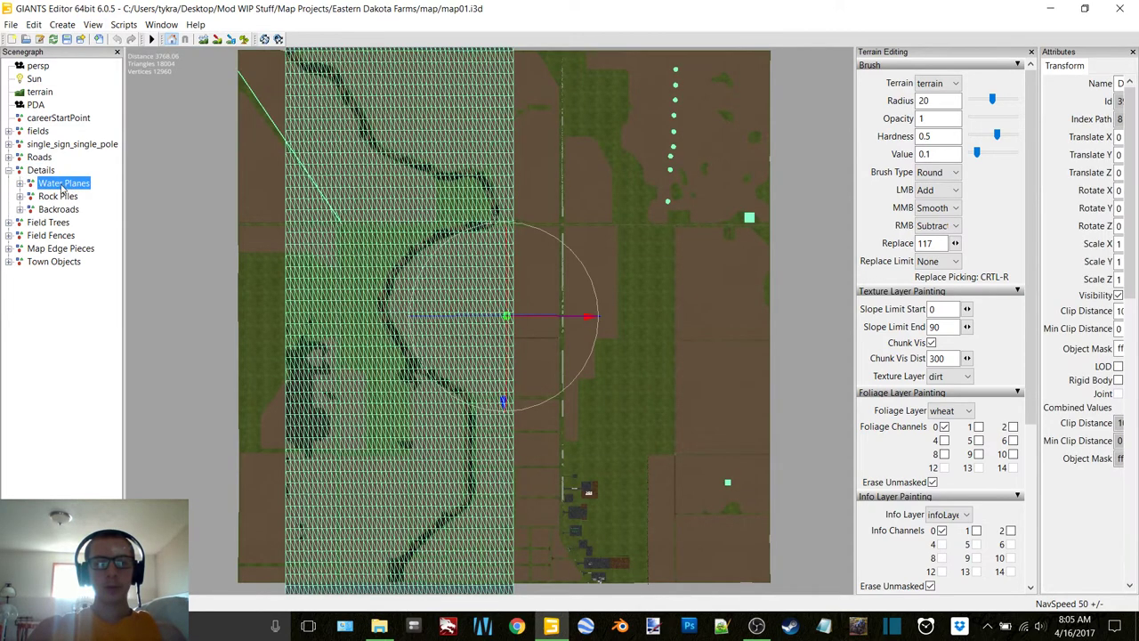
pyautogui.click(1119, 295)
pyautogui.click(26, 338)
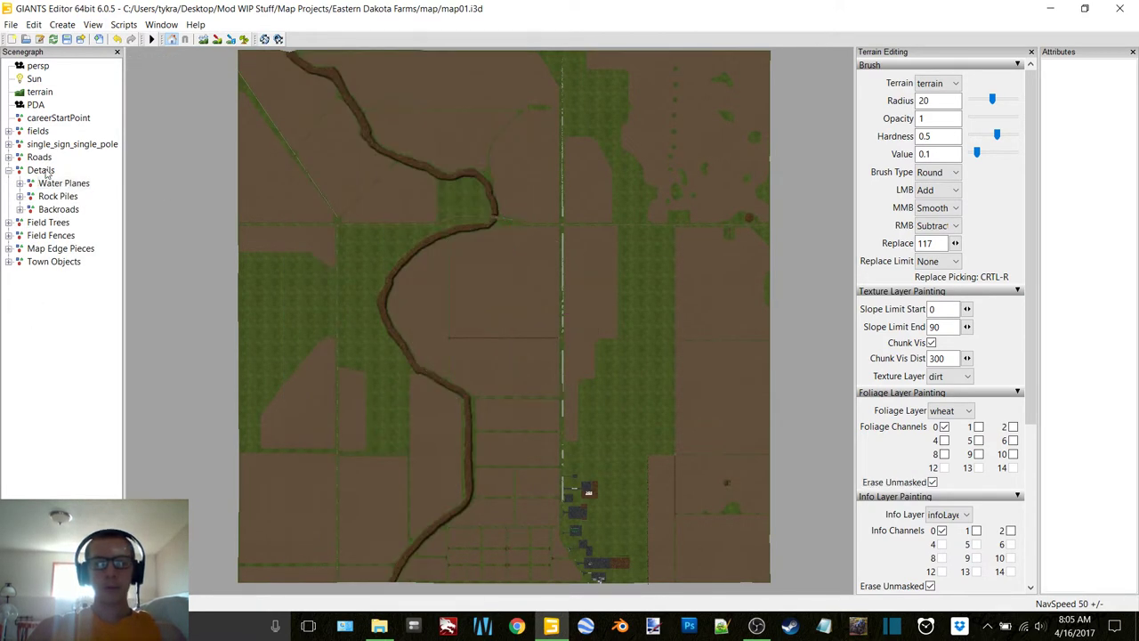
pyautogui.doubleClick(47, 170)
pyautogui.click(45, 314)
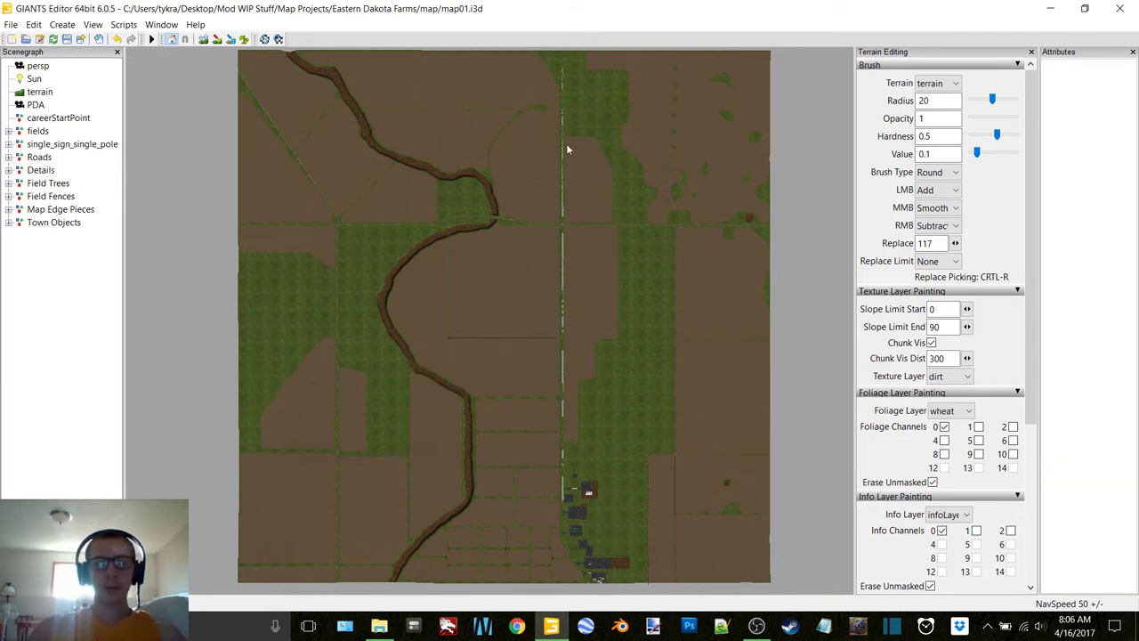
# Step: Show the Water Planes group to compare the overhead map with and without water, then hide it again
pyautogui.doubleClick(41, 170)
pyautogui.click(63, 182)
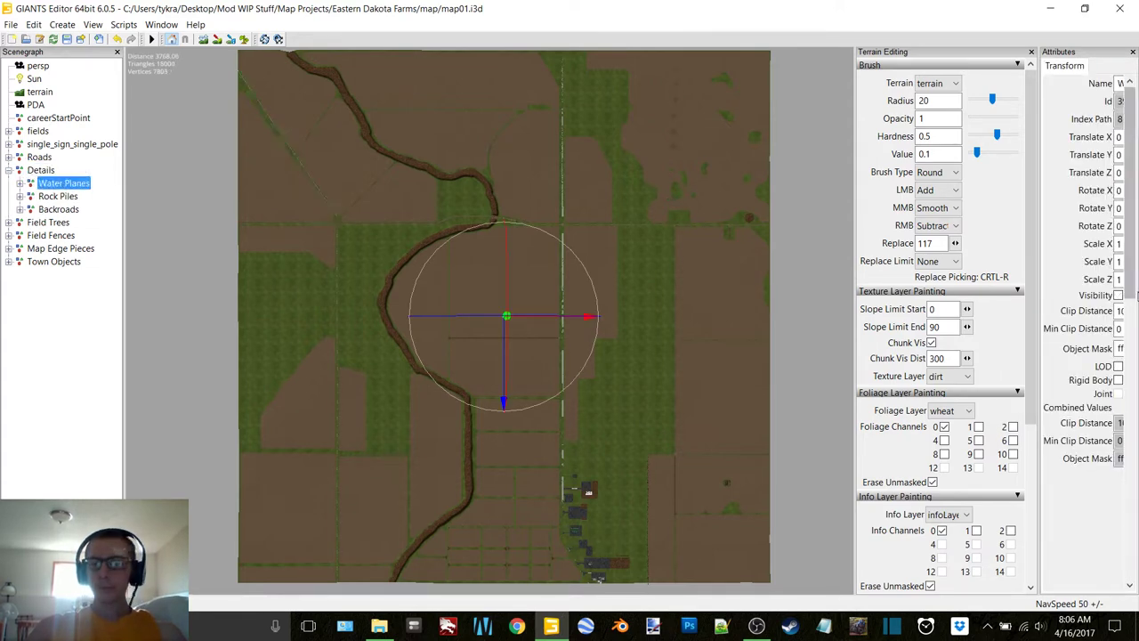
pyautogui.click(1117, 295)
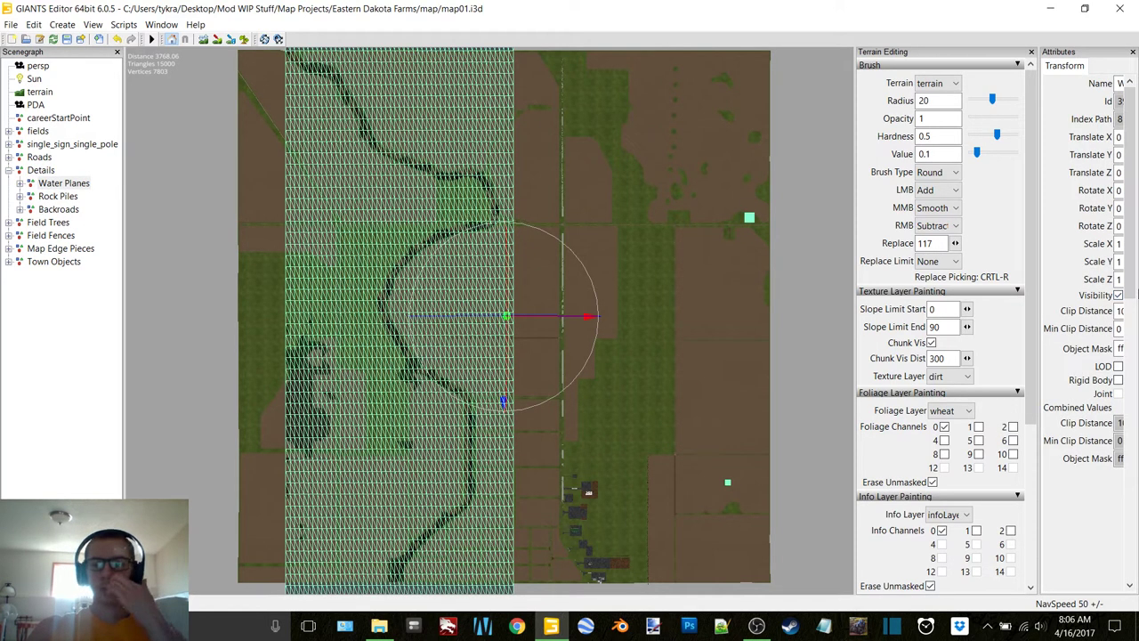
pyautogui.click(1118, 294)
pyautogui.click(36, 324)
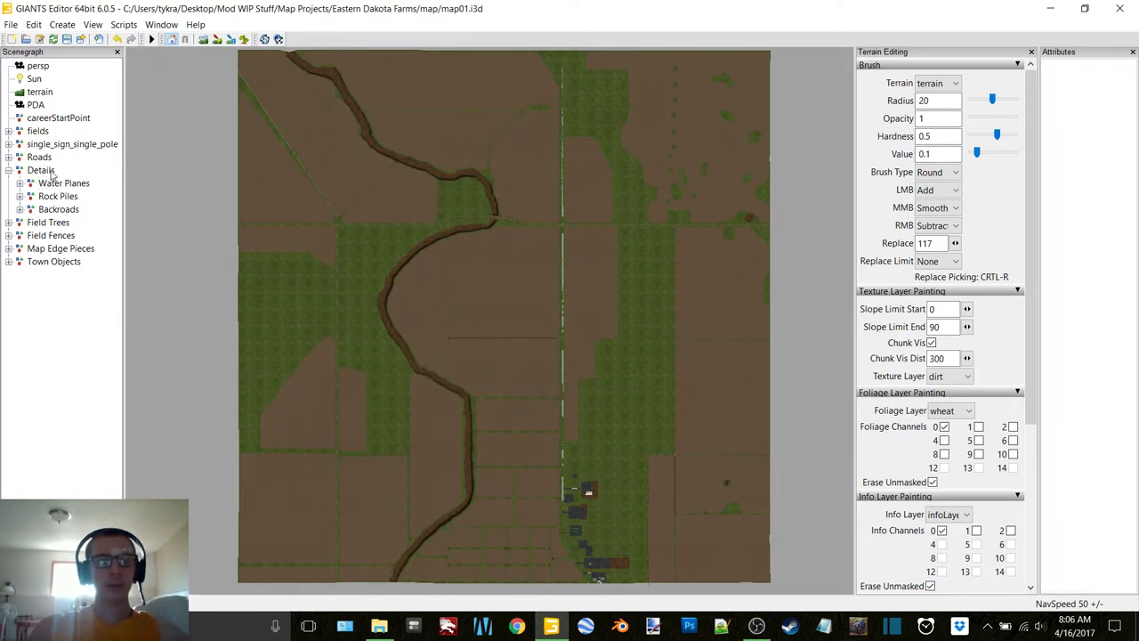
pyautogui.doubleClick(41, 170)
# Step: Switch the viewport back to the persp camera and clear the selection
pyautogui.click(93, 24)
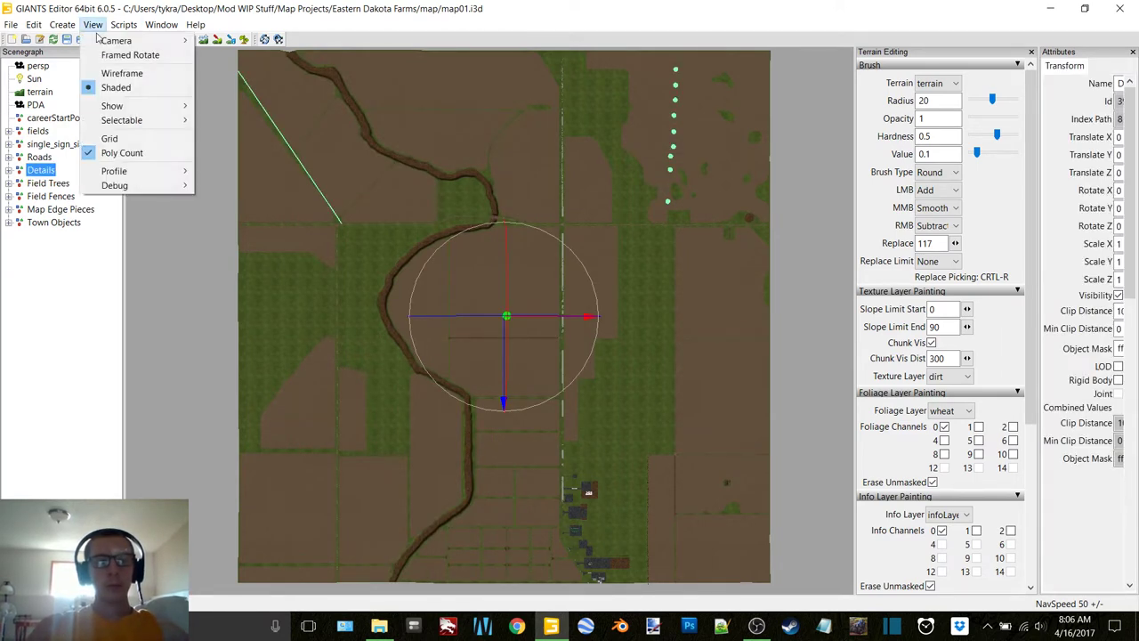
pyautogui.moveTo(115, 37)
pyautogui.click(223, 38)
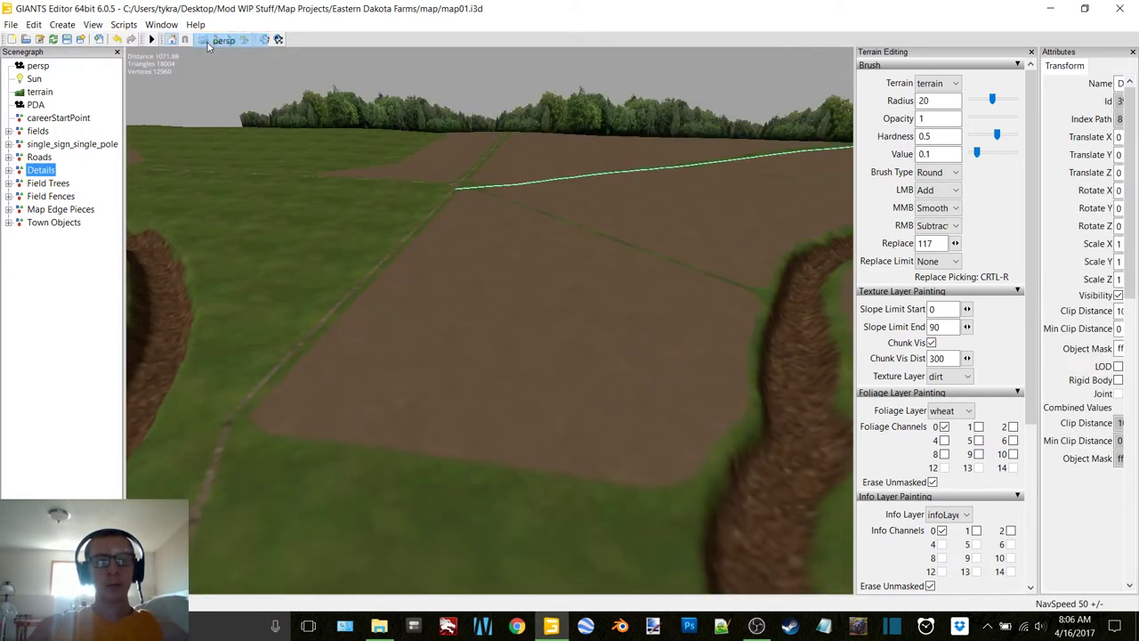
pyautogui.click(75, 317)
# Step: Show the single_sign_single_pole aerial image and examine the real fields, roads and farmyard beside the river
pyautogui.click(73, 144)
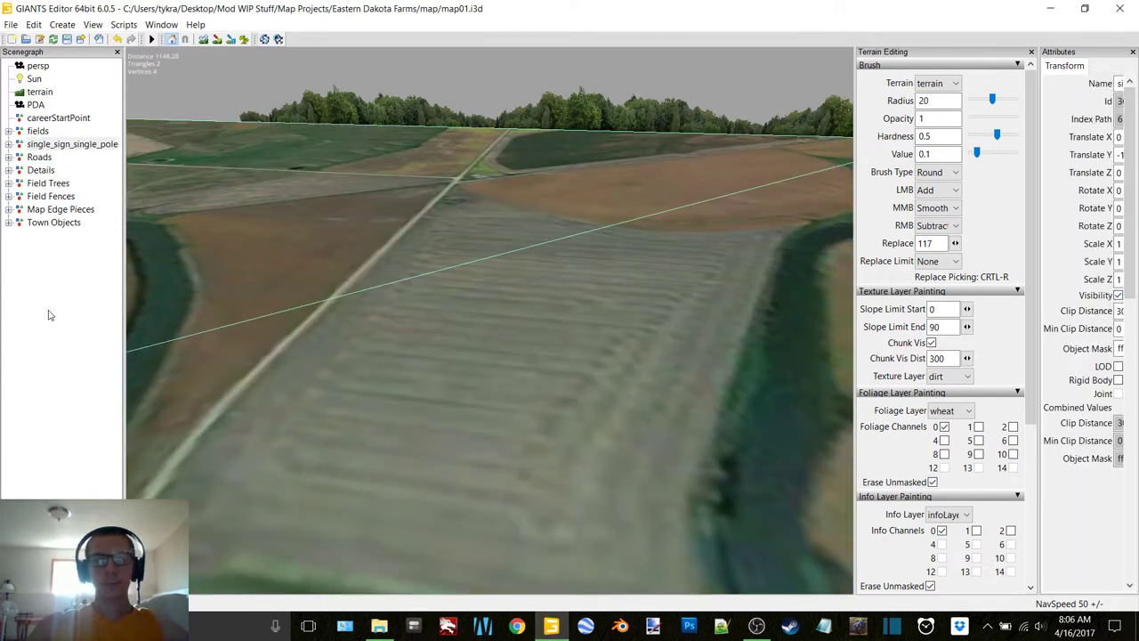
pyautogui.click(51, 315)
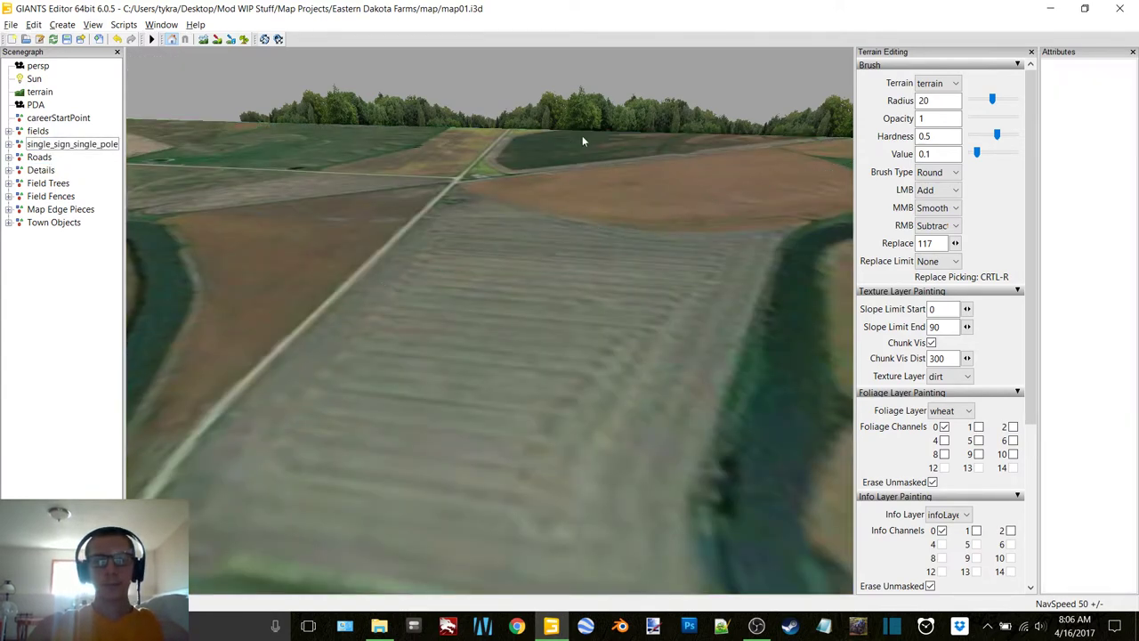
pyautogui.keyDown('alt'); pyautogui.moveTo(582, 135); pyautogui.dragTo(349, 164); pyautogui.keyUp('alt')
pyautogui.scroll(-2, 348, 164)
pyautogui.keyDown('alt'); pyautogui.moveTo(753, 178); pyautogui.dragTo(374, 287, button='middle'); pyautogui.keyUp('alt')
pyautogui.moveTo(375, 287); pyautogui.dragTo(304, 113, button='right')
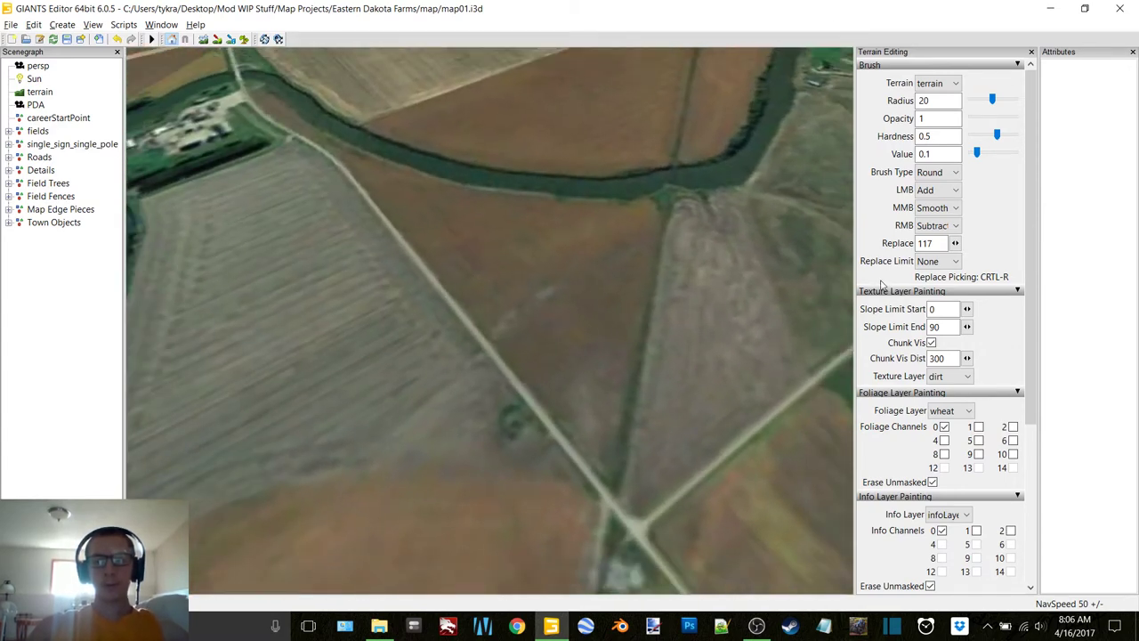
pyautogui.moveTo(646, 298); pyautogui.dragTo(116, 136, button='right')
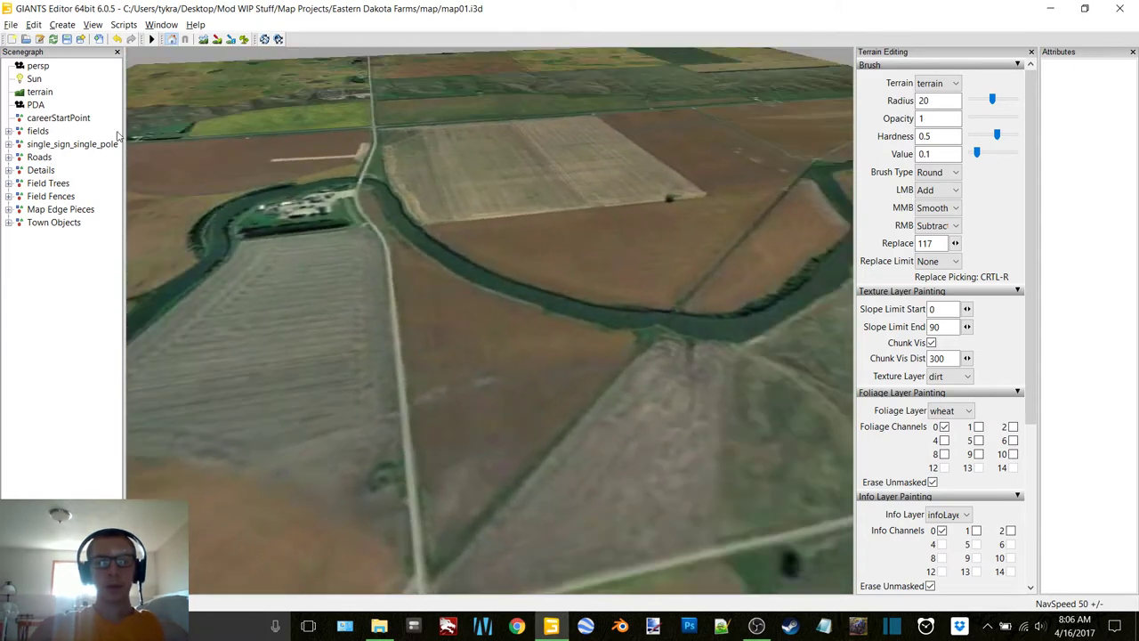
# Step: Hide the single_sign_single_pole aerial image and clear the selection
pyautogui.click(80, 144)
pyautogui.click(1118, 294)
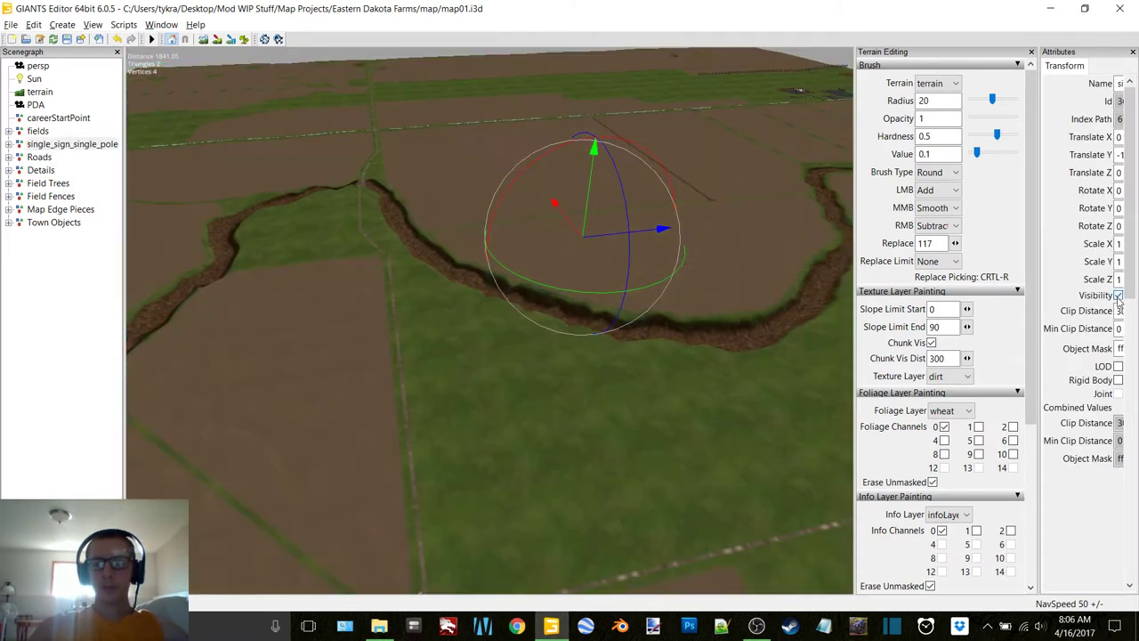
pyautogui.click(68, 324)
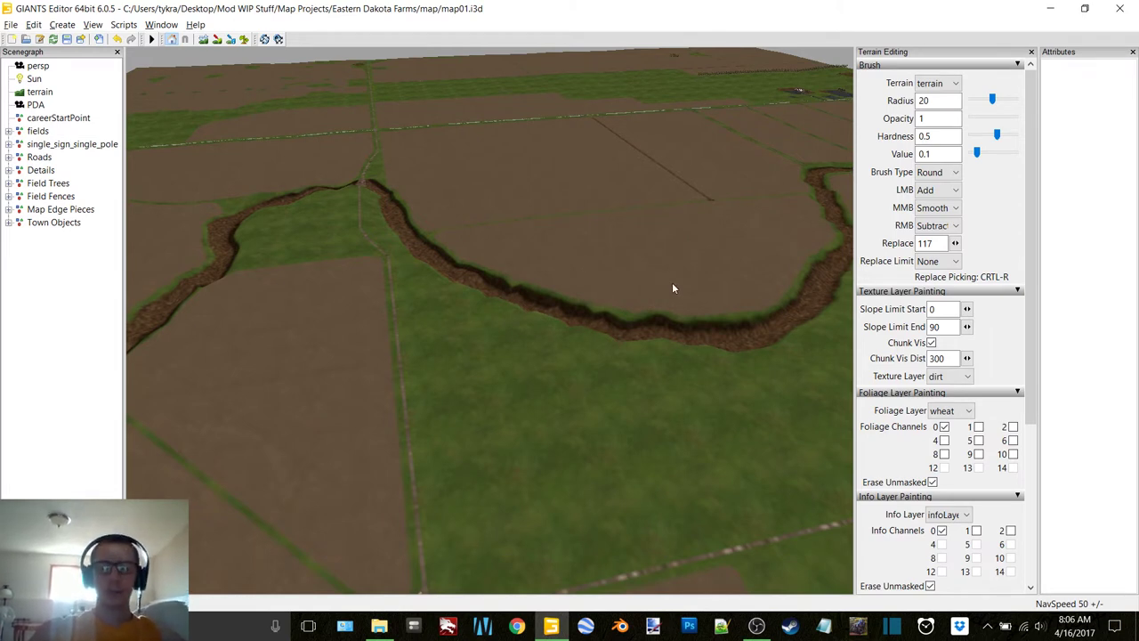
# Step: Examine the painted fields, roads and dry riverbed on the terrain, ending at the grassy bend by the river crossing
pyautogui.keyDown('alt'); pyautogui.moveTo(672, 282); pyautogui.dragTo(241, 381, button='middle'); pyautogui.keyUp('alt')
pyautogui.keyDown('alt'); pyautogui.moveTo(800, 254); pyautogui.dragTo(623, 294, button='middle'); pyautogui.keyUp('alt')
pyautogui.moveTo(621, 296); pyautogui.dragTo(738, 237, button='right')
pyautogui.keyDown('alt'); pyautogui.moveTo(738, 236); pyautogui.dragTo(522, 244, button='middle'); pyautogui.keyUp('alt')
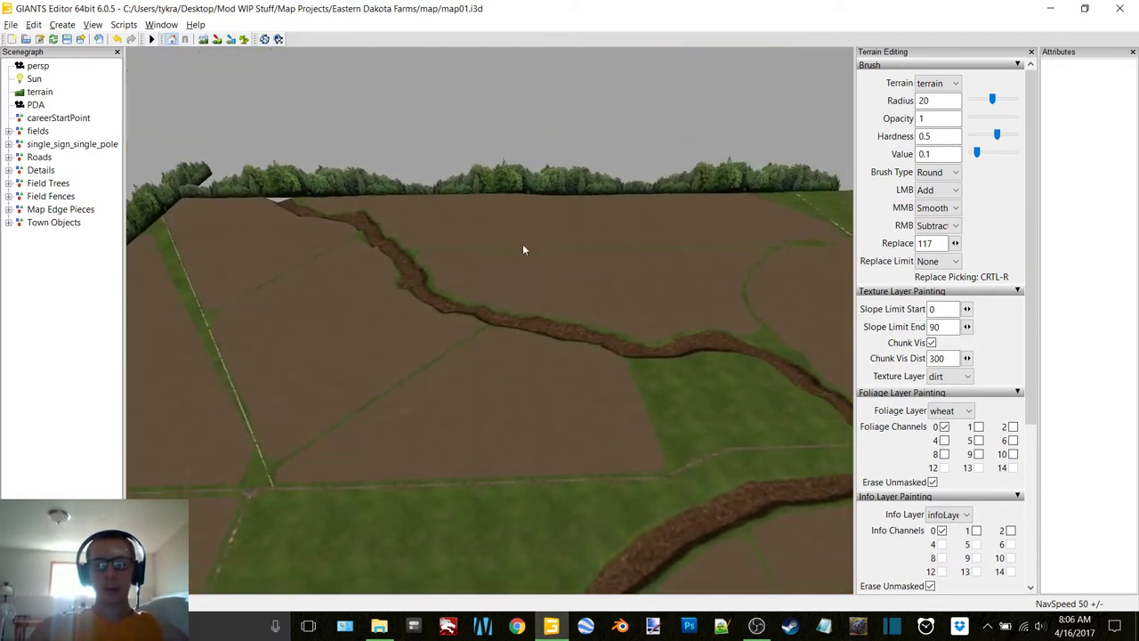
pyautogui.keyDown('alt'); pyautogui.moveTo(522, 244); pyautogui.dragTo(464, 247); pyautogui.keyUp('alt')
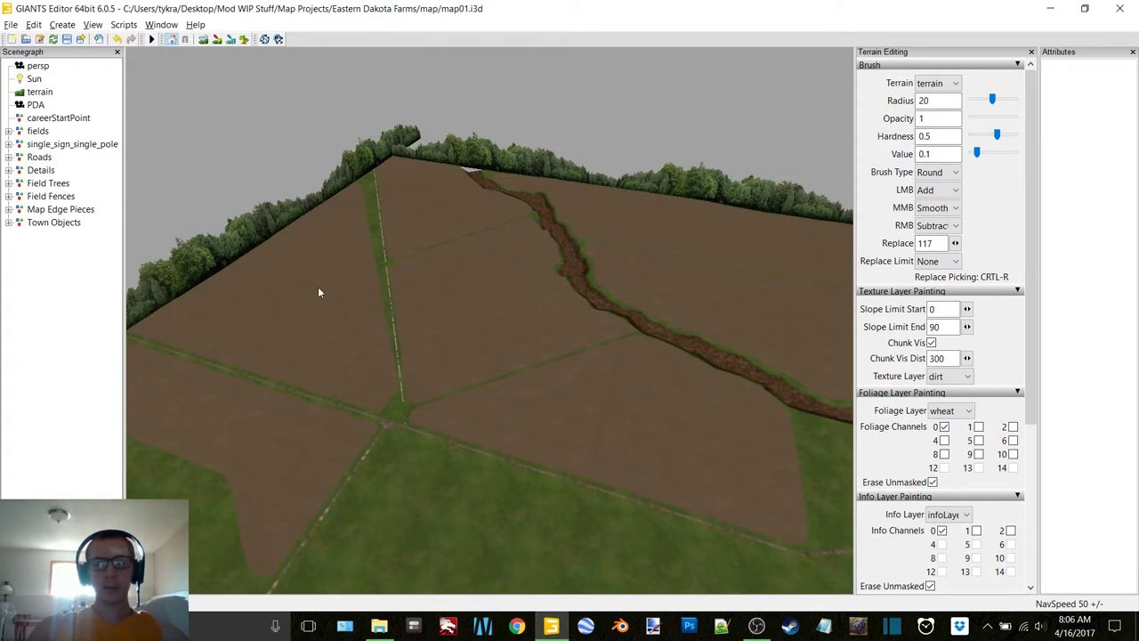
pyautogui.moveTo(535, 210); pyautogui.dragTo(502, 304, button='right')
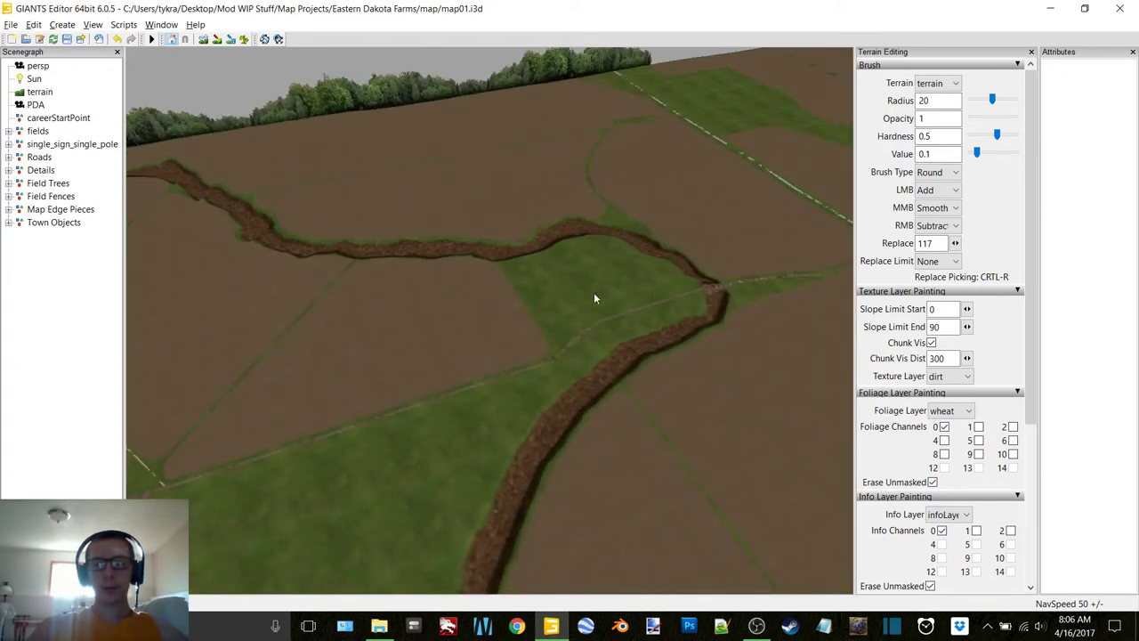
pyautogui.keyDown('alt'); pyautogui.moveTo(322, 408); pyautogui.dragTo(425, 311, button='right'); pyautogui.keyUp('alt')
pyautogui.keyDown('alt'); pyautogui.moveTo(424, 311); pyautogui.dragTo(218, 324, button='middle'); pyautogui.keyUp('alt')
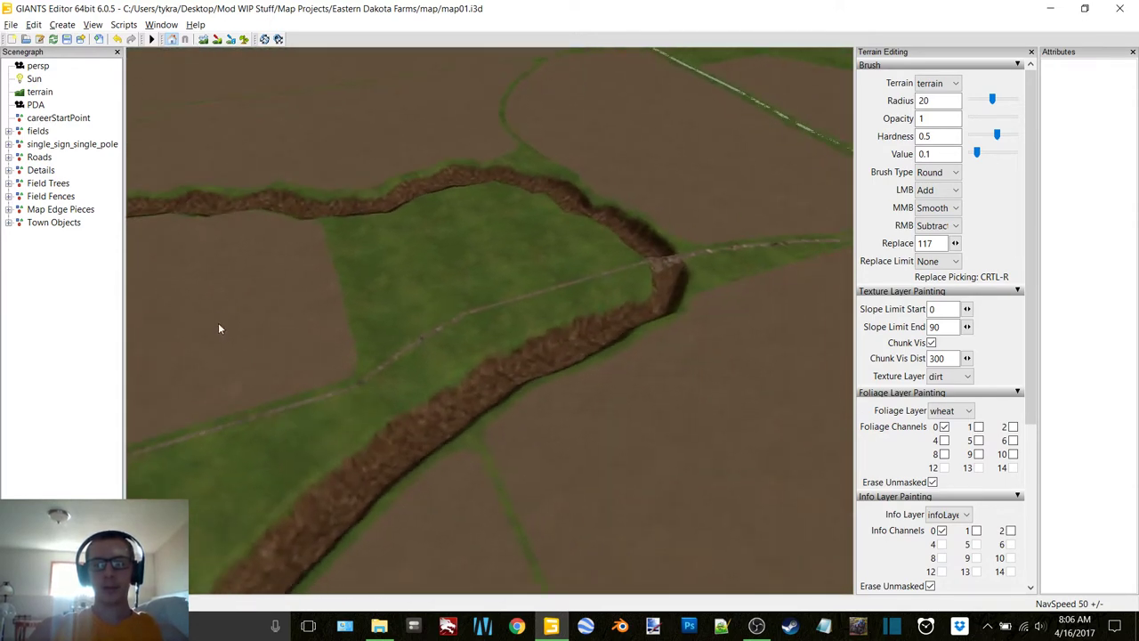
# Step: Compare the grassy river bend with the farmyard on the single_sign_single_pole aerial image, then hide the image again
pyautogui.click(79, 144)
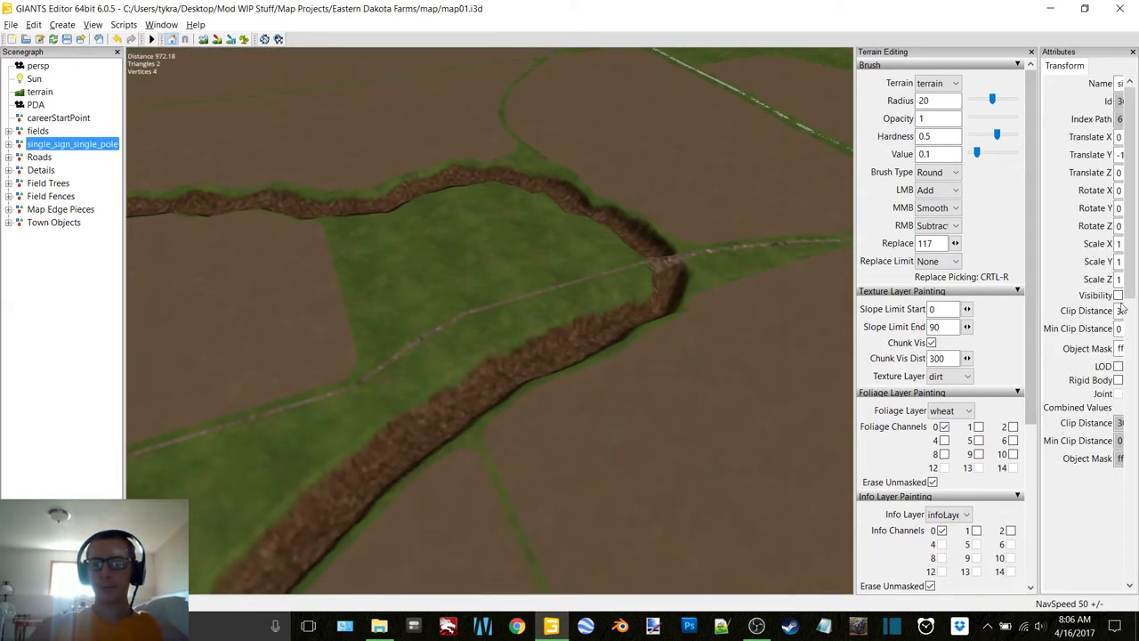
pyautogui.click(1118, 296)
pyautogui.moveTo(489, 326); pyautogui.dragTo(483, 233, button='right')
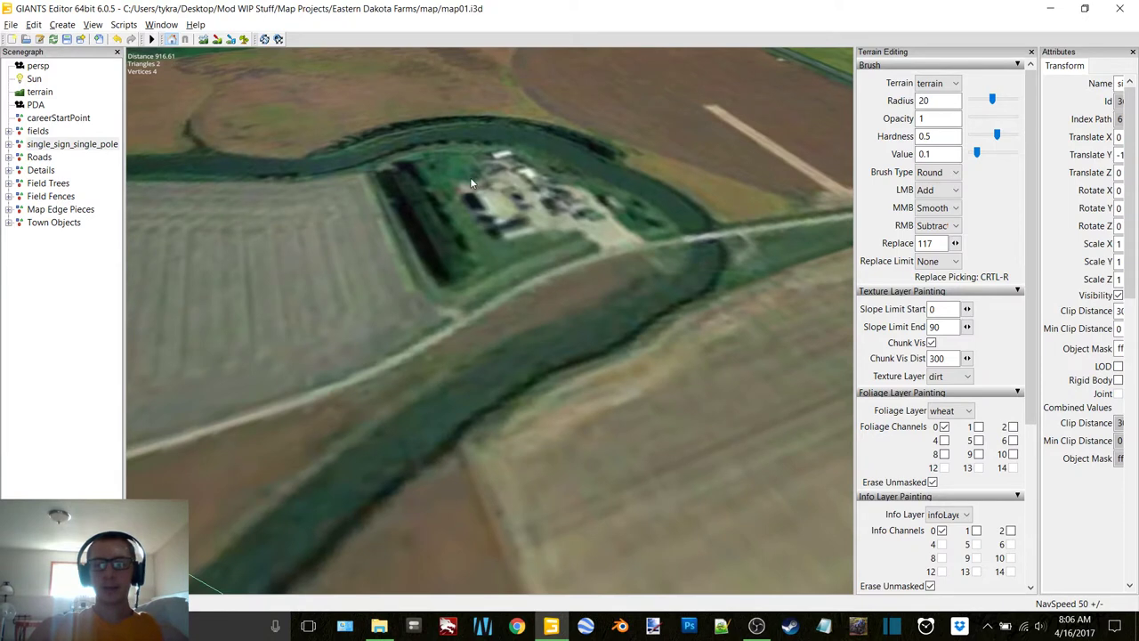
pyautogui.click(1118, 295)
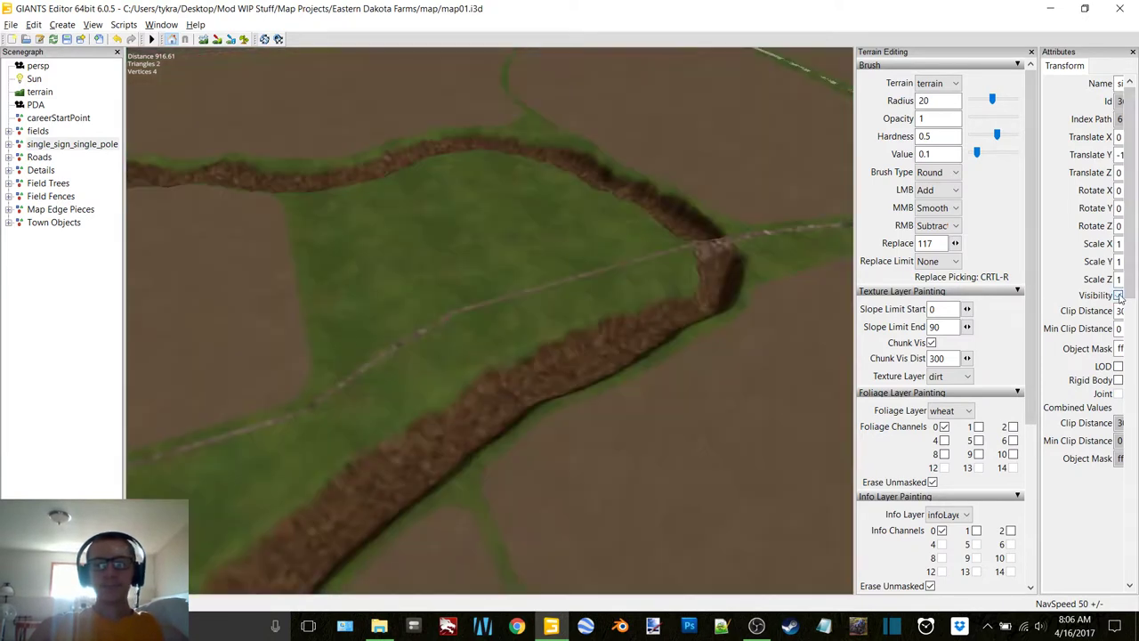
pyautogui.click(71, 299)
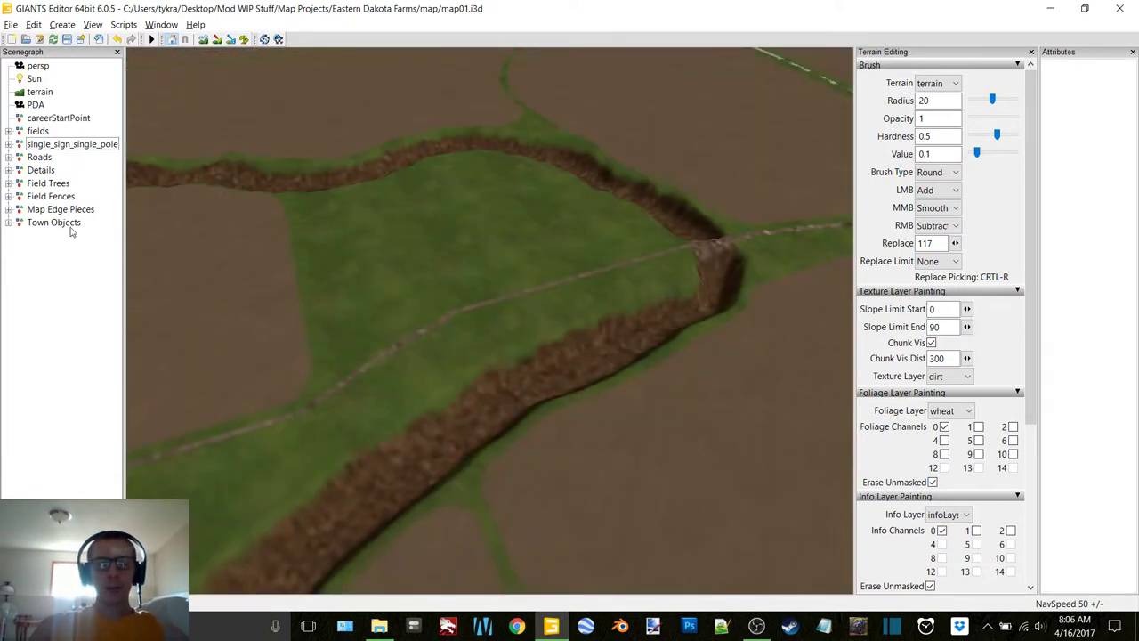
# Step: Show the aerial image again over the grassland near the road junction and examine the ground there up close
pyautogui.keyDown('alt'); pyautogui.moveTo(604, 235); pyautogui.dragTo(283, 205); pyautogui.keyUp('alt')
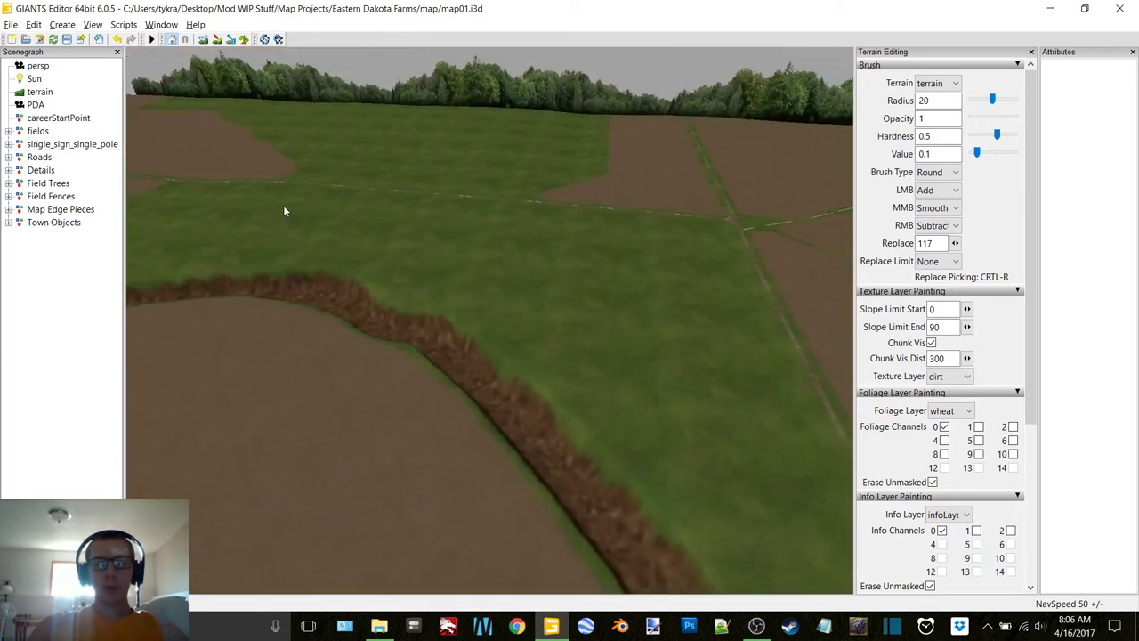
pyautogui.keyDown('alt'); pyautogui.moveTo(544, 391); pyautogui.dragTo(673, 298); pyautogui.keyUp('alt')
pyautogui.moveTo(673, 303); pyautogui.dragTo(101, 180, button='right')
pyautogui.click(80, 144)
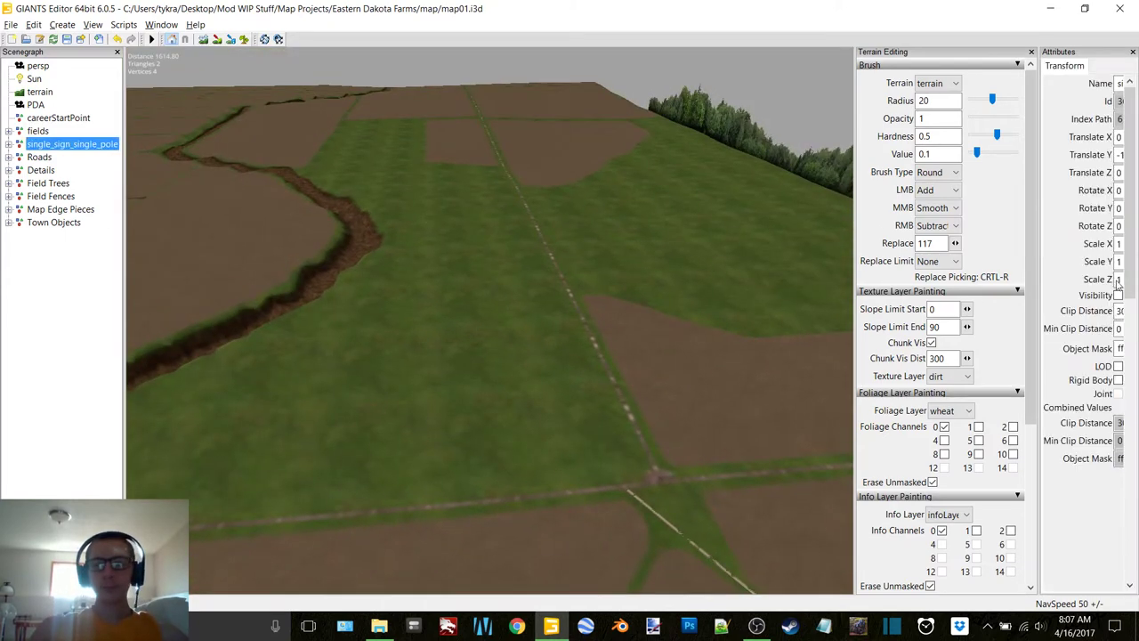
pyautogui.click(1118, 295)
pyautogui.moveTo(749, 420); pyautogui.dragTo(333, 204, button='right')
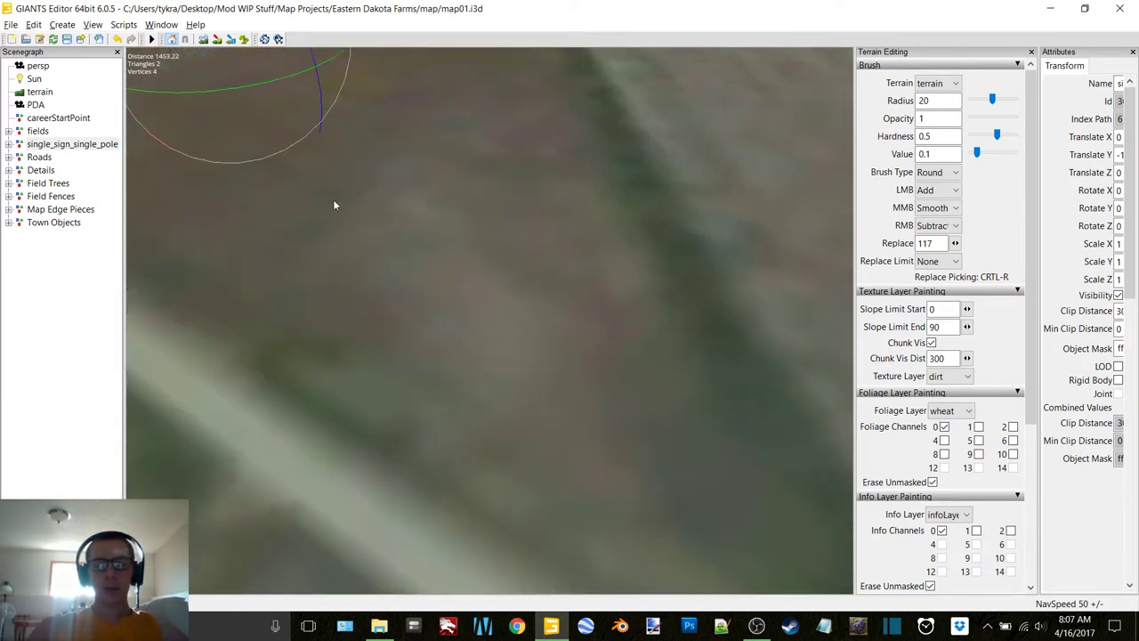
# Step: Activate foliage painting with a Square brush and the terrainDetail foliage layer
pyautogui.click(245, 40)
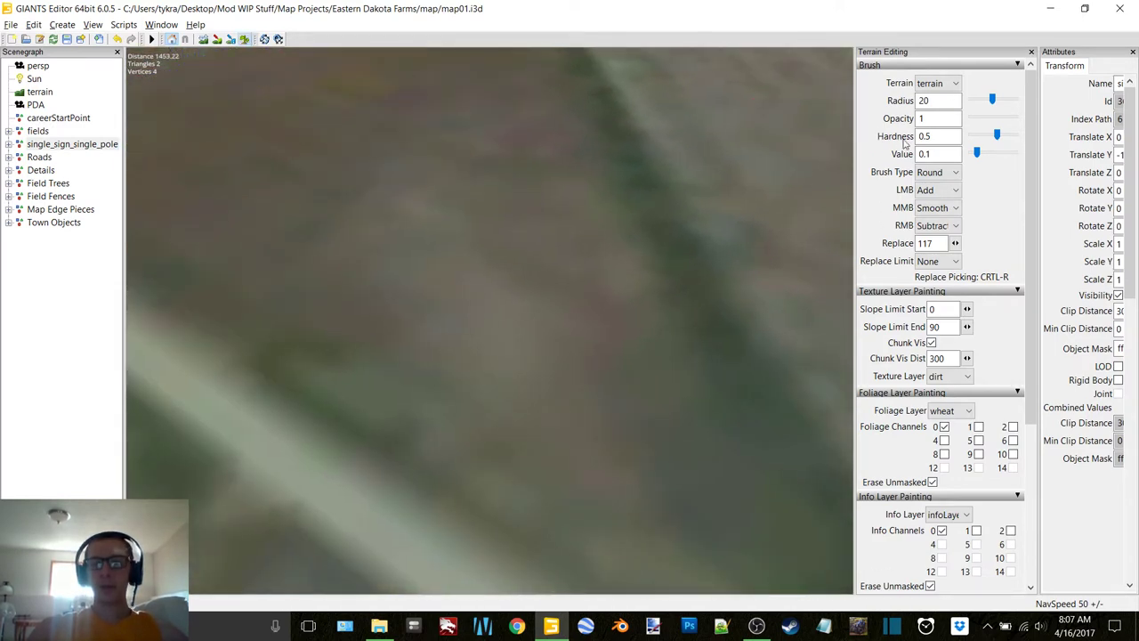
pyautogui.click(938, 172)
pyautogui.click(929, 187)
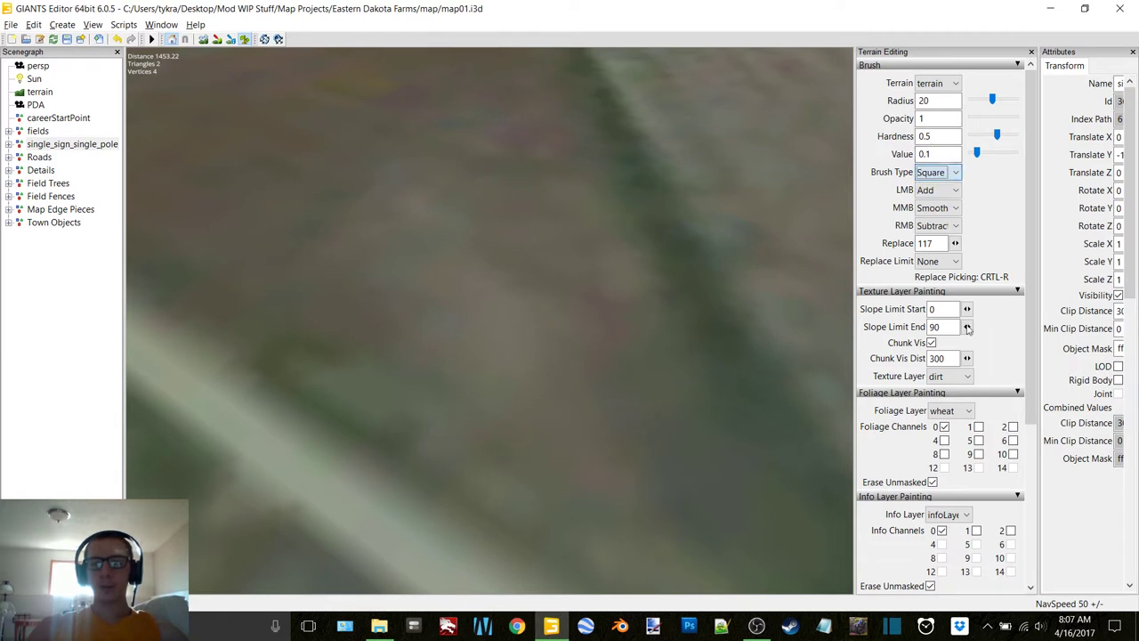
pyautogui.click(968, 410)
pyautogui.click(949, 606)
pyautogui.moveTo(628, 330)
pyautogui.keyDown('alt'); pyautogui.mouseDown()
pyautogui.moveTo(565, 252)
pyautogui.moveTo(509, 265)
pyautogui.moveTo(581, 248)
pyautogui.moveTo(537, 277)
pyautogui.moveTo(545, 231)
pyautogui.moveTo(485, 253)
pyautogui.mouseUp(); pyautogui.keyUp('alt')
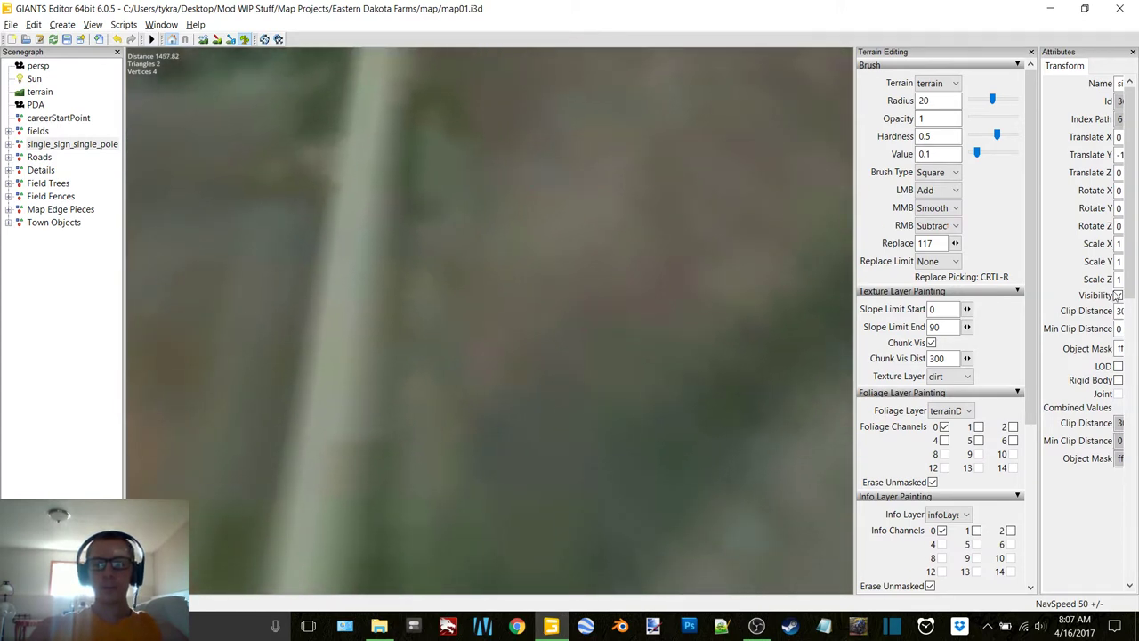
# Step: Hide the aerial image and set the foliage layer to grass
pyautogui.click(1118, 296)
pyautogui.click(966, 410)
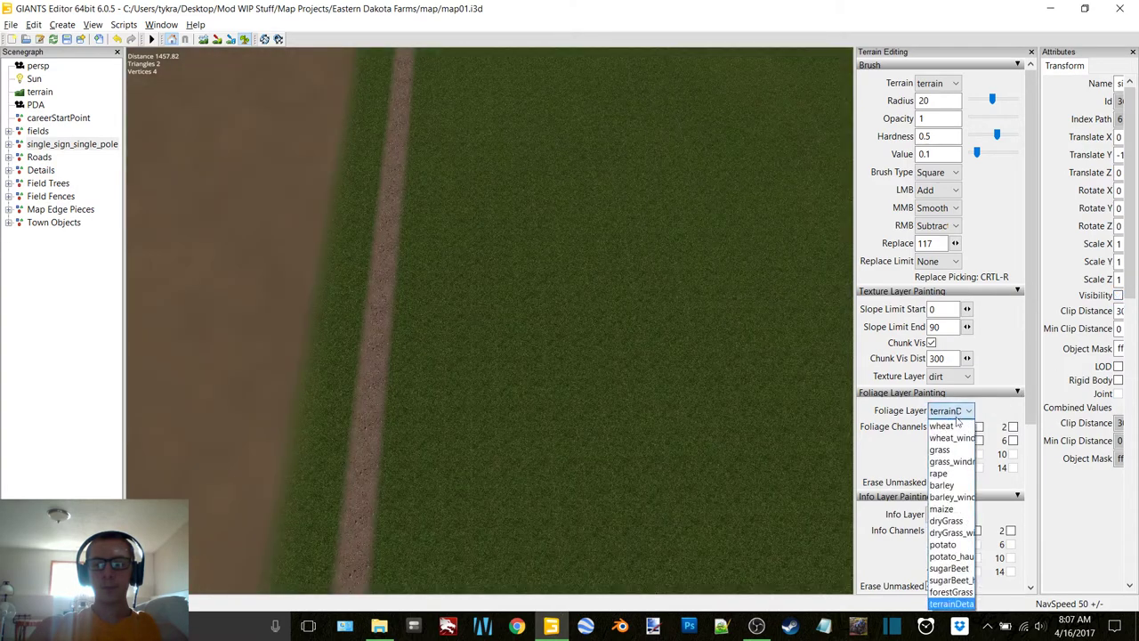
pyautogui.click(947, 446)
# Step: Erase the grass foliage from the square patch of field ground beside the dirt road
pyautogui.scroll(5, 522, 243)
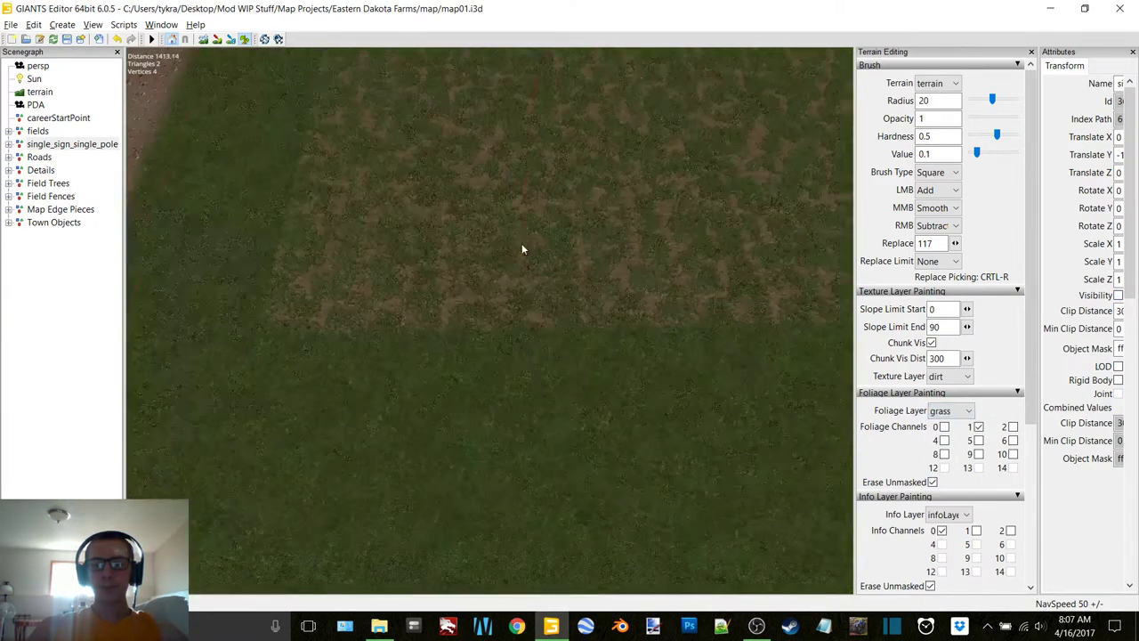
pyautogui.moveTo(540, 210)
pyautogui.keyDown('alt'); pyautogui.mouseDown(button='middle')
pyautogui.moveTo(551, 274)
pyautogui.moveTo(584, 271)
pyautogui.mouseUp(button='middle'); pyautogui.keyUp('alt')
pyautogui.keyDown('alt'); pyautogui.moveTo(404, 201); pyautogui.dragTo(625, 205); pyautogui.keyUp('alt')
pyautogui.scroll(-3, 614, 205)
pyautogui.moveTo(588, 204)
pyautogui.keyDown('alt'); pyautogui.mouseDown(button='middle')
pyautogui.moveTo(570, 205)
pyautogui.moveTo(582, 201)
pyautogui.mouseUp(button='middle'); pyautogui.keyUp('alt')
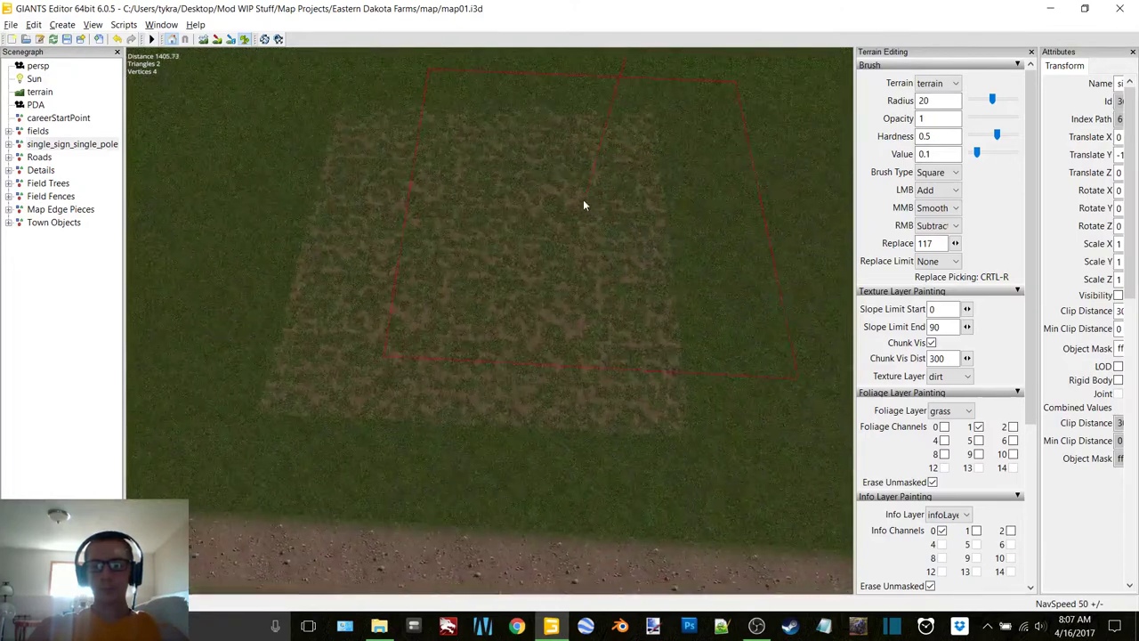
pyautogui.moveTo(582, 201)
pyautogui.keyDown('alt'); pyautogui.mouseDown(button='right')
pyautogui.moveTo(539, 216)
pyautogui.moveTo(573, 202)
pyautogui.mouseUp(button='right'); pyautogui.keyUp('alt')
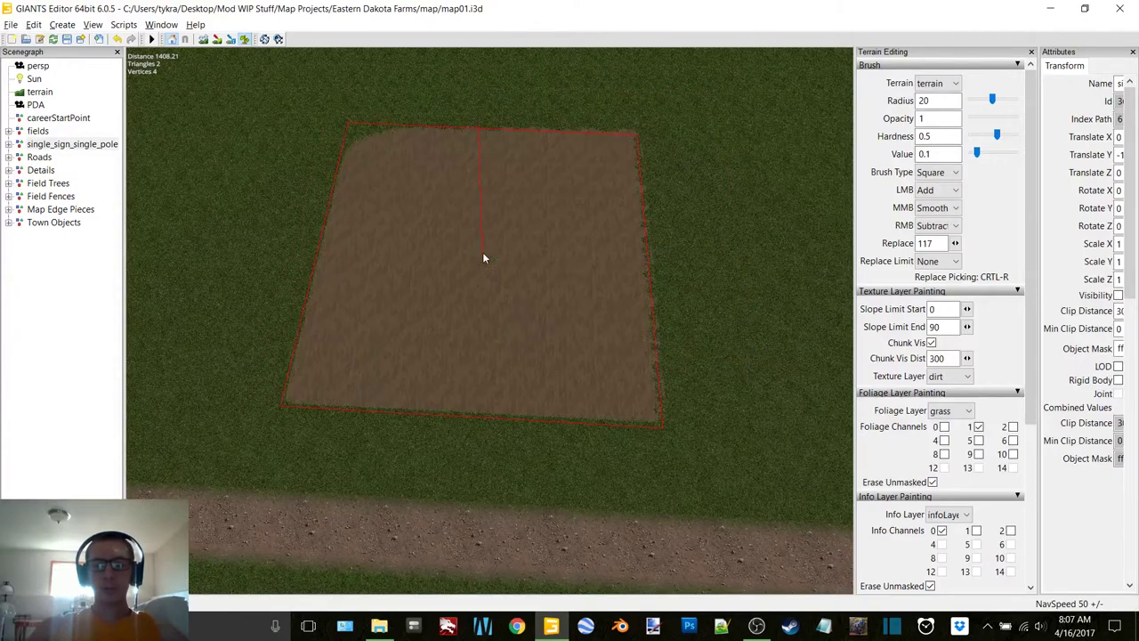
# Step: Show the aerial image to examine the field corner between the crossing roads, and hide it again
pyautogui.moveTo(483, 254); pyautogui.dragTo(719, 172, button='right')
pyautogui.keyDown('alt'); pyautogui.moveTo(719, 172); pyautogui.dragTo(595, 194); pyautogui.keyUp('alt')
pyautogui.click(1119, 295)
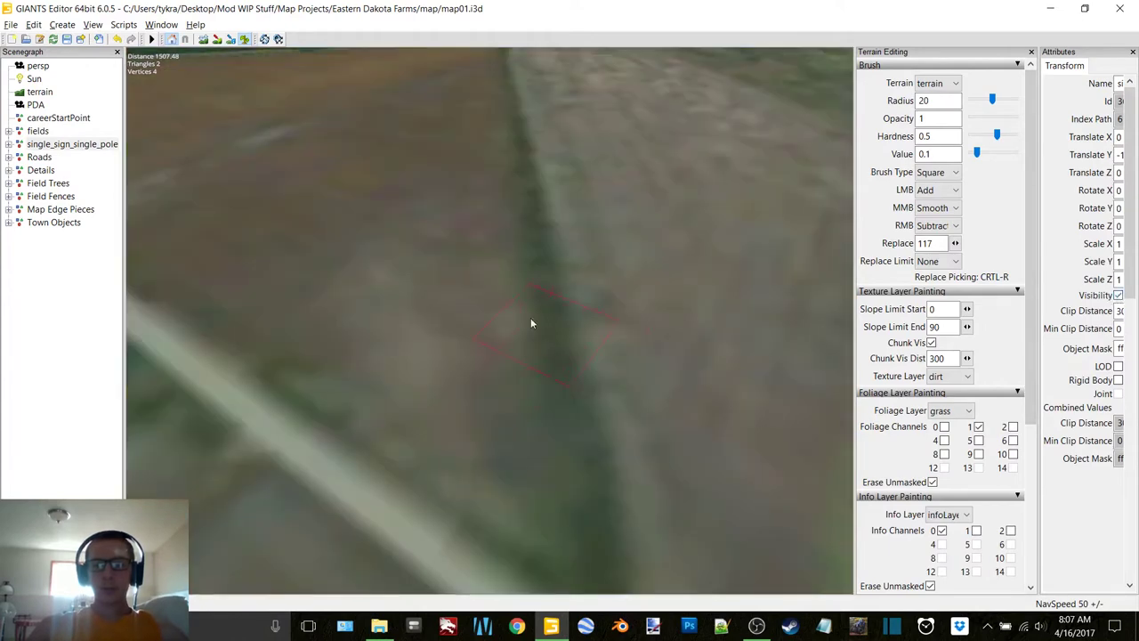
pyautogui.moveTo(474, 124)
pyautogui.mouseDown(button='right')
pyautogui.moveTo(507, 191)
pyautogui.moveTo(557, 177)
pyautogui.moveTo(516, 247)
pyautogui.moveTo(568, 228)
pyautogui.moveTo(536, 232)
pyautogui.mouseUp(button='right')
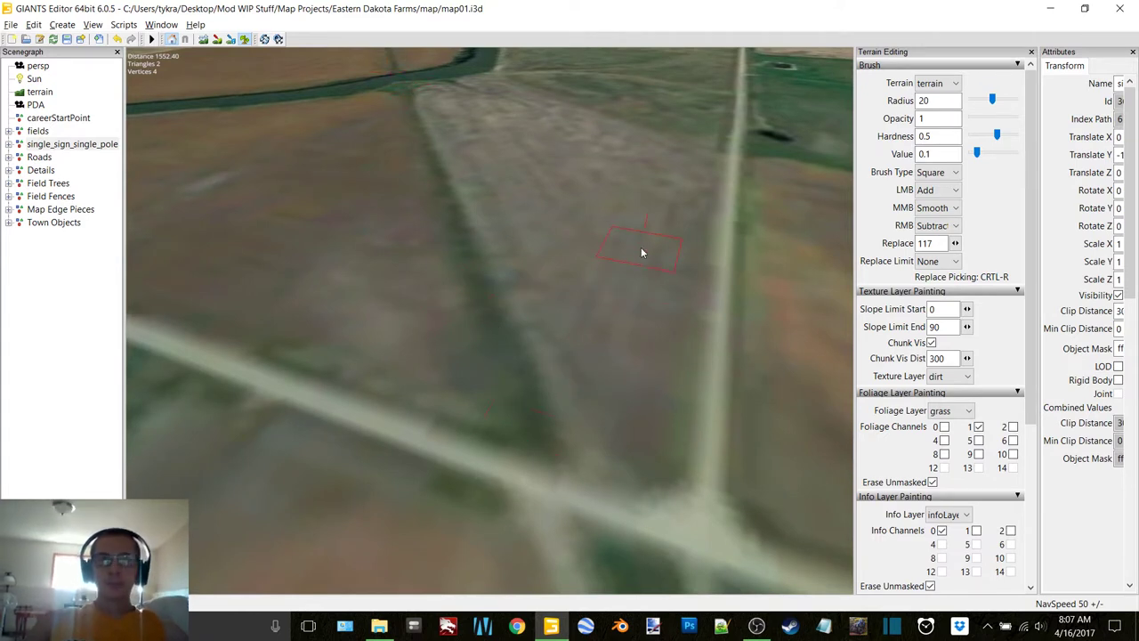
pyautogui.click(1118, 295)
pyautogui.press('alt')
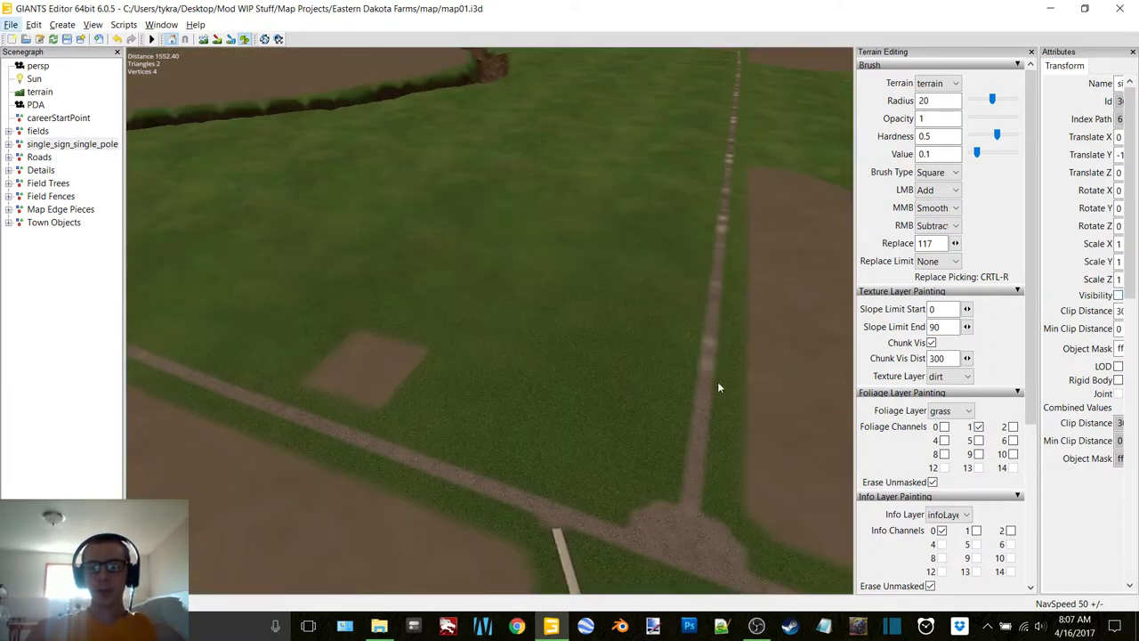
# Step: Compare the aerial image with the grassland along the dirt road, hiding the image and undoing that visibility change
pyautogui.click(1119, 296)
pyautogui.keyDown('alt'); pyautogui.moveTo(747, 217); pyautogui.dragTo(461, 411, button='middle'); pyautogui.keyUp('alt')
pyautogui.scroll(3, 559, 334)
pyautogui.moveTo(558, 335)
pyautogui.mouseDown(button='right')
pyautogui.moveTo(537, 322)
pyautogui.moveTo(416, 361)
pyautogui.moveTo(450, 322)
pyautogui.mouseUp(button='right')
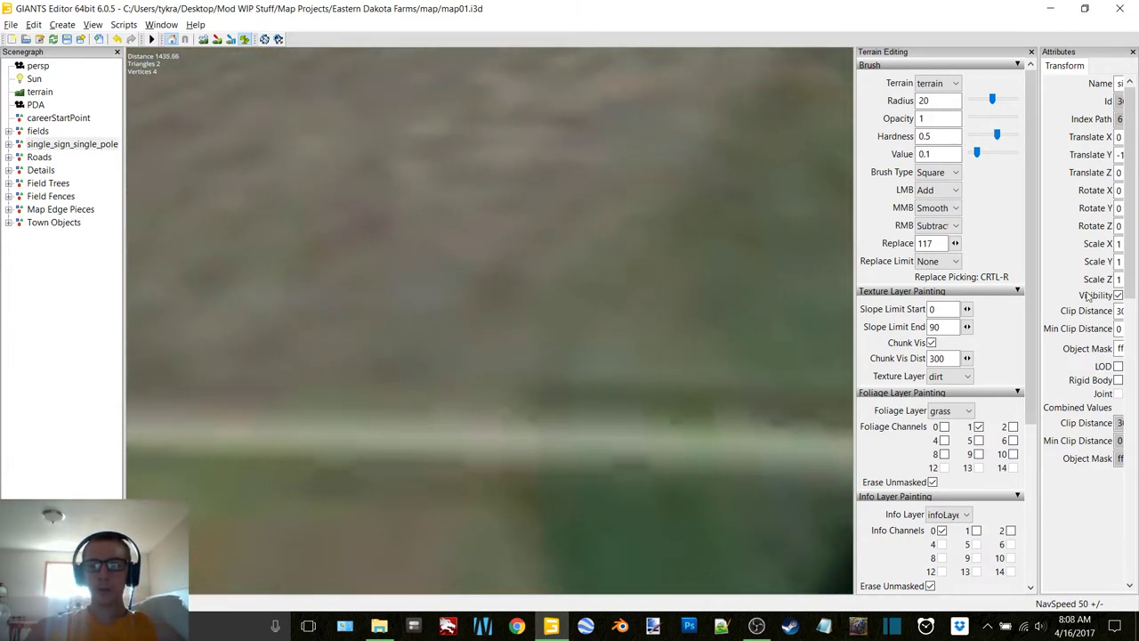
pyautogui.click(1118, 297)
pyautogui.scroll(3, 529, 361)
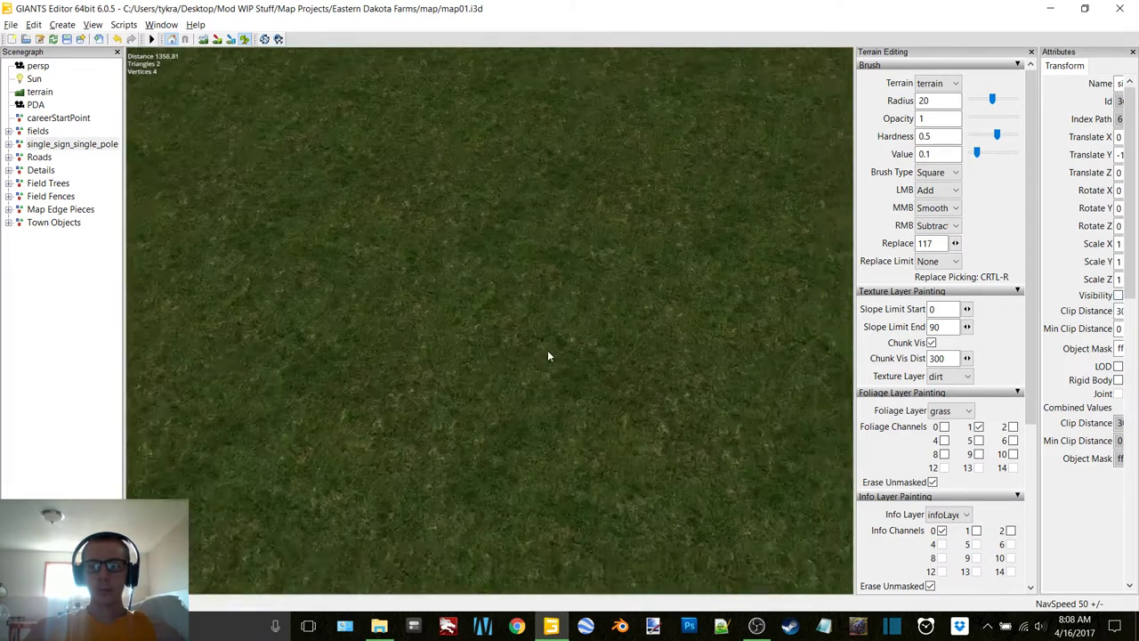
pyautogui.scroll(-3, 492, 361)
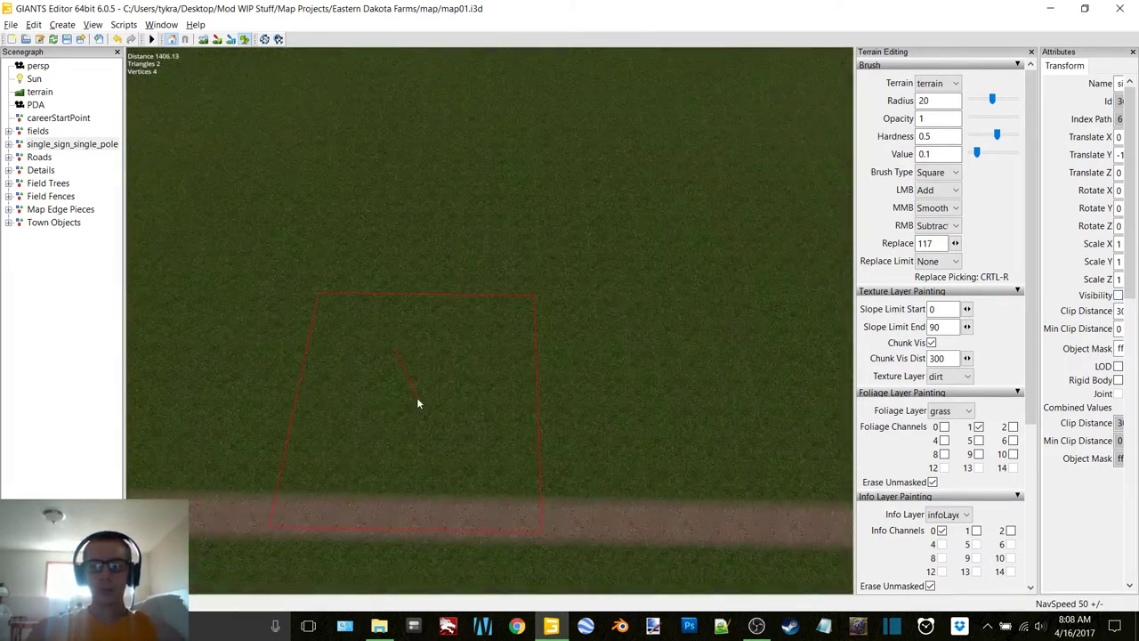
pyautogui.hotkey('ctrl', 'z')
# Step: Set the foliage layer to terrainDetail and hide the aerial image over the grassland beside the dirt road
pyautogui.click(951, 410)
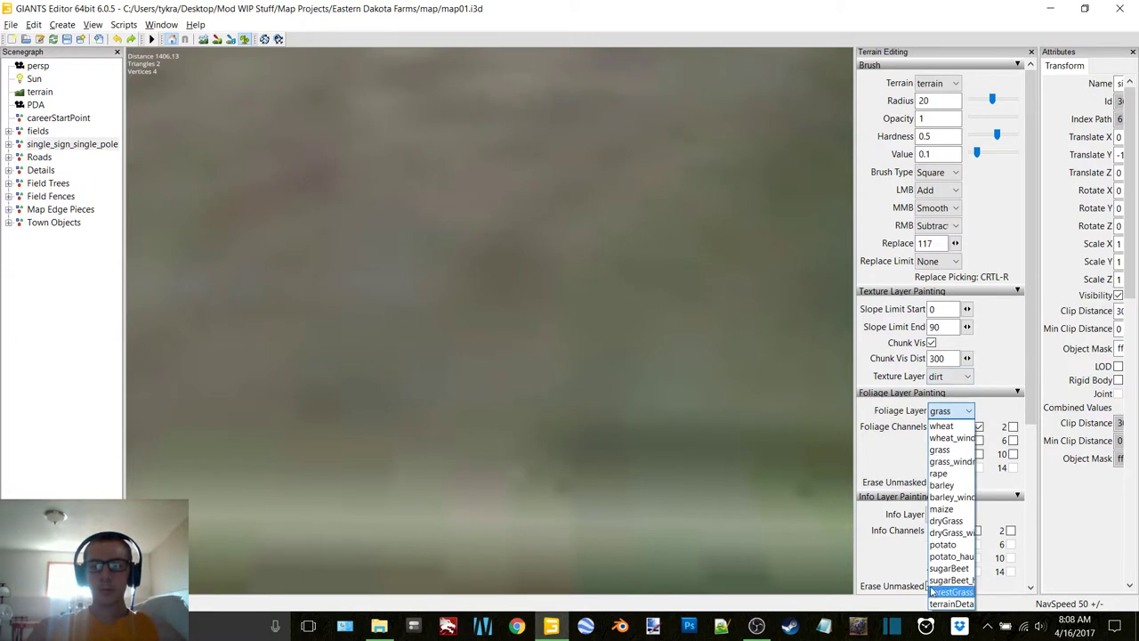
pyautogui.click(934, 605)
pyautogui.moveTo(432, 306)
pyautogui.mouseDown(button='right')
pyautogui.moveTo(473, 261)
pyautogui.moveTo(431, 297)
pyautogui.mouseUp(button='right')
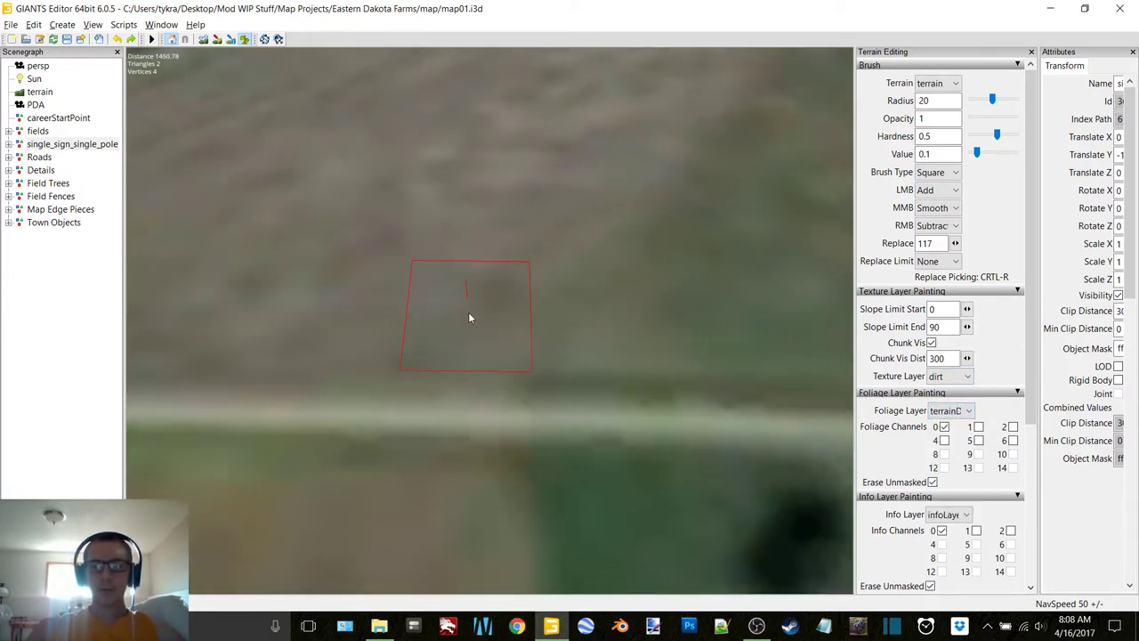
pyautogui.click(1118, 294)
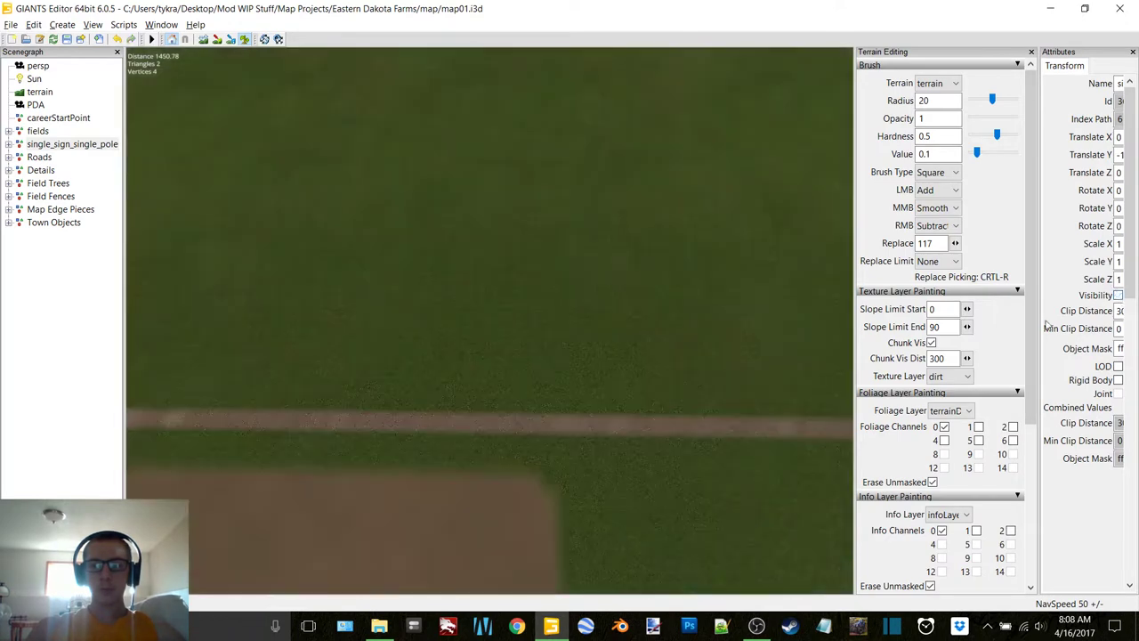
# Step: Switch the foliage layer to grass over the painted patch and back to terrainDetail
pyautogui.click(949, 410)
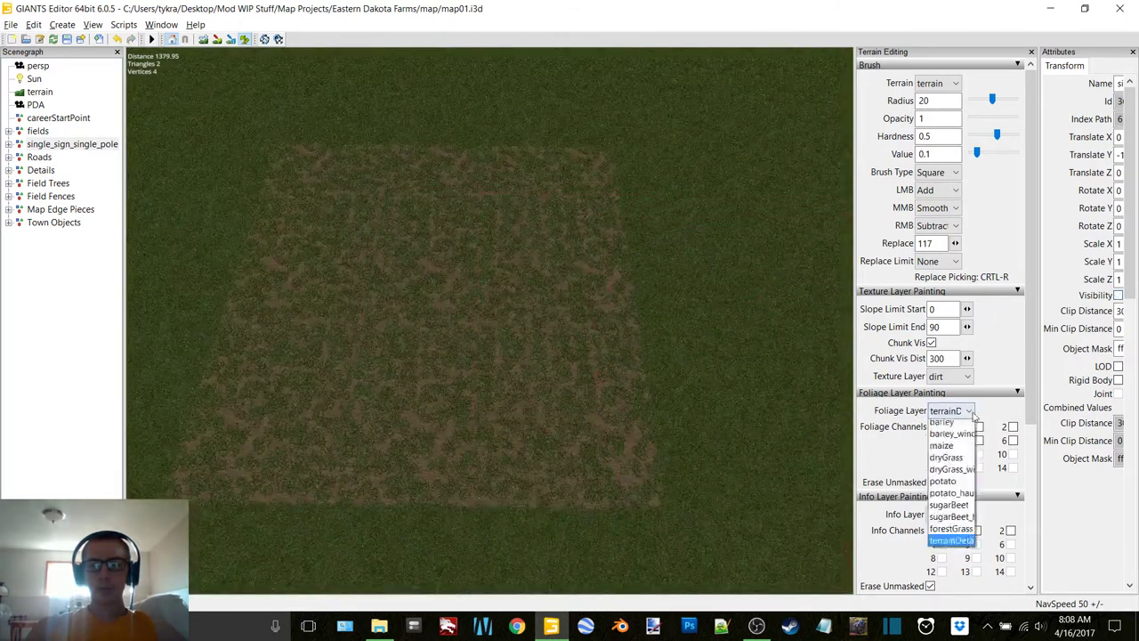
pyautogui.click(943, 455)
pyautogui.keyDown('alt'); pyautogui.moveTo(625, 306); pyautogui.dragTo(636, 277, button='middle'); pyautogui.keyUp('alt')
pyautogui.click(945, 415)
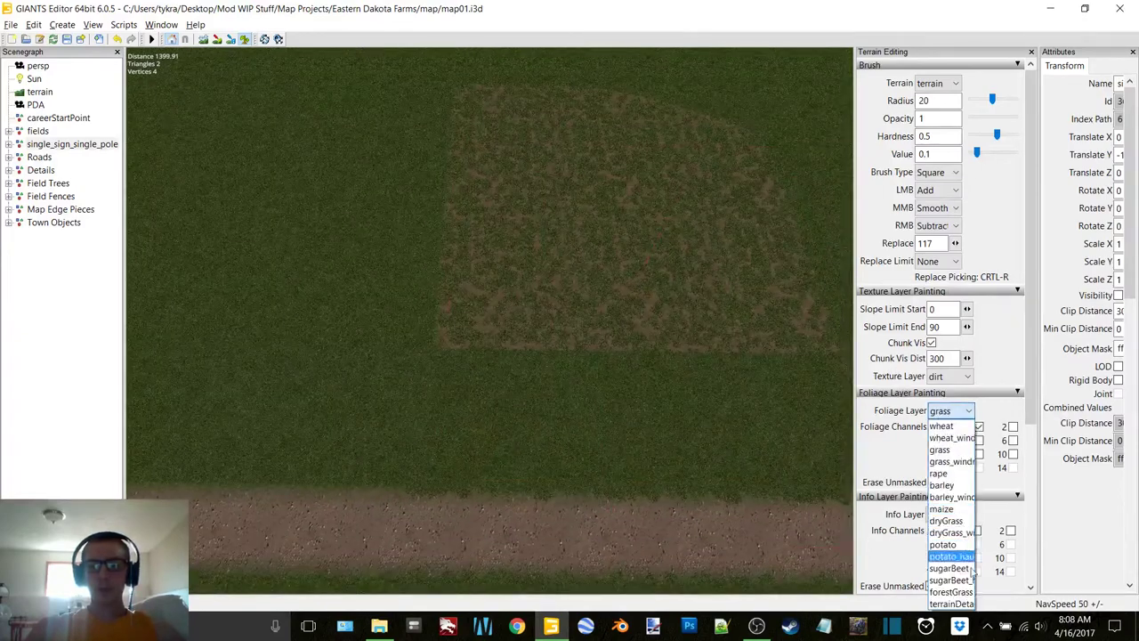
pyautogui.click(950, 604)
# Step: Paint terrainDetail with the Square brush into the grass directly beside the bare field patch along the dirt road
pyautogui.keyDown('alt'); pyautogui.moveTo(579, 283); pyautogui.dragTo(432, 186); pyautogui.keyUp('alt')
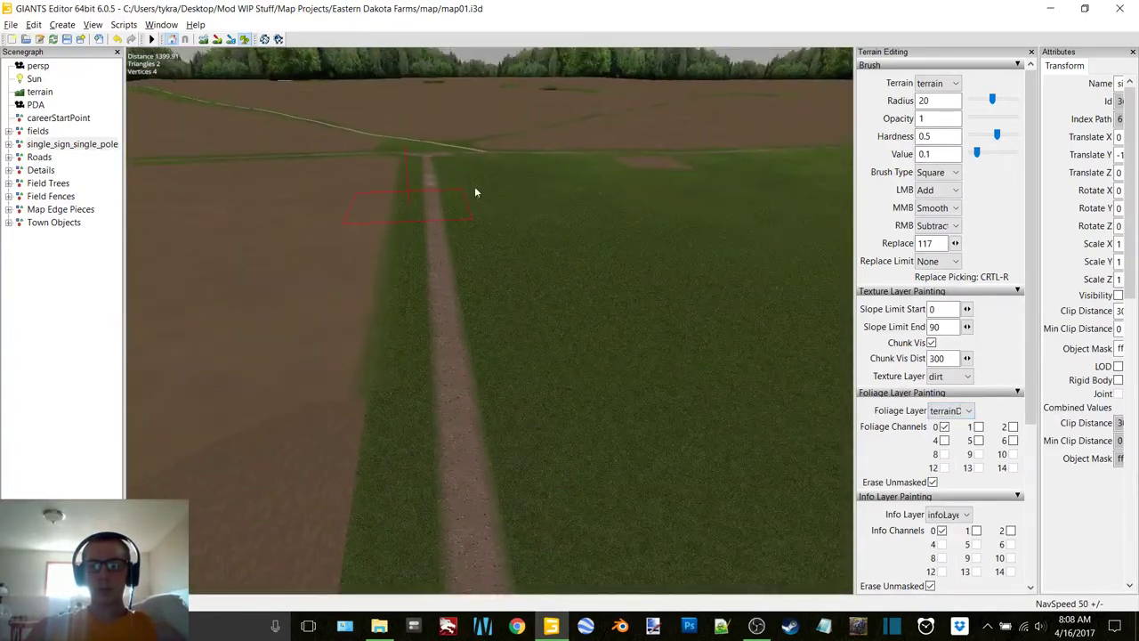
pyautogui.keyDown('alt'); pyautogui.moveTo(474, 185); pyautogui.dragTo(321, 445, button='middle'); pyautogui.keyUp('alt')
pyautogui.keyDown('alt'); pyautogui.moveTo(321, 445); pyautogui.dragTo(596, 253, button='right'); pyautogui.keyUp('alt')
pyautogui.moveTo(404, 275); pyautogui.dragTo(673, 335, button='right')
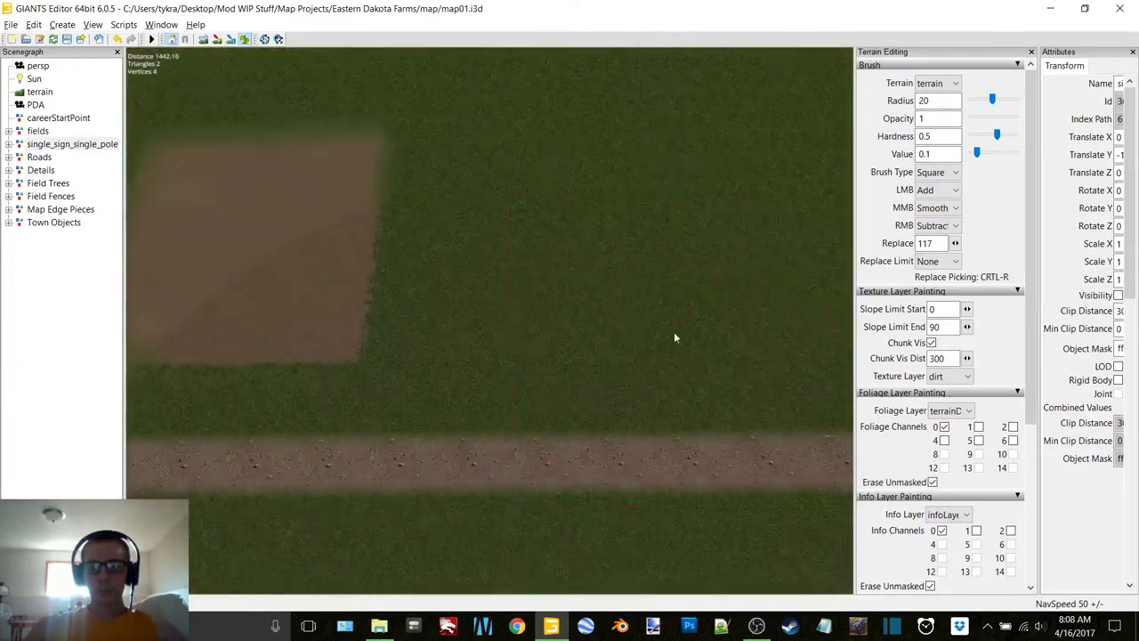
pyautogui.moveTo(571, 265); pyautogui.dragTo(567, 263, button='right')
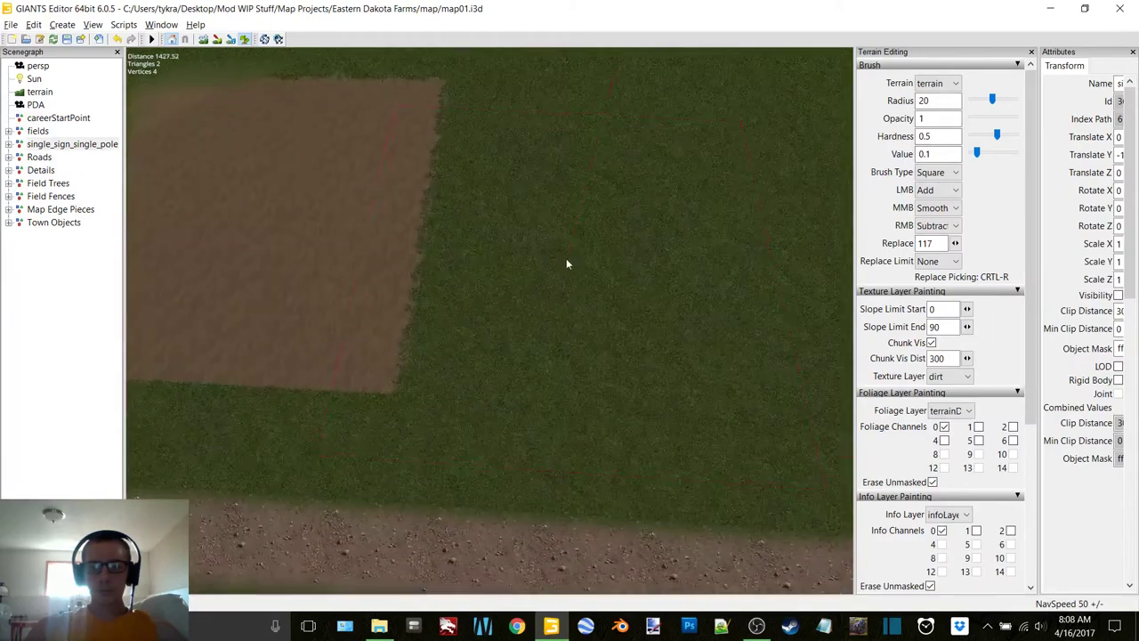
pyautogui.click(603, 213)
# Step: Extend the terrainDetail patch with more Square brush stamps toward the road junction and up along the side road
pyautogui.keyDown('alt'); pyautogui.moveTo(603, 213); pyautogui.dragTo(467, 220, button='middle'); pyautogui.keyUp('alt')
pyautogui.keyDown('alt'); pyautogui.moveTo(448, 231); pyautogui.dragTo(477, 233); pyautogui.keyUp('alt')
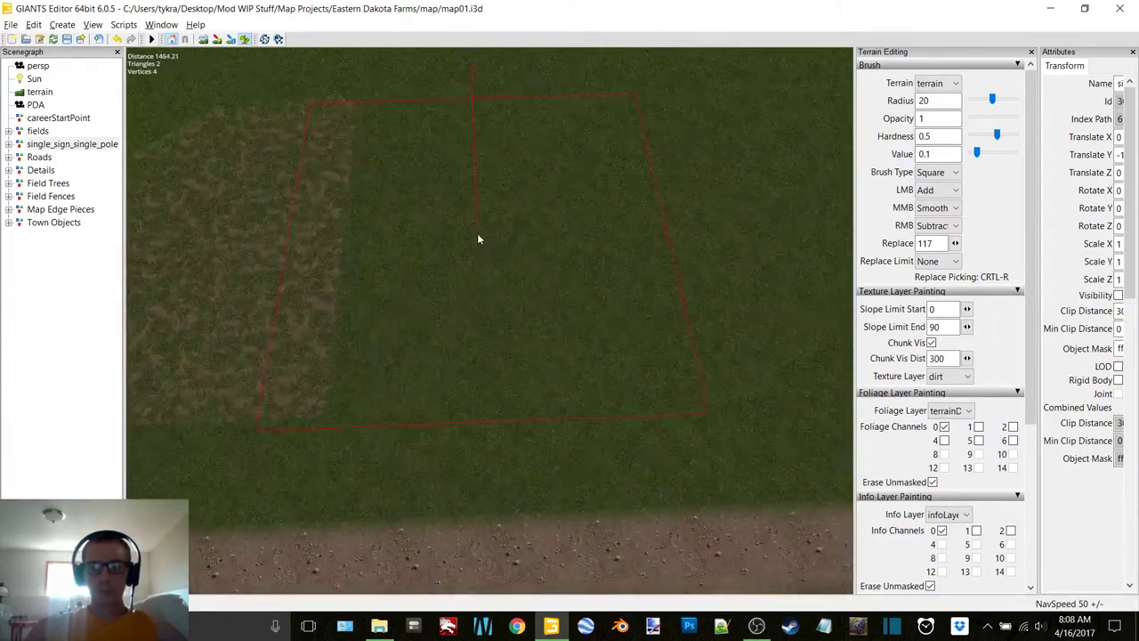
pyautogui.click(506, 221)
pyautogui.moveTo(507, 226); pyautogui.dragTo(425, 223, button='right')
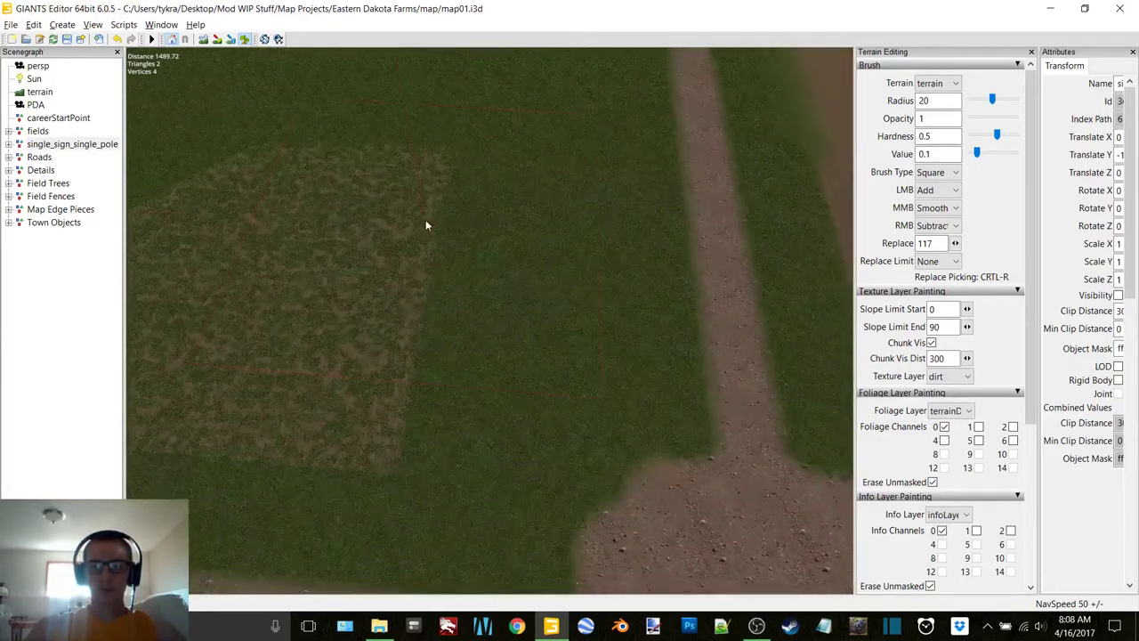
pyautogui.click(441, 128)
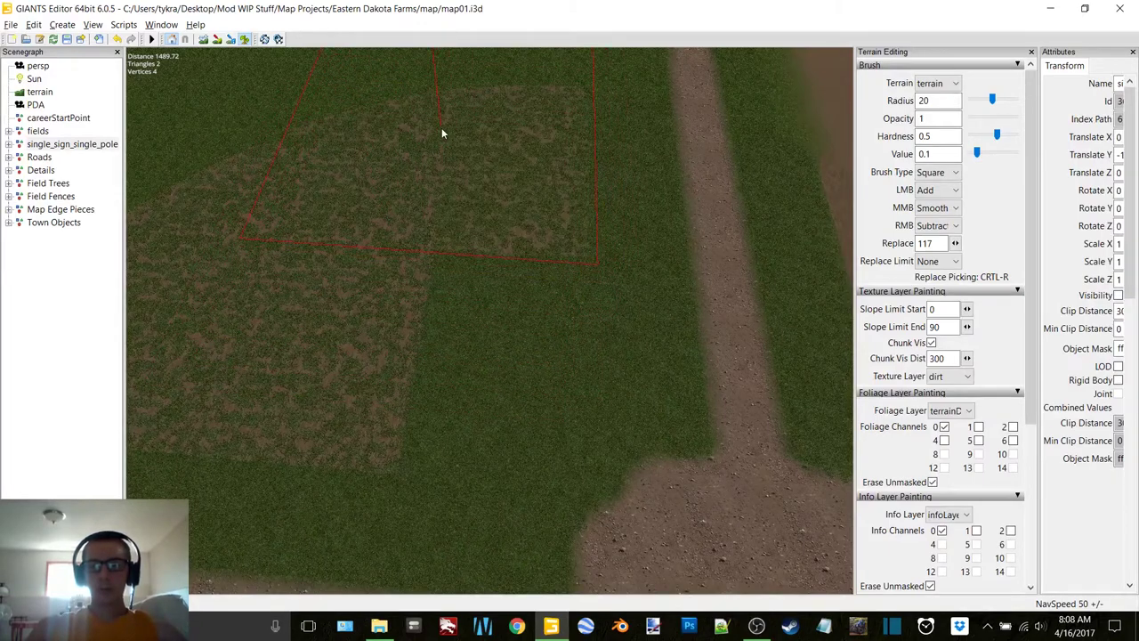
# Step: Set the brush type to Round and paint terrainDetail across the corner of the patch near the road junction
pyautogui.click(944, 174)
pyautogui.click(943, 190)
pyautogui.moveTo(395, 222)
pyautogui.mouseDown()
pyautogui.moveTo(410, 260)
pyautogui.moveTo(404, 284)
pyautogui.mouseUp()
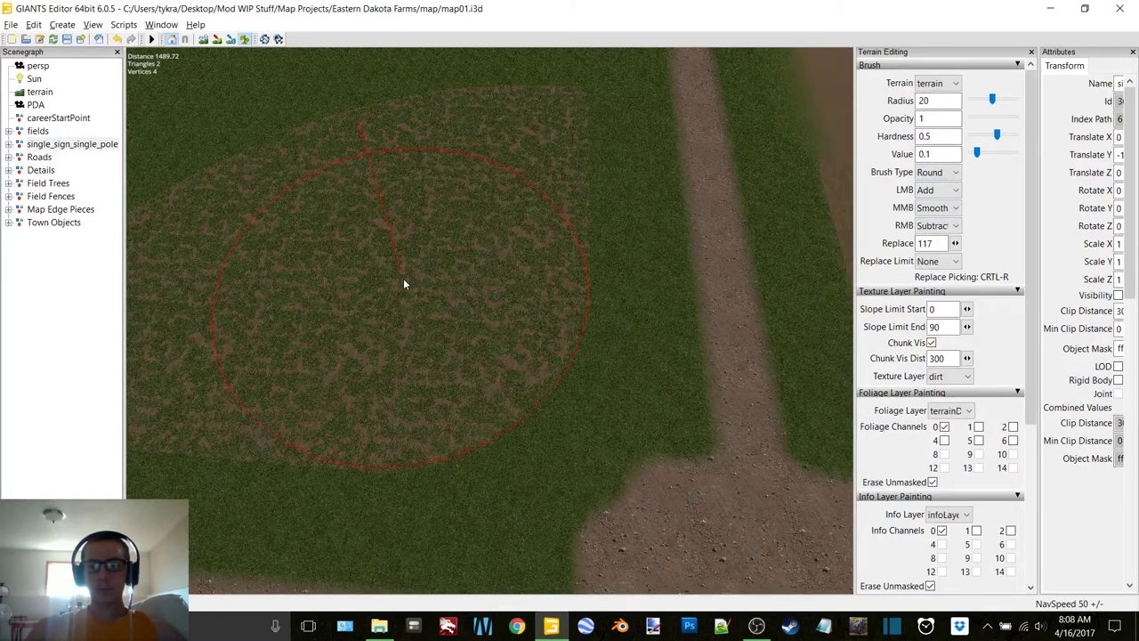
pyautogui.scroll(4, 600, 267)
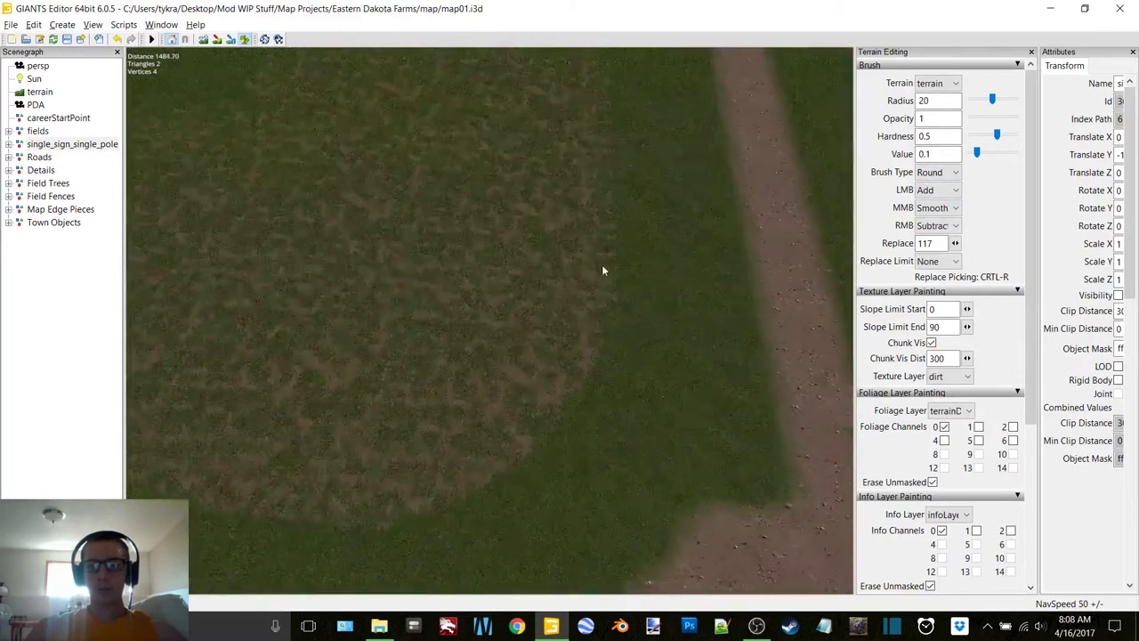
pyautogui.moveTo(605, 265)
pyautogui.keyDown('alt'); pyautogui.mouseDown()
pyautogui.moveTo(594, 197)
pyautogui.moveTo(567, 219)
pyautogui.mouseUp(); pyautogui.keyUp('alt')
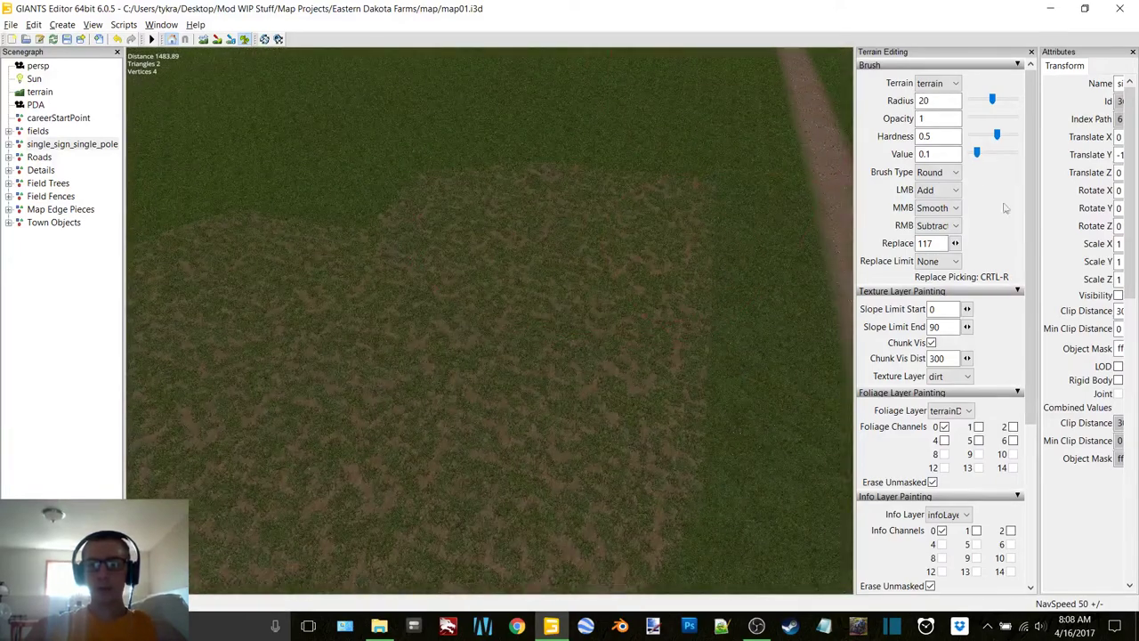
# Step: Return the brush type to Square and stamp terrainDetail into the grass adjoining the edge of the painted patch
pyautogui.click(955, 174)
pyautogui.click(930, 193)
pyautogui.moveTo(636, 227)
pyautogui.keyDown('alt'); pyautogui.mouseDown(button='middle')
pyautogui.moveTo(551, 284)
pyautogui.moveTo(581, 285)
pyautogui.mouseUp(button='middle'); pyautogui.keyUp('alt')
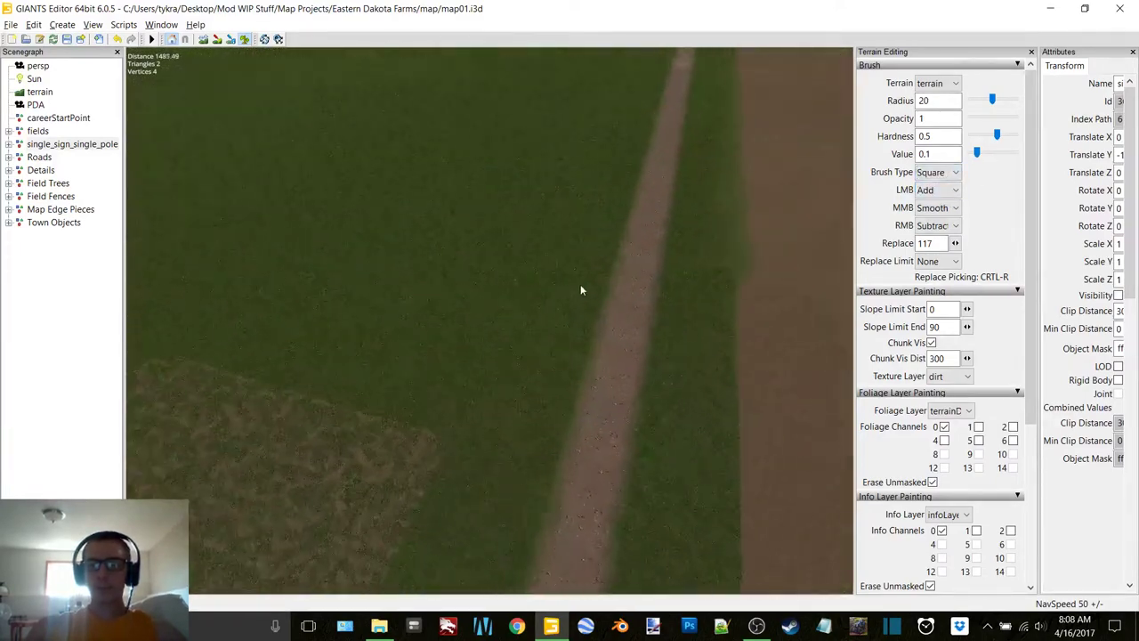
pyautogui.moveTo(581, 289)
pyautogui.keyDown('alt'); pyautogui.mouseDown()
pyautogui.moveTo(379, 323)
pyautogui.moveTo(582, 287)
pyautogui.mouseUp(); pyautogui.keyUp('alt')
pyautogui.keyDown('alt'); pyautogui.moveTo(581, 287); pyautogui.dragTo(504, 290, button='middle'); pyautogui.keyUp('alt')
pyautogui.keyDown('alt'); pyautogui.moveTo(503, 290); pyautogui.dragTo(543, 314); pyautogui.keyUp('alt')
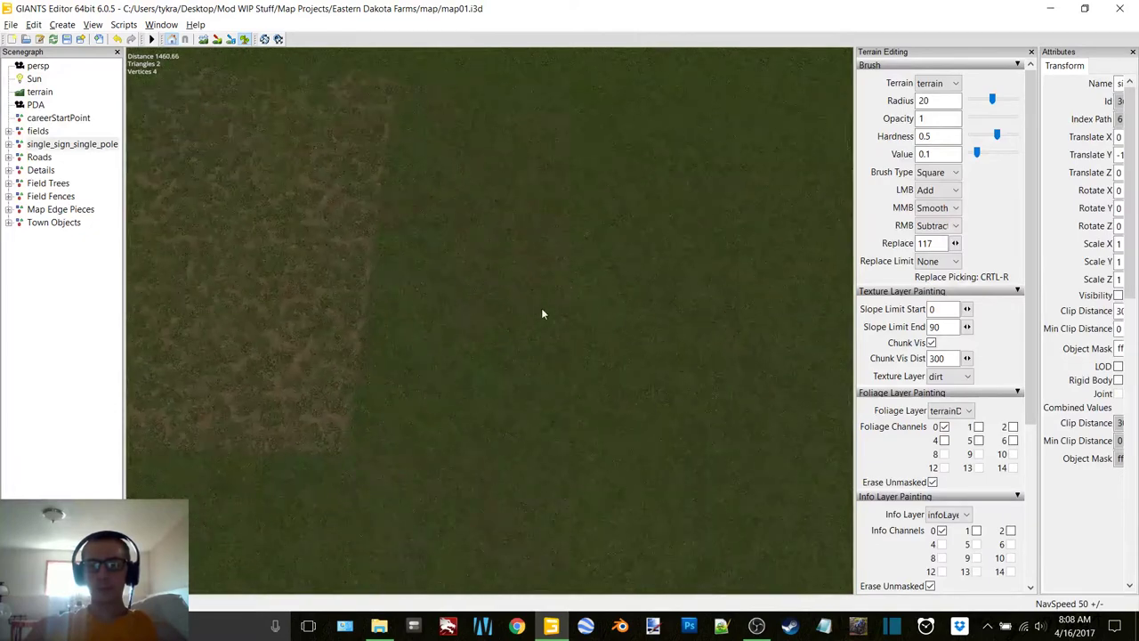
pyautogui.click(572, 233)
# Step: Continue the terrainDetail strip across the grassland with overlapping Square brush stamps, aligning each with the previous edge
pyautogui.keyDown('alt'); pyautogui.moveTo(583, 242); pyautogui.dragTo(525, 255, button='middle'); pyautogui.keyUp('alt')
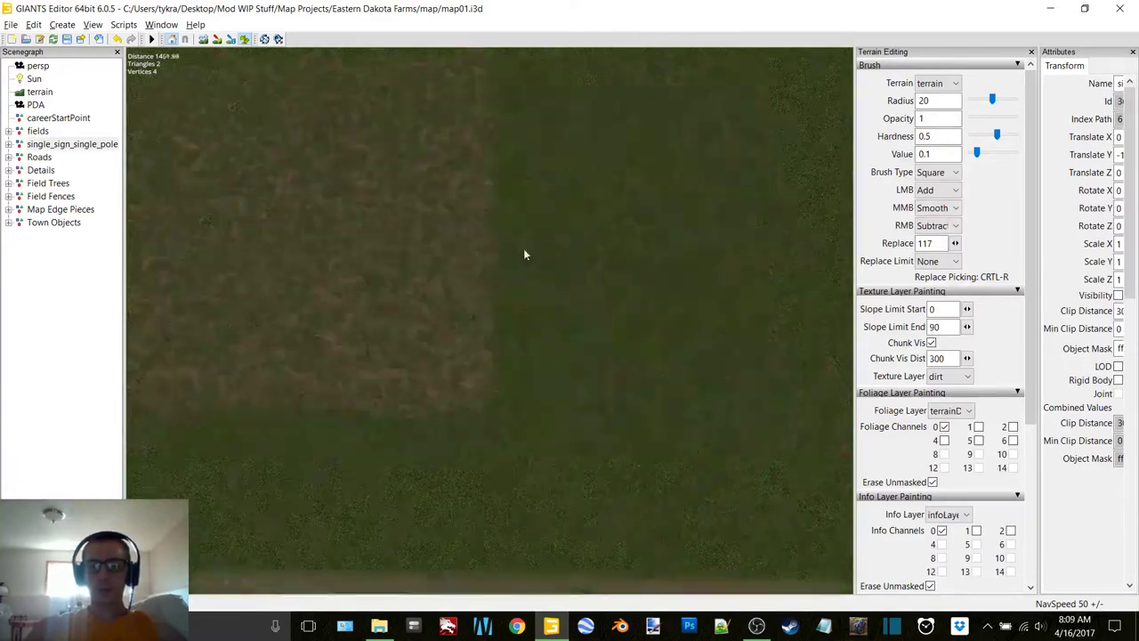
pyautogui.moveTo(524, 255); pyautogui.dragTo(582, 267, button='right')
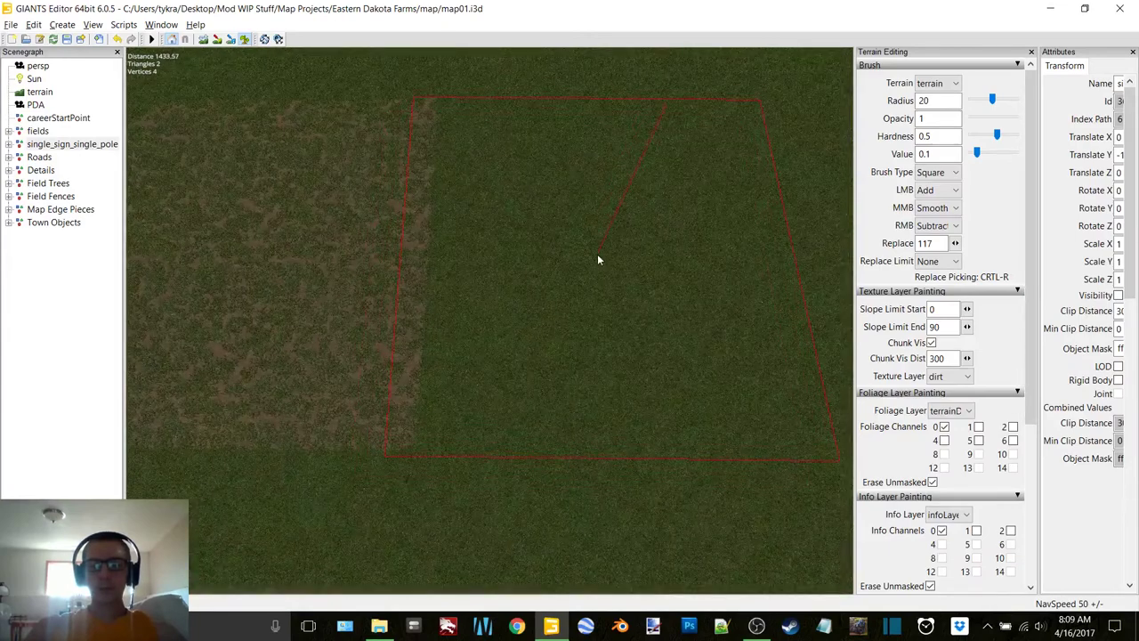
pyautogui.click(597, 256)
pyautogui.keyDown('alt'); pyautogui.moveTo(611, 260); pyautogui.dragTo(523, 264, button='middle'); pyautogui.keyUp('alt')
pyautogui.click(620, 252)
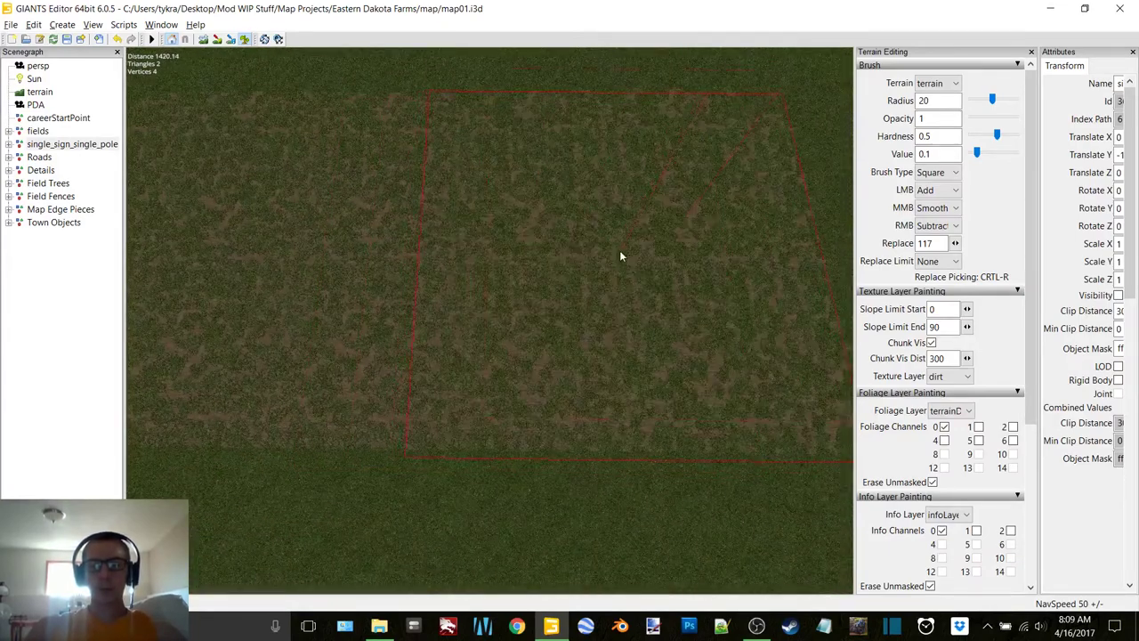
pyautogui.moveTo(683, 254)
pyautogui.keyDown('alt'); pyautogui.mouseDown(button='middle')
pyautogui.moveTo(519, 260)
pyautogui.moveTo(488, 245)
pyautogui.mouseUp(button='middle'); pyautogui.keyUp('alt')
pyautogui.click(590, 242)
pyautogui.click(585, 237)
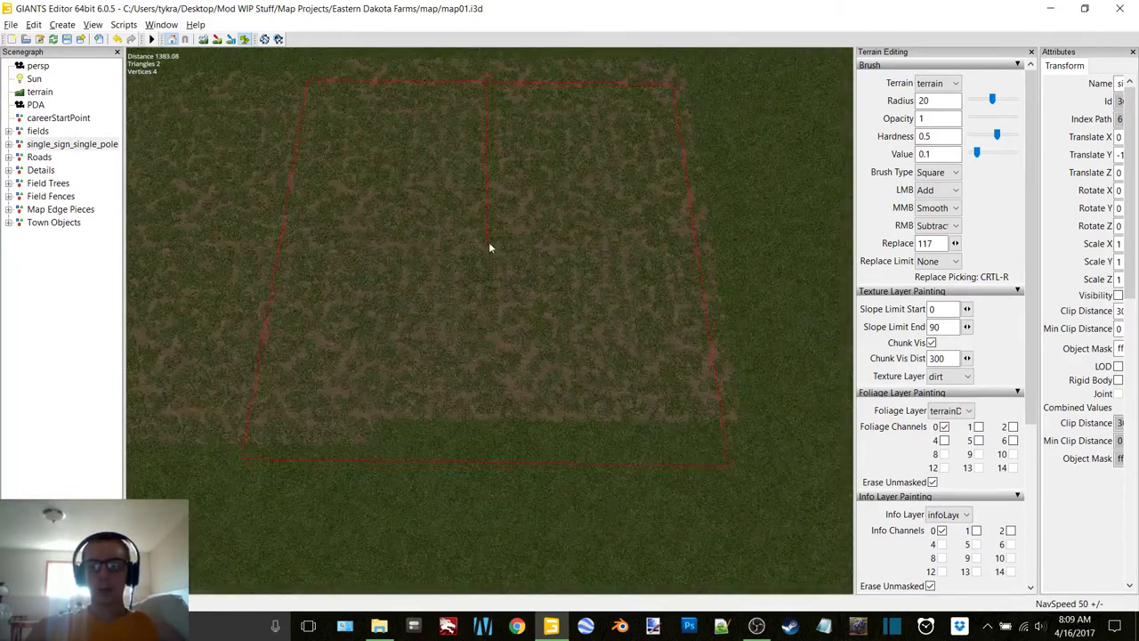
pyautogui.moveTo(497, 245); pyautogui.dragTo(504, 243, button='right')
pyautogui.moveTo(615, 263)
pyautogui.mouseDown(button='right')
pyautogui.moveTo(613, 178)
pyautogui.moveTo(514, 193)
pyautogui.moveTo(604, 246)
pyautogui.mouseUp(button='right')
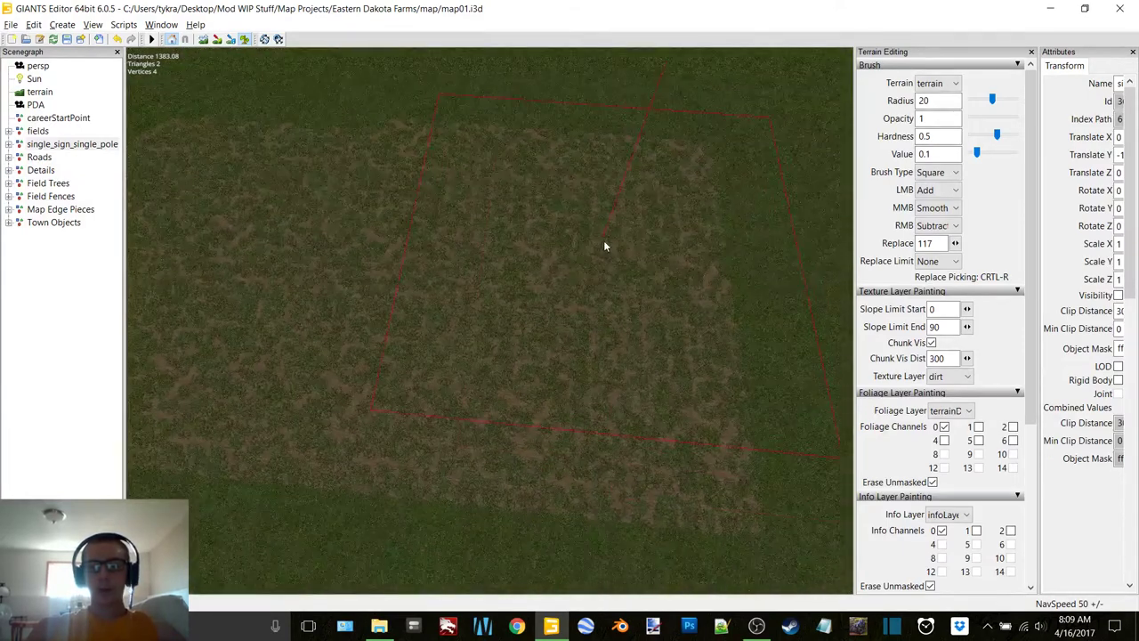
# Step: Set the foliage layer to grass and erase the grass along the painted terrainDetail strip, exposing the bare field ground
pyautogui.click(961, 412)
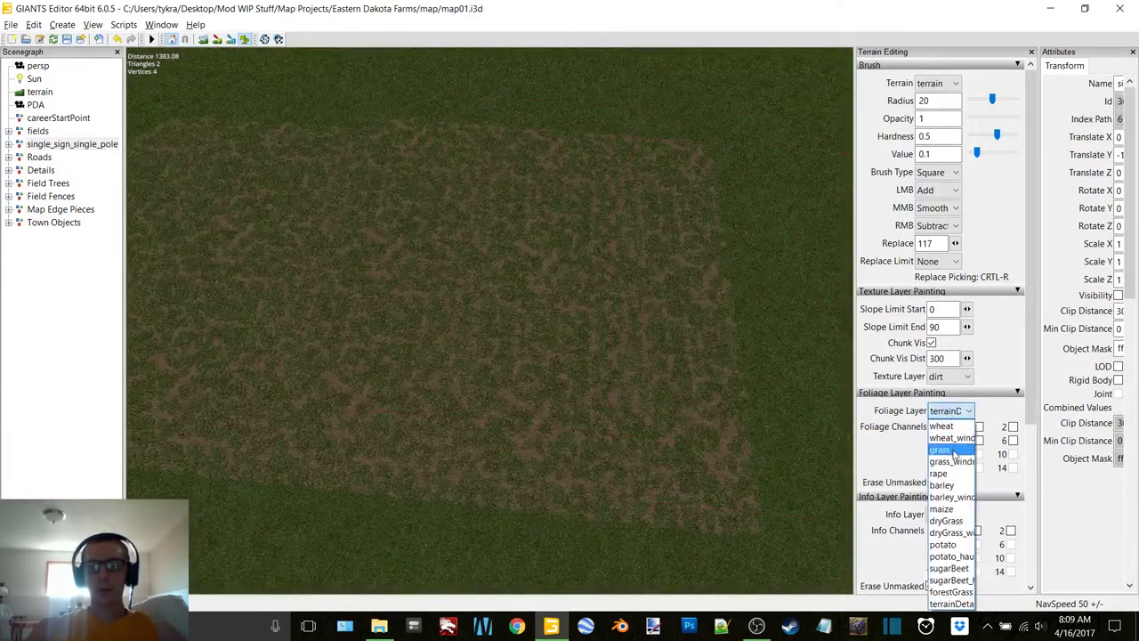
pyautogui.click(950, 451)
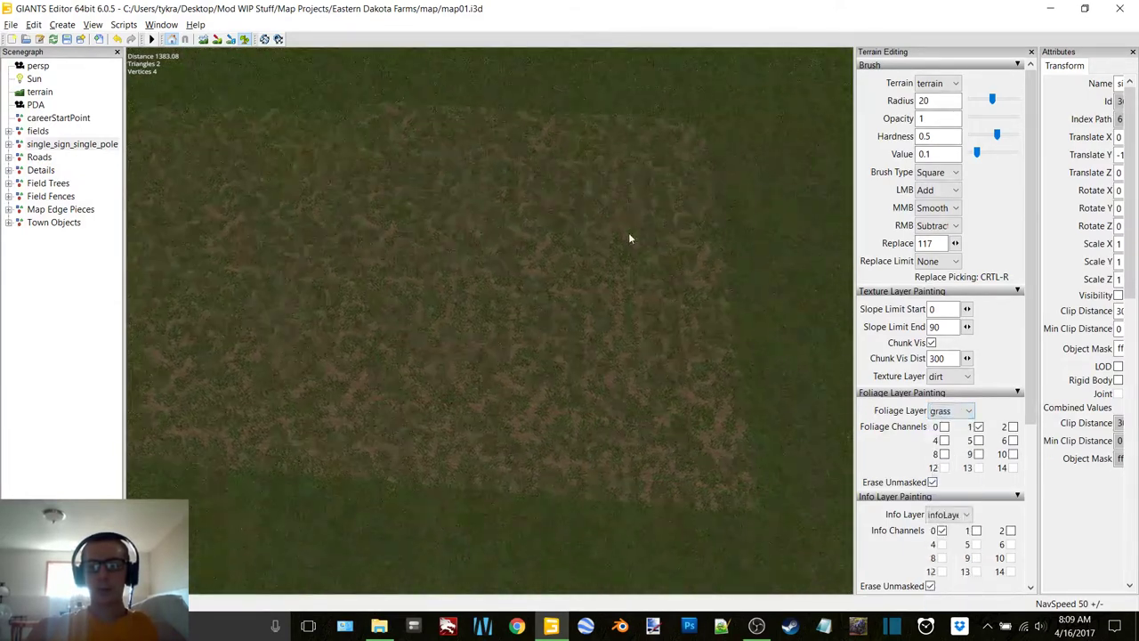
pyautogui.rightClick(516, 243)
pyautogui.keyDown('alt'); pyautogui.moveTo(516, 243); pyautogui.dragTo(528, 241, button='middle'); pyautogui.keyUp('alt')
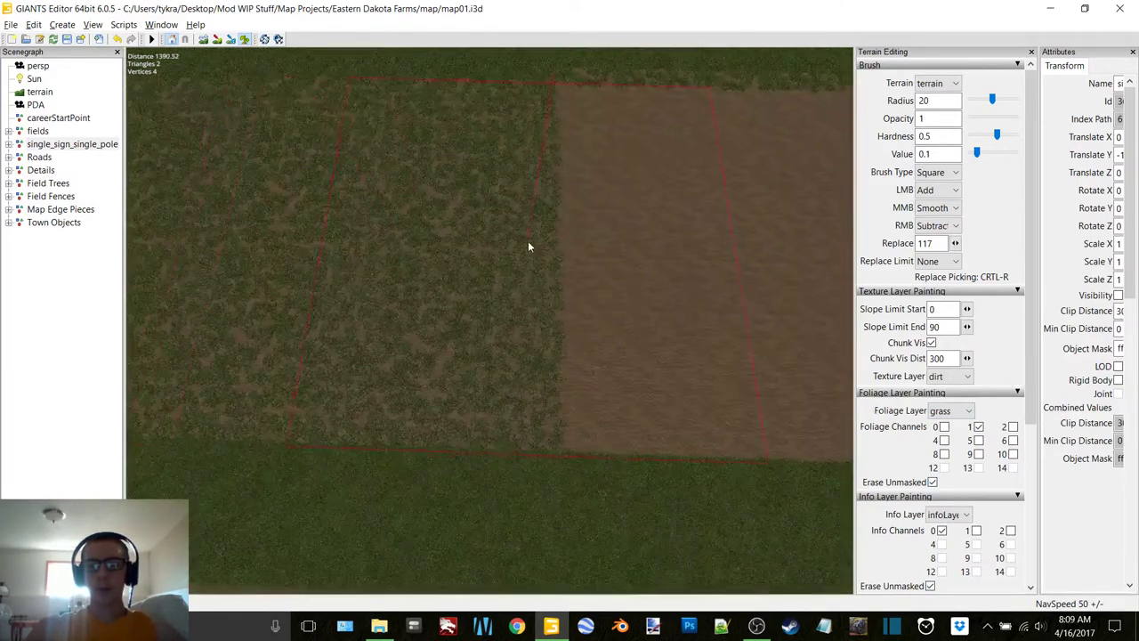
pyautogui.click(369, 238)
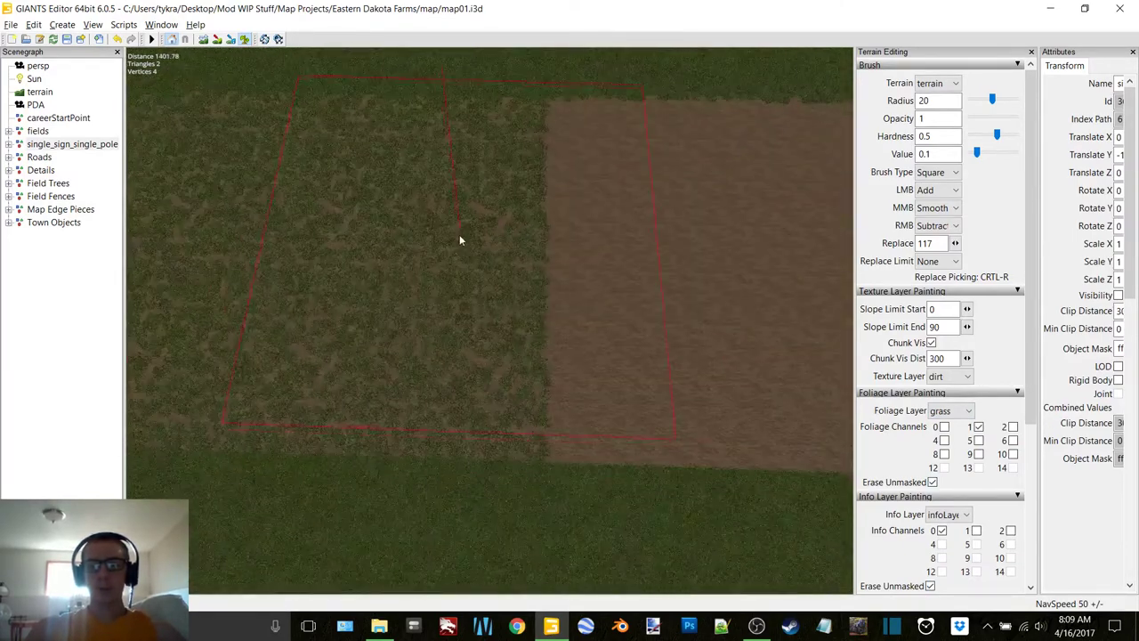
pyautogui.click(356, 252)
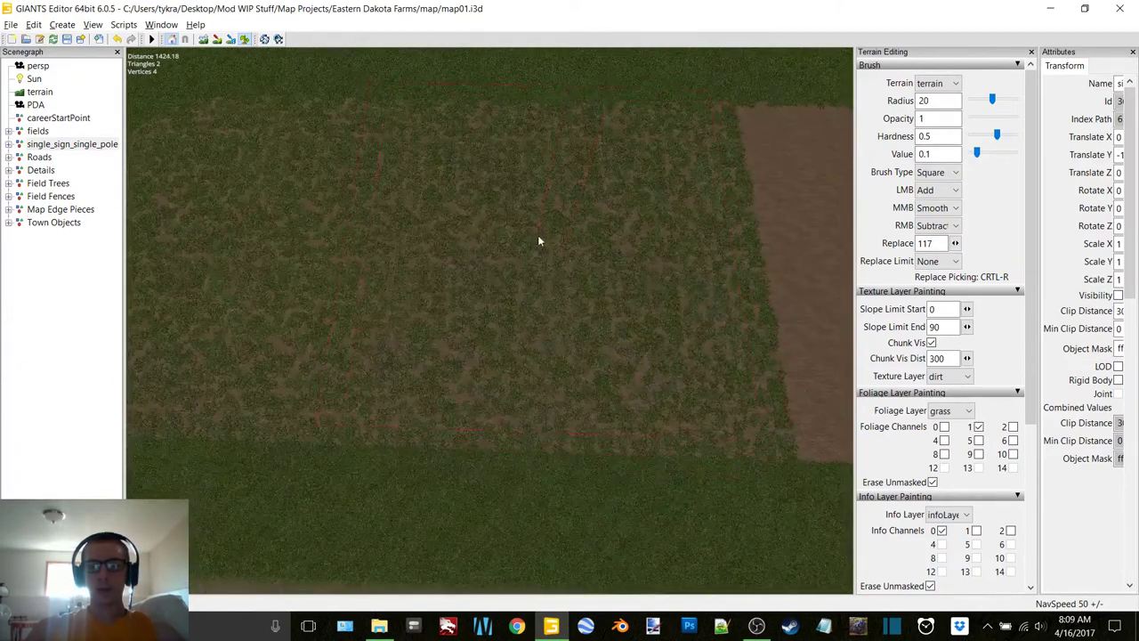
pyautogui.click(570, 253)
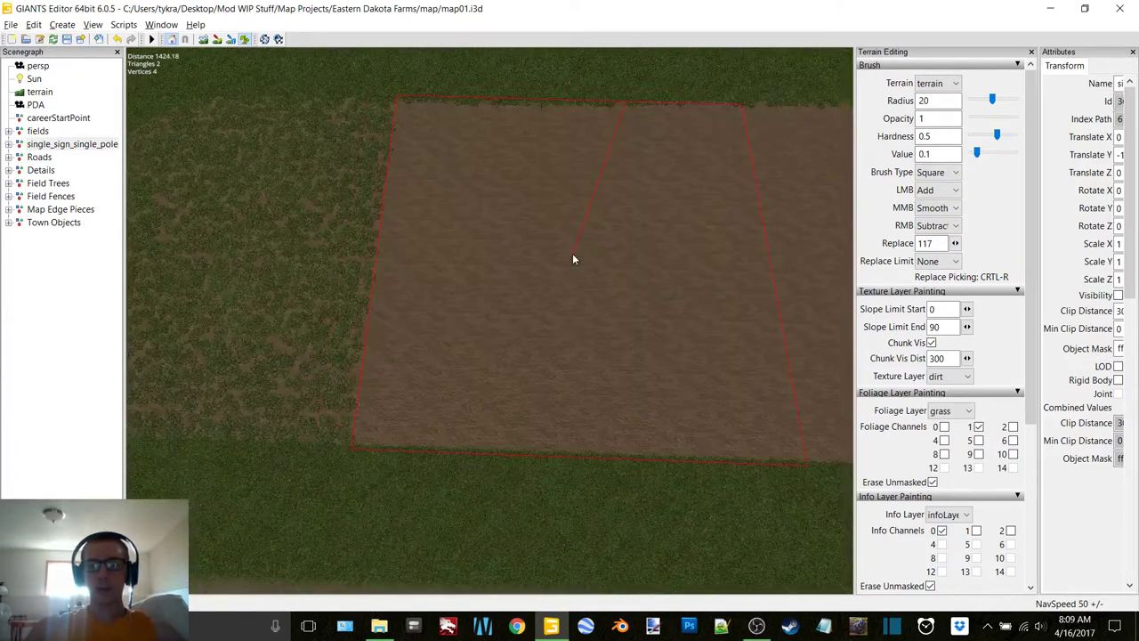
pyautogui.click(305, 247)
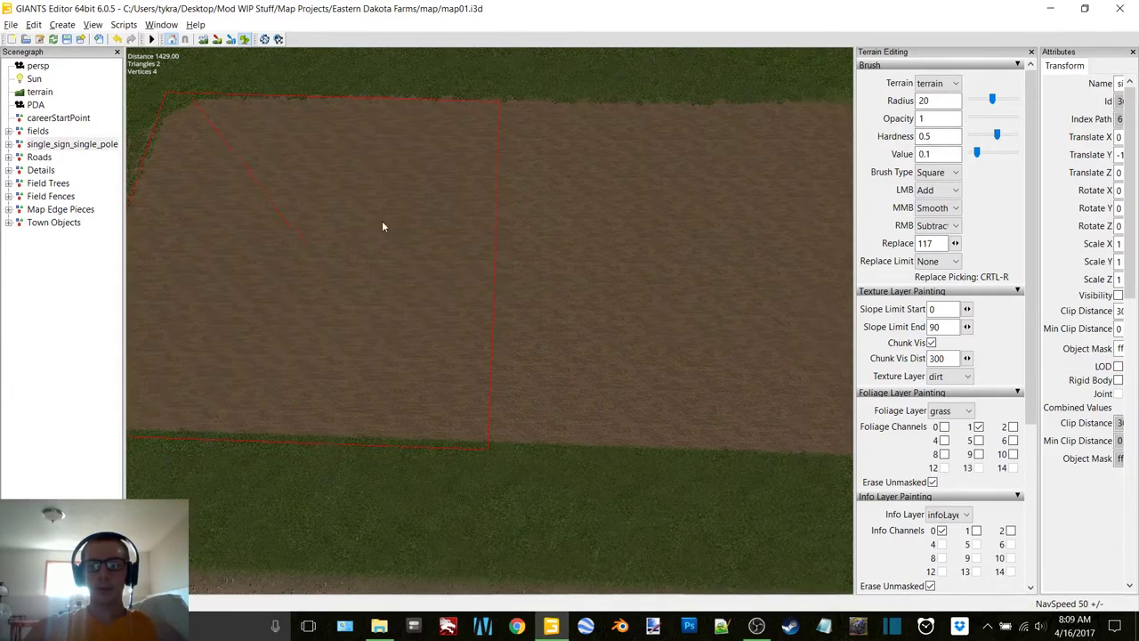
pyautogui.click(345, 235)
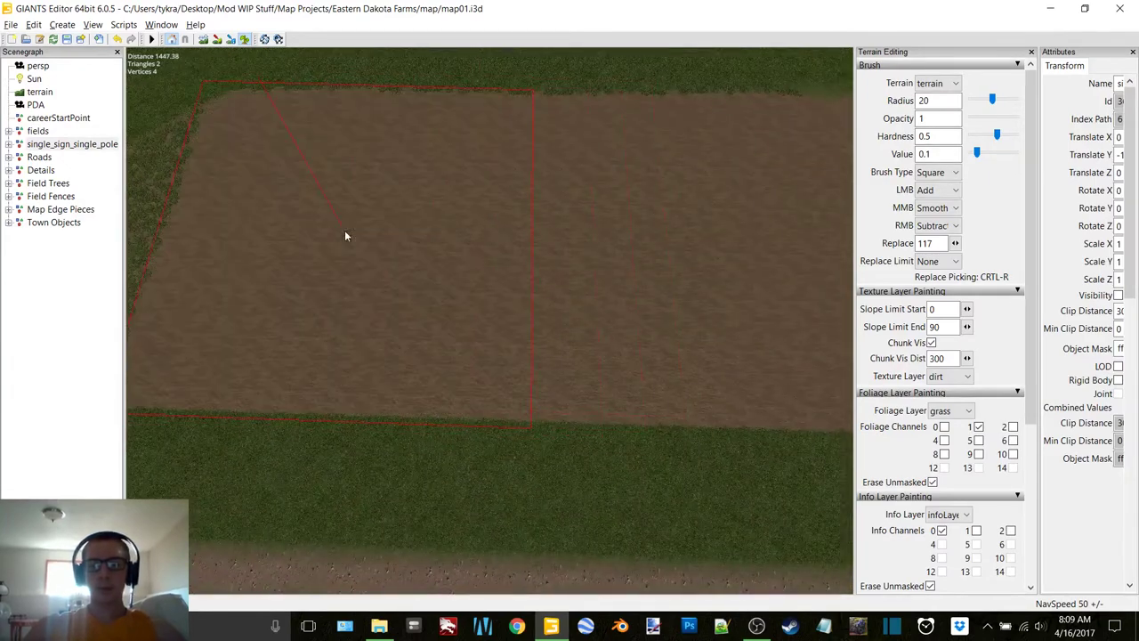
# Step: Erase the remaining grass along the painted strip toward the road junction with overlapping Square brush stamps
pyautogui.click(412, 269)
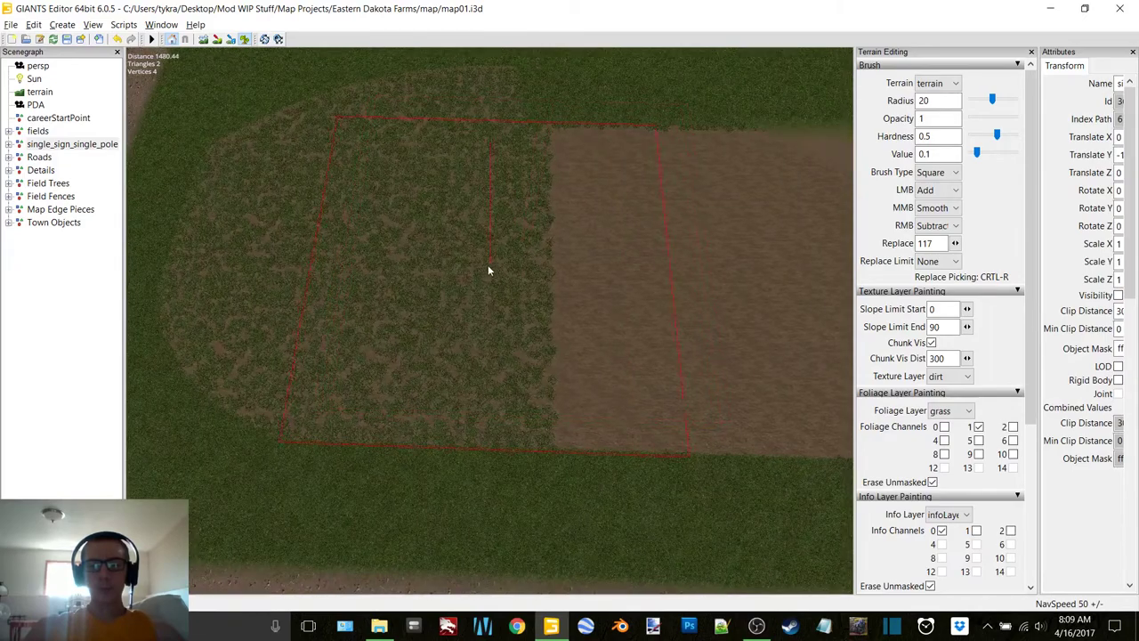
pyautogui.click(483, 266)
pyautogui.moveTo(363, 219)
pyautogui.keyDown('alt'); pyautogui.mouseDown(button='middle')
pyautogui.moveTo(395, 306)
pyautogui.moveTo(422, 245)
pyautogui.moveTo(383, 306)
pyautogui.mouseUp(button='middle'); pyautogui.keyUp('alt')
pyautogui.keyDown('alt'); pyautogui.moveTo(382, 306); pyautogui.dragTo(624, 270); pyautogui.keyUp('alt')
pyautogui.keyDown('alt'); pyautogui.moveTo(625, 271); pyautogui.dragTo(584, 283, button='middle'); pyautogui.keyUp('alt')
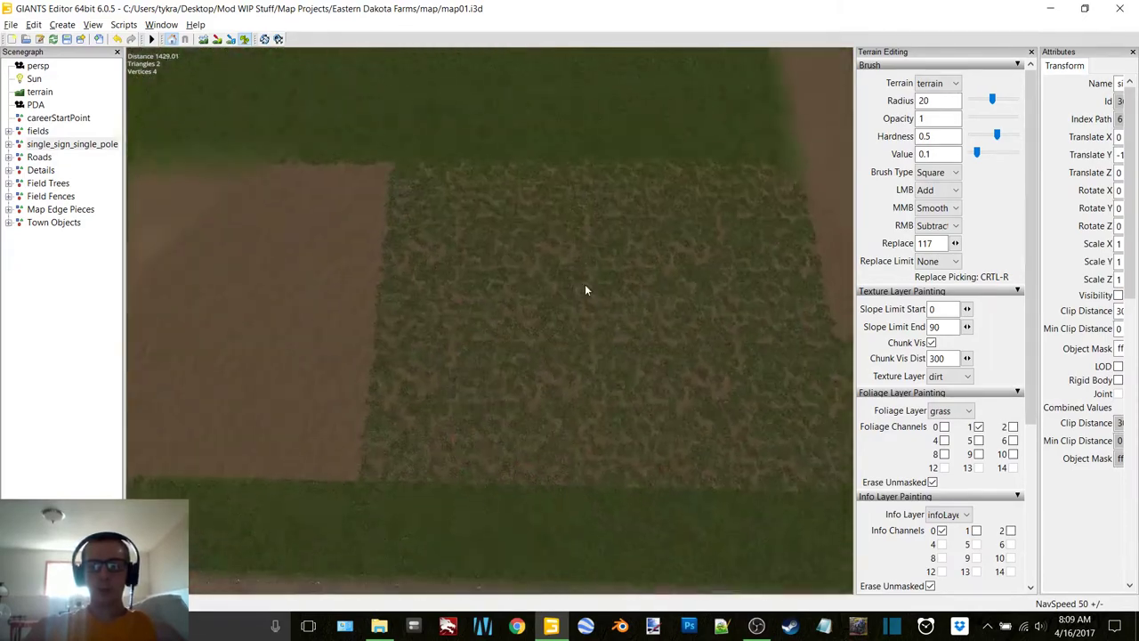
pyautogui.keyDown('alt'); pyautogui.moveTo(585, 284); pyautogui.dragTo(580, 286); pyautogui.keyUp('alt')
pyautogui.click(521, 309)
pyautogui.keyDown('alt'); pyautogui.moveTo(578, 284); pyautogui.dragTo(501, 278, button='middle'); pyautogui.keyUp('alt')
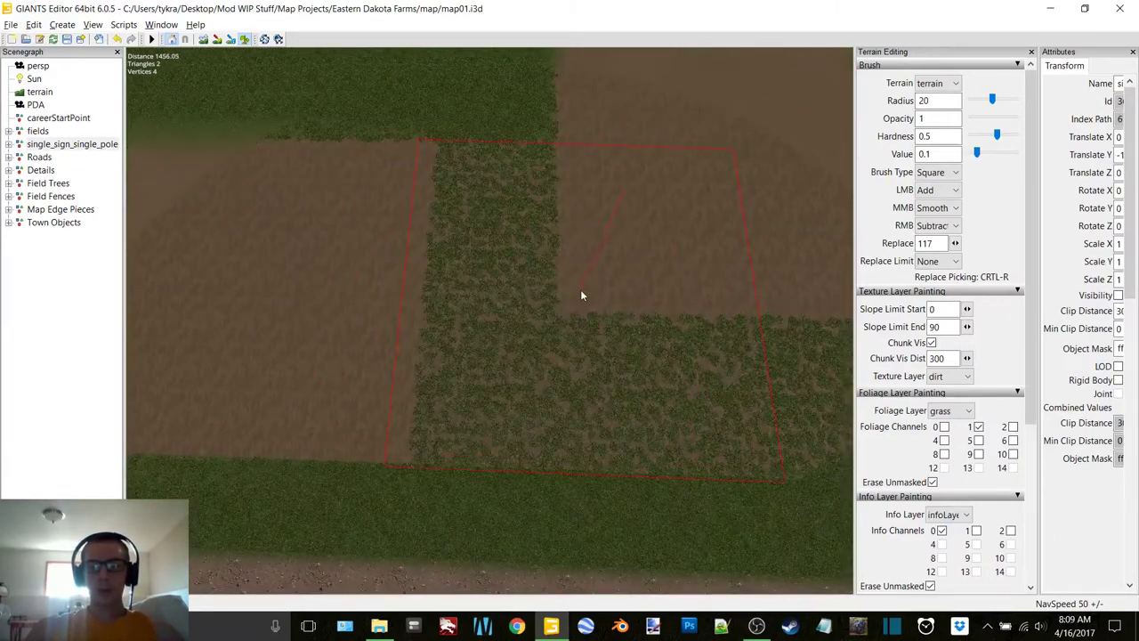
pyautogui.click(582, 293)
pyautogui.keyDown('alt'); pyautogui.moveTo(587, 294); pyautogui.dragTo(516, 287, button='middle'); pyautogui.keyUp('alt')
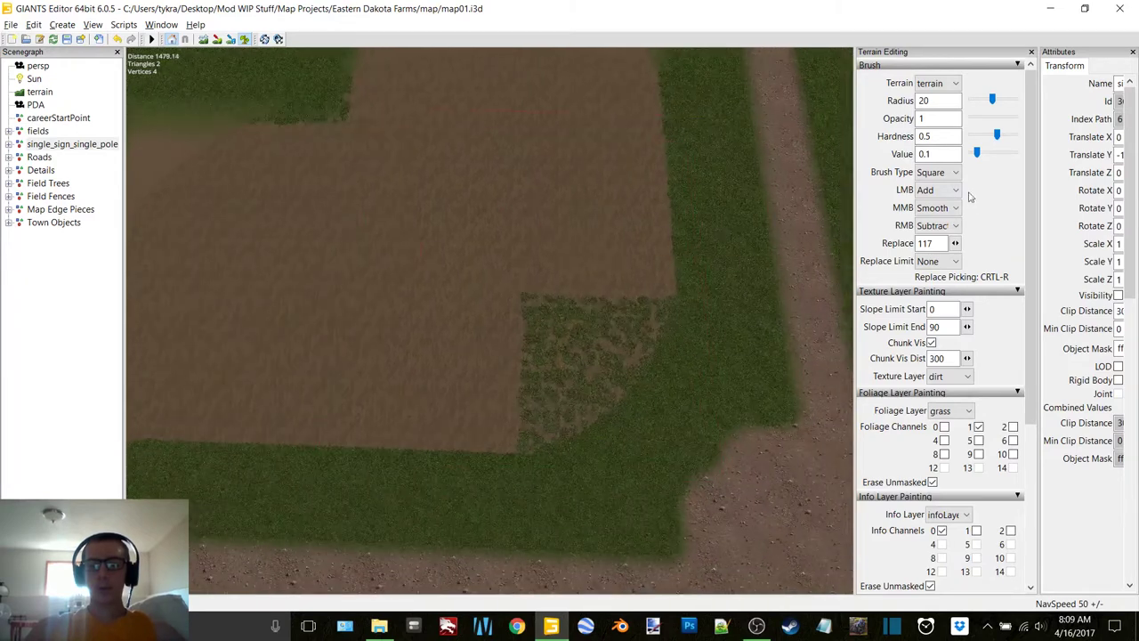
# Step: Set the brush type to Round and erase the grass in the rounded field corner near the road junction
pyautogui.click(951, 174)
pyautogui.click(932, 189)
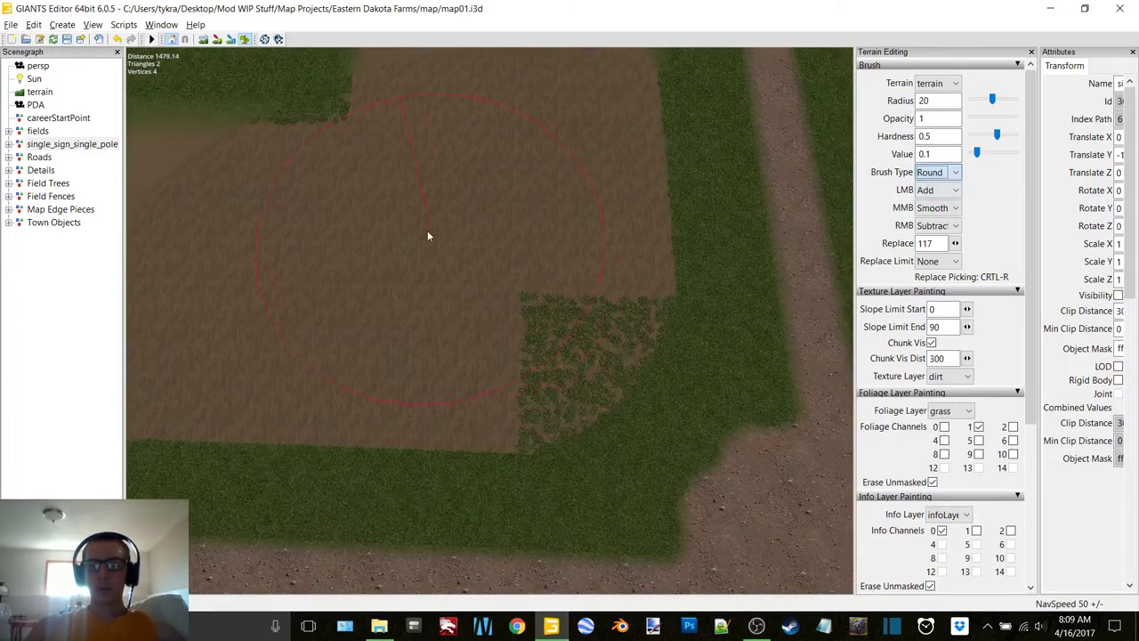
pyautogui.moveTo(444, 247); pyautogui.dragTo(488, 278)
pyautogui.moveTo(586, 239)
pyautogui.keyDown('alt'); pyautogui.mouseDown()
pyautogui.moveTo(615, 210)
pyautogui.moveTo(477, 156)
pyautogui.moveTo(588, 124)
pyautogui.mouseUp(); pyautogui.keyUp('alt')
pyautogui.moveTo(587, 131)
pyautogui.mouseDown(button='right')
pyautogui.moveTo(396, 127)
pyautogui.moveTo(458, 170)
pyautogui.moveTo(484, 226)
pyautogui.moveTo(391, 161)
pyautogui.moveTo(799, 204)
pyautogui.mouseUp(button='right')
# Step: Set the brush type to Square and the foliage layer to terrainDetail, and stamp beyond the far end of the cleared strip
pyautogui.click(936, 173)
pyautogui.click(935, 198)
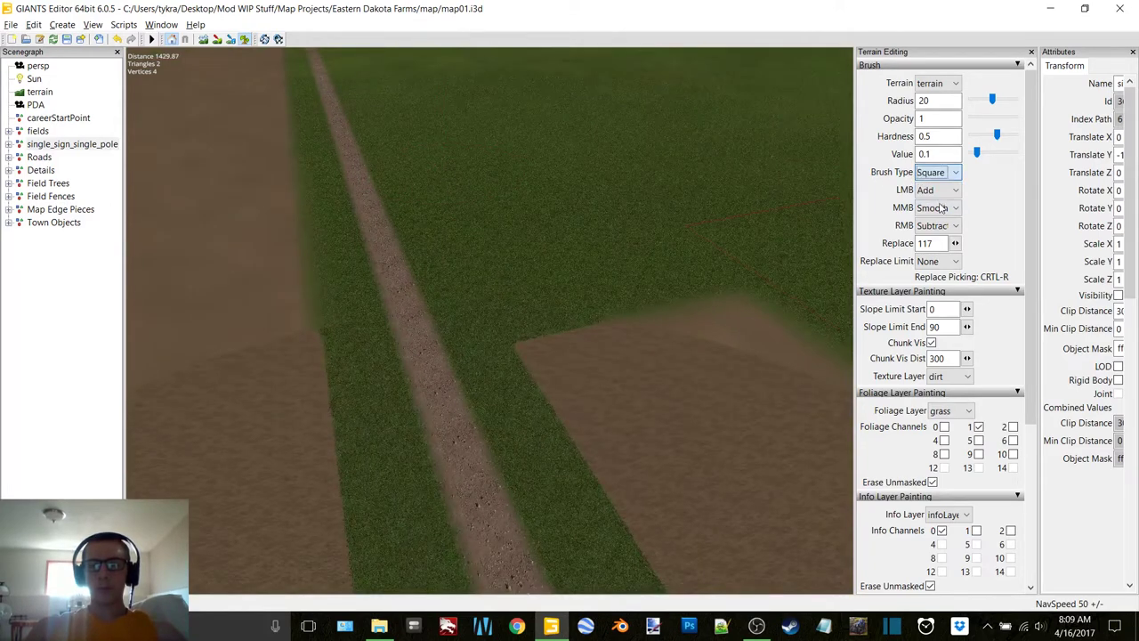
pyautogui.moveTo(460, 322)
pyautogui.keyDown('alt'); pyautogui.mouseDown(button='middle')
pyautogui.moveTo(461, 297)
pyautogui.moveTo(491, 270)
pyautogui.mouseUp(button='middle'); pyautogui.keyUp('alt')
pyautogui.moveTo(491, 273); pyautogui.dragTo(622, 265, button='right')
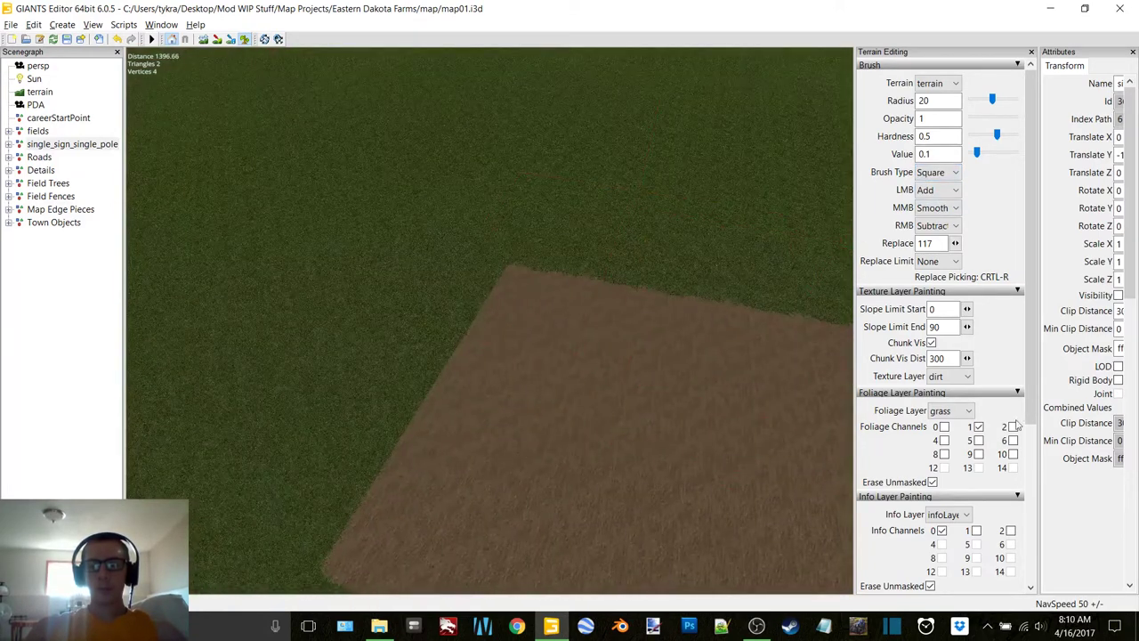
pyautogui.click(959, 412)
pyautogui.click(964, 605)
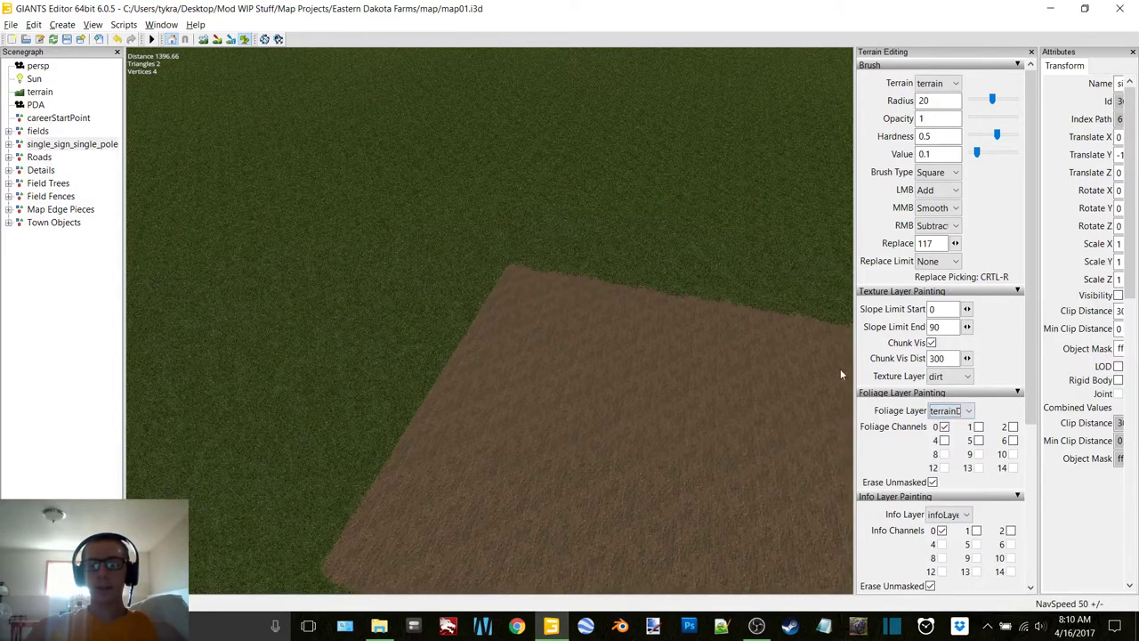
pyautogui.keyDown('alt'); pyautogui.moveTo(539, 303); pyautogui.dragTo(565, 306, button='middle'); pyautogui.keyUp('alt')
pyautogui.keyDown('alt'); pyautogui.moveTo(565, 306); pyautogui.dragTo(597, 340); pyautogui.keyUp('alt')
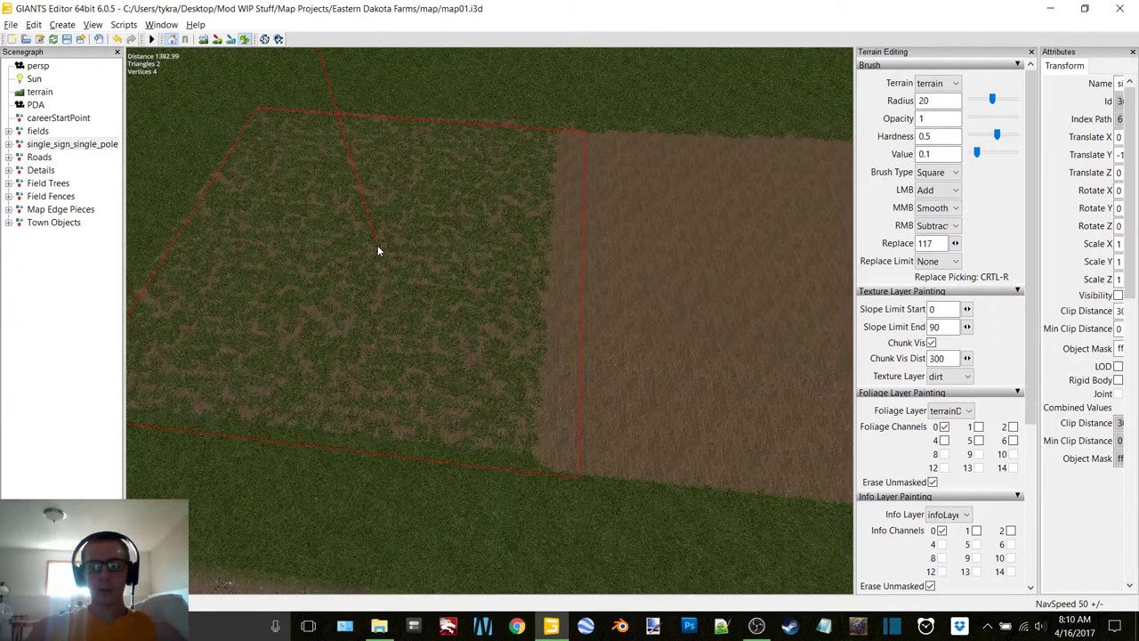
# Step: Undo the last terrainDetail stamp and extend the strip with Square stamps aligned to its end edge
pyautogui.hotkey('ctrl', 'z')
pyautogui.scroll(-2, 603, 177)
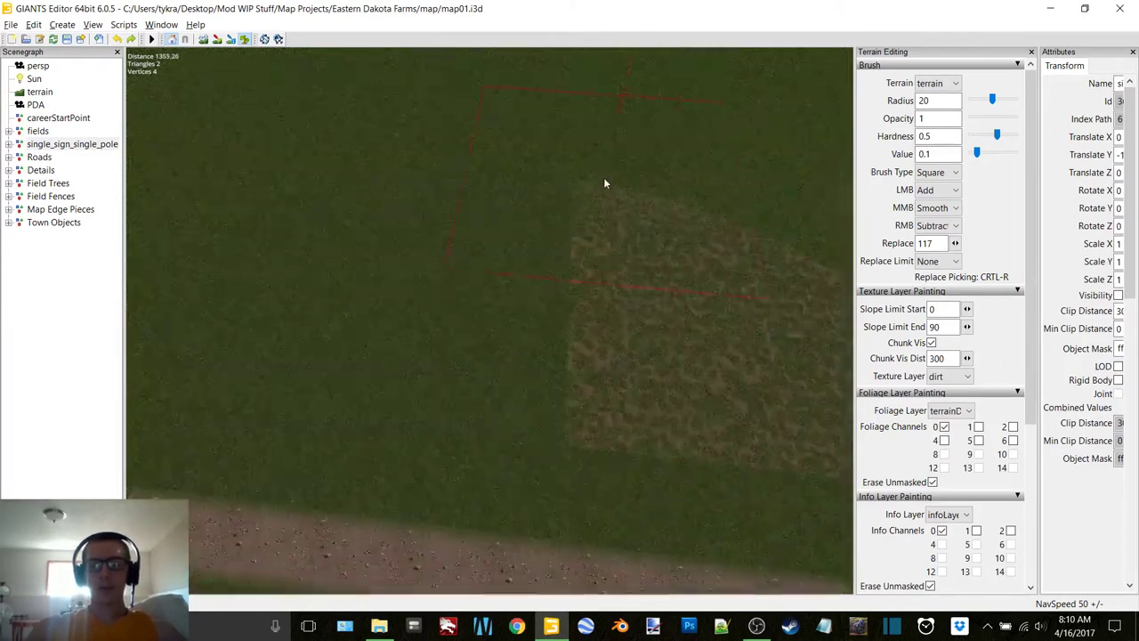
pyautogui.keyDown('alt'); pyautogui.moveTo(603, 177); pyautogui.dragTo(612, 194); pyautogui.keyUp('alt')
pyautogui.scroll(2, 546, 190)
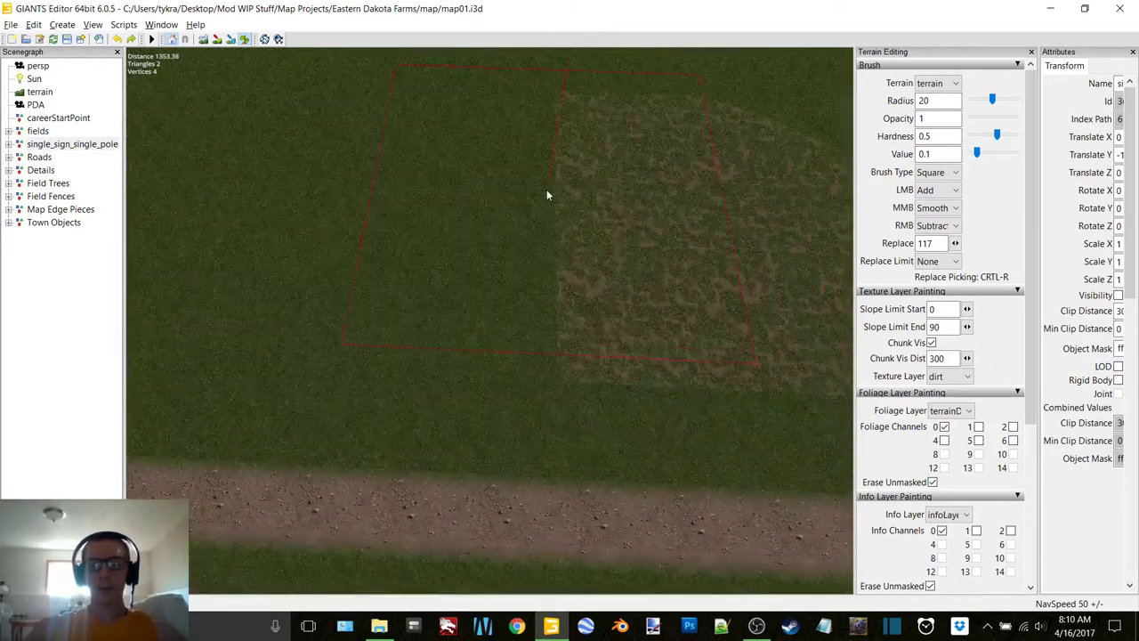
pyautogui.click(406, 218)
pyautogui.moveTo(406, 217)
pyautogui.keyDown('alt'); pyautogui.mouseDown(button='middle')
pyautogui.moveTo(493, 236)
pyautogui.moveTo(463, 246)
pyautogui.mouseUp(button='middle'); pyautogui.keyUp('alt')
pyautogui.click(349, 257)
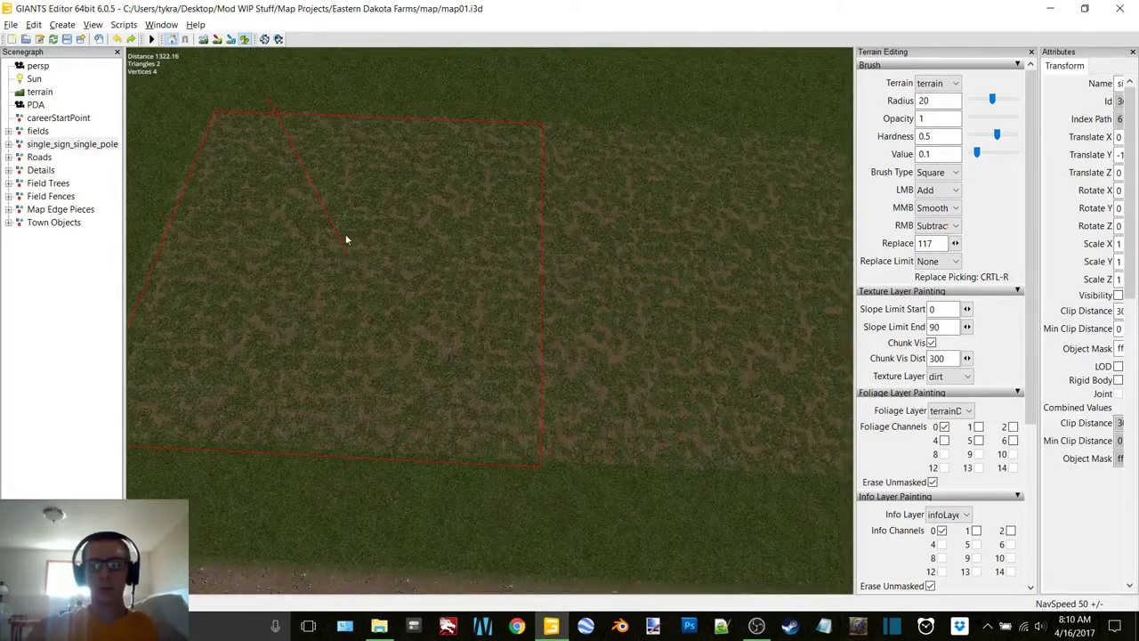
# Step: Continue the terrainDetail strip parallel to the dirt road with further overlapping Square stamps
pyautogui.keyDown('alt'); pyautogui.moveTo(345, 235); pyautogui.dragTo(452, 239, button='middle'); pyautogui.keyUp('alt')
pyautogui.scroll(2, 414, 251)
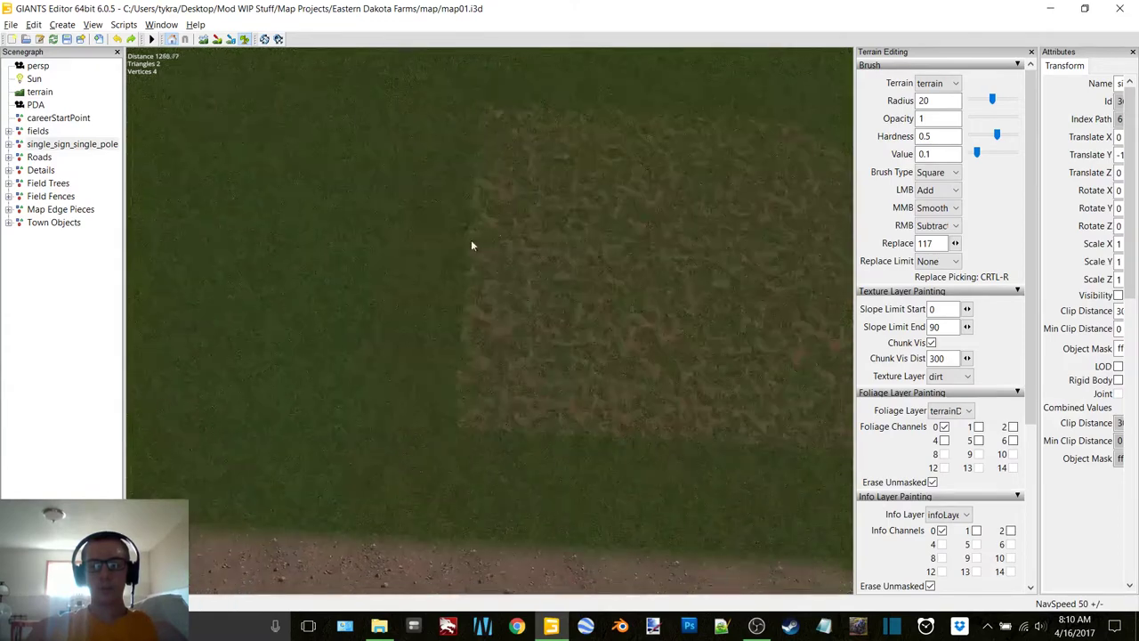
pyautogui.scroll(2, 416, 238)
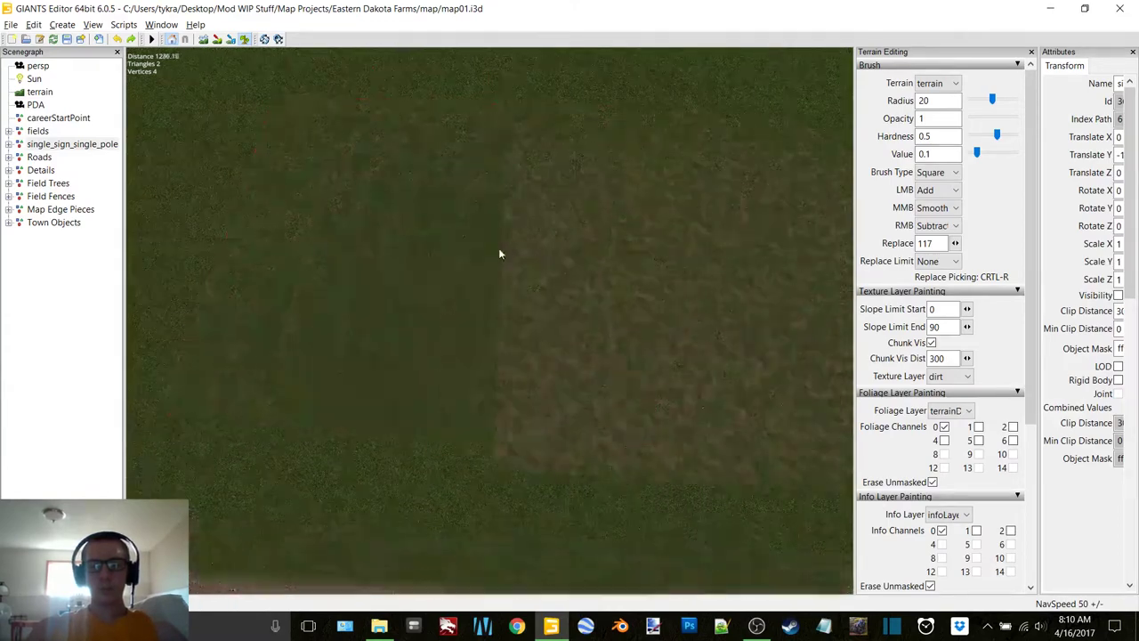
pyautogui.click(427, 273)
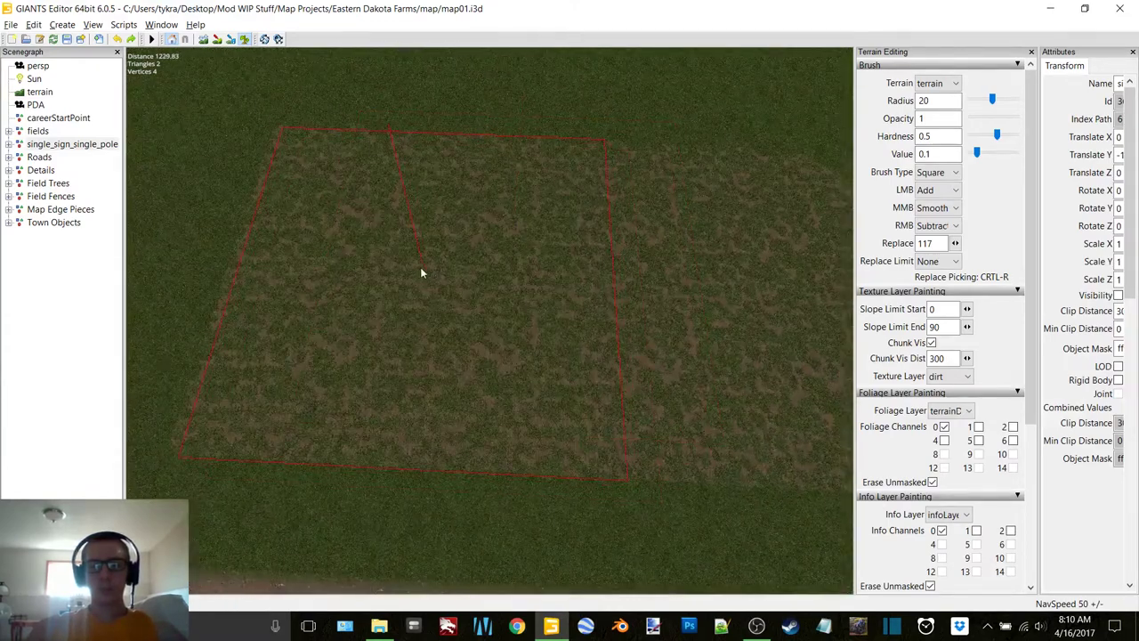
pyautogui.keyDown('alt'); pyautogui.moveTo(420, 267); pyautogui.dragTo(498, 261, button='middle'); pyautogui.keyUp('alt')
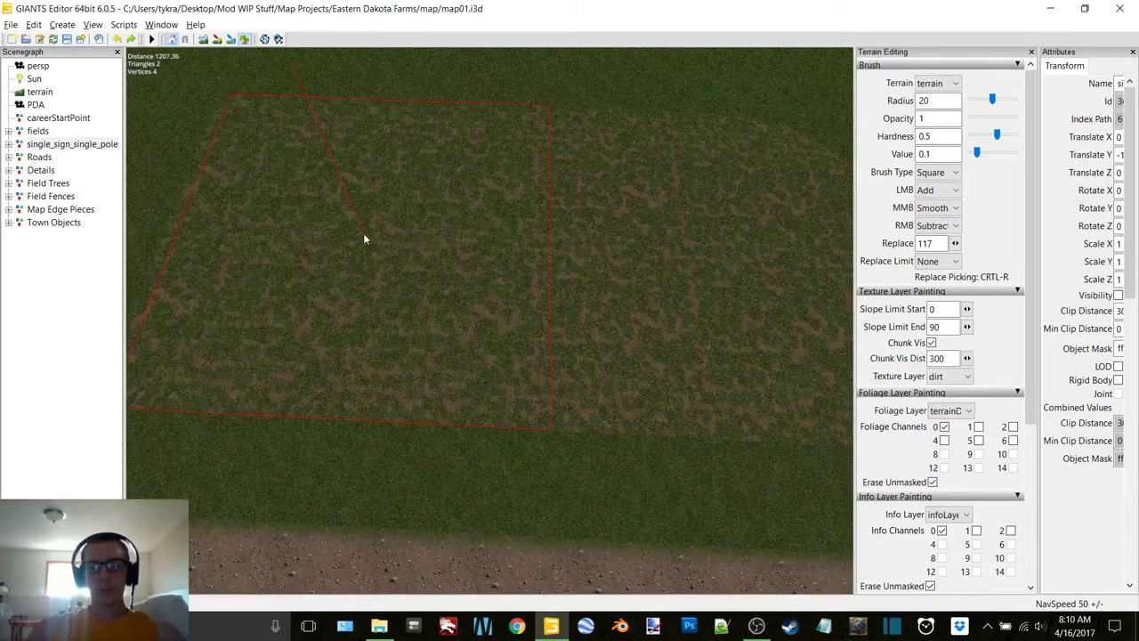
pyautogui.moveTo(363, 233); pyautogui.dragTo(510, 239, button='middle')
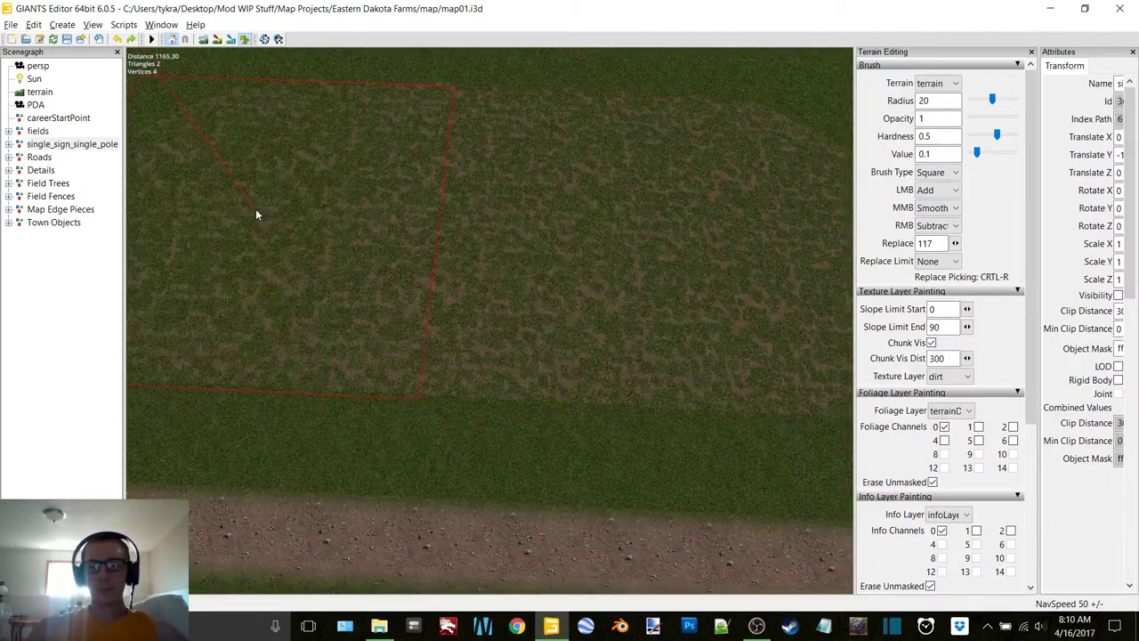
pyautogui.moveTo(255, 214); pyautogui.dragTo(465, 247, button='middle')
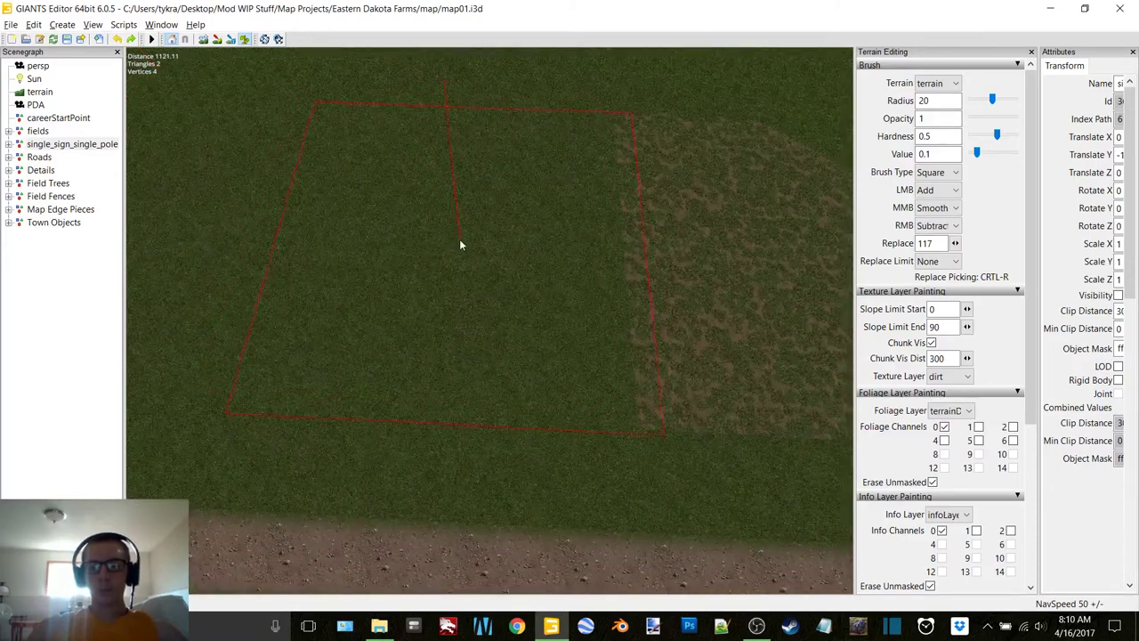
# Step: Examine the grassland between the creek bank and the dirt road beyond the painted strip
pyautogui.scroll(-6, 471, 247)
pyautogui.keyDown('alt'); pyautogui.moveTo(491, 280); pyautogui.dragTo(530, 183); pyautogui.keyUp('alt')
pyautogui.moveTo(531, 186); pyautogui.dragTo(499, 167, button='right')
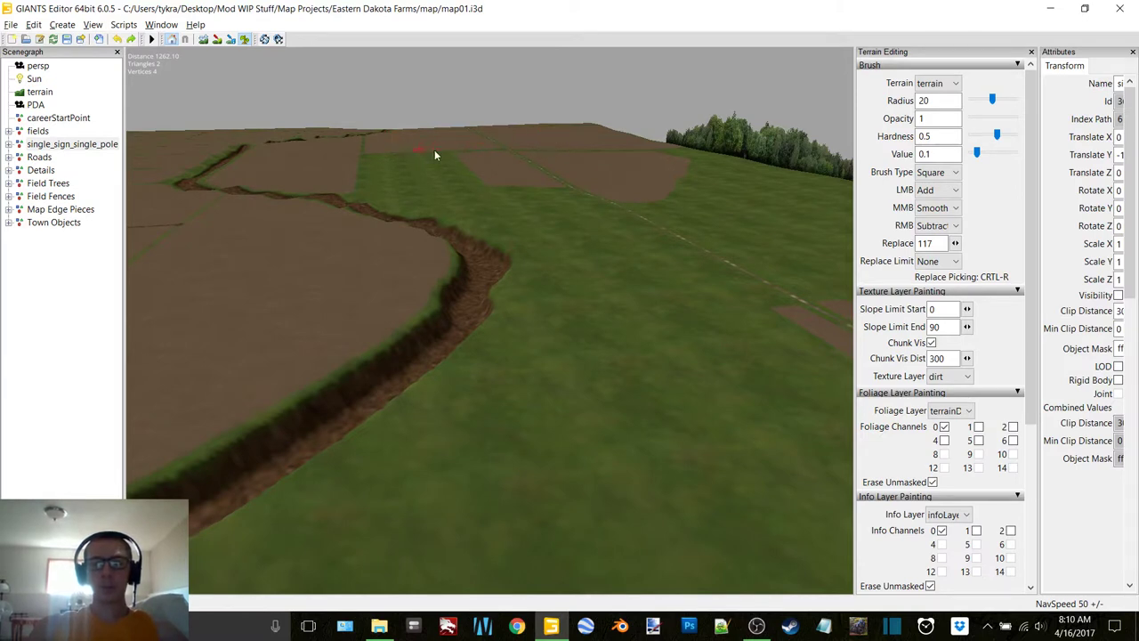
pyautogui.keyDown('alt'); pyautogui.moveTo(524, 243); pyautogui.dragTo(500, 329); pyautogui.keyUp('alt')
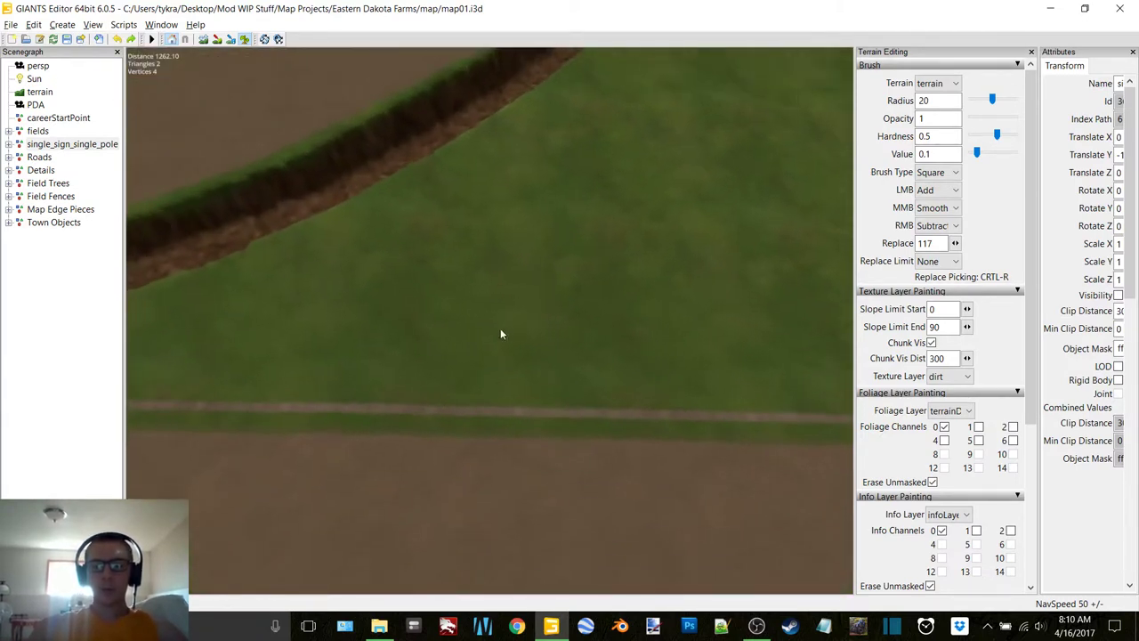
pyautogui.keyDown('alt'); pyautogui.moveTo(411, 471); pyautogui.dragTo(583, 244, button='right'); pyautogui.keyUp('alt')
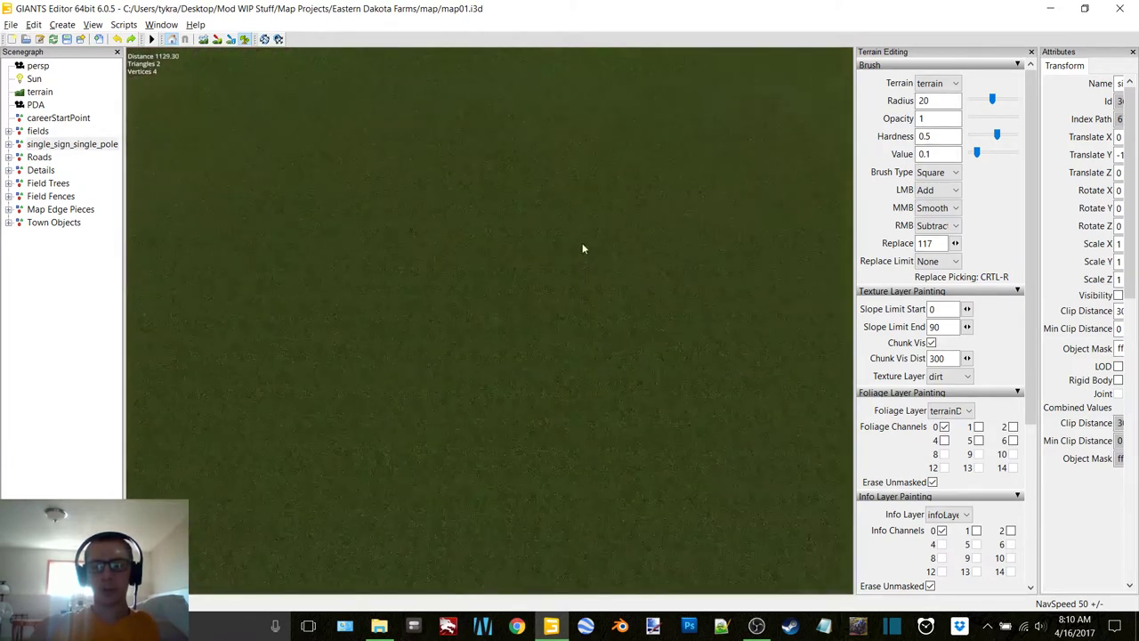
pyautogui.keyDown('alt'); pyautogui.moveTo(506, 382); pyautogui.dragTo(575, 312, button='right'); pyautogui.keyUp('alt')
pyautogui.moveTo(391, 441)
pyautogui.keyDown('alt'); pyautogui.mouseDown(button='right')
pyautogui.moveTo(458, 391)
pyautogui.moveTo(509, 304)
pyautogui.mouseUp(button='right'); pyautogui.keyUp('alt')
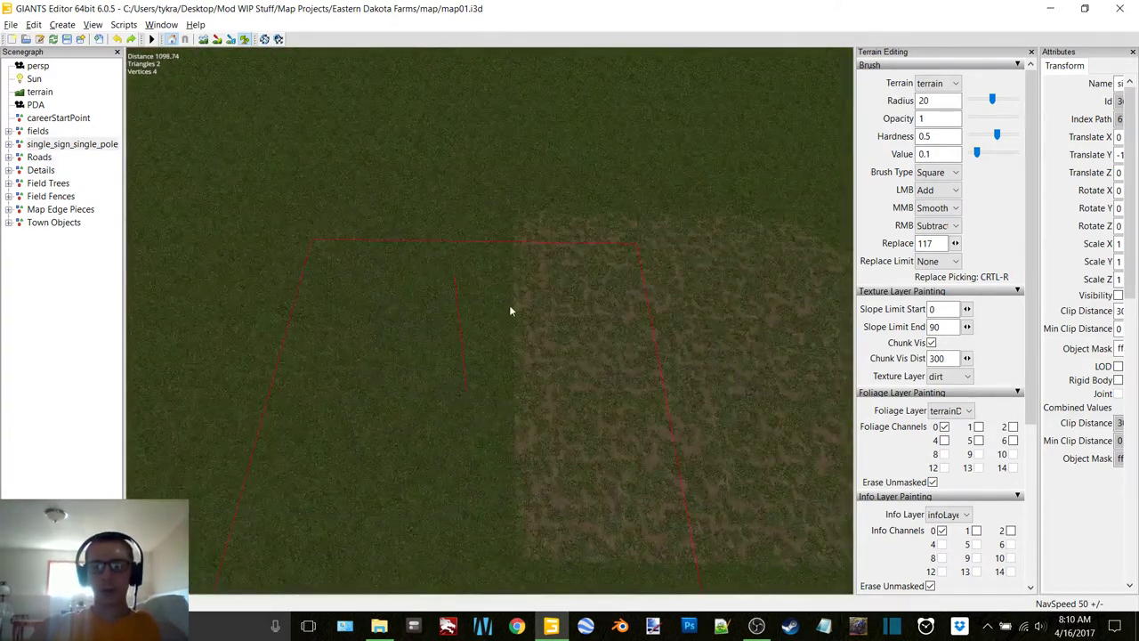
# Step: Extend the terrainDetail strip with Square stamps up to where the creek bank closes in on the road
pyautogui.click(338, 289)
pyautogui.keyDown('alt'); pyautogui.moveTo(338, 289); pyautogui.dragTo(494, 305, button='middle'); pyautogui.keyUp('alt')
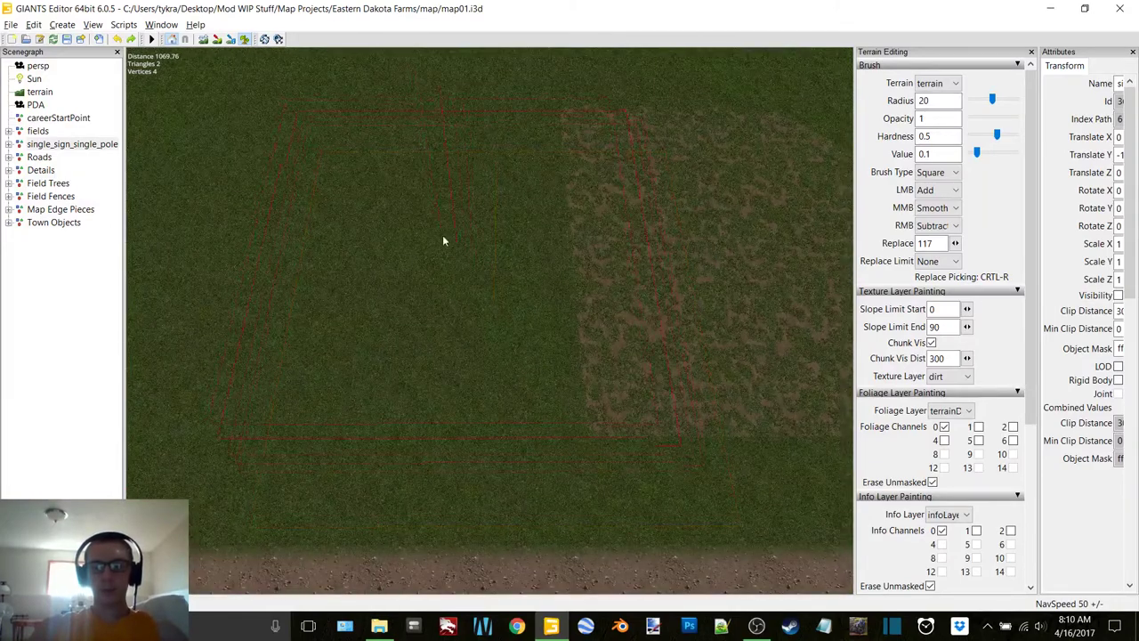
pyautogui.click(417, 246)
pyautogui.keyDown('alt'); pyautogui.moveTo(419, 247); pyautogui.dragTo(527, 268, button='middle'); pyautogui.keyUp('alt')
pyautogui.click(403, 316)
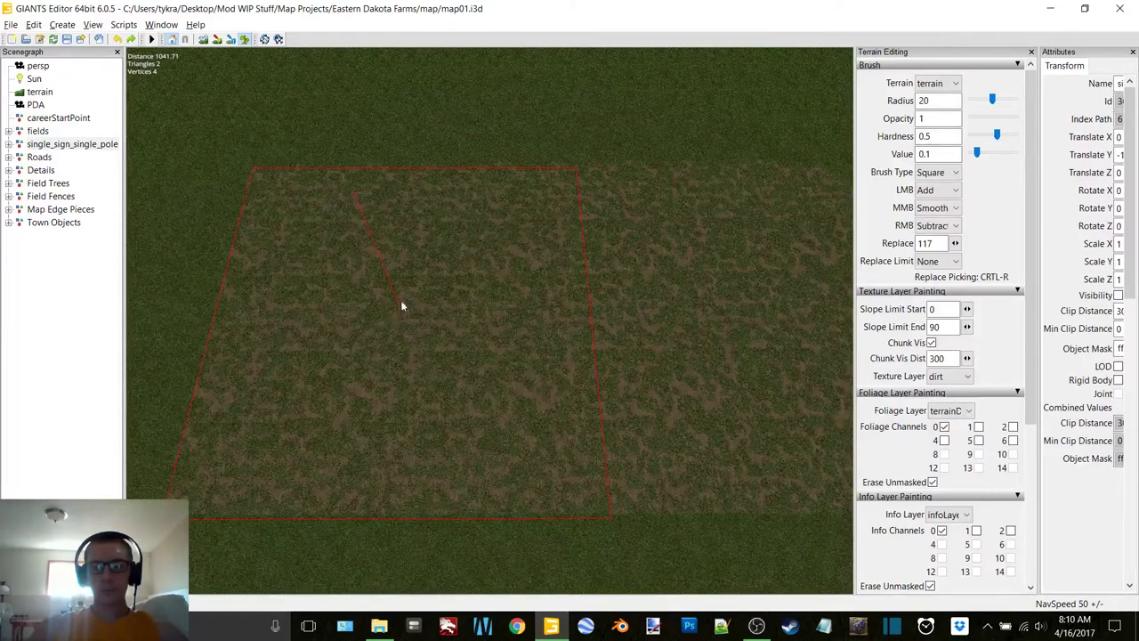
pyautogui.keyDown('alt'); pyautogui.moveTo(401, 301); pyautogui.dragTo(504, 301, button='middle'); pyautogui.keyUp('alt')
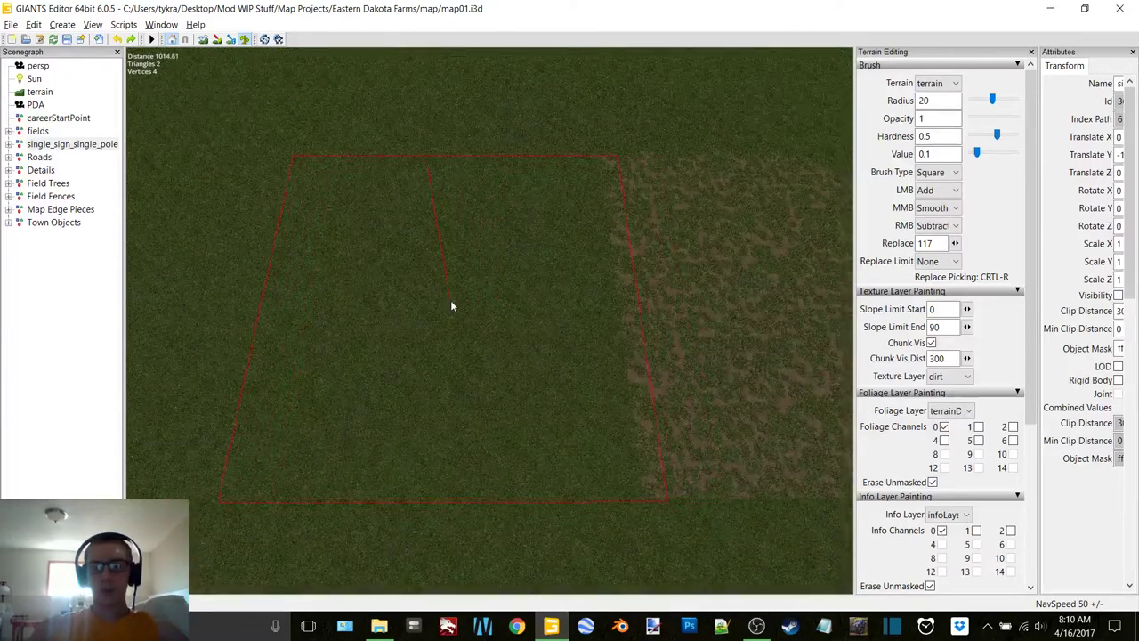
pyautogui.click(450, 300)
pyautogui.keyDown('alt'); pyautogui.moveTo(417, 302); pyautogui.dragTo(490, 296, button='middle'); pyautogui.keyUp('alt')
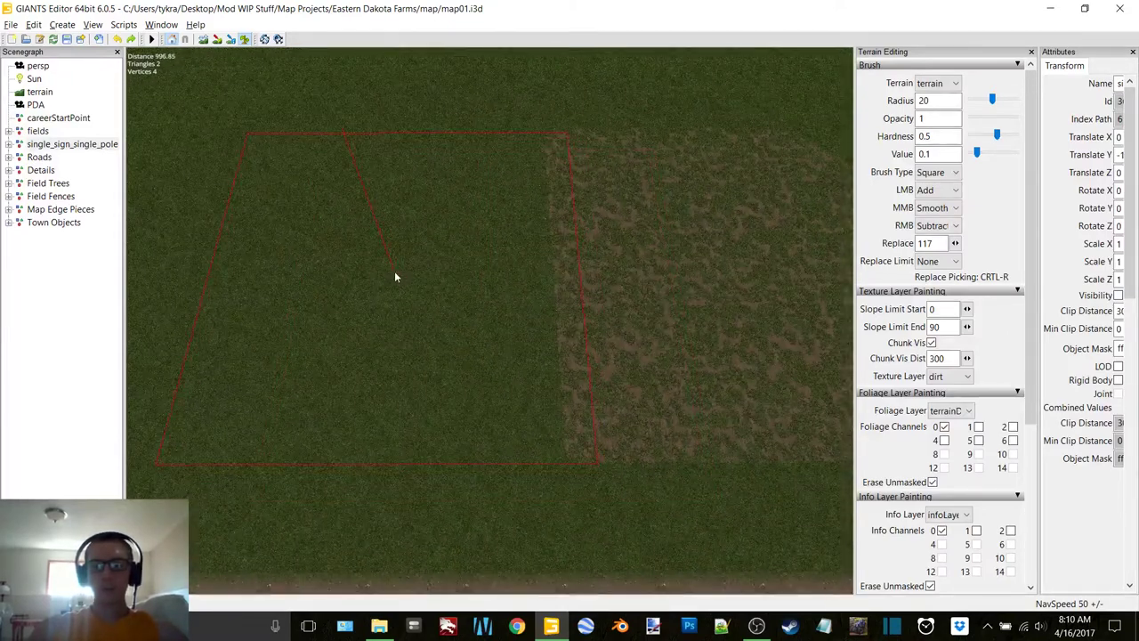
pyautogui.moveTo(394, 275); pyautogui.dragTo(538, 296, button='right')
pyautogui.moveTo(539, 291)
pyautogui.keyDown('alt'); pyautogui.mouseDown(button='middle')
pyautogui.moveTo(537, 274)
pyautogui.moveTo(523, 308)
pyautogui.moveTo(509, 291)
pyautogui.mouseUp(button='middle'); pyautogui.keyUp('alt')
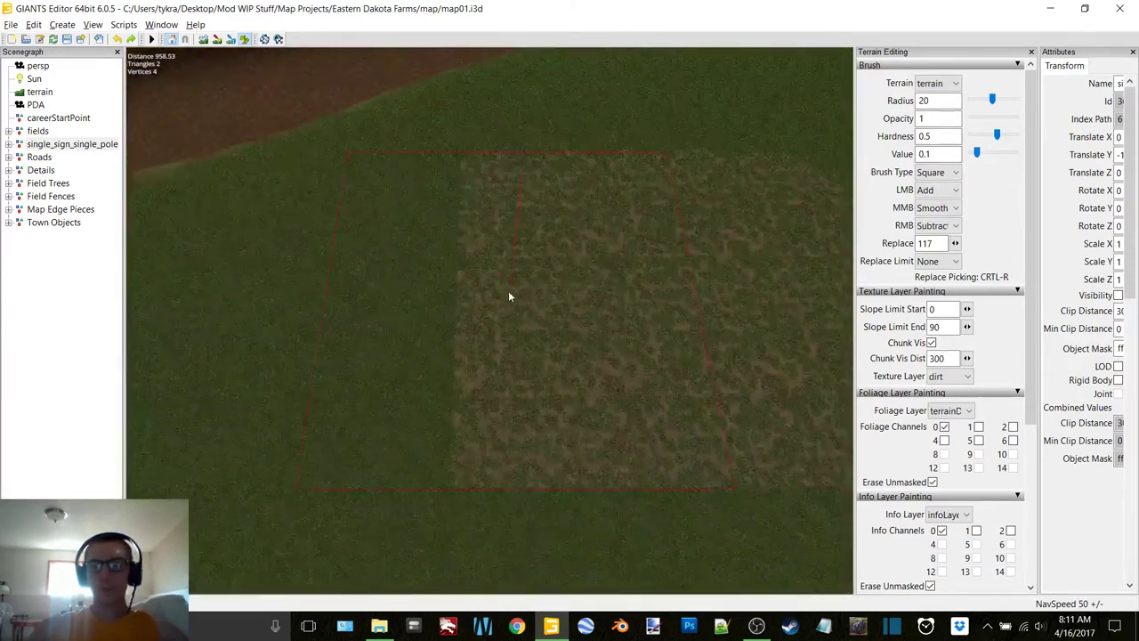
# Step: Set the brush type to Round with a radius of 14 for the narrowing grass between creek and road
pyautogui.click(936, 178)
pyautogui.click(947, 197)
pyautogui.press('alt')
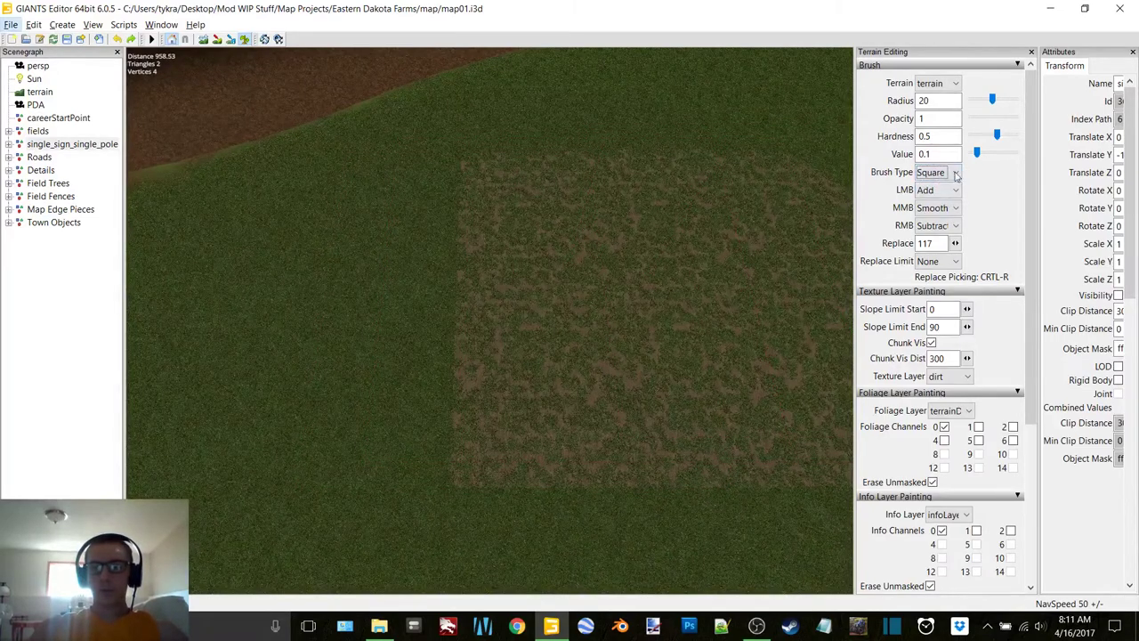
pyautogui.click(954, 177)
pyautogui.click(949, 188)
pyautogui.moveTo(566, 265)
pyautogui.keyDown('alt'); pyautogui.mouseDown()
pyautogui.moveTo(513, 246)
pyautogui.moveTo(472, 161)
pyautogui.moveTo(492, 169)
pyautogui.mouseUp(); pyautogui.keyUp('alt')
pyautogui.scroll(-16, 498, 315)
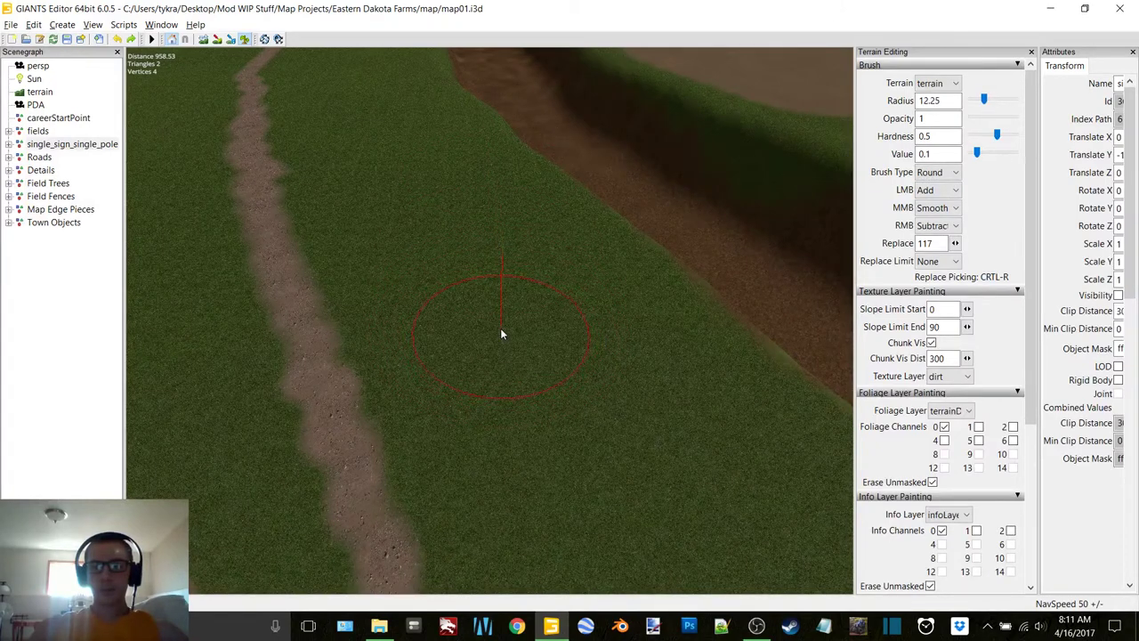
pyautogui.keyDown('shift'); pyautogui.scroll(-1, 501, 331); pyautogui.keyUp('shift')
pyautogui.keyDown('shift'); pyautogui.scroll(3, 500, 334); pyautogui.keyUp('shift')
pyautogui.scroll(-1, 500, 327)
pyautogui.moveTo(452, 308)
pyautogui.keyDown('alt'); pyautogui.mouseDown()
pyautogui.moveTo(563, 325)
pyautogui.moveTo(583, 346)
pyautogui.moveTo(484, 344)
pyautogui.moveTo(246, 306)
pyautogui.moveTo(430, 298)
pyautogui.moveTo(421, 291)
pyautogui.mouseUp(); pyautogui.keyUp('alt')
pyautogui.moveTo(576, 250); pyautogui.dragTo(251, 261)
pyautogui.keyDown('alt'); pyautogui.moveTo(393, 269); pyautogui.dragTo(387, 272); pyautogui.keyUp('alt')
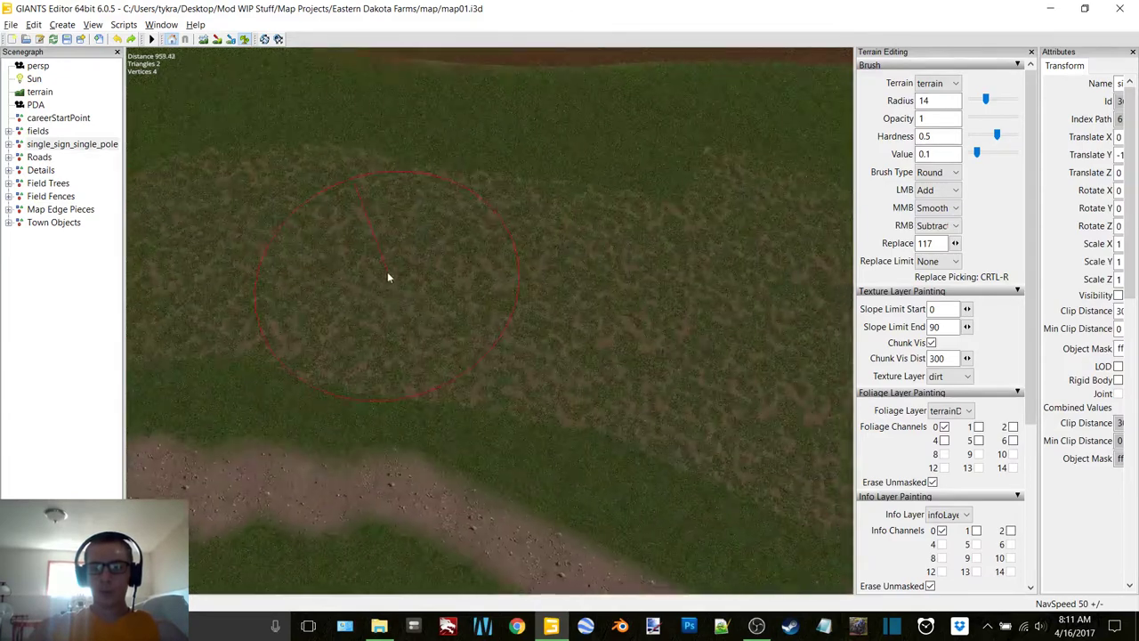
pyautogui.keyDown('alt'); pyautogui.moveTo(387, 271); pyautogui.dragTo(386, 271, button='middle'); pyautogui.keyUp('alt')
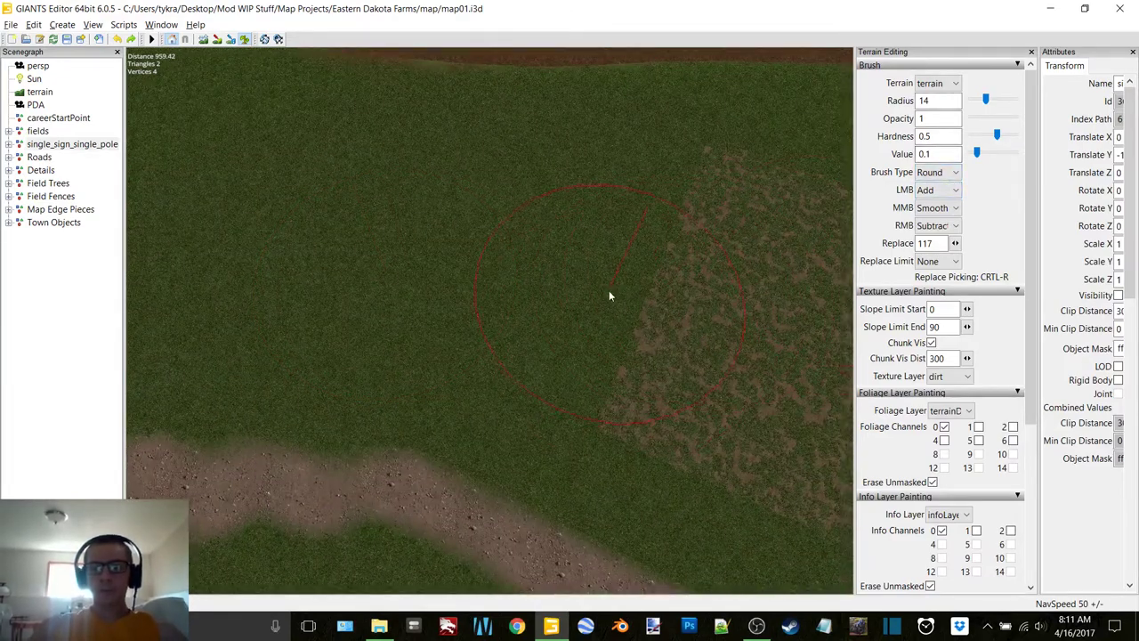
# Step: Paint terrainDetail along the narrow grass between the creek and the winding dirt road with radius 14 Round strokes
pyautogui.moveTo(609, 290)
pyautogui.mouseDown()
pyautogui.moveTo(597, 297)
pyautogui.moveTo(508, 264)
pyautogui.moveTo(436, 255)
pyautogui.moveTo(228, 258)
pyautogui.mouseUp()
pyautogui.moveTo(227, 253)
pyautogui.keyDown('alt'); pyautogui.mouseDown(button='middle')
pyautogui.moveTo(525, 240)
pyautogui.moveTo(558, 218)
pyautogui.mouseUp(button='middle'); pyautogui.keyUp('alt')
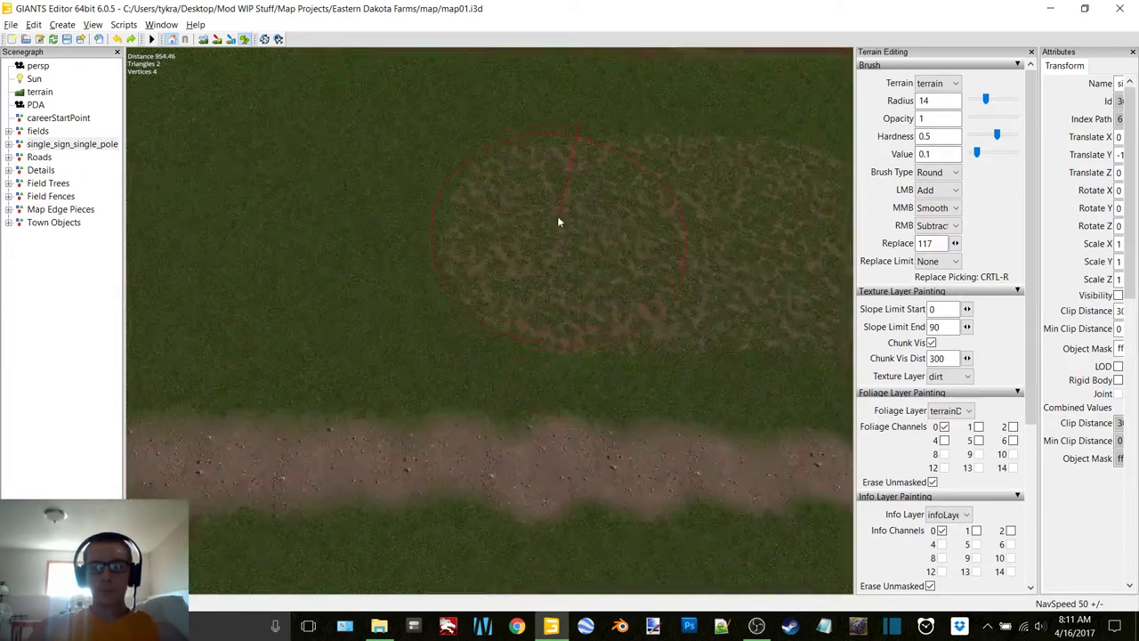
pyautogui.moveTo(558, 218)
pyautogui.mouseDown()
pyautogui.moveTo(498, 236)
pyautogui.moveTo(281, 242)
pyautogui.mouseUp()
pyautogui.moveTo(281, 241)
pyautogui.mouseDown(button='middle')
pyautogui.moveTo(475, 245)
pyautogui.moveTo(685, 285)
pyautogui.mouseUp(button='middle')
pyautogui.moveTo(534, 223)
pyautogui.keyDown('alt'); pyautogui.mouseDown()
pyautogui.moveTo(513, 207)
pyautogui.moveTo(723, 224)
pyautogui.moveTo(716, 259)
pyautogui.moveTo(542, 276)
pyautogui.moveTo(438, 312)
pyautogui.moveTo(469, 304)
pyautogui.mouseUp(); pyautogui.keyUp('alt')
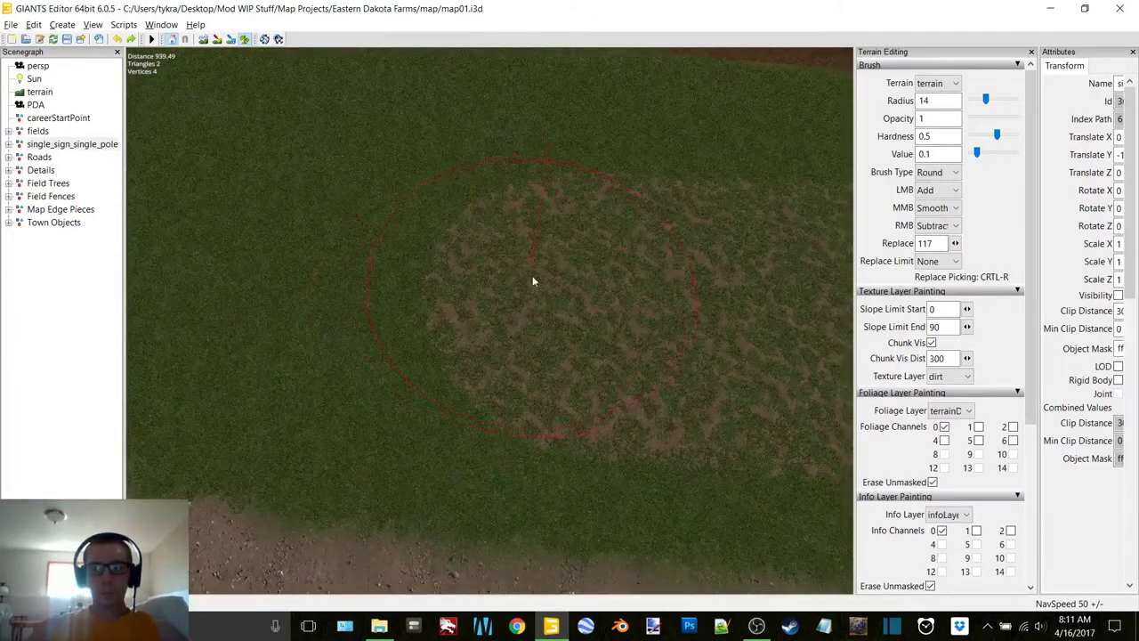
pyautogui.moveTo(532, 281)
pyautogui.mouseDown()
pyautogui.moveTo(331, 270)
pyautogui.moveTo(534, 254)
pyautogui.mouseUp()
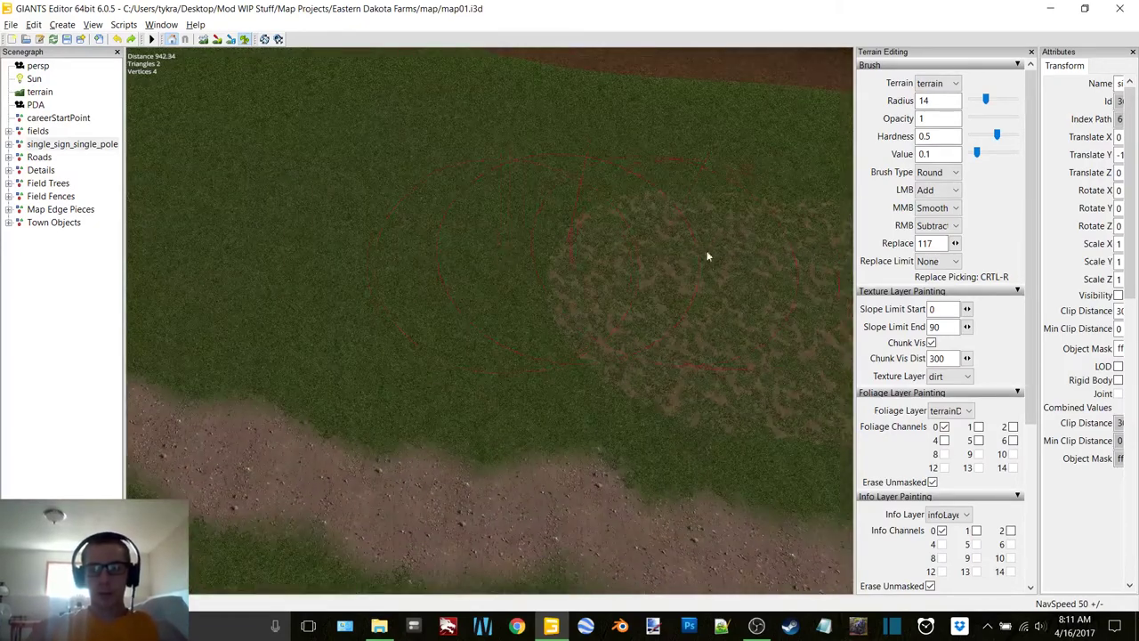
pyautogui.moveTo(671, 290); pyautogui.dragTo(389, 254)
pyautogui.moveTo(389, 254); pyautogui.dragTo(553, 314, button='right')
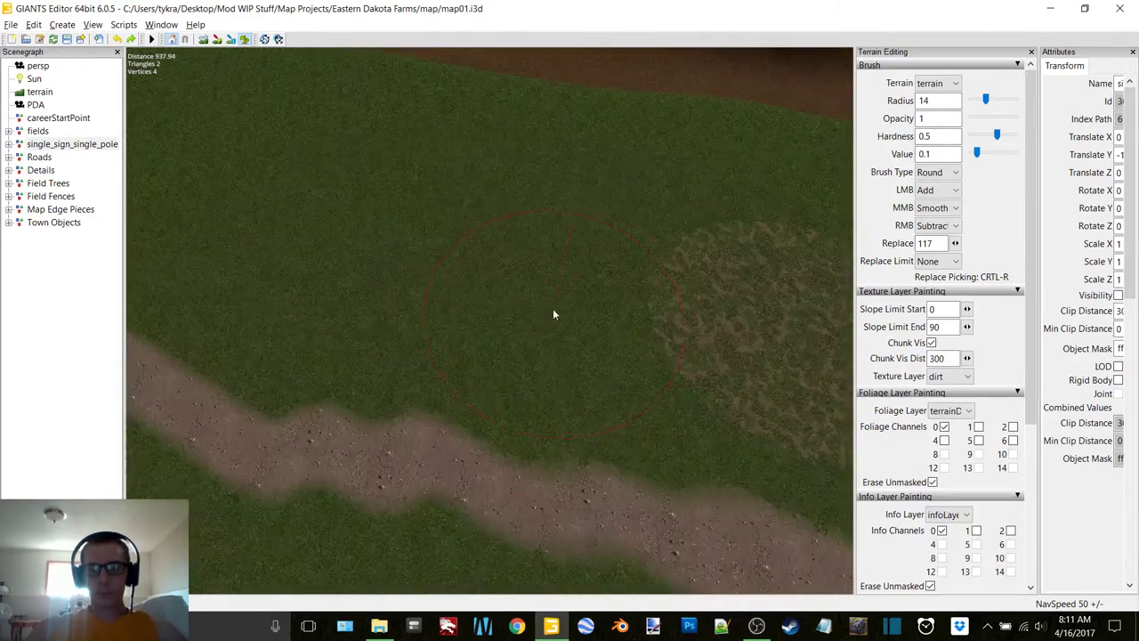
# Step: Finish the Round stroke, then use the Square brush to stamp a terrainDetail patch on the straight grass beside the dirt road
pyautogui.moveTo(756, 313); pyautogui.dragTo(798, 302)
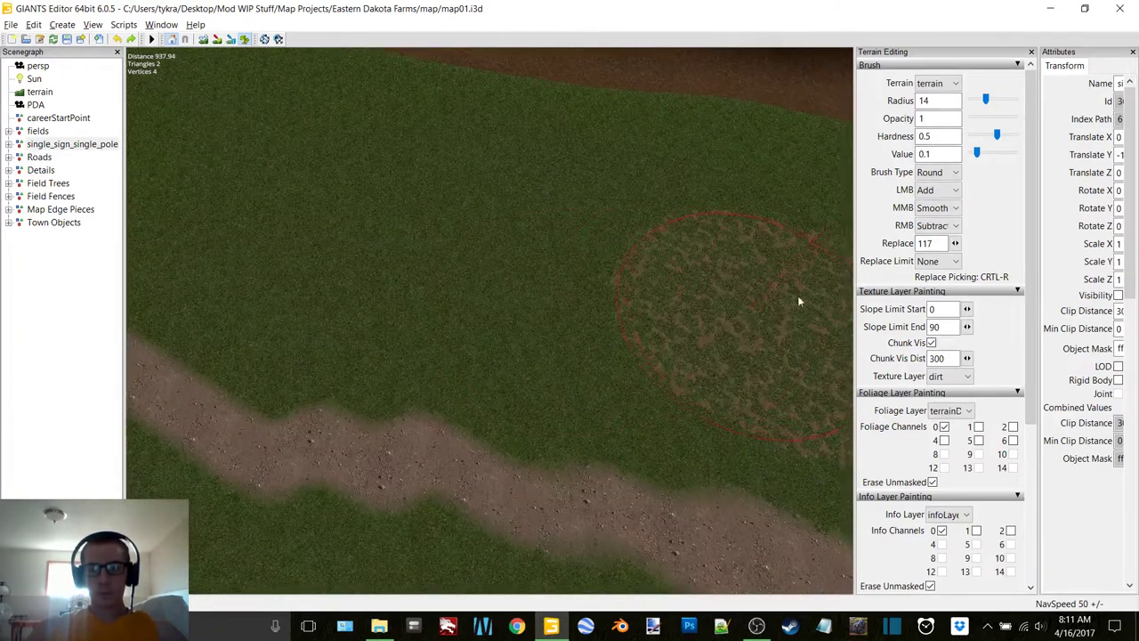
pyautogui.click(943, 171)
pyautogui.click(930, 194)
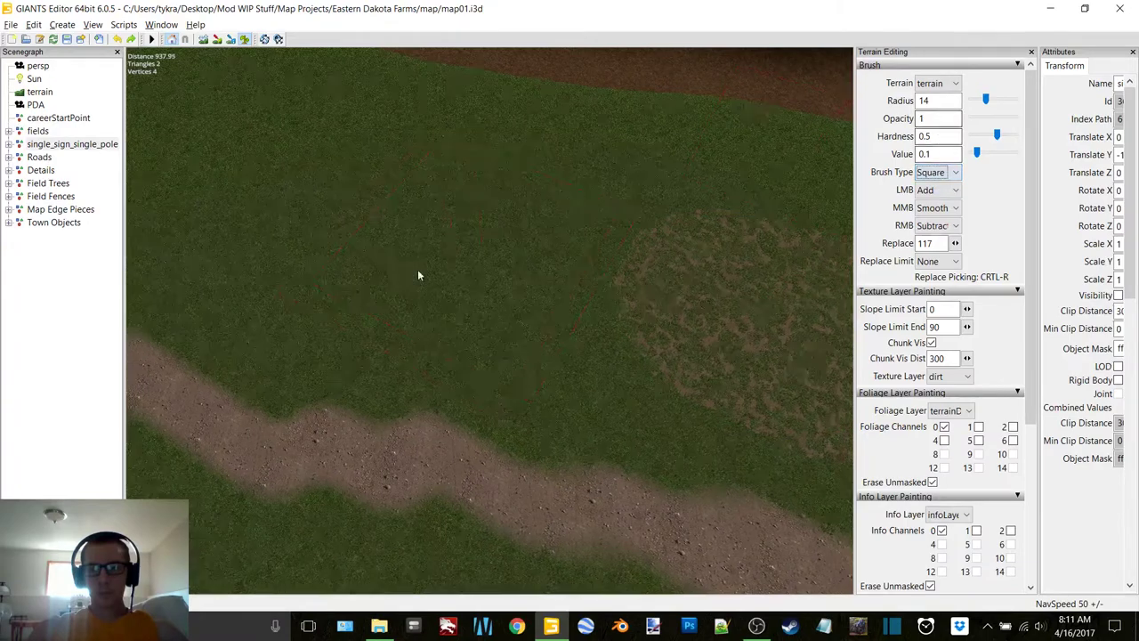
pyautogui.moveTo(418, 271)
pyautogui.mouseDown(button='right')
pyautogui.moveTo(489, 303)
pyautogui.moveTo(496, 275)
pyautogui.moveTo(516, 266)
pyautogui.moveTo(575, 279)
pyautogui.moveTo(541, 281)
pyautogui.moveTo(547, 290)
pyautogui.mouseUp(button='right')
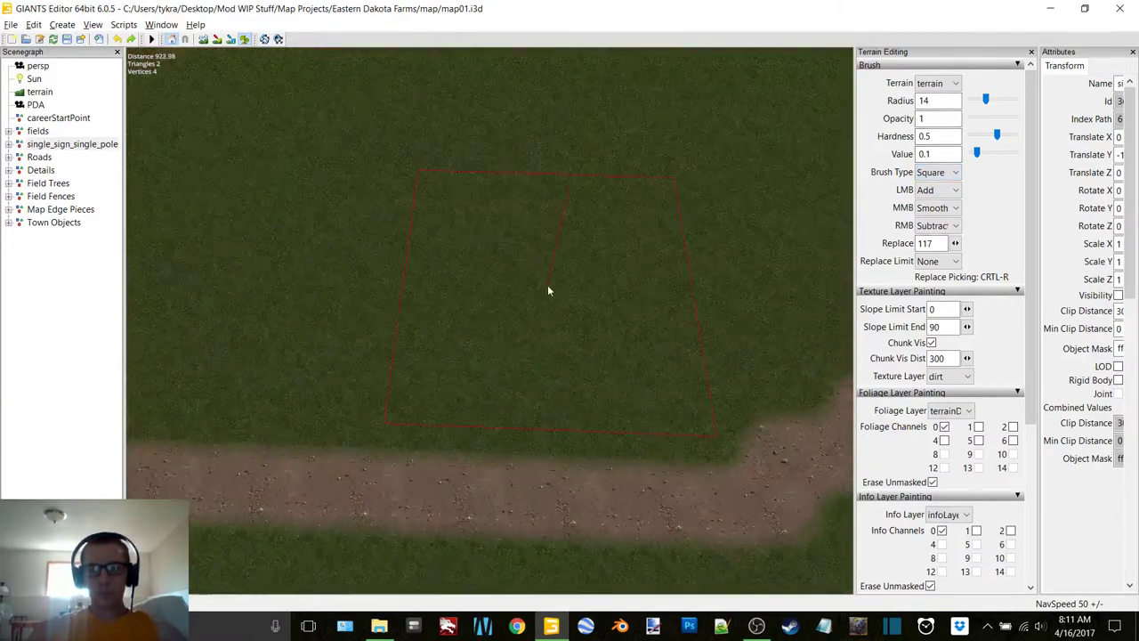
pyautogui.click(477, 267)
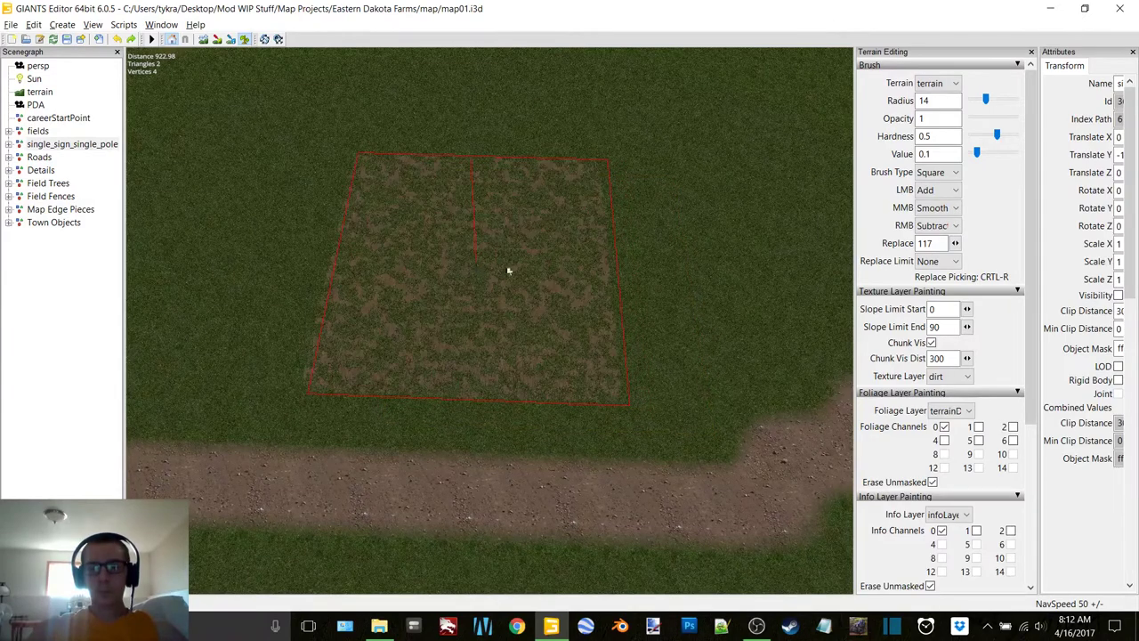
pyautogui.moveTo(477, 267); pyautogui.dragTo(462, 281, button='right')
pyautogui.keyDown('alt'); pyautogui.moveTo(463, 281); pyautogui.dragTo(489, 279); pyautogui.keyUp('alt')
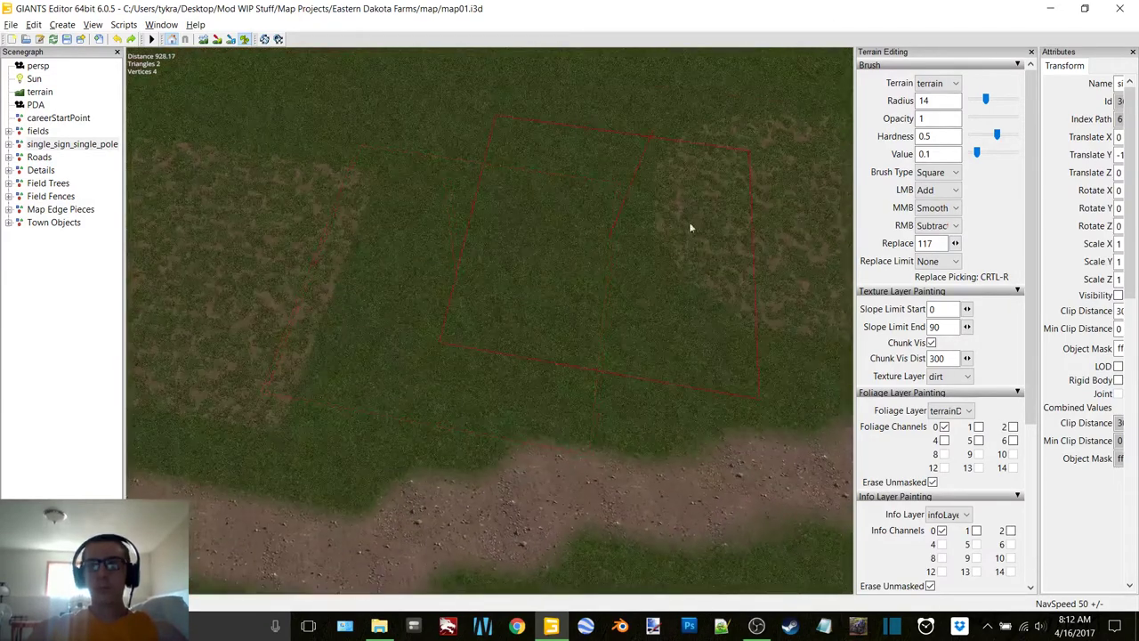
# Step: Fill the grass gap between the square patch and the existing strip with radius 14 Round terrainDetail strokes
pyautogui.click(934, 172)
pyautogui.click(929, 189)
pyautogui.moveTo(704, 219); pyautogui.dragTo(600, 245, button='right')
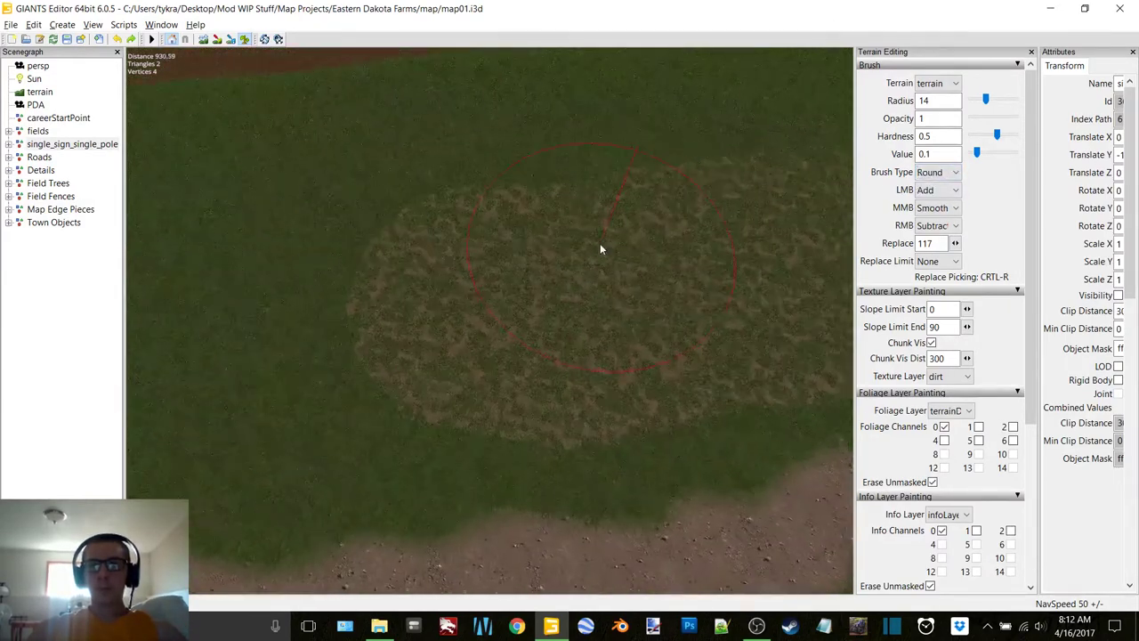
pyautogui.keyDown('alt'); pyautogui.moveTo(599, 245); pyautogui.dragTo(547, 260); pyautogui.keyUp('alt')
pyautogui.keyDown('alt'); pyautogui.moveTo(547, 260); pyautogui.dragTo(548, 259, button='middle'); pyautogui.keyUp('alt')
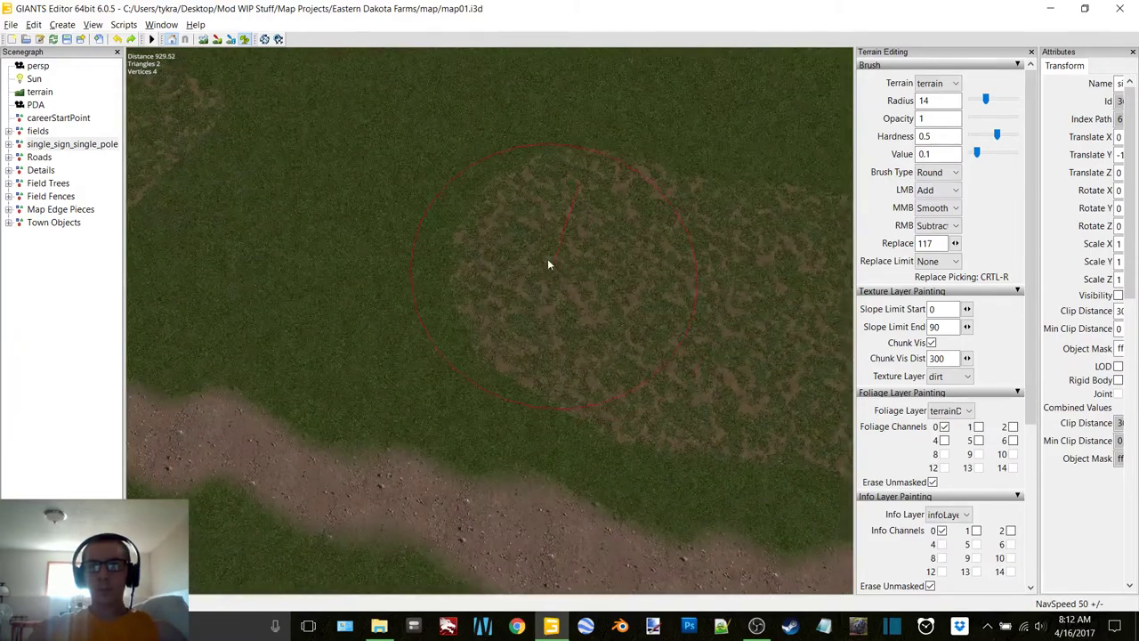
pyautogui.moveTo(547, 265); pyautogui.dragTo(569, 250, button='right')
pyautogui.moveTo(583, 269); pyautogui.dragTo(428, 240)
pyautogui.keyDown('alt'); pyautogui.moveTo(453, 222); pyautogui.dragTo(503, 223, button='middle'); pyautogui.keyUp('alt')
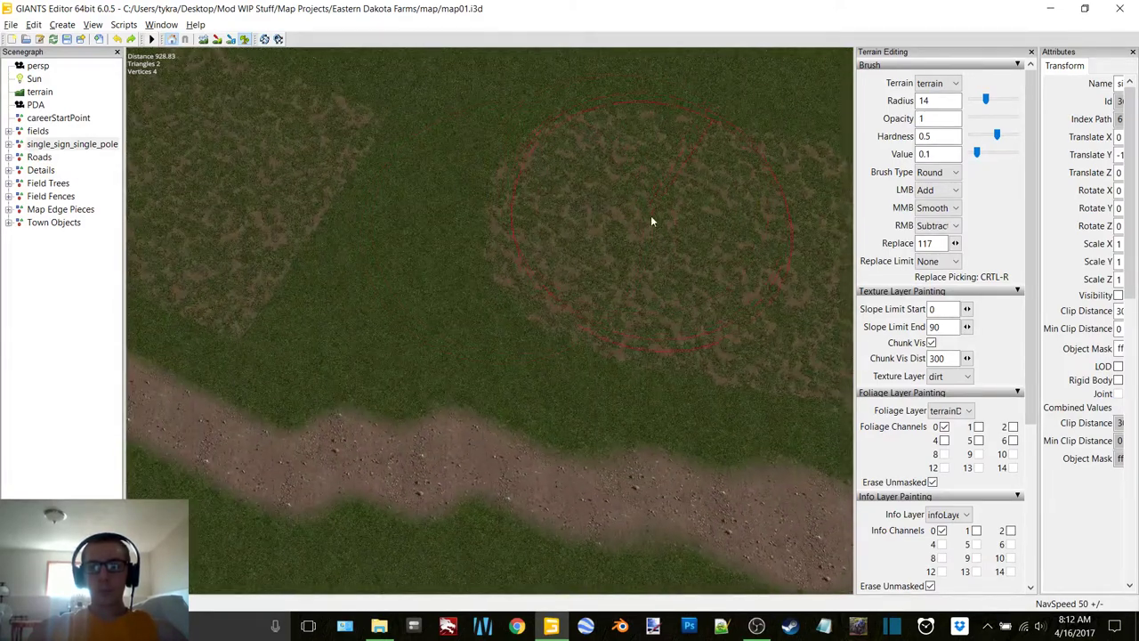
pyautogui.moveTo(632, 229); pyautogui.dragTo(445, 233)
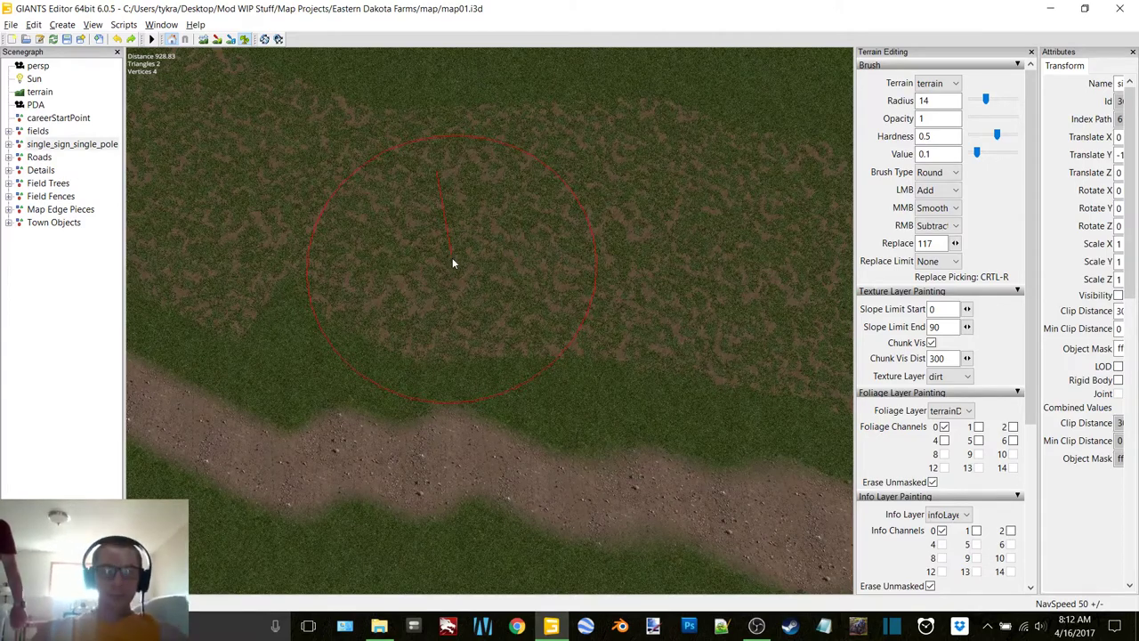
pyautogui.moveTo(452, 258)
pyautogui.keyDown('alt'); pyautogui.mouseDown(button='middle')
pyautogui.moveTo(466, 277)
pyautogui.moveTo(502, 233)
pyautogui.mouseUp(button='middle'); pyautogui.keyUp('alt')
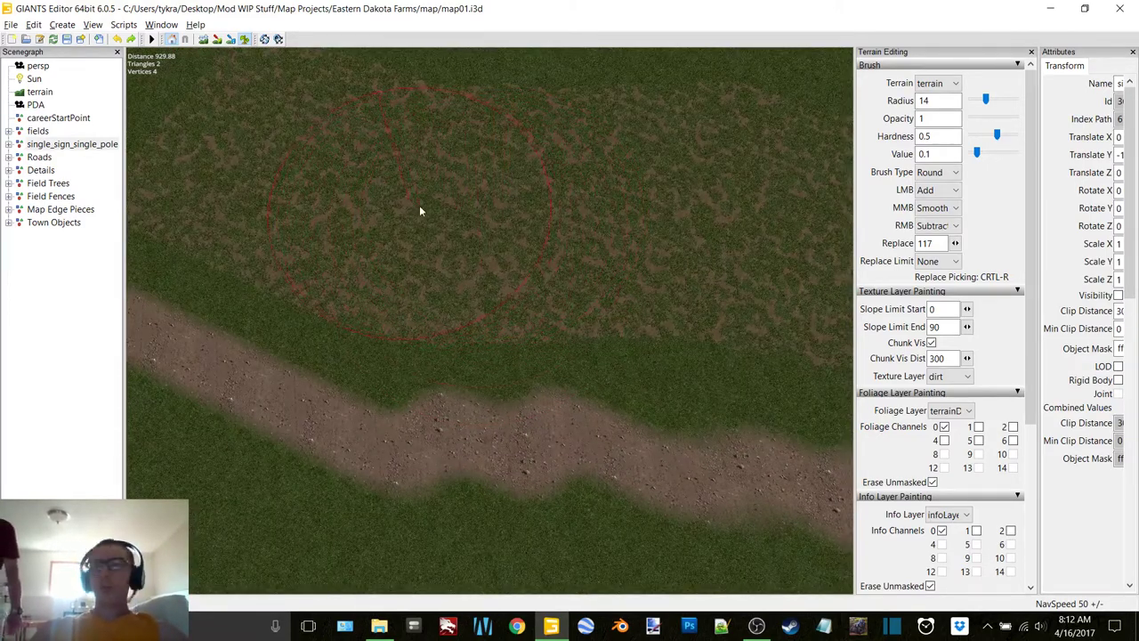
# Step: Extend the terrainDetail strip along the straight road with aligned radius 14 Square stamps, undoing and redoing the misplaced one
pyautogui.moveTo(557, 303)
pyautogui.mouseDown(button='right')
pyautogui.moveTo(505, 327)
pyautogui.moveTo(579, 354)
pyautogui.moveTo(457, 317)
pyautogui.moveTo(576, 300)
pyautogui.mouseUp(button='right')
pyautogui.click(956, 172)
pyautogui.click(936, 192)
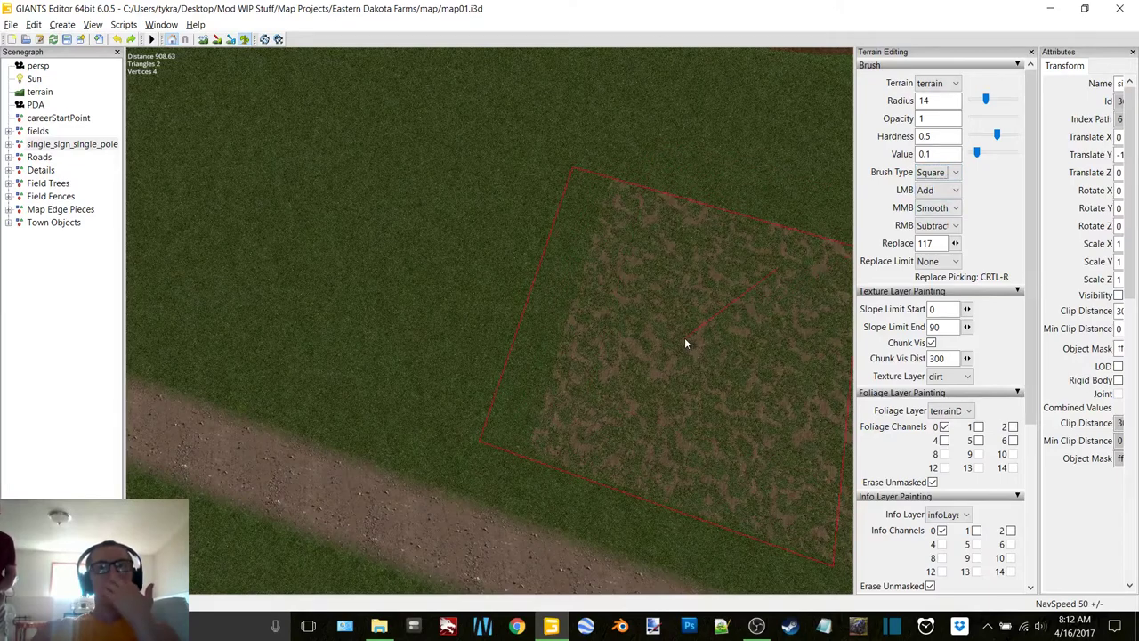
pyautogui.click(469, 265)
pyautogui.keyDown('alt'); pyautogui.moveTo(465, 275); pyautogui.dragTo(529, 292, button='middle'); pyautogui.keyUp('alt')
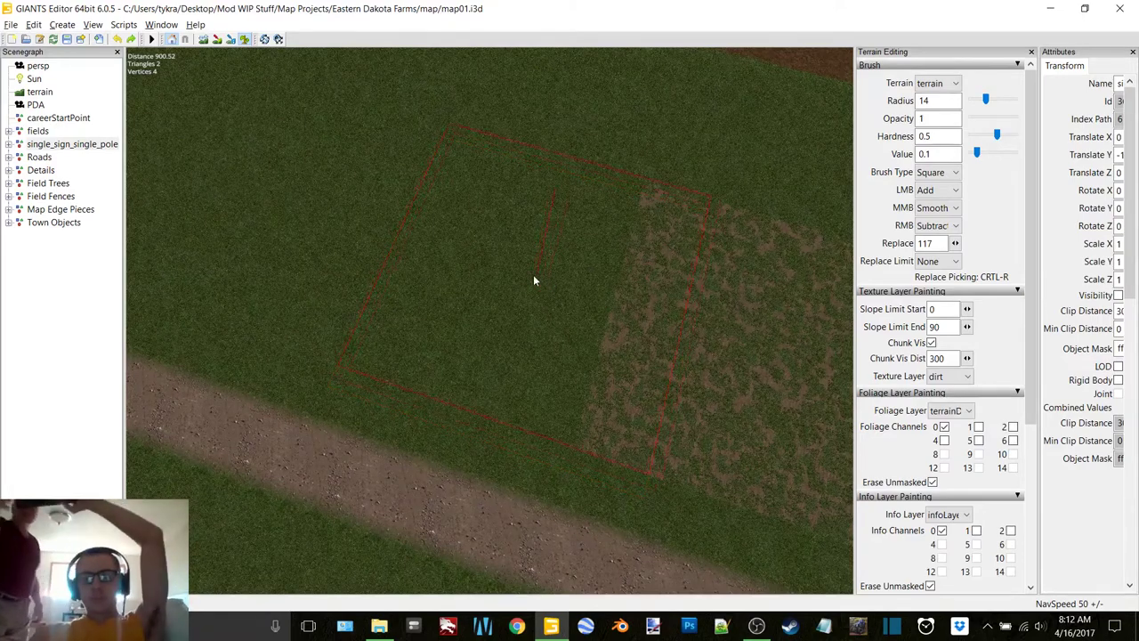
pyautogui.click(526, 274)
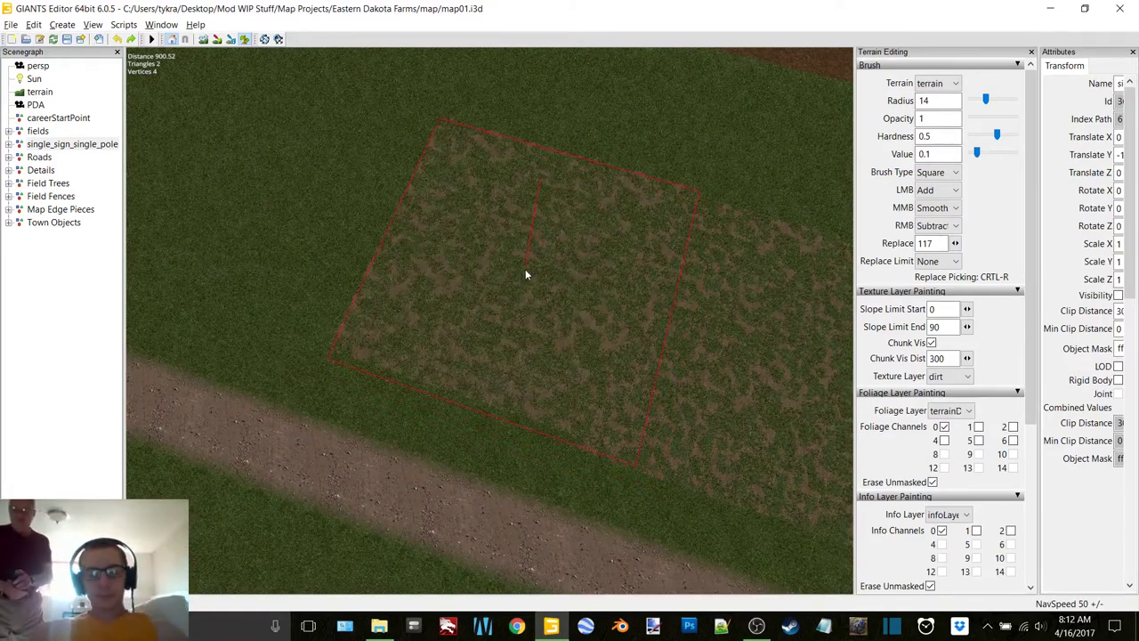
pyautogui.hotkey('ctrl', 'z')
pyautogui.click(500, 274)
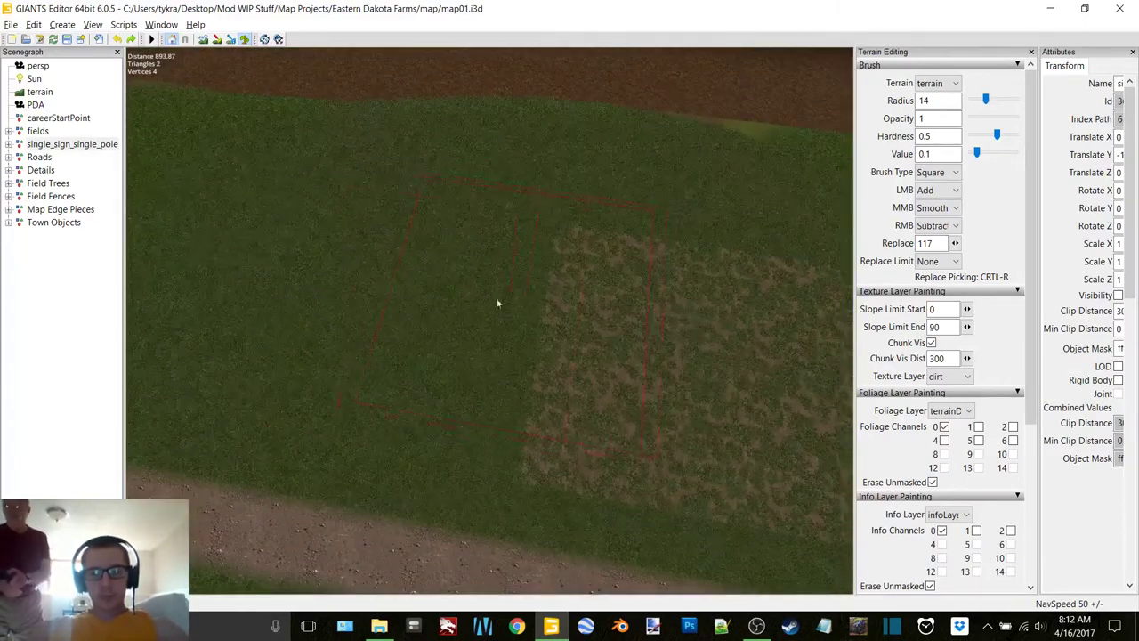
pyautogui.click(419, 320)
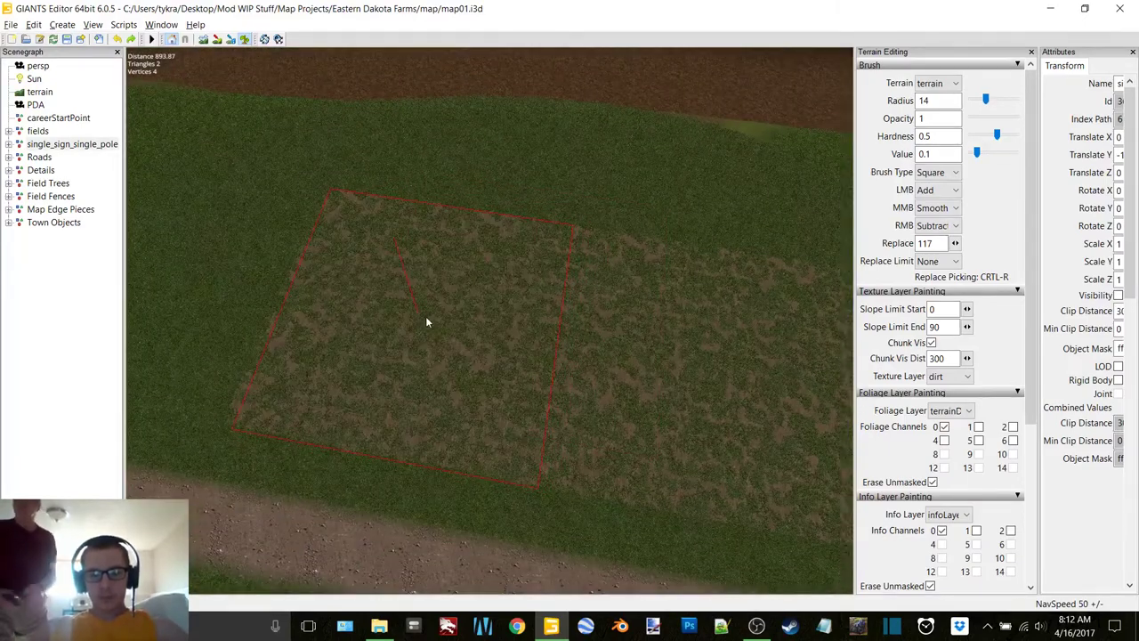
pyautogui.click(371, 303)
pyautogui.keyDown('alt'); pyautogui.moveTo(371, 303); pyautogui.dragTo(461, 316, button='middle'); pyautogui.keyUp('alt')
pyautogui.scroll(-2, 445, 311)
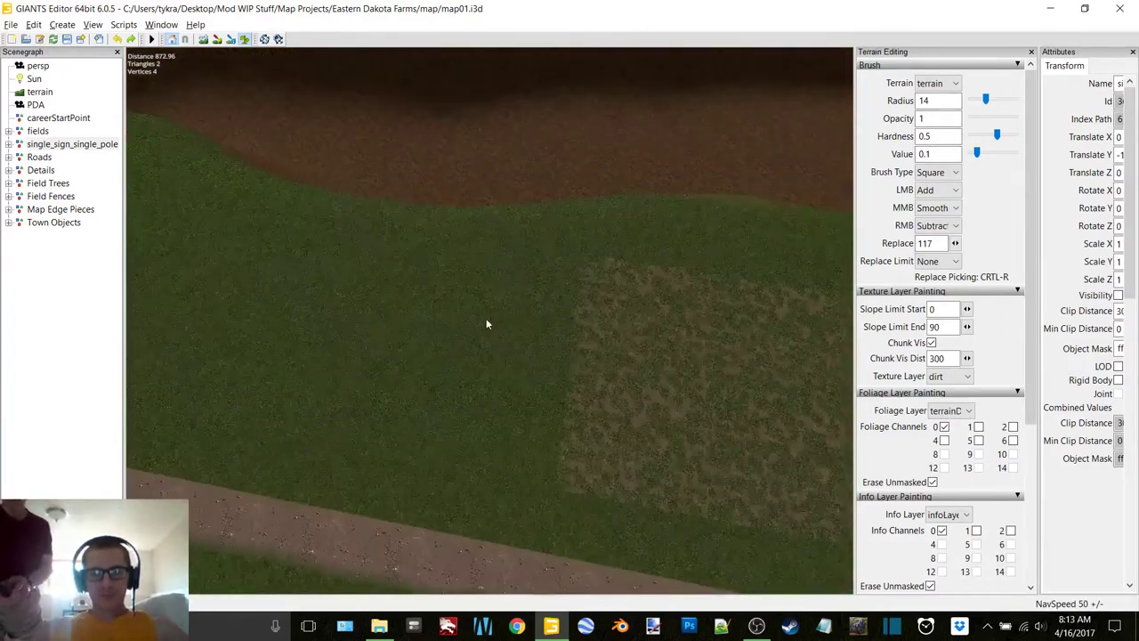
pyautogui.click(950, 173)
pyautogui.click(931, 201)
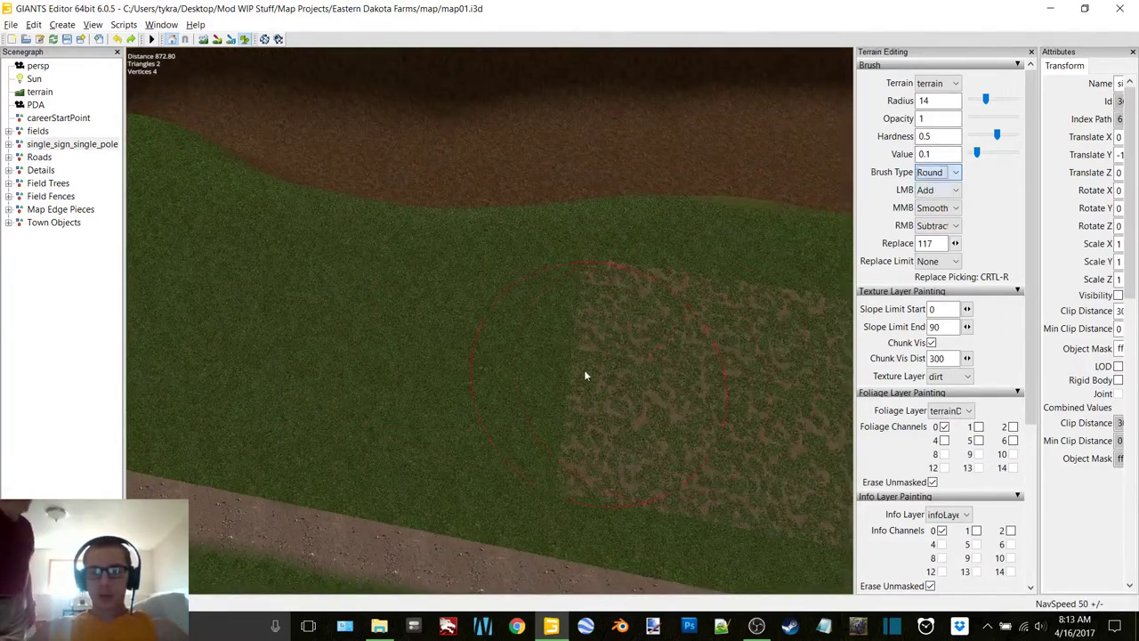
pyautogui.moveTo(549, 356)
pyautogui.keyDown('alt'); pyautogui.mouseDown()
pyautogui.moveTo(501, 318)
pyautogui.moveTo(550, 326)
pyautogui.mouseUp(); pyautogui.keyUp('alt')
pyautogui.click(949, 177)
pyautogui.click(929, 189)
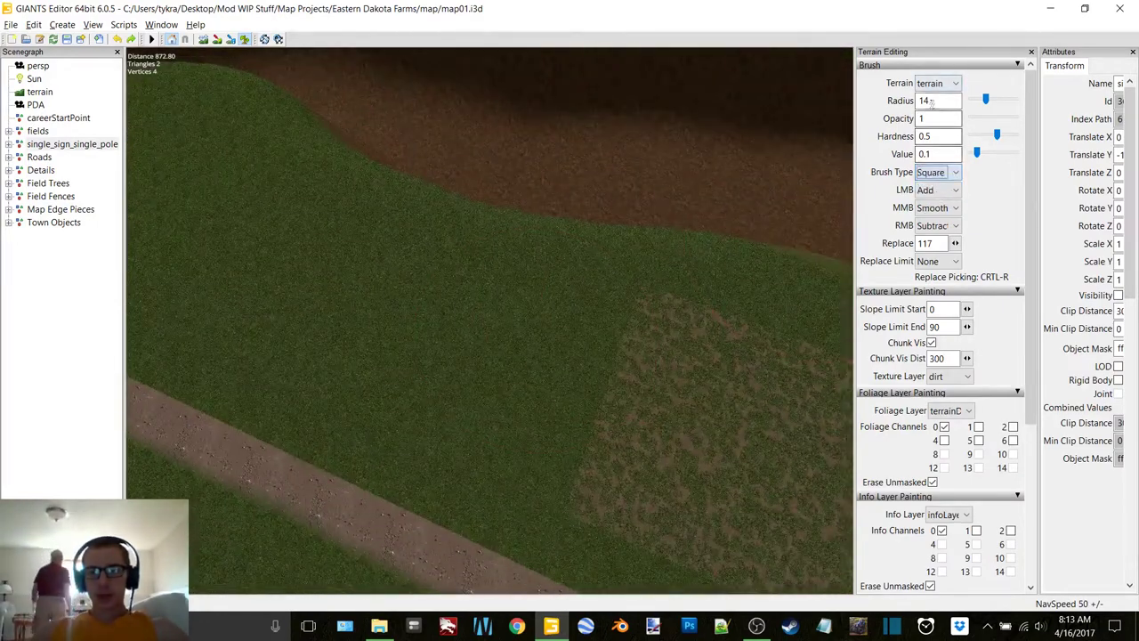
# Step: Set the brush radius to 10 and continue the terrainDetail strip with Square stamps toward the grass tip at the creek bend
pyautogui.click(927, 101)
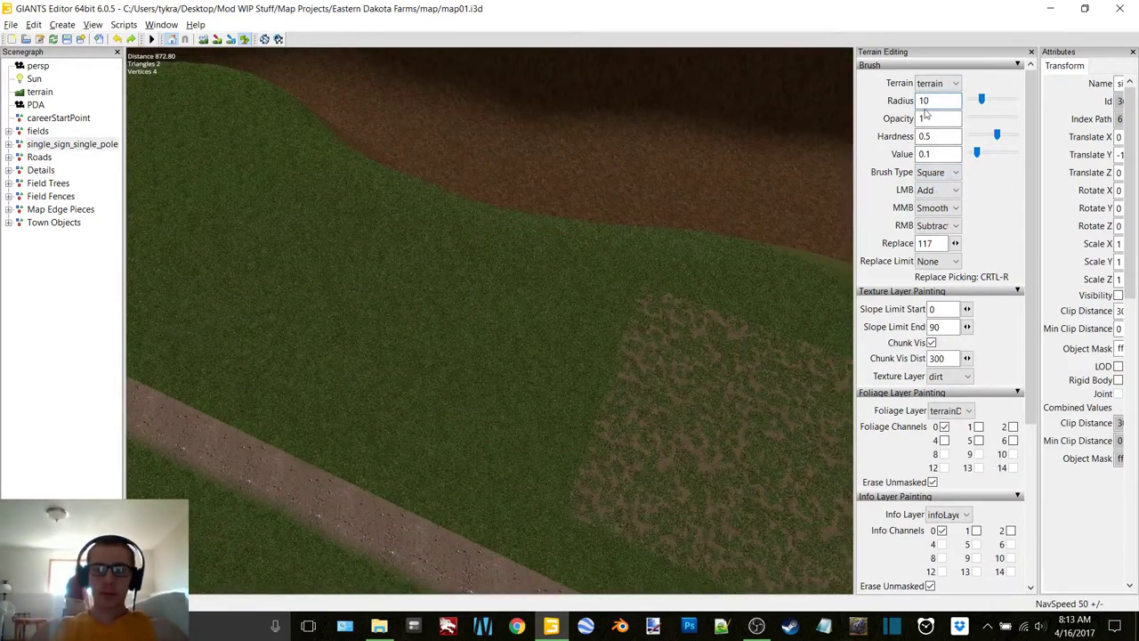
pyautogui.moveTo(428, 322); pyautogui.dragTo(554, 353, button='right')
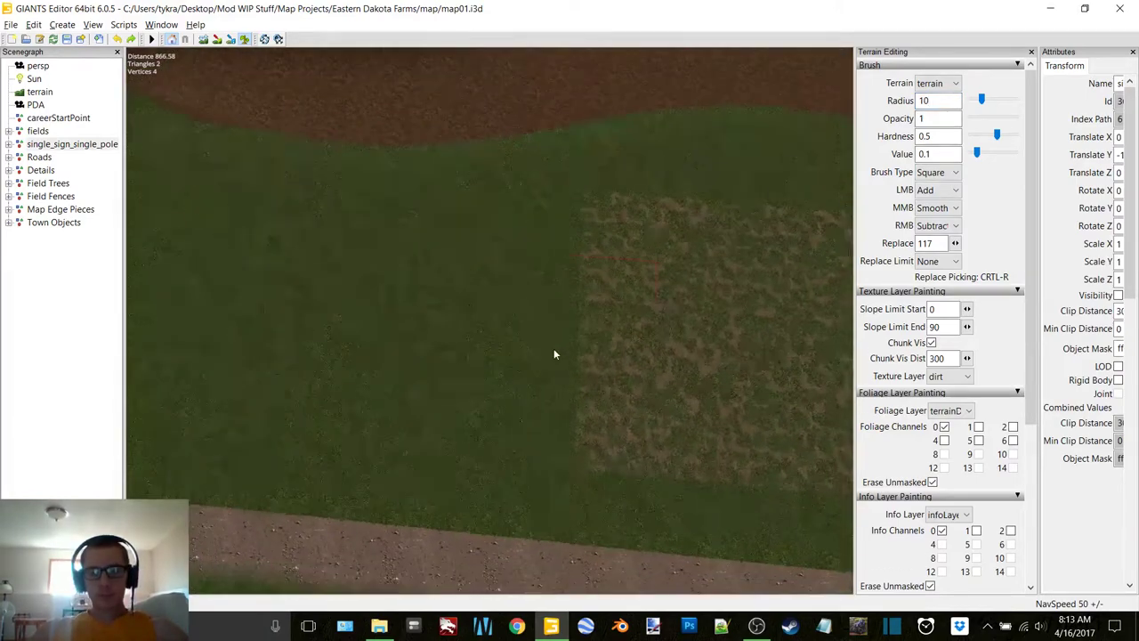
pyautogui.click(500, 345)
pyautogui.keyDown('alt'); pyautogui.moveTo(496, 342); pyautogui.dragTo(530, 330, button='middle'); pyautogui.keyUp('alt')
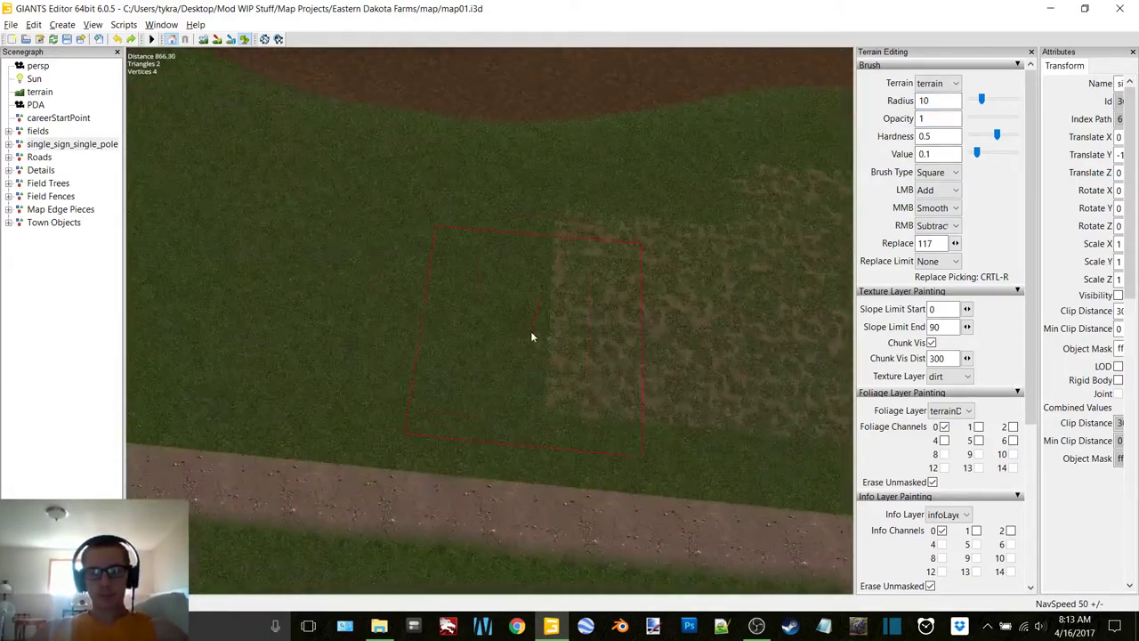
pyautogui.moveTo(462, 301); pyautogui.dragTo(447, 314, button='right')
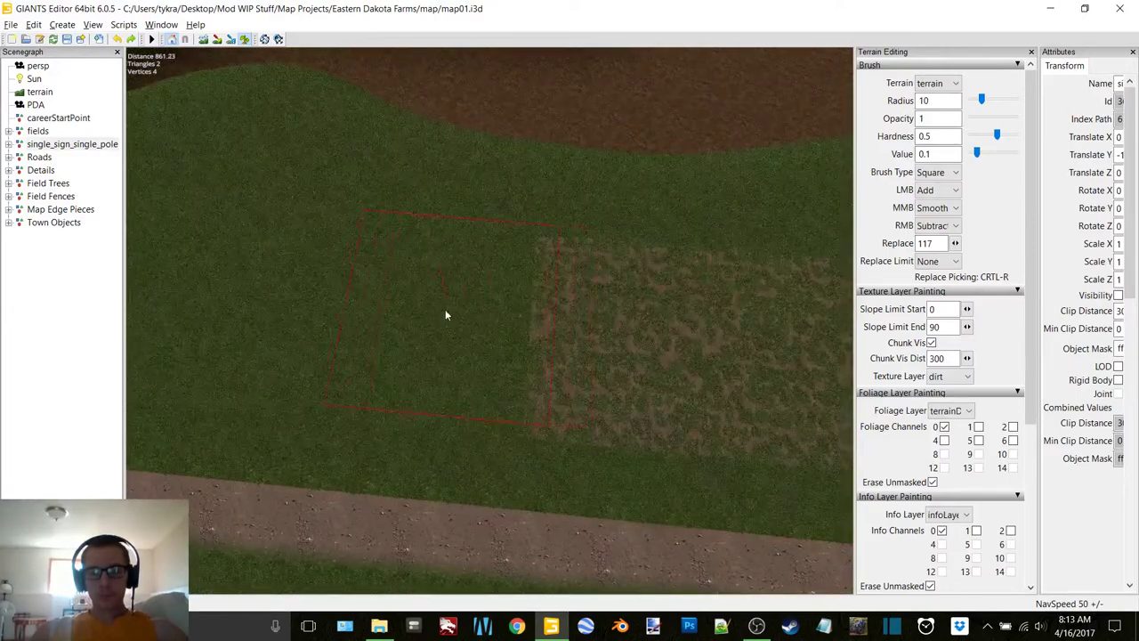
pyautogui.click(436, 319)
pyautogui.keyDown('alt'); pyautogui.moveTo(436, 319); pyautogui.dragTo(468, 321, button='middle'); pyautogui.keyUp('alt')
pyautogui.moveTo(453, 318); pyautogui.dragTo(488, 316, button='right')
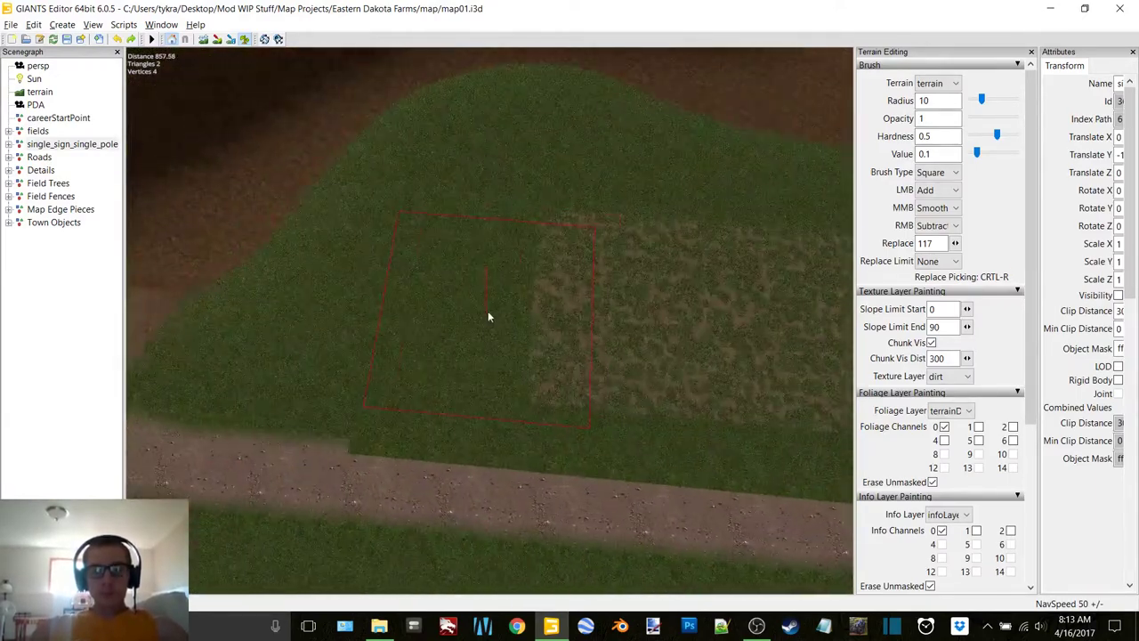
pyautogui.click(532, 298)
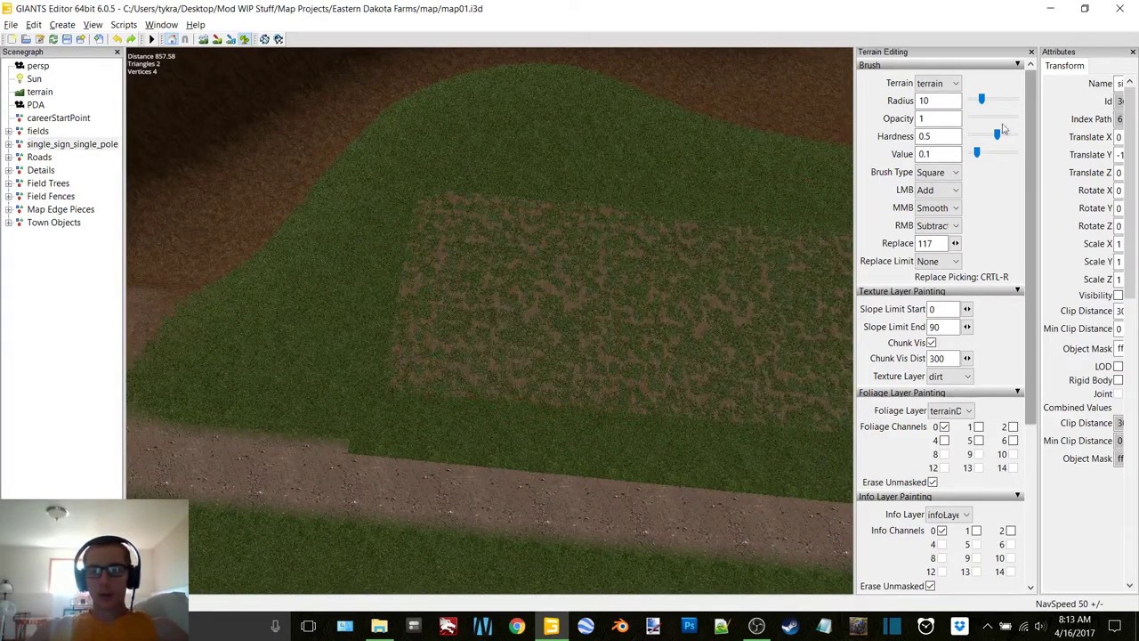
# Step: Use the Round brush at radius 10 to paint terrainDetail around the curved grass tip between the creek bank and road
pyautogui.click(934, 172)
pyautogui.click(937, 188)
pyautogui.moveTo(578, 269)
pyautogui.keyDown('alt'); pyautogui.mouseDown(button='middle')
pyautogui.moveTo(584, 293)
pyautogui.moveTo(685, 330)
pyautogui.mouseUp(button='middle'); pyautogui.keyUp('alt')
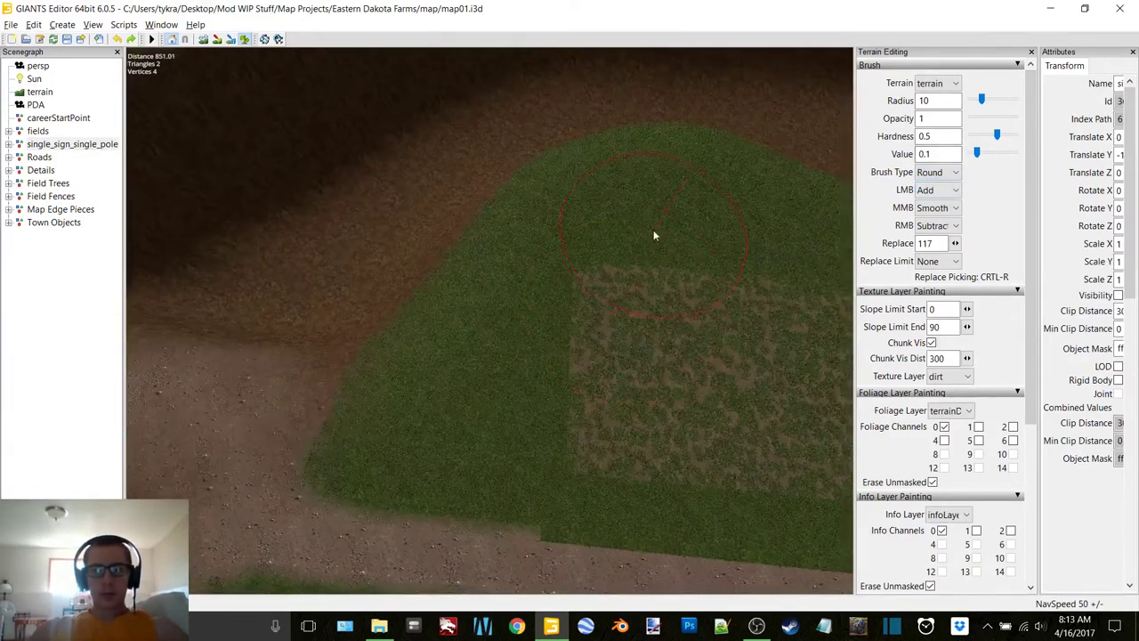
pyautogui.moveTo(655, 232)
pyautogui.mouseDown()
pyautogui.moveTo(575, 300)
pyautogui.moveTo(553, 360)
pyautogui.mouseUp()
pyautogui.moveTo(575, 359)
pyautogui.mouseDown(button='right')
pyautogui.moveTo(576, 309)
pyautogui.moveTo(360, 386)
pyautogui.mouseUp(button='right')
pyautogui.moveTo(348, 337)
pyautogui.mouseDown()
pyautogui.moveTo(574, 415)
pyautogui.moveTo(743, 449)
pyautogui.mouseUp()
# Step: Paint terrainDetail back along the creek-bank side of the strip with radius 10 Round strokes
pyautogui.scroll(-4, 659, 356)
pyautogui.keyDown('alt'); pyautogui.moveTo(765, 311); pyautogui.dragTo(423, 319); pyautogui.keyUp('alt')
pyautogui.scroll(4, 444, 314)
pyautogui.keyDown('alt'); pyautogui.moveTo(712, 319); pyautogui.dragTo(611, 322); pyautogui.keyUp('alt')
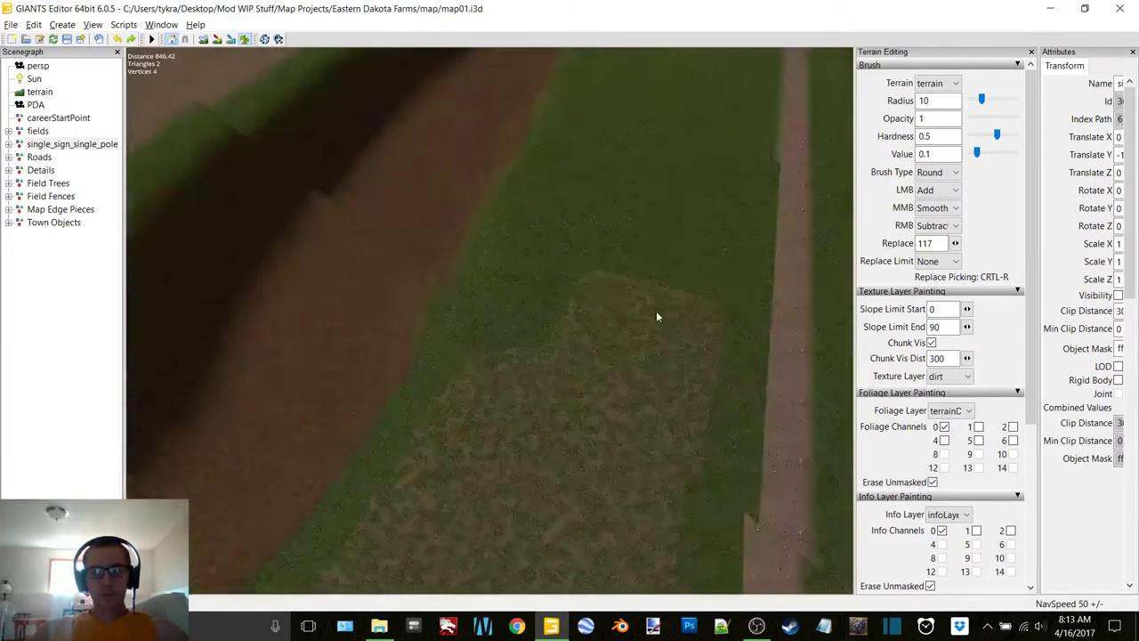
pyautogui.moveTo(611, 323)
pyautogui.mouseDown(button='right')
pyautogui.moveTo(569, 300)
pyautogui.moveTo(605, 320)
pyautogui.mouseUp(button='right')
pyautogui.moveTo(589, 338)
pyautogui.mouseDown()
pyautogui.moveTo(370, 296)
pyautogui.moveTo(336, 277)
pyautogui.mouseUp()
pyautogui.keyDown('alt'); pyautogui.moveTo(338, 277); pyautogui.dragTo(643, 344, button='middle'); pyautogui.keyUp('alt')
pyautogui.moveTo(625, 351); pyautogui.dragTo(289, 259)
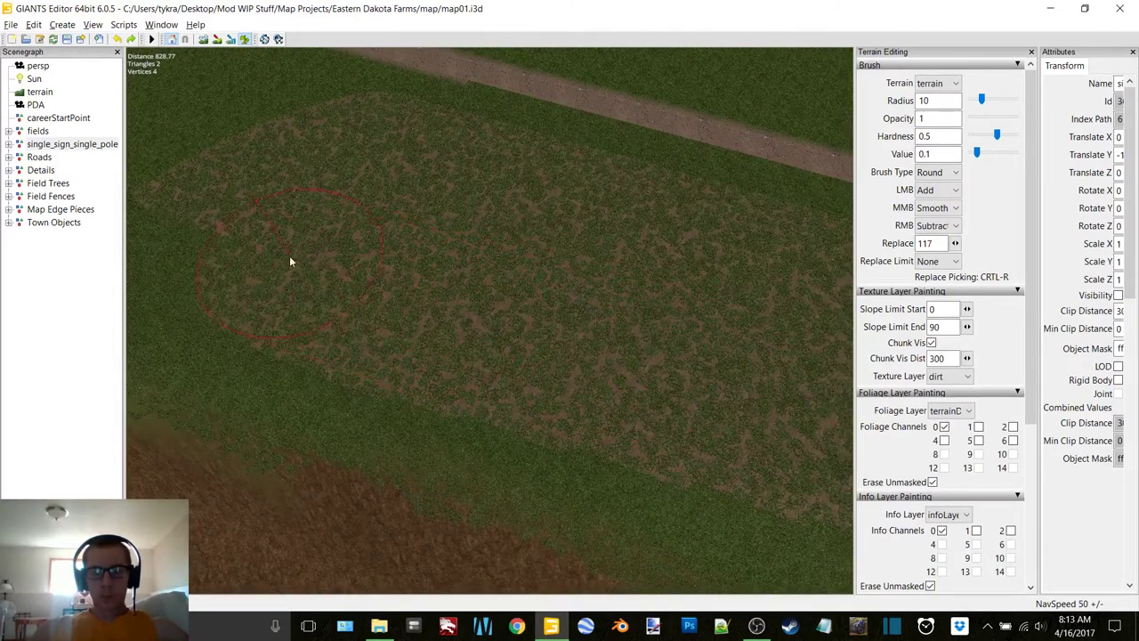
# Step: Raise the Round brush radius to 13.75 and then 15, and widen the terrainDetail area toward the creek bank
pyautogui.moveTo(289, 259)
pyautogui.keyDown('alt'); pyautogui.mouseDown(button='middle')
pyautogui.moveTo(389, 298)
pyautogui.moveTo(673, 360)
pyautogui.mouseUp(button='middle'); pyautogui.keyUp('alt')
pyautogui.moveTo(672, 360)
pyautogui.mouseDown(button='right')
pyautogui.moveTo(556, 321)
pyautogui.moveTo(546, 346)
pyautogui.moveTo(560, 328)
pyautogui.mouseUp(button='right')
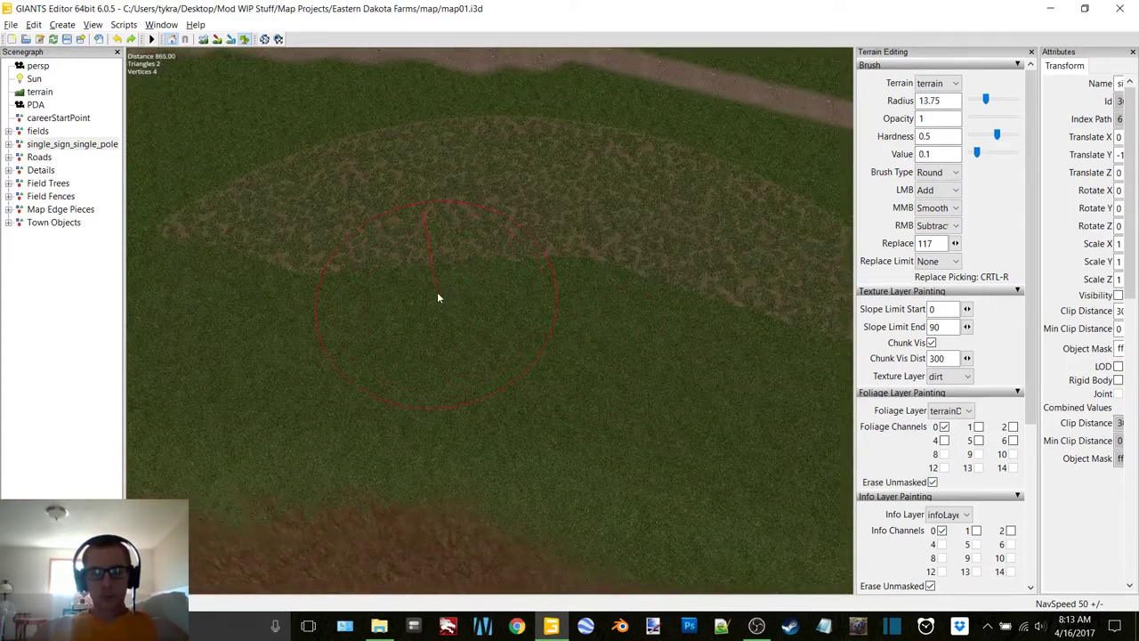
pyautogui.moveTo(394, 301)
pyautogui.mouseDown()
pyautogui.moveTo(538, 277)
pyautogui.moveTo(693, 327)
pyautogui.mouseUp()
pyautogui.moveTo(712, 320)
pyautogui.mouseDown(button='right')
pyautogui.moveTo(694, 288)
pyautogui.moveTo(572, 300)
pyautogui.mouseUp(button='right')
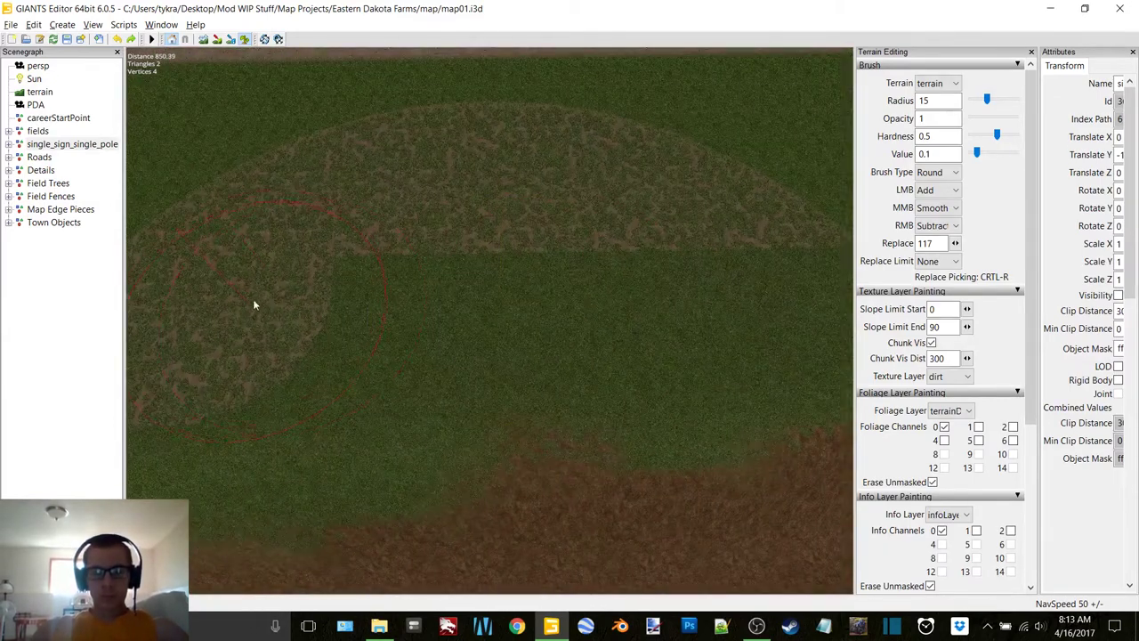
pyautogui.moveTo(245, 296)
pyautogui.mouseDown()
pyautogui.moveTo(400, 259)
pyautogui.moveTo(564, 245)
pyautogui.mouseUp()
pyautogui.keyDown('alt'); pyautogui.moveTo(564, 245); pyautogui.dragTo(484, 249, button='middle'); pyautogui.keyUp('alt')
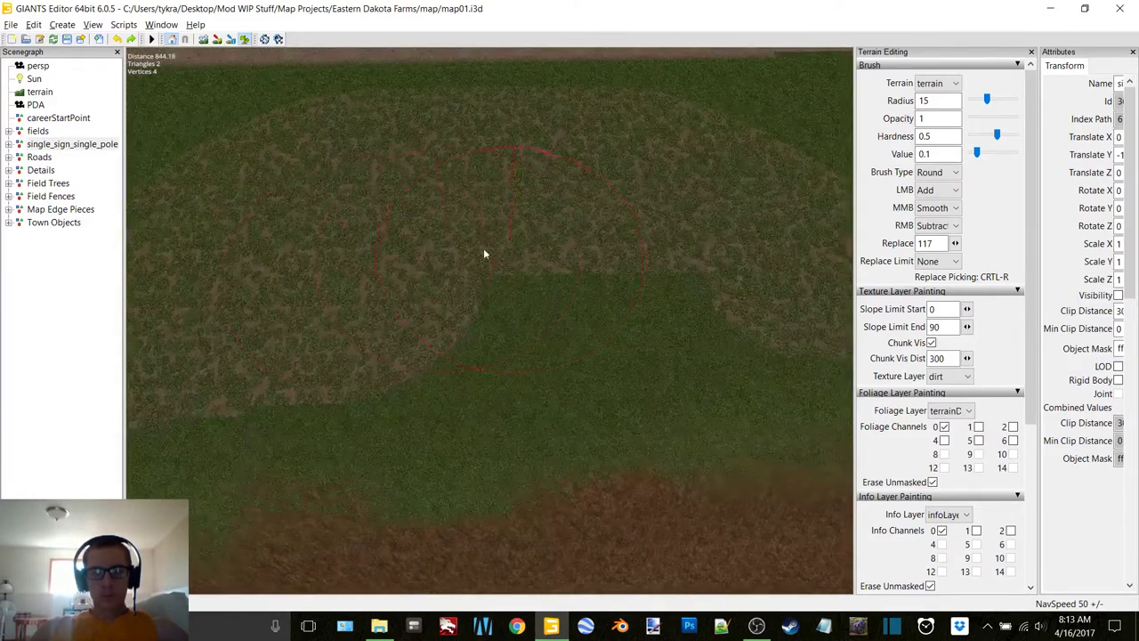
pyautogui.moveTo(339, 271)
pyautogui.mouseDown()
pyautogui.moveTo(718, 225)
pyautogui.moveTo(518, 267)
pyautogui.moveTo(675, 231)
pyautogui.moveTo(633, 242)
pyautogui.moveTo(374, 184)
pyautogui.moveTo(368, 154)
pyautogui.moveTo(502, 231)
pyautogui.mouseUp()
pyautogui.moveTo(502, 231)
pyautogui.mouseDown(button='right')
pyautogui.moveTo(543, 243)
pyautogui.moveTo(512, 236)
pyautogui.mouseUp(button='right')
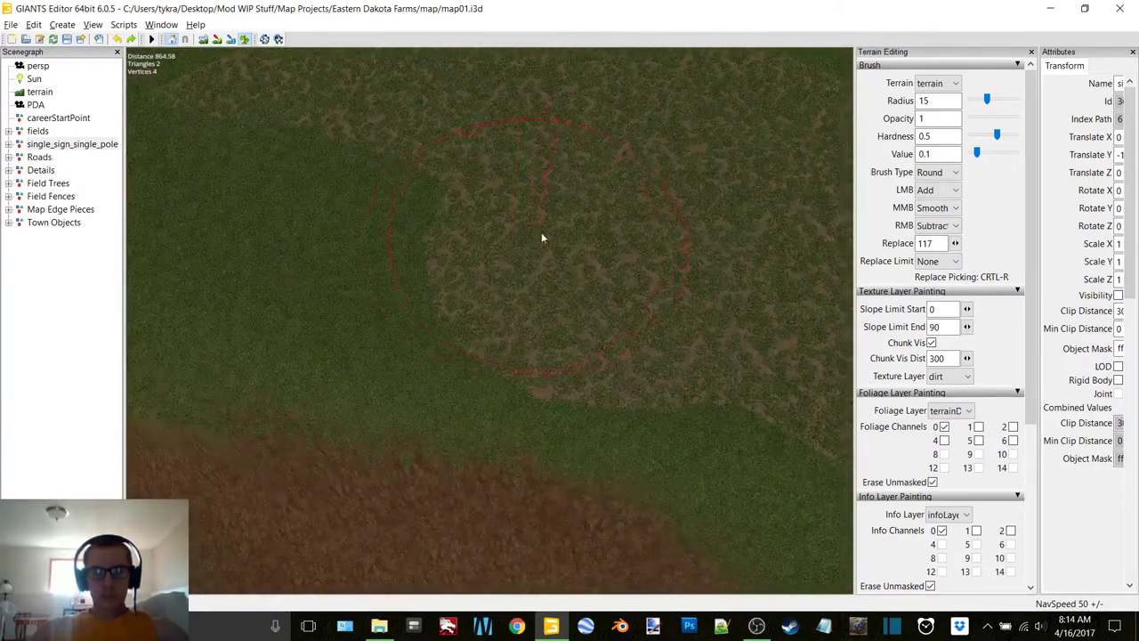
# Step: Paint terrainDetail over the uneven creek-side edge of the strip with the radius 15 Round brush
pyautogui.moveTo(439, 271)
pyautogui.keyDown('alt'); pyautogui.mouseDown()
pyautogui.moveTo(755, 244)
pyautogui.moveTo(701, 297)
pyautogui.moveTo(560, 342)
pyautogui.mouseUp(); pyautogui.keyUp('alt')
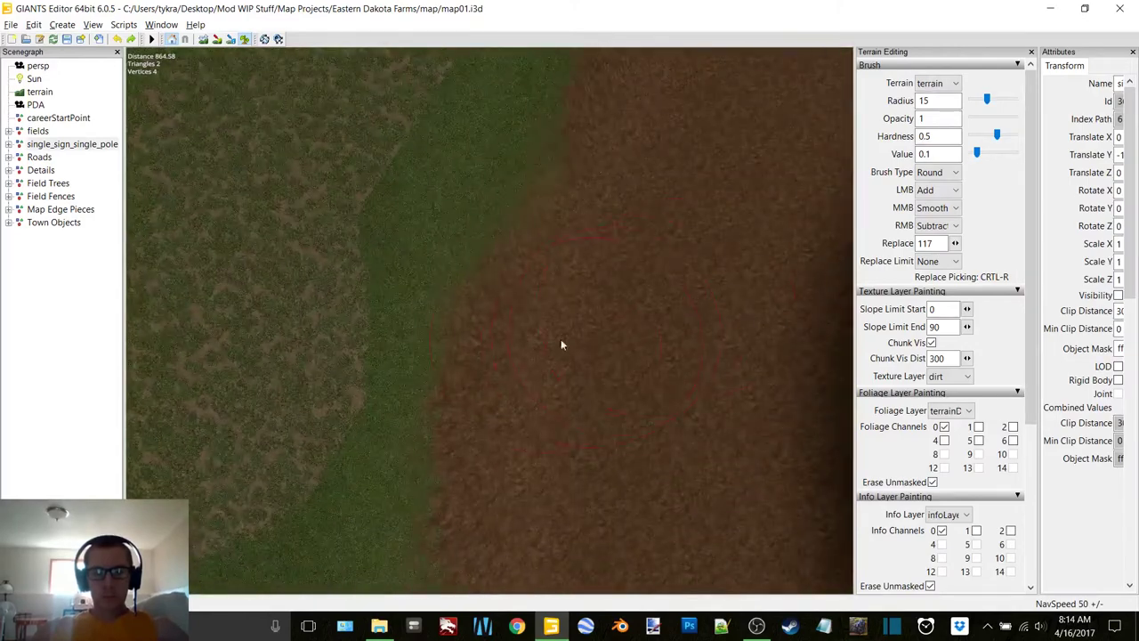
pyautogui.moveTo(488, 307)
pyautogui.mouseDown(button='right')
pyautogui.moveTo(446, 481)
pyautogui.moveTo(485, 302)
pyautogui.moveTo(391, 296)
pyautogui.mouseUp(button='right')
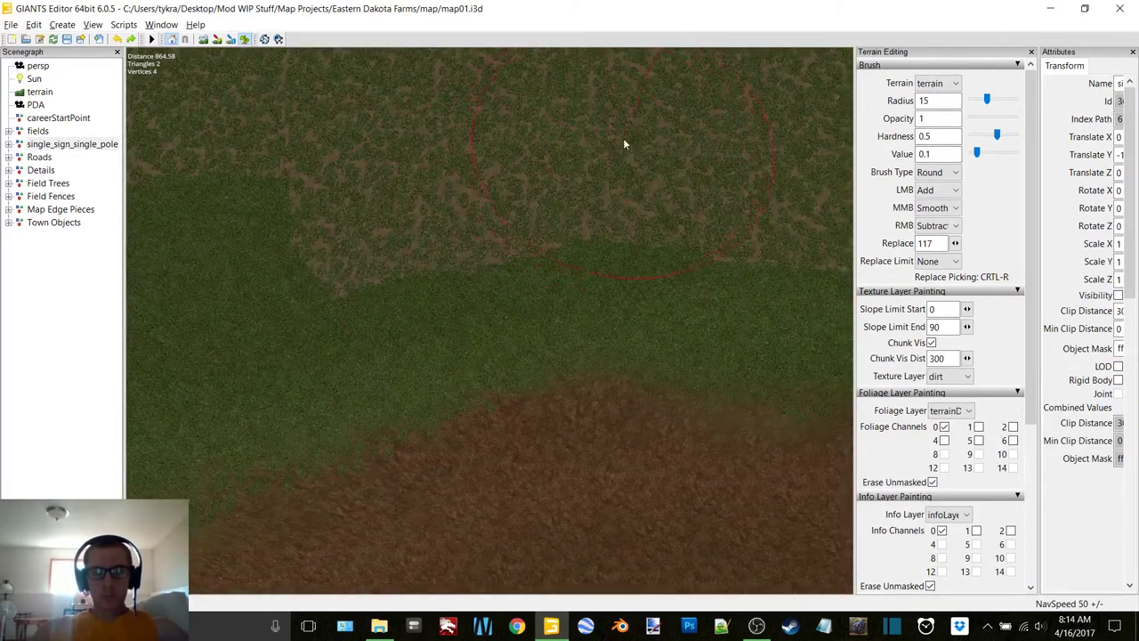
pyautogui.keyDown('alt'); pyautogui.moveTo(623, 145); pyautogui.dragTo(607, 157, button='middle'); pyautogui.keyUp('alt')
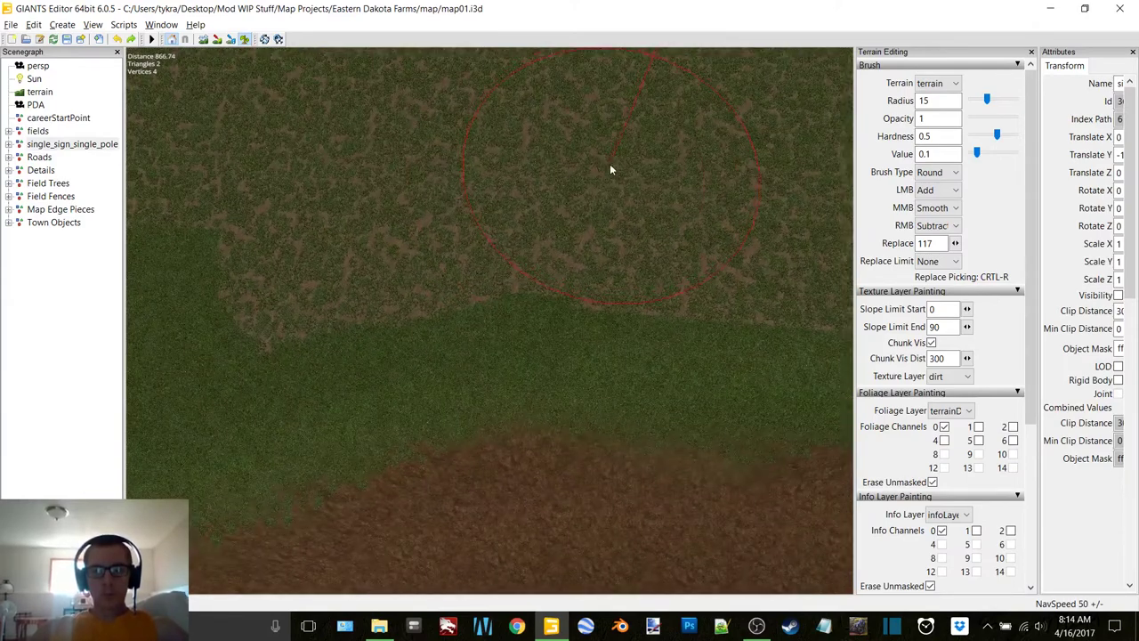
pyautogui.moveTo(512, 178)
pyautogui.mouseDown()
pyautogui.moveTo(361, 193)
pyautogui.moveTo(213, 239)
pyautogui.moveTo(274, 187)
pyautogui.moveTo(406, 210)
pyautogui.mouseUp()
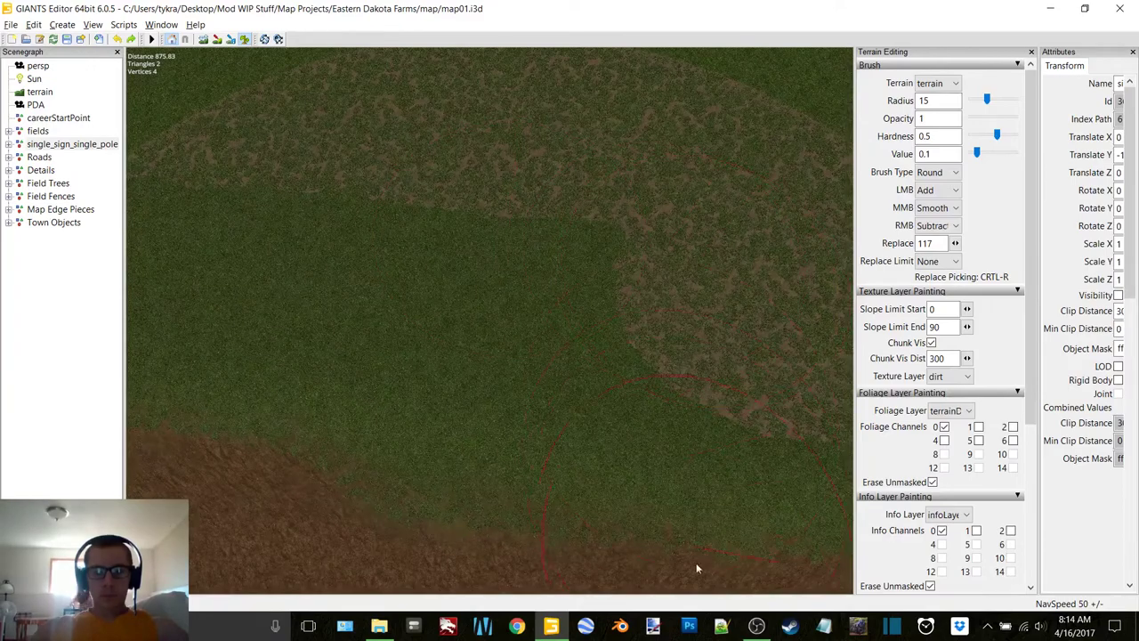
pyautogui.click(753, 629)
pyautogui.click(754, 627)
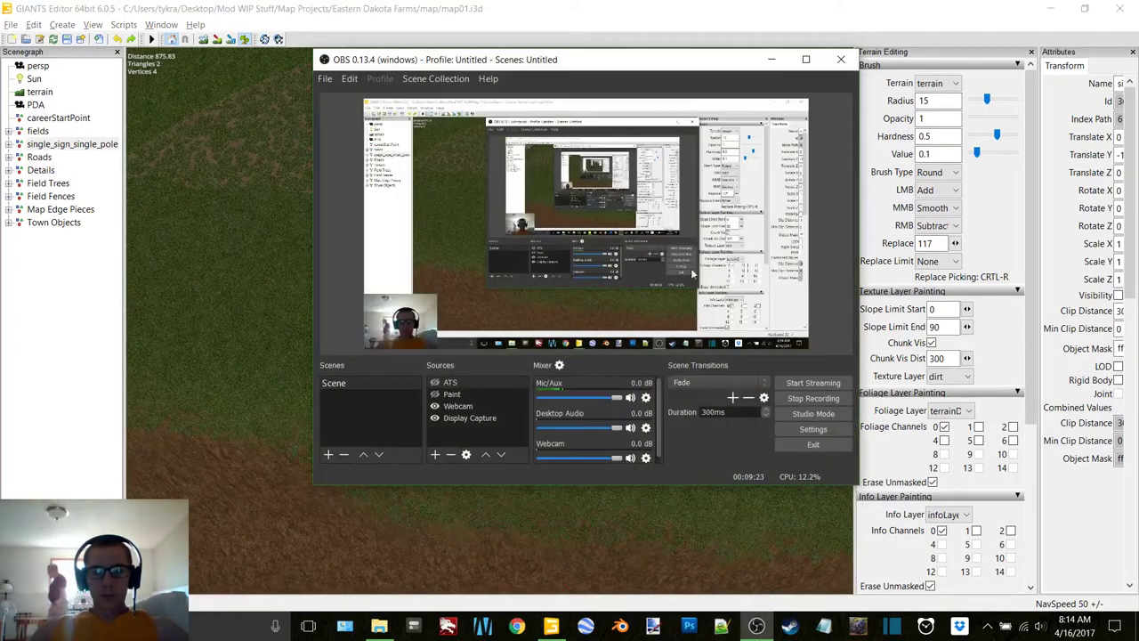
pyautogui.click(771, 60)
# Step: Fill the grass notch between the strip and the creek bank with two long radius 15 terrainDetail strokes
pyautogui.moveTo(746, 282)
pyautogui.mouseDown()
pyautogui.moveTo(524, 270)
pyautogui.moveTo(341, 214)
pyautogui.moveTo(430, 224)
pyautogui.moveTo(547, 267)
pyautogui.moveTo(540, 288)
pyautogui.moveTo(453, 286)
pyautogui.moveTo(381, 266)
pyautogui.mouseUp()
pyautogui.moveTo(381, 266)
pyautogui.keyDown('alt'); pyautogui.mouseDown(button='middle')
pyautogui.moveTo(458, 245)
pyautogui.moveTo(618, 238)
pyautogui.mouseUp(button='middle'); pyautogui.keyUp('alt')
pyautogui.moveTo(616, 239); pyautogui.dragTo(420, 203)
pyautogui.keyDown('alt'); pyautogui.moveTo(419, 203); pyautogui.dragTo(512, 206, button='middle'); pyautogui.keyUp('alt')
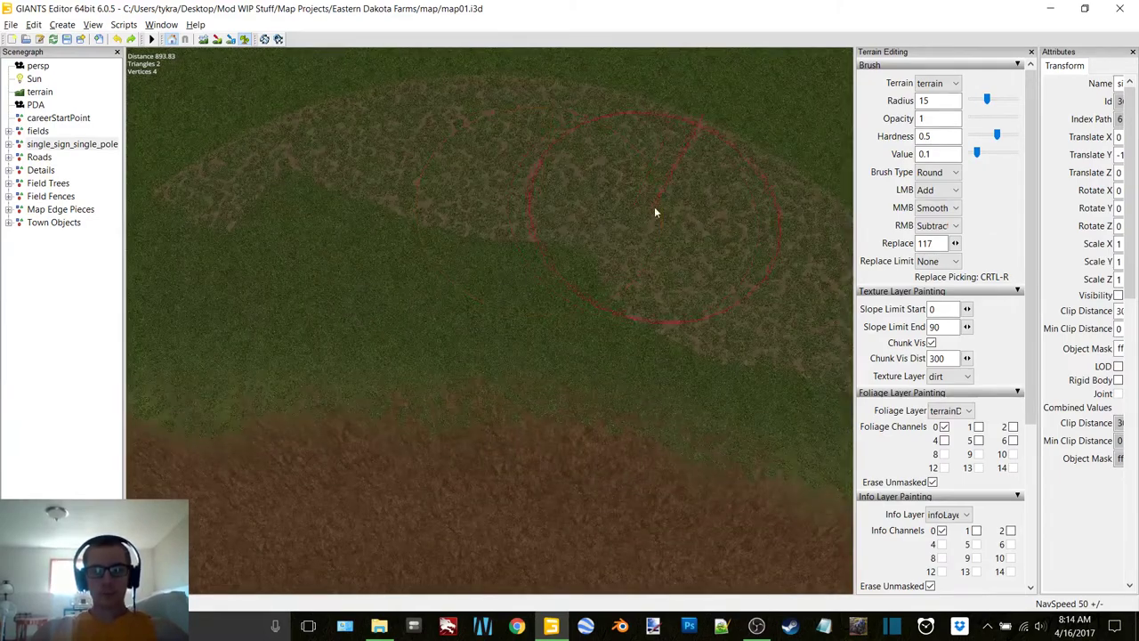
pyautogui.moveTo(654, 212)
pyautogui.mouseDown()
pyautogui.moveTo(508, 187)
pyautogui.moveTo(360, 190)
pyautogui.mouseUp()
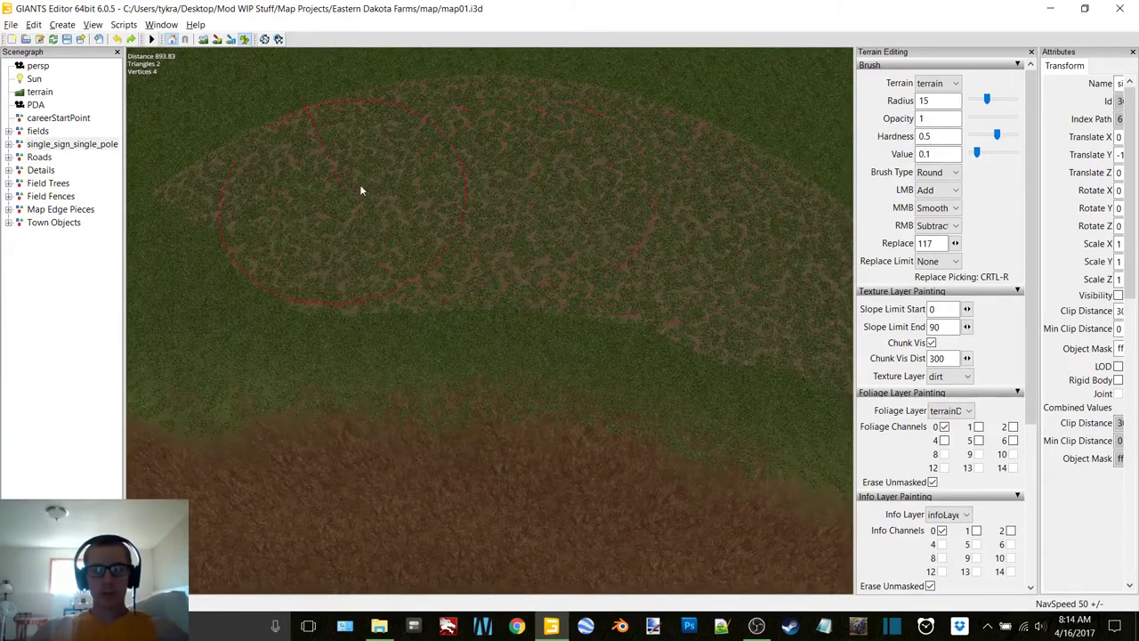
pyautogui.hotkey('ctrl', 'z')
pyautogui.moveTo(634, 237); pyautogui.dragTo(347, 216)
pyautogui.hotkey('ctrl', 'z')
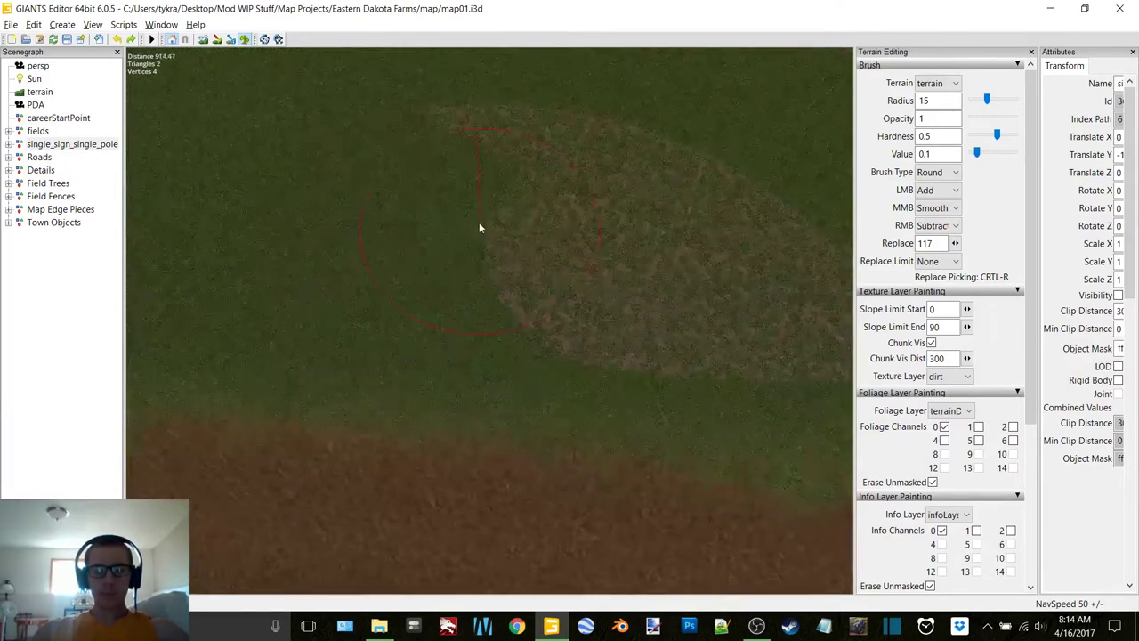
# Step: Extend the terrainDetail strip alongside the creek with two radius 15 strokes, leaving a grass margin at the bank
pyautogui.moveTo(609, 224)
pyautogui.mouseDown()
pyautogui.moveTo(350, 200)
pyautogui.moveTo(287, 132)
pyautogui.mouseUp()
pyautogui.moveTo(286, 137)
pyautogui.mouseDown(button='right')
pyautogui.moveTo(201, 97)
pyautogui.moveTo(249, 89)
pyautogui.moveTo(437, 163)
pyautogui.moveTo(399, 181)
pyautogui.mouseUp(button='right')
pyautogui.moveTo(400, 181)
pyautogui.keyDown('alt'); pyautogui.mouseDown()
pyautogui.moveTo(428, 170)
pyautogui.moveTo(464, 183)
pyautogui.moveTo(437, 189)
pyautogui.mouseUp(); pyautogui.keyUp('alt')
pyautogui.moveTo(563, 258)
pyautogui.mouseDown()
pyautogui.moveTo(558, 273)
pyautogui.moveTo(286, 288)
pyautogui.mouseUp()
pyautogui.moveTo(287, 288)
pyautogui.mouseDown(button='right')
pyautogui.moveTo(419, 262)
pyautogui.moveTo(499, 298)
pyautogui.mouseUp(button='right')
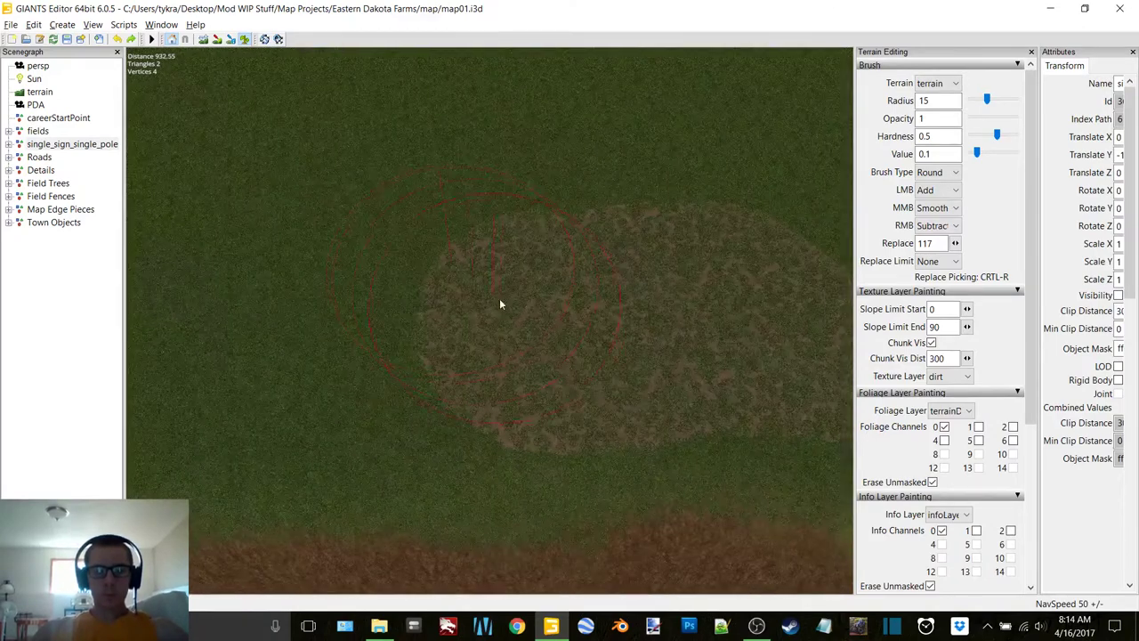
# Step: Continue the strip with three more terrainDetail strokes at radius 15, keeping its edge parallel to the creek bank
pyautogui.moveTo(477, 318)
pyautogui.mouseDown()
pyautogui.moveTo(412, 326)
pyautogui.moveTo(300, 299)
pyautogui.mouseUp()
pyautogui.moveTo(299, 299)
pyautogui.mouseDown(button='right')
pyautogui.moveTo(262, 216)
pyautogui.moveTo(544, 213)
pyautogui.moveTo(506, 231)
pyautogui.moveTo(615, 254)
pyautogui.moveTo(537, 255)
pyautogui.mouseUp(button='right')
pyautogui.moveTo(538, 251); pyautogui.dragTo(351, 219)
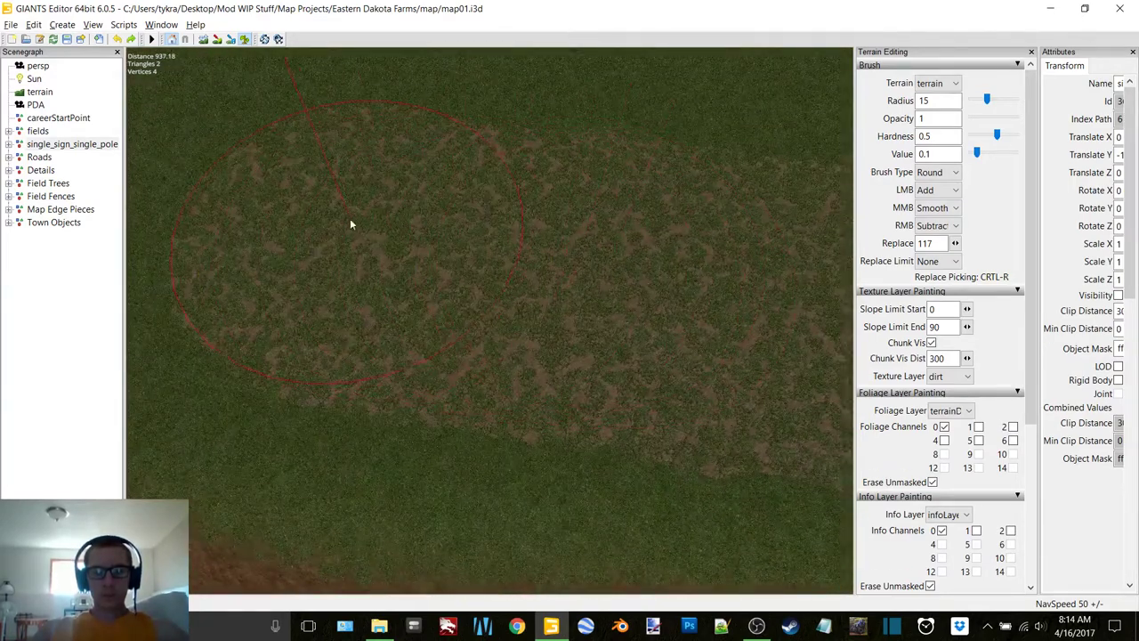
pyautogui.moveTo(350, 220)
pyautogui.keyDown('alt'); pyautogui.mouseDown(button='middle')
pyautogui.moveTo(459, 204)
pyautogui.moveTo(521, 220)
pyautogui.mouseUp(button='middle'); pyautogui.keyUp('alt')
pyautogui.moveTo(521, 225); pyautogui.dragTo(645, 287, button='right')
pyautogui.moveTo(638, 290)
pyautogui.mouseDown()
pyautogui.moveTo(391, 241)
pyautogui.moveTo(442, 193)
pyautogui.mouseUp()
pyautogui.moveTo(441, 193)
pyautogui.mouseDown(button='right')
pyautogui.moveTo(554, 217)
pyautogui.moveTo(631, 309)
pyautogui.mouseUp(button='right')
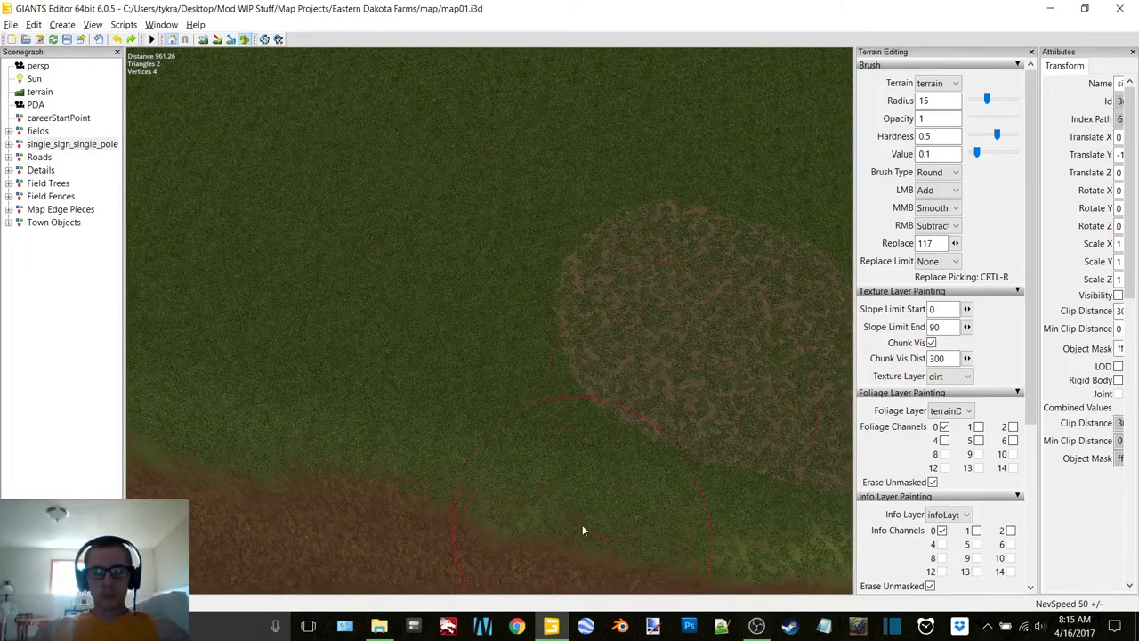
# Step: Redo the misaligned terrainDetail stroke at the strip's end and carry the strip on along the curving creek bank
pyautogui.moveTo(650, 314); pyautogui.dragTo(361, 247)
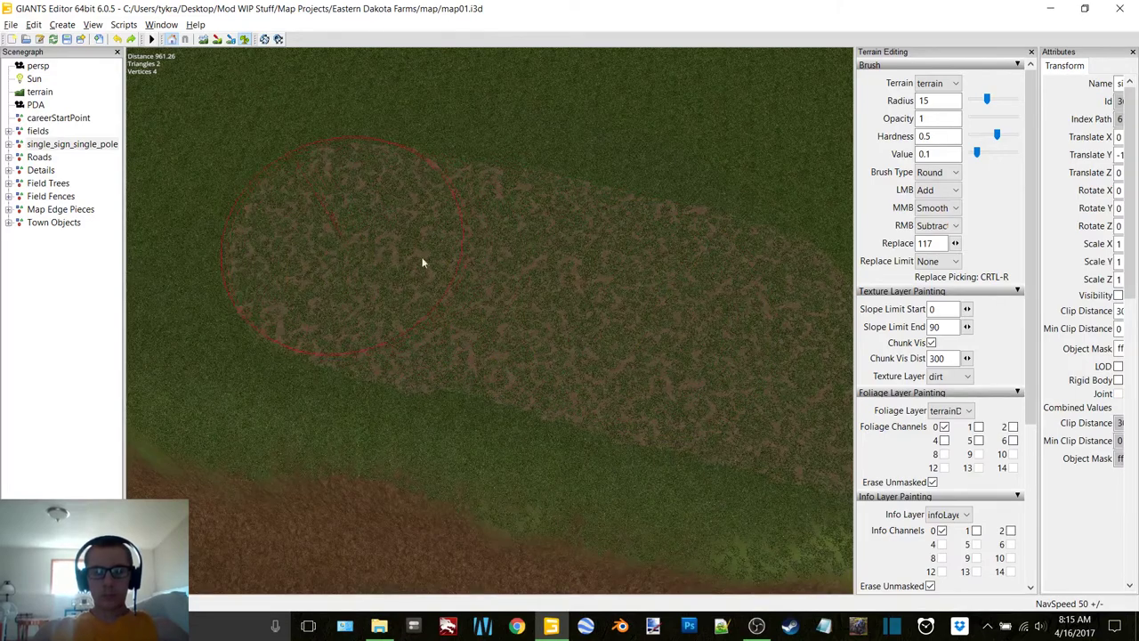
pyautogui.hotkey('ctrl', 'z')
pyautogui.moveTo(588, 303); pyautogui.dragTo(369, 267)
pyautogui.moveTo(368, 267); pyautogui.dragTo(521, 283, button='right')
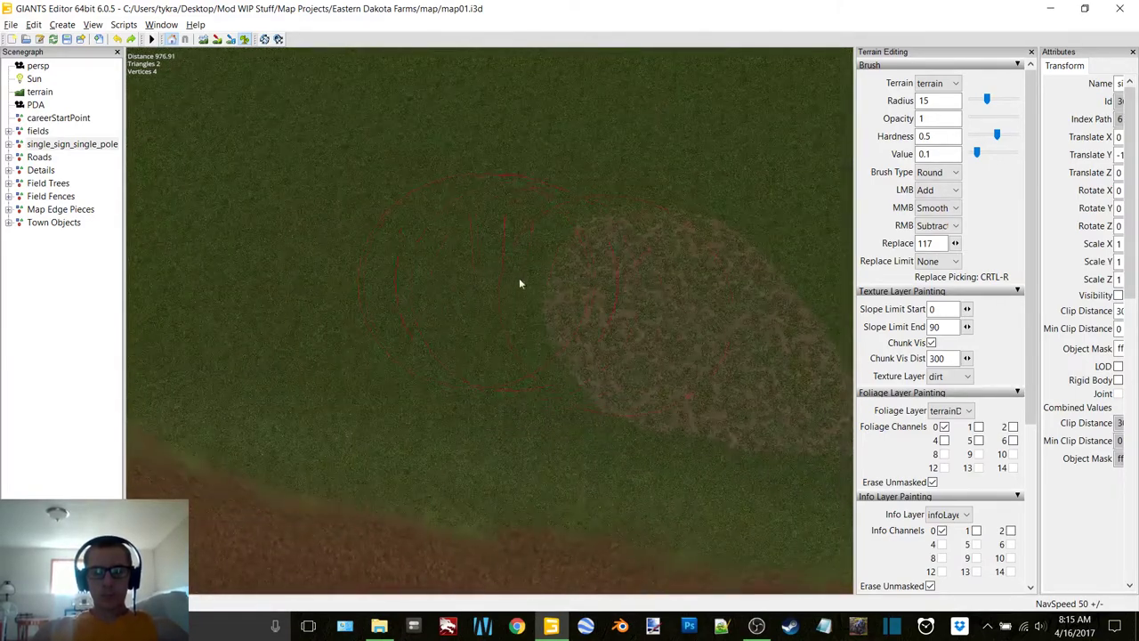
pyautogui.moveTo(633, 306)
pyautogui.mouseDown()
pyautogui.moveTo(447, 285)
pyautogui.moveTo(369, 261)
pyautogui.mouseUp()
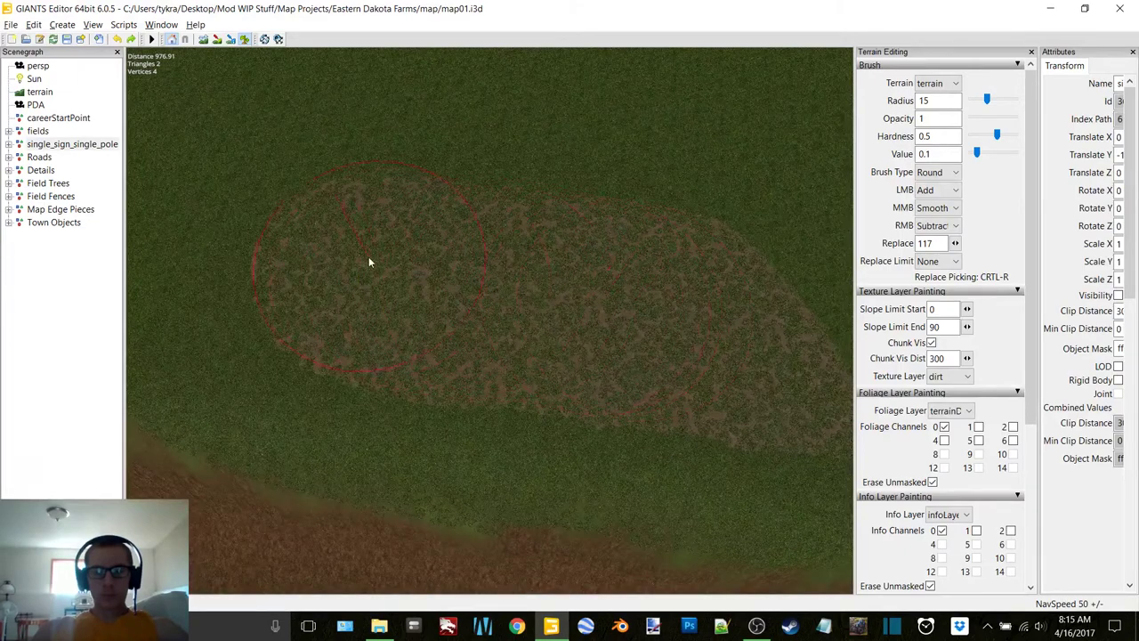
pyautogui.moveTo(368, 262)
pyautogui.mouseDown(button='right')
pyautogui.moveTo(438, 297)
pyautogui.moveTo(640, 305)
pyautogui.mouseUp(button='right')
pyautogui.moveTo(683, 319); pyautogui.dragTo(344, 245)
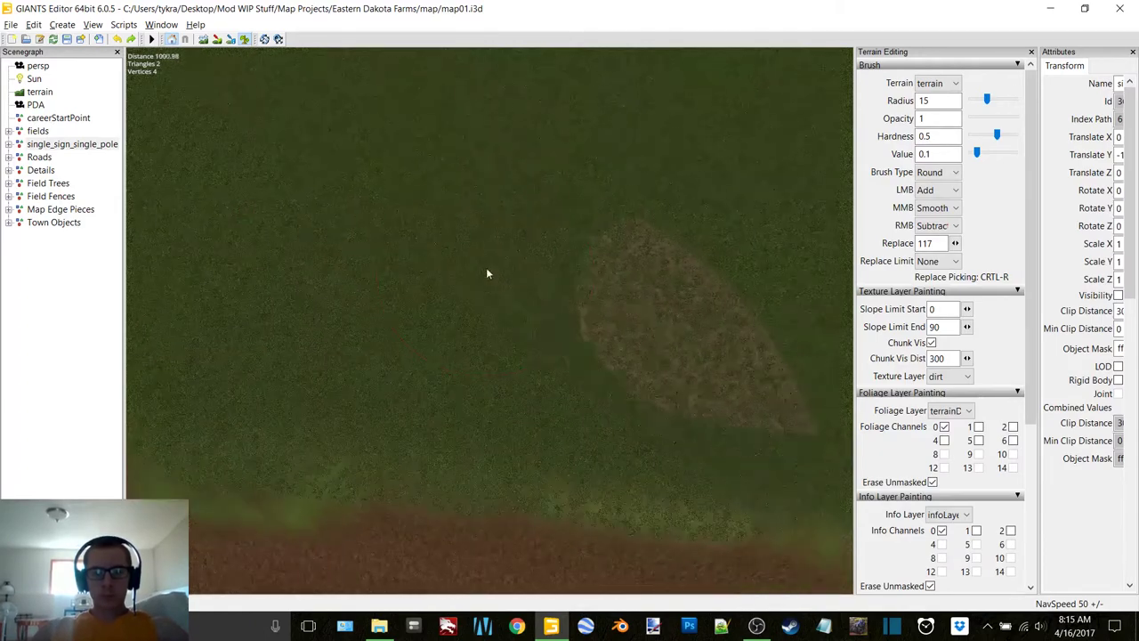
# Step: Lengthen the strip by two further terrainDetail strokes where the creek bank straightens
pyautogui.keyDown('alt'); pyautogui.moveTo(488, 274); pyautogui.dragTo(483, 284); pyautogui.keyUp('alt')
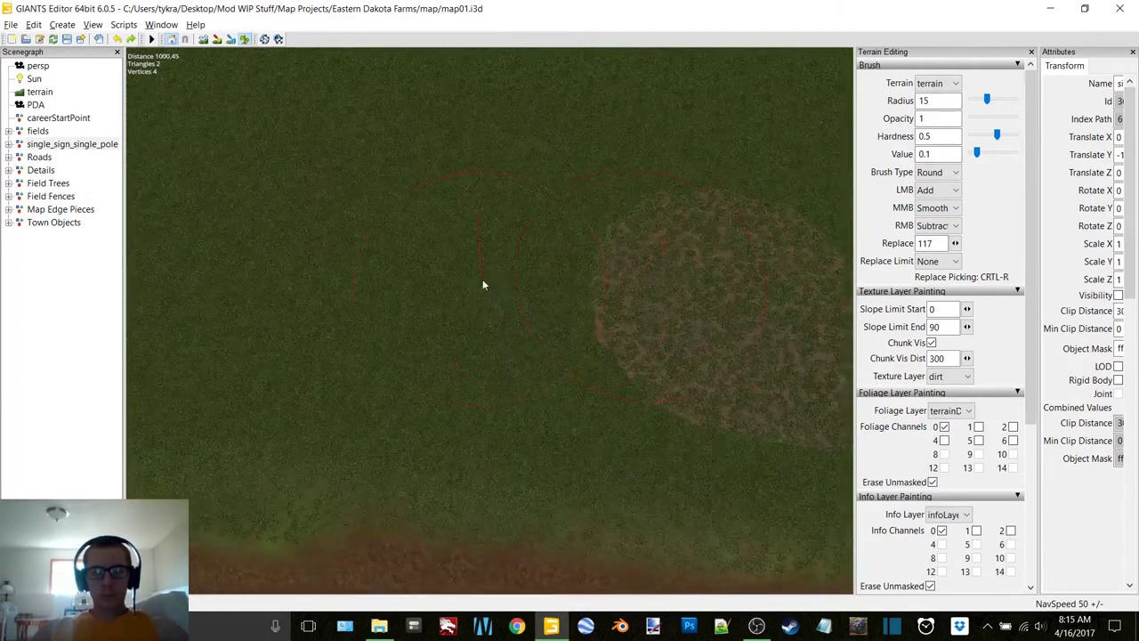
pyautogui.moveTo(727, 302); pyautogui.dragTo(385, 280)
pyautogui.moveTo(384, 279)
pyautogui.mouseDown(button='right')
pyautogui.moveTo(590, 261)
pyautogui.moveTo(590, 275)
pyautogui.moveTo(509, 271)
pyautogui.mouseUp(button='right')
pyautogui.moveTo(510, 266); pyautogui.dragTo(381, 269)
pyautogui.moveTo(381, 269); pyautogui.dragTo(540, 244, button='right')
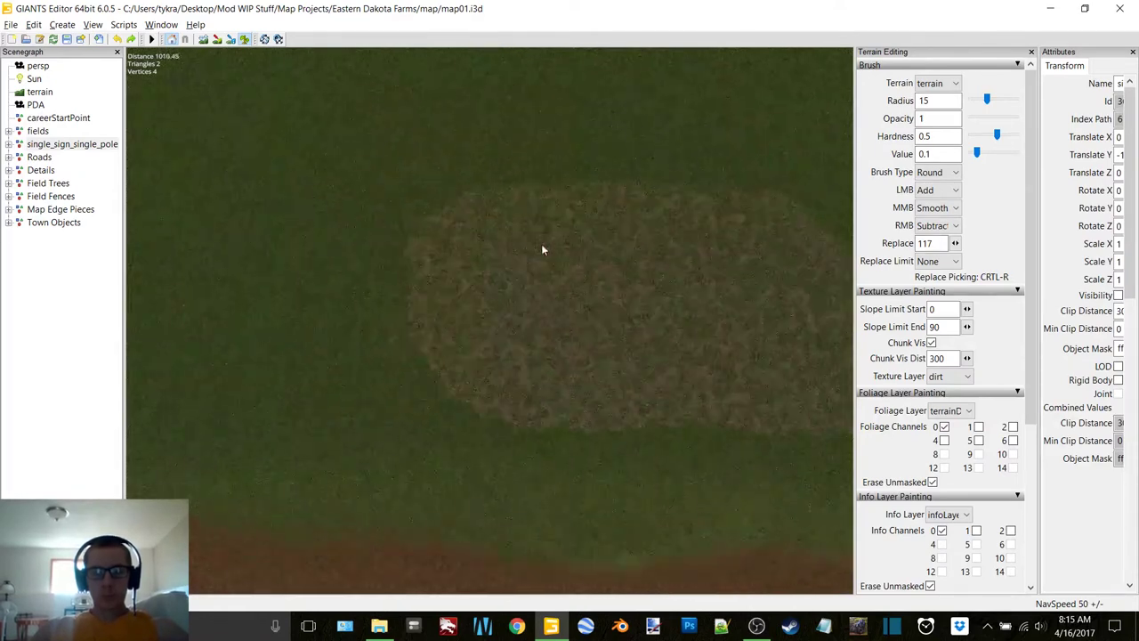
# Step: Show the aerial image, examine the field boundary beside the creek, and hide the image again
pyautogui.moveTo(540, 244)
pyautogui.keyDown('alt'); pyautogui.mouseDown()
pyautogui.moveTo(413, 198)
pyautogui.moveTo(329, 130)
pyautogui.moveTo(381, 138)
pyautogui.mouseUp(); pyautogui.keyUp('alt')
pyautogui.moveTo(381, 138)
pyautogui.keyDown('alt'); pyautogui.mouseDown(button='middle')
pyautogui.moveTo(363, 166)
pyautogui.moveTo(377, 292)
pyautogui.moveTo(366, 437)
pyautogui.moveTo(249, 437)
pyautogui.moveTo(574, 341)
pyautogui.moveTo(610, 413)
pyautogui.moveTo(451, 340)
pyautogui.moveTo(628, 343)
pyautogui.moveTo(328, 343)
pyautogui.moveTo(273, 290)
pyautogui.moveTo(460, 311)
pyautogui.moveTo(623, 285)
pyautogui.mouseUp(button='middle'); pyautogui.keyUp('alt')
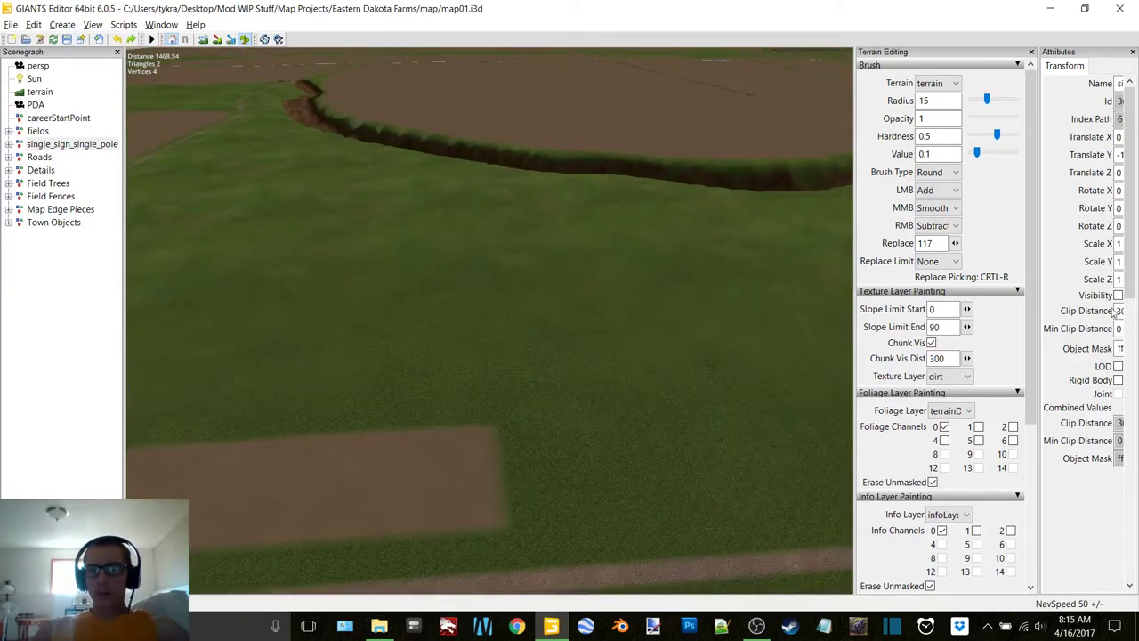
pyautogui.click(1117, 294)
pyautogui.moveTo(478, 233); pyautogui.dragTo(672, 162, button='middle')
pyautogui.moveTo(672, 161)
pyautogui.keyDown('alt'); pyautogui.mouseDown()
pyautogui.moveTo(592, 277)
pyautogui.moveTo(555, 295)
pyautogui.mouseUp(); pyautogui.keyUp('alt')
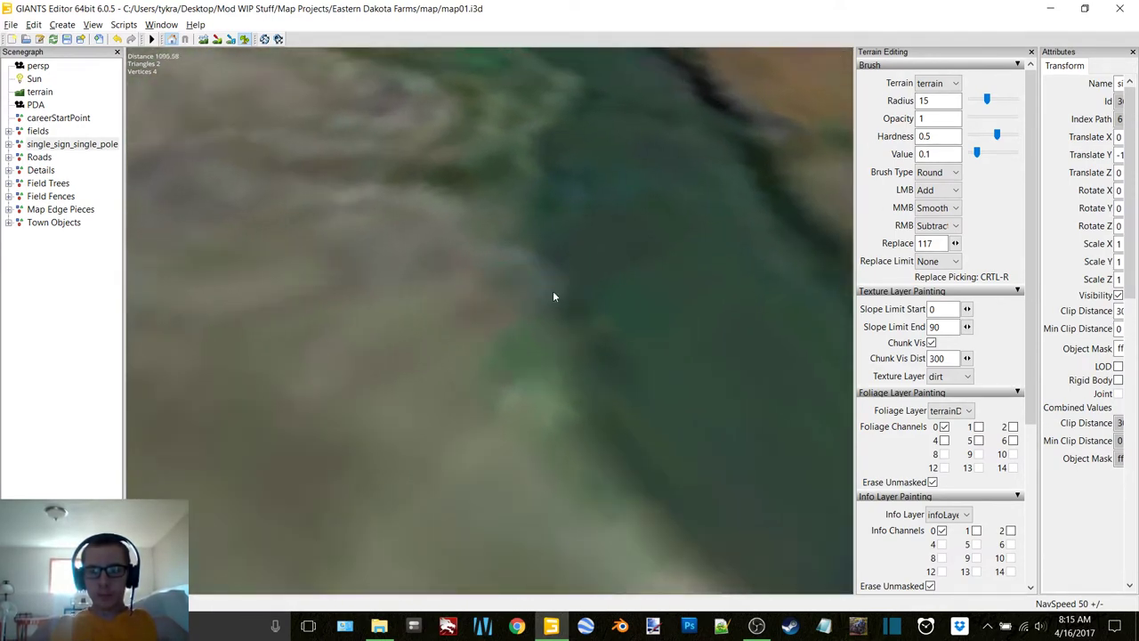
pyautogui.scroll(3, 542, 303)
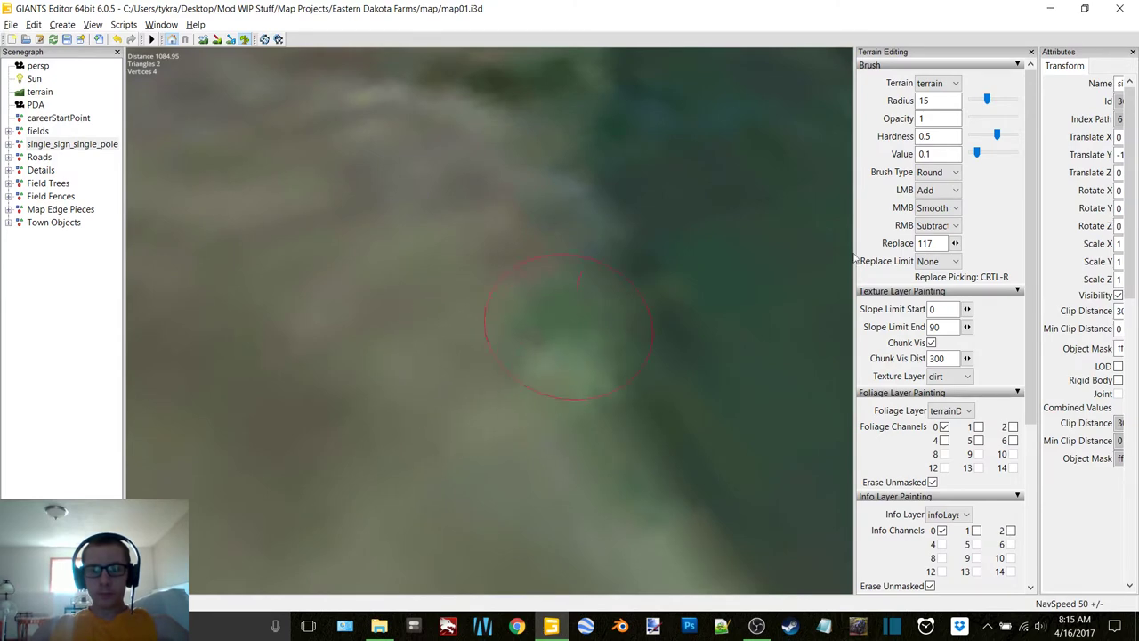
pyautogui.click(1118, 296)
pyautogui.scroll(3, 454, 450)
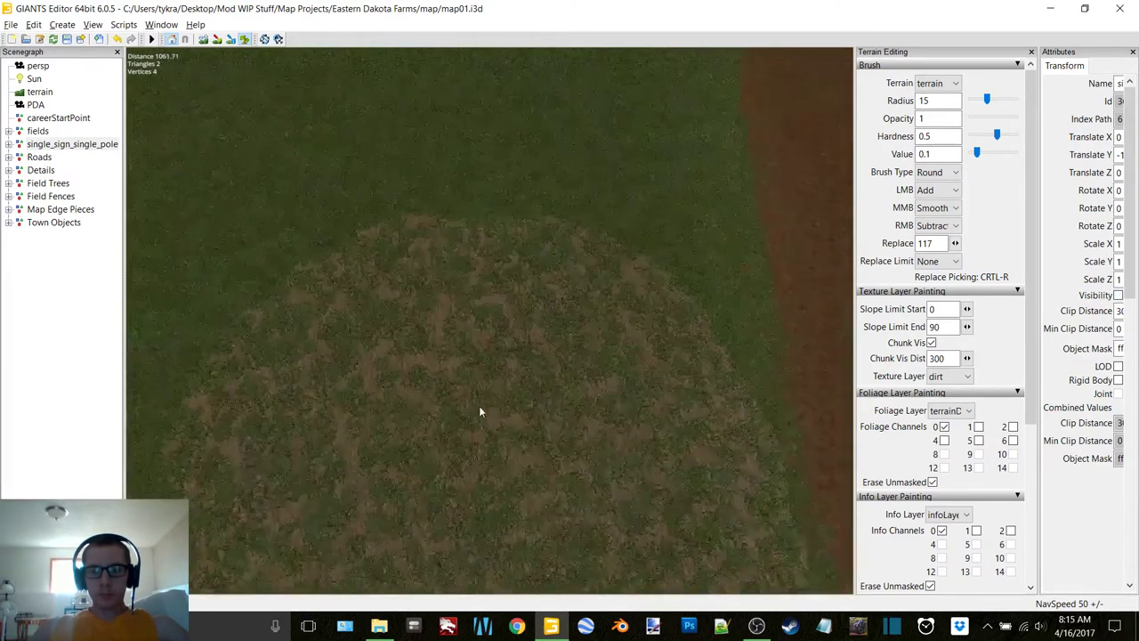
# Step: Subtract terrainDetail from the side of the painted field nearest the creek with the radius 15 brush
pyautogui.moveTo(479, 409)
pyautogui.keyDown('alt'); pyautogui.mouseDown()
pyautogui.moveTo(455, 413)
pyautogui.moveTo(626, 346)
pyautogui.mouseUp(); pyautogui.keyUp('alt')
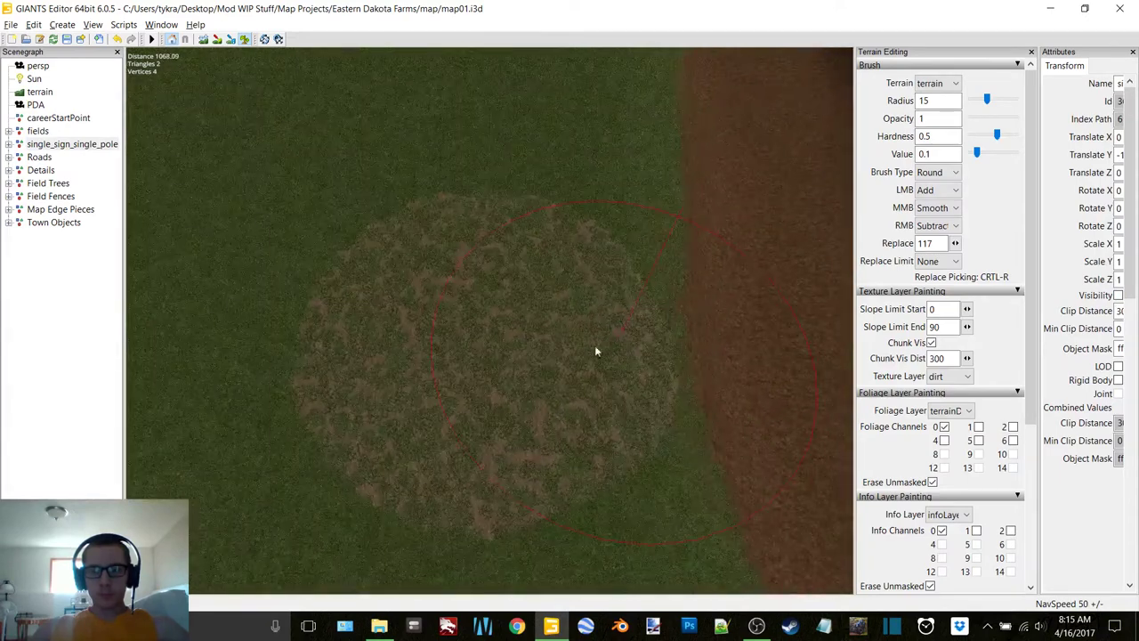
pyautogui.scroll(5, 587, 345)
pyautogui.scroll(-8, 581, 347)
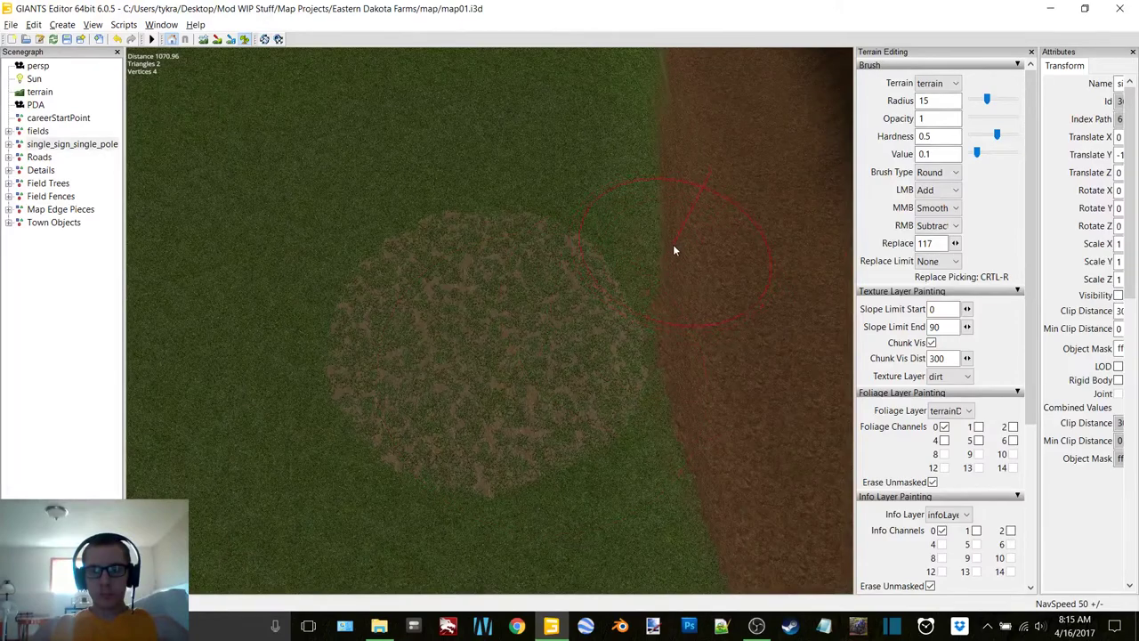
pyautogui.moveTo(671, 248)
pyautogui.mouseDown(button='right')
pyautogui.moveTo(649, 358)
pyautogui.moveTo(652, 426)
pyautogui.mouseUp(button='right')
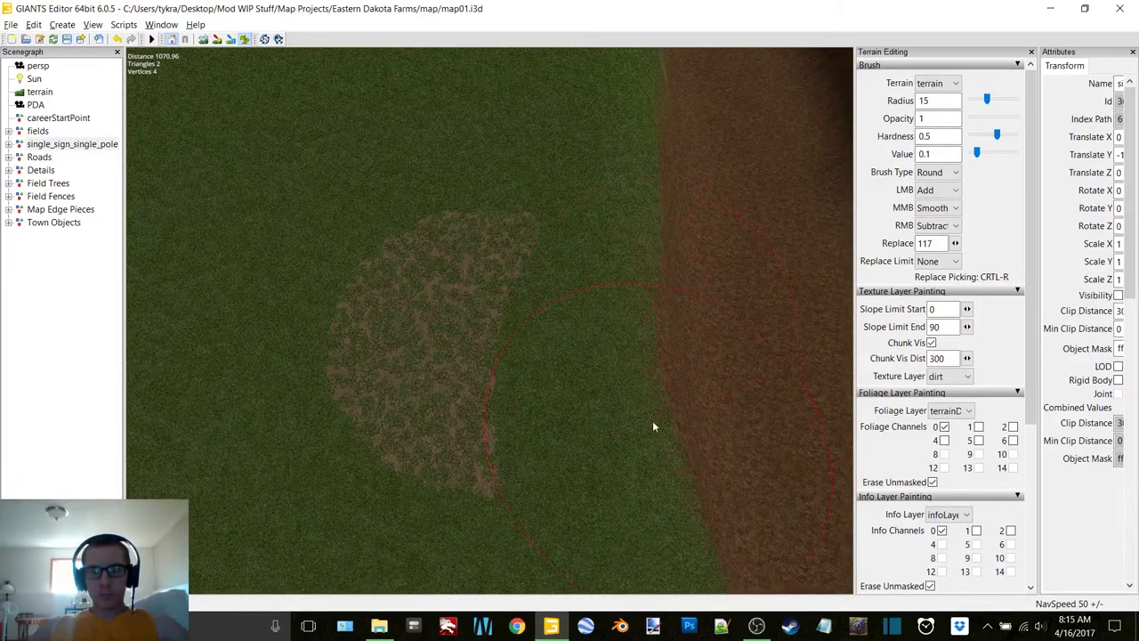
# Step: Return along the creek side of the field and paint a terrainDetail stroke at radius 15
pyautogui.keyDown('alt'); pyautogui.moveTo(578, 253); pyautogui.dragTo(559, 382); pyautogui.keyUp('alt')
pyautogui.moveTo(549, 231)
pyautogui.keyDown('alt'); pyautogui.mouseDown()
pyautogui.moveTo(500, 411)
pyautogui.moveTo(621, 201)
pyautogui.mouseUp(); pyautogui.keyUp('alt')
pyautogui.moveTo(621, 205); pyautogui.dragTo(343, 341, button='right')
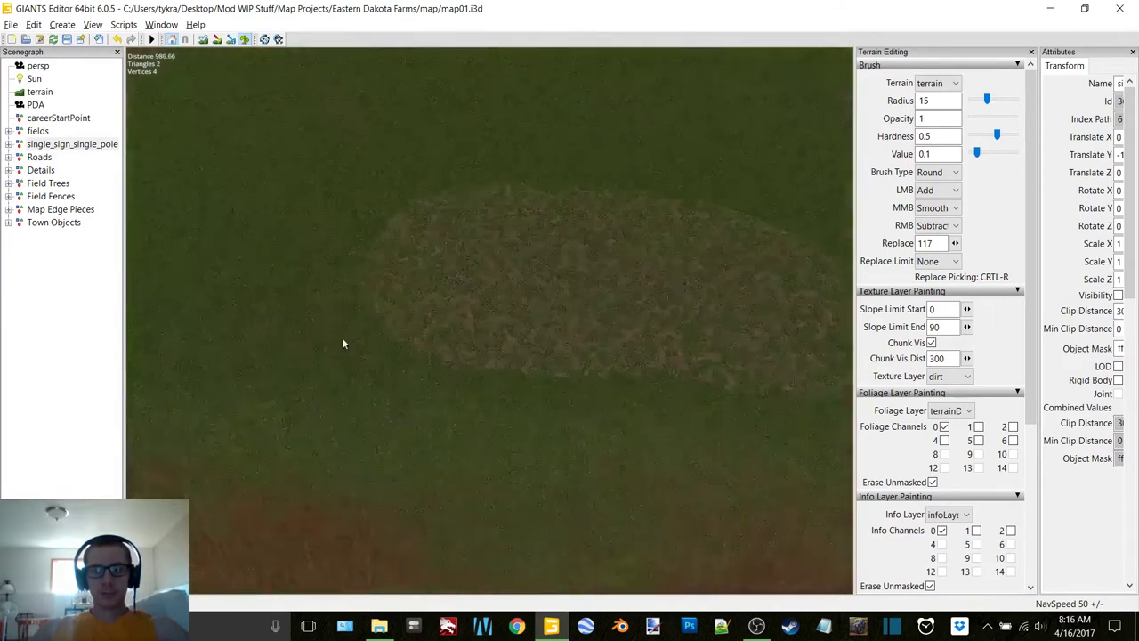
pyautogui.moveTo(406, 356)
pyautogui.keyDown('alt'); pyautogui.mouseDown()
pyautogui.moveTo(420, 361)
pyautogui.moveTo(444, 321)
pyautogui.moveTo(460, 352)
pyautogui.mouseUp(); pyautogui.keyUp('alt')
pyautogui.moveTo(596, 320); pyautogui.dragTo(318, 272)
pyautogui.keyDown('alt'); pyautogui.moveTo(357, 260); pyautogui.dragTo(563, 286, button='middle'); pyautogui.keyUp('alt')
pyautogui.moveTo(704, 302); pyautogui.dragTo(374, 255)
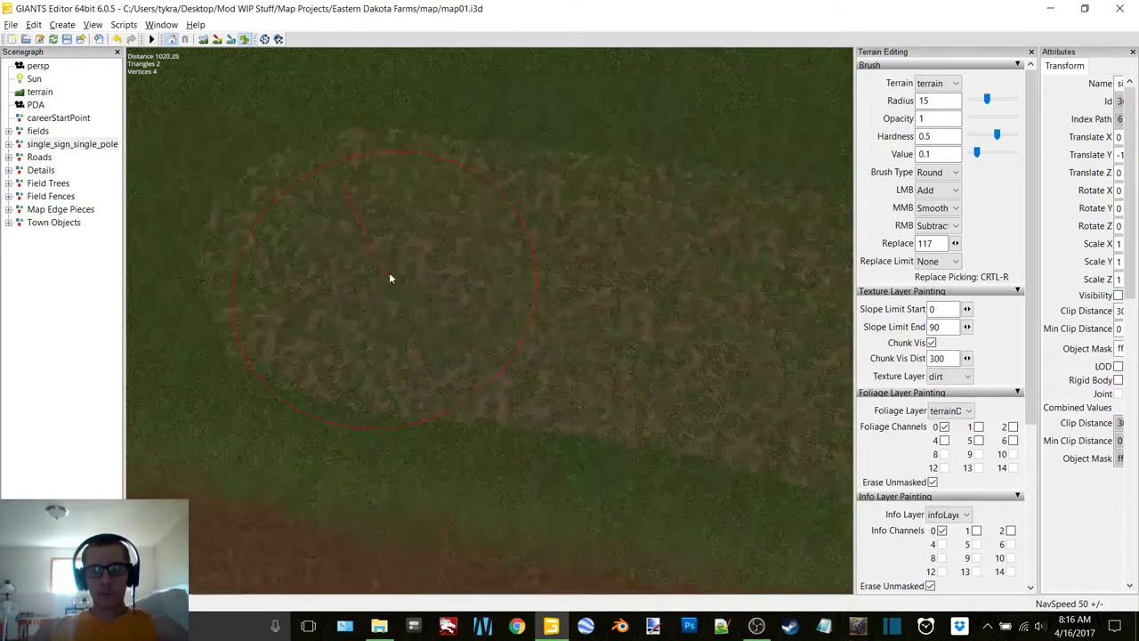
pyautogui.hotkey('ctrl', 'z')
pyautogui.hotkey('ctrl', 'z')
pyautogui.moveTo(555, 267)
pyautogui.mouseDown()
pyautogui.moveTo(311, 264)
pyautogui.moveTo(336, 264)
pyautogui.mouseUp()
pyautogui.hotkey('ctrl', 'z')
pyautogui.hotkey('ctrl', 'z')
# Step: Paint two terrainDetail strokes from the rounded strip end, following the bend of the creek bank
pyautogui.keyDown('alt'); pyautogui.moveTo(413, 264); pyautogui.dragTo(289, 262); pyautogui.keyUp('alt')
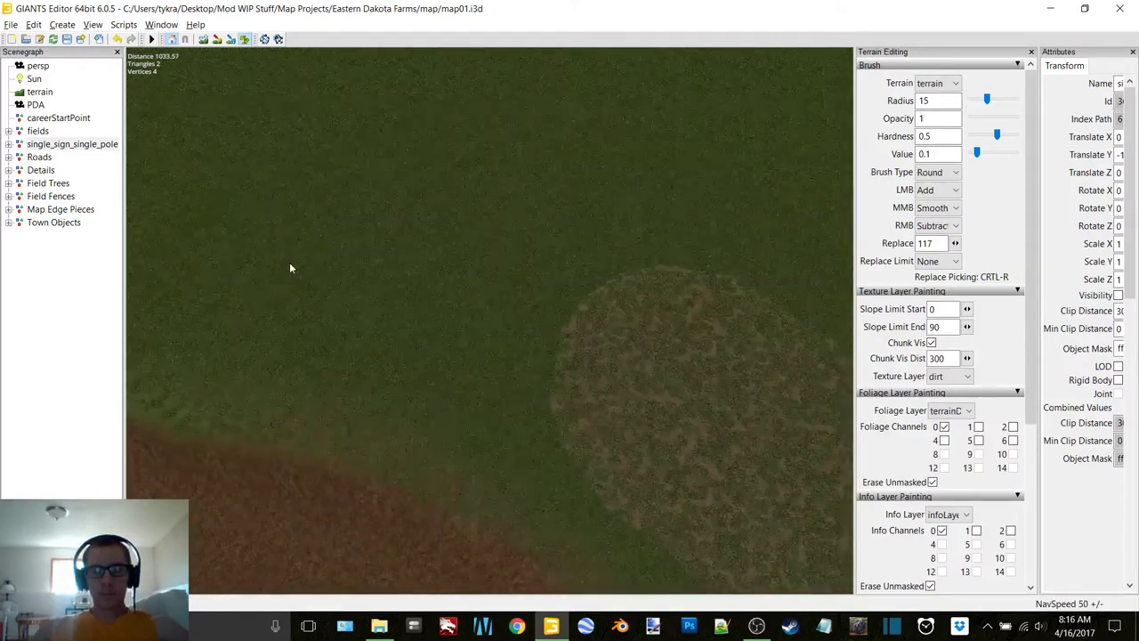
pyautogui.moveTo(668, 358)
pyautogui.mouseDown()
pyautogui.moveTo(596, 308)
pyautogui.moveTo(423, 249)
pyautogui.moveTo(416, 263)
pyautogui.mouseUp()
pyautogui.keyDown('alt'); pyautogui.moveTo(417, 263); pyautogui.dragTo(492, 275, button='middle'); pyautogui.keyUp('alt')
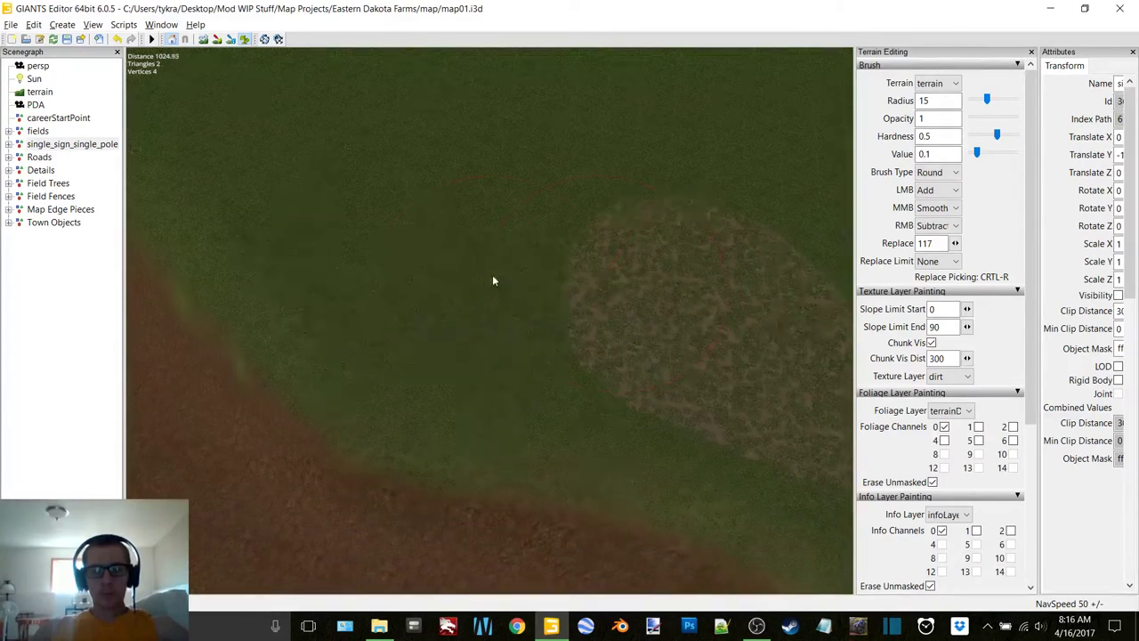
pyautogui.moveTo(627, 285); pyautogui.dragTo(548, 269)
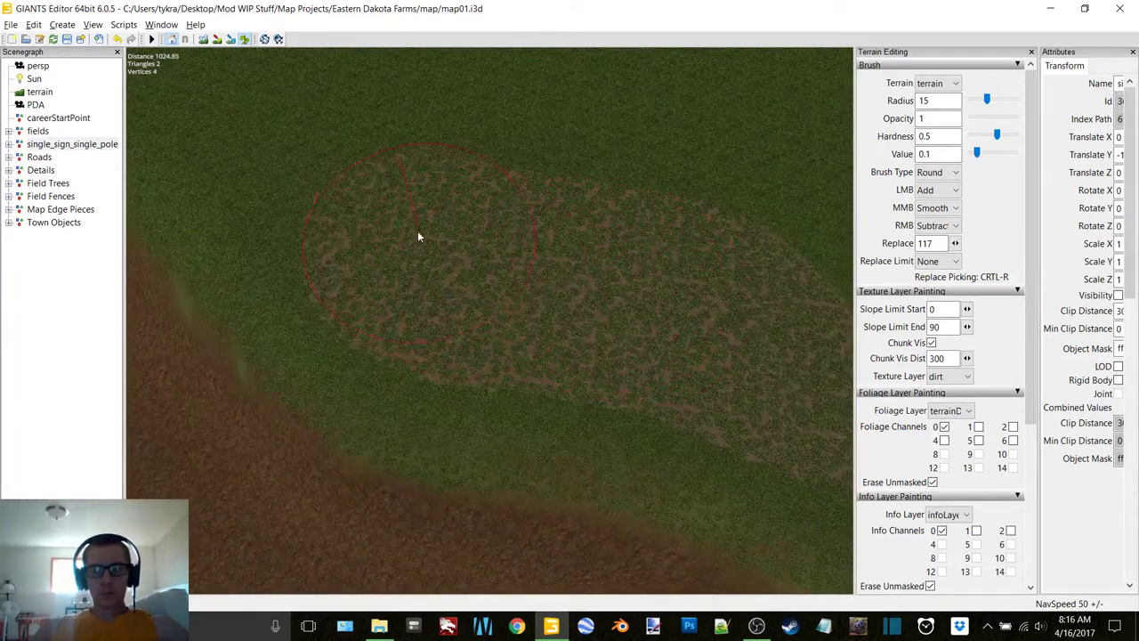
# Step: Paint the strip onward around the creek bend toward the separate terrainDetail patch ahead
pyautogui.moveTo(391, 252)
pyautogui.mouseDown(button='right')
pyautogui.moveTo(446, 312)
pyautogui.moveTo(541, 296)
pyautogui.mouseUp(button='right')
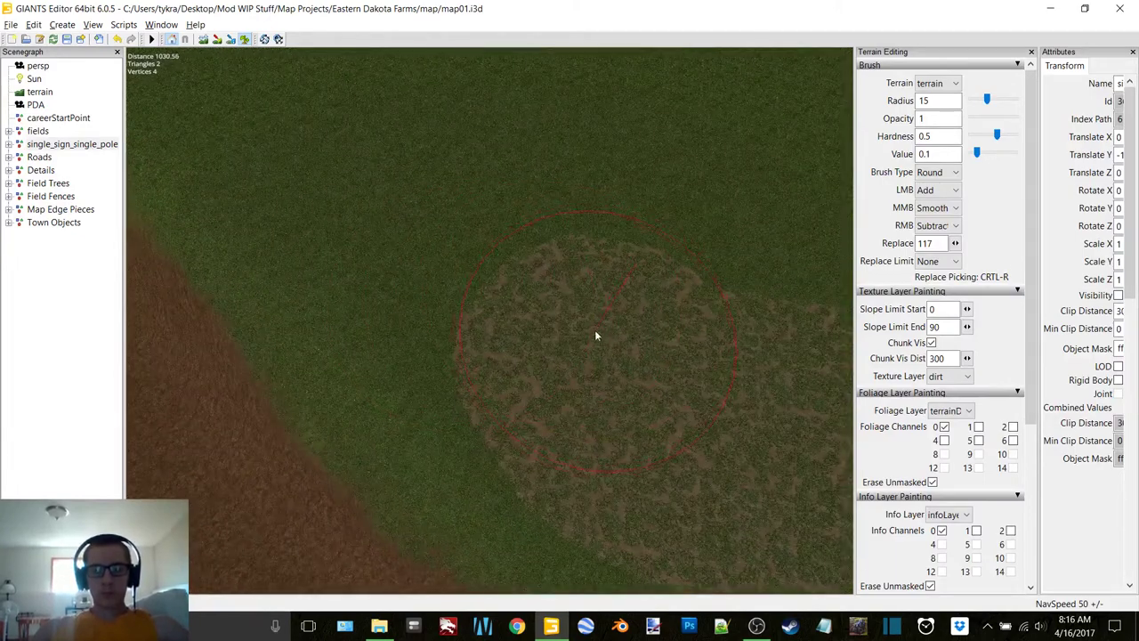
pyautogui.moveTo(596, 336); pyautogui.dragTo(449, 222)
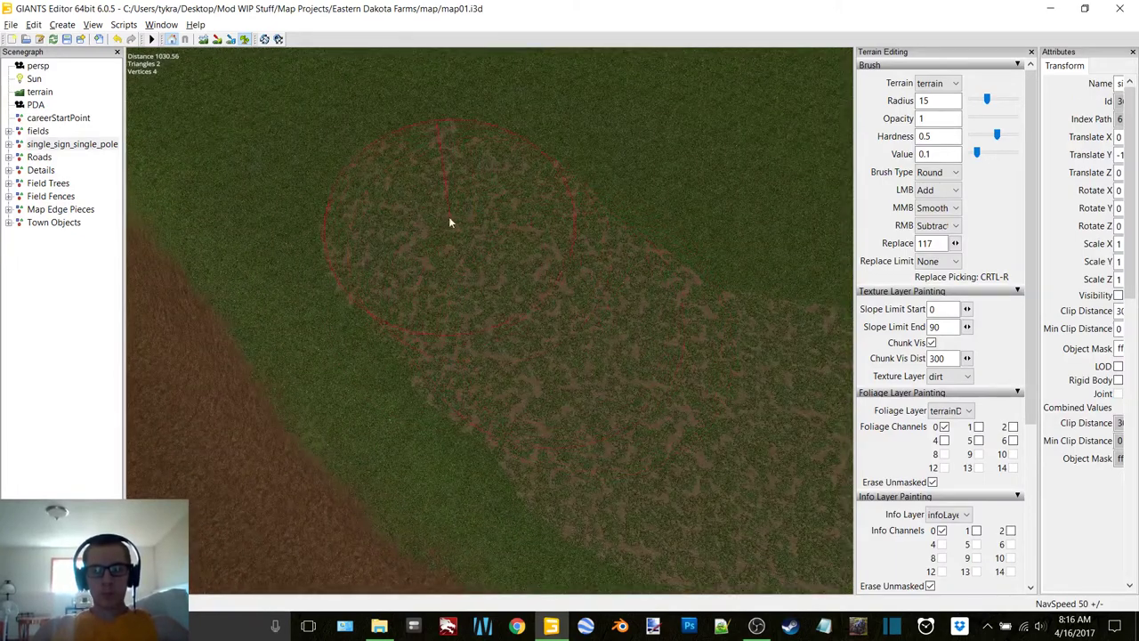
pyautogui.moveTo(449, 222)
pyautogui.keyDown('alt'); pyautogui.mouseDown(button='middle')
pyautogui.moveTo(466, 317)
pyautogui.moveTo(516, 312)
pyautogui.moveTo(579, 334)
pyautogui.mouseUp(button='middle'); pyautogui.keyUp('alt')
pyautogui.moveTo(652, 422); pyautogui.dragTo(651, 424)
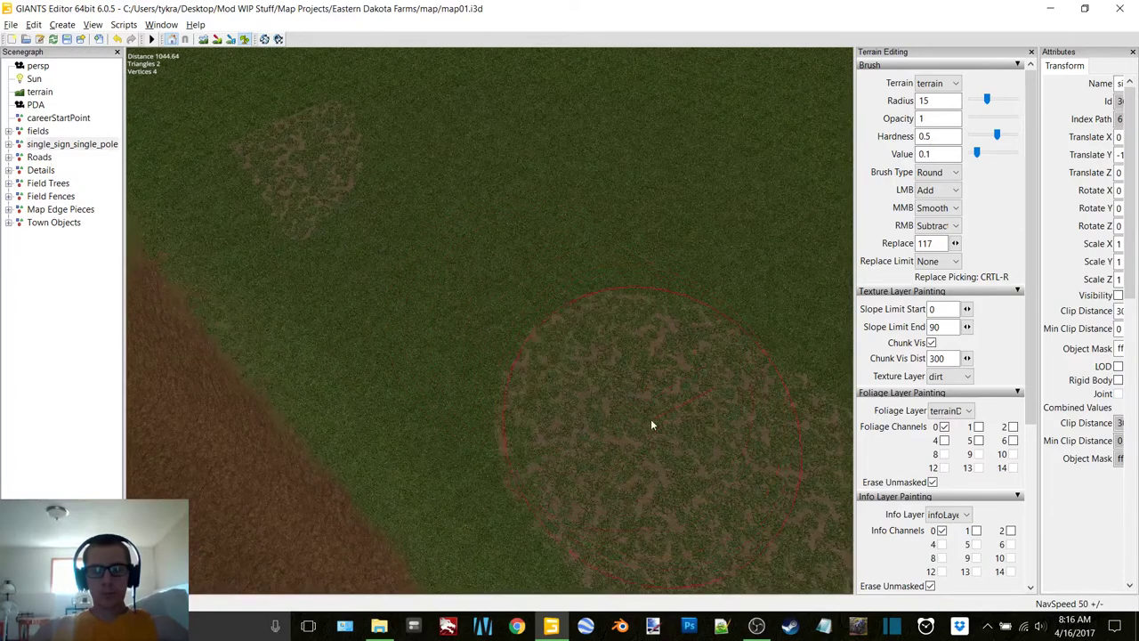
pyautogui.moveTo(650, 425)
pyautogui.mouseDown(button='right')
pyautogui.moveTo(508, 305)
pyautogui.moveTo(542, 325)
pyautogui.moveTo(514, 359)
pyautogui.mouseUp(button='right')
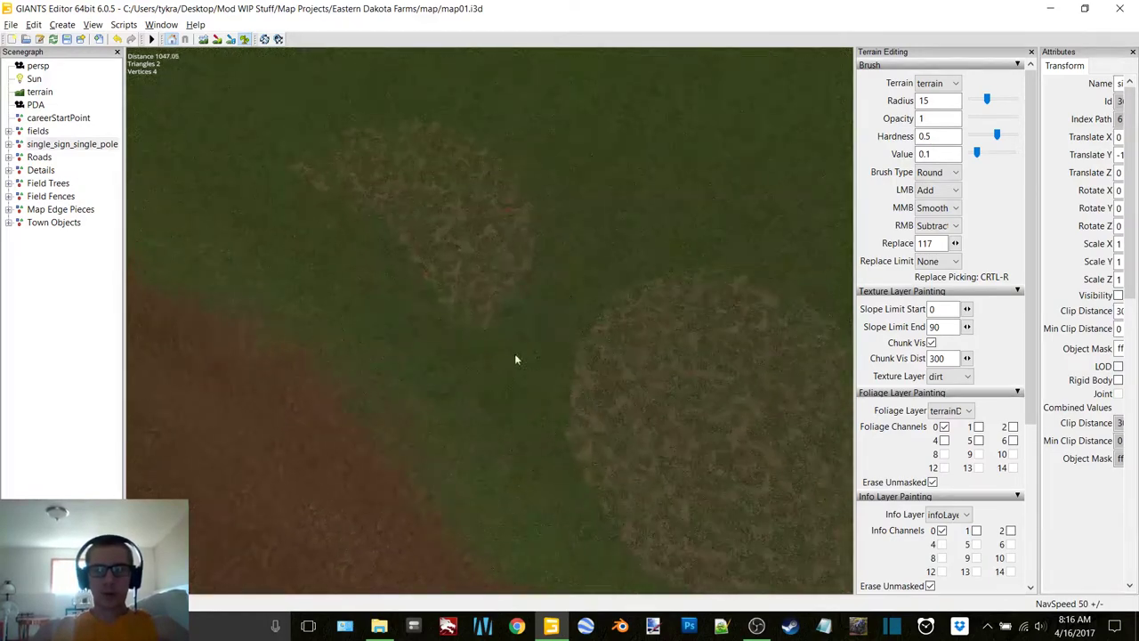
# Step: Join the strip to the separate patch and smooth its creek-side edge with two radius 15 terrainDetail strokes
pyautogui.keyDown('alt'); pyautogui.moveTo(514, 357); pyautogui.dragTo(597, 350); pyautogui.keyUp('alt')
pyautogui.moveTo(711, 382)
pyautogui.mouseDown()
pyautogui.moveTo(501, 255)
pyautogui.moveTo(501, 288)
pyautogui.mouseUp()
pyautogui.moveTo(501, 287)
pyautogui.mouseDown(button='right')
pyautogui.moveTo(543, 318)
pyautogui.moveTo(583, 328)
pyautogui.moveTo(642, 300)
pyautogui.mouseUp(button='right')
pyautogui.moveTo(643, 300); pyautogui.dragTo(550, 285)
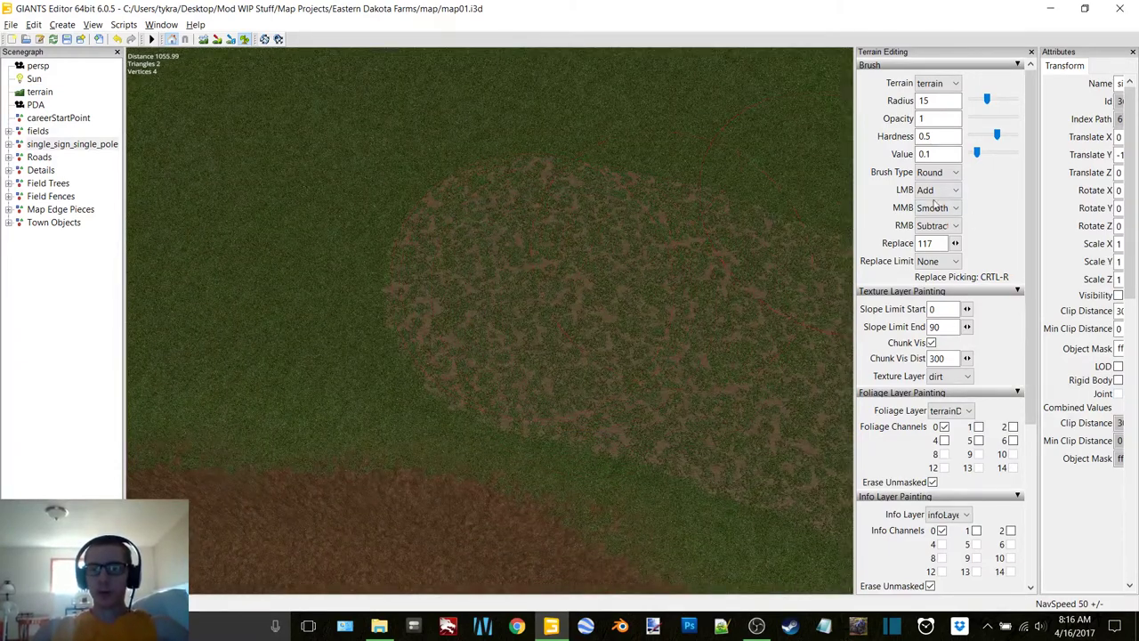
# Step: Select the grass foliage layer and erase the grass from the strip's rounded end with a radius 20 brush
pyautogui.click(965, 411)
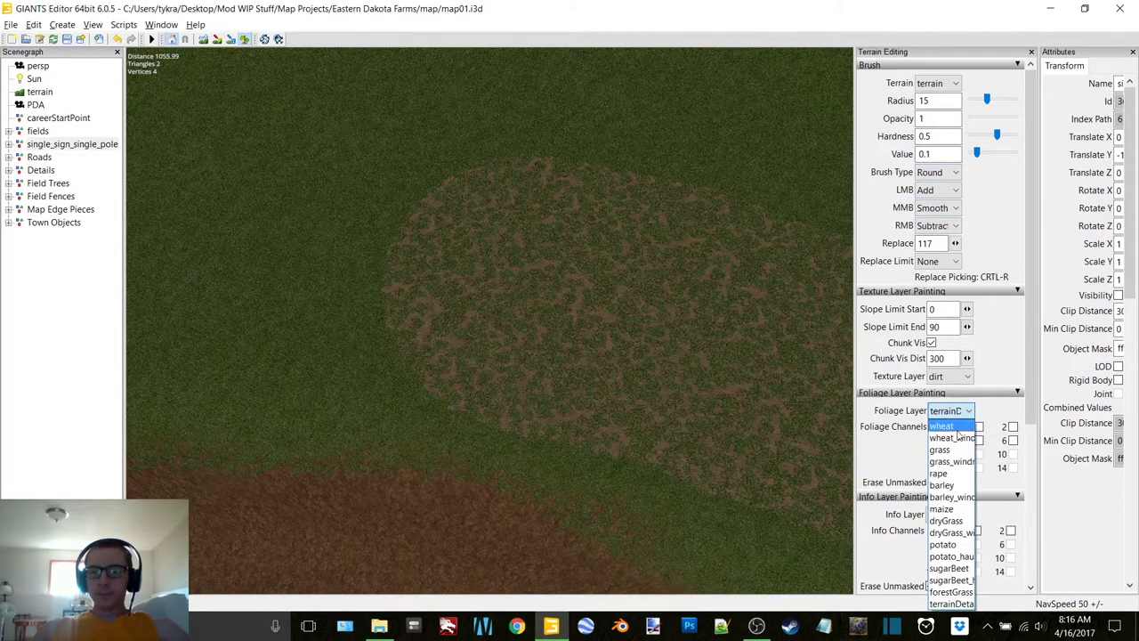
pyautogui.click(939, 450)
pyautogui.moveTo(943, 101); pyautogui.dragTo(900, 105)
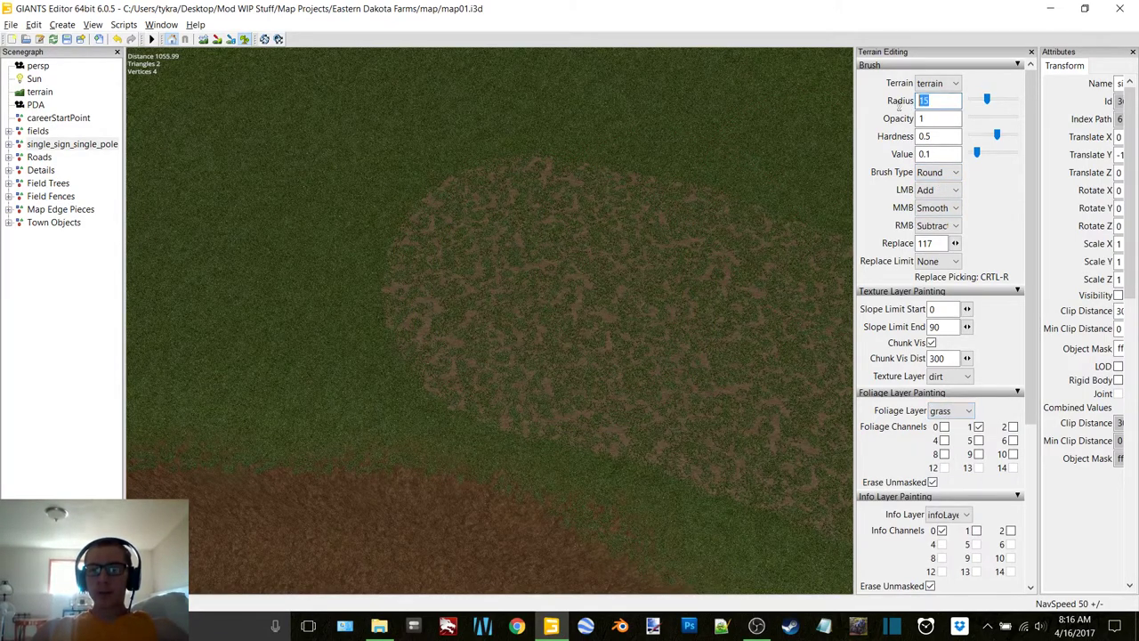
pyautogui.write('20')
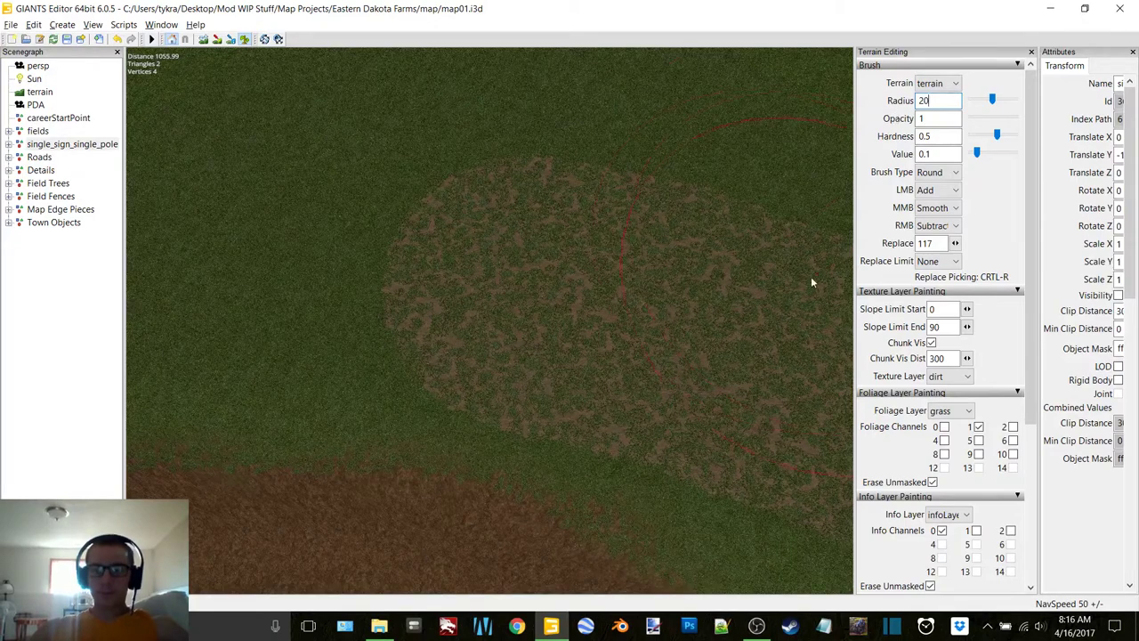
pyautogui.keyDown('alt'); pyautogui.moveTo(611, 258); pyautogui.dragTo(621, 257); pyautogui.keyUp('alt')
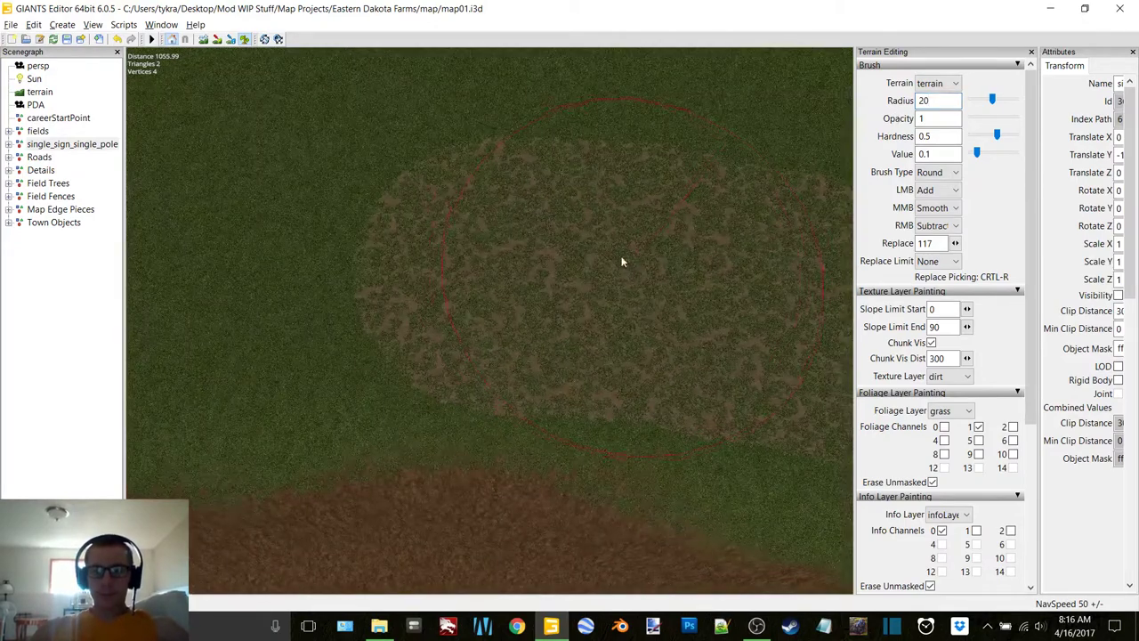
pyautogui.click(538, 239)
pyautogui.moveTo(537, 240); pyautogui.dragTo(775, 258)
# Step: Erase the grass foliage onward along the strip and into the first creek bend
pyautogui.keyDown('alt'); pyautogui.moveTo(775, 259); pyautogui.dragTo(656, 243, button='middle'); pyautogui.keyUp('alt')
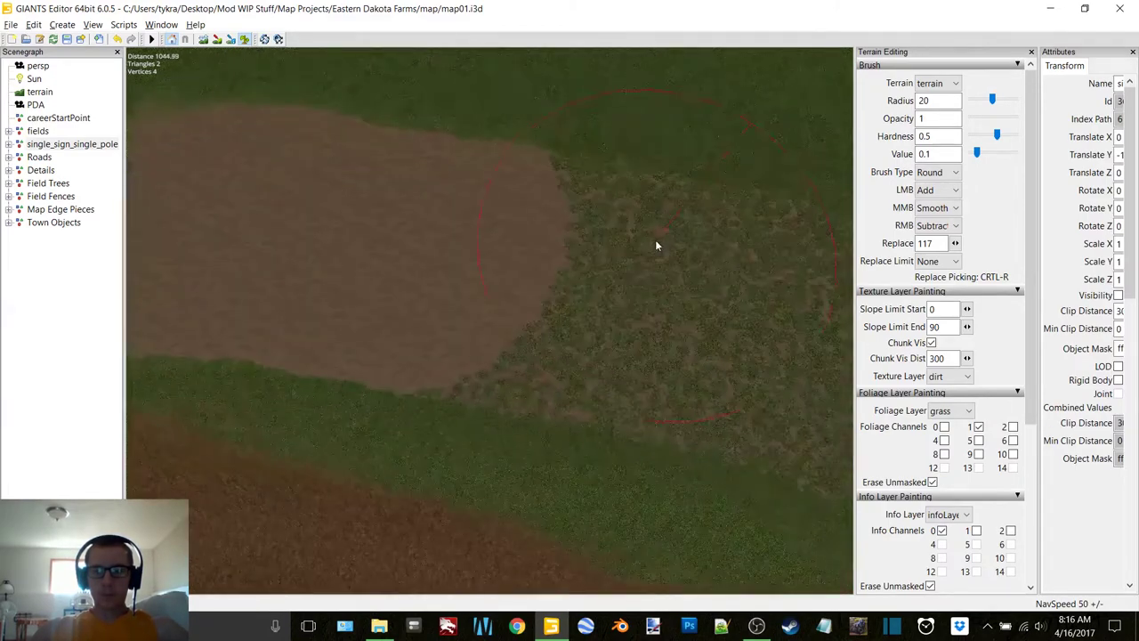
pyautogui.keyDown('alt'); pyautogui.moveTo(659, 245); pyautogui.dragTo(636, 242); pyautogui.keyUp('alt')
pyautogui.moveTo(434, 222)
pyautogui.mouseDown()
pyautogui.moveTo(611, 226)
pyautogui.moveTo(782, 252)
pyautogui.mouseUp()
pyautogui.moveTo(782, 251)
pyautogui.keyDown('alt'); pyautogui.mouseDown(button='middle')
pyautogui.moveTo(710, 230)
pyautogui.moveTo(591, 224)
pyautogui.mouseUp(button='middle'); pyautogui.keyUp('alt')
pyautogui.moveTo(587, 226); pyautogui.dragTo(627, 232)
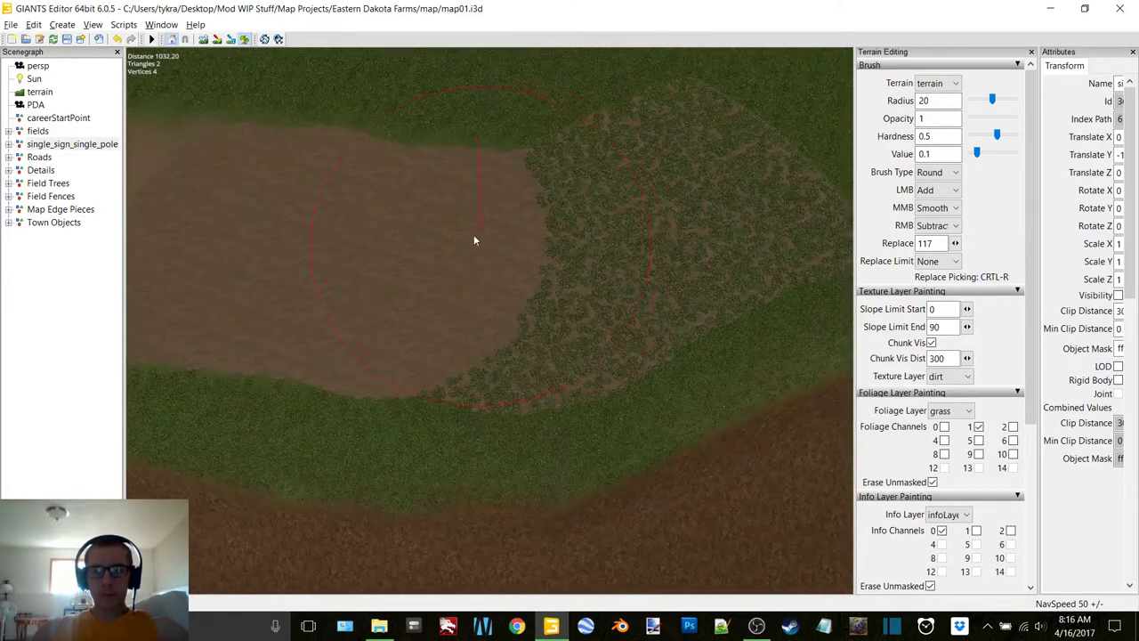
pyautogui.moveTo(460, 234)
pyautogui.mouseDown()
pyautogui.moveTo(535, 243)
pyautogui.moveTo(673, 173)
pyautogui.mouseUp()
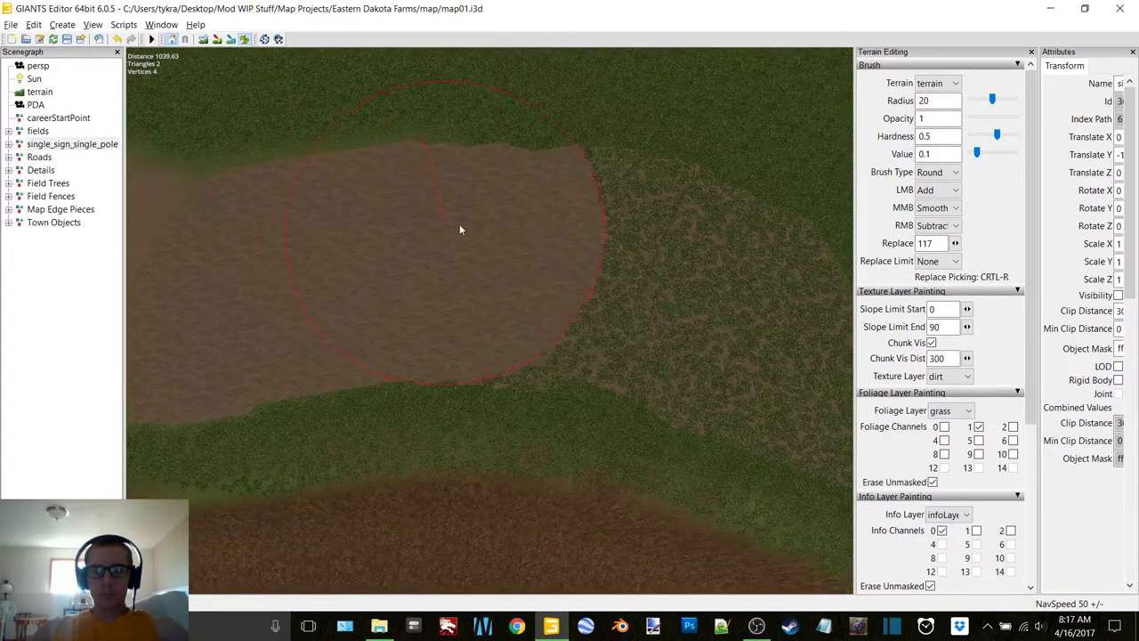
# Step: Clear the grass from the next stretch of strip beside the creek with four long radius 20 strokes
pyautogui.moveTo(459, 229)
pyautogui.mouseDown()
pyautogui.moveTo(579, 226)
pyautogui.moveTo(805, 306)
pyautogui.mouseUp()
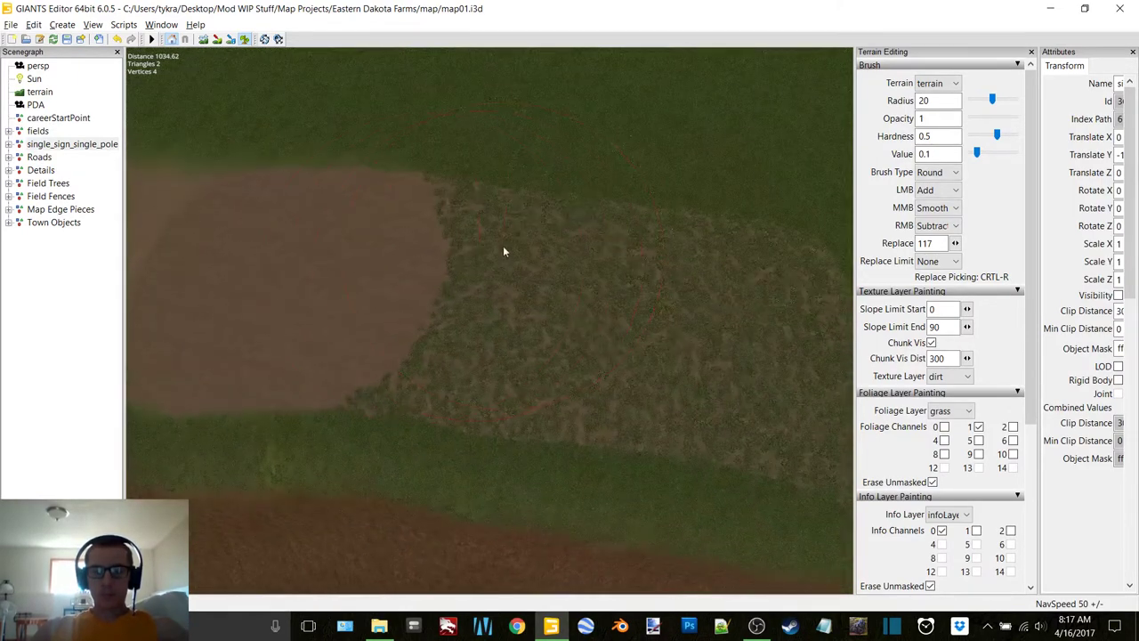
pyautogui.moveTo(353, 259)
pyautogui.mouseDown()
pyautogui.moveTo(422, 257)
pyautogui.moveTo(781, 319)
pyautogui.moveTo(691, 278)
pyautogui.moveTo(627, 273)
pyautogui.mouseUp()
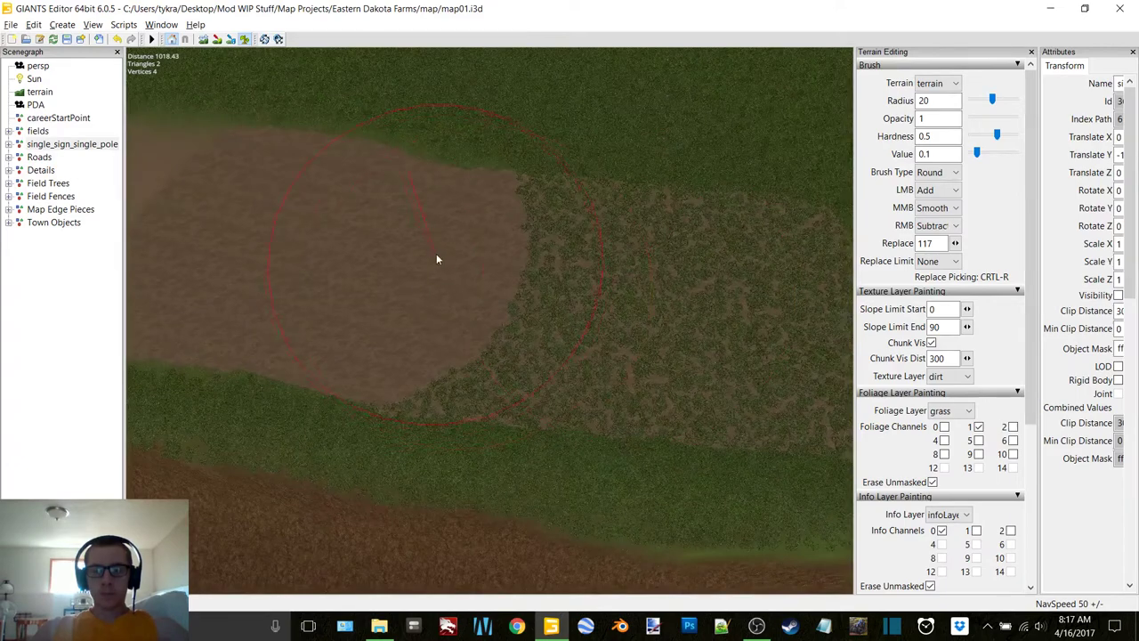
pyautogui.moveTo(436, 259)
pyautogui.mouseDown()
pyautogui.moveTo(506, 255)
pyautogui.moveTo(791, 285)
pyautogui.mouseUp()
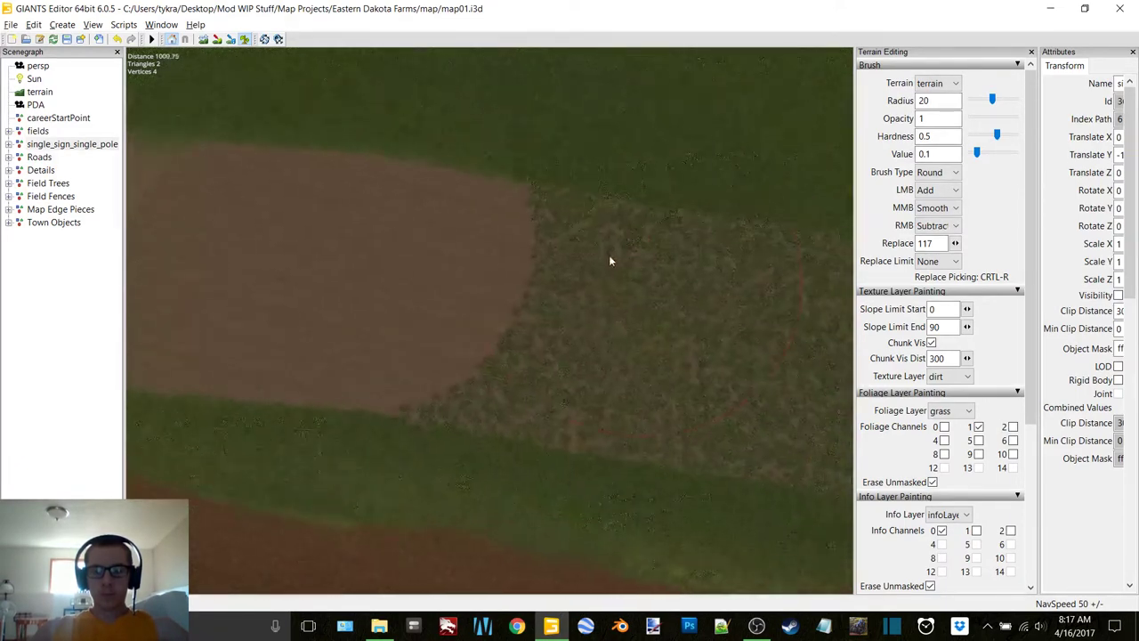
pyautogui.moveTo(418, 262)
pyautogui.mouseDown()
pyautogui.moveTo(816, 297)
pyautogui.moveTo(675, 284)
pyautogui.moveTo(807, 204)
pyautogui.moveTo(876, 142)
pyautogui.moveTo(830, 219)
pyautogui.moveTo(717, 232)
pyautogui.mouseUp()
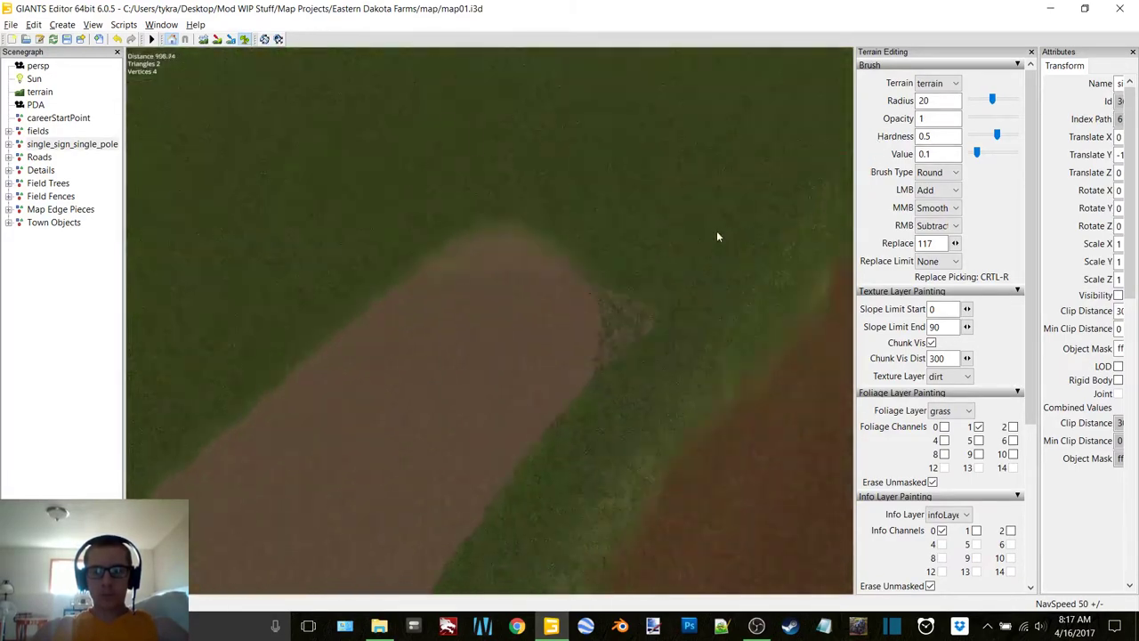
# Step: Follow the strip around its sharp turn and erase the grass with two radius 20 strokes
pyautogui.keyDown('alt'); pyautogui.moveTo(717, 236); pyautogui.dragTo(656, 260, button='middle'); pyautogui.keyUp('alt')
pyautogui.keyDown('alt'); pyautogui.moveTo(655, 261); pyautogui.dragTo(546, 257); pyautogui.keyUp('alt')
pyautogui.keyDown('alt'); pyautogui.moveTo(551, 247); pyautogui.dragTo(511, 258, button='middle'); pyautogui.keyUp('alt')
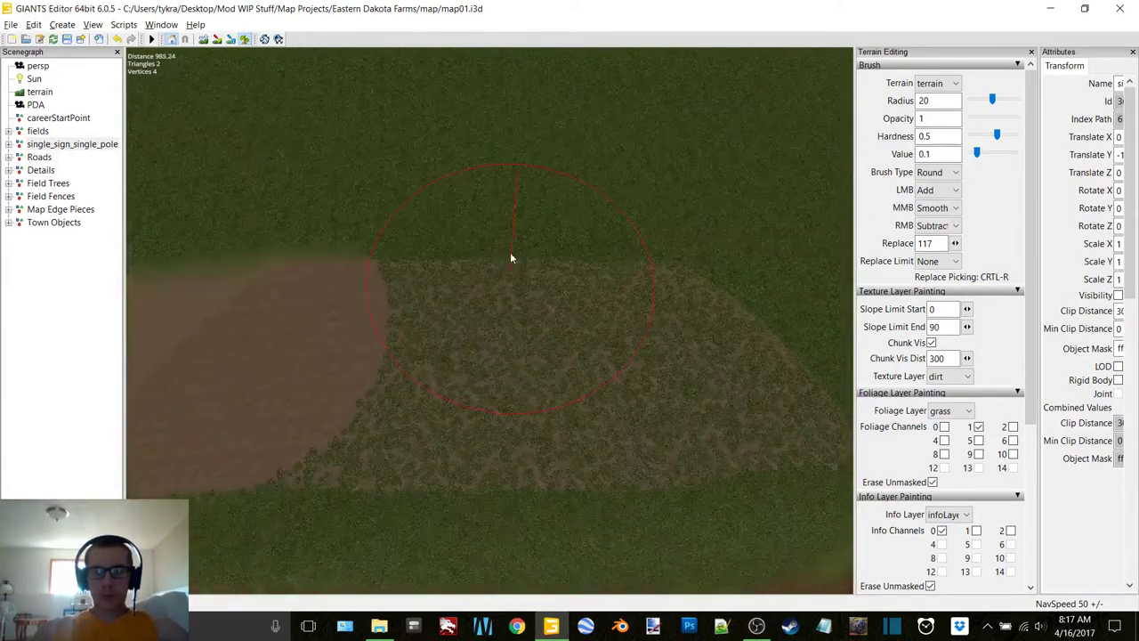
pyautogui.moveTo(333, 328)
pyautogui.mouseDown()
pyautogui.moveTo(568, 335)
pyautogui.moveTo(676, 330)
pyautogui.moveTo(743, 310)
pyautogui.mouseUp()
pyautogui.scroll(1, 622, 260)
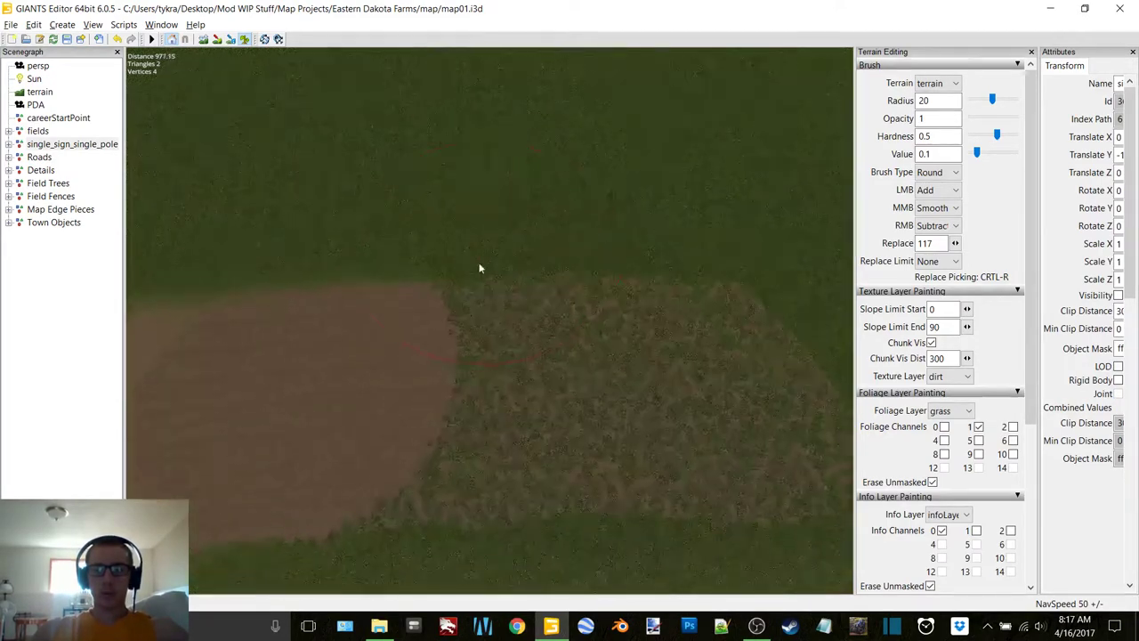
pyautogui.moveTo(323, 308)
pyautogui.mouseDown()
pyautogui.moveTo(539, 300)
pyautogui.moveTo(691, 315)
pyautogui.mouseUp()
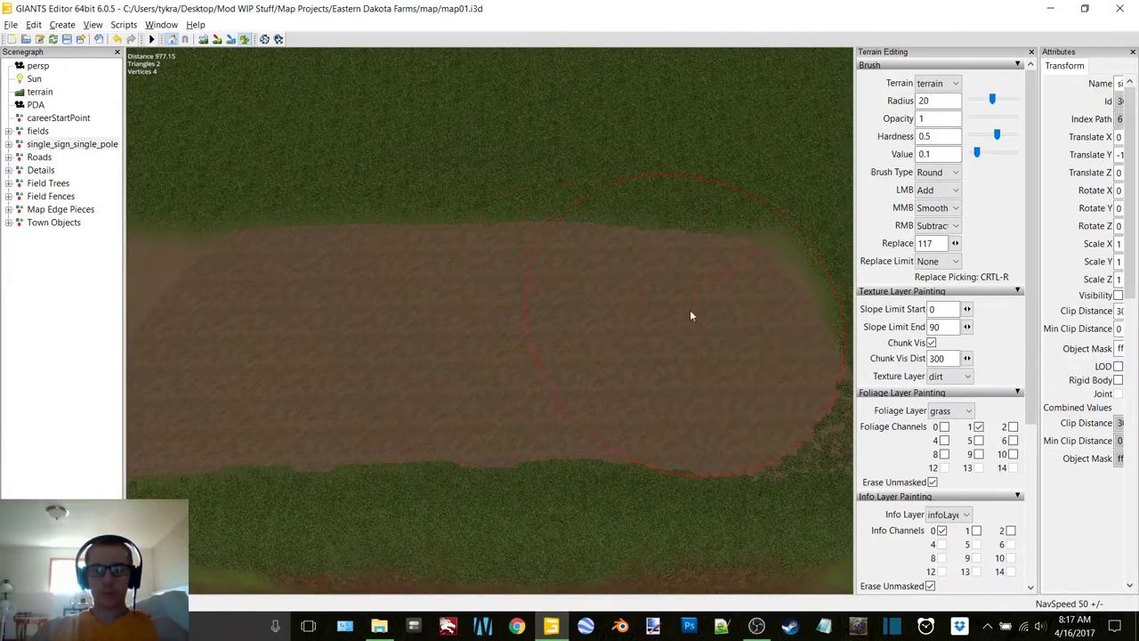
# Step: Continue clearing the grass along the strip beyond the turn, keeping parallel to the creek bank
pyautogui.moveTo(690, 311); pyautogui.dragTo(702, 306, button='right')
pyautogui.moveTo(702, 306)
pyautogui.keyDown('alt'); pyautogui.mouseDown(button='middle')
pyautogui.moveTo(565, 299)
pyautogui.moveTo(518, 283)
pyautogui.mouseUp(button='middle'); pyautogui.keyUp('alt')
pyautogui.moveTo(518, 283)
pyautogui.keyDown('alt'); pyautogui.mouseDown()
pyautogui.moveTo(544, 288)
pyautogui.moveTo(535, 285)
pyautogui.mouseUp(); pyautogui.keyUp('alt')
pyautogui.moveTo(387, 297); pyautogui.dragTo(745, 282)
pyautogui.hotkey('ctrl', 'z')
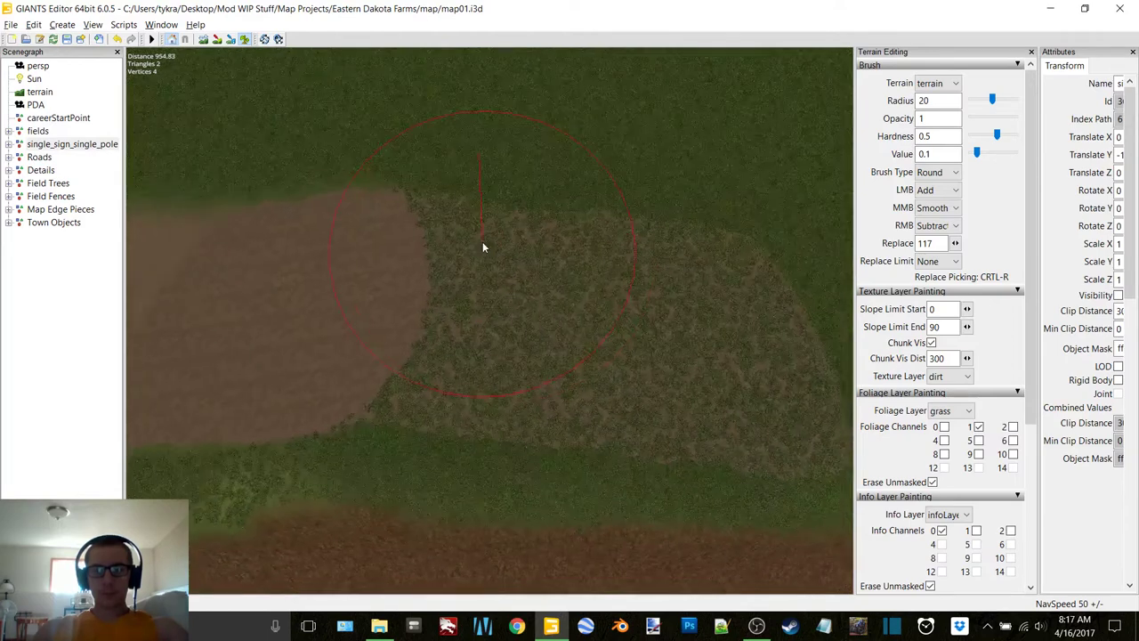
pyautogui.moveTo(325, 295)
pyautogui.mouseDown()
pyautogui.moveTo(308, 299)
pyautogui.moveTo(371, 282)
pyautogui.moveTo(686, 311)
pyautogui.mouseUp()
pyautogui.hotkey('ctrl', 'z')
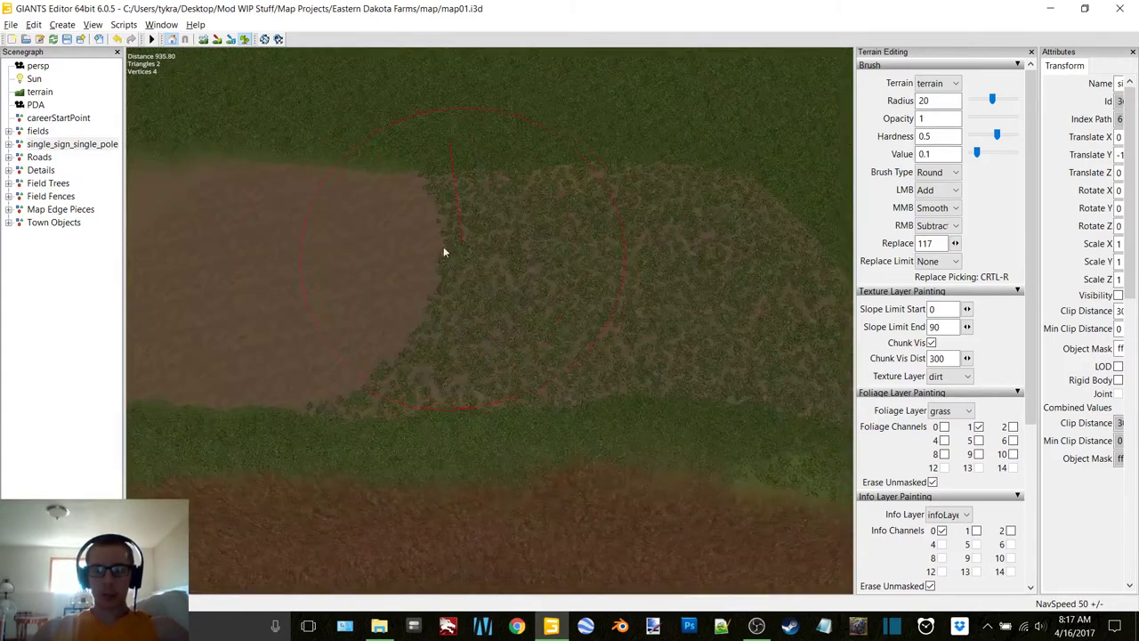
# Step: Erase the remaining grass from the narrow strip up to where it widens into the larger patch
pyautogui.moveTo(350, 257)
pyautogui.mouseDown()
pyautogui.moveTo(596, 237)
pyautogui.moveTo(754, 260)
pyautogui.mouseUp()
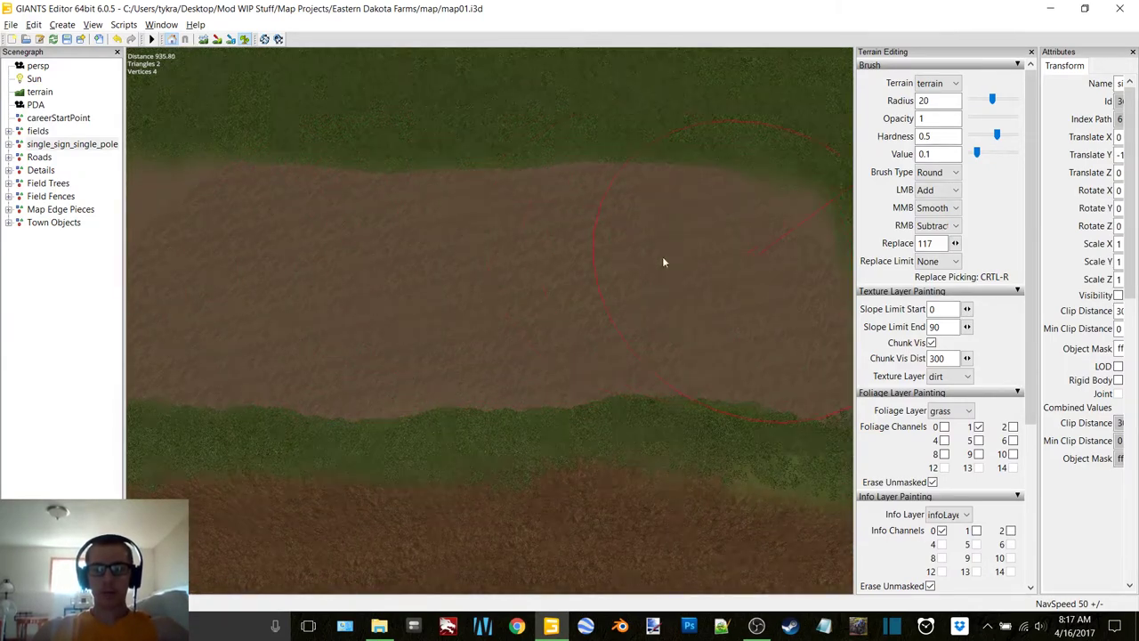
pyautogui.keyDown('alt'); pyautogui.moveTo(662, 258); pyautogui.dragTo(532, 267, button='middle'); pyautogui.keyUp('alt')
pyautogui.moveTo(399, 309); pyautogui.dragTo(684, 350)
# Step: Reduce the brush radius to 13.25 and erase the grass along the wide patch's creek-side edge in four strokes
pyautogui.keyDown('alt'); pyautogui.moveTo(614, 323); pyautogui.dragTo(516, 289, button='middle'); pyautogui.keyUp('alt')
pyautogui.scroll(-7, 334, 265)
pyautogui.keyDown('ctrl'); pyautogui.scroll(-6, 317, 264); pyautogui.keyUp('ctrl')
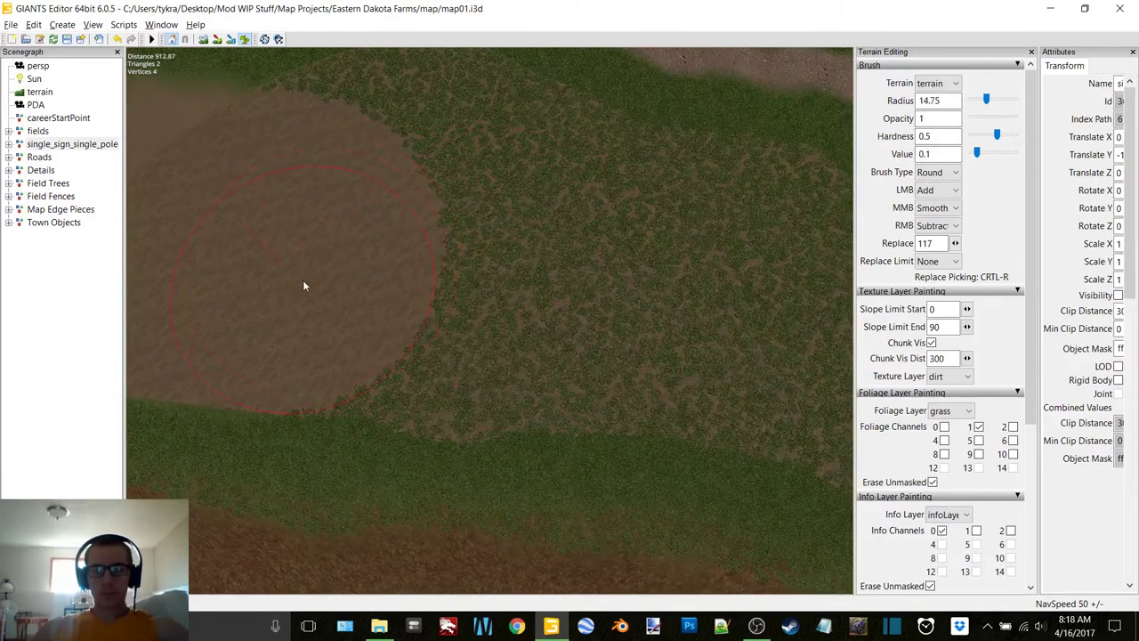
pyautogui.moveTo(300, 299)
pyautogui.mouseDown()
pyautogui.moveTo(455, 321)
pyautogui.moveTo(641, 314)
pyautogui.moveTo(750, 338)
pyautogui.mouseUp()
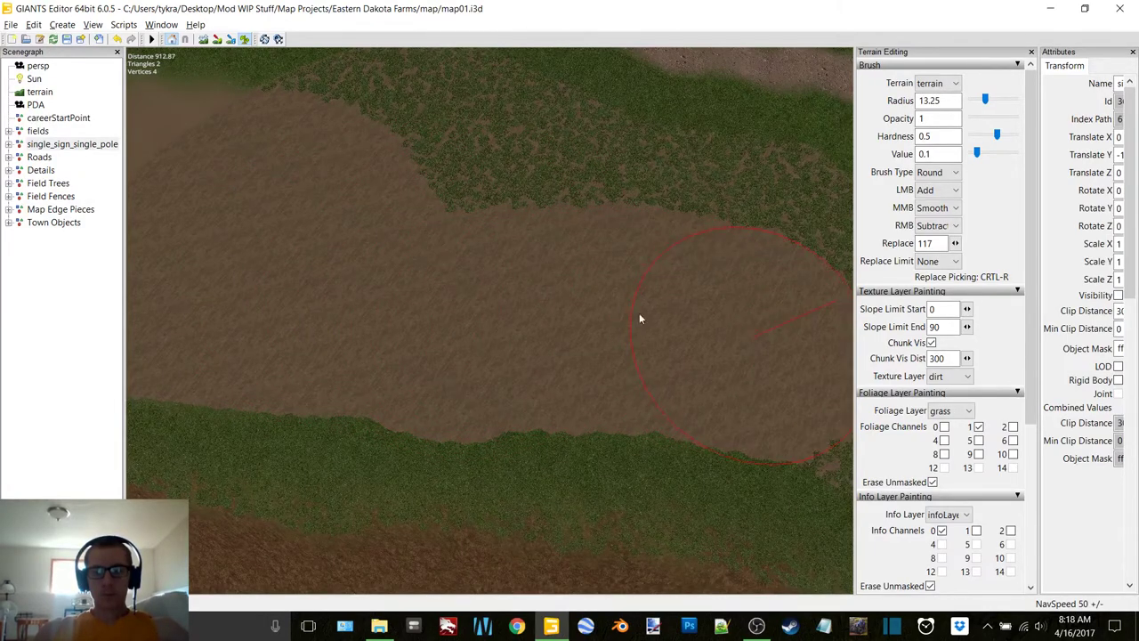
pyautogui.keyDown('alt'); pyautogui.moveTo(638, 314); pyautogui.dragTo(532, 290, button='middle'); pyautogui.keyUp('alt')
pyautogui.moveTo(410, 271); pyautogui.dragTo(728, 327)
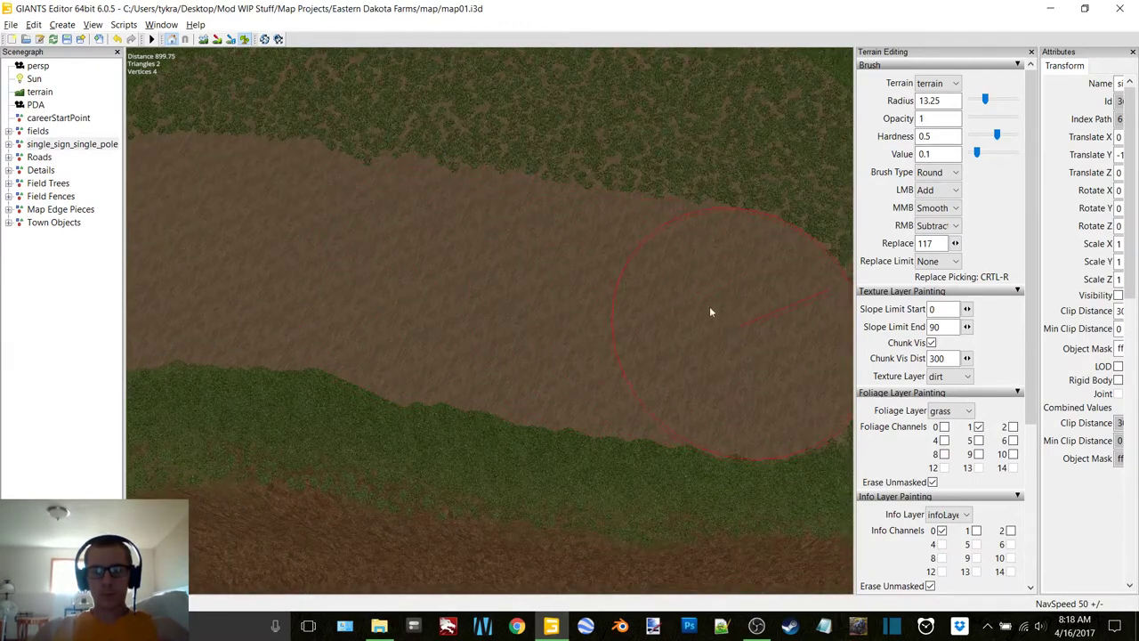
pyautogui.moveTo(331, 303)
pyautogui.mouseDown()
pyautogui.moveTo(379, 297)
pyautogui.moveTo(733, 350)
pyautogui.mouseUp()
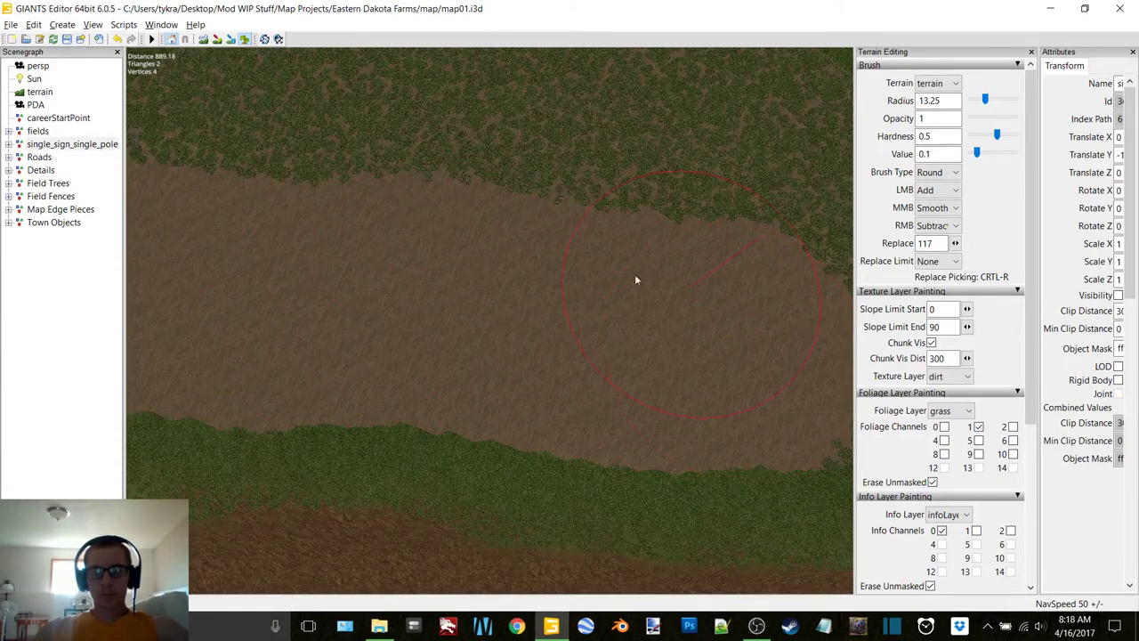
pyautogui.moveTo(480, 338); pyautogui.dragTo(711, 337)
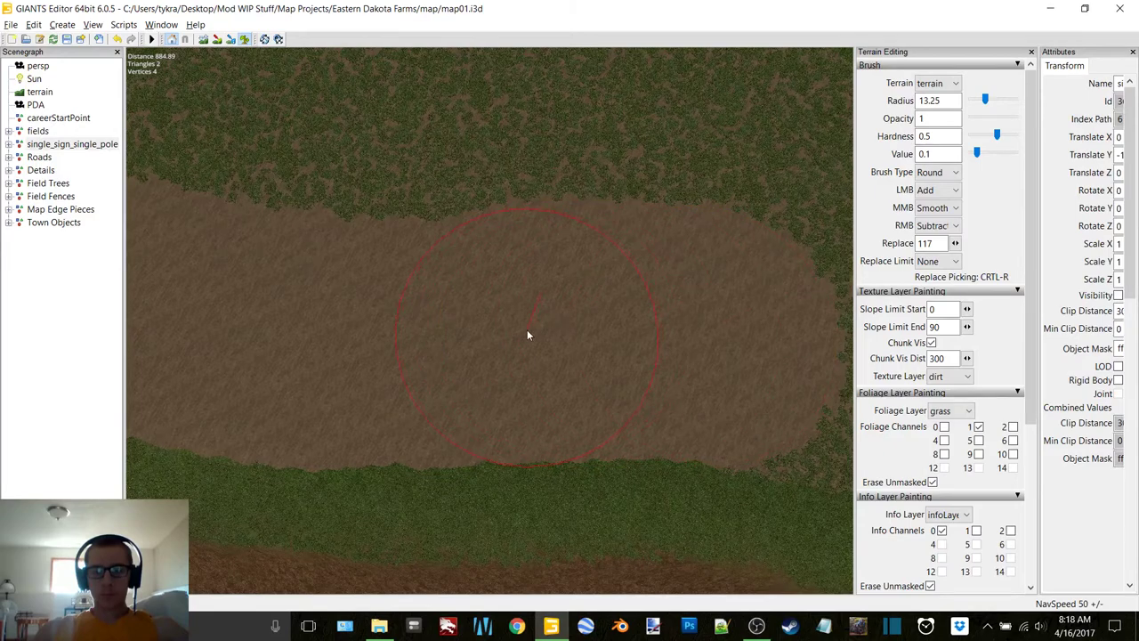
# Step: Carry the radius 13.25 grass erasing around the wide patch's creek-side bend and along the next stretch
pyautogui.moveTo(523, 325)
pyautogui.keyDown('alt'); pyautogui.mouseDown()
pyautogui.moveTo(496, 269)
pyautogui.moveTo(601, 242)
pyautogui.mouseUp(); pyautogui.keyUp('alt')
pyautogui.moveTo(602, 242)
pyautogui.keyDown('alt'); pyautogui.mouseDown(button='middle')
pyautogui.moveTo(466, 306)
pyautogui.moveTo(435, 305)
pyautogui.mouseUp(button='middle'); pyautogui.keyUp('alt')
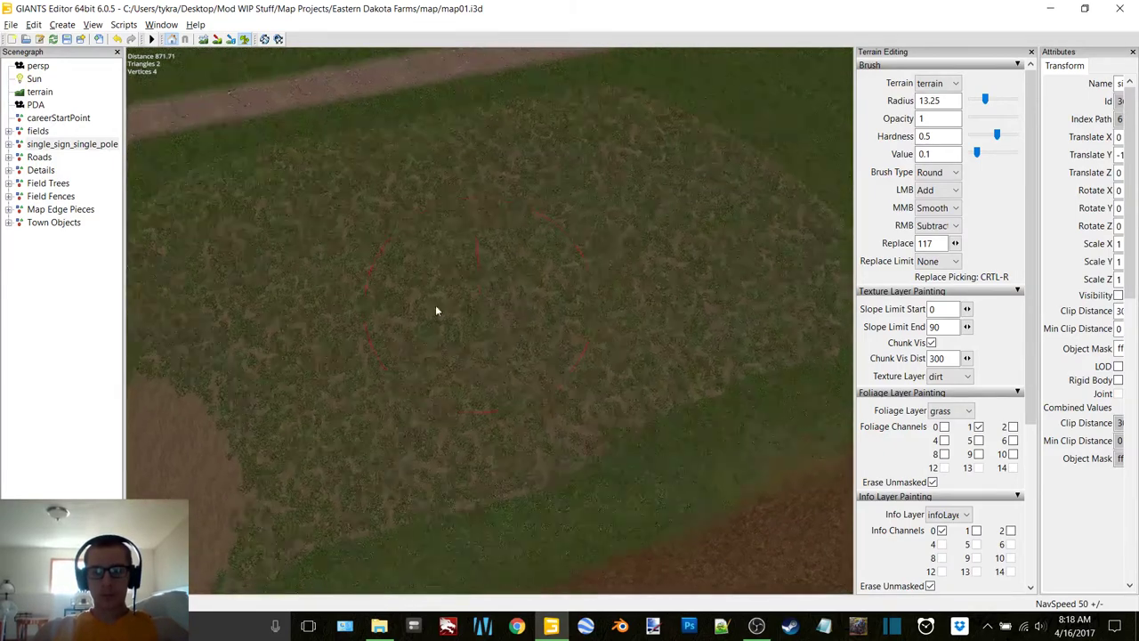
pyautogui.moveTo(436, 310); pyautogui.dragTo(259, 339, button='right')
pyautogui.moveTo(204, 358)
pyautogui.mouseDown()
pyautogui.moveTo(323, 335)
pyautogui.moveTo(561, 344)
pyautogui.moveTo(652, 321)
pyautogui.moveTo(771, 320)
pyautogui.mouseUp()
pyautogui.keyDown('alt'); pyautogui.moveTo(612, 312); pyautogui.dragTo(491, 307, button='middle'); pyautogui.keyUp('alt')
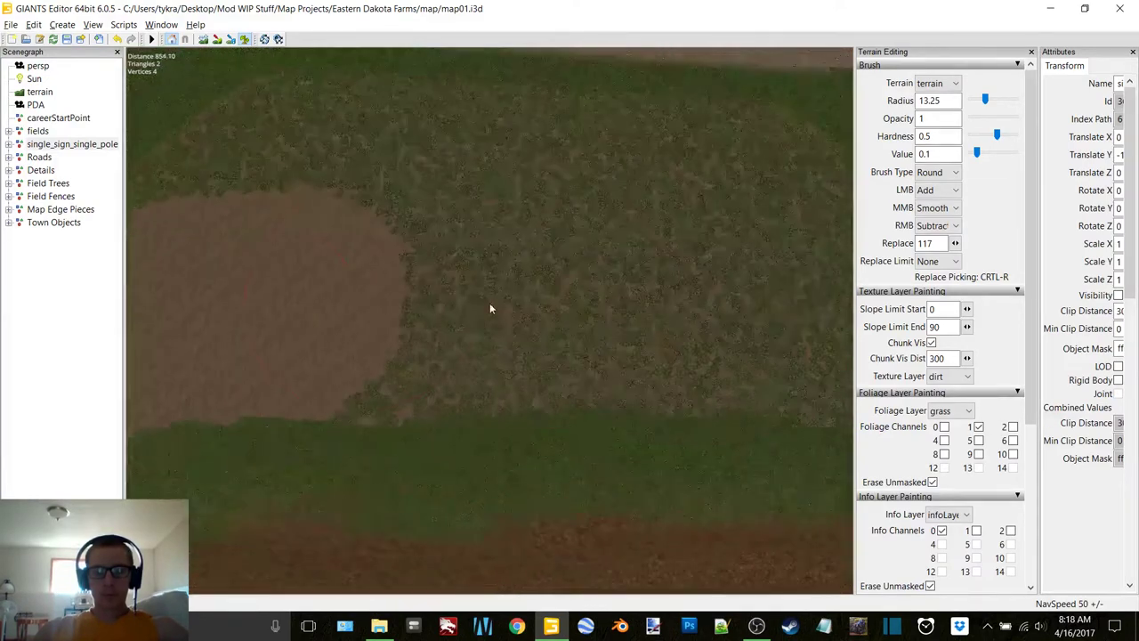
pyautogui.moveTo(331, 304)
pyautogui.mouseDown()
pyautogui.moveTo(665, 298)
pyautogui.moveTo(773, 308)
pyautogui.mouseUp()
pyautogui.hotkey('ctrl', 'z')
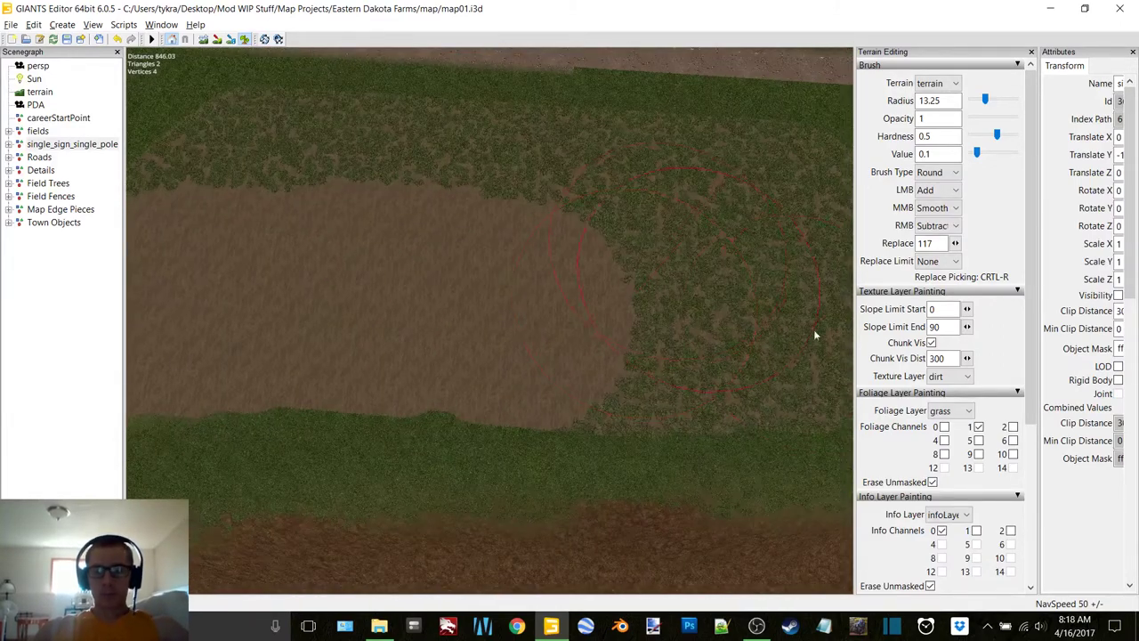
# Step: Switch to the terrainDetail layer and fill the small notch in the field's creek-side edge
pyautogui.click(947, 411)
pyautogui.click(950, 602)
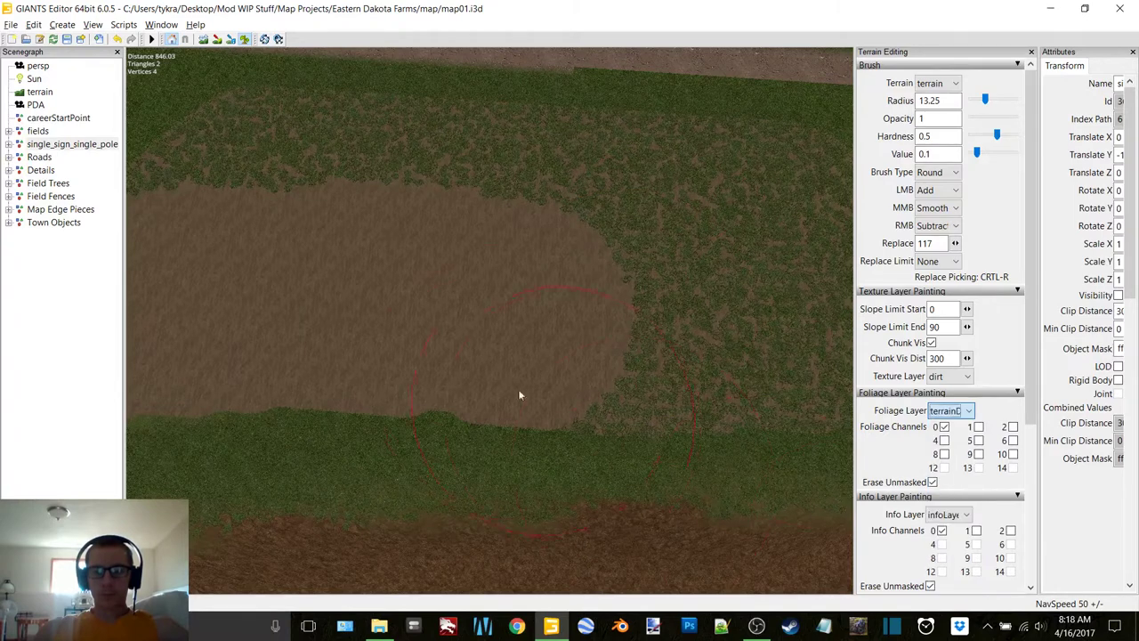
pyautogui.click(422, 280)
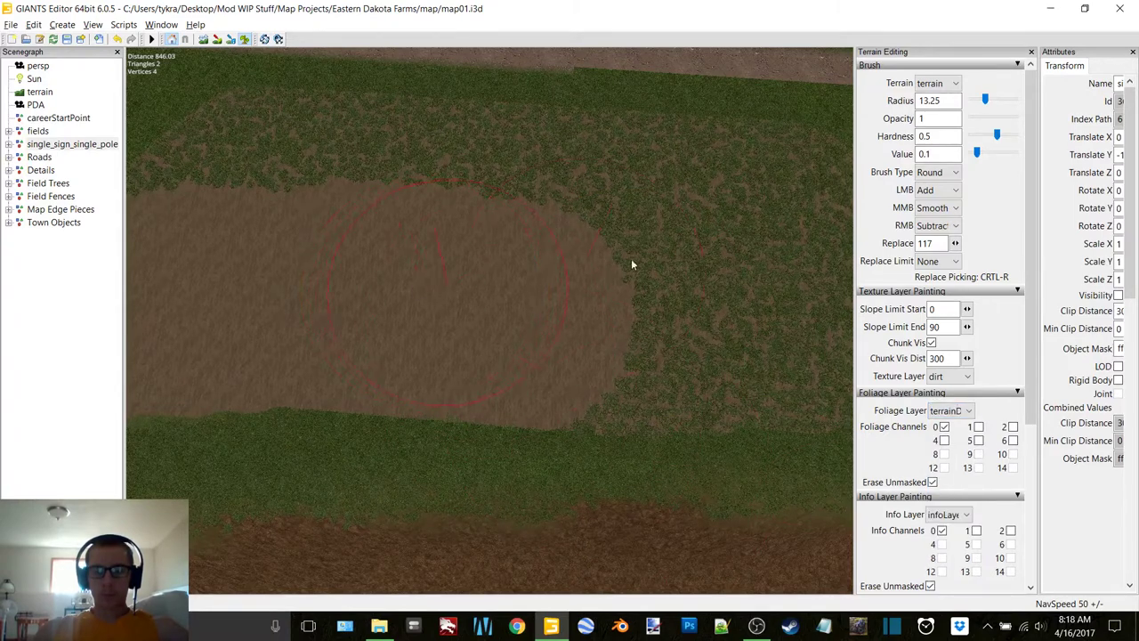
# Step: Return to the grass layer and erase the grass along the creek-side edge toward the field's far end
pyautogui.click(956, 413)
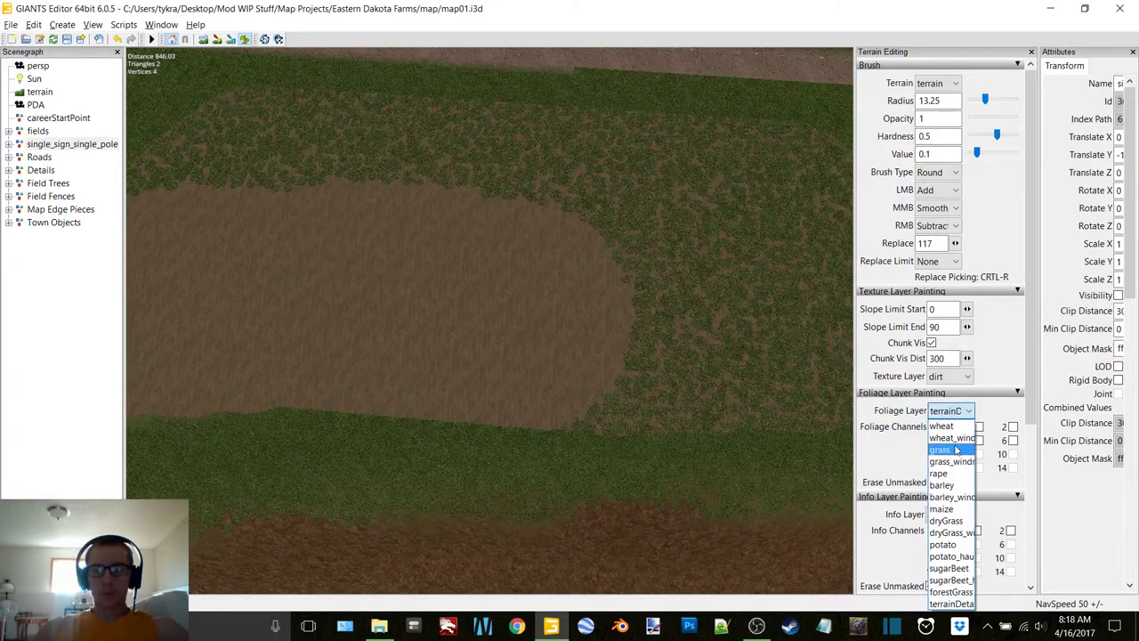
pyautogui.click(946, 449)
pyautogui.moveTo(640, 341); pyautogui.dragTo(574, 336)
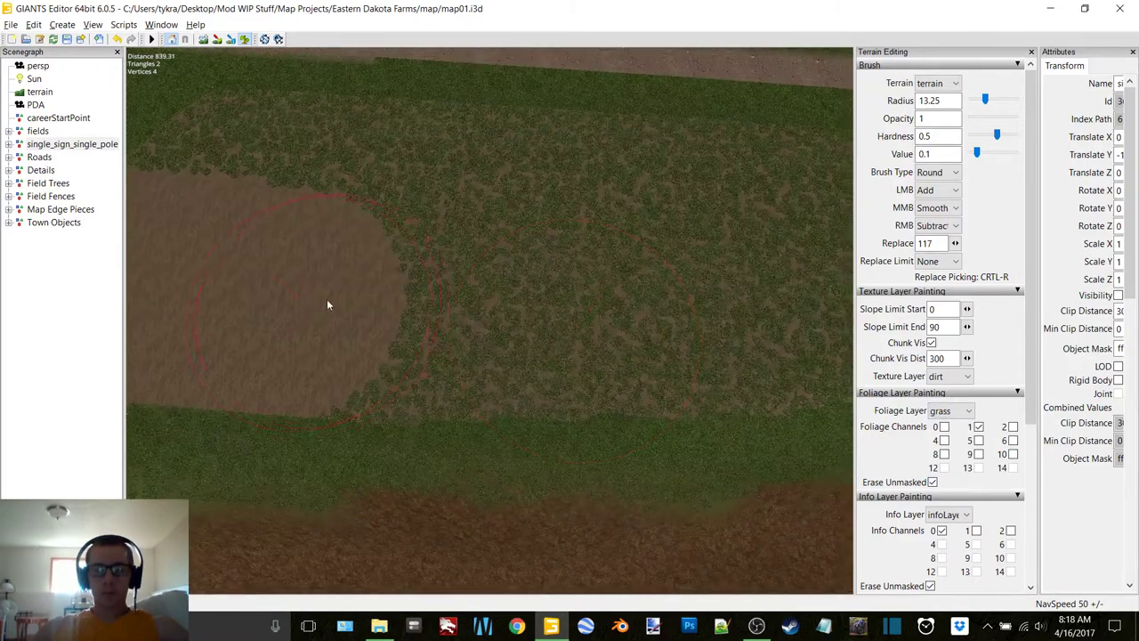
pyautogui.moveTo(326, 306); pyautogui.dragTo(739, 298, button='right')
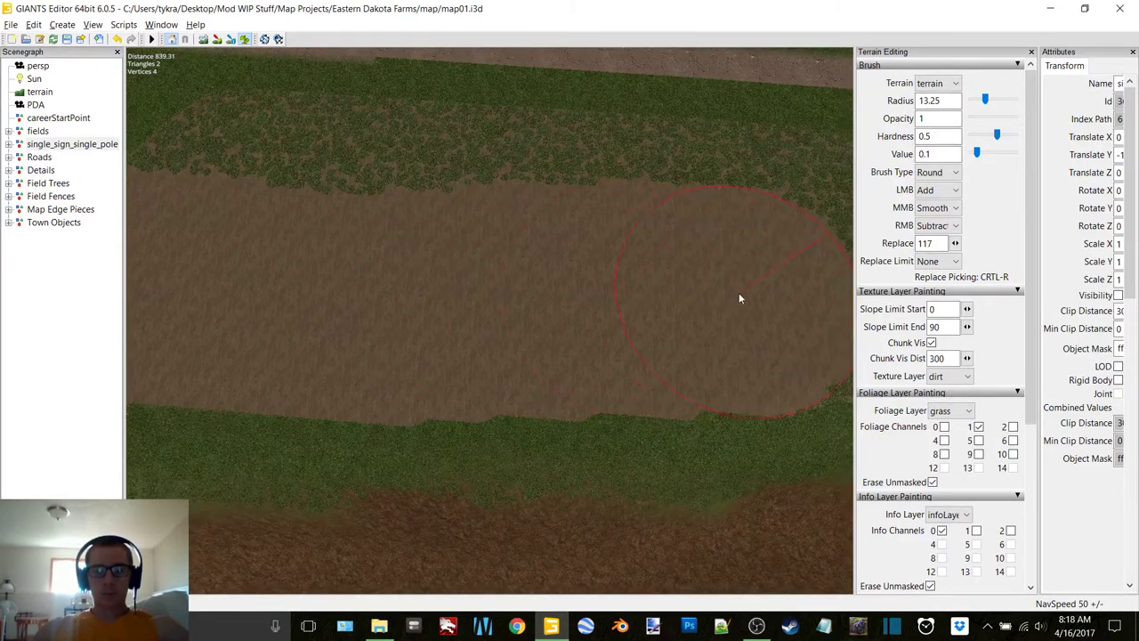
pyautogui.moveTo(739, 294)
pyautogui.keyDown('alt'); pyautogui.mouseDown(button='middle')
pyautogui.moveTo(559, 327)
pyautogui.moveTo(451, 321)
pyautogui.mouseUp(button='middle'); pyautogui.keyUp('alt')
pyautogui.moveTo(429, 316)
pyautogui.mouseDown(button='right')
pyautogui.moveTo(578, 304)
pyautogui.moveTo(755, 340)
pyautogui.mouseUp(button='right')
# Step: Reduce the brush radius to 11.75 and clear the grass around the field's rounded far end up to the road side
pyautogui.scroll(-3, 579, 305)
pyautogui.hotkey('ctrl', 'z')
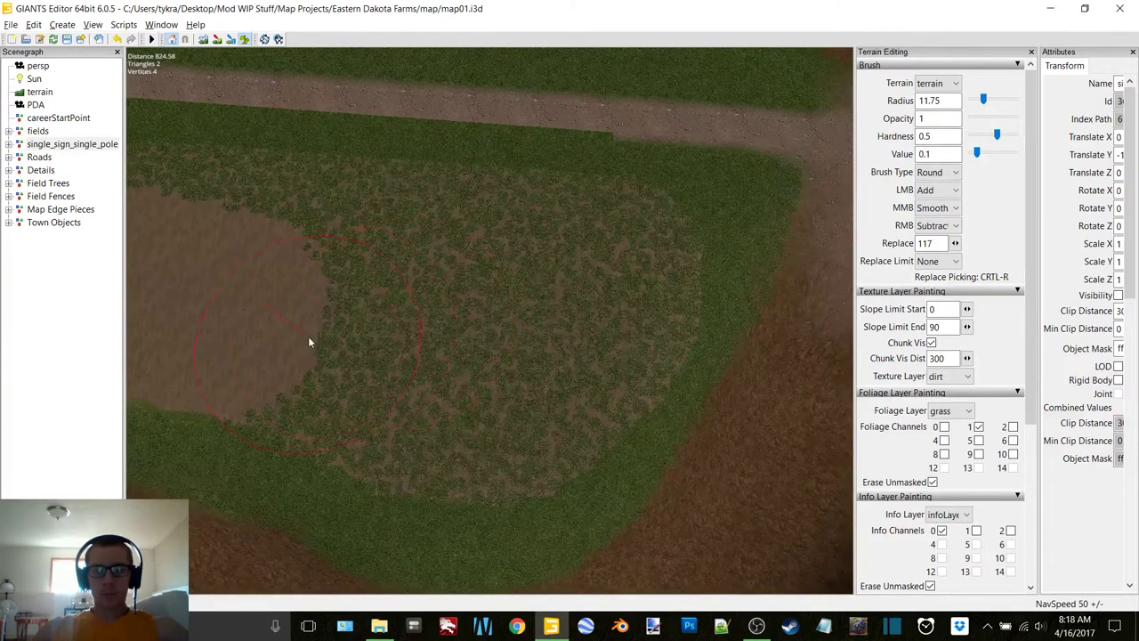
pyautogui.moveTo(309, 341)
pyautogui.mouseDown(button='right')
pyautogui.moveTo(303, 333)
pyautogui.moveTo(435, 383)
pyautogui.moveTo(496, 392)
pyautogui.moveTo(557, 348)
pyautogui.moveTo(608, 268)
pyautogui.mouseUp(button='right')
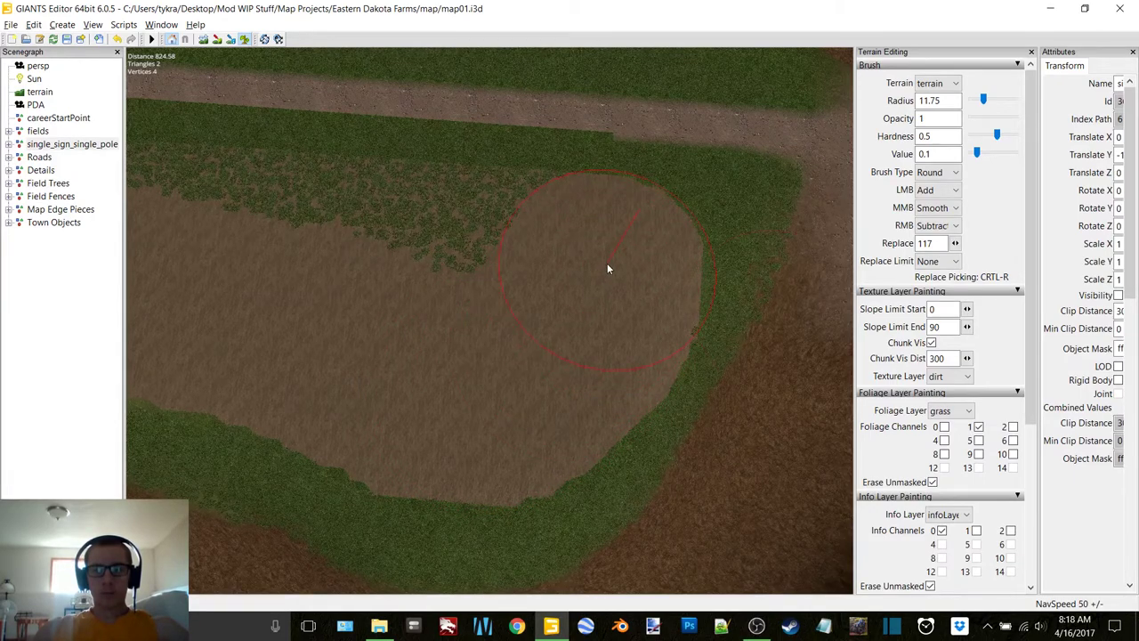
# Step: Switch to a square brush and erase the grass where the rounded far end meets the straight road-side edge
pyautogui.click(949, 177)
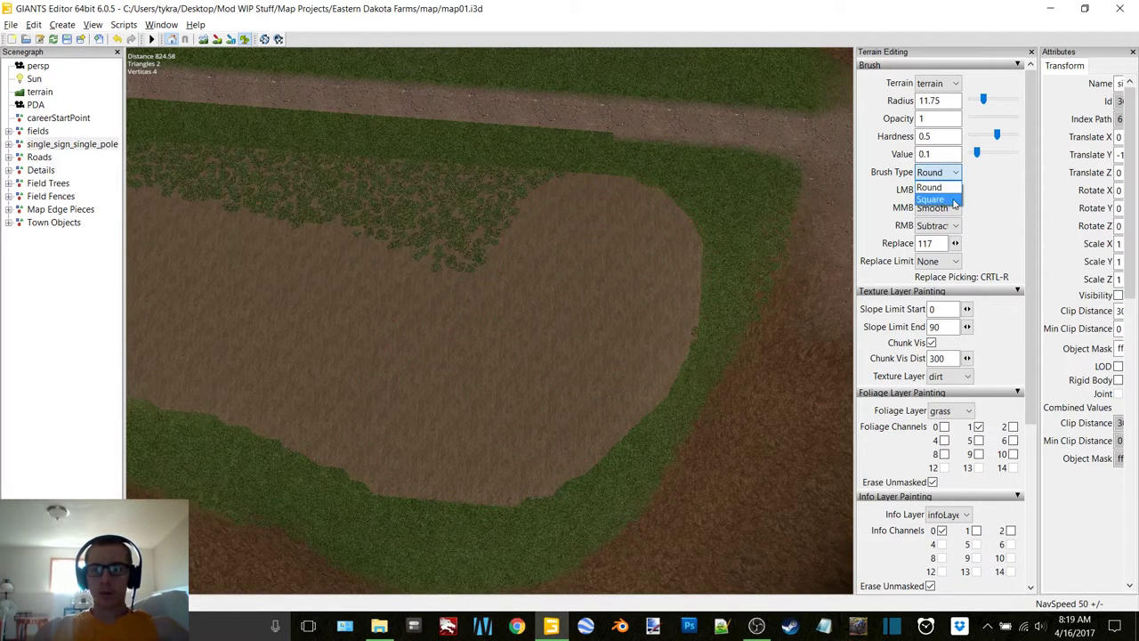
pyautogui.click(952, 199)
pyautogui.keyDown('alt'); pyautogui.moveTo(556, 216); pyautogui.dragTo(552, 241, button='middle'); pyautogui.keyUp('alt')
pyautogui.keyDown('alt'); pyautogui.moveTo(552, 240); pyautogui.dragTo(147, 238); pyautogui.keyUp('alt')
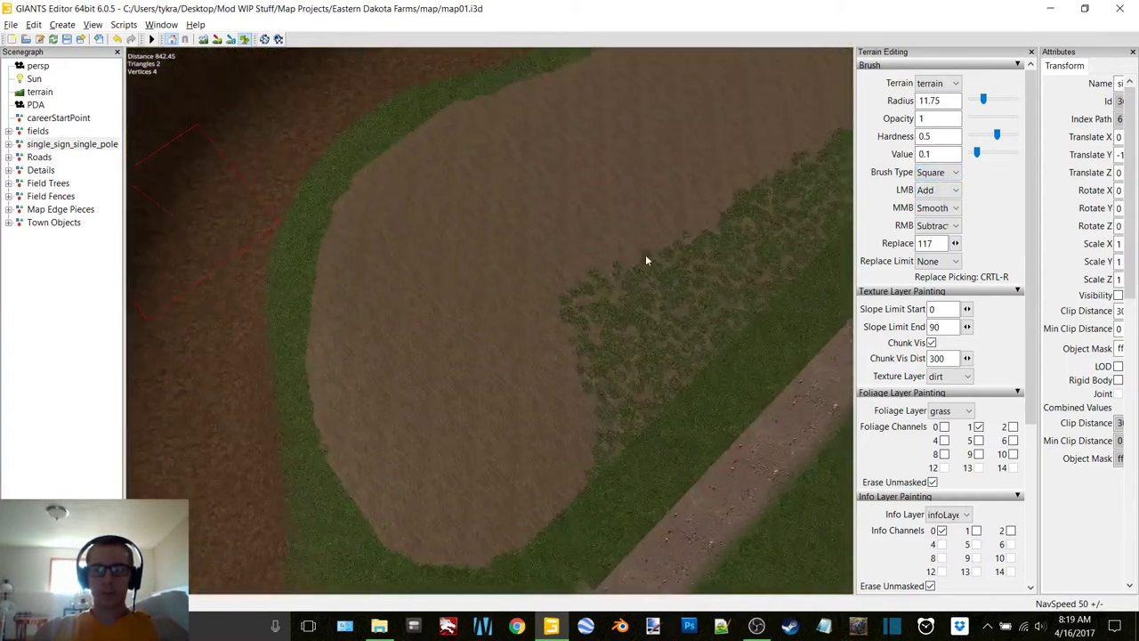
pyautogui.keyDown('alt'); pyautogui.moveTo(645, 255); pyautogui.dragTo(600, 256, button='middle'); pyautogui.keyUp('alt')
pyautogui.keyDown('alt'); pyautogui.moveTo(601, 256); pyautogui.dragTo(478, 253); pyautogui.keyUp('alt')
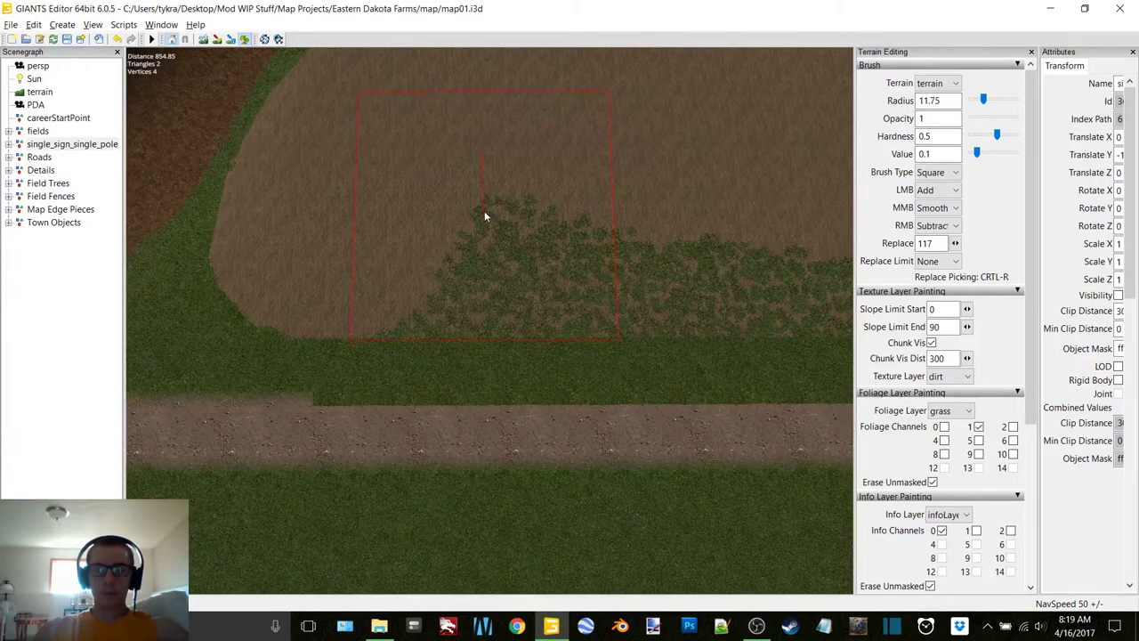
pyautogui.rightClick(486, 213)
# Step: Erase the next stretch of grass along the straight road-side edge with the radius 11.75 square brush
pyautogui.keyDown('alt'); pyautogui.moveTo(586, 233); pyautogui.dragTo(502, 259, button='middle'); pyautogui.keyUp('alt')
pyautogui.scroll(1, 539, 238)
pyautogui.rightClick(469, 244)
pyautogui.rightClick(505, 243)
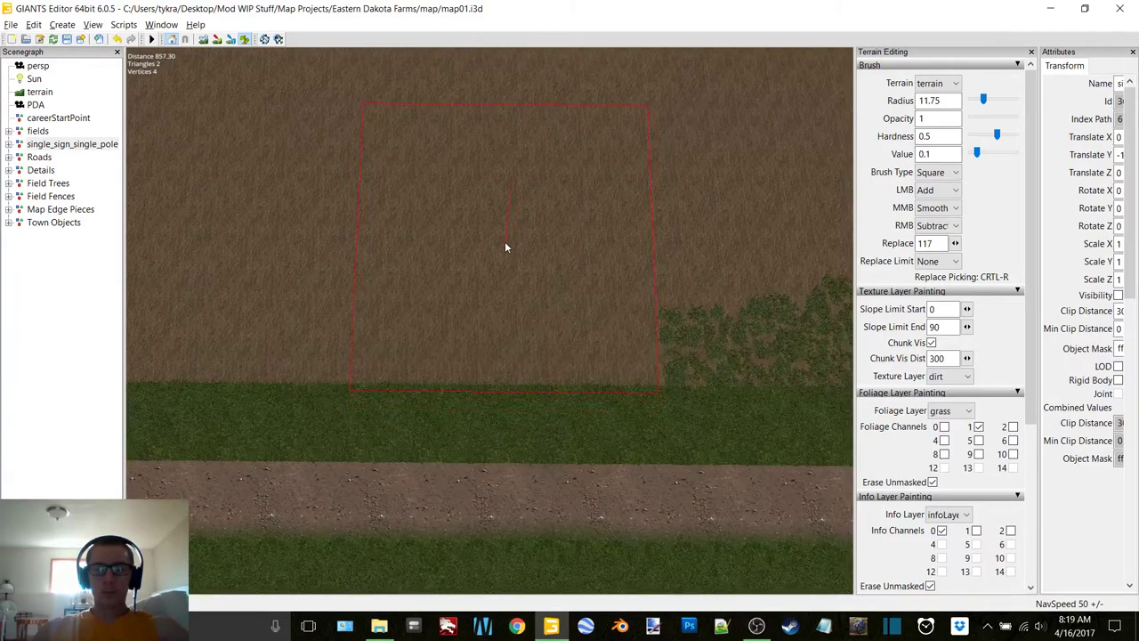
pyautogui.rightClick(761, 244)
pyautogui.keyDown('alt'); pyautogui.moveTo(630, 259); pyautogui.dragTo(514, 264, button='middle'); pyautogui.keyUp('alt')
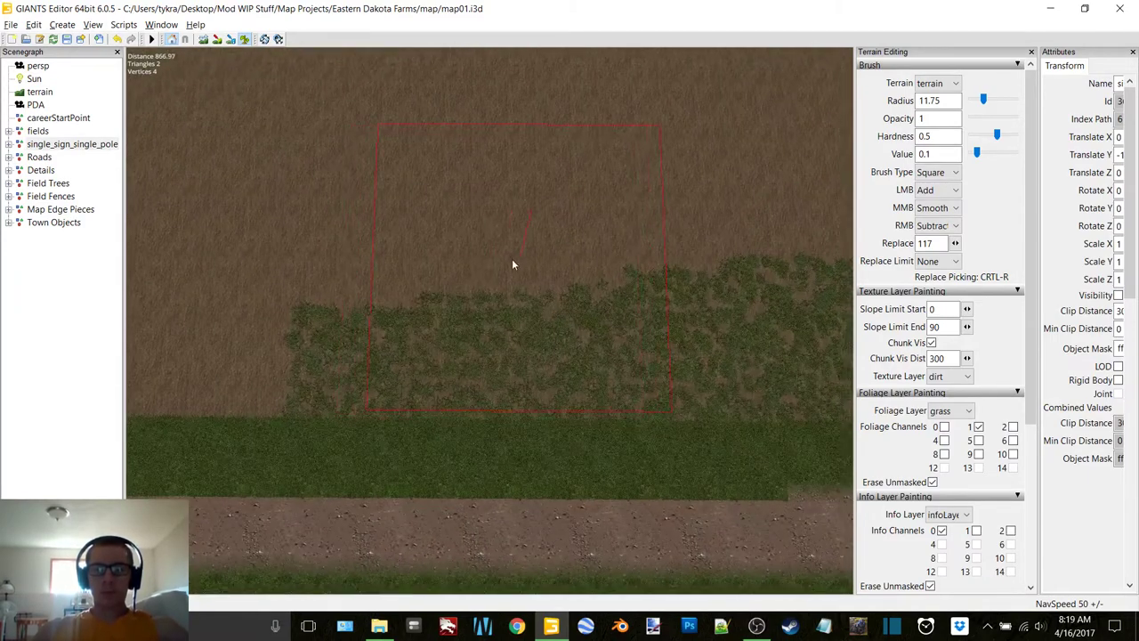
pyautogui.keyDown('ctrl'); pyautogui.click(428, 278); pyautogui.keyUp('ctrl')
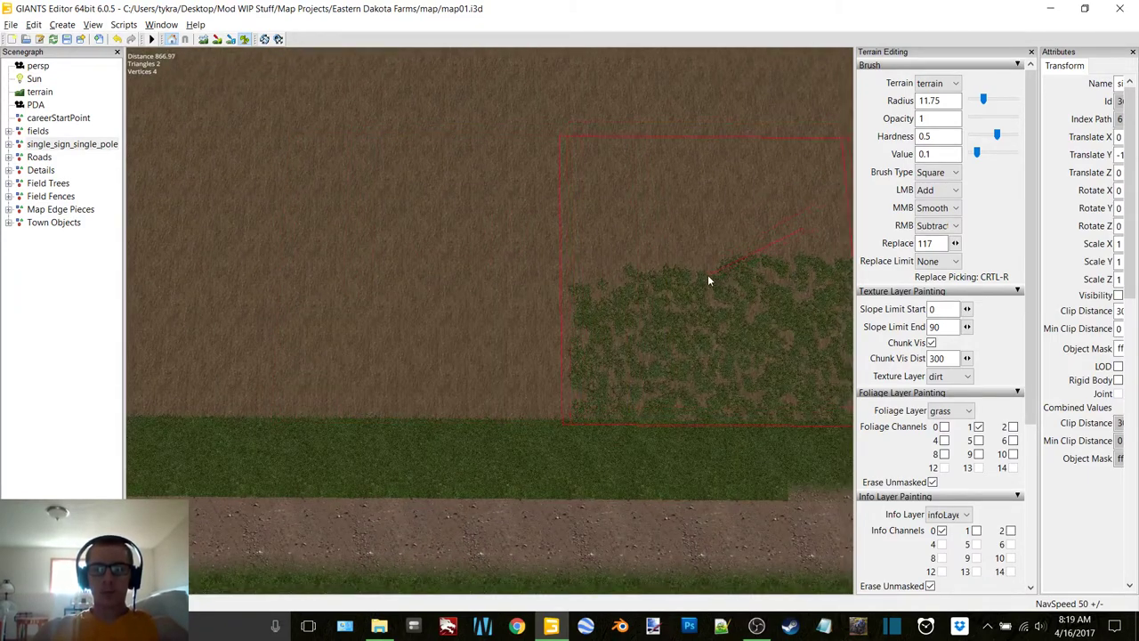
# Step: Carry the square-brush grass erasing along the straight edge up to where the road starts to bend
pyautogui.moveTo(709, 280)
pyautogui.mouseDown()
pyautogui.moveTo(706, 295)
pyautogui.moveTo(554, 307)
pyautogui.moveTo(579, 296)
pyautogui.mouseUp()
pyautogui.scroll(-1, 581, 295)
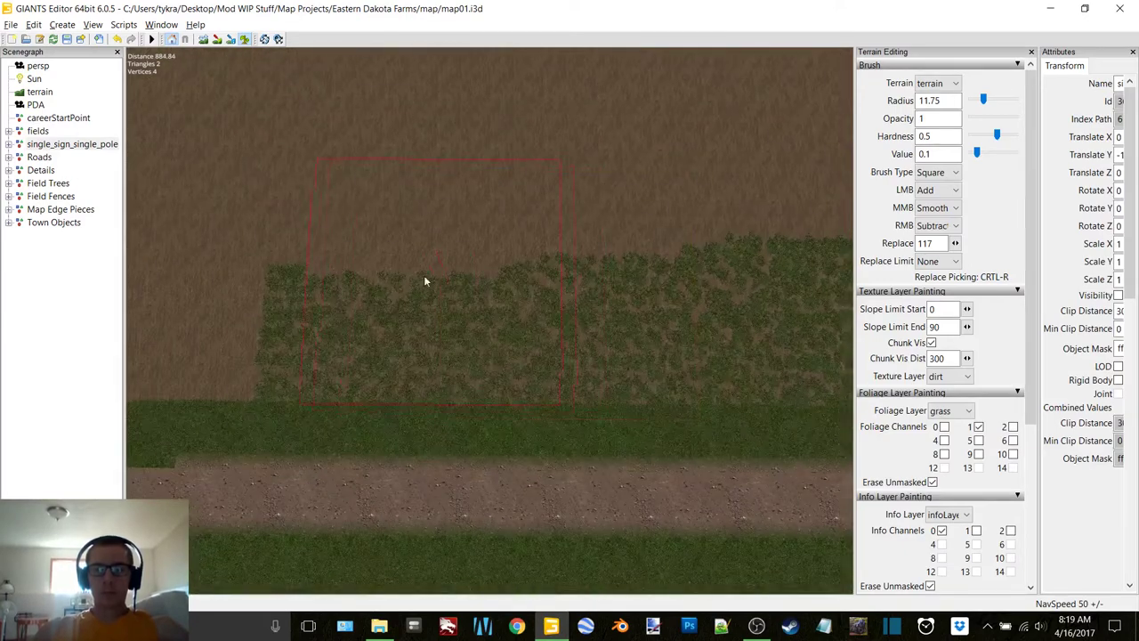
pyautogui.keyDown('ctrl'); pyautogui.click(384, 277); pyautogui.keyUp('ctrl')
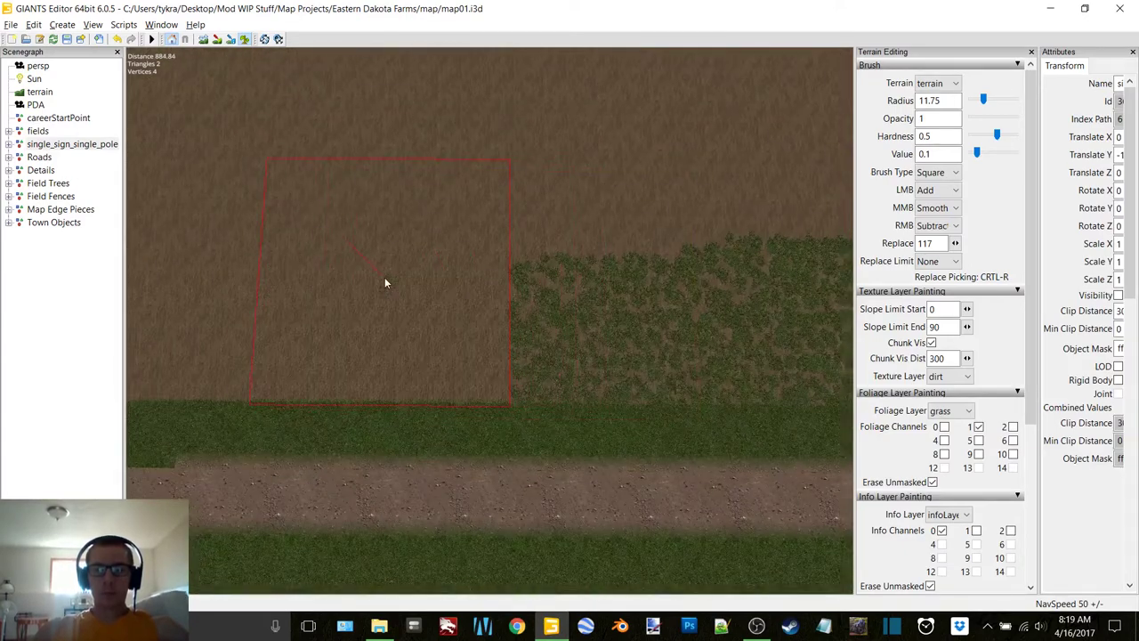
pyautogui.keyDown('ctrl'); pyautogui.click(624, 279); pyautogui.keyUp('ctrl')
pyautogui.keyDown('alt'); pyautogui.moveTo(624, 278); pyautogui.dragTo(537, 280, button='middle'); pyautogui.keyUp('alt')
pyautogui.keyDown('ctrl'); pyautogui.click(456, 284); pyautogui.keyUp('ctrl')
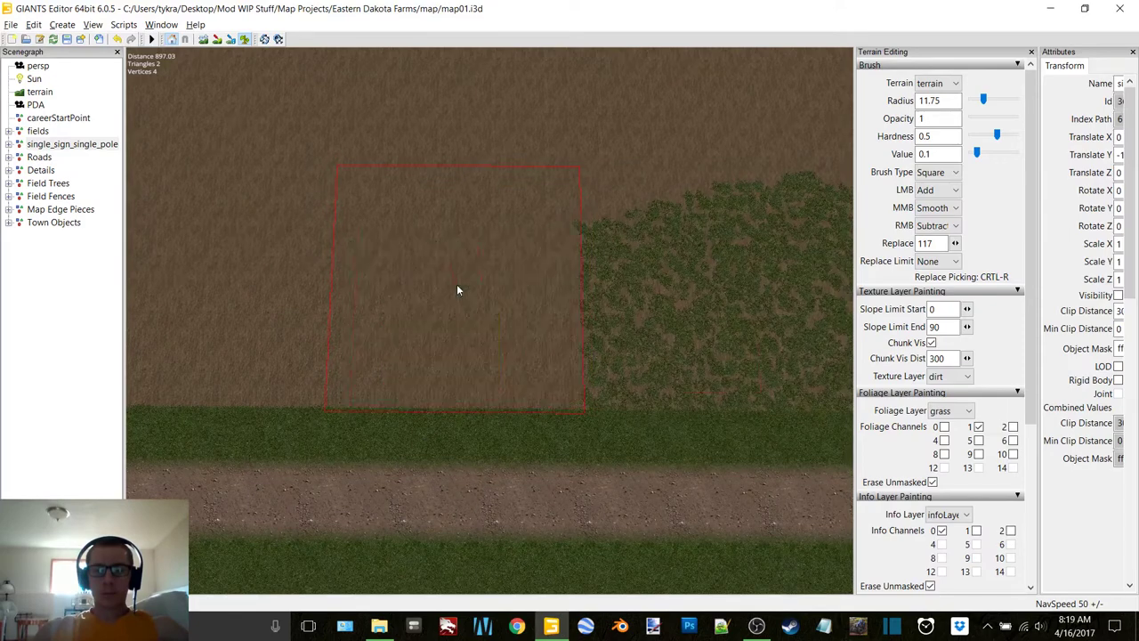
pyautogui.keyDown('ctrl'); pyautogui.click(677, 293); pyautogui.keyUp('ctrl')
pyautogui.hotkey('ctrl', 'z')
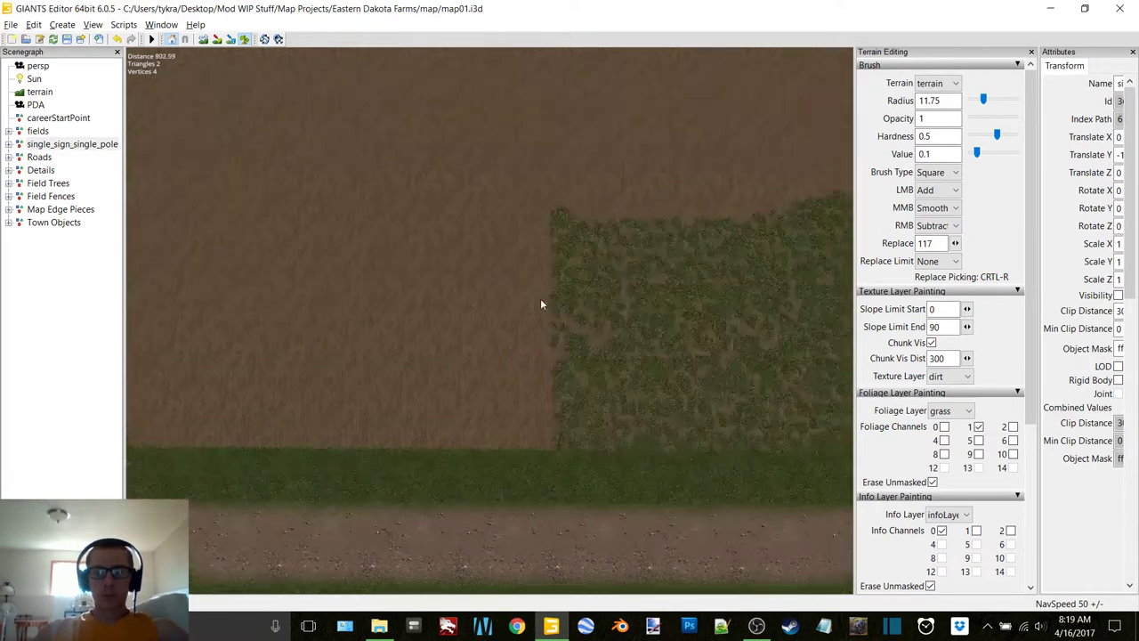
pyautogui.keyDown('ctrl'); pyautogui.click(485, 333); pyautogui.keyUp('ctrl')
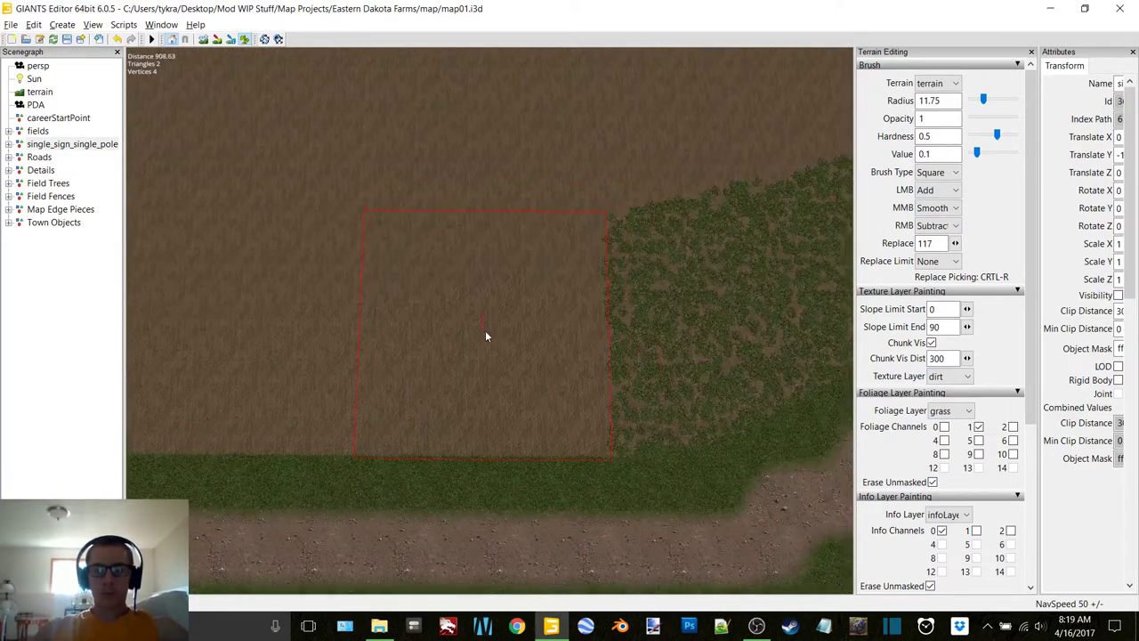
pyautogui.keyDown('ctrl'); pyautogui.click(512, 337); pyautogui.keyUp('ctrl')
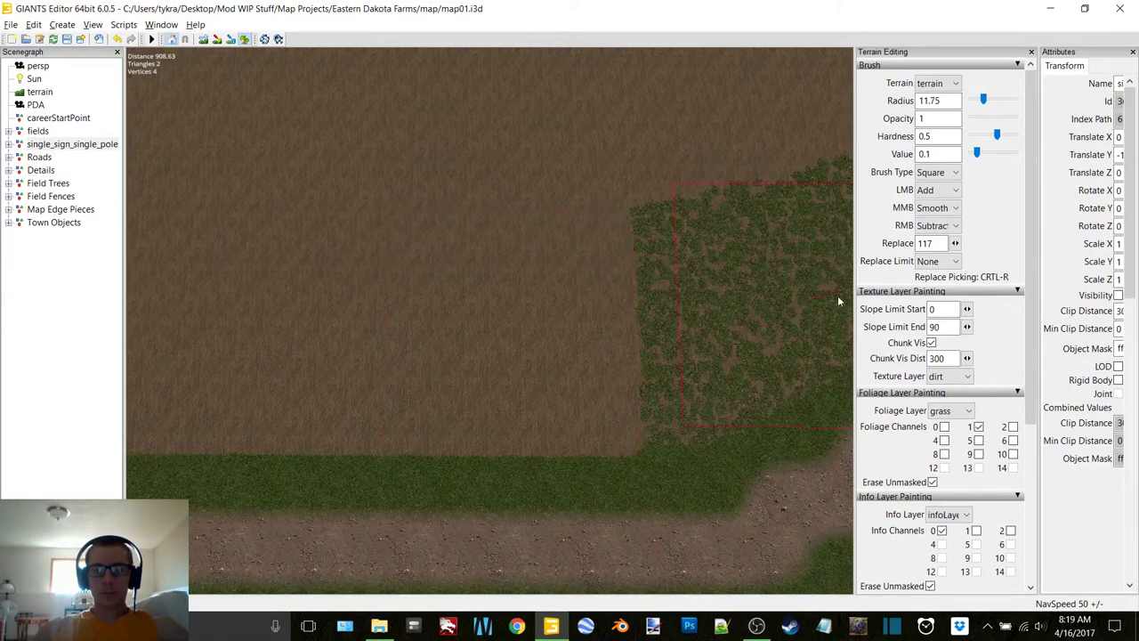
# Step: Switch to a round brush and erase the grass along the start of the curved road-side edge
pyautogui.click(930, 172)
pyautogui.click(933, 185)
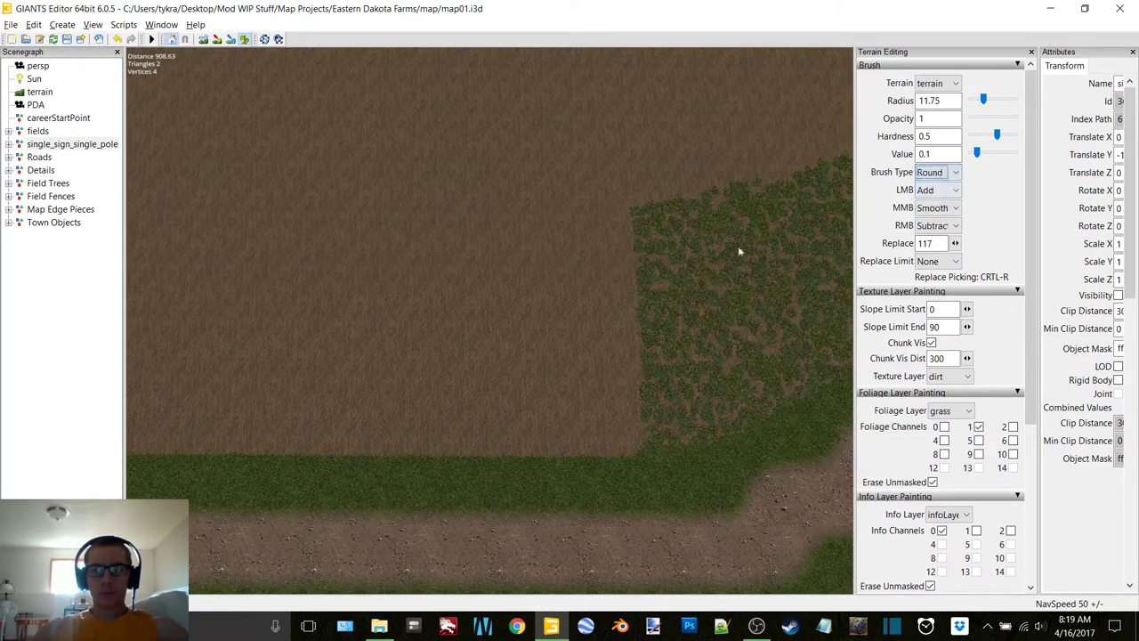
pyautogui.keyDown('alt'); pyautogui.moveTo(738, 246); pyautogui.dragTo(524, 315, button='middle'); pyautogui.keyUp('alt')
pyautogui.moveTo(601, 290)
pyautogui.mouseDown(button='right')
pyautogui.moveTo(648, 275)
pyautogui.moveTo(605, 273)
pyautogui.mouseUp(button='right')
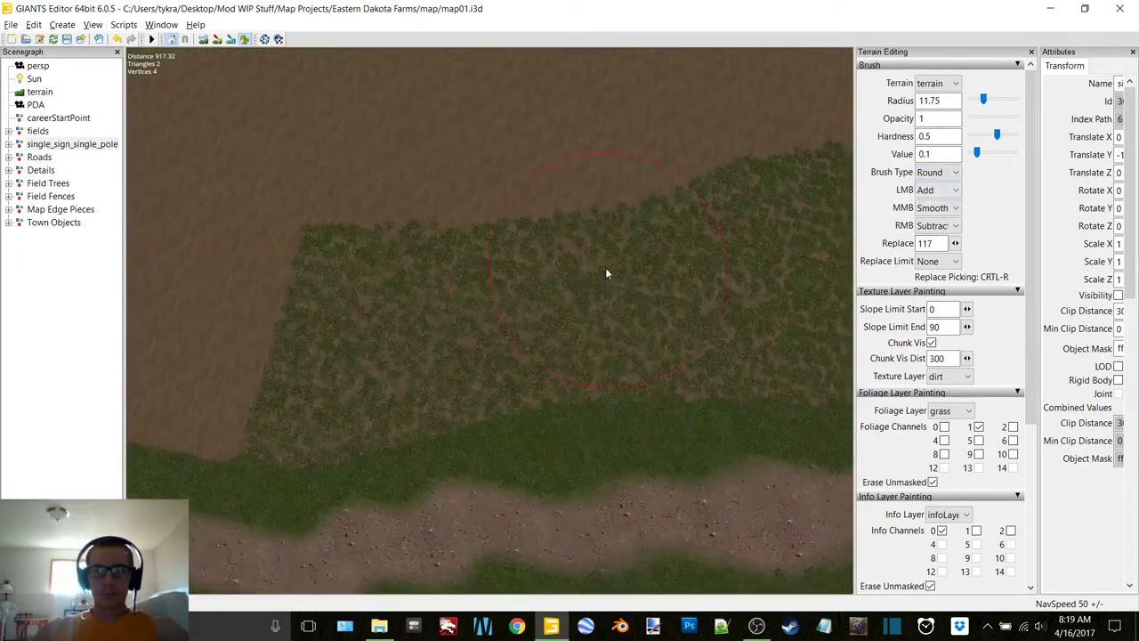
pyautogui.moveTo(262, 317)
pyautogui.keyDown('ctrl'); pyautogui.mouseDown()
pyautogui.moveTo(322, 319)
pyautogui.moveTo(557, 265)
pyautogui.moveTo(749, 264)
pyautogui.moveTo(616, 241)
pyautogui.moveTo(496, 253)
pyautogui.mouseUp(); pyautogui.keyUp('ctrl')
# Step: Enlarge the round brush radius to 17.5 and clear the grass along the rest of the curving road-side edge
pyautogui.scroll(2, 443, 234)
pyautogui.moveTo(419, 244)
pyautogui.keyDown('ctrl'); pyautogui.mouseDown()
pyautogui.moveTo(413, 251)
pyautogui.moveTo(555, 225)
pyautogui.moveTo(725, 213)
pyautogui.moveTo(589, 244)
pyautogui.moveTo(518, 245)
pyautogui.mouseUp(); pyautogui.keyUp('ctrl')
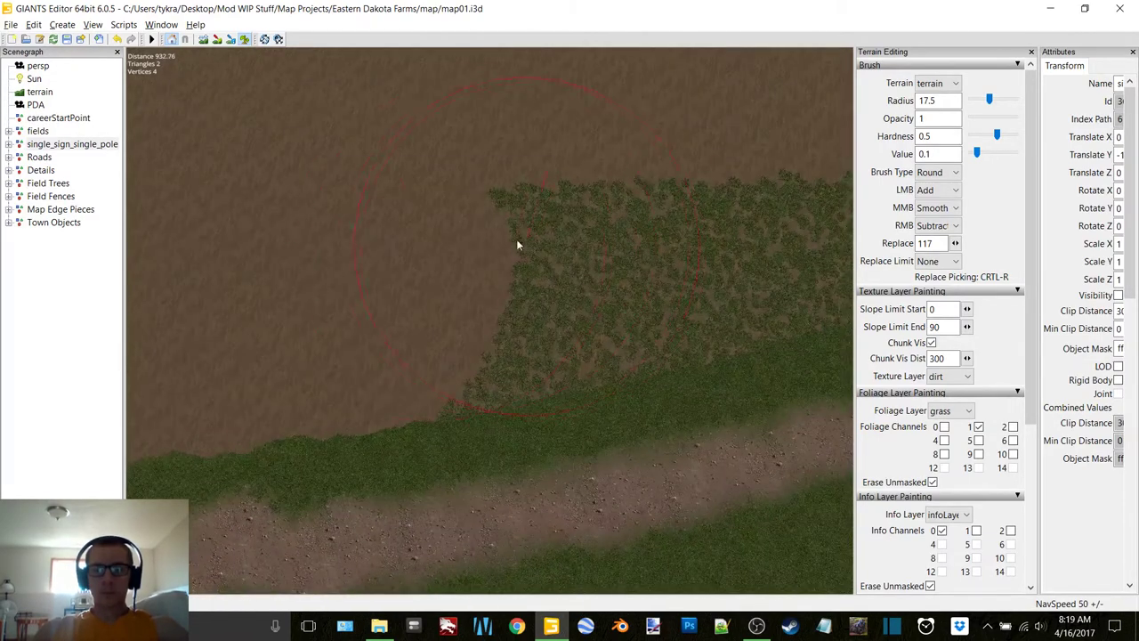
pyautogui.moveTo(422, 253)
pyautogui.keyDown('ctrl'); pyautogui.mouseDown()
pyautogui.moveTo(679, 205)
pyautogui.moveTo(553, 240)
pyautogui.mouseUp(); pyautogui.keyUp('ctrl')
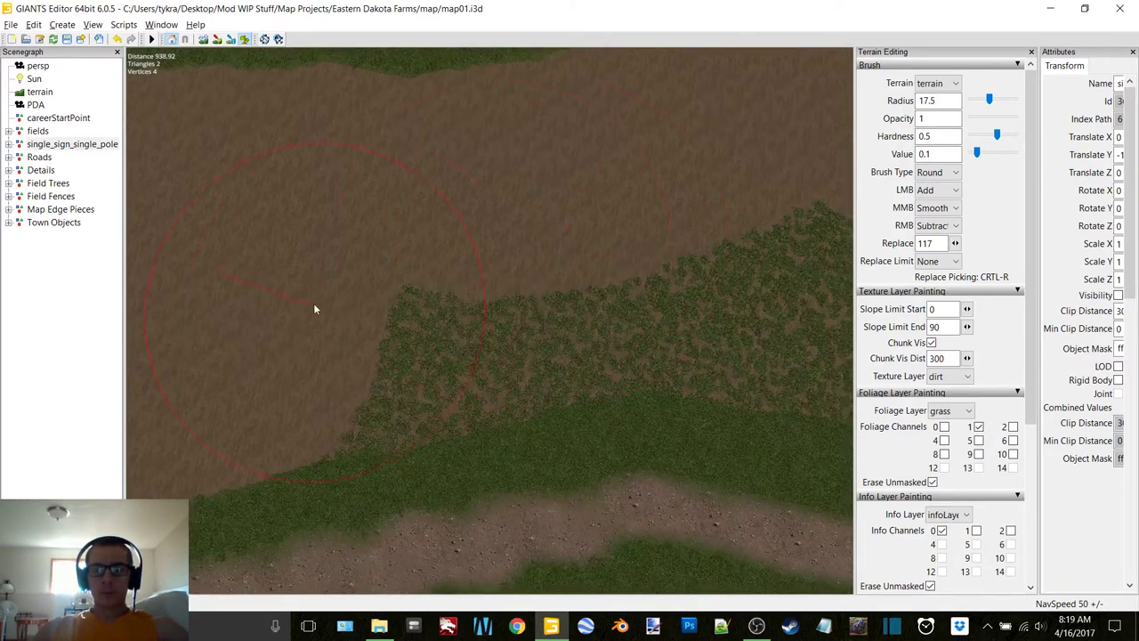
pyautogui.moveTo(315, 300)
pyautogui.keyDown('ctrl'); pyautogui.mouseDown()
pyautogui.moveTo(602, 232)
pyautogui.moveTo(730, 236)
pyautogui.mouseUp(); pyautogui.keyUp('ctrl')
pyautogui.keyDown('alt'); pyautogui.moveTo(509, 239); pyautogui.dragTo(642, 241); pyautogui.keyUp('alt')
pyautogui.moveTo(643, 247); pyautogui.dragTo(525, 310, button='right')
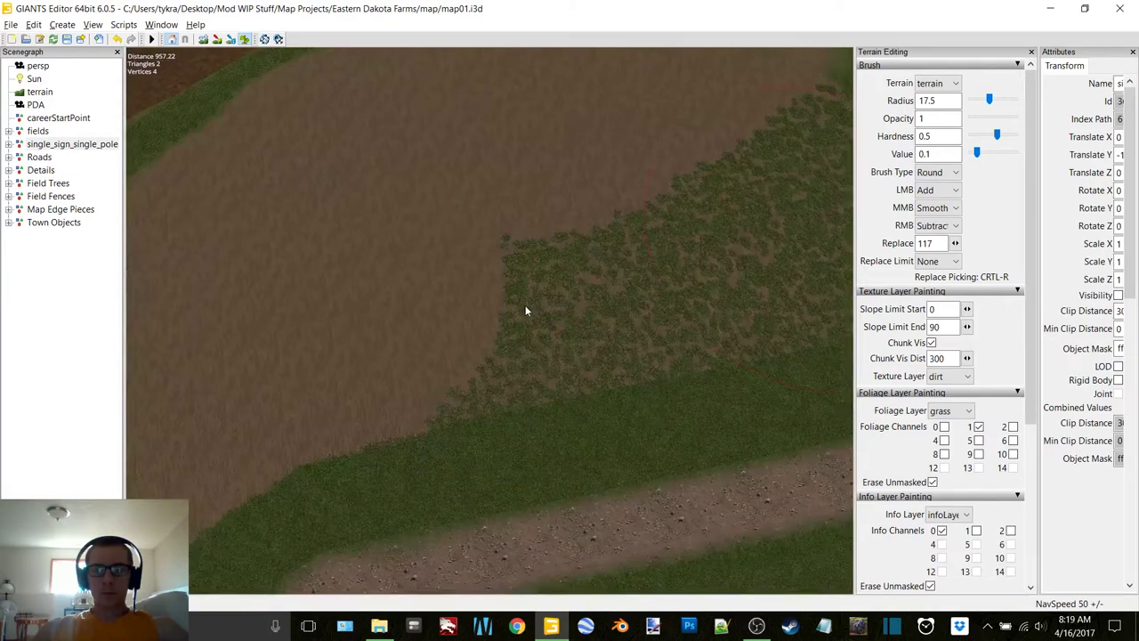
# Step: Switch to a square brush and erase the grass along the straight road-side edge past the bend at radius 17.5
pyautogui.click(948, 174)
pyautogui.click(939, 203)
pyautogui.keyDown('alt'); pyautogui.moveTo(601, 221); pyautogui.dragTo(508, 216); pyautogui.keyUp('alt')
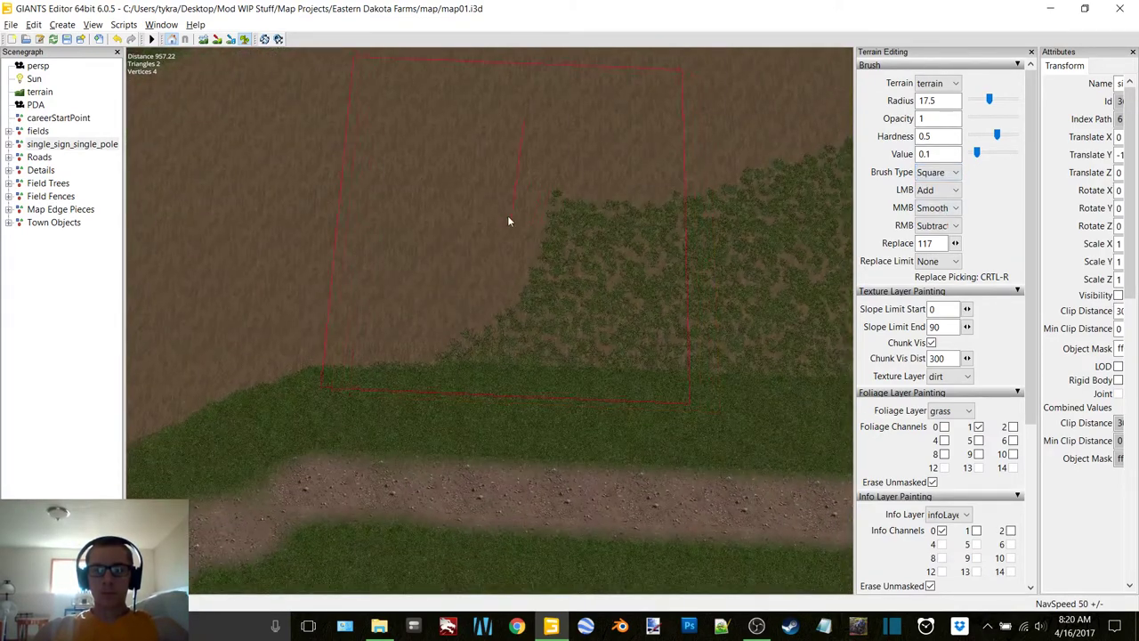
pyautogui.rightClick(519, 199)
pyautogui.keyDown('alt'); pyautogui.moveTo(596, 189); pyautogui.dragTo(548, 192, button='middle'); pyautogui.keyUp('alt')
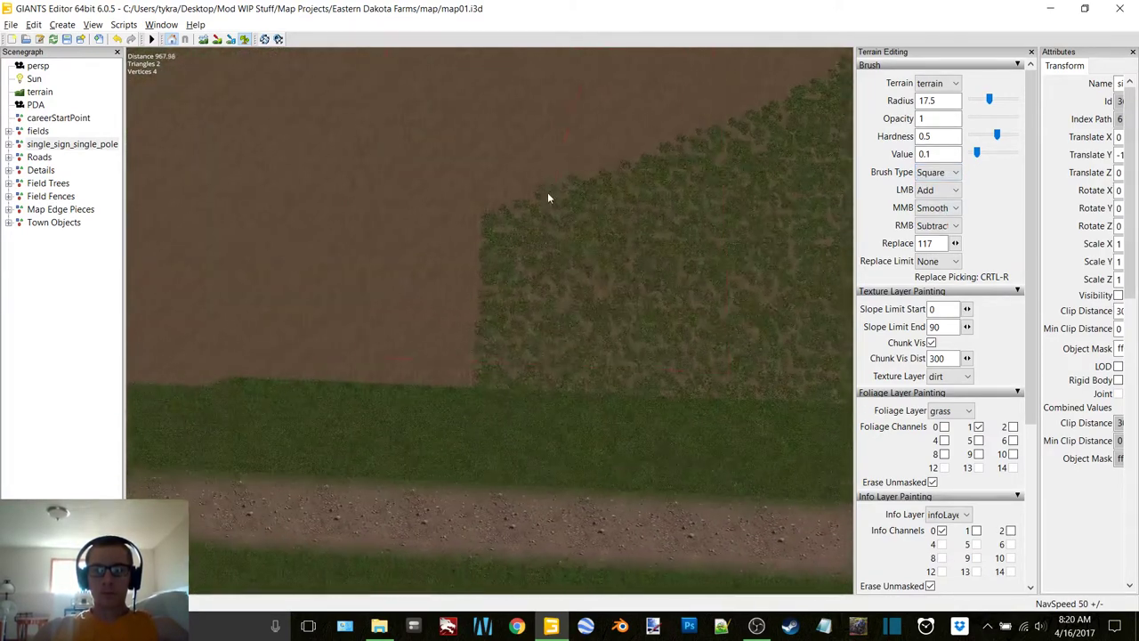
pyautogui.moveTo(590, 220)
pyautogui.mouseDown()
pyautogui.moveTo(608, 226)
pyautogui.moveTo(541, 239)
pyautogui.mouseUp()
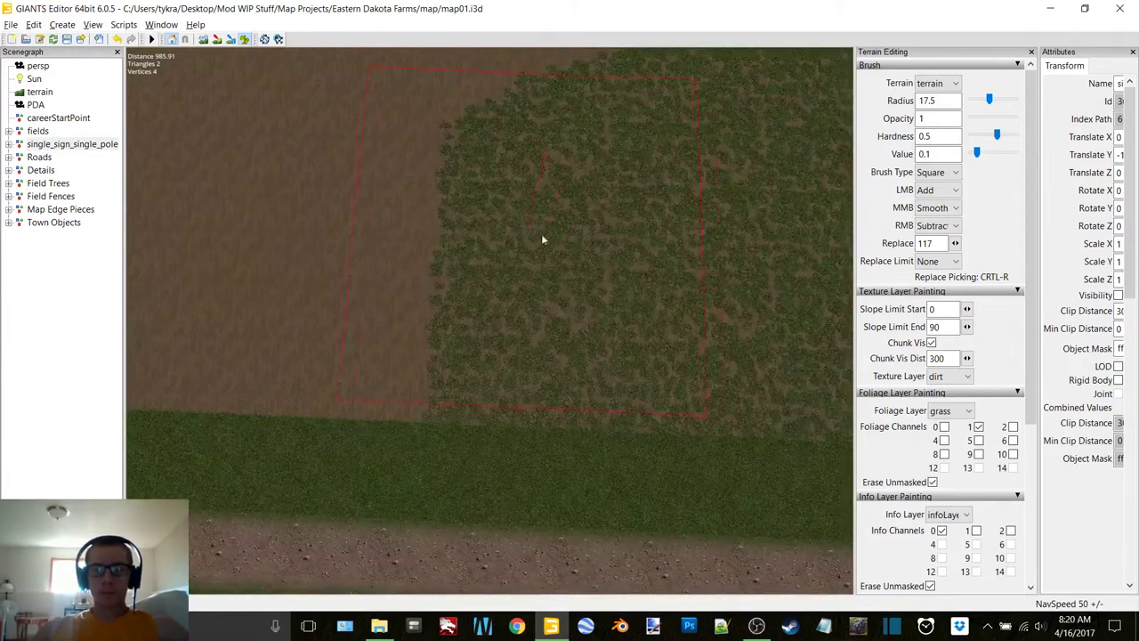
pyautogui.rightClick(577, 260)
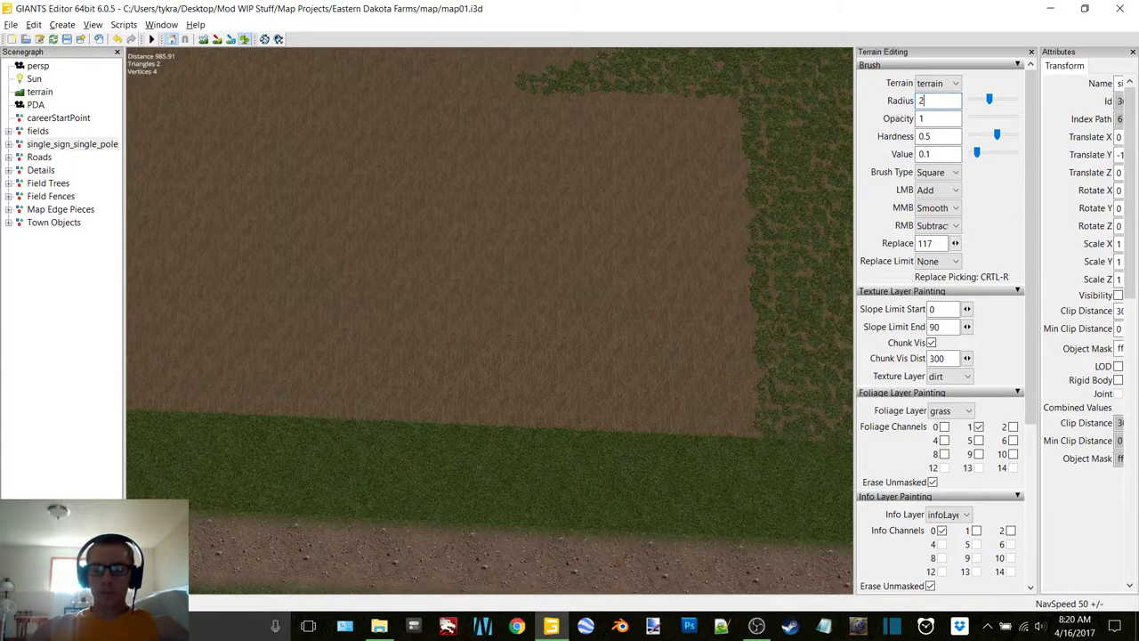
# Step: Set the brush radius to 25 and erase the grass across the field's full width along the straight strip
pyautogui.keyDown('alt'); pyautogui.moveTo(597, 223); pyautogui.dragTo(543, 233, button='middle'); pyautogui.keyUp('alt')
pyautogui.rightClick(512, 229)
pyautogui.moveTo(637, 233)
pyautogui.mouseDown()
pyautogui.moveTo(576, 229)
pyautogui.moveTo(677, 244)
pyautogui.moveTo(558, 217)
pyautogui.mouseUp()
pyautogui.rightClick(676, 244)
pyautogui.rightClick(613, 273)
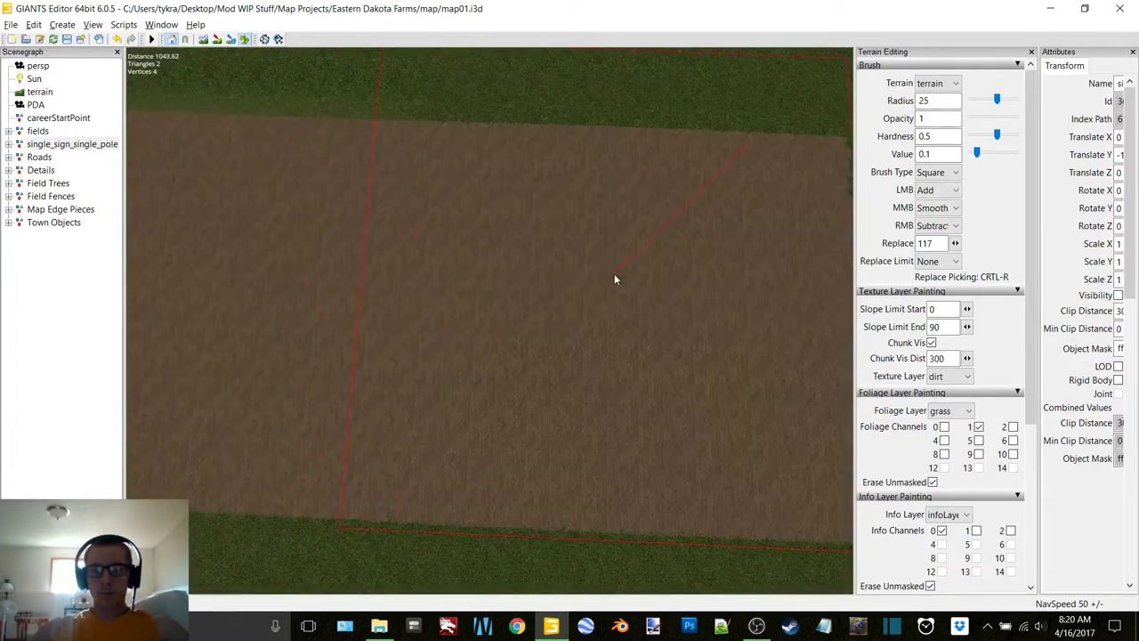
pyautogui.moveTo(629, 253); pyautogui.dragTo(494, 248)
pyautogui.rightClick(493, 278)
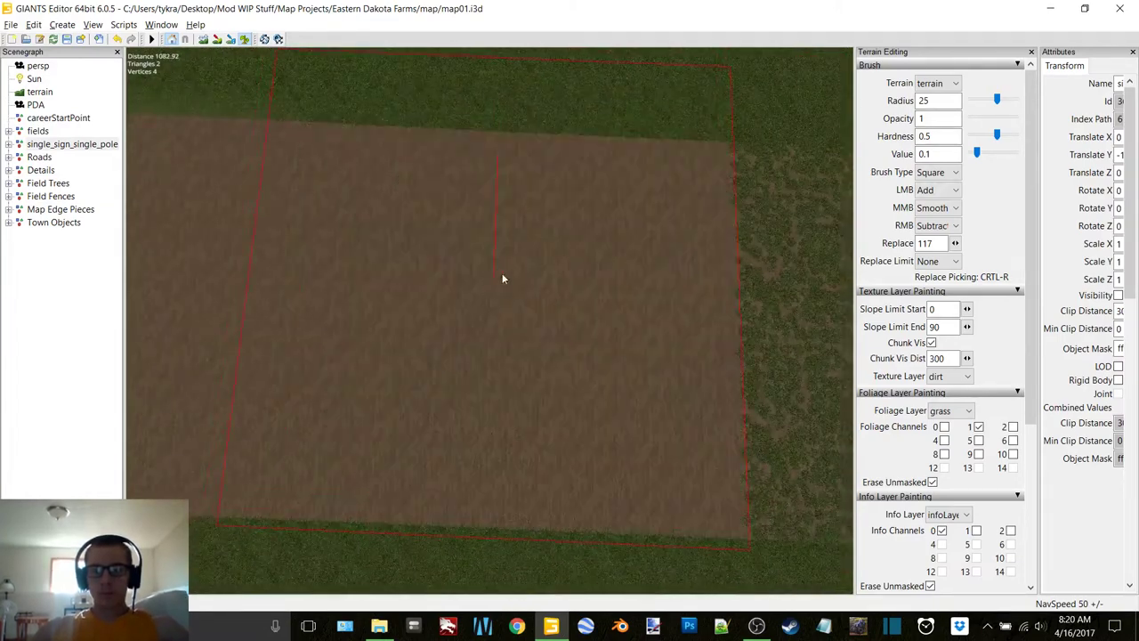
pyautogui.click(795, 283)
pyautogui.rightClick(689, 266)
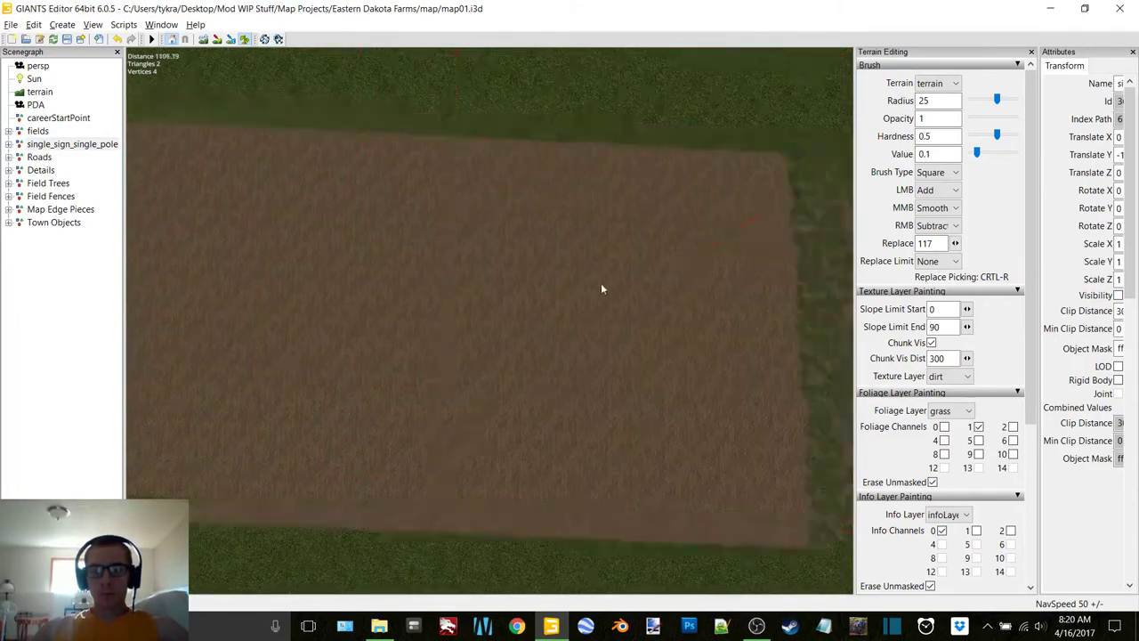
# Step: Continue clearing the grass across the straight strip's full width with the radius 25 square brush
pyautogui.moveTo(600, 283)
pyautogui.mouseDown()
pyautogui.moveTo(541, 250)
pyautogui.moveTo(446, 265)
pyautogui.mouseUp()
pyautogui.rightClick(569, 236)
pyautogui.rightClick(479, 263)
pyautogui.press('d')
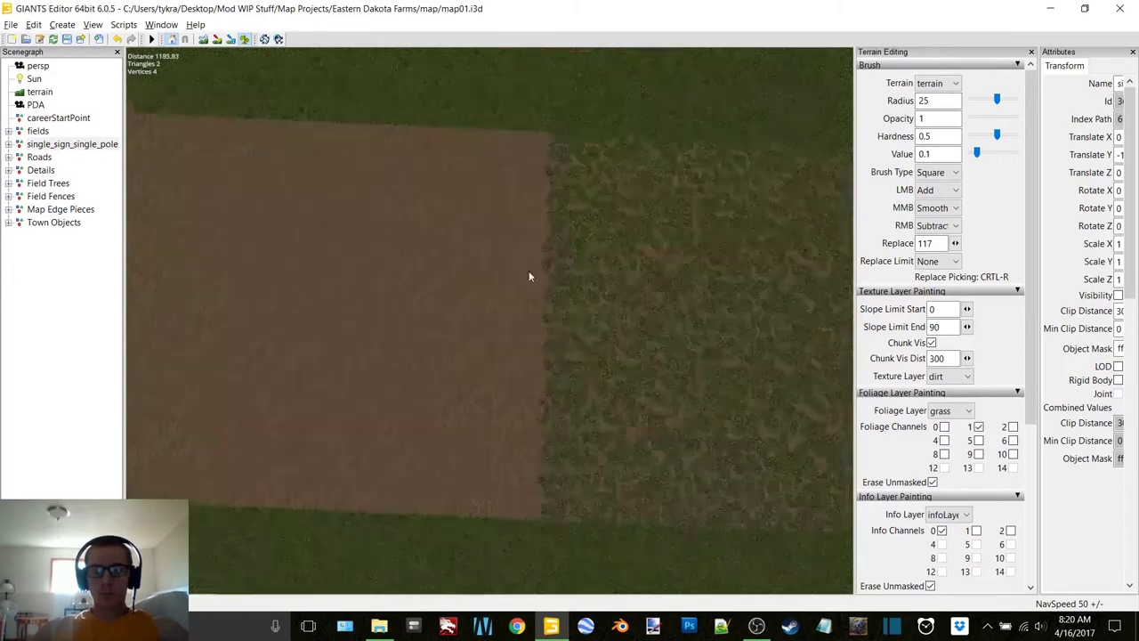
pyautogui.rightClick(549, 272)
pyautogui.press('d')
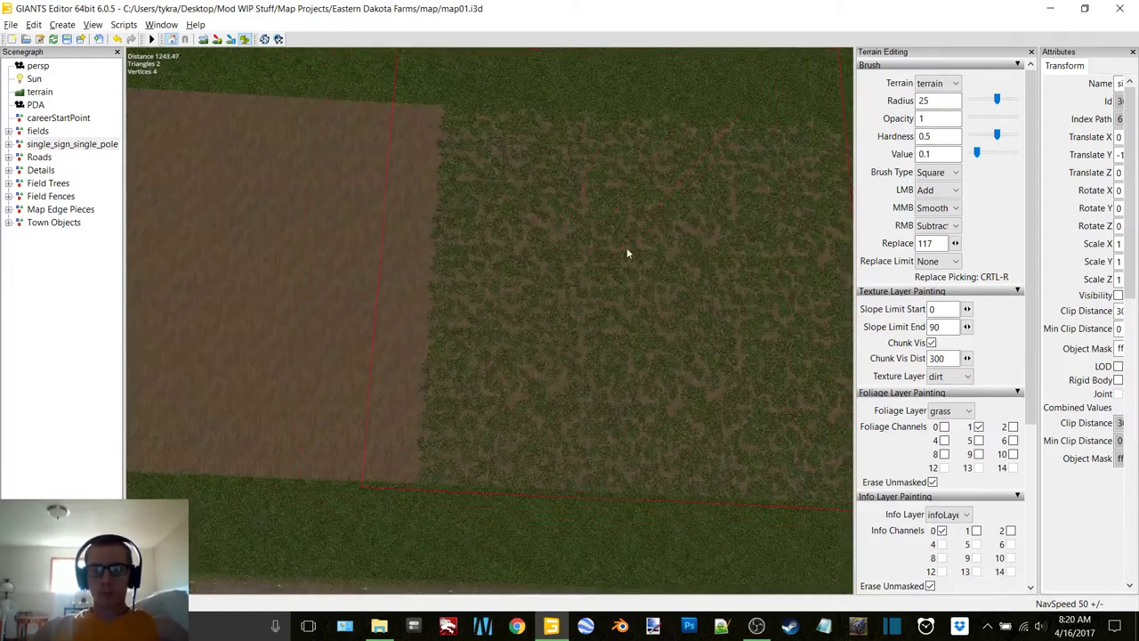
pyautogui.rightClick(646, 251)
pyautogui.press('d')
# Step: Erase the strip's remaining grass up to the already cleared part of the field
pyautogui.moveTo(619, 266); pyautogui.dragTo(608, 265)
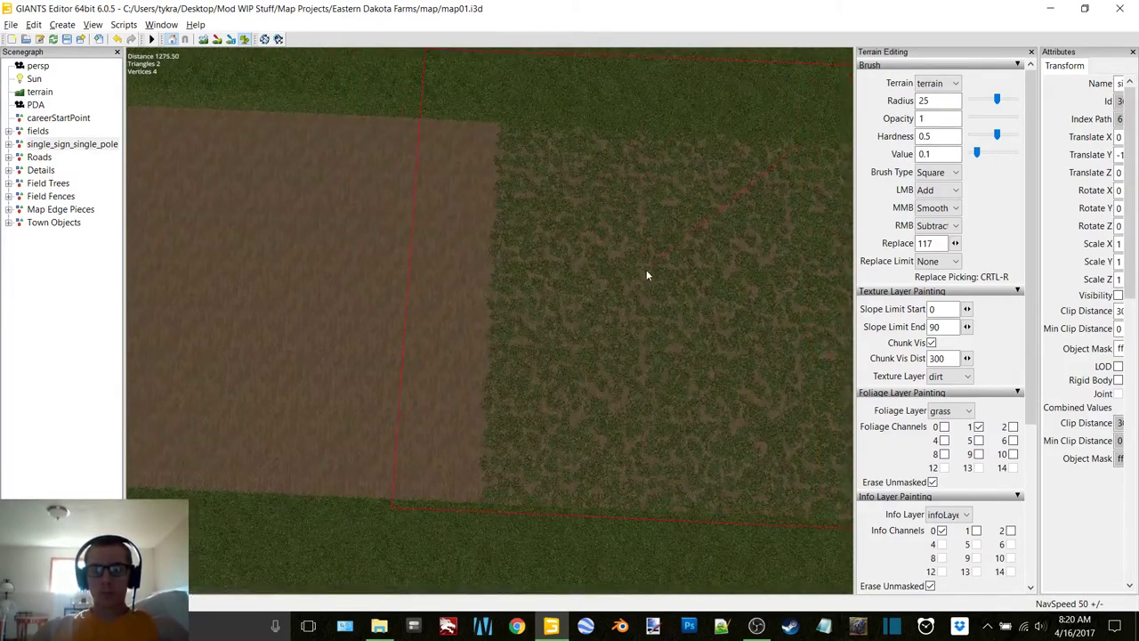
pyautogui.rightClick(647, 275)
pyautogui.press('d')
pyautogui.click(614, 272)
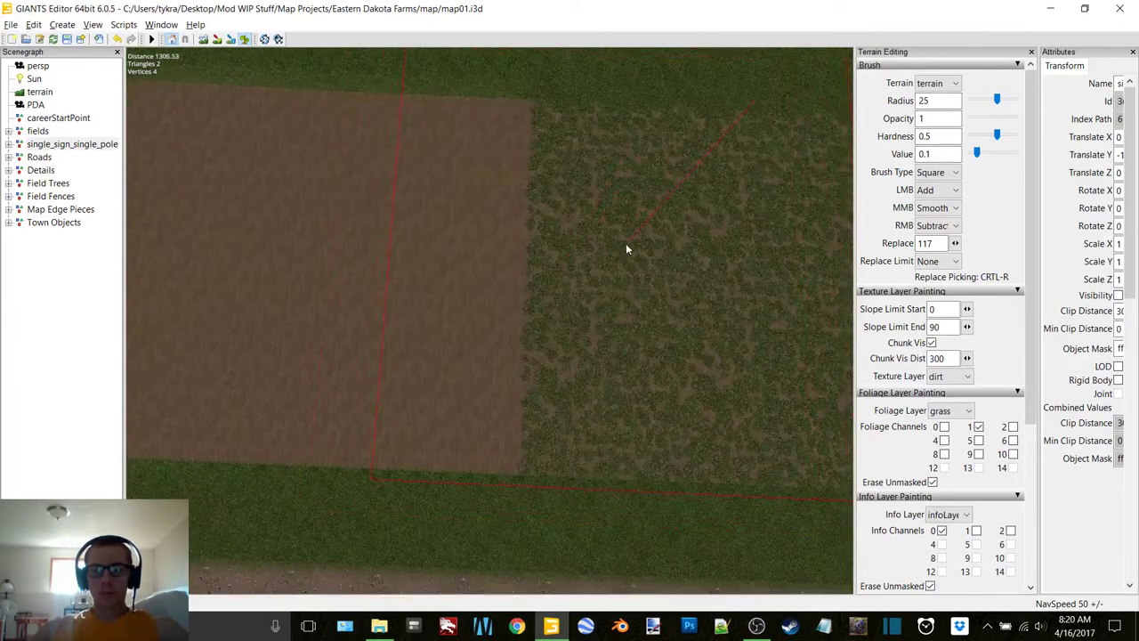
pyautogui.rightClick(626, 246)
pyautogui.press('d')
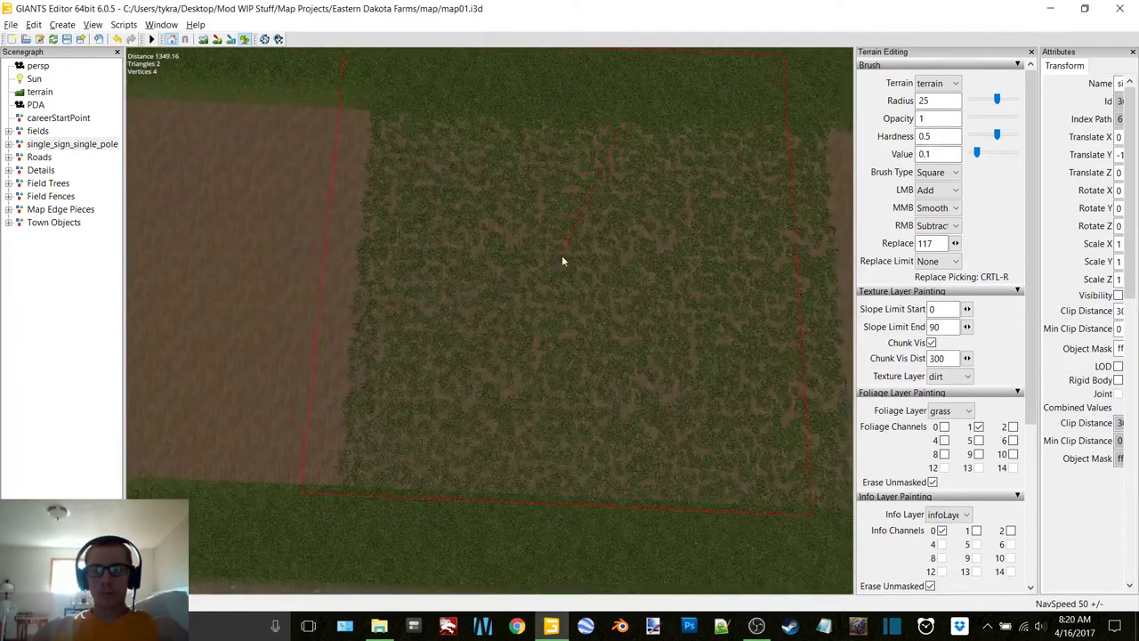
pyautogui.rightClick(562, 255)
pyautogui.press('d')
pyautogui.rightClick(499, 281)
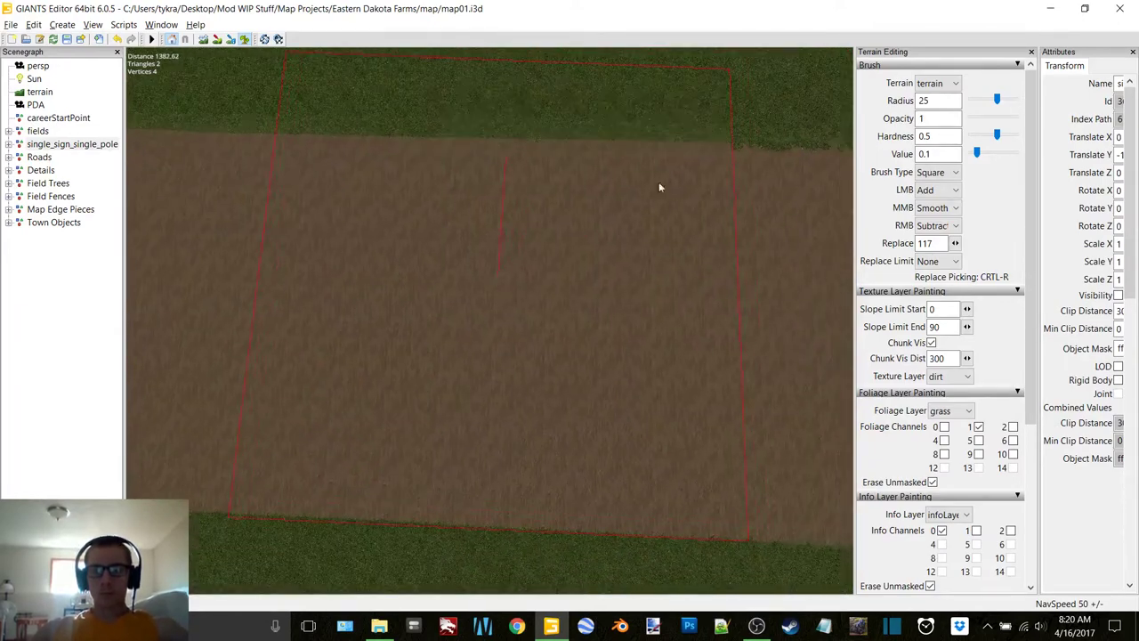
# Step: Set up a round brush with radius 20 on the terrainDetail foliage layer for the open grass beside the creek
pyautogui.scroll(-5, 659, 185)
pyautogui.moveTo(516, 292)
pyautogui.keyDown('alt'); pyautogui.mouseDown()
pyautogui.moveTo(346, 197)
pyautogui.moveTo(531, 188)
pyautogui.mouseUp(); pyautogui.keyUp('alt')
pyautogui.moveTo(530, 187)
pyautogui.mouseDown(button='right')
pyautogui.moveTo(356, 300)
pyautogui.moveTo(359, 463)
pyautogui.moveTo(282, 550)
pyautogui.moveTo(557, 194)
pyautogui.moveTo(460, 223)
pyautogui.moveTo(593, 214)
pyautogui.moveTo(504, 401)
pyautogui.moveTo(404, 501)
pyautogui.moveTo(370, 383)
pyautogui.moveTo(336, 387)
pyautogui.mouseUp(button='right')
pyautogui.click(939, 177)
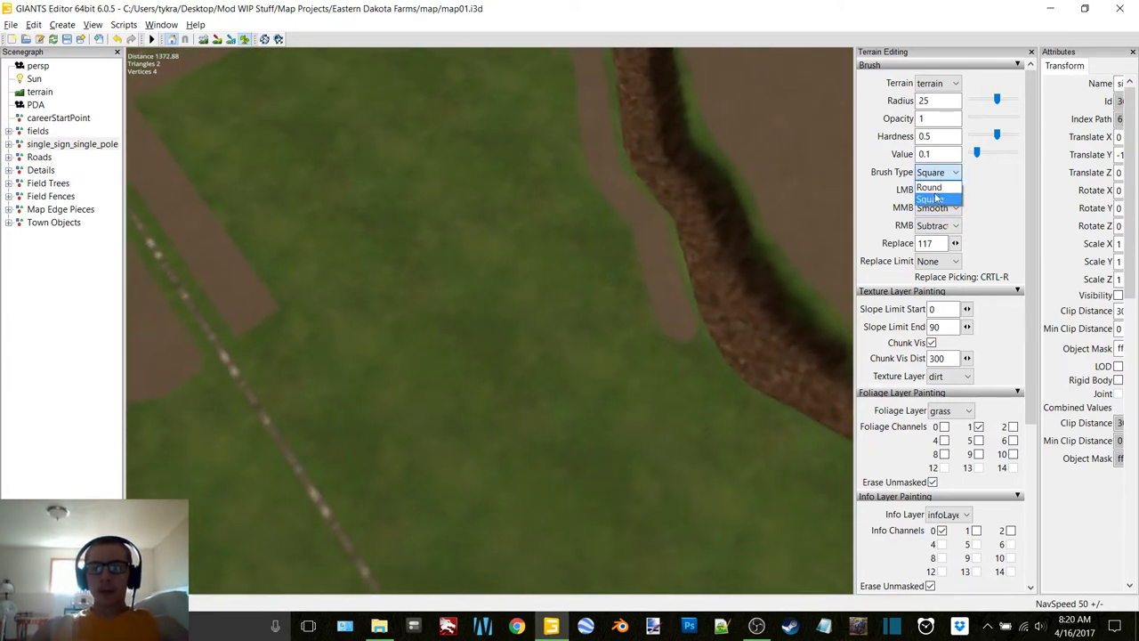
pyautogui.click(937, 197)
pyautogui.click(931, 174)
pyautogui.click(935, 186)
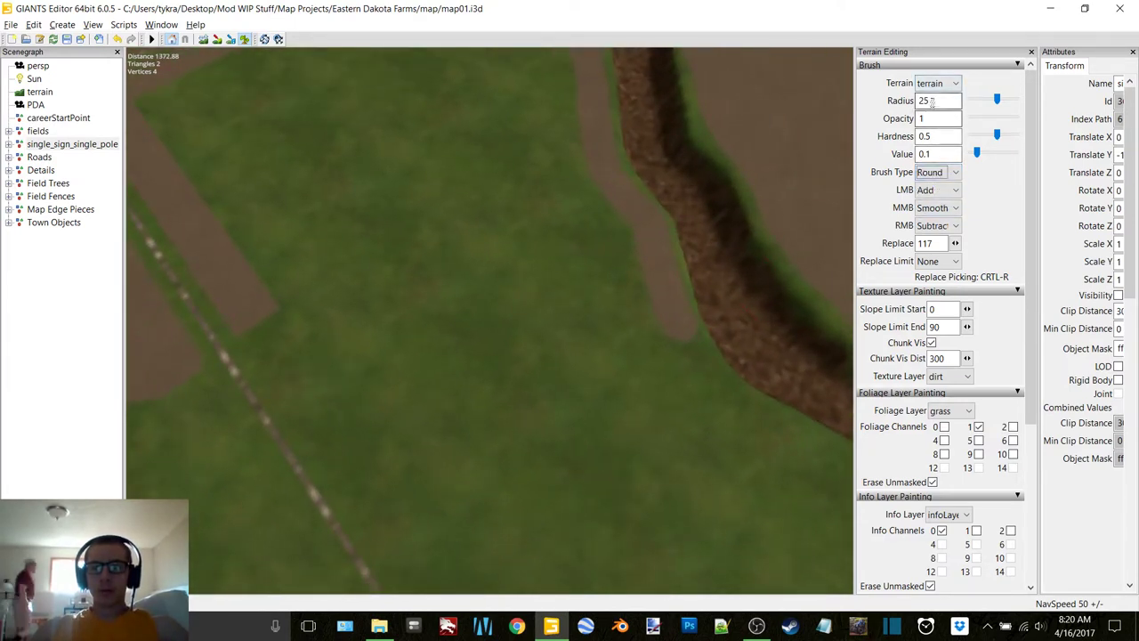
pyautogui.doubleClick(924, 101)
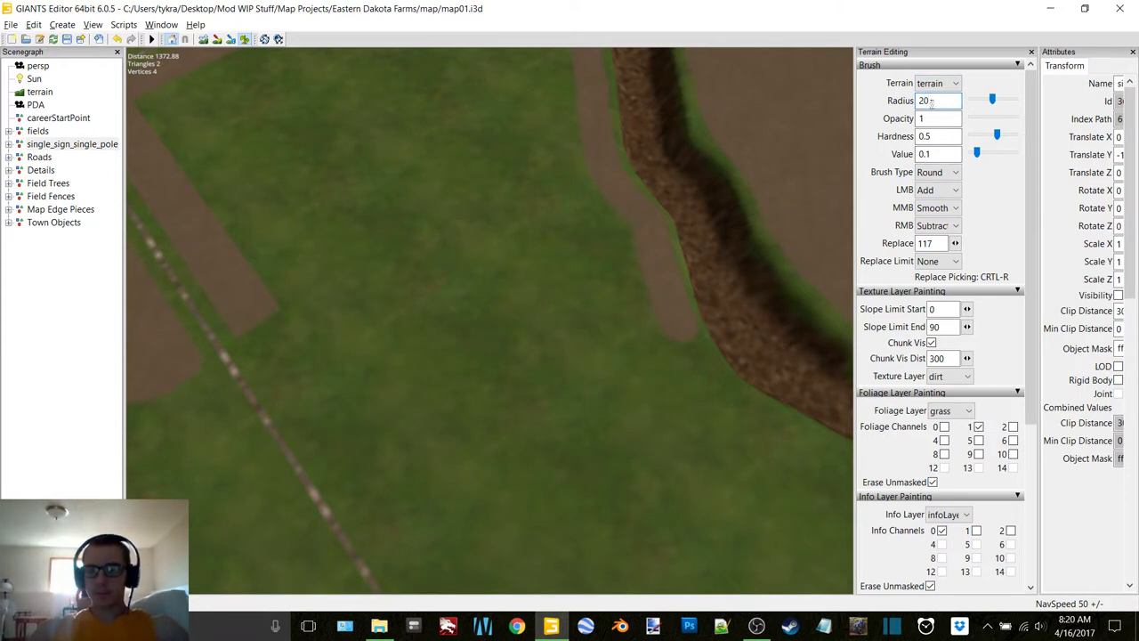
pyautogui.click(967, 410)
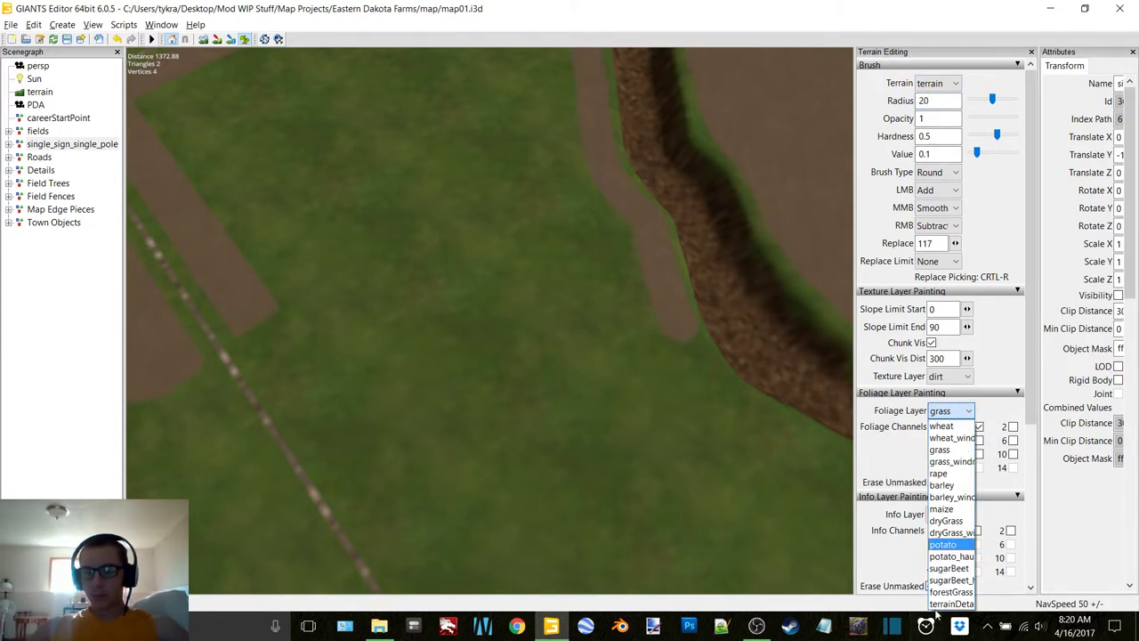
pyautogui.click(944, 603)
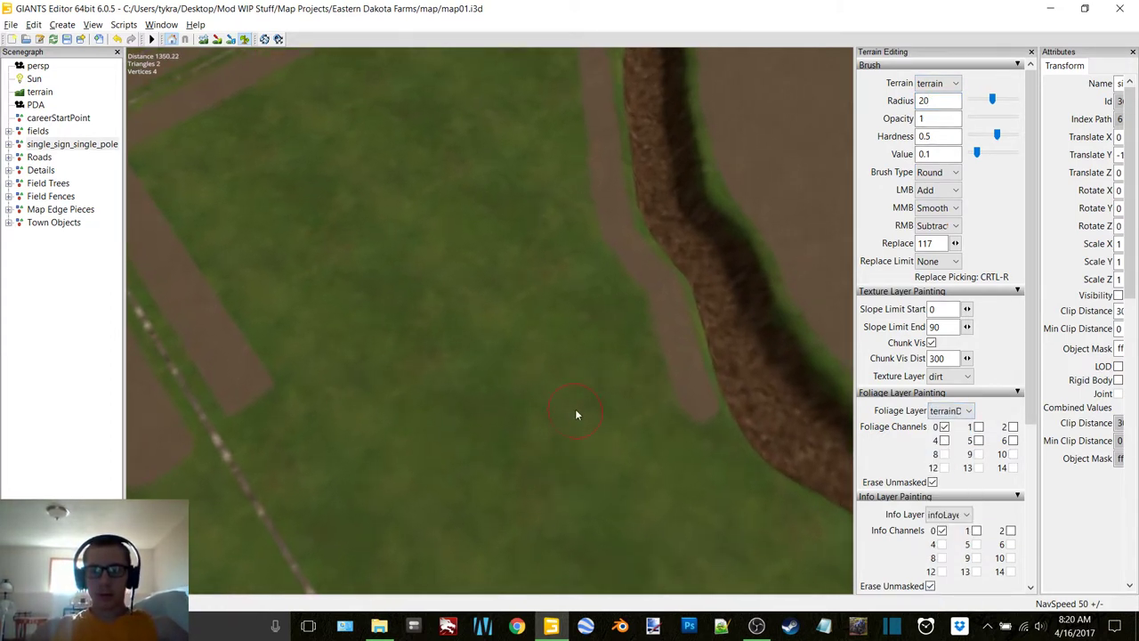
# Step: Paint a terrainDetail strip across the open grass from the creekside strip's end to the roadside strip's end
pyautogui.keyDown('alt'); pyautogui.moveTo(576, 410); pyautogui.dragTo(571, 427); pyautogui.keyUp('alt')
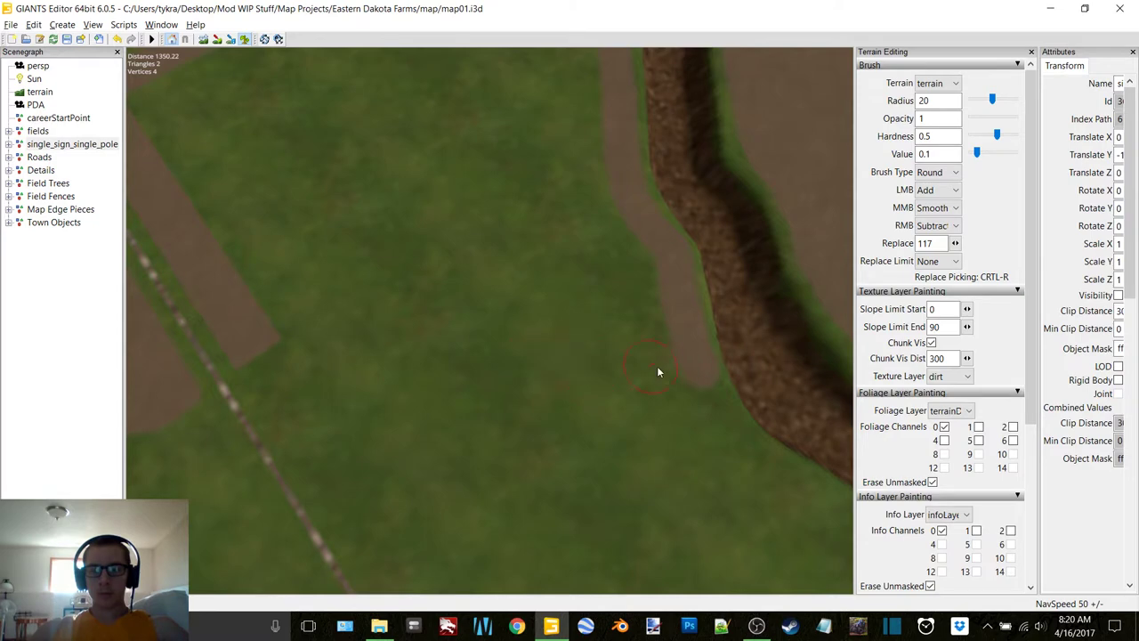
pyautogui.scroll(5, 685, 367)
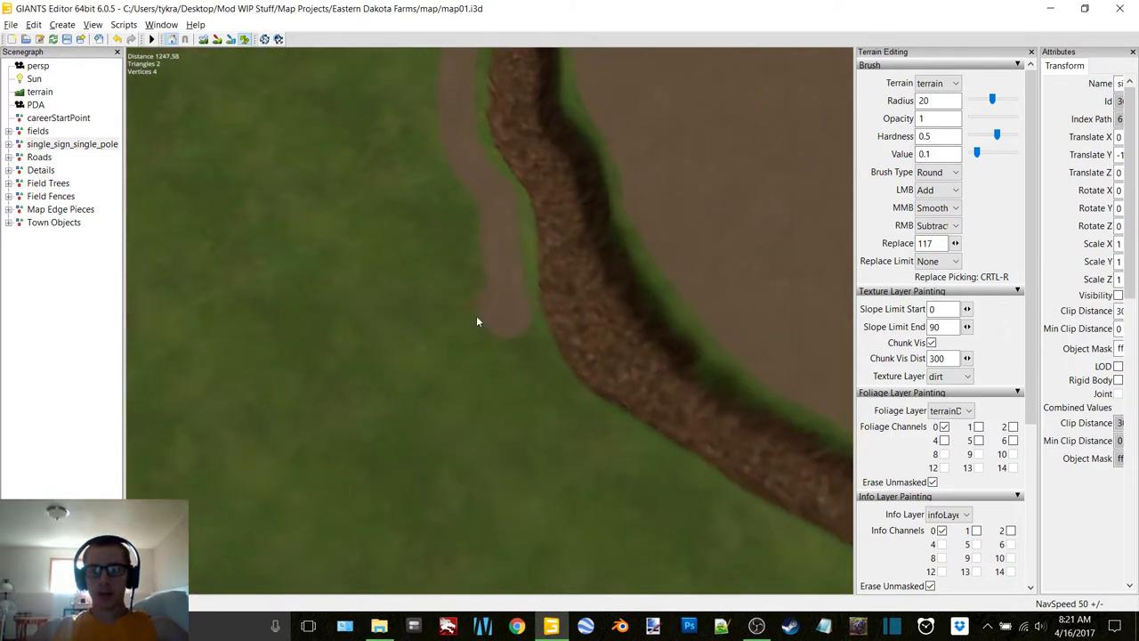
pyautogui.scroll(1, 575, 366)
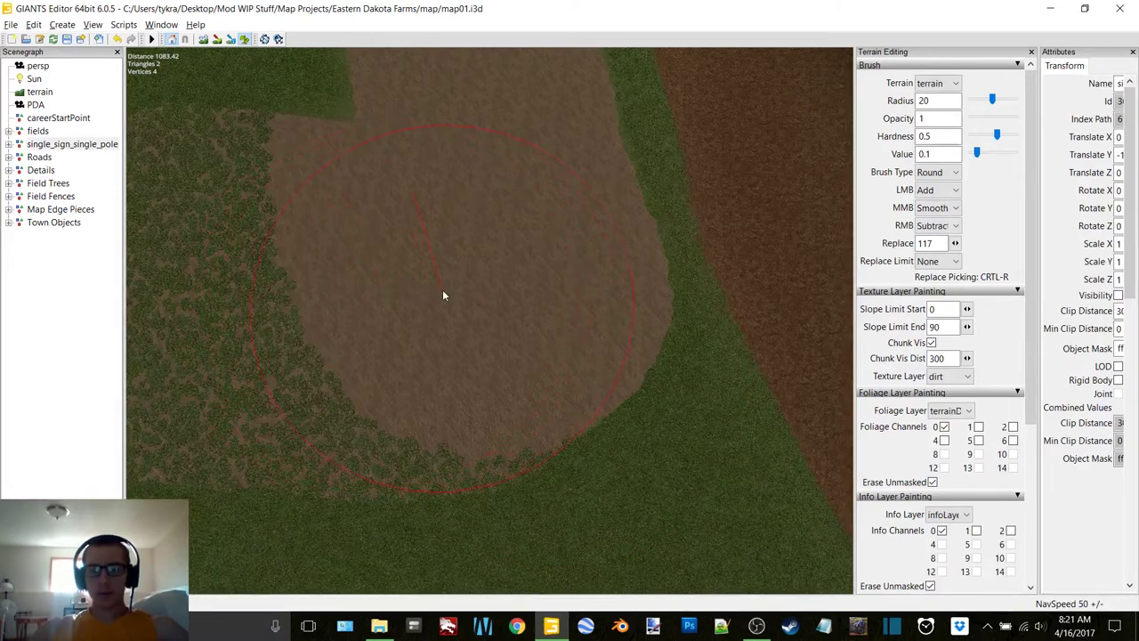
pyautogui.moveTo(443, 290)
pyautogui.keyDown('alt'); pyautogui.mouseDown()
pyautogui.moveTo(387, 213)
pyautogui.moveTo(474, 397)
pyautogui.moveTo(548, 291)
pyautogui.moveTo(492, 340)
pyautogui.moveTo(499, 352)
pyautogui.mouseUp(); pyautogui.keyUp('alt')
pyautogui.scroll(4, 524, 272)
pyautogui.scroll(2, 496, 342)
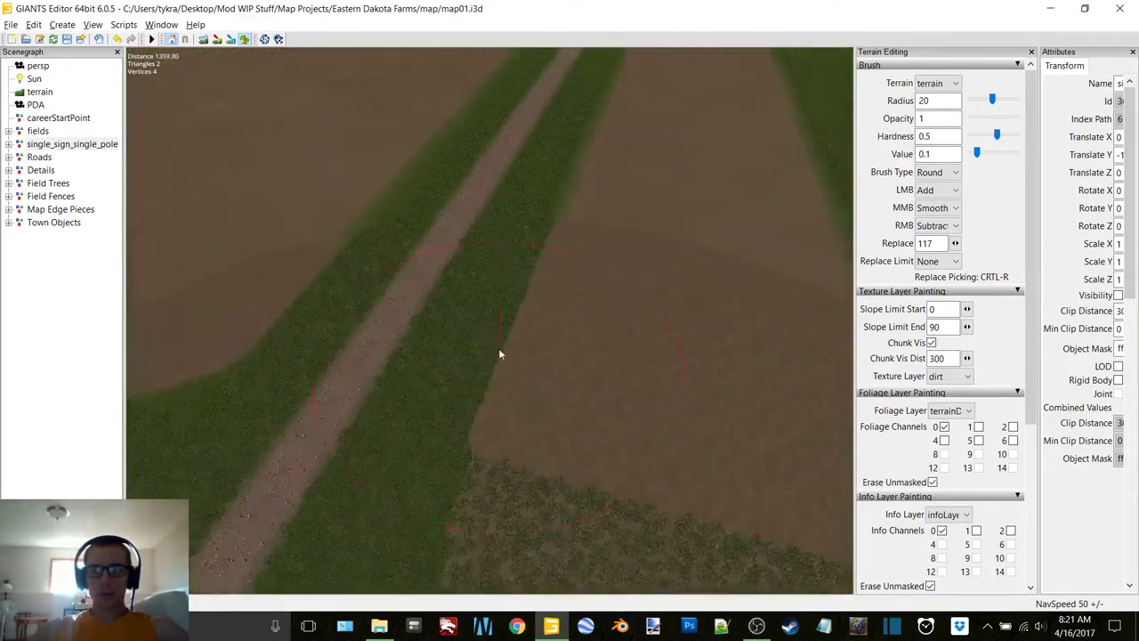
pyautogui.moveTo(499, 354); pyautogui.dragTo(625, 359, button='right')
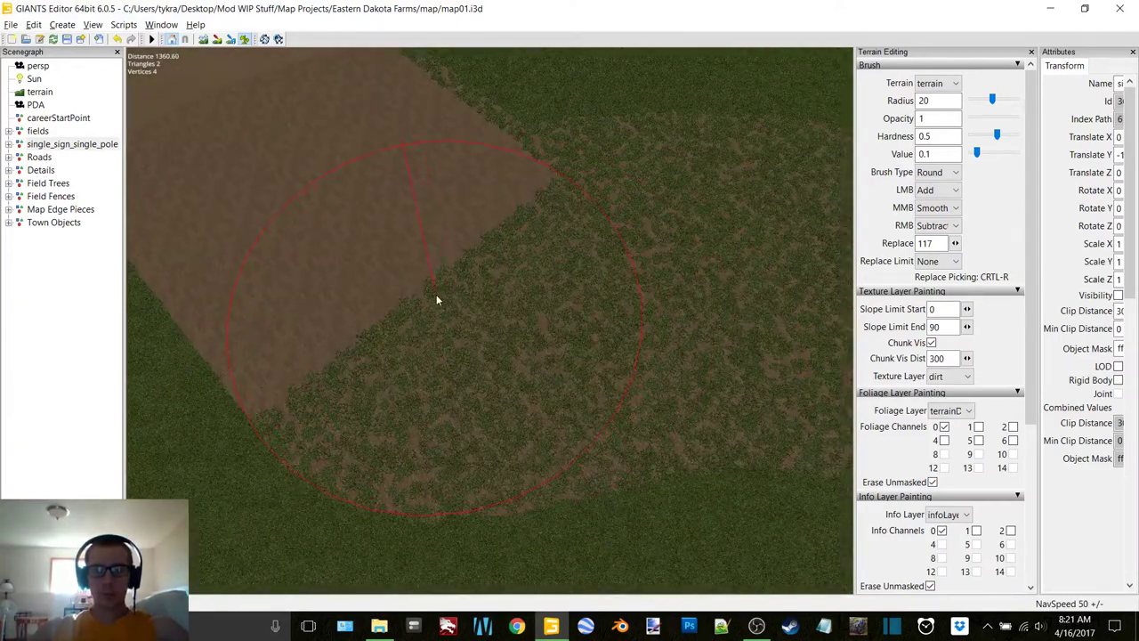
# Step: Erase the grass foliage from the roadside end of the new cross strip, and set the brush radius to 25
pyautogui.click(963, 414)
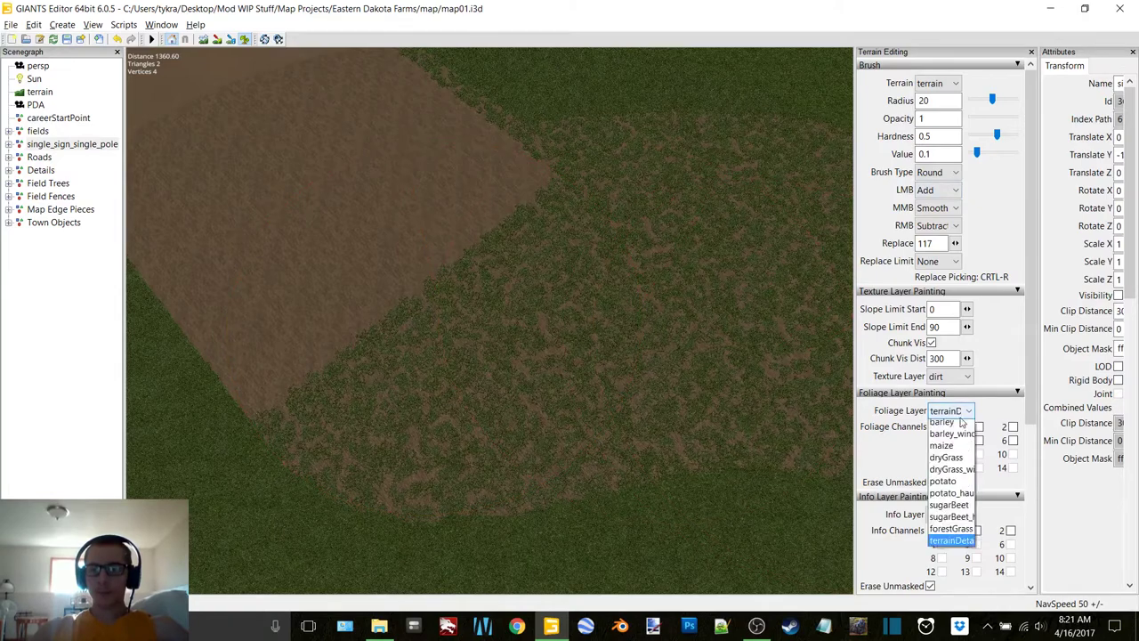
pyautogui.click(949, 450)
pyautogui.moveTo(640, 264); pyautogui.dragTo(609, 285, button='right')
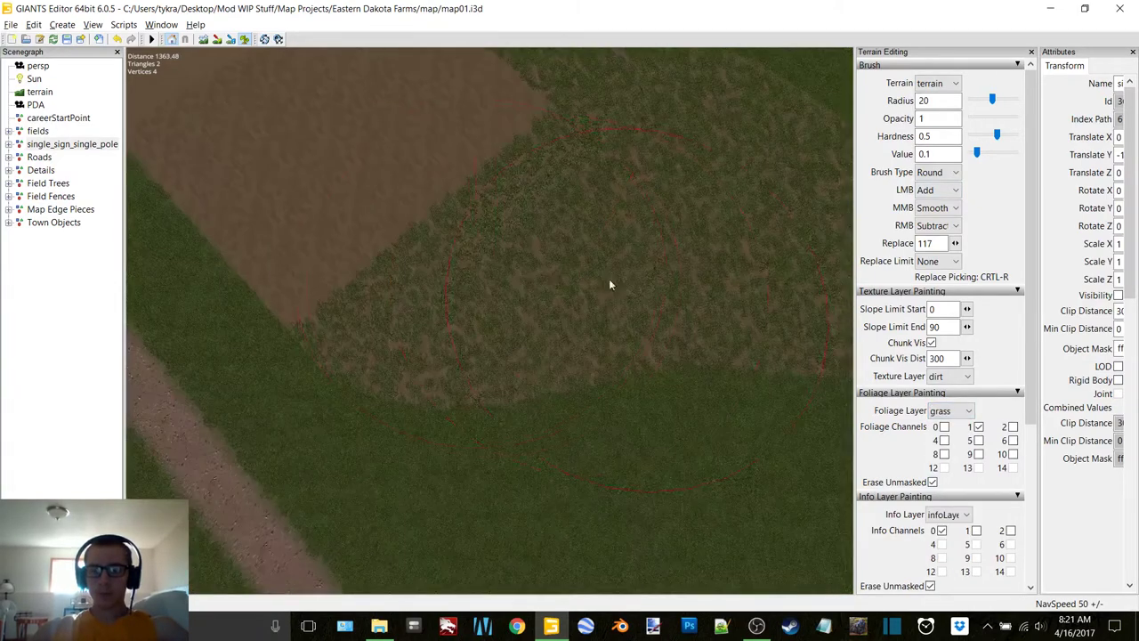
pyautogui.moveTo(444, 228)
pyautogui.mouseDown()
pyautogui.moveTo(573, 205)
pyautogui.moveTo(749, 200)
pyautogui.moveTo(674, 217)
pyautogui.mouseUp()
pyautogui.moveTo(674, 217)
pyautogui.keyDown('alt'); pyautogui.mouseDown(button='middle')
pyautogui.moveTo(655, 232)
pyautogui.moveTo(669, 235)
pyautogui.mouseUp(button='middle'); pyautogui.keyUp('alt')
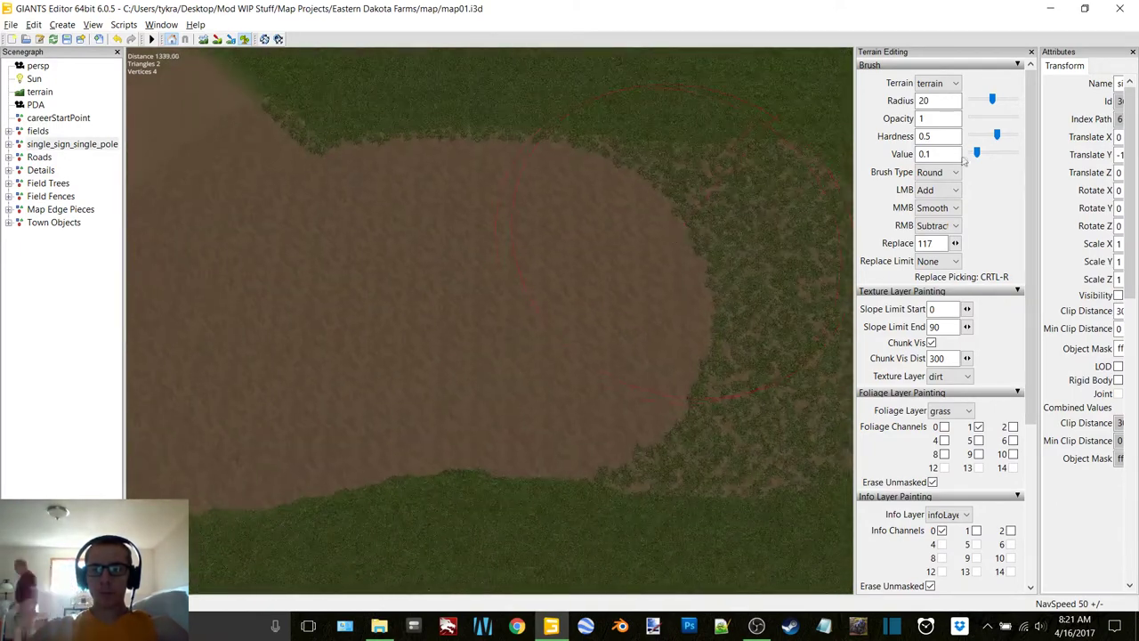
pyautogui.moveTo(933, 102); pyautogui.dragTo(926, 103)
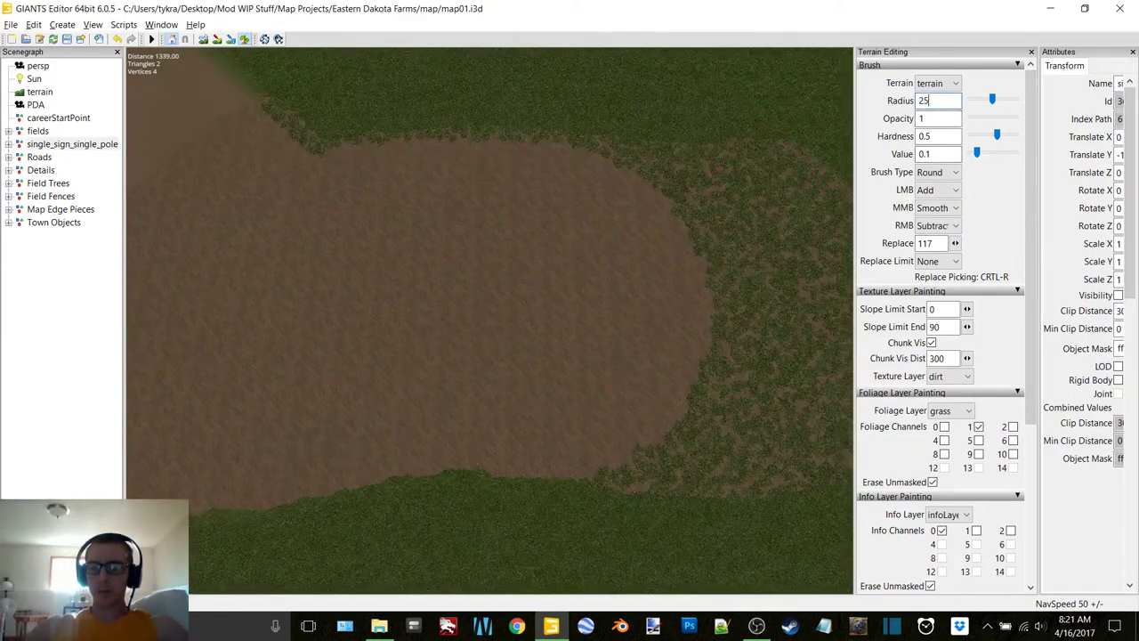
pyautogui.moveTo(440, 221); pyautogui.dragTo(686, 274)
pyautogui.moveTo(702, 235)
pyautogui.mouseDown()
pyautogui.moveTo(644, 217)
pyautogui.moveTo(547, 227)
pyautogui.moveTo(522, 217)
pyautogui.moveTo(531, 213)
pyautogui.moveTo(333, 259)
pyautogui.moveTo(471, 240)
pyautogui.moveTo(702, 252)
pyautogui.moveTo(658, 234)
pyautogui.moveTo(566, 236)
pyautogui.moveTo(461, 257)
pyautogui.moveTo(700, 222)
pyautogui.mouseUp()
pyautogui.hotkey('ctrl', 'z')
pyautogui.hotkey('ctrl', 'z')
pyautogui.hotkey('ctrl', 'z')
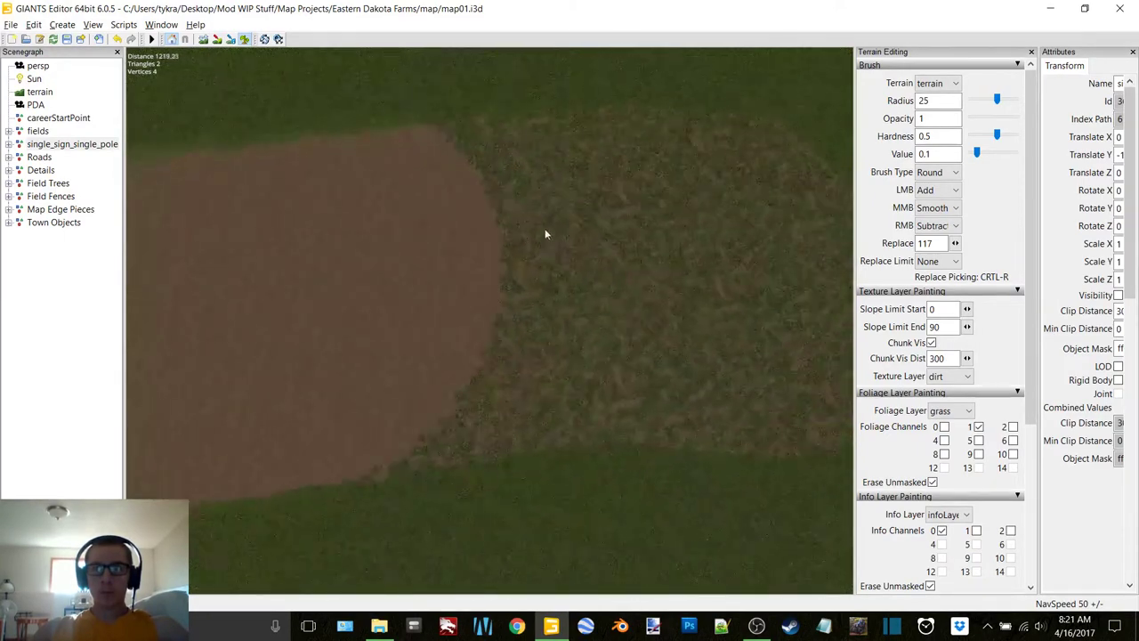
# Step: Erase the grass from the rest of the cross strip up to the creekside strip with the radius 25 brush
pyautogui.moveTo(309, 275); pyautogui.dragTo(399, 251, button='right')
pyautogui.moveTo(399, 256)
pyautogui.mouseDown()
pyautogui.moveTo(709, 249)
pyautogui.moveTo(585, 254)
pyautogui.moveTo(450, 308)
pyautogui.moveTo(457, 287)
pyautogui.moveTo(523, 279)
pyautogui.moveTo(691, 294)
pyautogui.mouseUp()
pyautogui.scroll(-1, 698, 238)
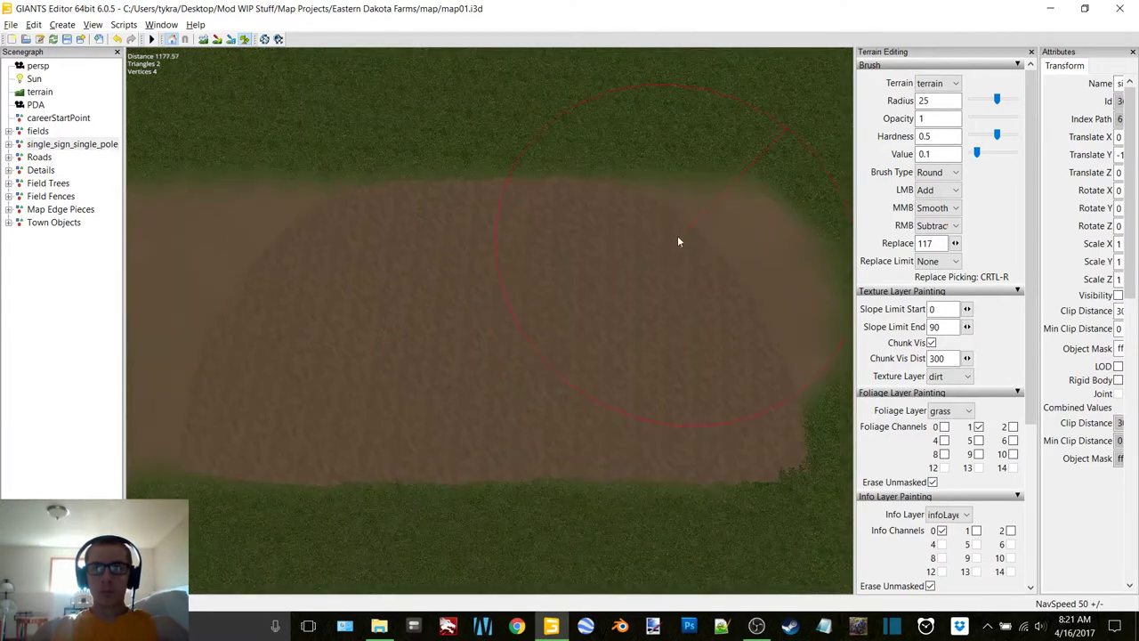
pyautogui.moveTo(677, 241)
pyautogui.mouseDown()
pyautogui.moveTo(660, 242)
pyautogui.moveTo(671, 229)
pyautogui.moveTo(594, 230)
pyautogui.mouseUp()
pyautogui.scroll(1, 608, 223)
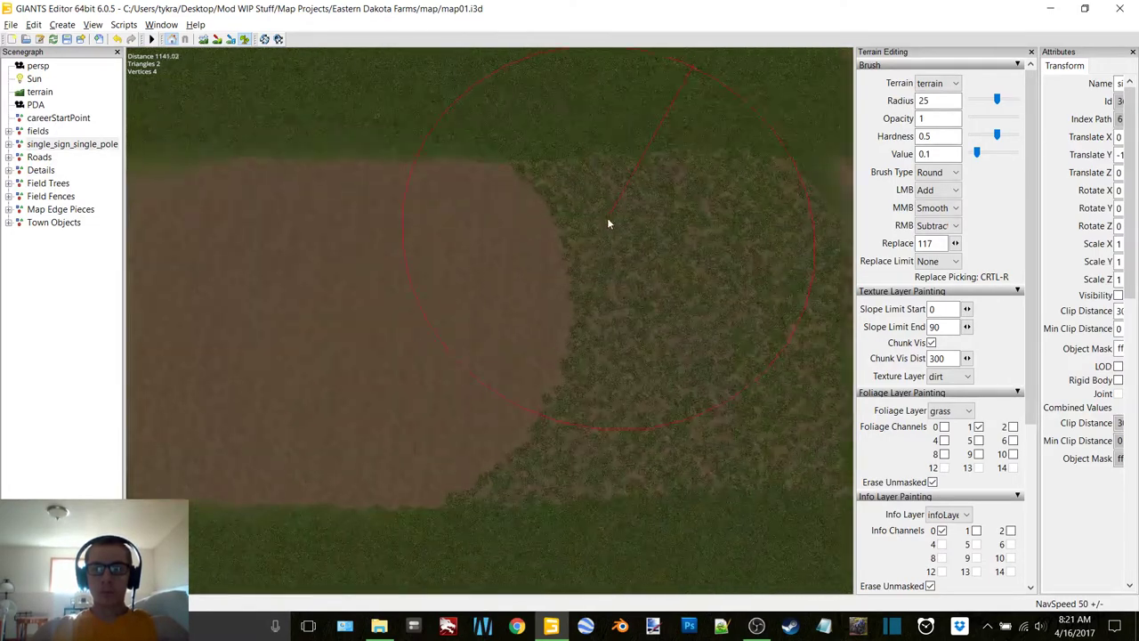
pyautogui.keyDown('alt'); pyautogui.moveTo(607, 219); pyautogui.dragTo(356, 206, button='middle'); pyautogui.keyUp('alt')
pyautogui.moveTo(259, 233)
pyautogui.mouseDown()
pyautogui.moveTo(434, 216)
pyautogui.moveTo(671, 228)
pyautogui.mouseUp()
pyautogui.keyDown('alt'); pyautogui.moveTo(670, 222); pyautogui.dragTo(387, 210, button='middle'); pyautogui.keyUp('alt')
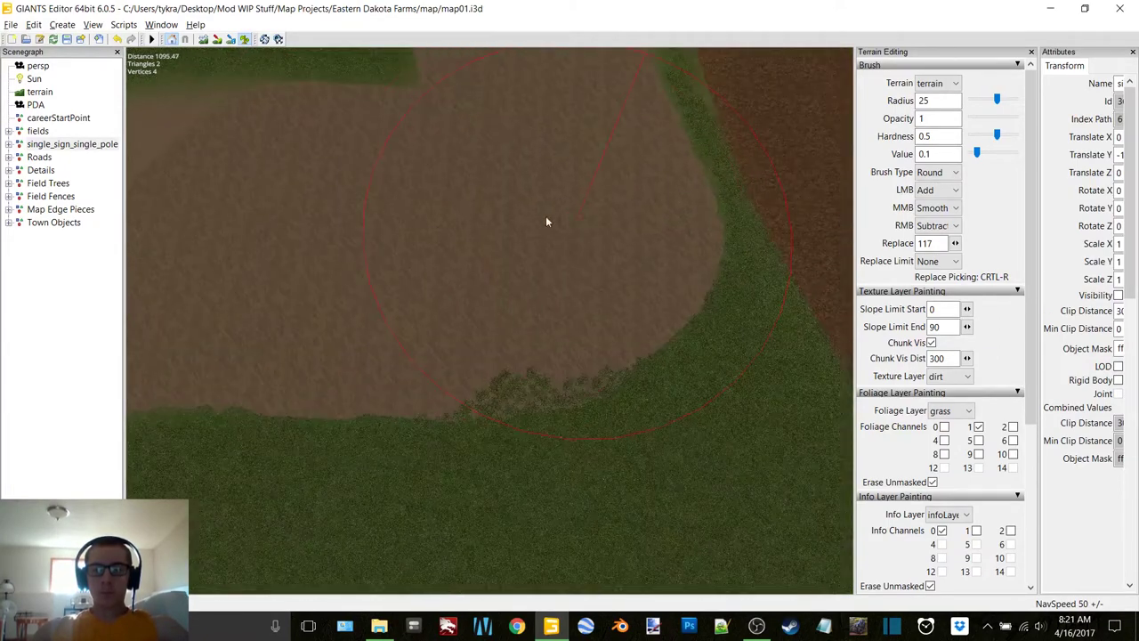
pyautogui.moveTo(432, 206); pyautogui.dragTo(473, 209)
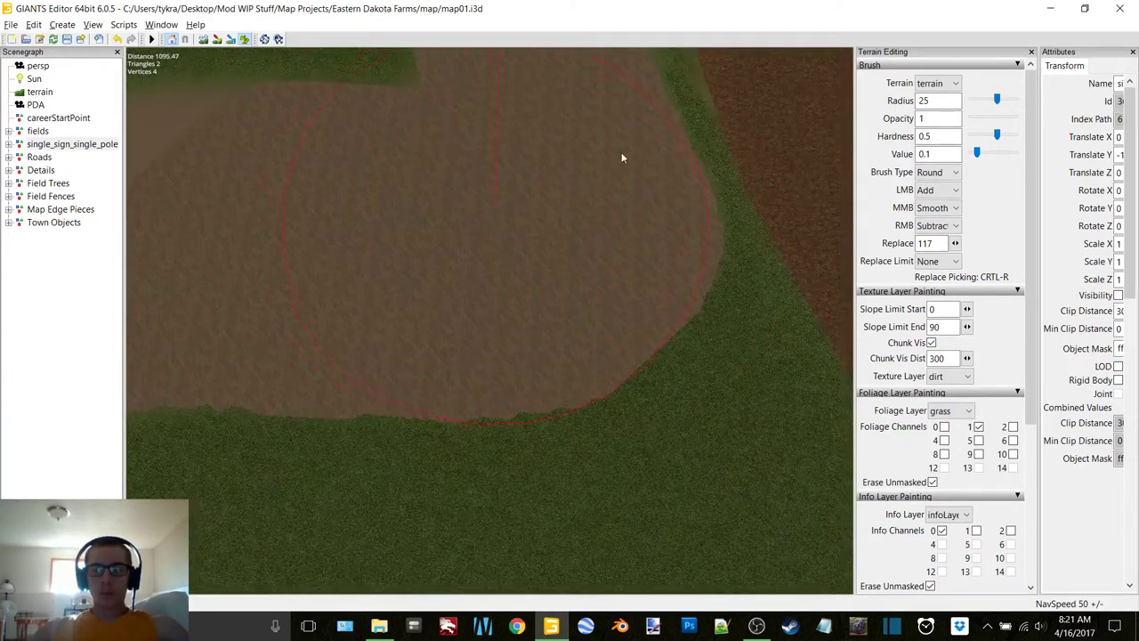
# Step: Examine the field's closed outline between the roads, the cross strip and the creek from several angles
pyautogui.moveTo(623, 158)
pyautogui.mouseDown(button='middle')
pyautogui.moveTo(424, 361)
pyautogui.moveTo(347, 253)
pyautogui.mouseUp(button='middle')
pyautogui.moveTo(348, 253)
pyautogui.keyDown('alt'); pyautogui.mouseDown()
pyautogui.moveTo(397, 268)
pyautogui.moveTo(404, 235)
pyautogui.mouseUp(); pyautogui.keyUp('alt')
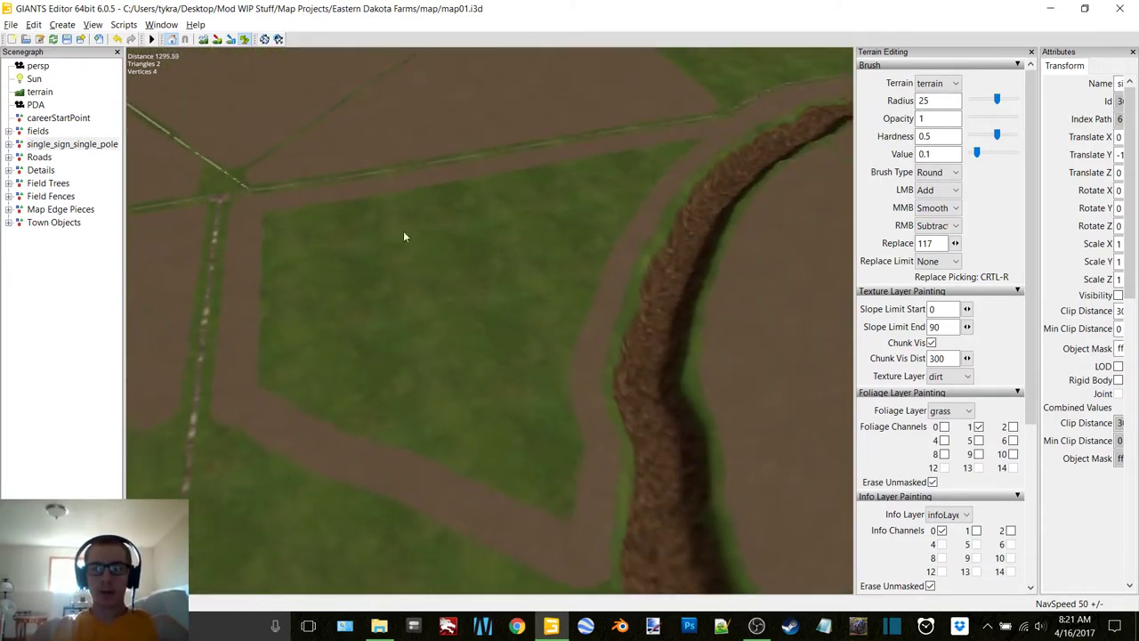
pyautogui.moveTo(404, 235)
pyautogui.keyDown('alt'); pyautogui.mouseDown(button='middle')
pyautogui.moveTo(536, 285)
pyautogui.moveTo(510, 342)
pyautogui.mouseUp(button='middle'); pyautogui.keyUp('alt')
pyautogui.keyDown('alt'); pyautogui.moveTo(510, 342); pyautogui.dragTo(586, 313); pyautogui.keyUp('alt')
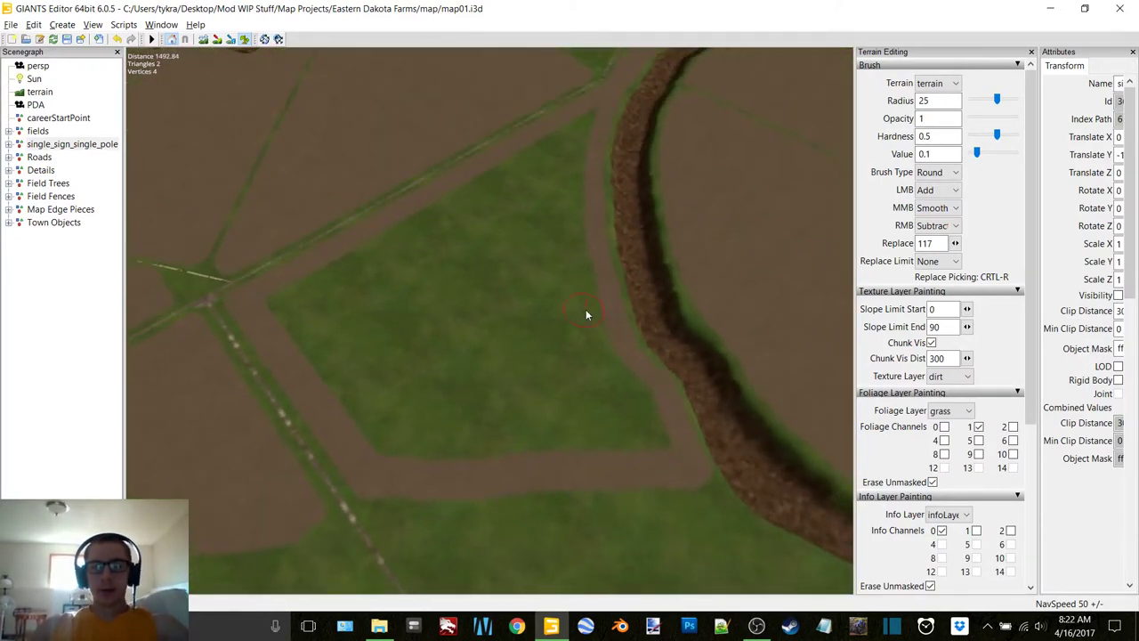
pyautogui.keyDown('alt'); pyautogui.moveTo(623, 384); pyautogui.dragTo(597, 372); pyautogui.keyUp('alt')
pyautogui.moveTo(597, 372)
pyautogui.mouseDown(button='middle')
pyautogui.moveTo(644, 358)
pyautogui.moveTo(465, 394)
pyautogui.moveTo(483, 388)
pyautogui.mouseUp(button='middle')
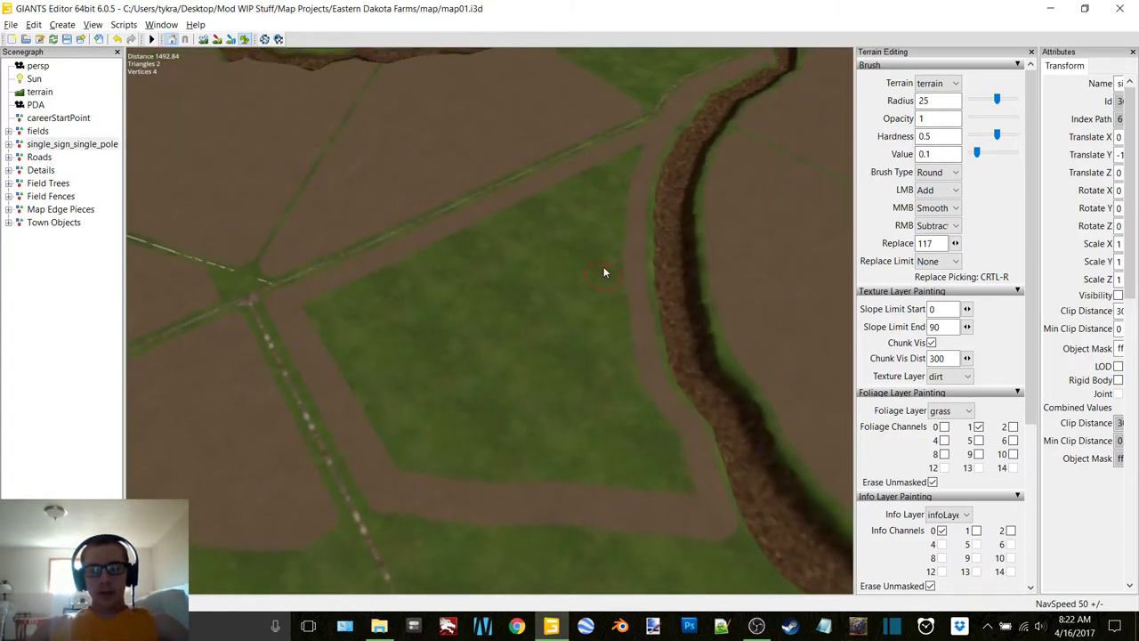
pyautogui.moveTo(645, 336); pyautogui.dragTo(549, 302, button='middle')
pyautogui.keyDown('alt'); pyautogui.moveTo(549, 302); pyautogui.dragTo(690, 177, button='right'); pyautogui.keyUp('alt')
# Step: Paint terrainDetail inward along the creekside strip, from the corner by the road to the cross strip
pyautogui.keyDown('alt'); pyautogui.moveTo(788, 456); pyautogui.dragTo(448, 333, button='middle'); pyautogui.keyUp('alt')
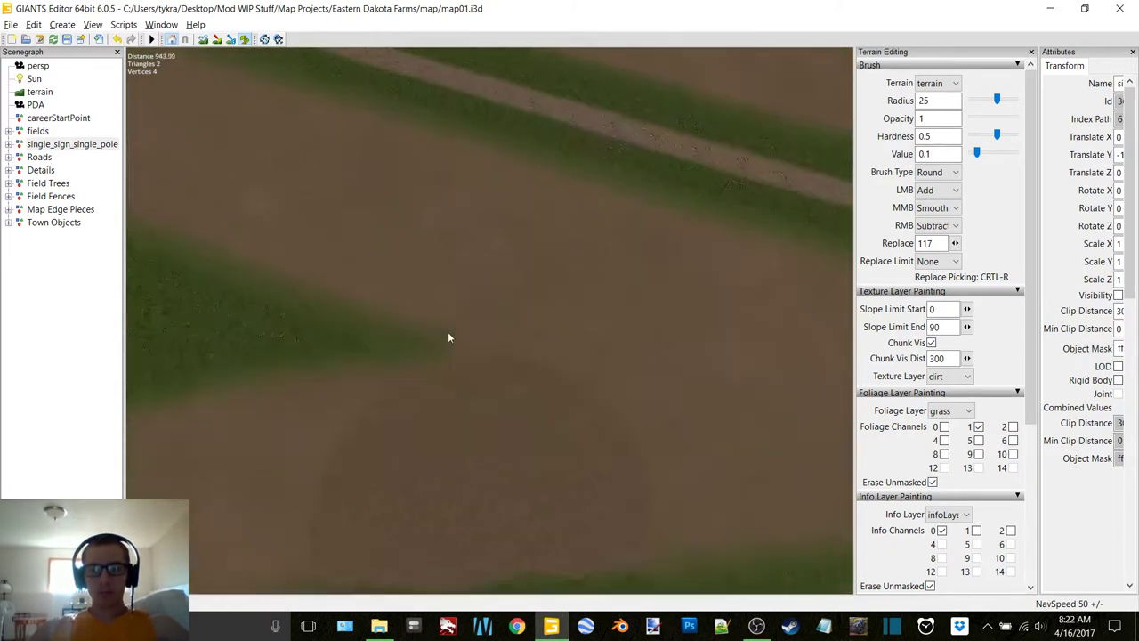
pyautogui.moveTo(328, 330); pyautogui.dragTo(663, 311, button='middle')
pyautogui.click(967, 410)
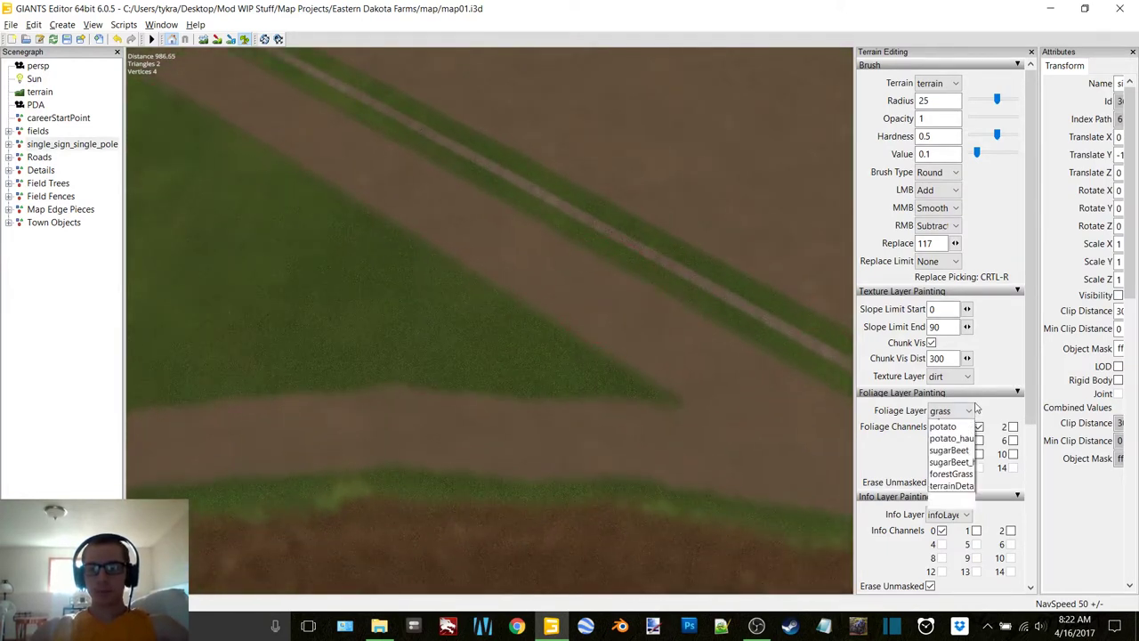
pyautogui.click(956, 603)
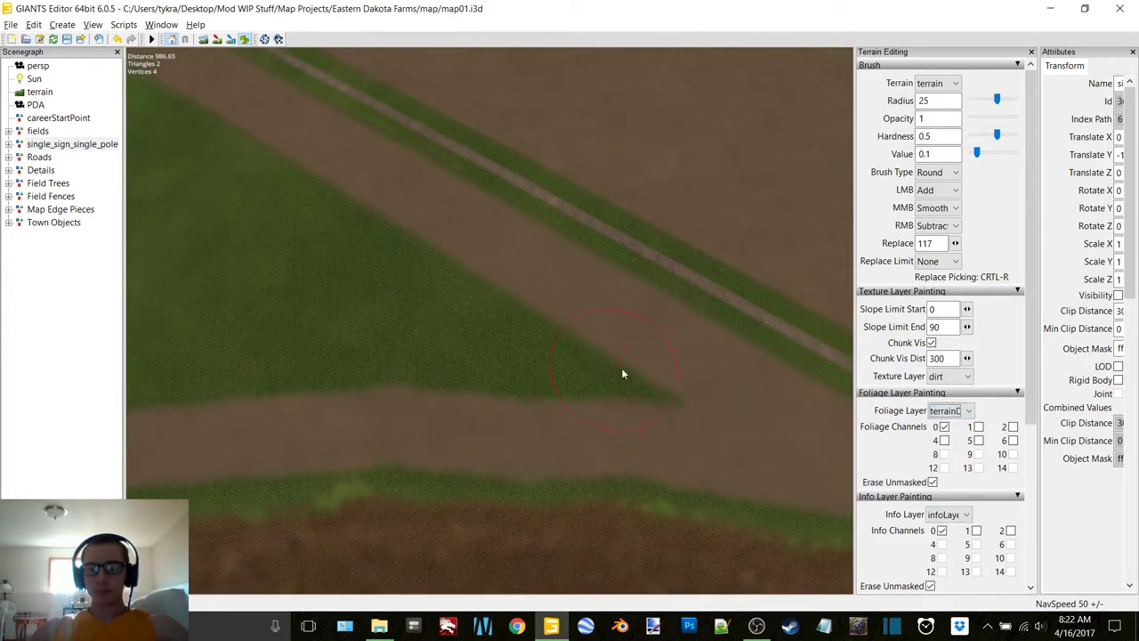
pyautogui.moveTo(557, 368); pyautogui.dragTo(330, 359)
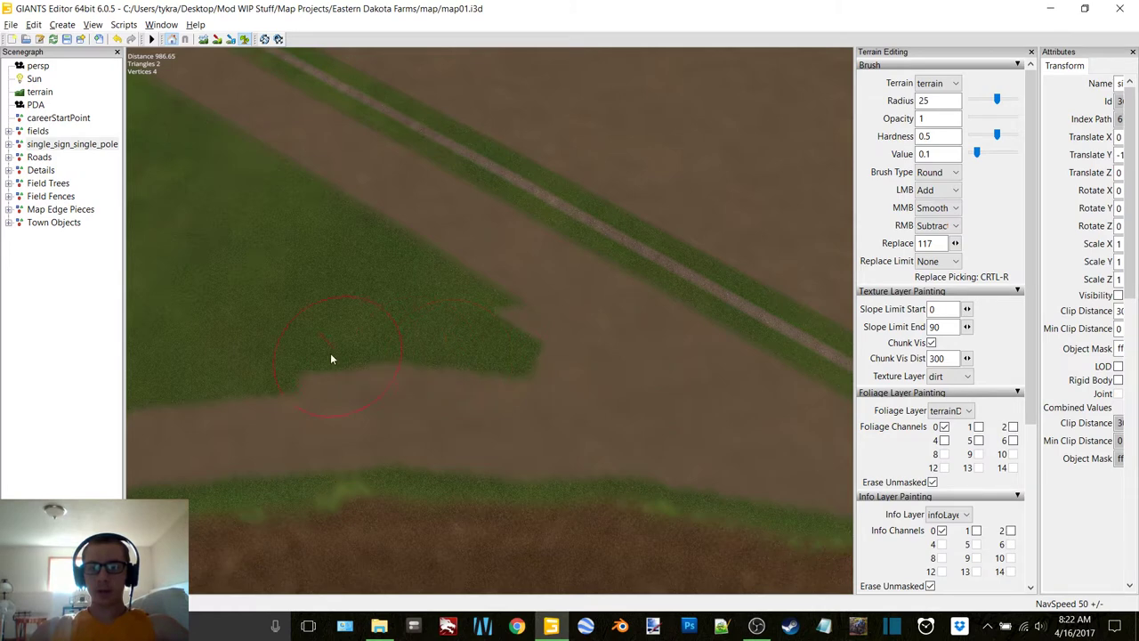
pyautogui.keyDown('alt'); pyautogui.moveTo(239, 334); pyautogui.dragTo(657, 355, button='middle'); pyautogui.keyUp('alt')
pyautogui.moveTo(657, 355)
pyautogui.keyDown('alt'); pyautogui.mouseDown()
pyautogui.moveTo(351, 364)
pyautogui.moveTo(214, 353)
pyautogui.mouseUp(); pyautogui.keyUp('alt')
pyautogui.moveTo(214, 353); pyautogui.dragTo(647, 352, button='middle')
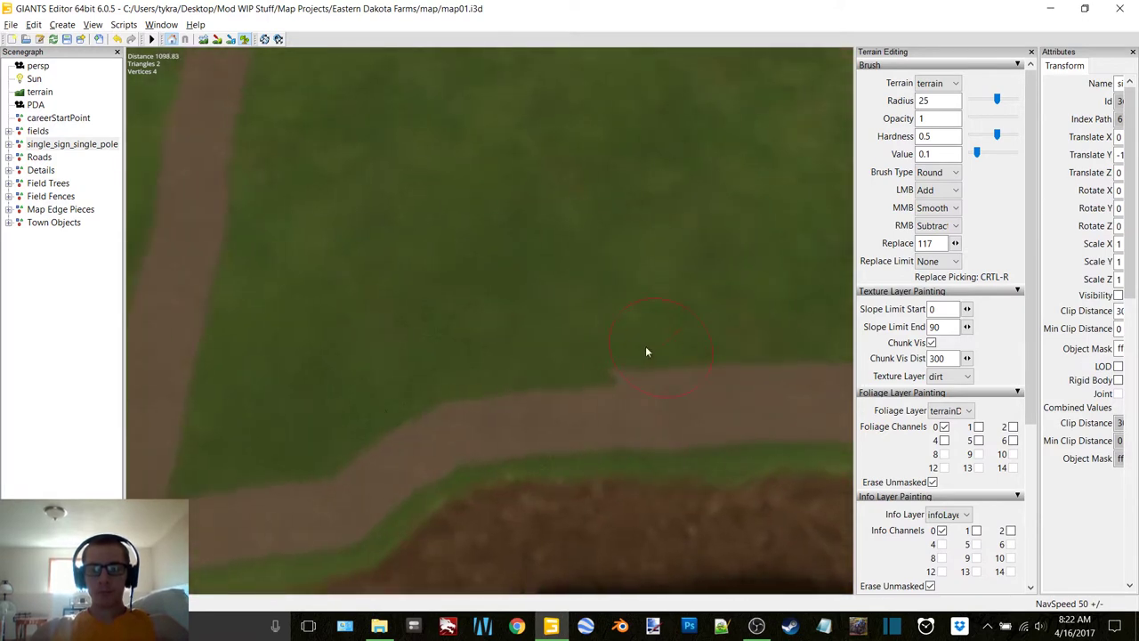
pyautogui.moveTo(534, 373)
pyautogui.mouseDown()
pyautogui.moveTo(401, 398)
pyautogui.moveTo(305, 447)
pyautogui.mouseUp()
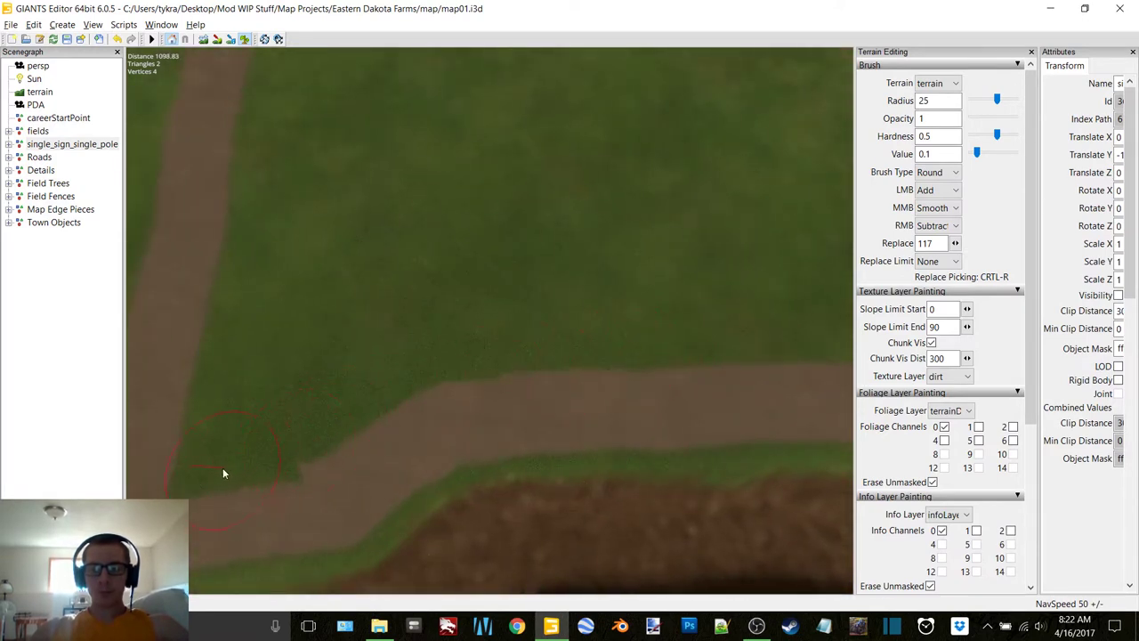
# Step: Paint terrainDetail along the inner edge of the cross strip up to the roadside corner
pyautogui.moveTo(223, 471)
pyautogui.mouseDown()
pyautogui.moveTo(202, 470)
pyautogui.moveTo(244, 281)
pyautogui.mouseUp()
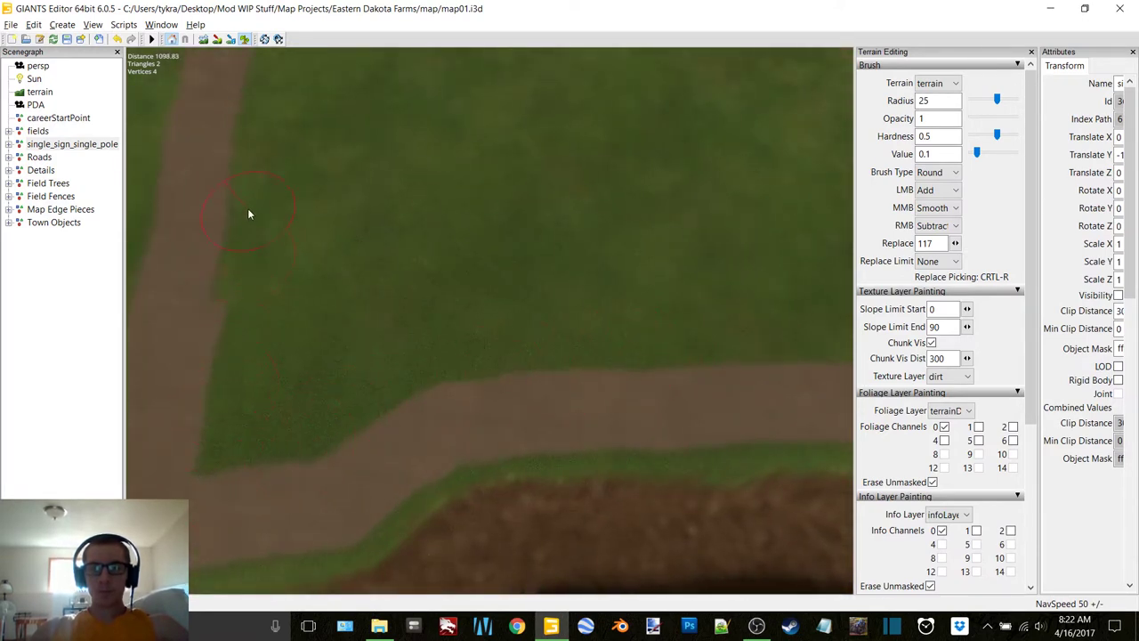
pyautogui.keyDown('alt'); pyautogui.moveTo(253, 211); pyautogui.dragTo(436, 363, button='middle'); pyautogui.keyUp('alt')
pyautogui.keyDown('alt'); pyautogui.moveTo(468, 192); pyautogui.dragTo(517, 244, button='middle'); pyautogui.keyUp('alt')
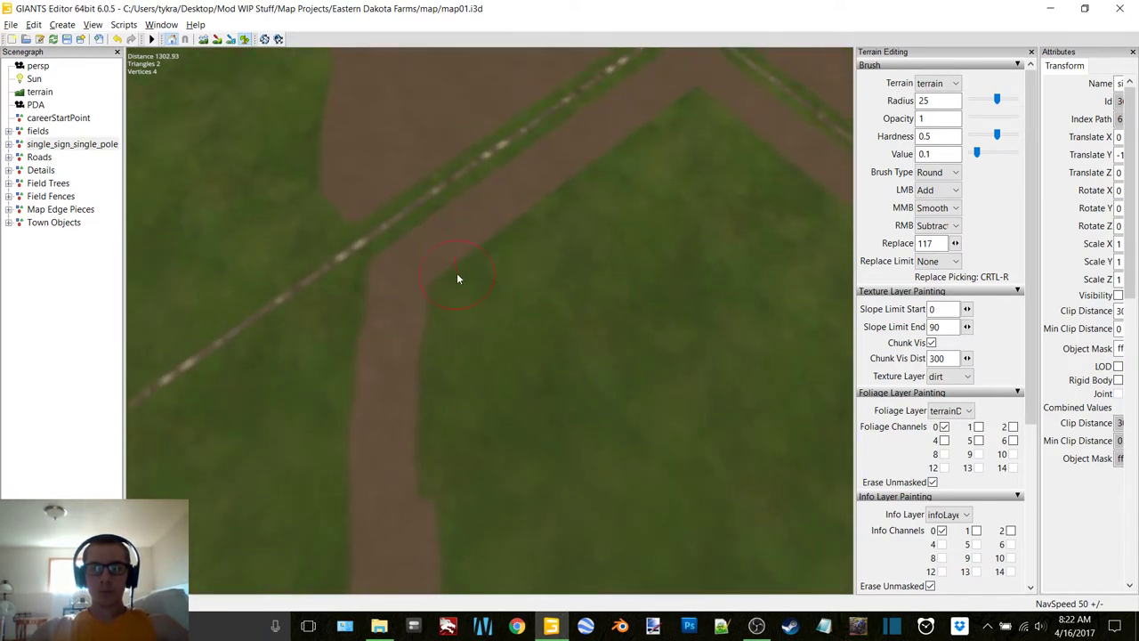
pyautogui.moveTo(435, 336); pyautogui.dragTo(420, 442)
# Step: Paint terrainDetail along the inner edges of both roadside strips, past the road junction to the creek corner
pyautogui.keyDown('alt'); pyautogui.moveTo(570, 292); pyautogui.dragTo(469, 398, button='middle'); pyautogui.keyUp('alt')
pyautogui.keyDown('alt'); pyautogui.moveTo(581, 247); pyautogui.dragTo(356, 377); pyautogui.keyUp('alt')
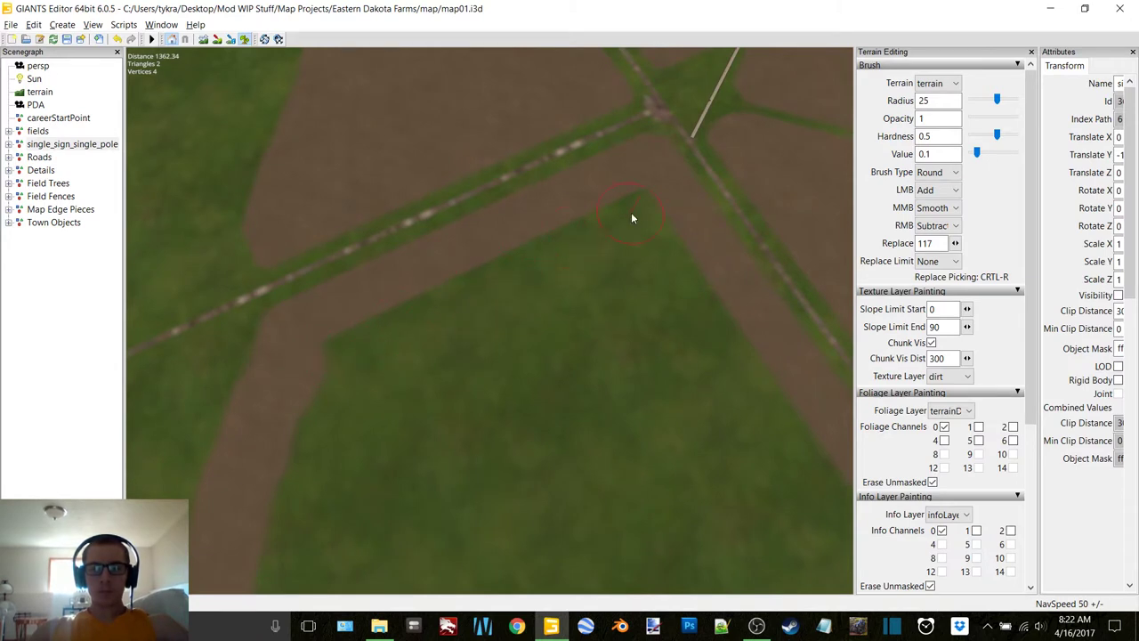
pyautogui.keyDown('alt'); pyautogui.moveTo(590, 207); pyautogui.dragTo(750, 209); pyautogui.keyUp('alt')
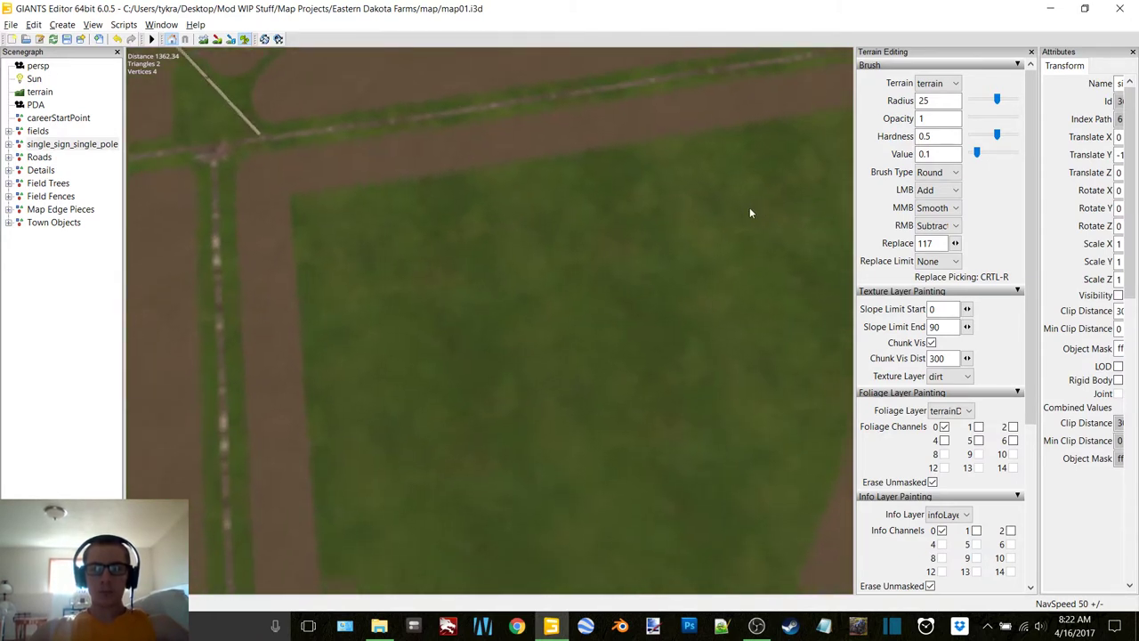
pyautogui.moveTo(749, 208)
pyautogui.mouseDown(button='middle')
pyautogui.moveTo(742, 201)
pyautogui.moveTo(432, 381)
pyautogui.moveTo(317, 326)
pyautogui.mouseUp(button='middle')
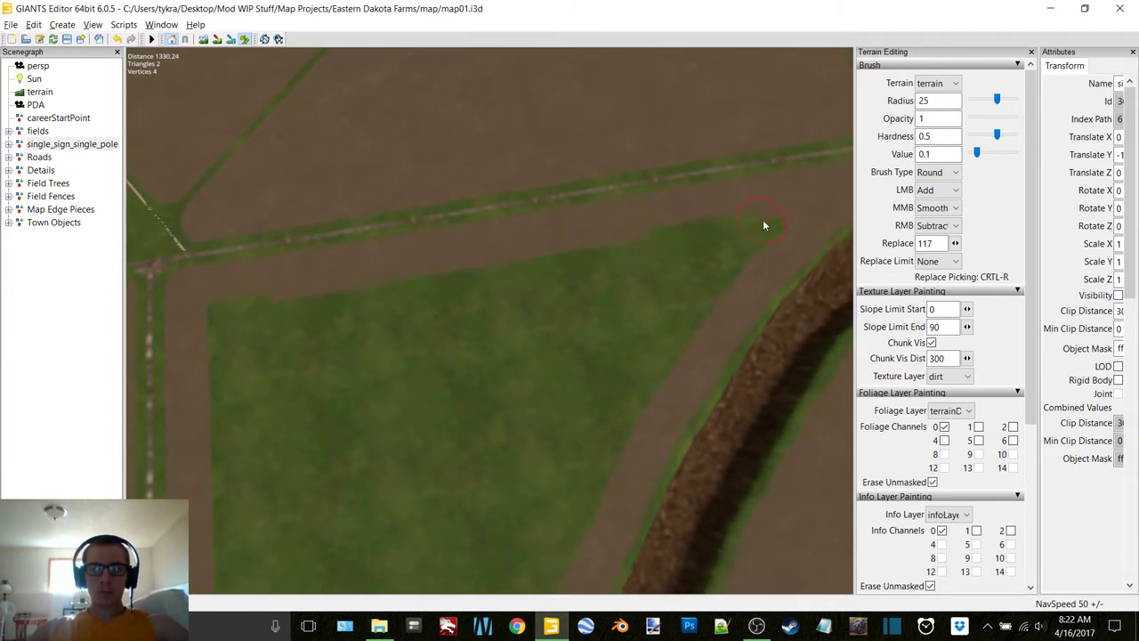
# Step: Open the choice of foliage layers for painting
pyautogui.click(956, 410)
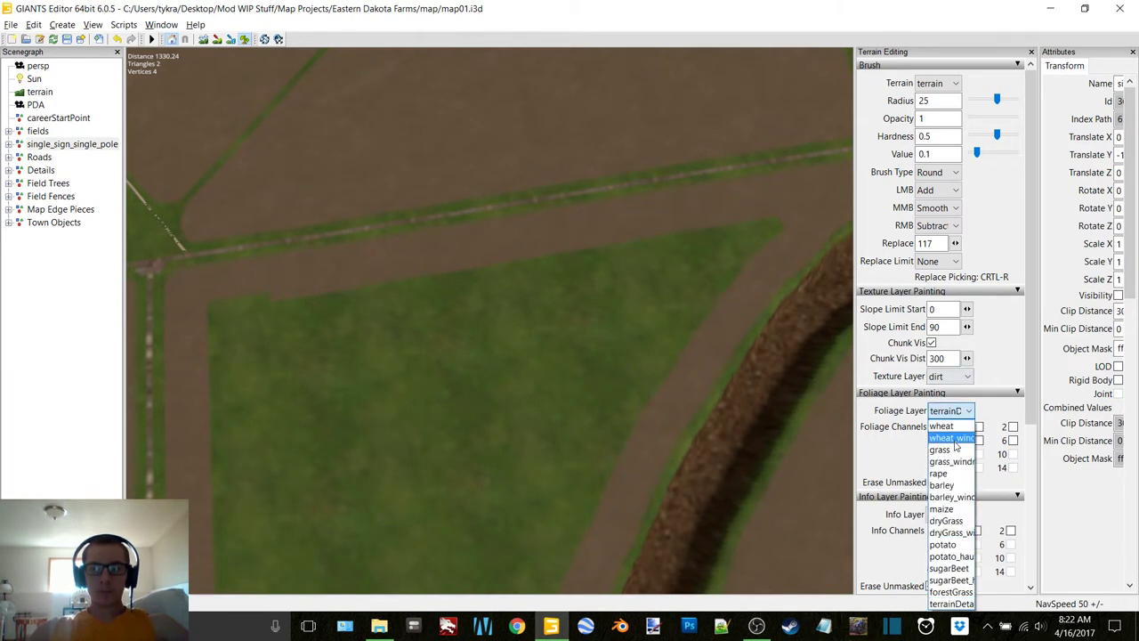
# Step: Brush along the edges of the green area between road and ditch using the grass foliage layer and a radius of 35
pyautogui.click(950, 437)
pyautogui.moveTo(939, 100); pyautogui.dragTo(914, 100)
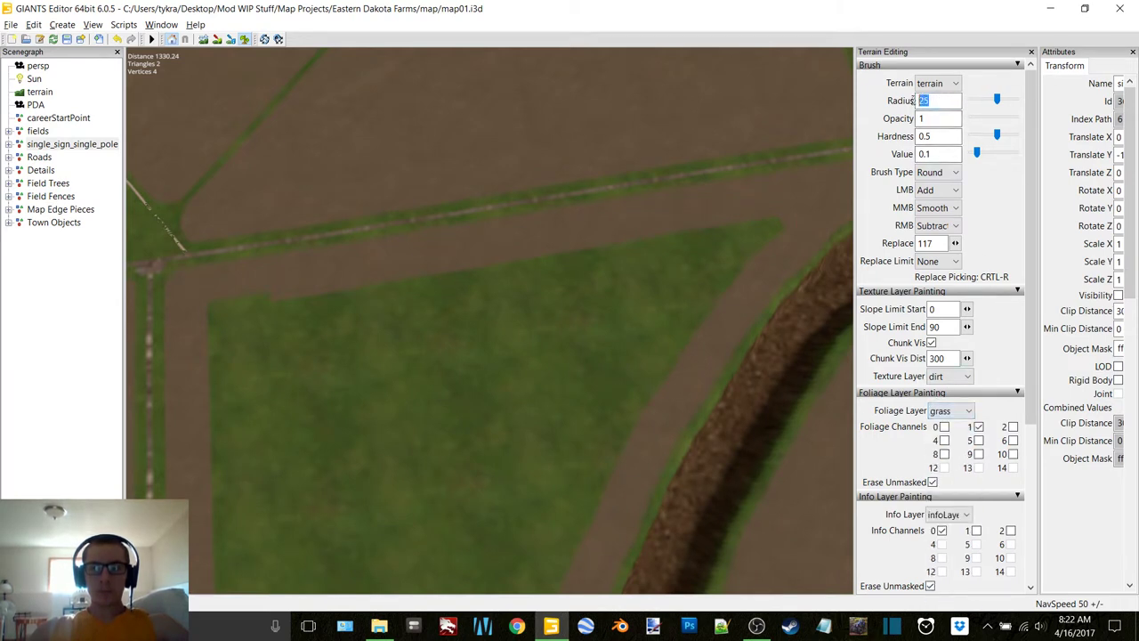
pyautogui.write('4')
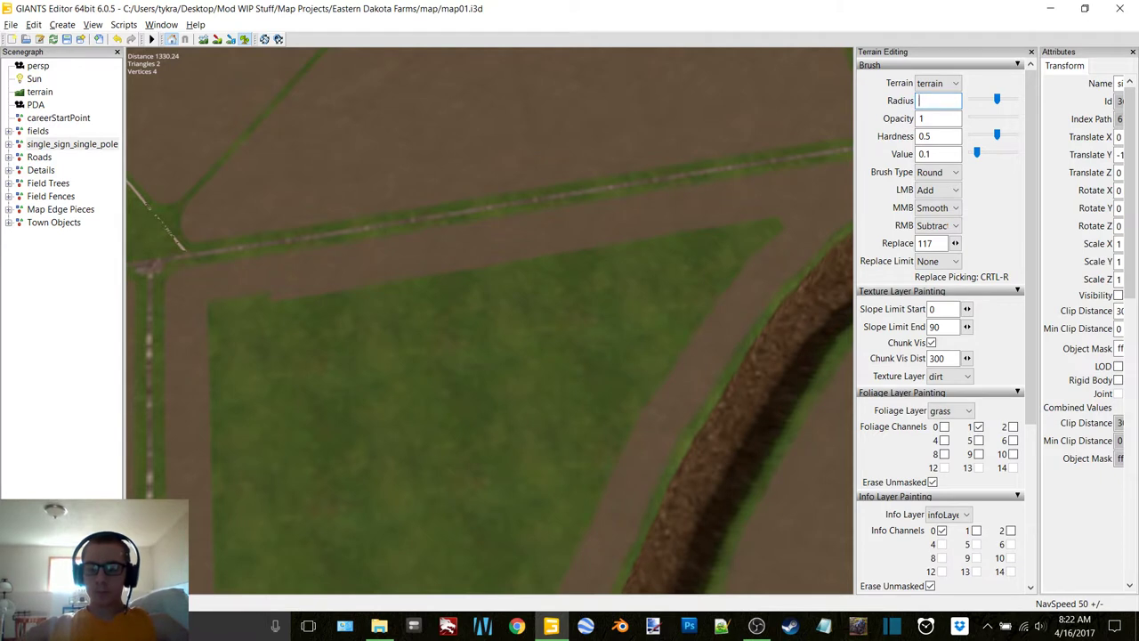
pyautogui.write('35')
pyautogui.press('Return')
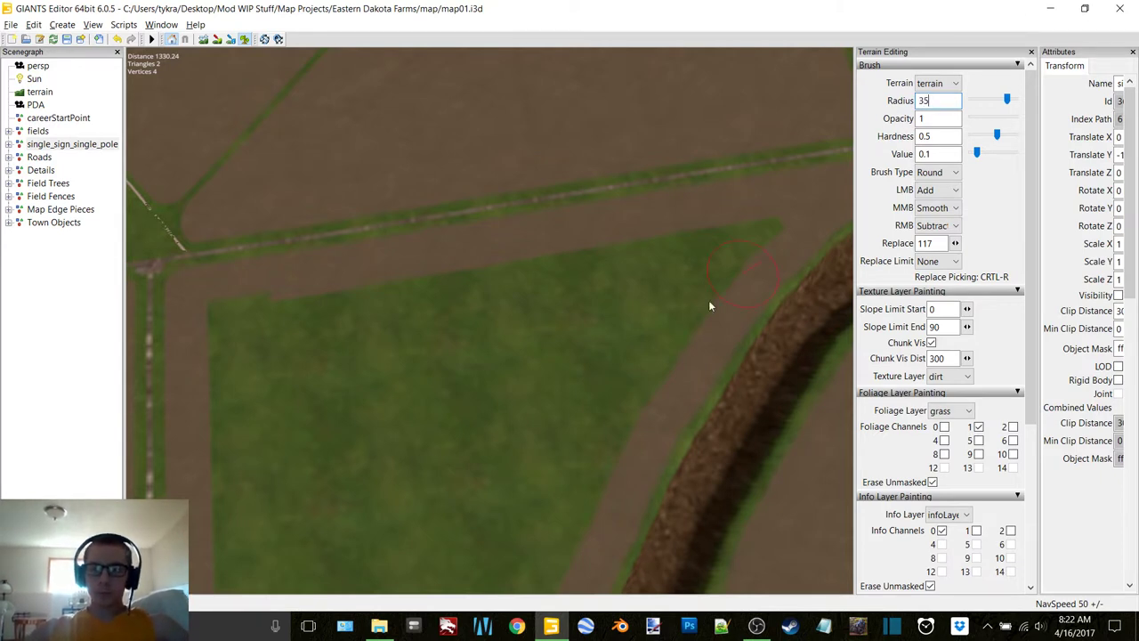
pyautogui.keyDown('alt'); pyautogui.moveTo(709, 305); pyautogui.dragTo(448, 429, button='middle'); pyautogui.keyUp('alt')
pyautogui.keyDown('alt'); pyautogui.moveTo(447, 429); pyautogui.dragTo(451, 369); pyautogui.keyUp('alt')
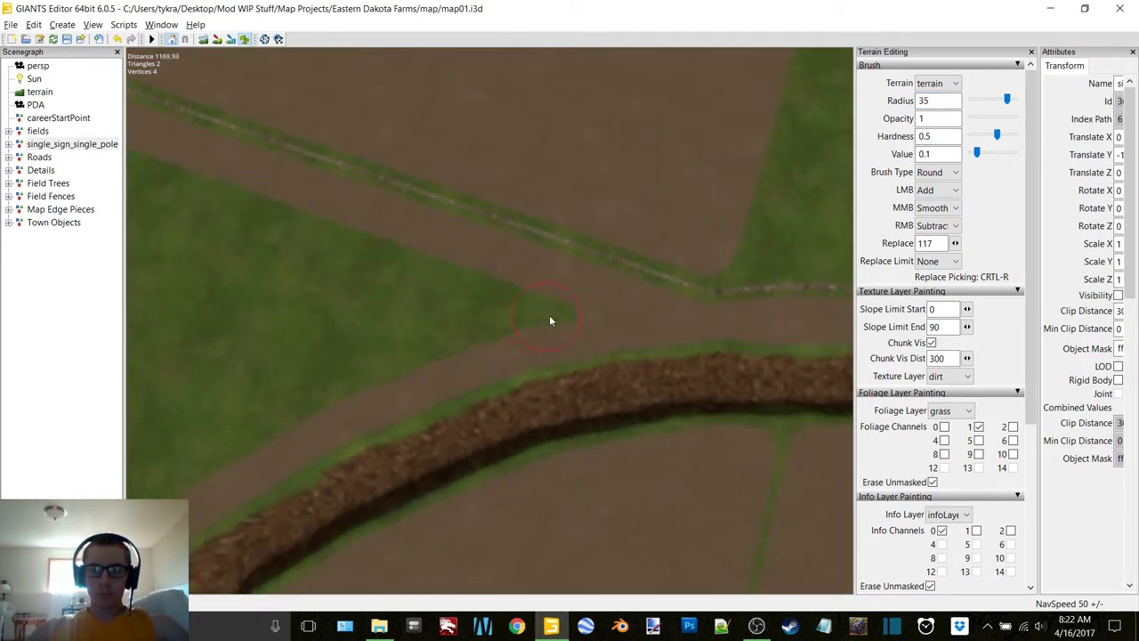
pyautogui.moveTo(510, 317); pyautogui.dragTo(421, 342)
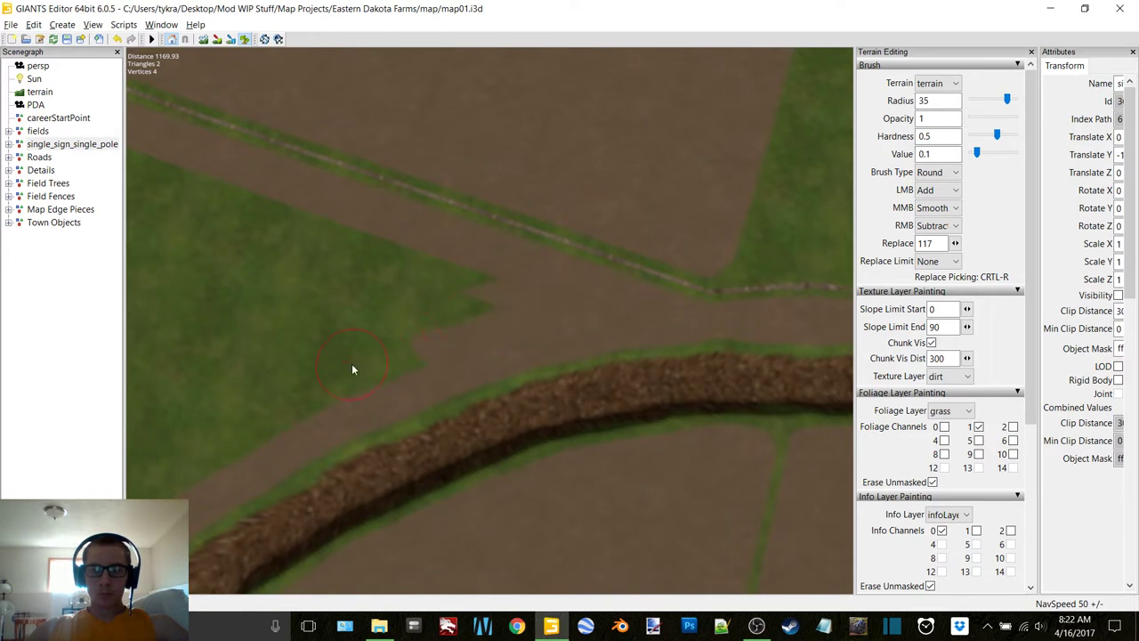
pyautogui.keyDown('alt'); pyautogui.moveTo(345, 377); pyautogui.dragTo(470, 208); pyautogui.keyUp('alt')
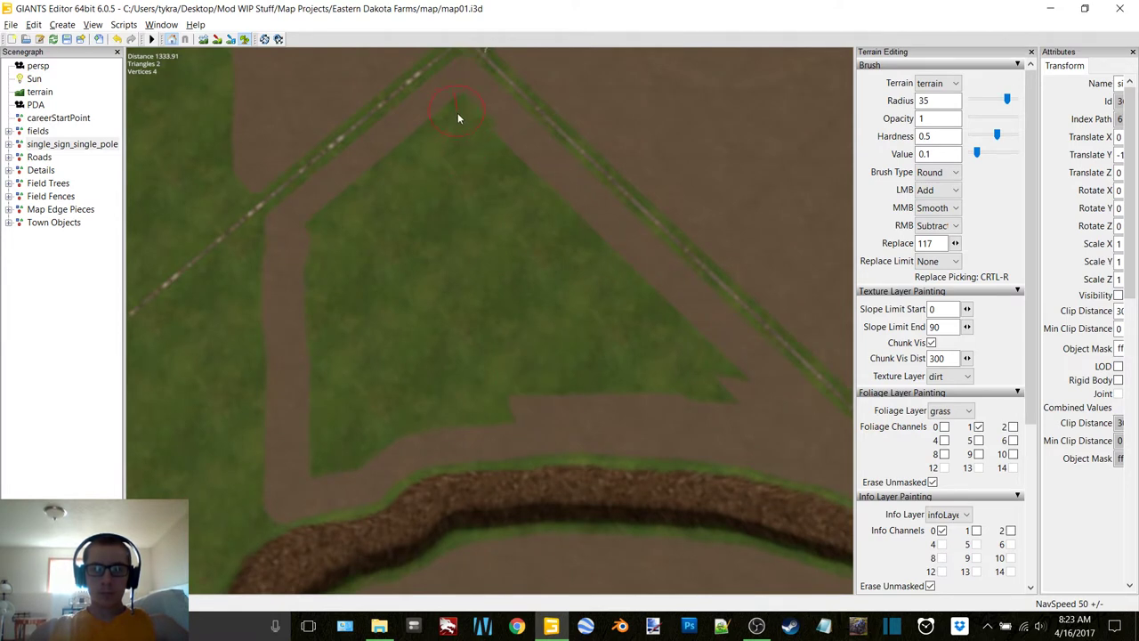
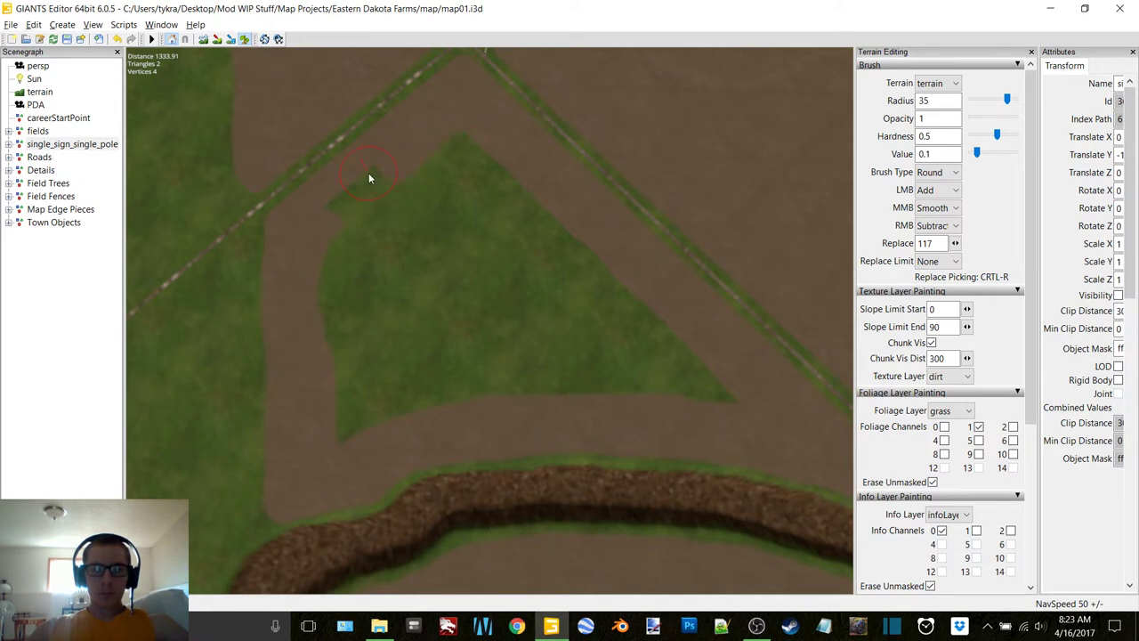
# Step: Paint the terrainDetail foliage layer inward along the edges of the green area, and enlarge the brush radius to 50
pyautogui.click(948, 415)
pyautogui.click(953, 610)
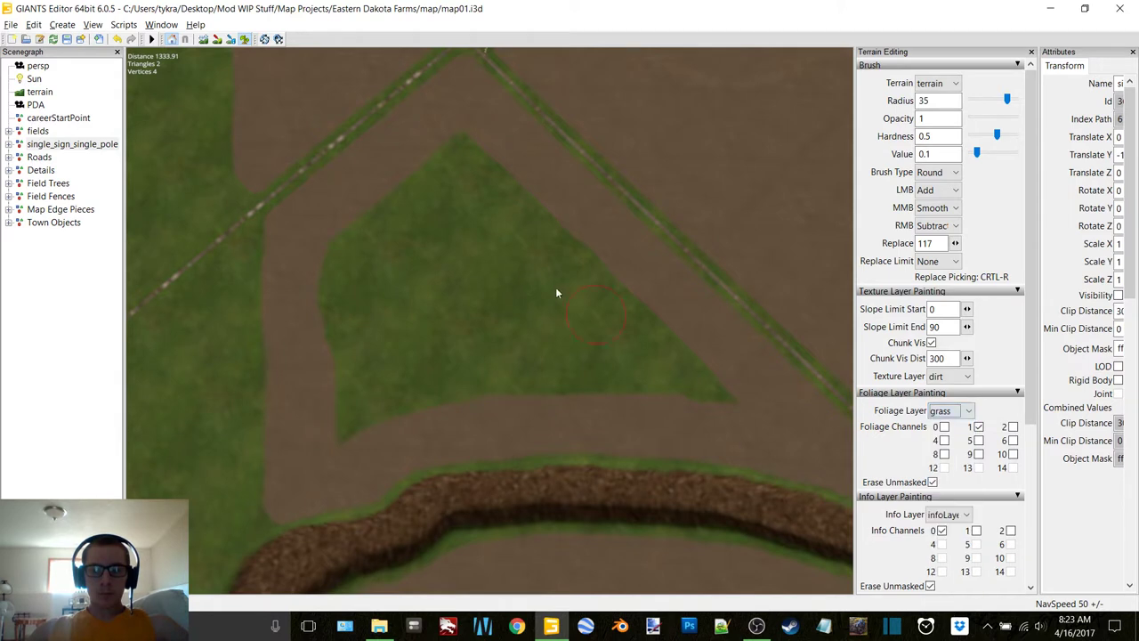
pyautogui.click(961, 412)
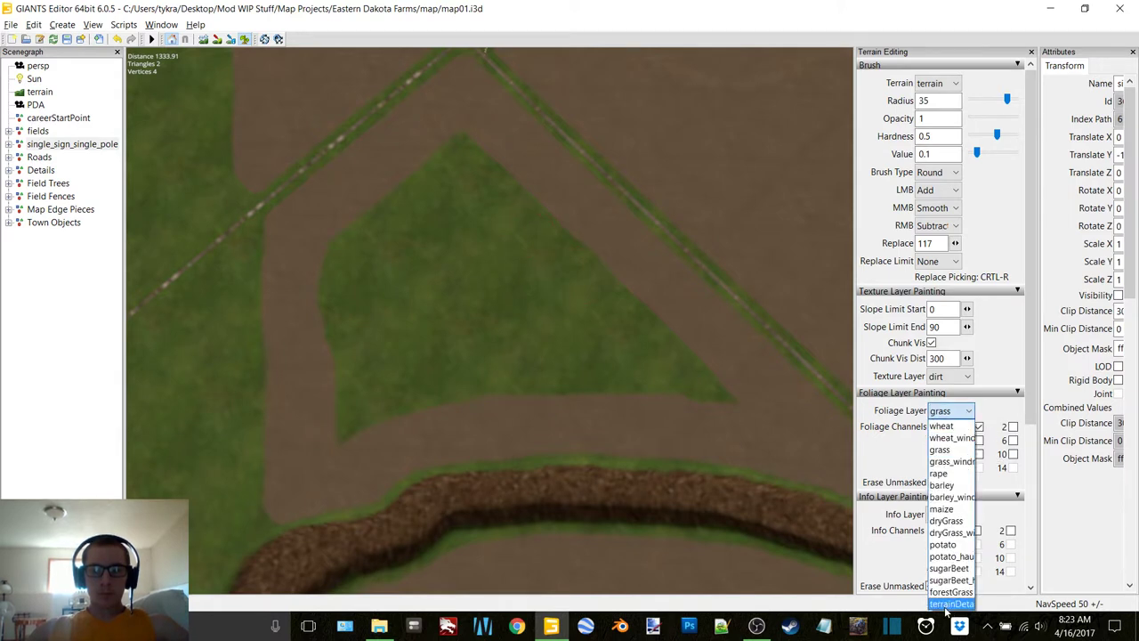
pyautogui.click(945, 605)
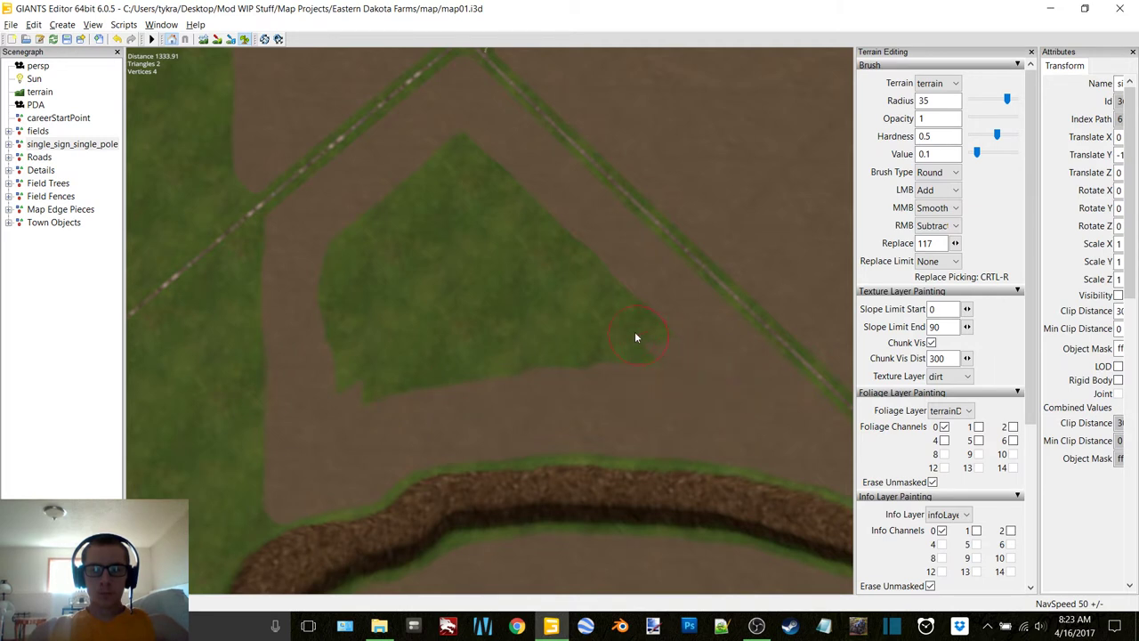
pyautogui.moveTo(606, 303); pyautogui.dragTo(578, 271)
pyautogui.doubleClick(922, 99)
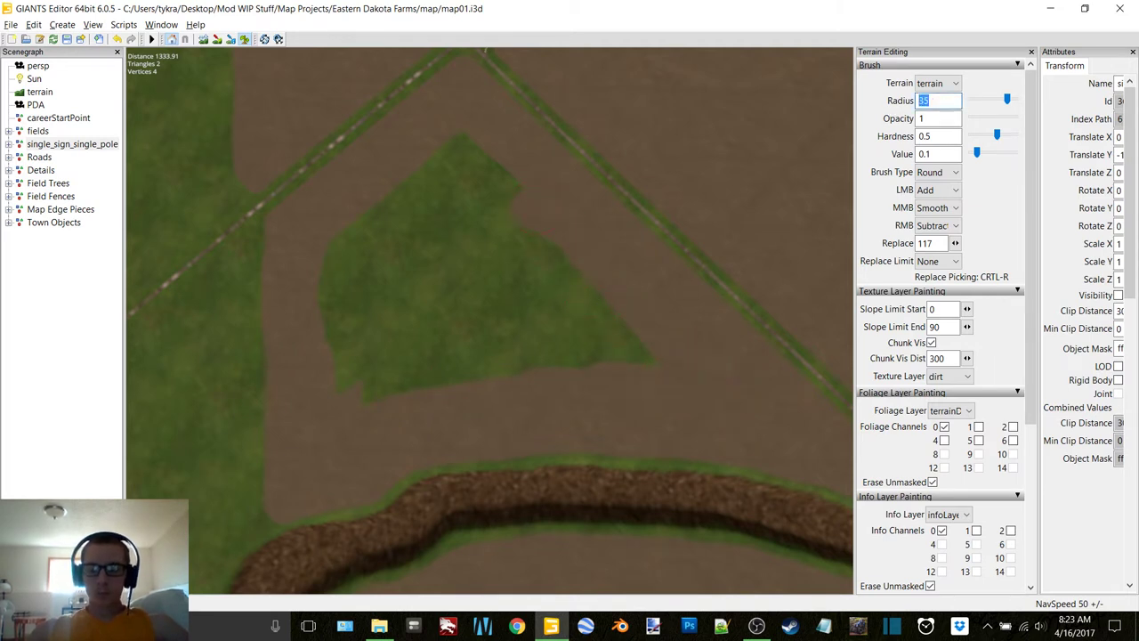
pyautogui.write('50')
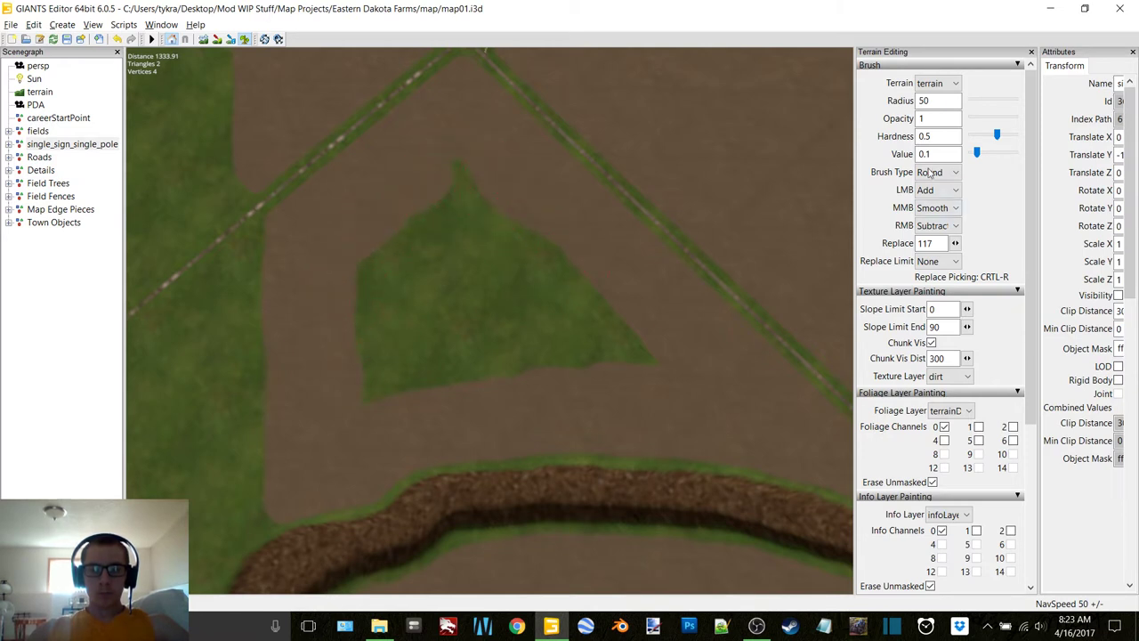
# Step: Clear most of the green remaining in the field's middle using the grass foliage layer and the radius 50 brush
pyautogui.click(948, 411)
pyautogui.click(941, 432)
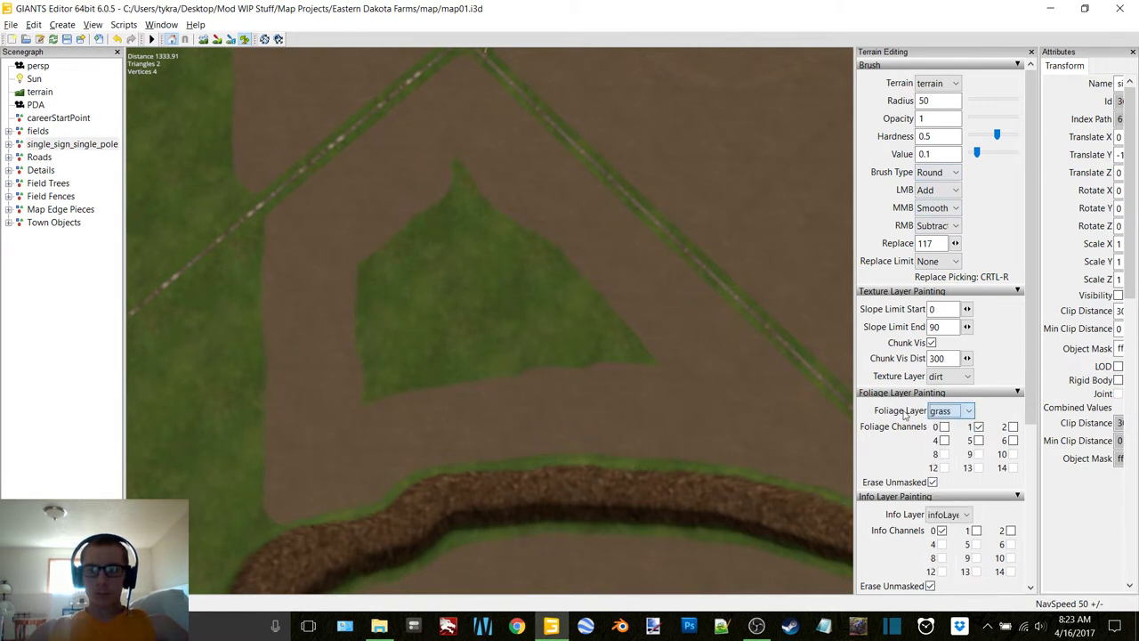
pyautogui.moveTo(560, 276); pyautogui.dragTo(622, 342, button='right')
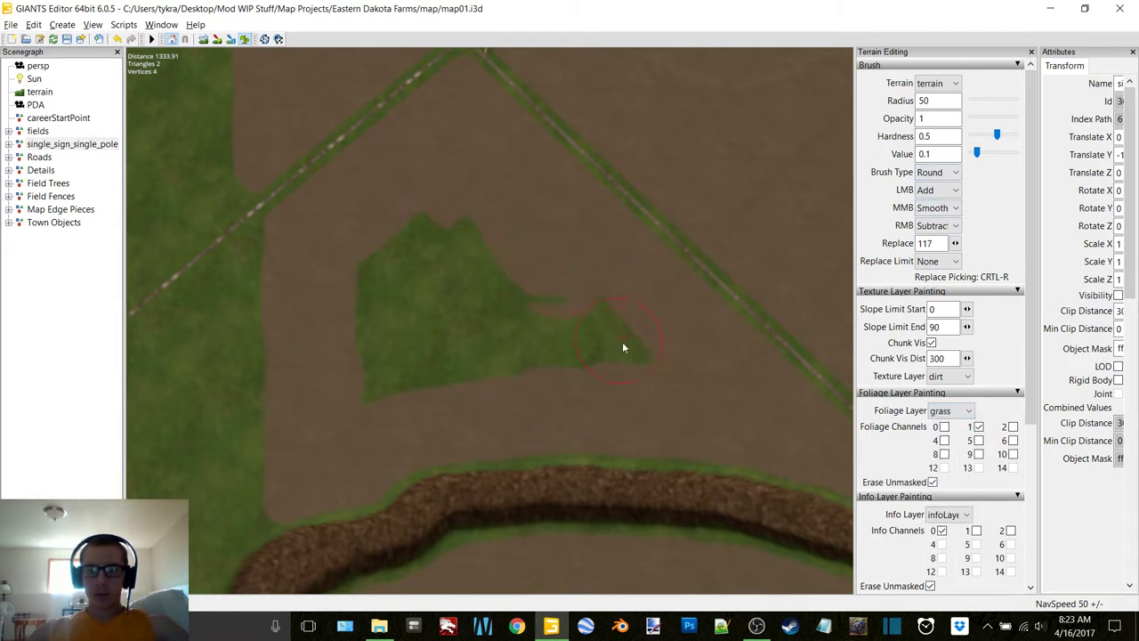
pyautogui.moveTo(574, 354); pyautogui.dragTo(503, 318)
pyautogui.moveTo(457, 231); pyautogui.dragTo(423, 253)
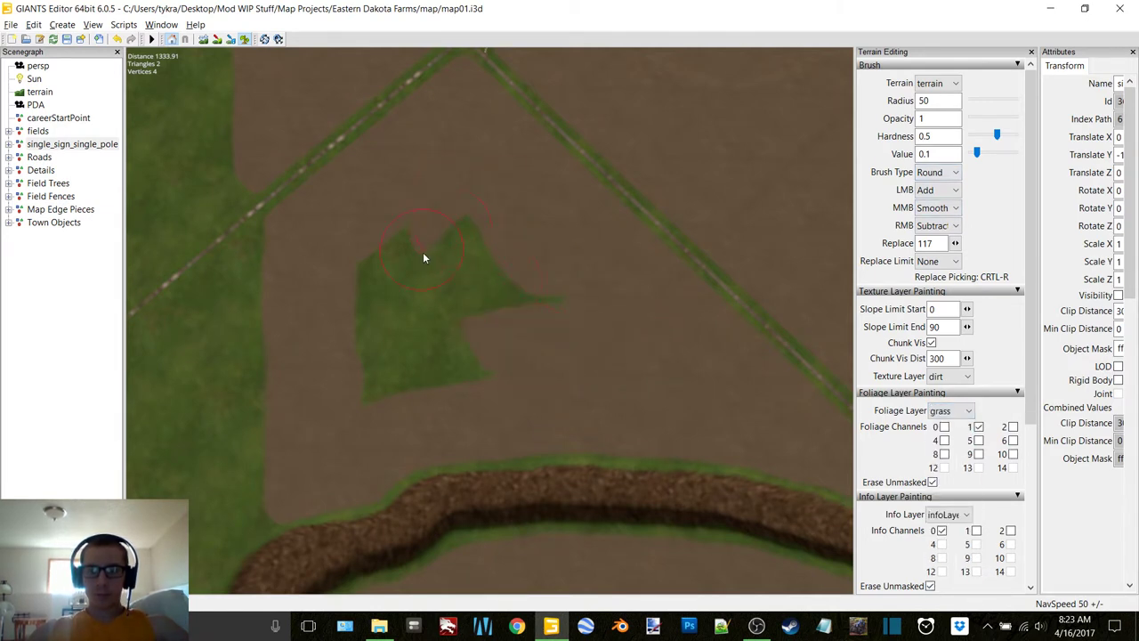
pyautogui.moveTo(461, 362); pyautogui.dragTo(410, 383)
pyautogui.moveTo(367, 283); pyautogui.dragTo(343, 394)
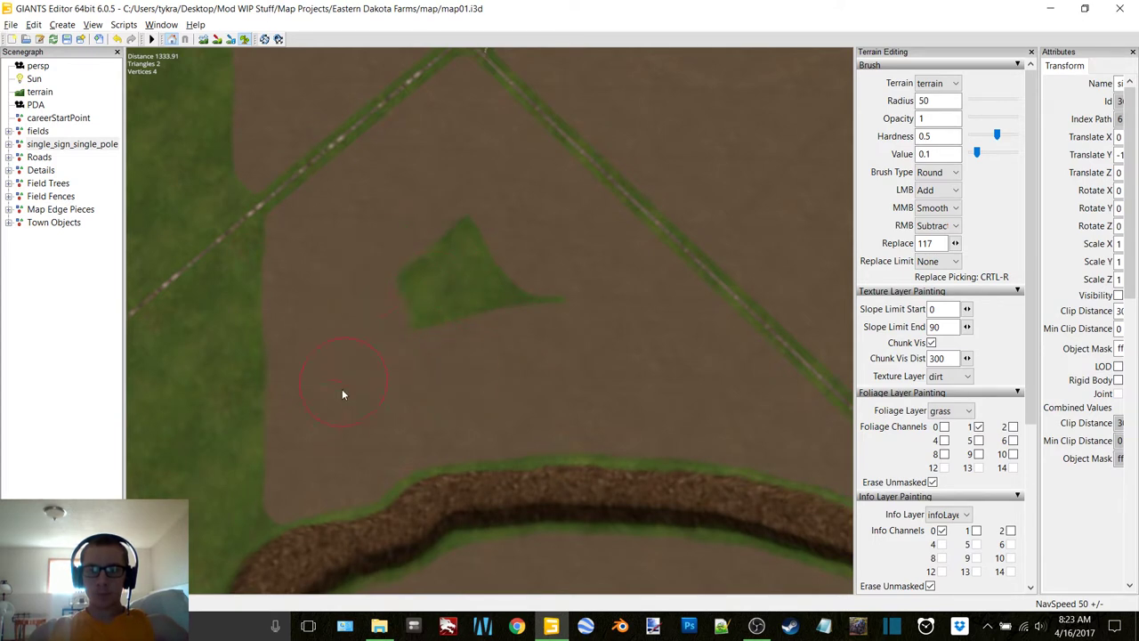
# Step: Cover the last green patch in the middle of the field with the terrainDetail foliage layer
pyautogui.click(948, 410)
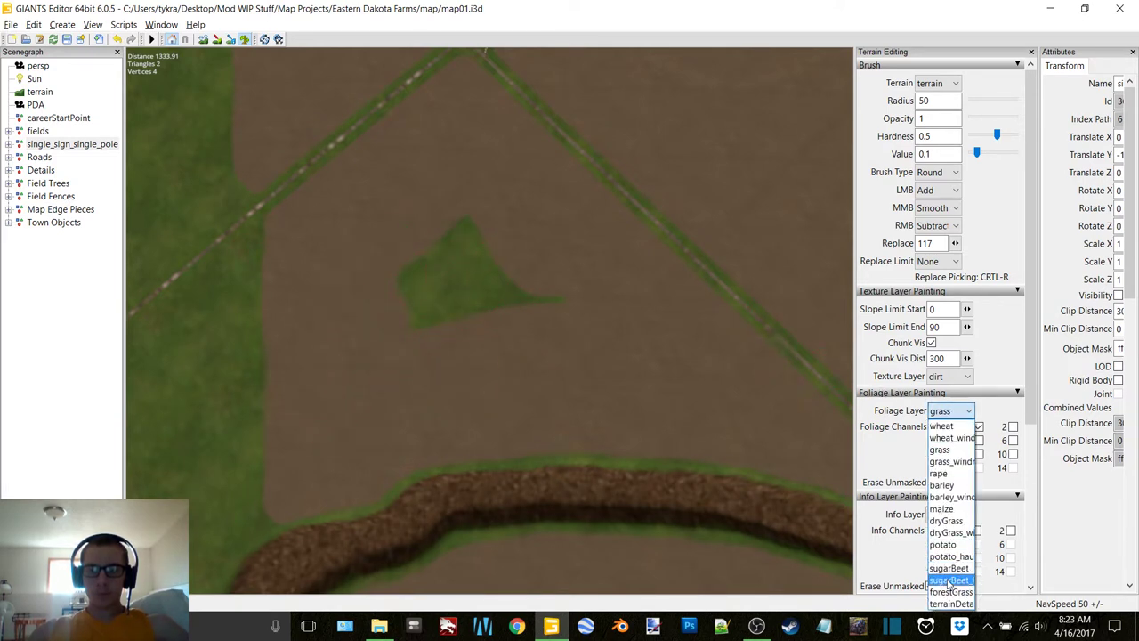
pyautogui.click(951, 605)
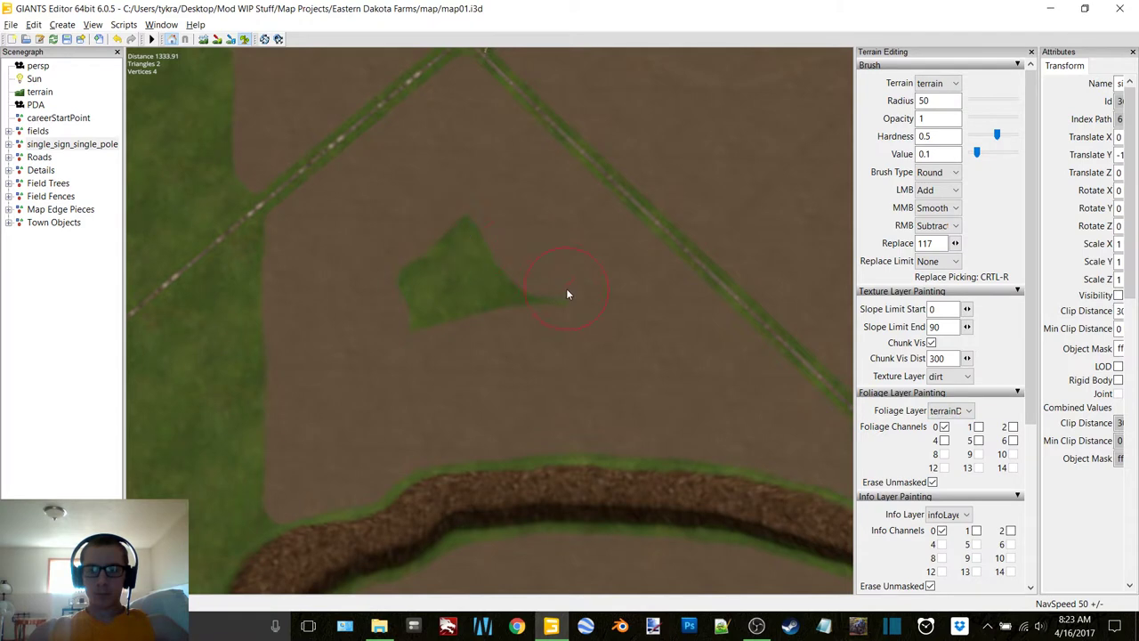
pyautogui.moveTo(568, 294)
pyautogui.mouseDown()
pyautogui.moveTo(468, 306)
pyautogui.moveTo(387, 277)
pyautogui.mouseUp()
pyautogui.keyDown('alt'); pyautogui.moveTo(433, 327); pyautogui.dragTo(456, 297); pyautogui.keyUp('alt')
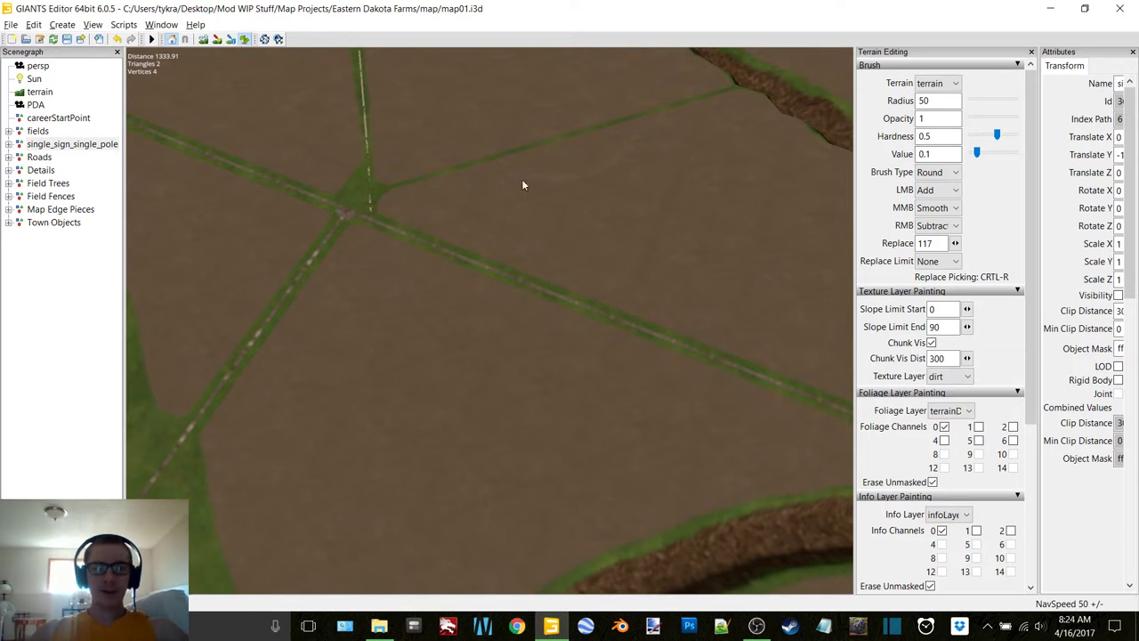
# Step: Close the Terrain Editing and Attributes windows and survey the painted fields across the whole map
pyautogui.click(1030, 53)
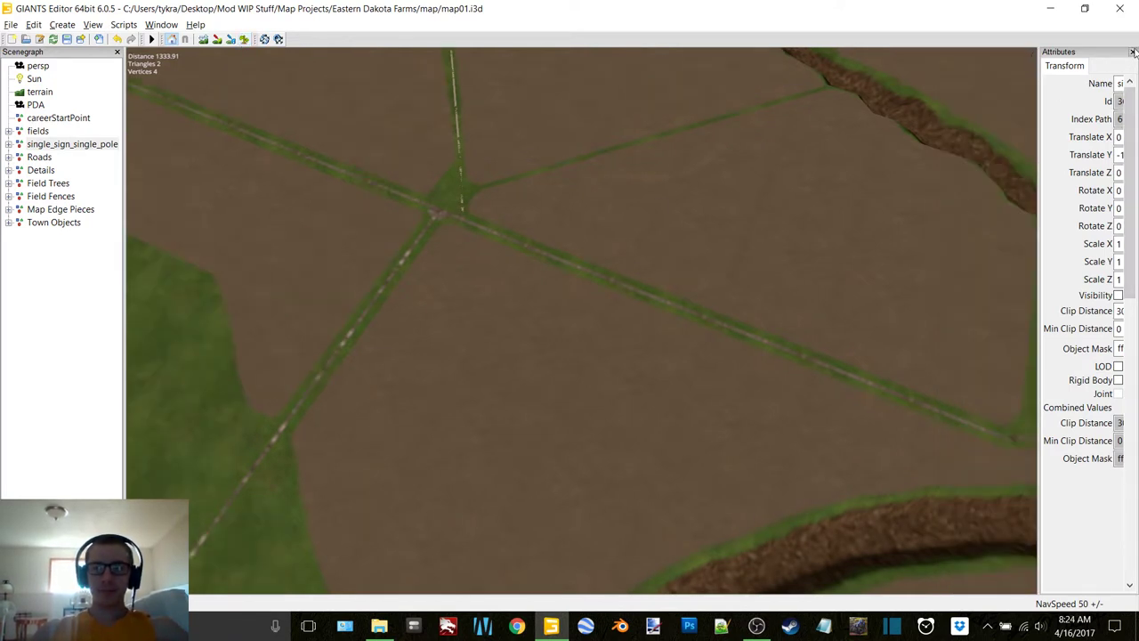
pyautogui.click(1133, 52)
pyautogui.keyDown('alt'); pyautogui.moveTo(708, 276); pyautogui.dragTo(865, 222); pyautogui.keyUp('alt')
pyautogui.moveTo(864, 225); pyautogui.dragTo(773, 133, button='right')
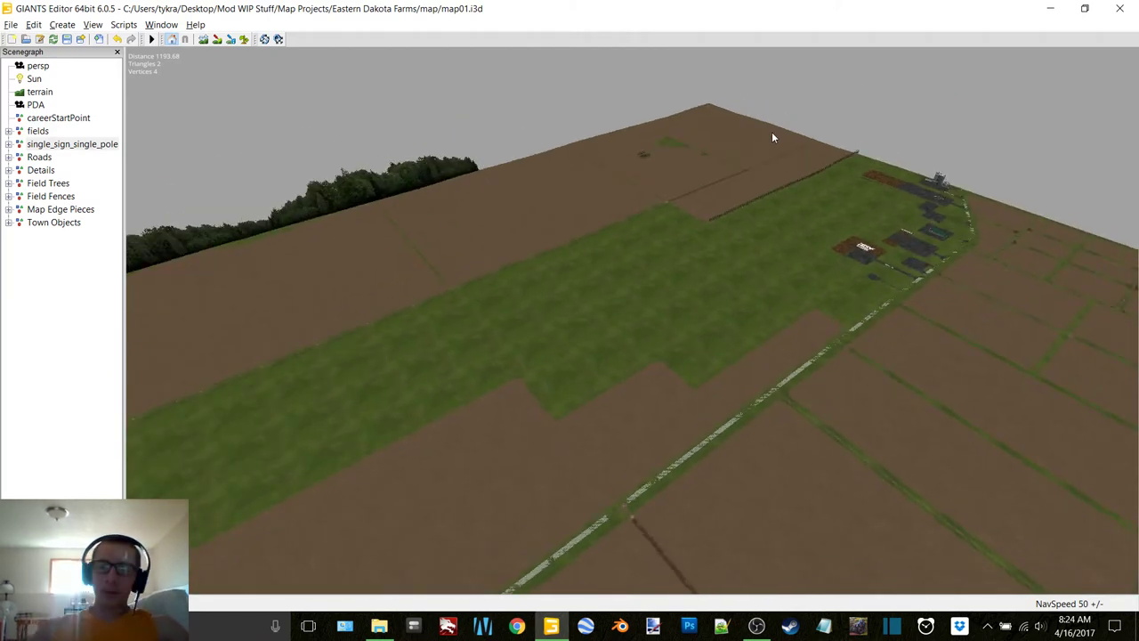
pyautogui.keyDown('alt'); pyautogui.moveTo(828, 394); pyautogui.dragTo(597, 342); pyautogui.keyUp('alt')
pyautogui.moveTo(640, 294); pyautogui.dragTo(639, 399, button='right')
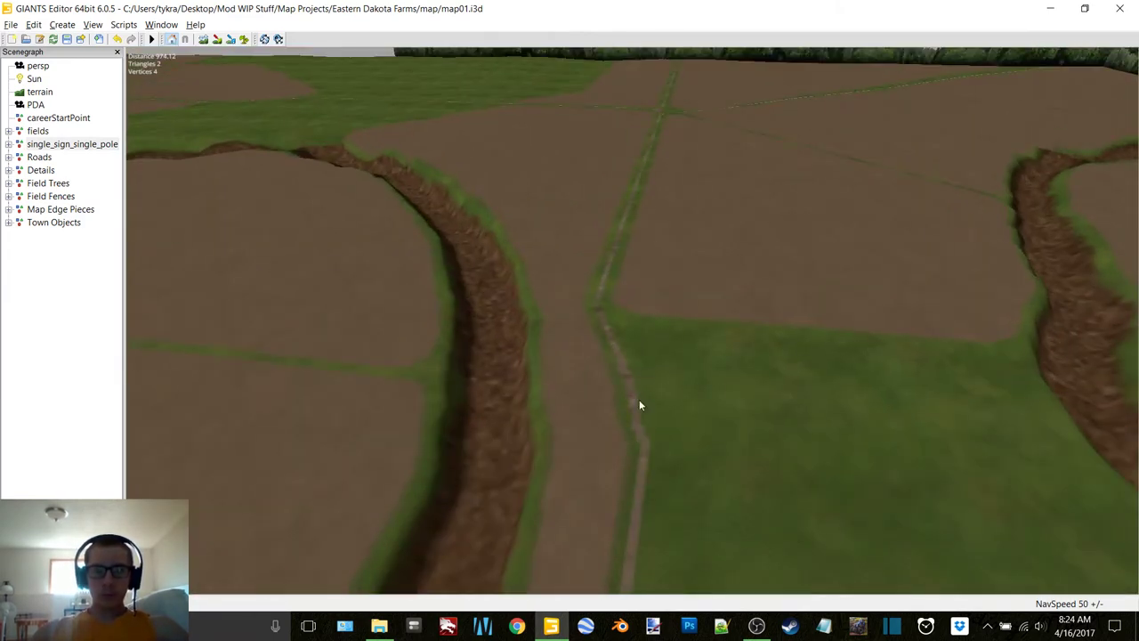
# Step: Select single_sign_single_pole, reopen the Terrain Editing and Attributes windows, and narrow the Attributes area to enlarge the viewport
pyautogui.click(77, 144)
pyautogui.click(163, 25)
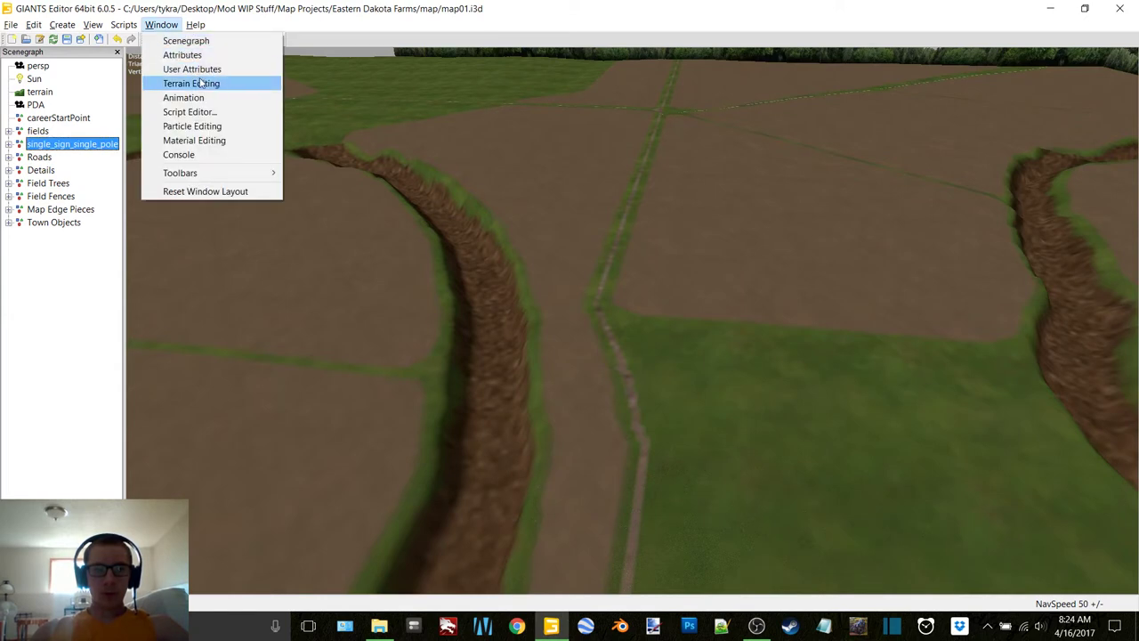
pyautogui.click(190, 81)
pyautogui.click(169, 27)
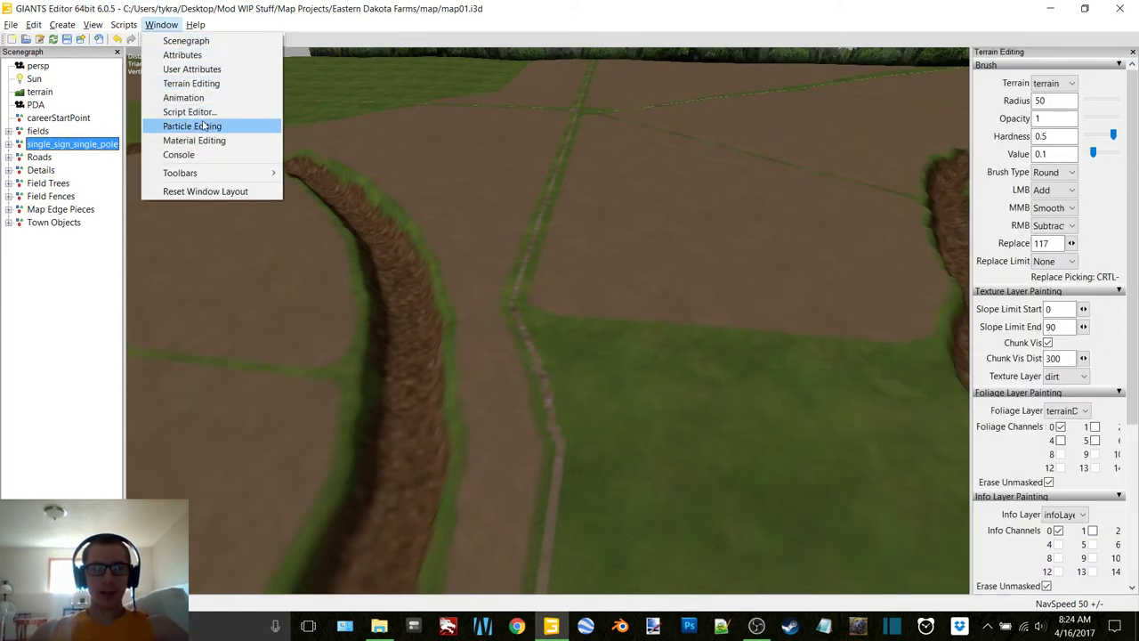
pyautogui.click(225, 98)
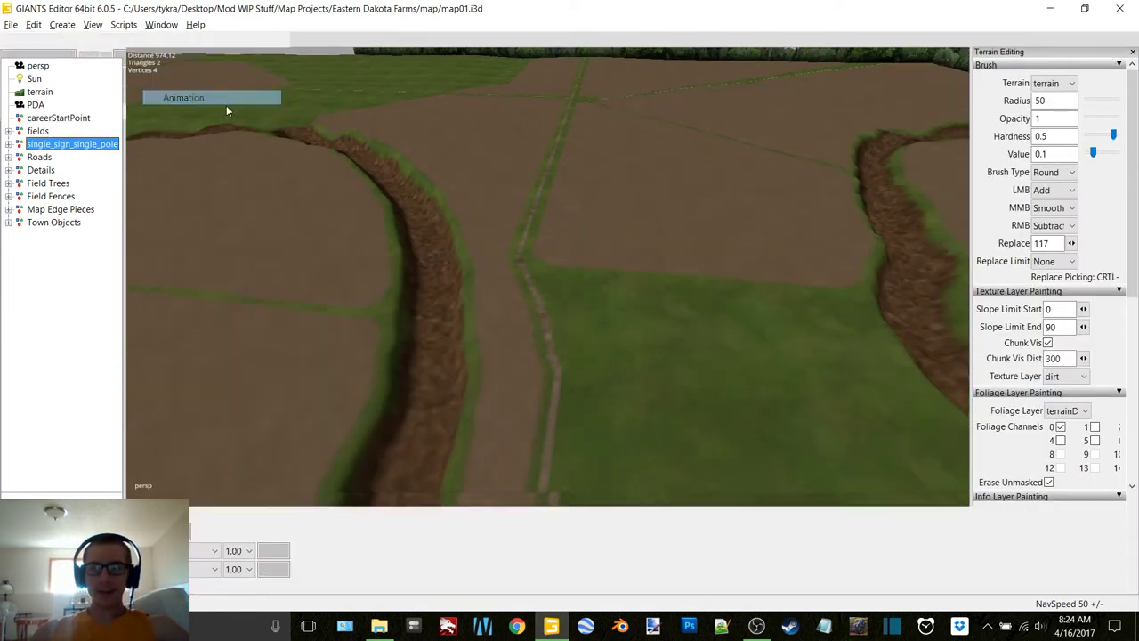
pyautogui.click(1132, 501)
pyautogui.click(161, 25)
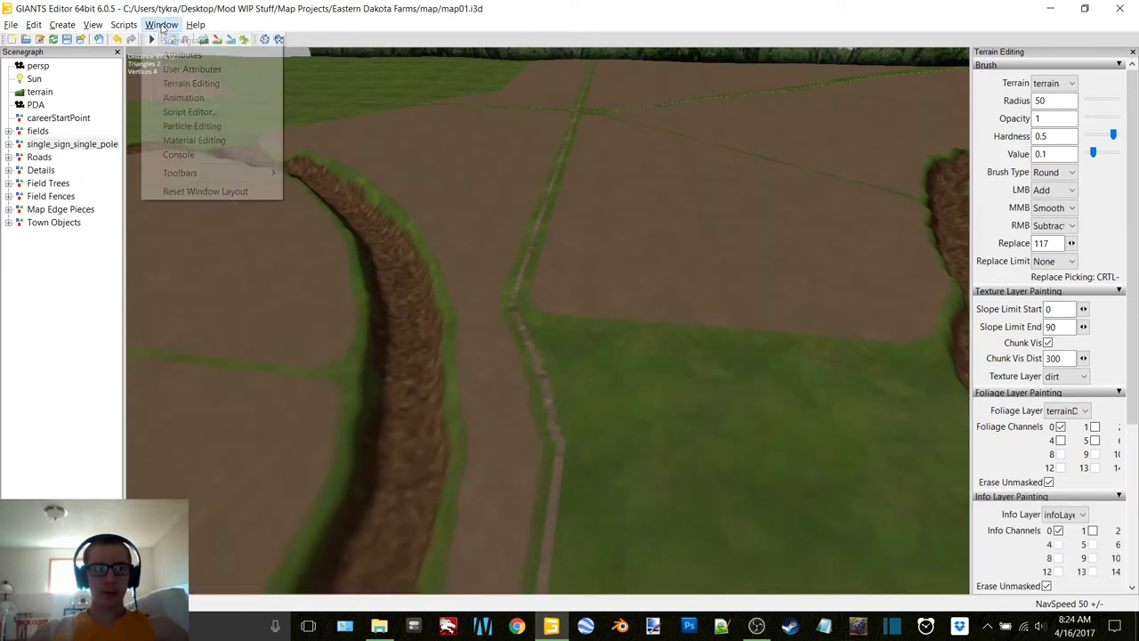
pyautogui.click(183, 55)
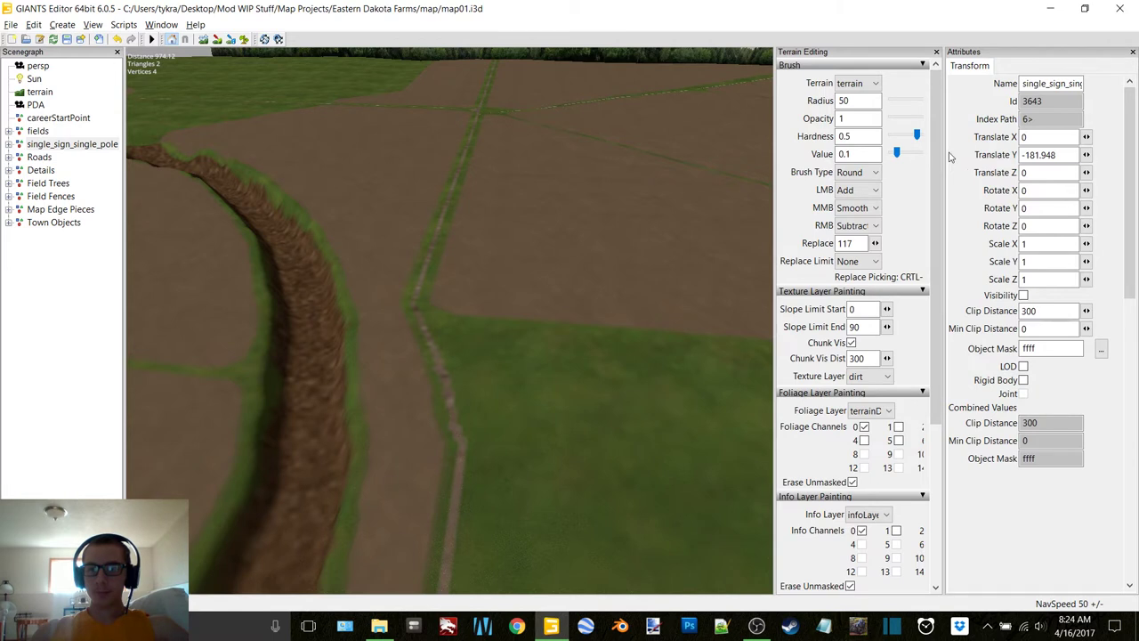
pyautogui.moveTo(953, 154); pyautogui.dragTo(1033, 147)
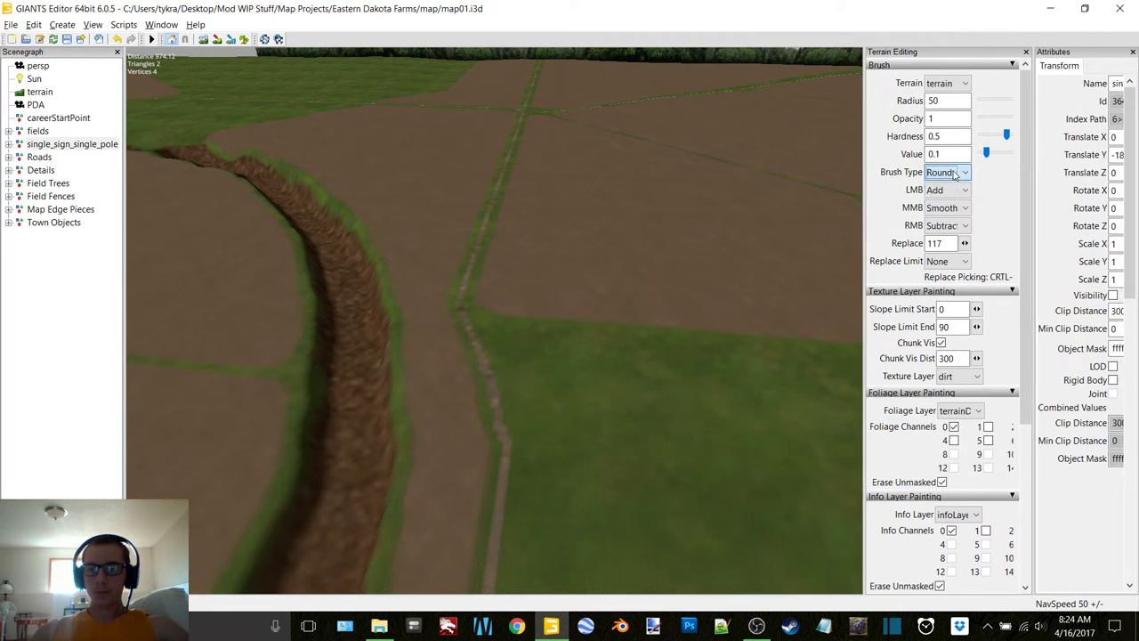
# Step: Set the terrain brush radius to 1.5 and the brush type to Square
pyautogui.moveTo(944, 101); pyautogui.dragTo(918, 104)
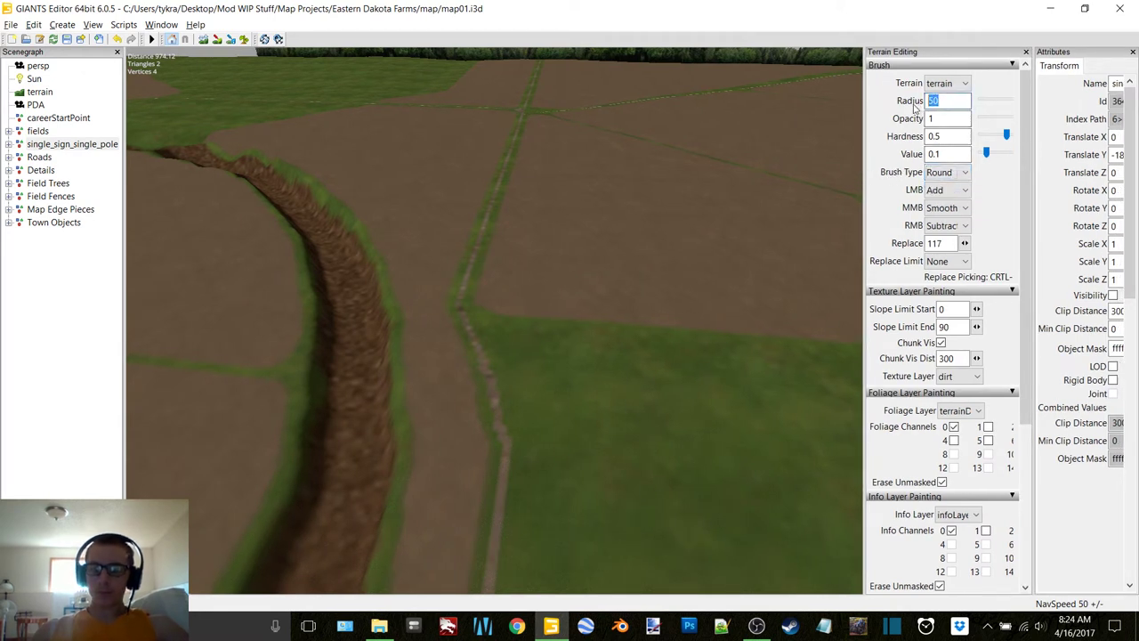
pyautogui.write('1.5')
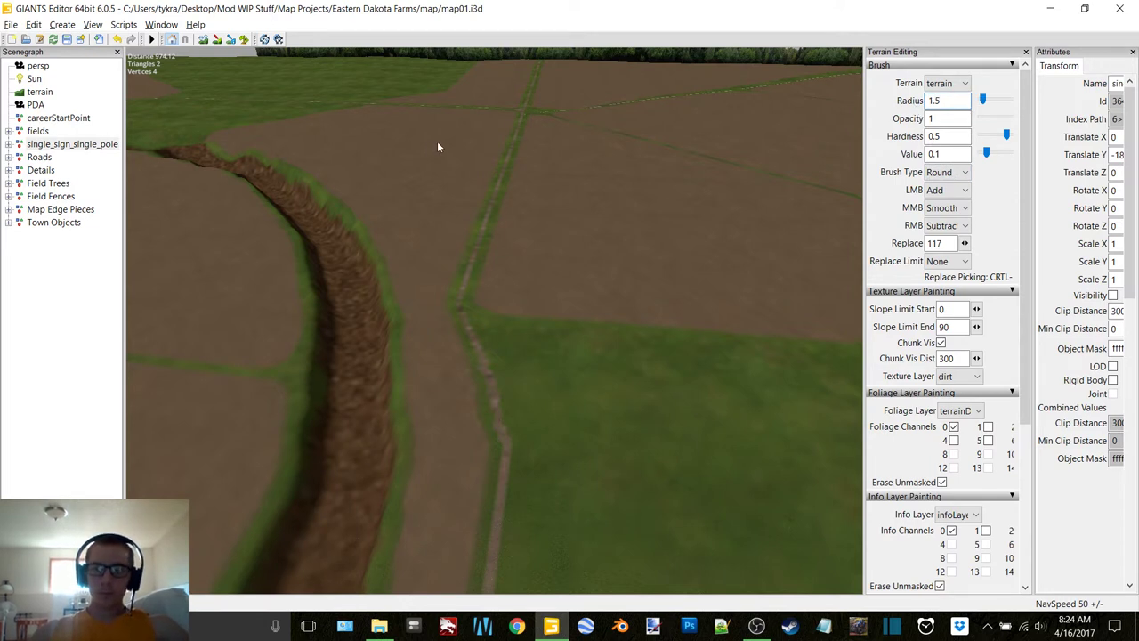
pyautogui.press('Return')
pyautogui.click(964, 172)
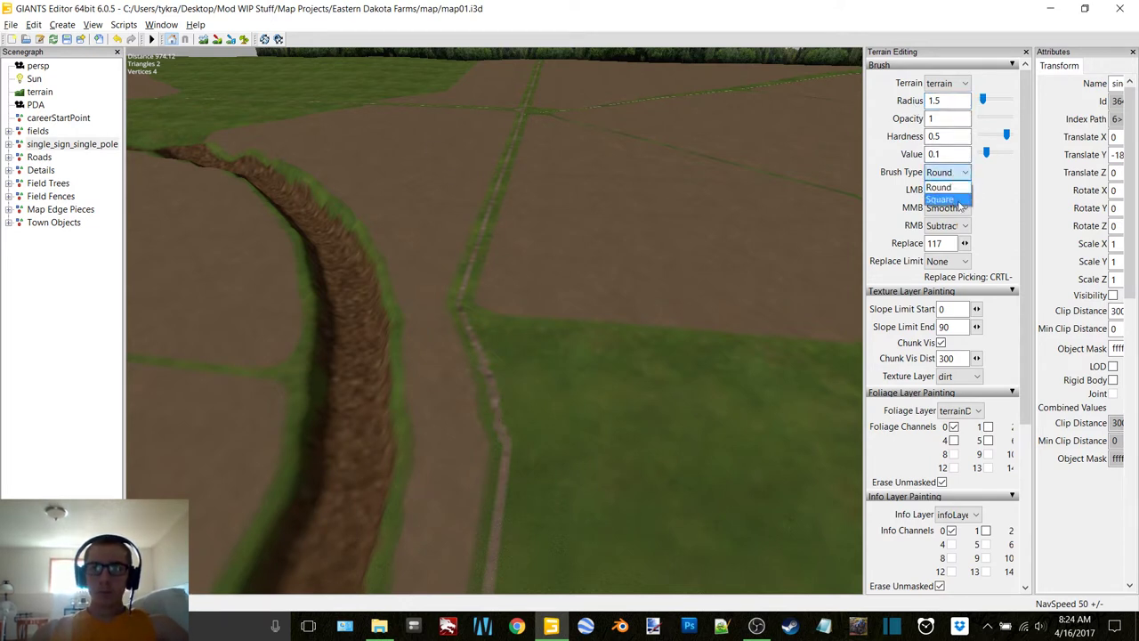
pyautogui.click(943, 187)
# Step: Turn on the visibility of single_sign_single_pole so its aerial reference image covers the terrain around the road junction
pyautogui.keyDown('alt'); pyautogui.moveTo(459, 345); pyautogui.dragTo(561, 208, button='right'); pyautogui.keyUp('alt')
pyautogui.click(110, 157)
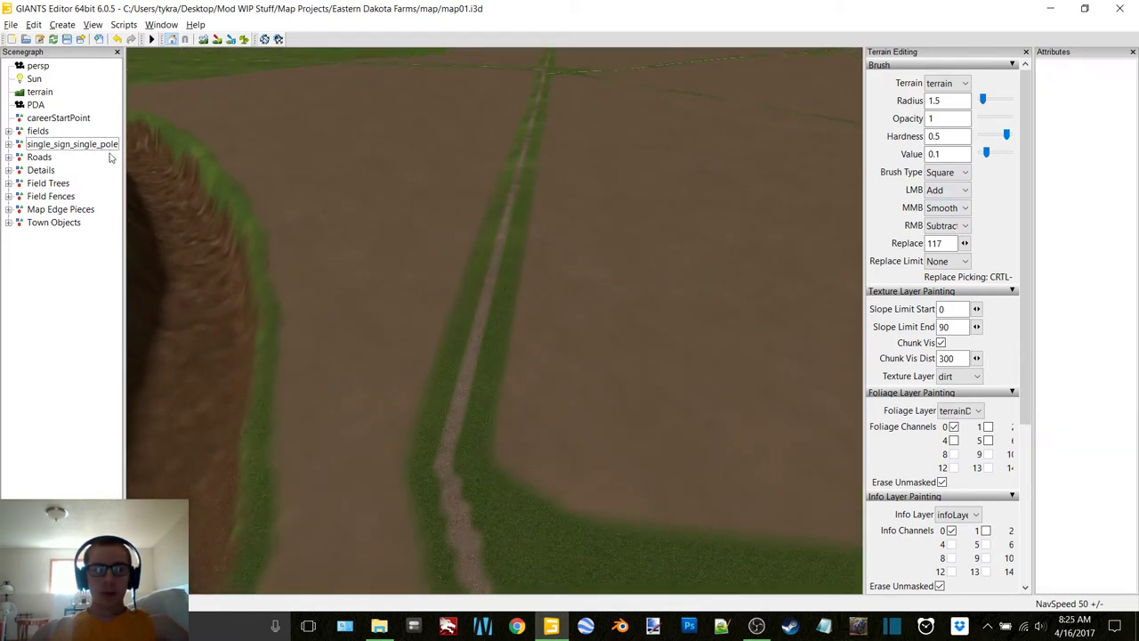
pyautogui.click(49, 146)
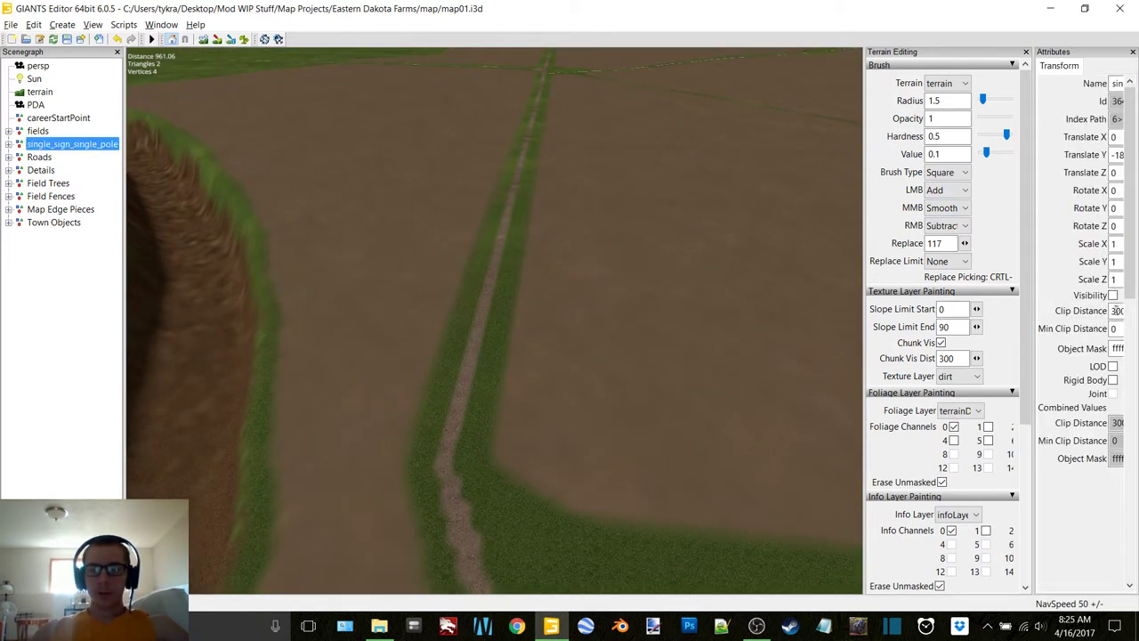
pyautogui.click(1113, 296)
pyautogui.keyDown('alt'); pyautogui.moveTo(463, 360); pyautogui.dragTo(250, 446, button='right'); pyautogui.keyUp('alt')
pyautogui.keyDown('alt'); pyautogui.moveTo(485, 223); pyautogui.dragTo(413, 262, button='right'); pyautogui.keyUp('alt')
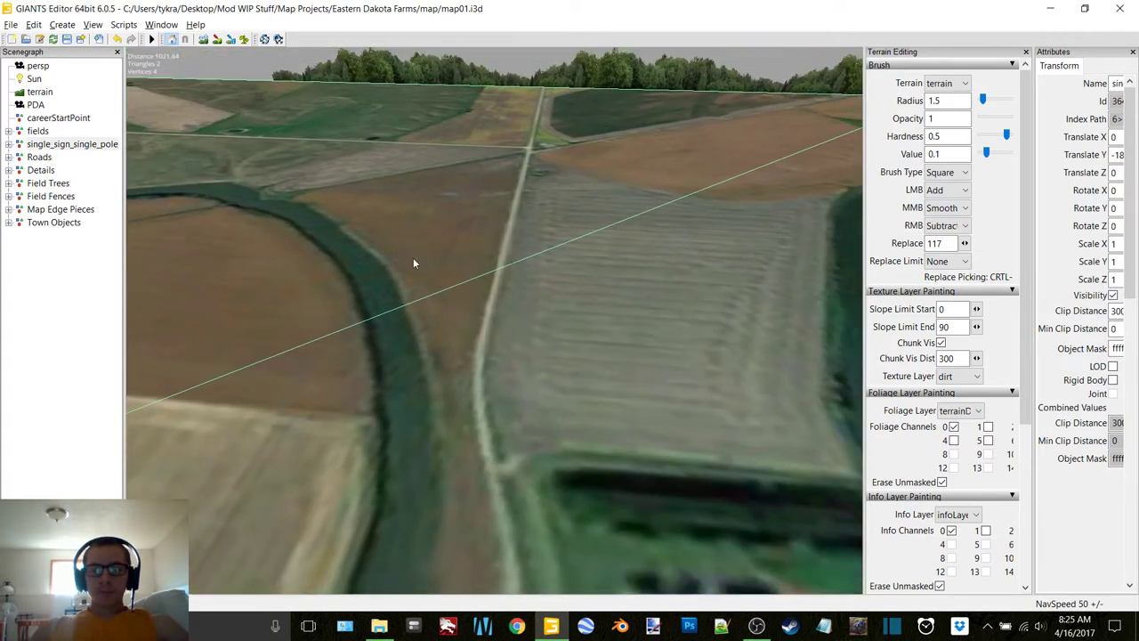
pyautogui.keyDown('alt'); pyautogui.moveTo(413, 259); pyautogui.dragTo(405, 325, button='middle'); pyautogui.keyUp('alt')
pyautogui.keyDown('alt'); pyautogui.moveTo(431, 195); pyautogui.dragTo(401, 306, button='middle'); pyautogui.keyUp('alt')
pyautogui.moveTo(494, 223)
pyautogui.keyDown('alt'); pyautogui.mouseDown(button='middle')
pyautogui.moveTo(417, 397)
pyautogui.moveTo(303, 522)
pyautogui.mouseUp(button='middle'); pyautogui.keyUp('alt')
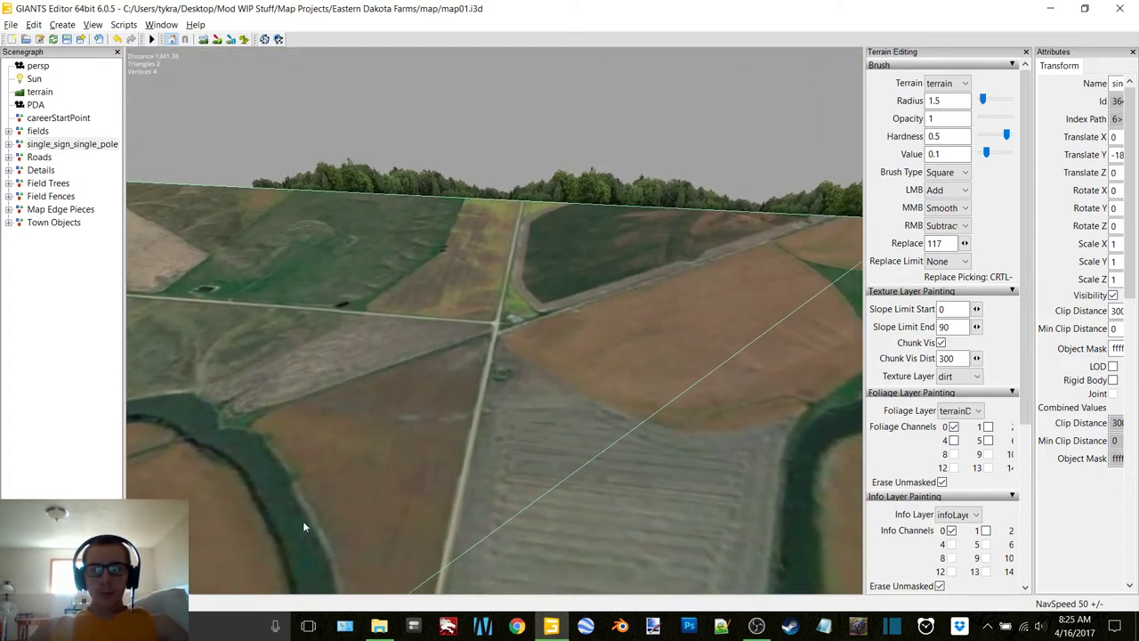
# Step: Turn off the visibility of single_sign_single_pole to uncover the painted terrain around the road junction
pyautogui.keyDown('alt'); pyautogui.moveTo(304, 522); pyautogui.dragTo(1093, 373, button='right'); pyautogui.keyUp('alt')
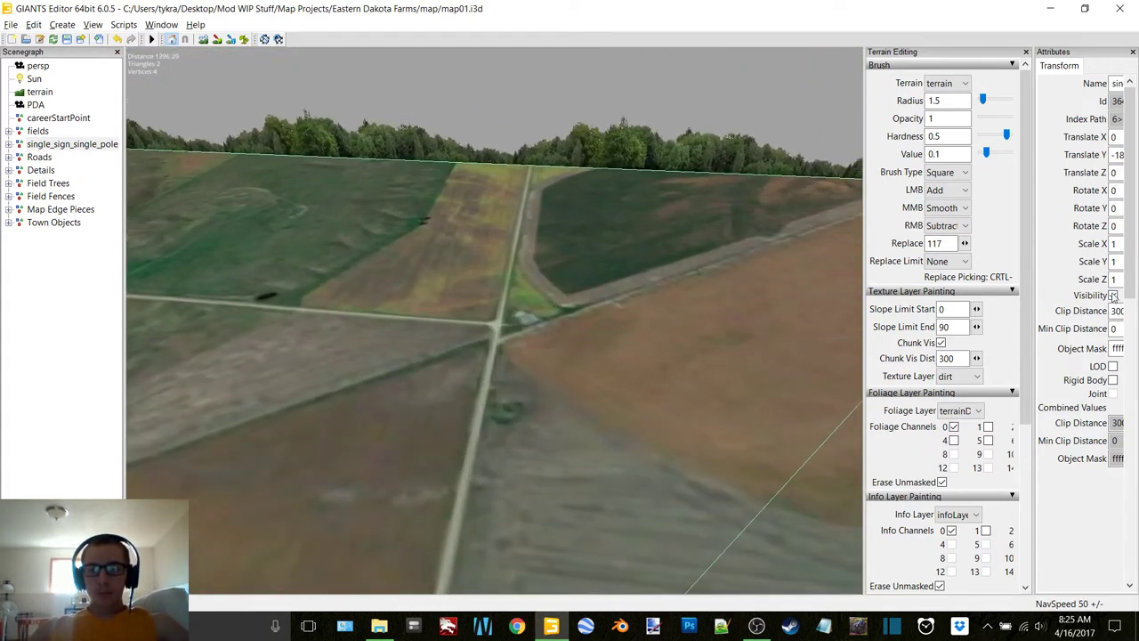
pyautogui.click(1113, 295)
pyautogui.keyDown('alt'); pyautogui.moveTo(654, 325); pyautogui.dragTo(572, 437, button='right'); pyautogui.keyUp('alt')
pyautogui.keyDown('alt'); pyautogui.moveTo(572, 437); pyautogui.dragTo(523, 385, button='middle'); pyautogui.keyUp('alt')
pyautogui.keyDown('alt'); pyautogui.moveTo(523, 386); pyautogui.dragTo(541, 328, button='right'); pyautogui.keyUp('alt')
pyautogui.keyDown('alt'); pyautogui.moveTo(541, 329); pyautogui.dragTo(513, 368, button='middle'); pyautogui.keyUp('alt')
pyautogui.keyDown('alt'); pyautogui.moveTo(514, 367); pyautogui.dragTo(548, 346, button='right'); pyautogui.keyUp('alt')
pyautogui.keyDown('alt'); pyautogui.moveTo(548, 346); pyautogui.dragTo(546, 321, button='middle'); pyautogui.keyUp('alt')
pyautogui.keyDown('alt'); pyautogui.moveTo(547, 321); pyautogui.dragTo(509, 305, button='right'); pyautogui.keyUp('alt')
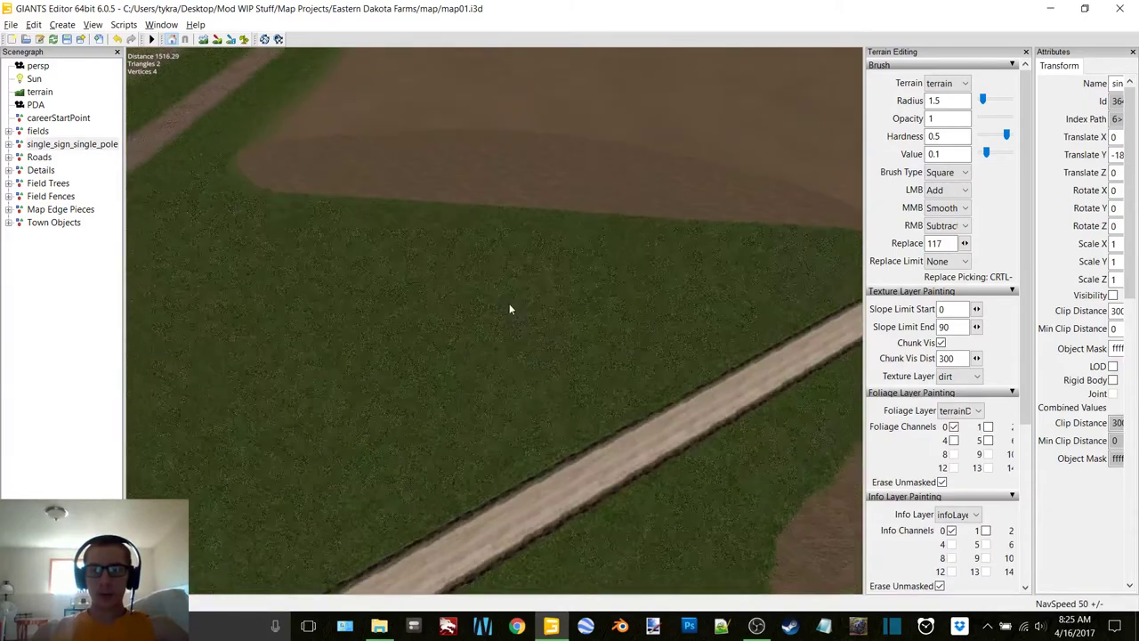
pyautogui.keyDown('alt'); pyautogui.moveTo(510, 304); pyautogui.dragTo(511, 311, button='middle'); pyautogui.keyUp('alt')
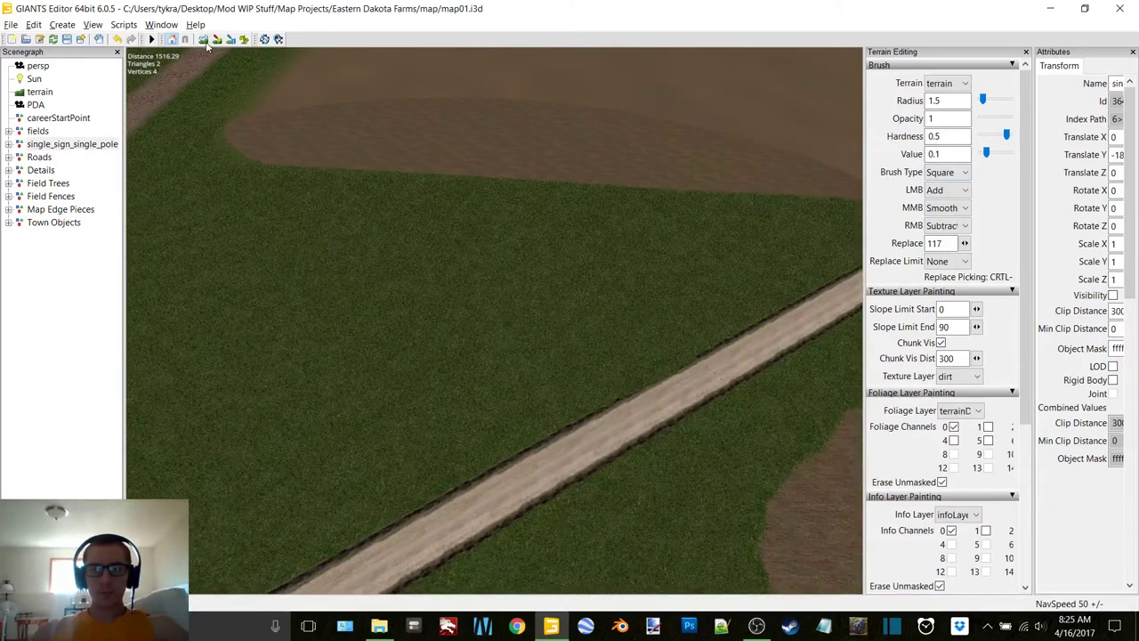
# Step: Set the texture layer to gravel and paint a narrow access strip from the field edge to the diagonal road, continuing it on the opposite side
pyautogui.click(952, 377)
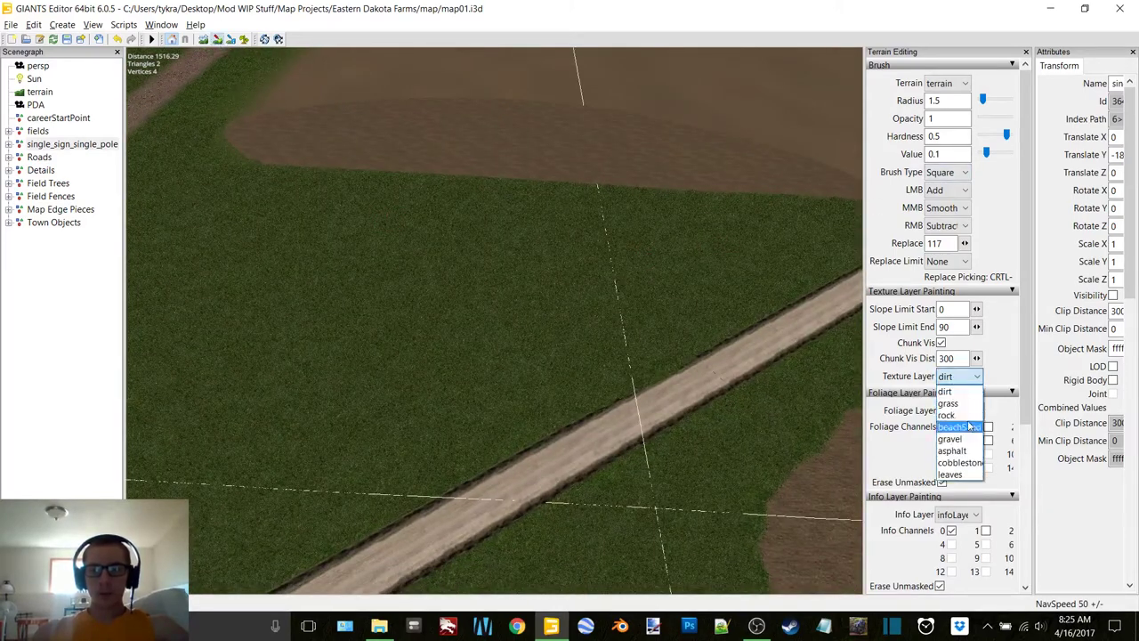
pyautogui.click(954, 439)
pyautogui.keyDown('alt'); pyautogui.moveTo(470, 286); pyautogui.dragTo(497, 329, button='middle'); pyautogui.keyUp('alt')
pyautogui.keyDown('alt'); pyautogui.moveTo(496, 330); pyautogui.dragTo(517, 323, button='right'); pyautogui.keyUp('alt')
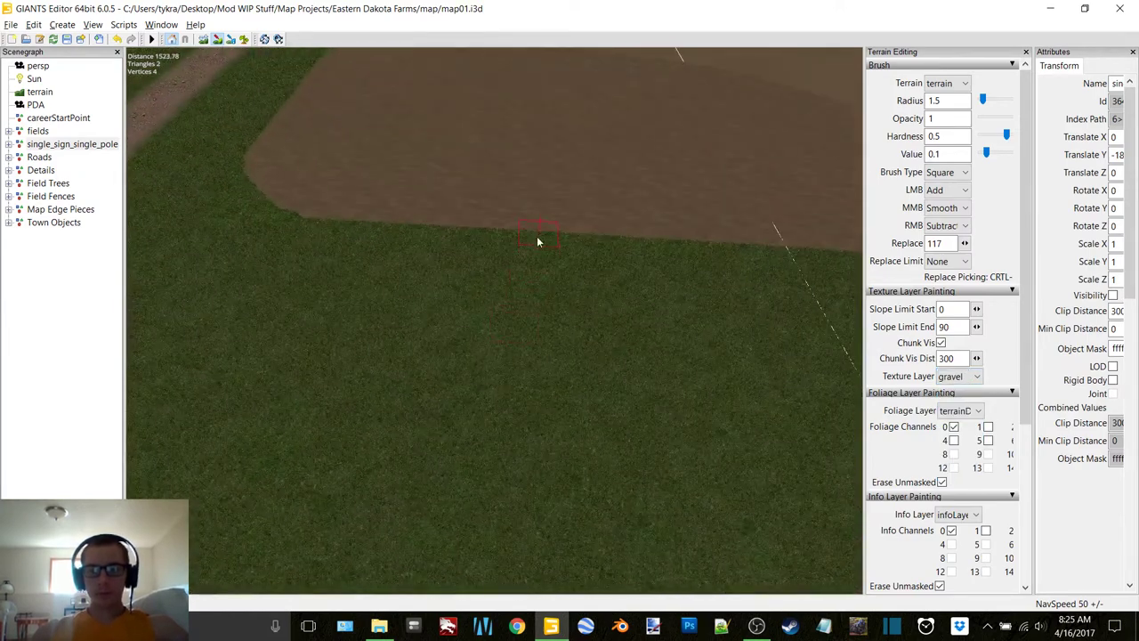
pyautogui.moveTo(534, 250); pyautogui.dragTo(526, 306)
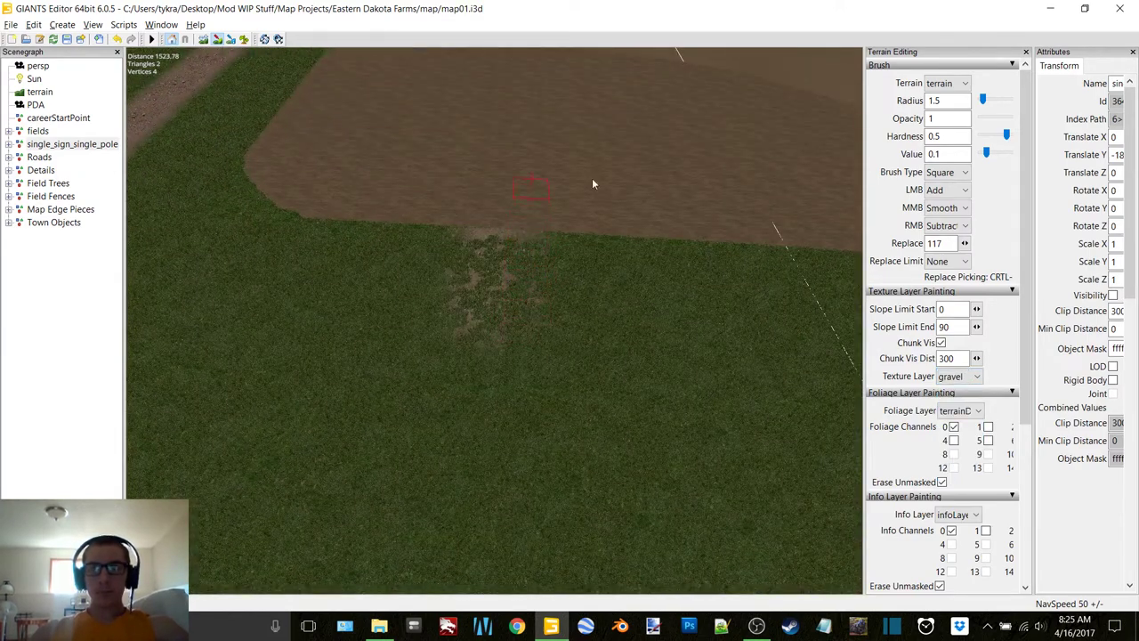
pyautogui.keyDown('alt'); pyautogui.moveTo(591, 180); pyautogui.dragTo(503, 250, button='right'); pyautogui.keyUp('alt')
pyautogui.keyDown('alt'); pyautogui.moveTo(504, 250); pyautogui.dragTo(500, 270); pyautogui.keyUp('alt')
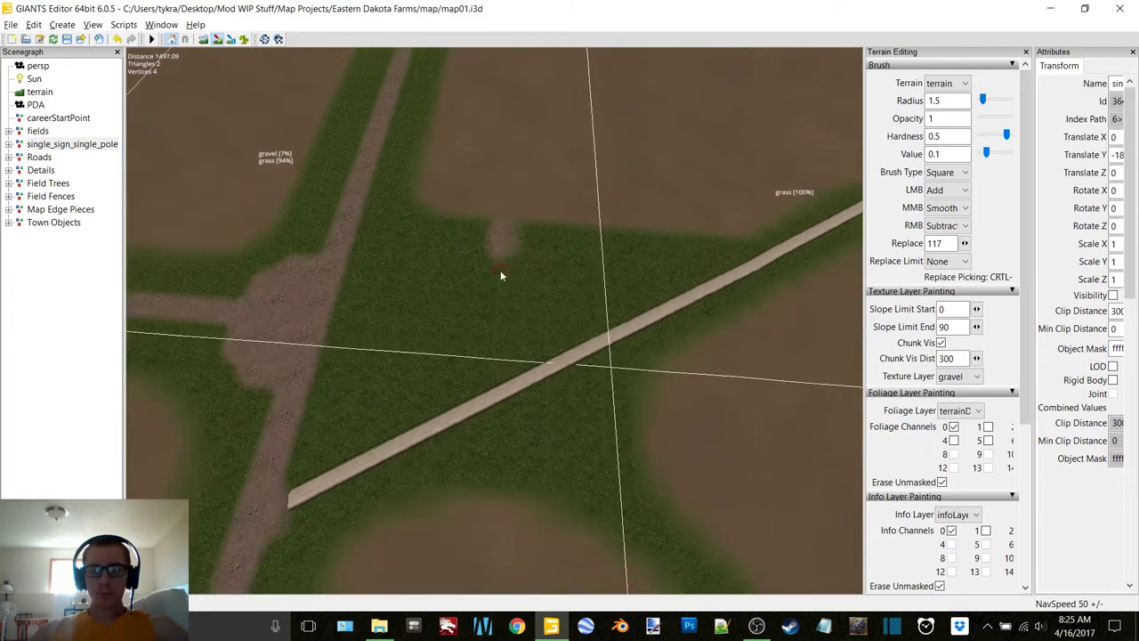
pyautogui.keyDown('alt'); pyautogui.moveTo(500, 271); pyautogui.dragTo(524, 258, button='right'); pyautogui.keyUp('alt')
pyautogui.scroll(1, 524, 257)
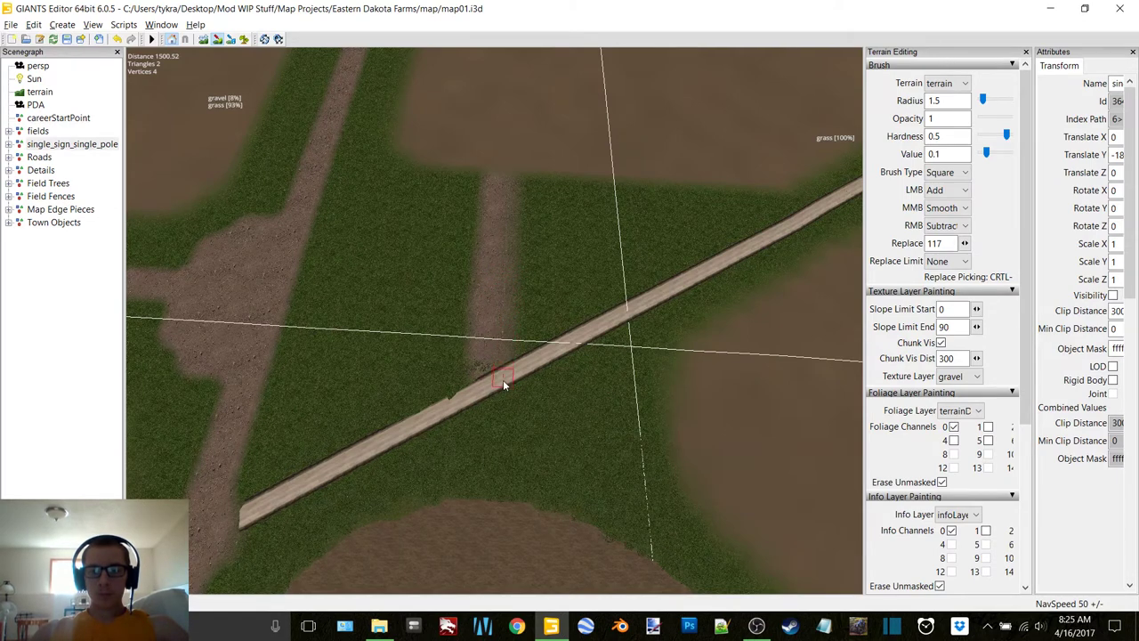
pyautogui.moveTo(497, 424); pyautogui.dragTo(491, 491)
# Step: Paint a short gravel field entrance from the rounded corner of the neighbouring field across the grass to the same road
pyautogui.keyDown('alt'); pyautogui.moveTo(507, 428); pyautogui.dragTo(541, 333); pyautogui.keyUp('alt')
pyautogui.moveTo(541, 333)
pyautogui.keyDown('alt'); pyautogui.mouseDown(button='right')
pyautogui.moveTo(630, 314)
pyautogui.moveTo(402, 310)
pyautogui.moveTo(561, 317)
pyautogui.moveTo(521, 300)
pyautogui.moveTo(530, 318)
pyautogui.mouseUp(button='right'); pyautogui.keyUp('alt')
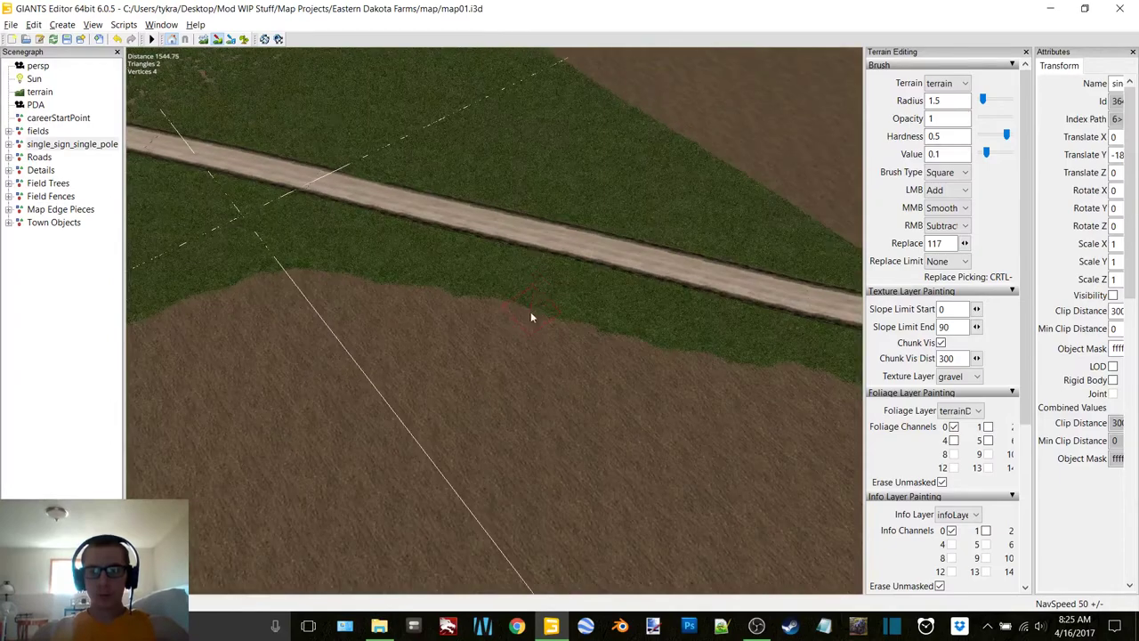
pyautogui.moveTo(293, 291); pyautogui.dragTo(484, 280, button='right')
pyautogui.moveTo(487, 283)
pyautogui.mouseDown()
pyautogui.moveTo(540, 168)
pyautogui.moveTo(483, 194)
pyautogui.mouseUp()
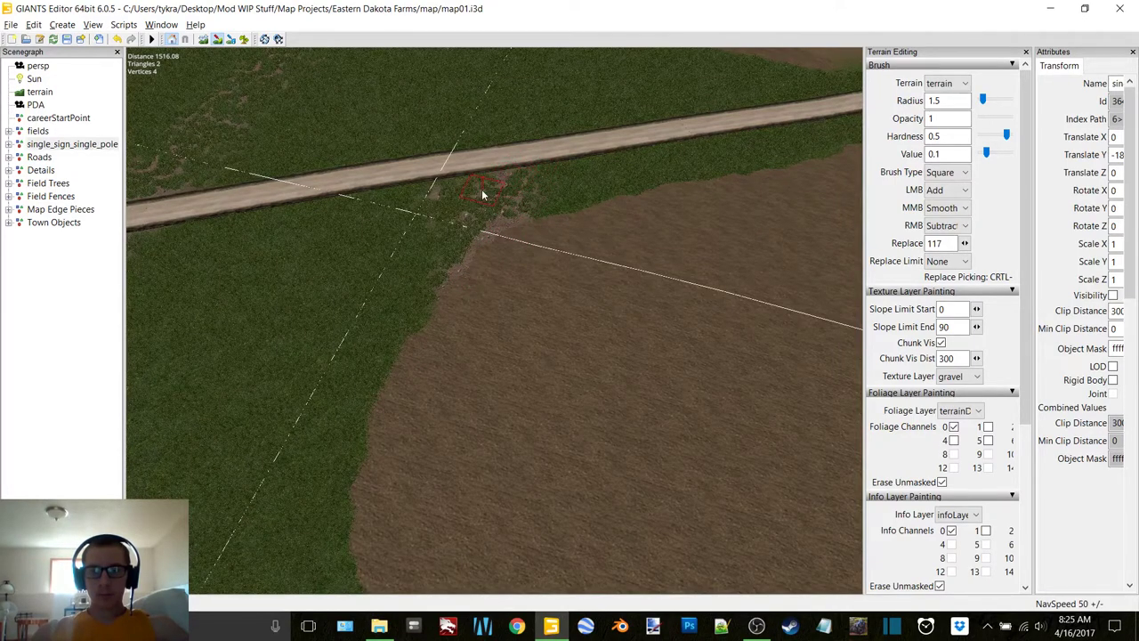
pyautogui.scroll(-6, 498, 246)
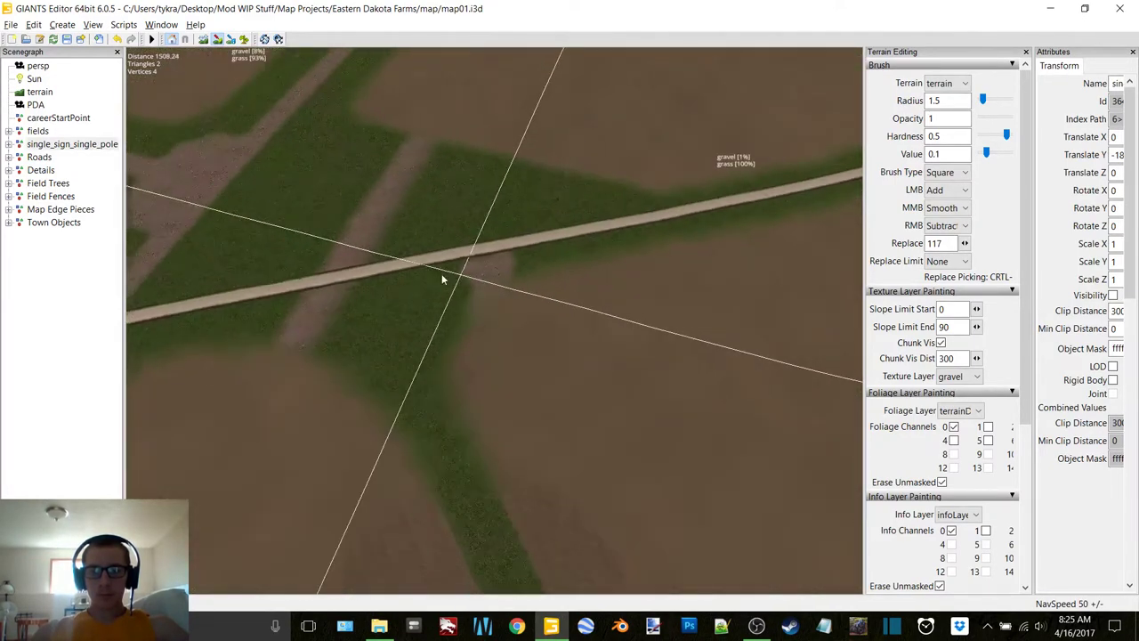
pyautogui.scroll(3, 498, 245)
pyautogui.scroll(3, 525, 229)
pyautogui.keyDown('alt'); pyautogui.moveTo(537, 219); pyautogui.dragTo(517, 228); pyautogui.keyUp('alt')
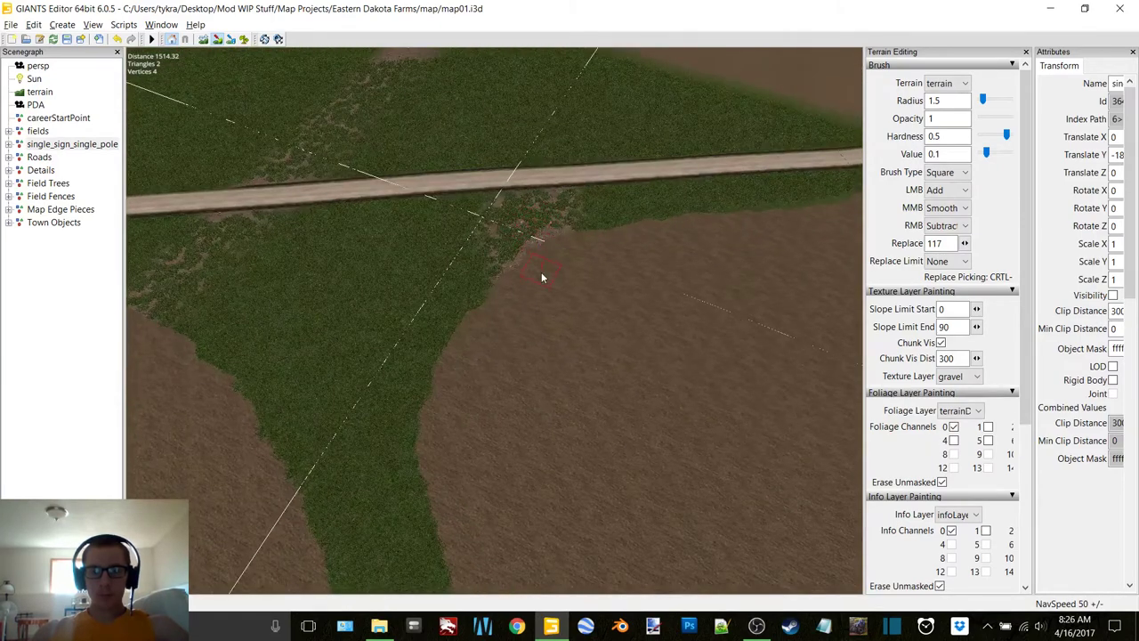
pyautogui.moveTo(531, 318); pyautogui.dragTo(549, 272, button='middle')
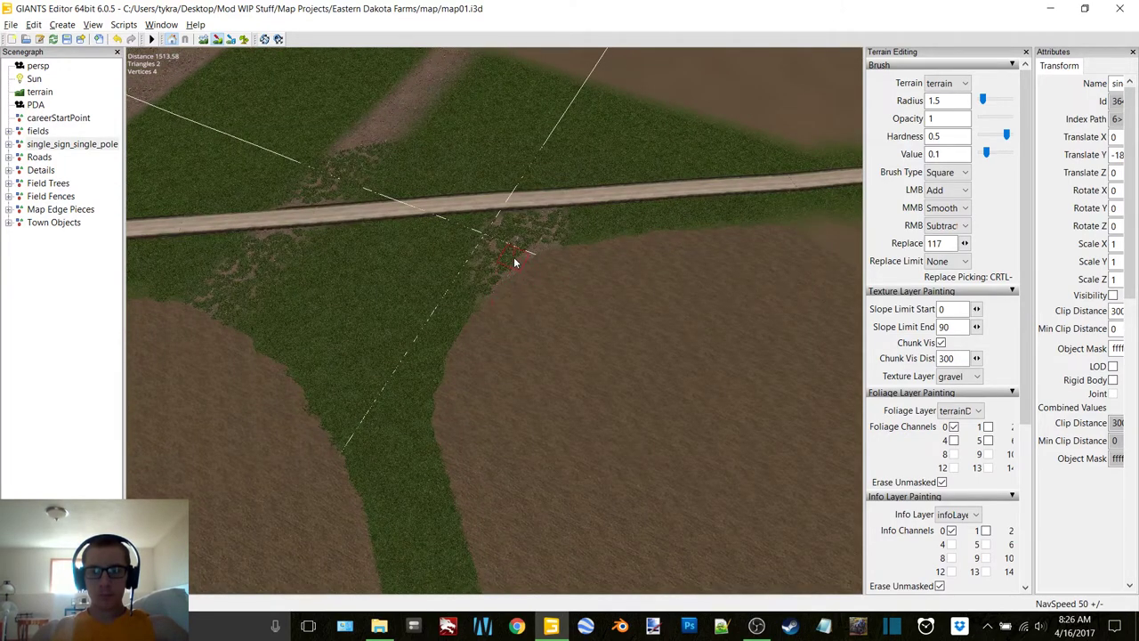
pyautogui.moveTo(517, 290)
pyautogui.mouseDown(button='middle')
pyautogui.moveTo(475, 300)
pyautogui.moveTo(483, 287)
pyautogui.moveTo(547, 304)
pyautogui.moveTo(461, 373)
pyautogui.moveTo(516, 312)
pyautogui.moveTo(562, 314)
pyautogui.moveTo(522, 294)
pyautogui.moveTo(590, 234)
pyautogui.moveTo(311, 204)
pyautogui.moveTo(377, 463)
pyautogui.moveTo(490, 372)
pyautogui.moveTo(587, 255)
pyautogui.moveTo(498, 447)
pyautogui.moveTo(557, 401)
pyautogui.moveTo(499, 339)
pyautogui.moveTo(551, 290)
pyautogui.moveTo(594, 200)
pyautogui.moveTo(425, 276)
pyautogui.moveTo(449, 286)
pyautogui.moveTo(461, 272)
pyautogui.moveTo(422, 265)
pyautogui.mouseUp(button='middle')
# Step: Enlarge the brush radius to 7.5 and paint a wide gravel area over the grass between the two fields towards the road
pyautogui.scroll(8, 379, 304)
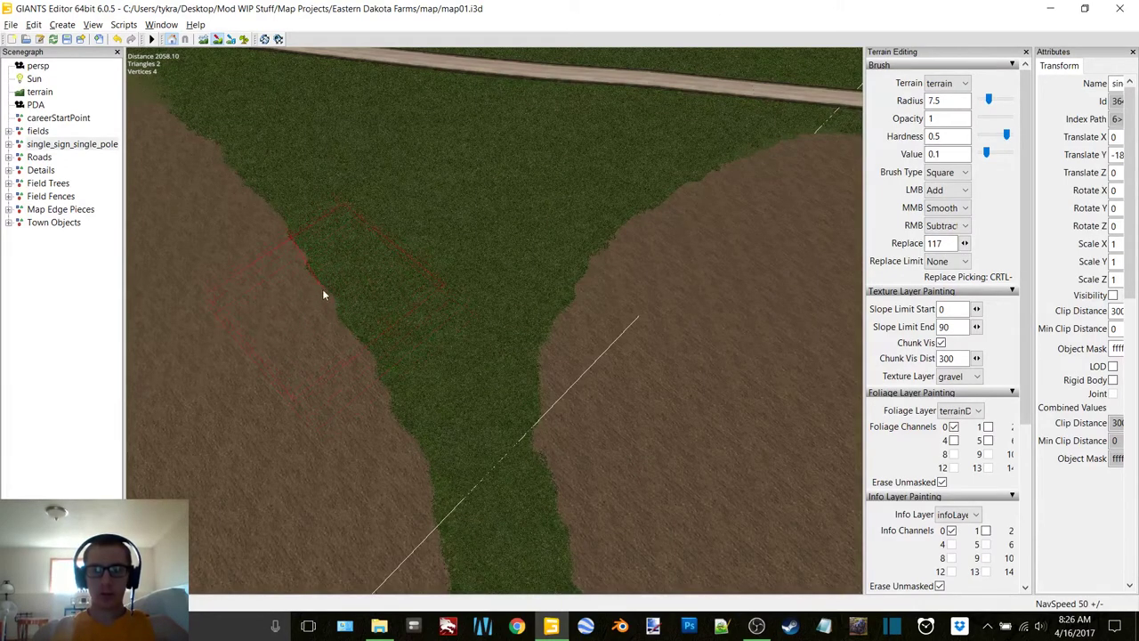
pyautogui.moveTo(323, 294)
pyautogui.mouseDown()
pyautogui.moveTo(546, 290)
pyautogui.moveTo(610, 250)
pyautogui.mouseUp()
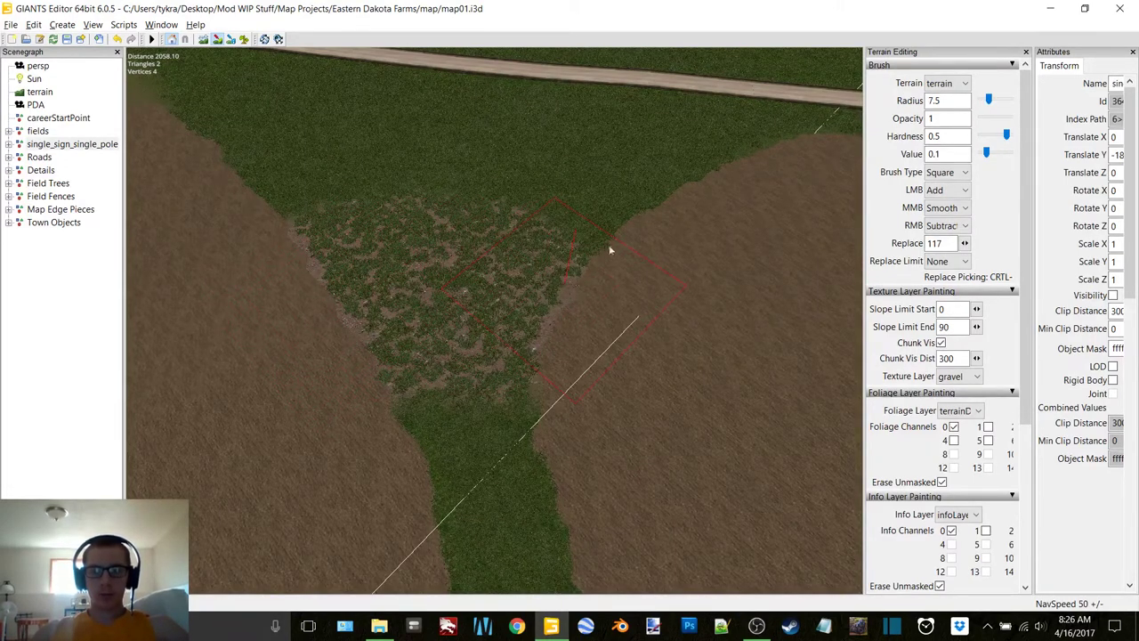
pyautogui.keyDown('alt'); pyautogui.moveTo(610, 250); pyautogui.dragTo(538, 283, button='middle'); pyautogui.keyUp('alt')
pyautogui.keyDown('alt'); pyautogui.moveTo(544, 277); pyautogui.dragTo(454, 259); pyautogui.keyUp('alt')
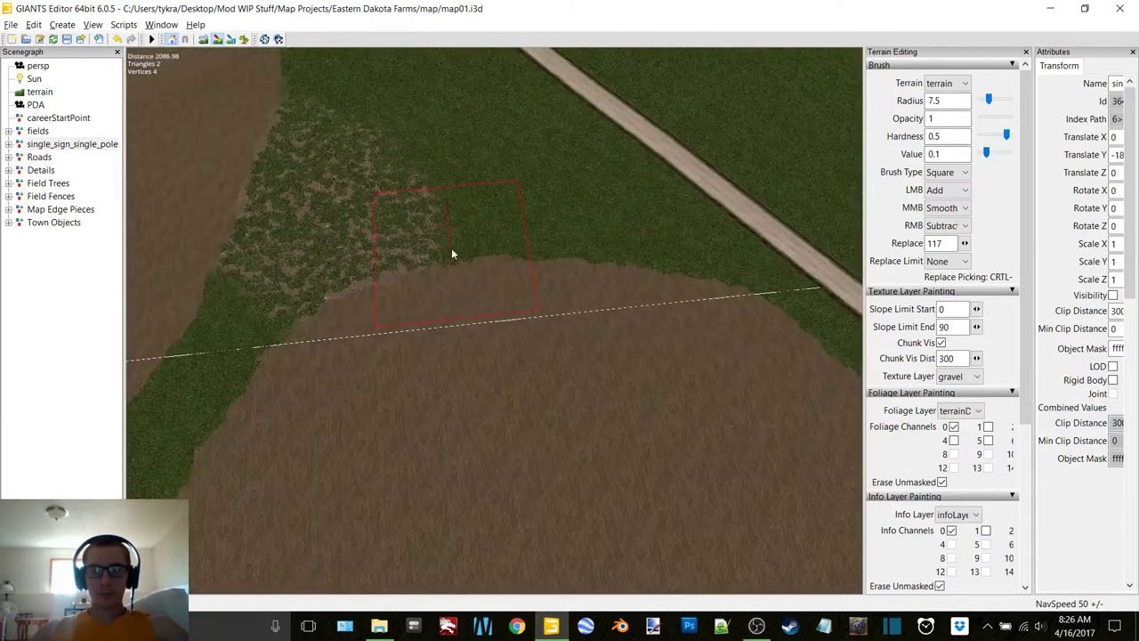
pyautogui.moveTo(451, 252); pyautogui.dragTo(504, 267, button='middle')
pyautogui.moveTo(461, 293)
pyautogui.mouseDown()
pyautogui.moveTo(470, 283)
pyautogui.moveTo(568, 282)
pyautogui.moveTo(627, 298)
pyautogui.mouseUp()
pyautogui.keyDown('alt'); pyautogui.moveTo(626, 298); pyautogui.dragTo(579, 290, button='middle'); pyautogui.keyUp('alt')
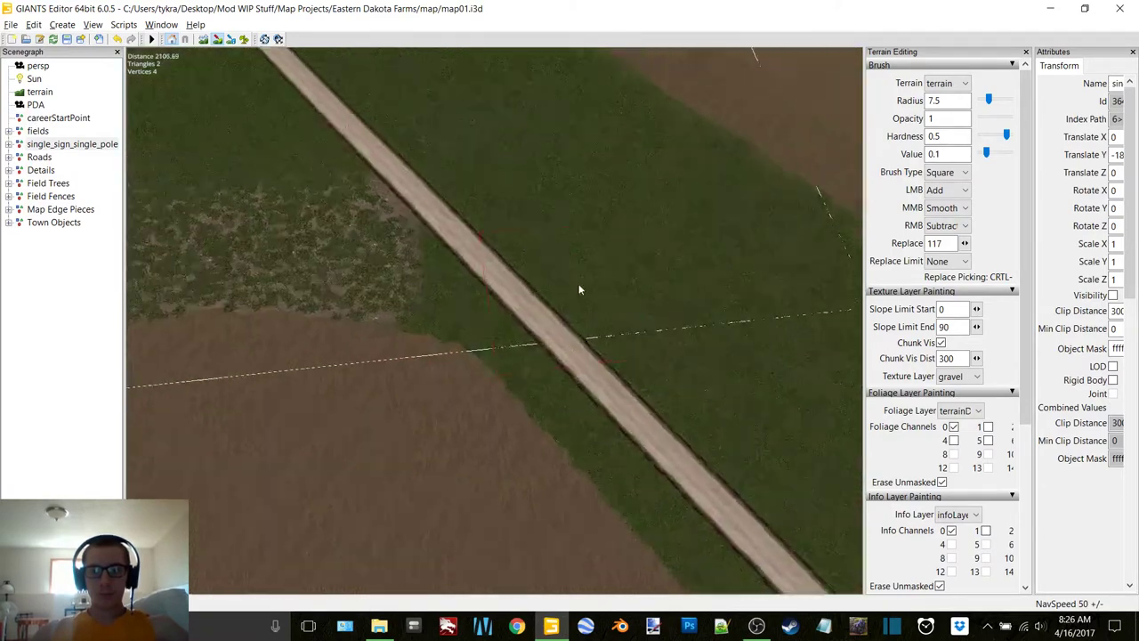
# Step: Extend the wide gravel area to the road, then reduce the brush radius to 3 and paint gravel along the road's edge
pyautogui.keyDown('alt'); pyautogui.moveTo(579, 290); pyautogui.dragTo(483, 280); pyautogui.keyUp('alt')
pyautogui.scroll(-9, 461, 284)
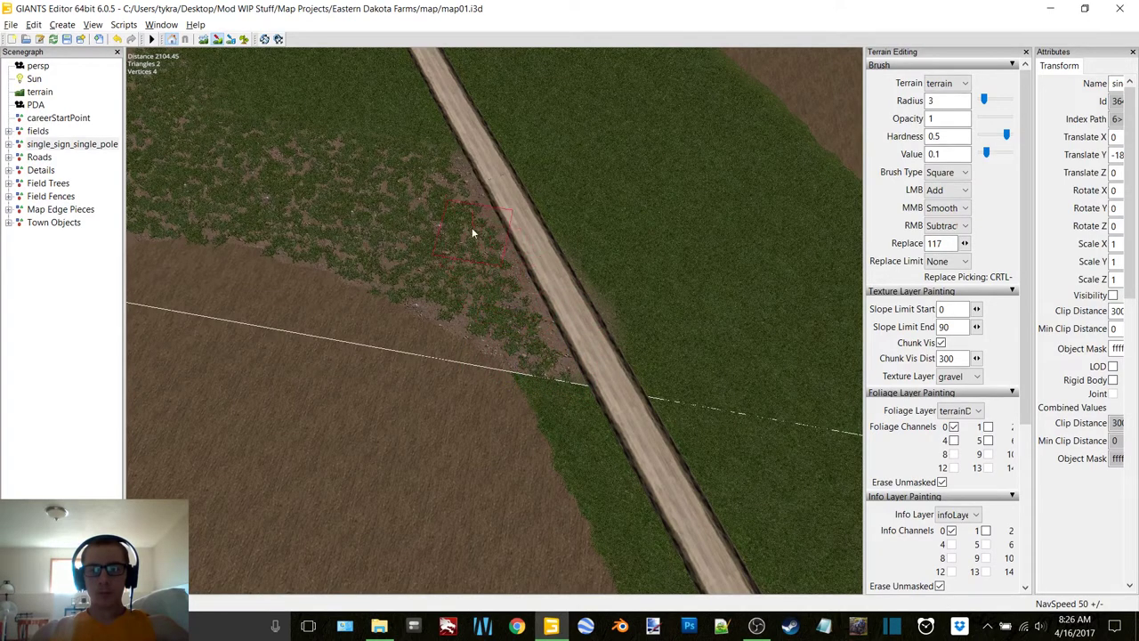
pyautogui.keyDown('alt'); pyautogui.moveTo(409, 125); pyautogui.dragTo(483, 322, button='middle'); pyautogui.keyUp('alt')
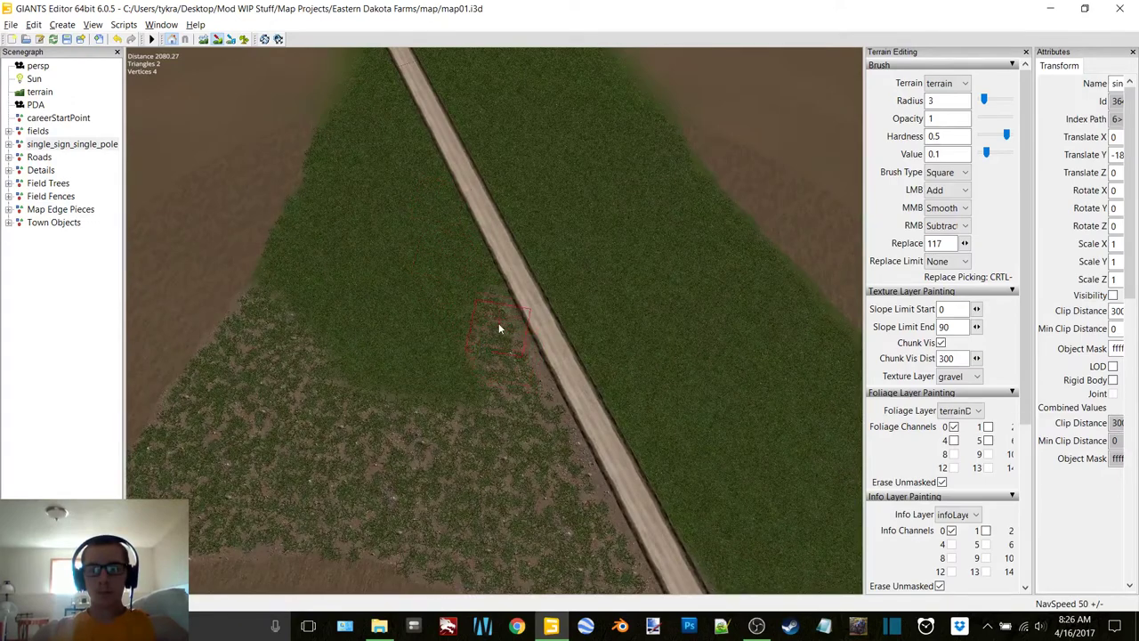
pyautogui.moveTo(452, 237); pyautogui.dragTo(438, 214)
pyautogui.scroll(-2, 510, 280)
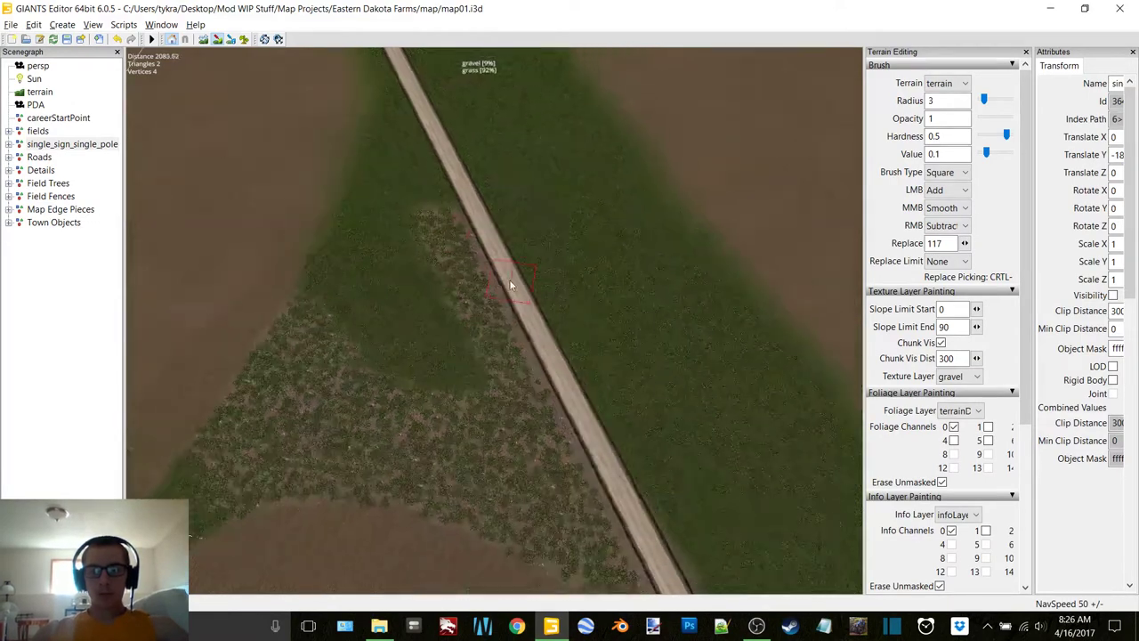
pyautogui.keyDown('alt'); pyautogui.moveTo(510, 280); pyautogui.dragTo(520, 253, button='middle'); pyautogui.keyUp('alt')
# Step: Set the texture layer to grass, enlarge the brush radius to 15.25, and paint over the whole wide gravel area
pyautogui.click(956, 378)
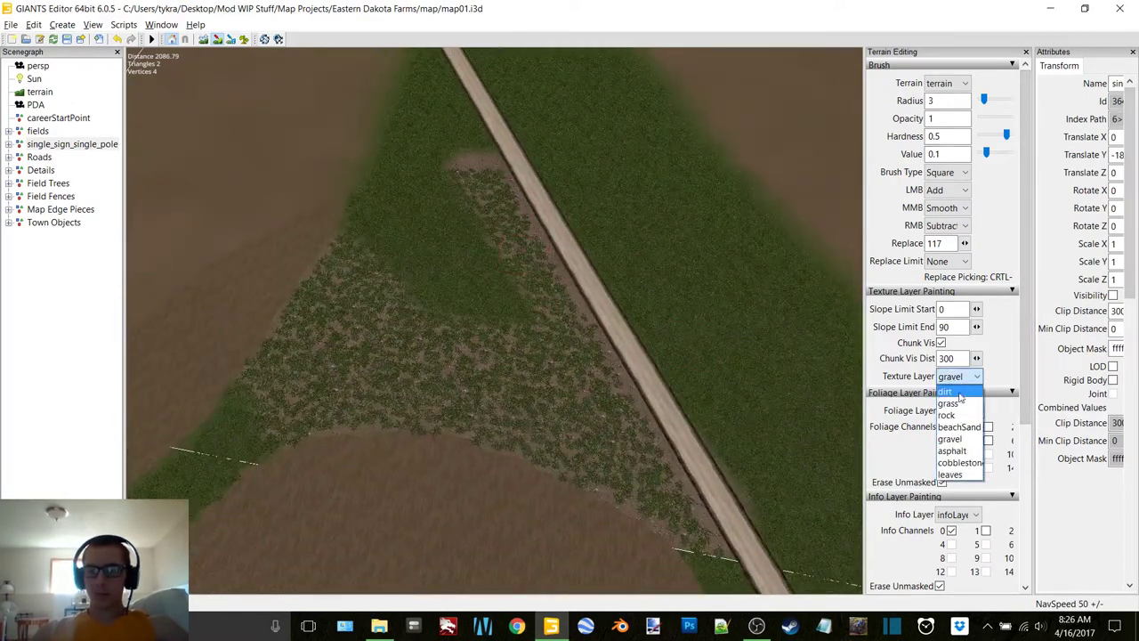
pyautogui.click(957, 402)
pyautogui.scroll(2, 534, 259)
pyautogui.scroll(10, 528, 256)
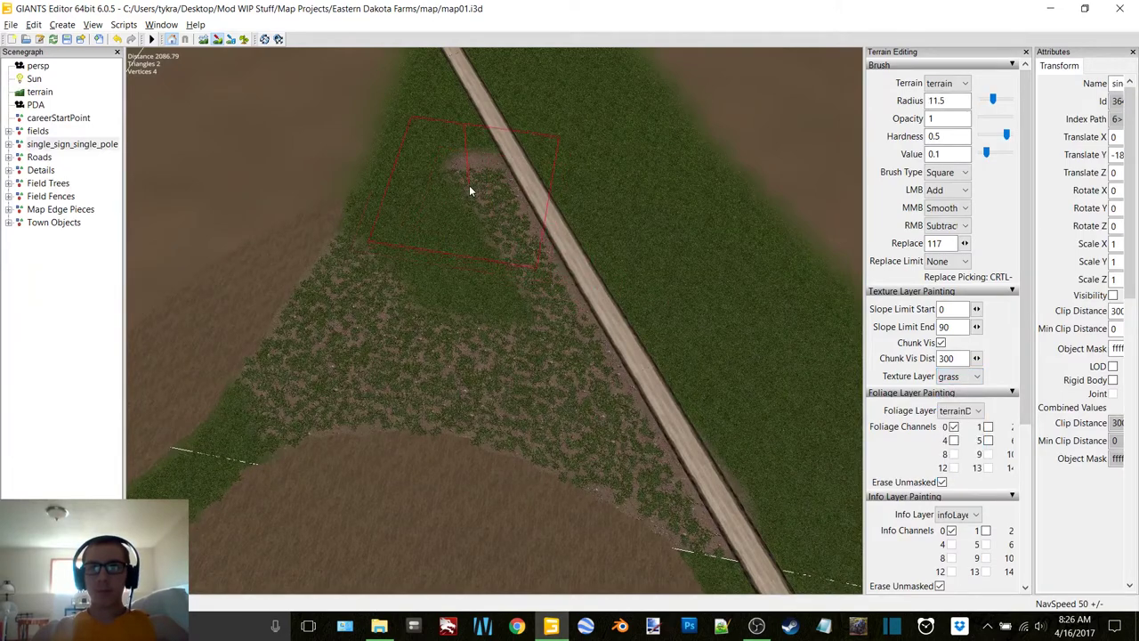
pyautogui.moveTo(460, 167); pyautogui.dragTo(495, 264)
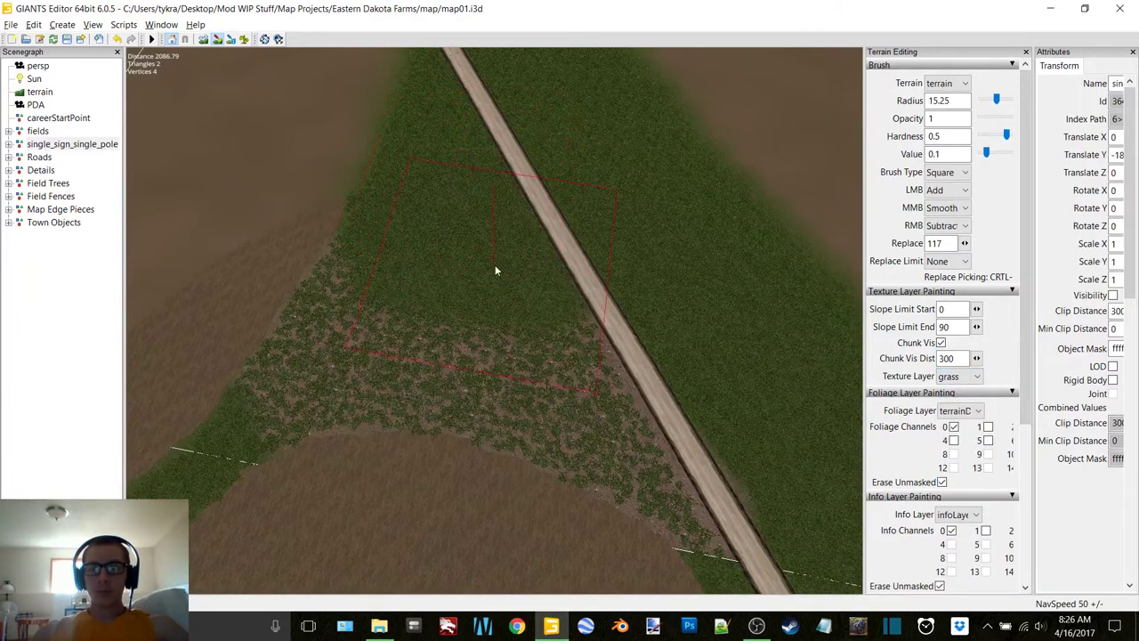
pyautogui.keyDown('alt'); pyautogui.moveTo(518, 241); pyautogui.dragTo(489, 224, button='middle'); pyautogui.keyUp('alt')
pyautogui.moveTo(488, 230); pyautogui.dragTo(562, 346)
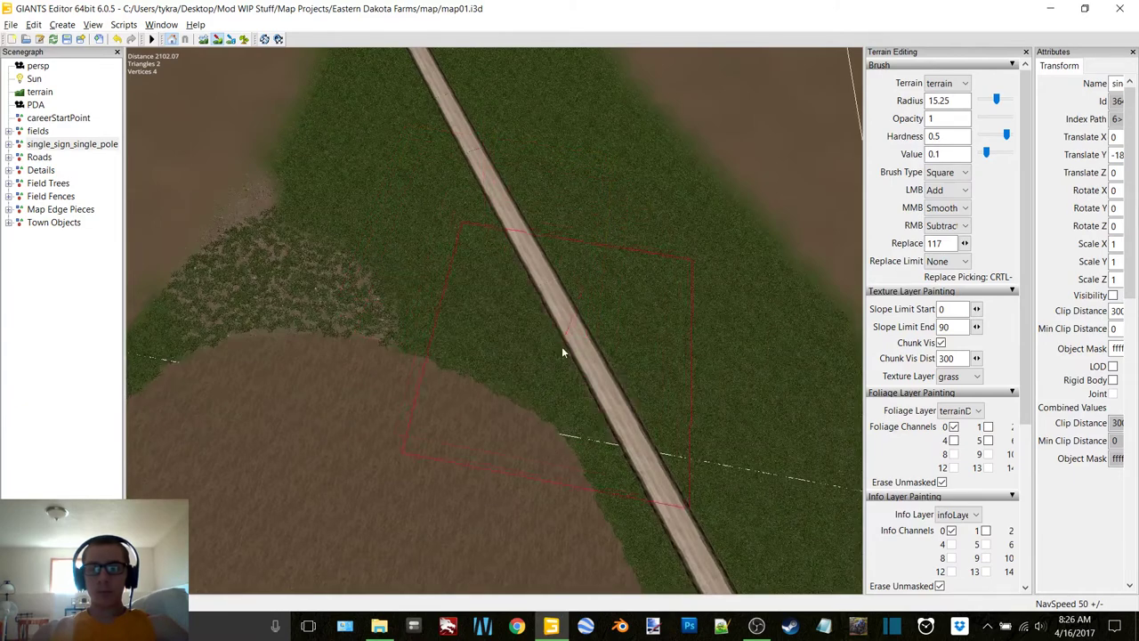
pyautogui.keyDown('alt'); pyautogui.moveTo(502, 308); pyautogui.dragTo(565, 317, button='middle'); pyautogui.keyUp('alt')
pyautogui.moveTo(594, 319); pyautogui.dragTo(452, 277)
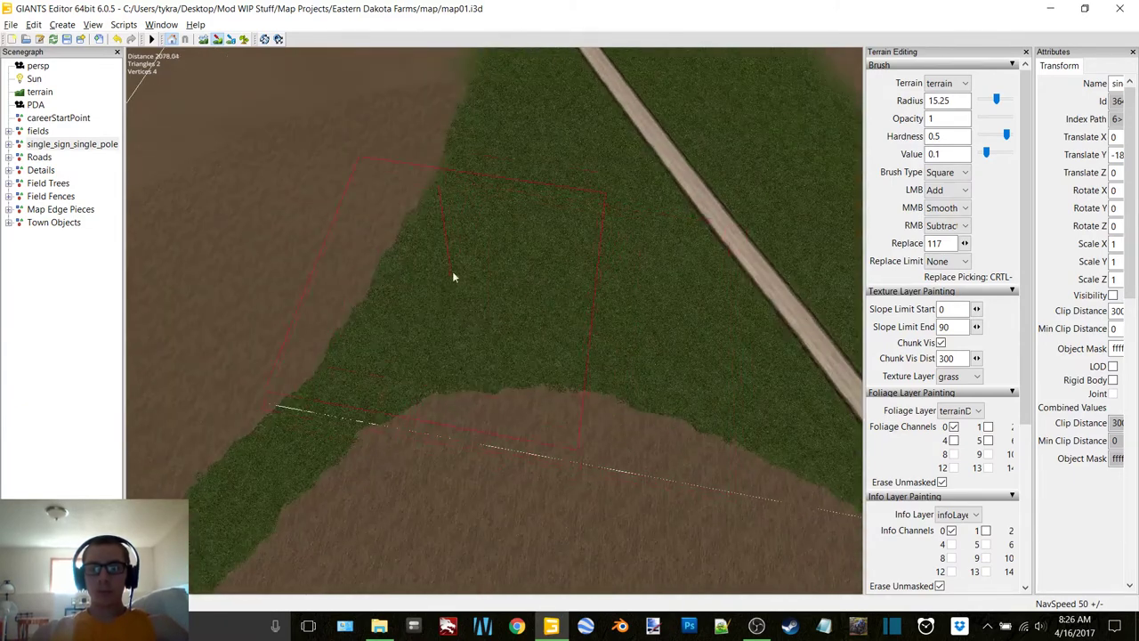
# Step: Set the brush radius to 1.5 and the texture layer to gravel, and paint a narrow straight approach from the rounded field edge to the road
pyautogui.doubleClick(939, 100)
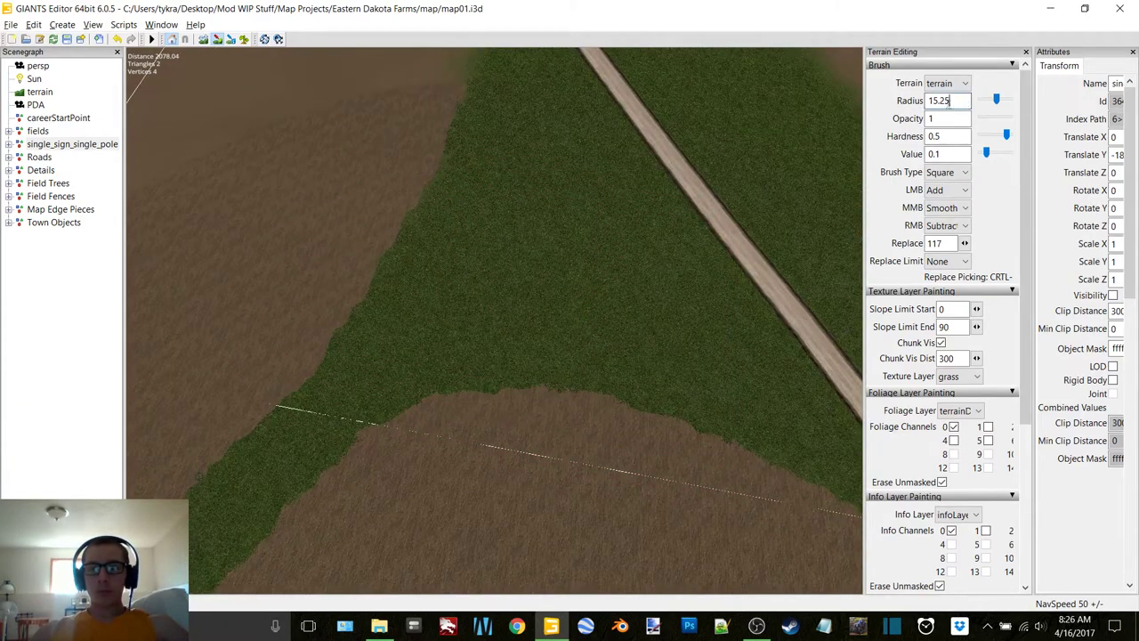
pyautogui.write('1.5')
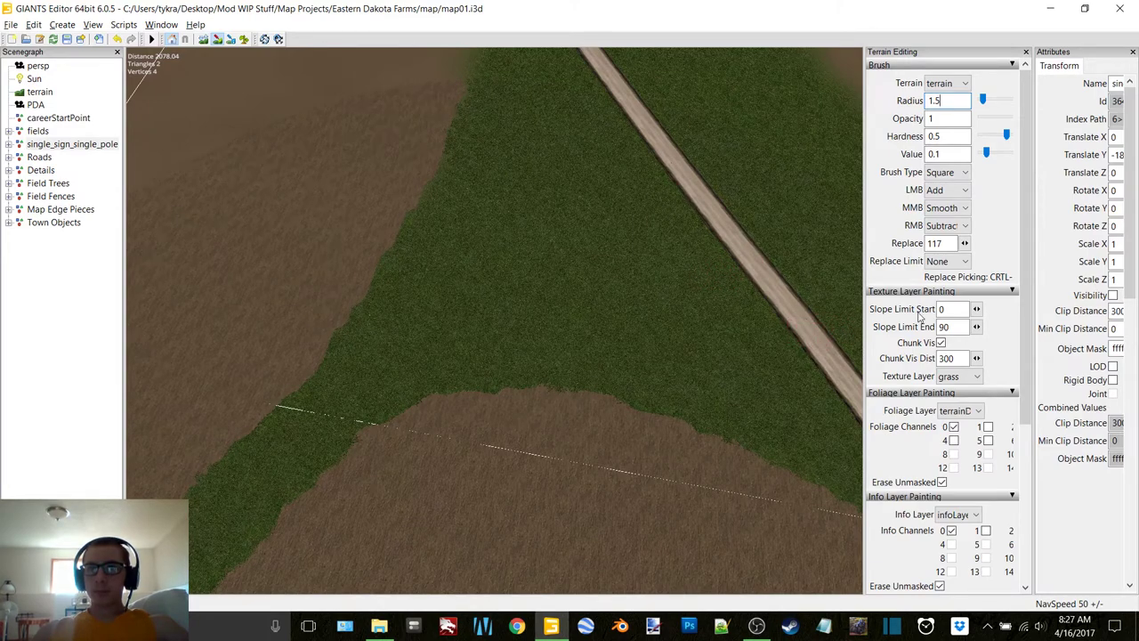
pyautogui.click(960, 375)
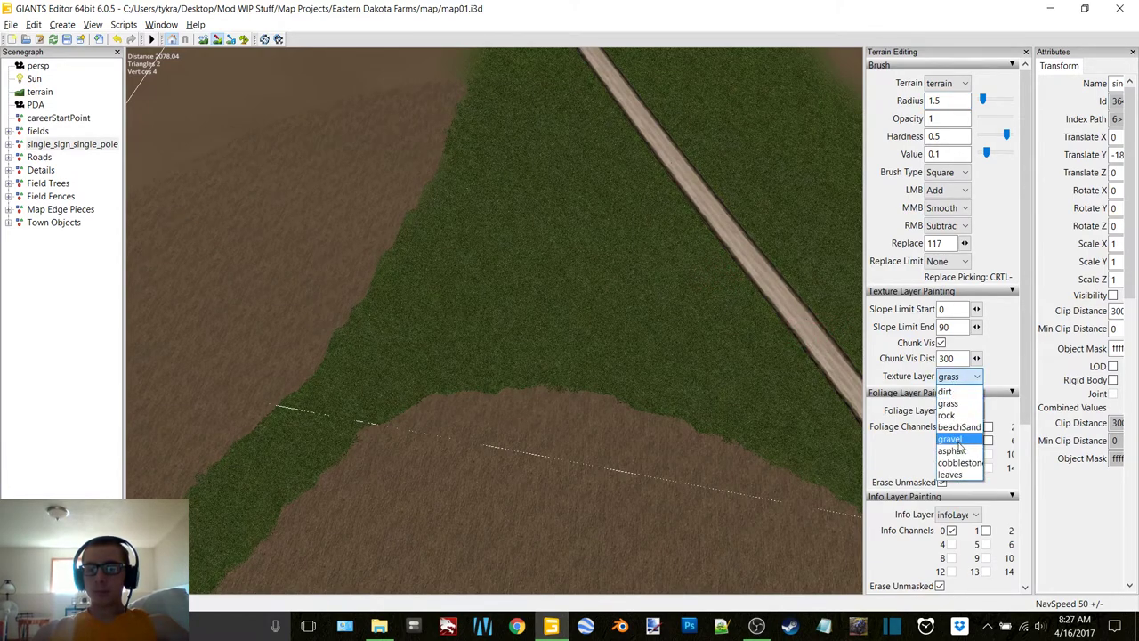
pyautogui.click(956, 442)
pyautogui.moveTo(712, 362)
pyautogui.keyDown('alt'); pyautogui.mouseDown()
pyautogui.moveTo(618, 314)
pyautogui.moveTo(606, 344)
pyautogui.moveTo(675, 332)
pyautogui.mouseUp(); pyautogui.keyUp('alt')
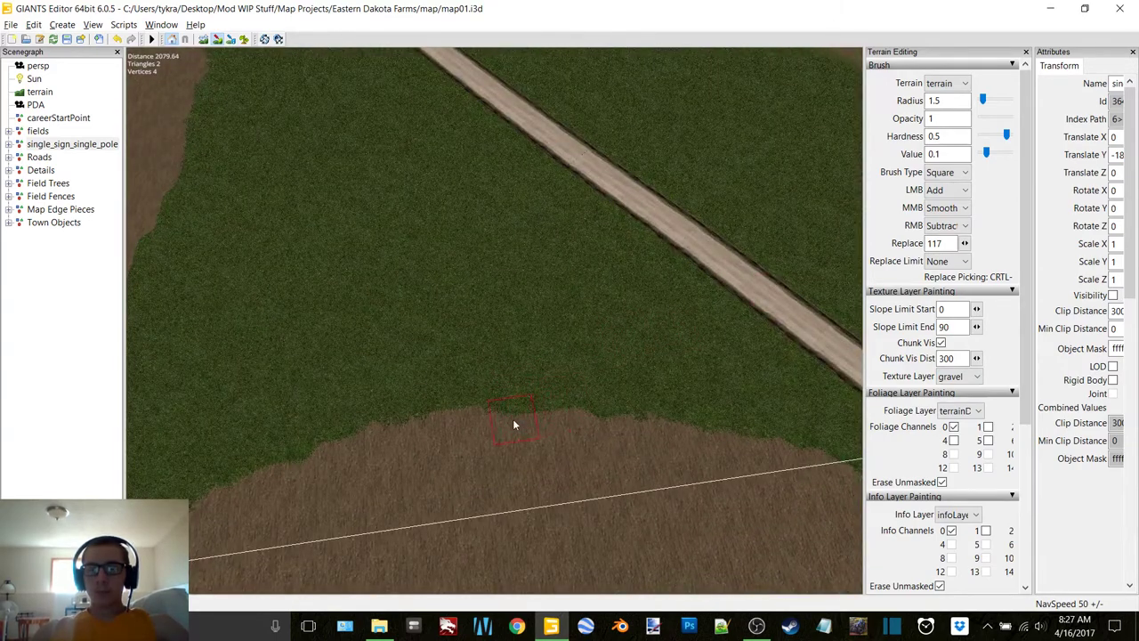
pyautogui.moveTo(508, 414)
pyautogui.mouseDown()
pyautogui.moveTo(508, 390)
pyautogui.moveTo(507, 465)
pyautogui.mouseUp()
pyautogui.moveTo(497, 353); pyautogui.dragTo(501, 320)
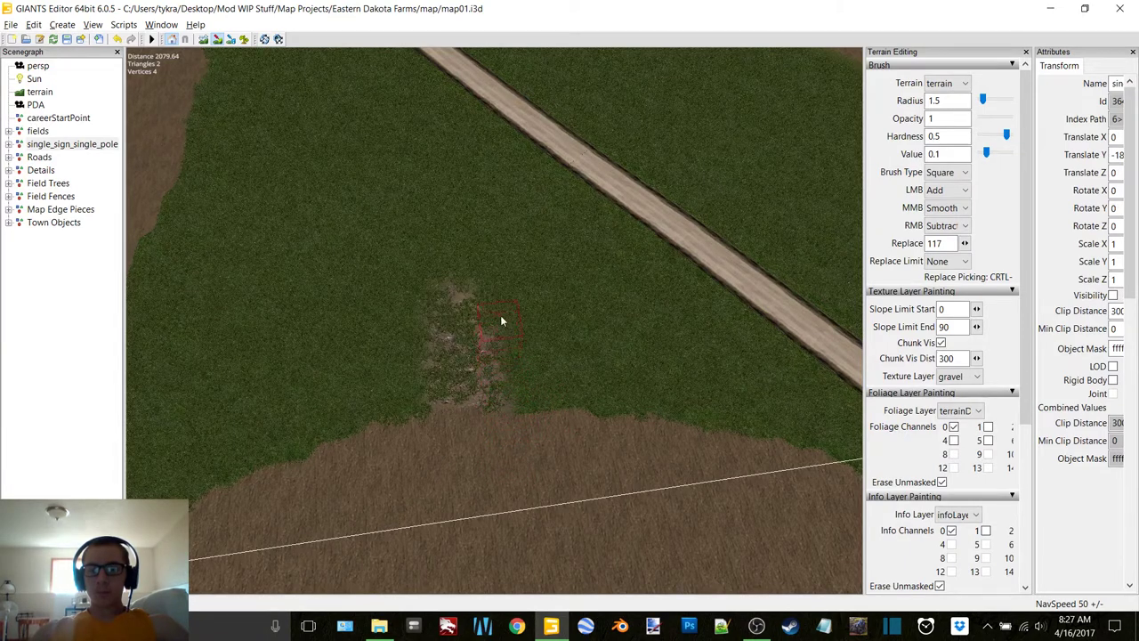
pyautogui.moveTo(487, 270); pyautogui.dragTo(485, 217)
pyautogui.scroll(-5, 482, 246)
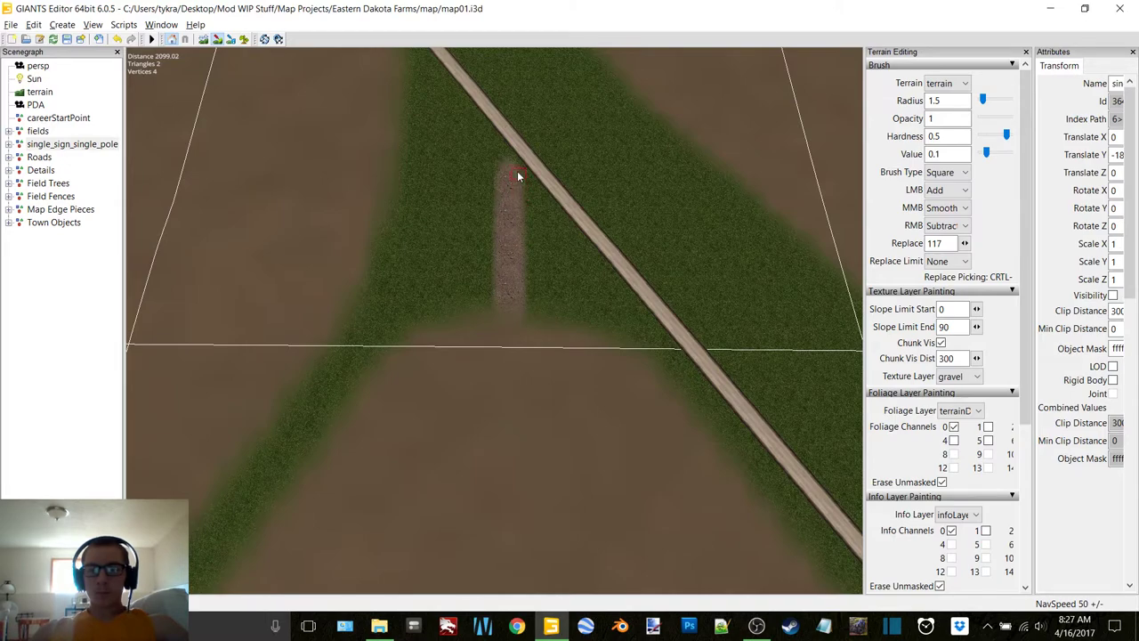
# Step: Set the foliage layer to grass, enlarge the brush radius to 3.5, and clear the grass from the field end of the gravel approach
pyautogui.scroll(5, 511, 139)
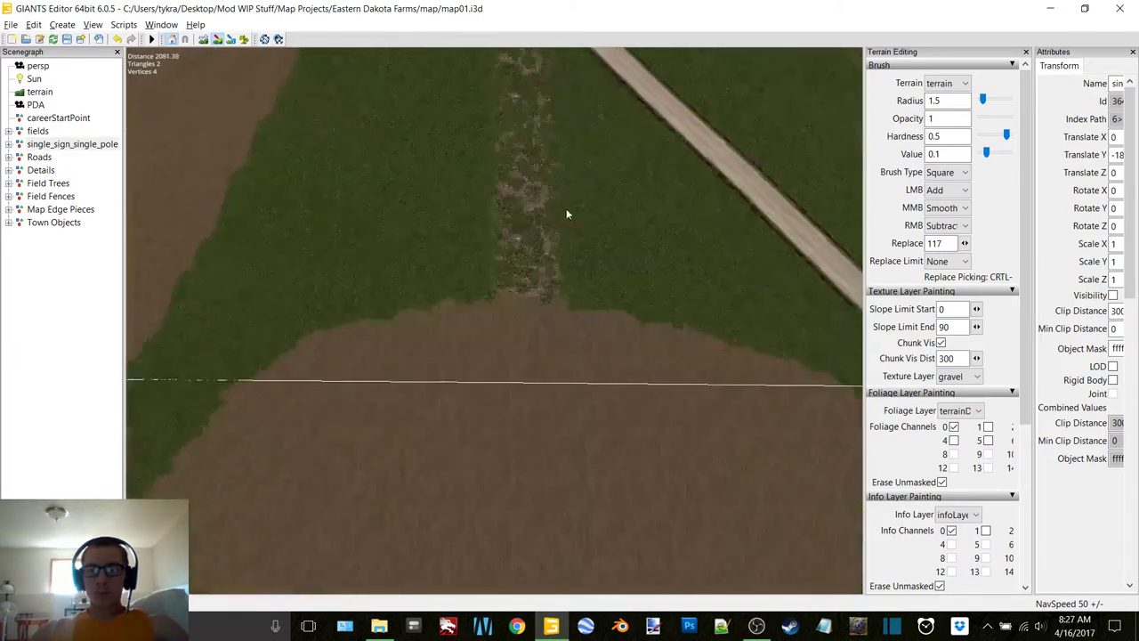
pyautogui.keyDown('alt'); pyautogui.moveTo(489, 204); pyautogui.dragTo(429, 228); pyautogui.keyUp('alt')
pyautogui.scroll(-2, 428, 228)
pyautogui.keyDown('alt'); pyautogui.moveTo(678, 233); pyautogui.dragTo(682, 218, button='middle'); pyautogui.keyUp('alt')
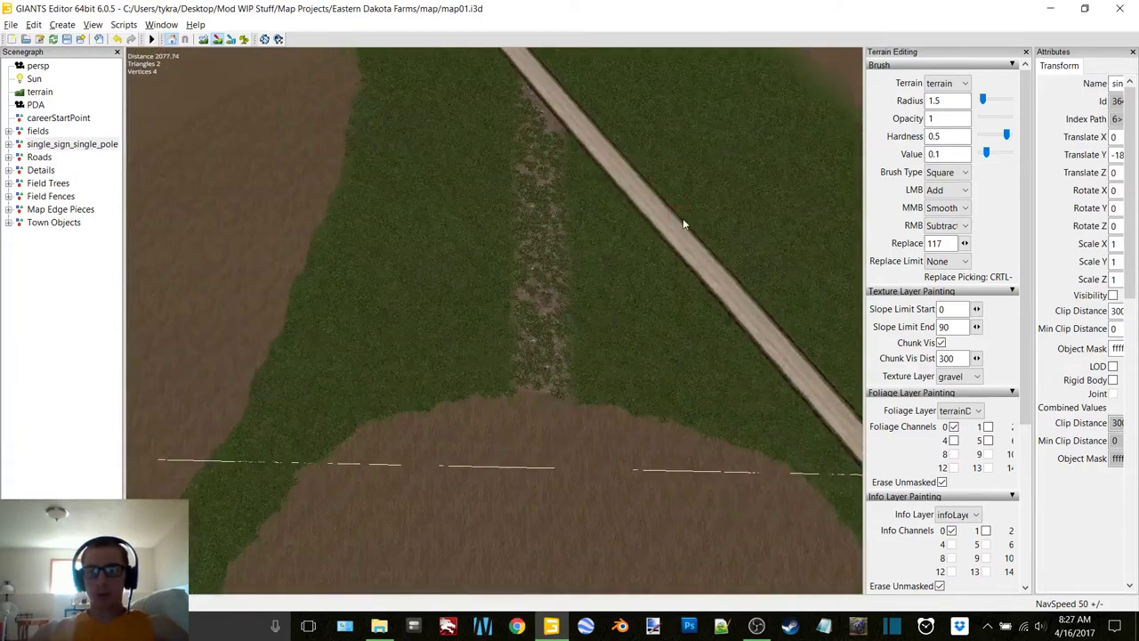
pyautogui.click(963, 412)
pyautogui.click(954, 433)
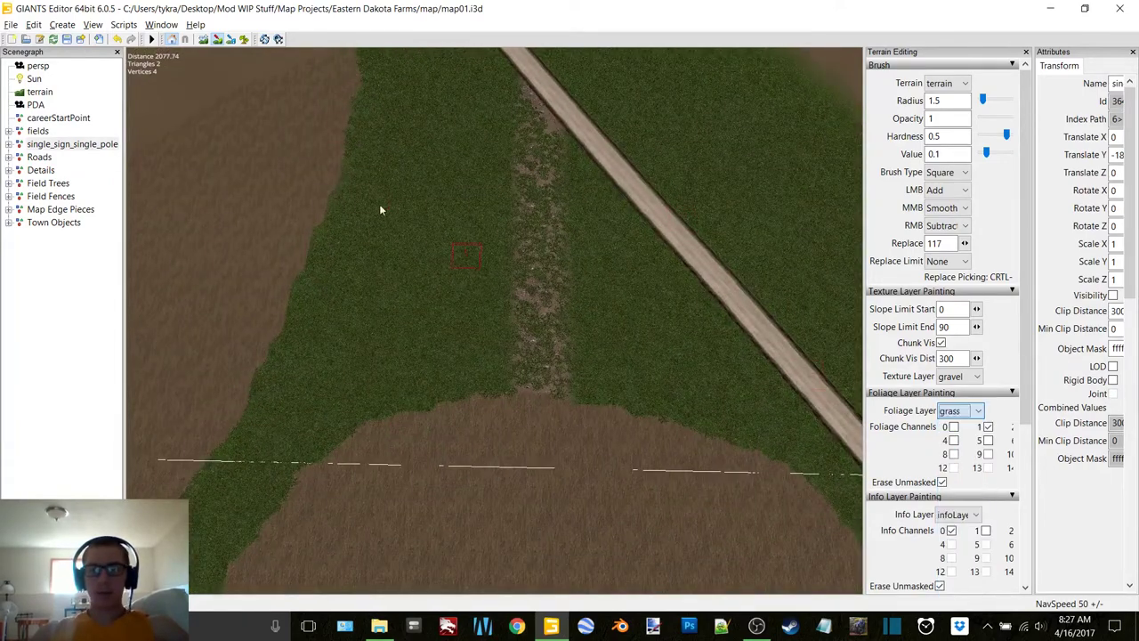
pyautogui.click(245, 41)
pyautogui.scroll(2, 554, 321)
pyautogui.keyDown('ctrl'); pyautogui.scroll(8, 541, 369); pyautogui.keyUp('ctrl')
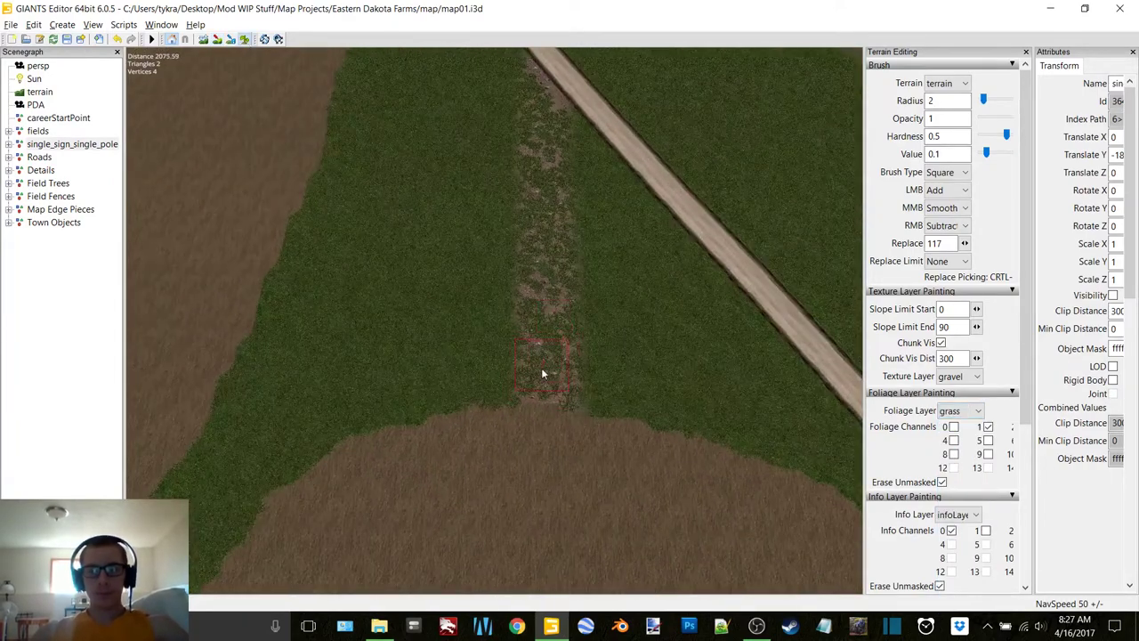
pyautogui.moveTo(548, 373); pyautogui.dragTo(546, 328)
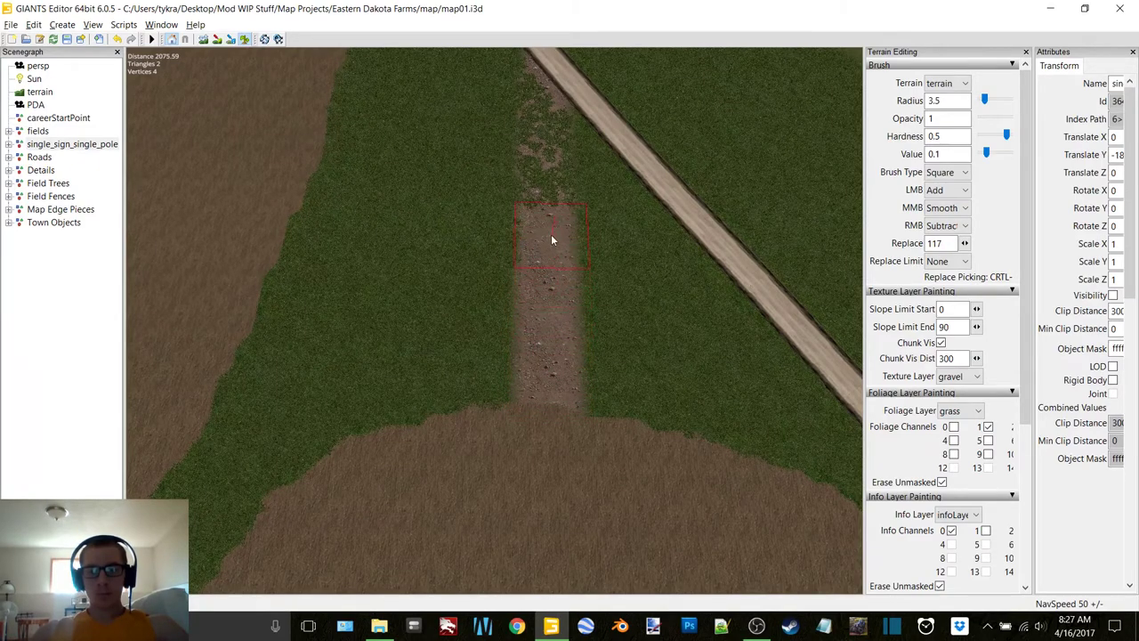
# Step: Clear the remaining grass foliage from the narrow gravel approach up to the road's edge
pyautogui.keyDown('alt'); pyautogui.moveTo(548, 224); pyautogui.dragTo(540, 309, button='middle'); pyautogui.keyUp('alt')
pyautogui.scroll(5, 572, 254)
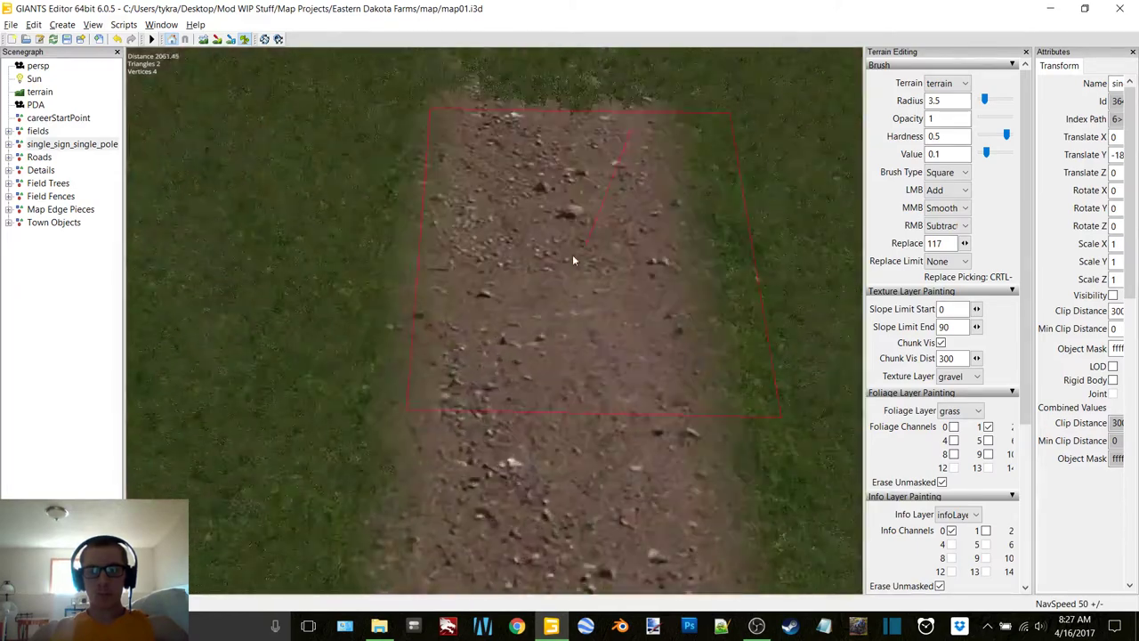
pyautogui.keyDown('alt'); pyautogui.moveTo(572, 254); pyautogui.dragTo(562, 275, button='middle'); pyautogui.keyUp('alt')
pyautogui.scroll(-3, 560, 276)
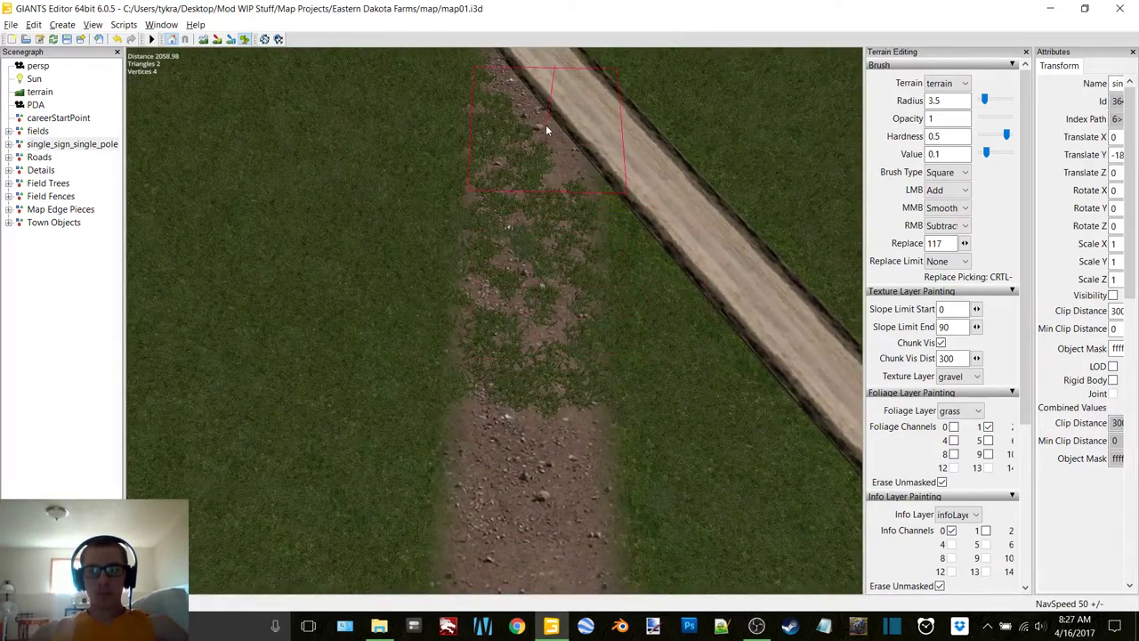
pyautogui.moveTo(539, 129); pyautogui.dragTo(528, 313)
pyautogui.keyDown('alt'); pyautogui.moveTo(541, 264); pyautogui.dragTo(545, 297, button='middle'); pyautogui.keyUp('alt')
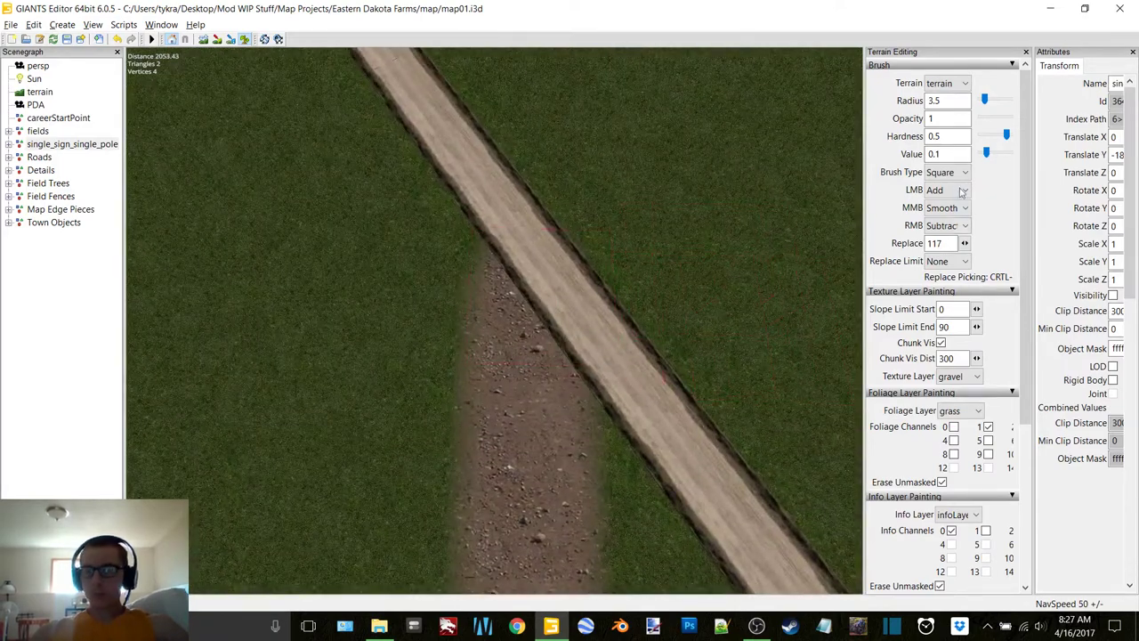
# Step: Set the brush radius to 0.5 and the brush type to Round, reveal more foliage channels, and enable foliage channel 6
pyautogui.doubleClick(948, 101)
pyautogui.write('0.5')
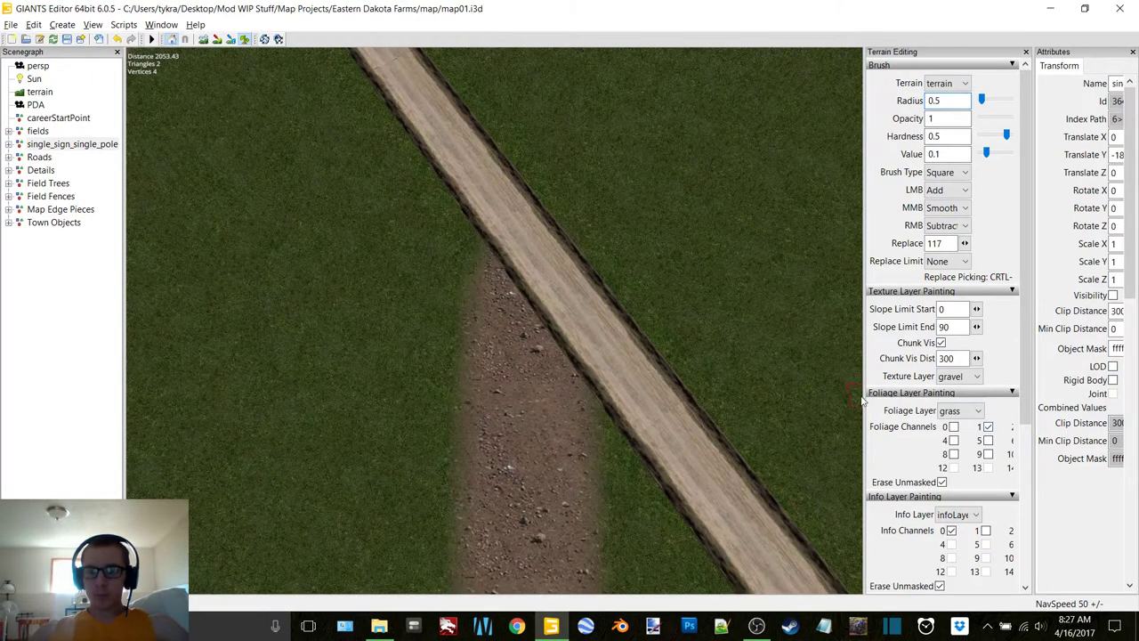
pyautogui.moveTo(862, 395); pyautogui.dragTo(836, 395)
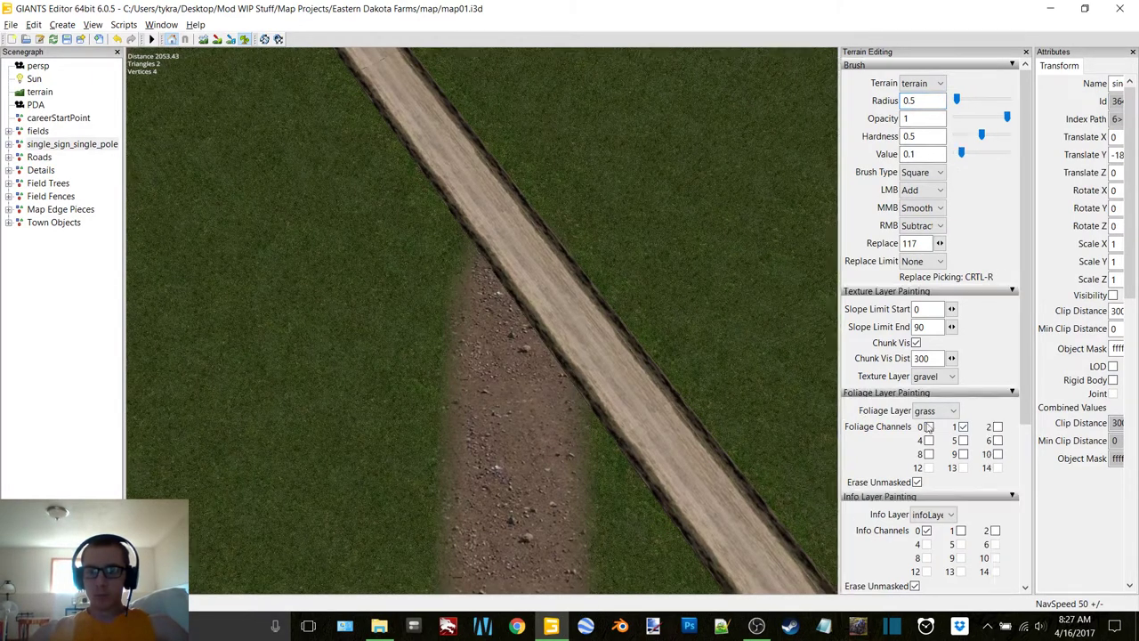
pyautogui.click(929, 173)
pyautogui.click(929, 186)
# Step: Paint small grass patches along the middle of the cleared gravel approach, starting near the field edge
pyautogui.keyDown('alt'); pyautogui.moveTo(440, 256); pyautogui.dragTo(669, 242); pyautogui.keyUp('alt')
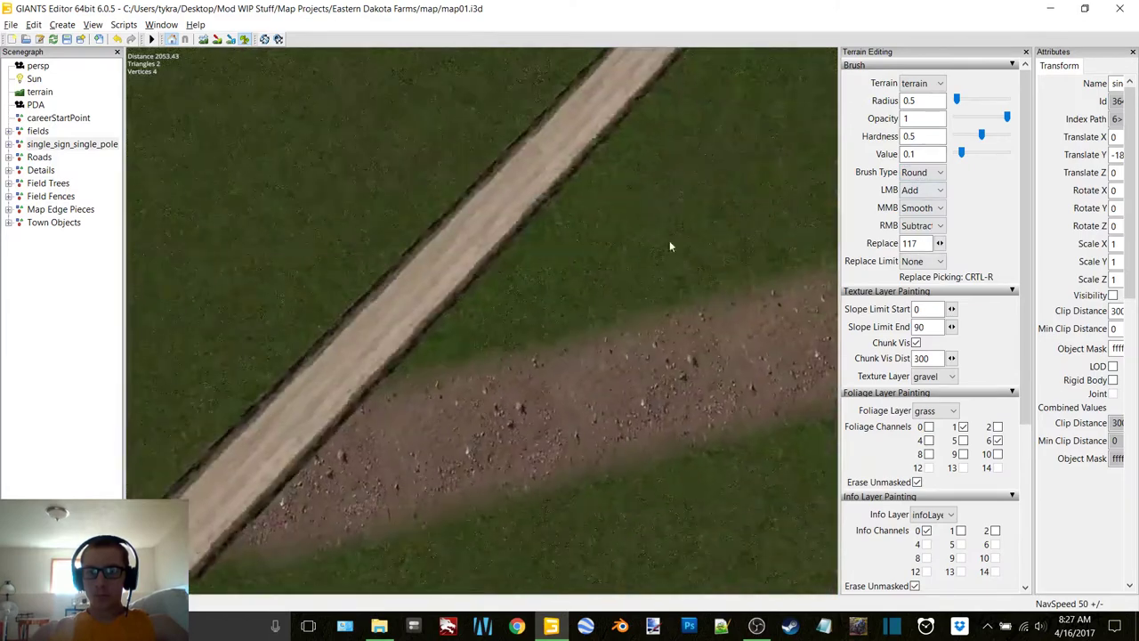
pyautogui.scroll(-3, 649, 248)
pyautogui.keyDown('alt'); pyautogui.moveTo(635, 249); pyautogui.dragTo(600, 253, button='middle'); pyautogui.keyUp('alt')
pyautogui.scroll(3, 598, 252)
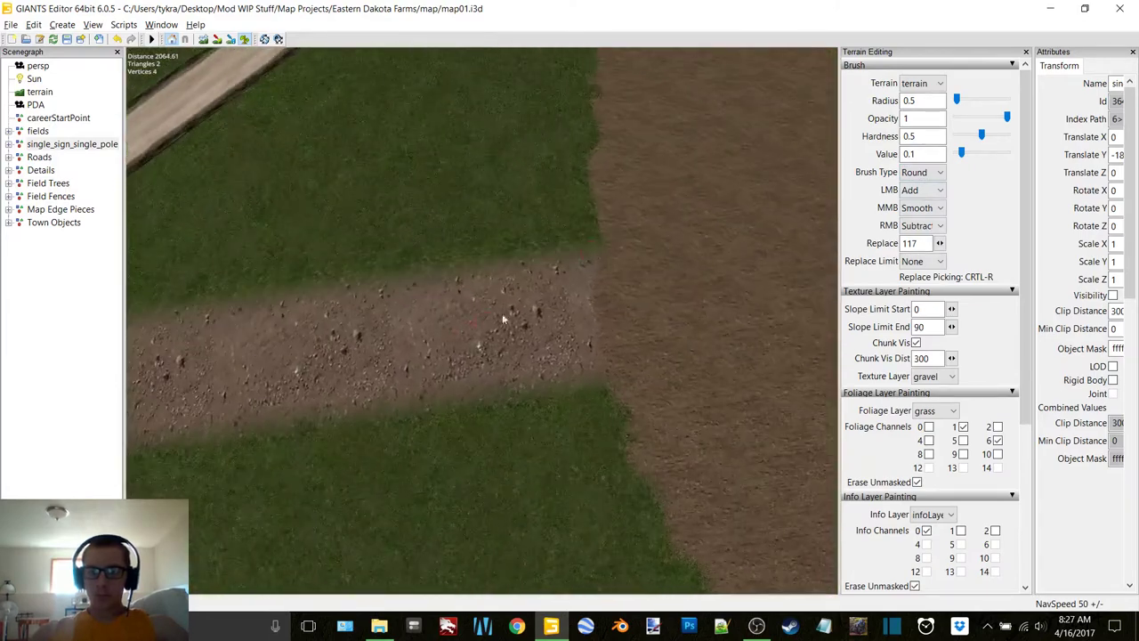
pyautogui.click(371, 348)
pyautogui.moveTo(526, 317); pyautogui.dragTo(489, 315, button='right')
pyautogui.keyDown('alt'); pyautogui.moveTo(488, 311); pyautogui.dragTo(480, 306, button='middle'); pyautogui.keyUp('alt')
pyautogui.keyDown('alt'); pyautogui.moveTo(480, 306); pyautogui.dragTo(472, 306); pyautogui.keyUp('alt')
pyautogui.scroll(-2, 272, 329)
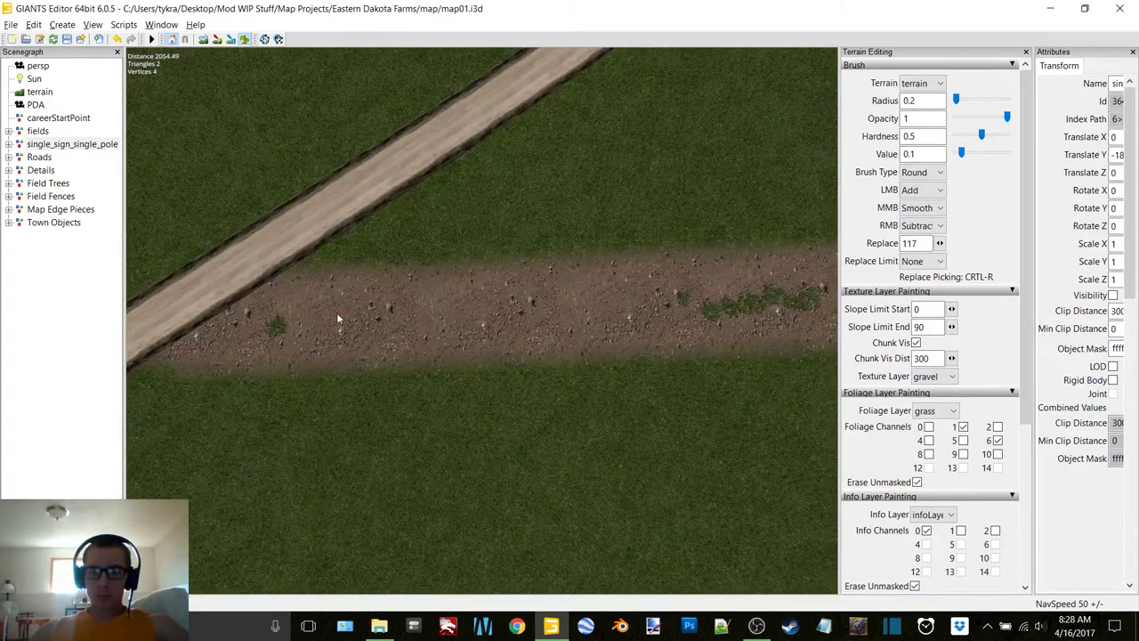
# Step: Set the brush radius to 0.5 and paint a broken strip of grass along the approach's middle to the road, erasing misplaced patches
pyautogui.scroll(1, 295, 332)
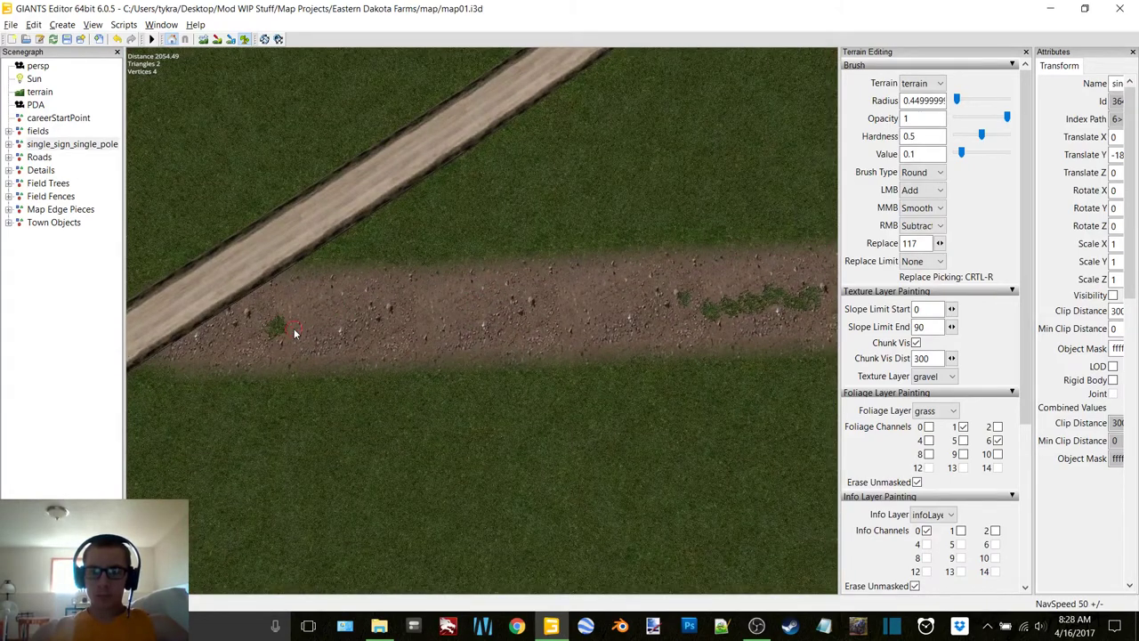
pyautogui.tripleClick(913, 100)
pyautogui.write('.5')
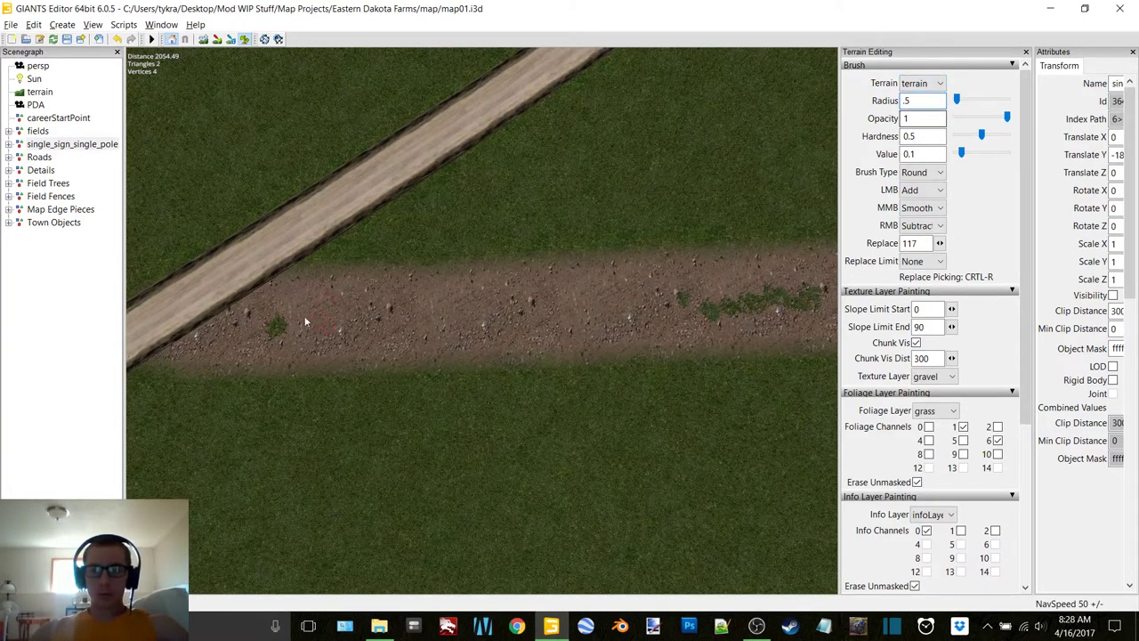
pyautogui.keyDown('alt'); pyautogui.moveTo(285, 327); pyautogui.dragTo(296, 330, button='middle'); pyautogui.keyUp('alt')
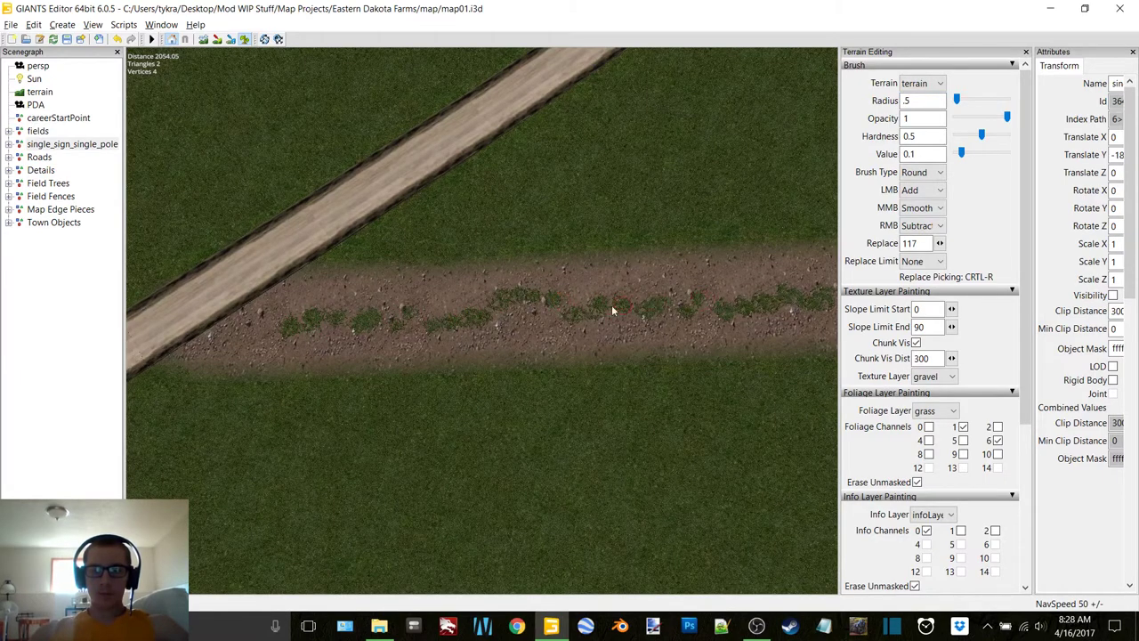
pyautogui.moveTo(612, 310); pyautogui.dragTo(502, 331)
pyautogui.moveTo(492, 299); pyautogui.dragTo(558, 296, button='right')
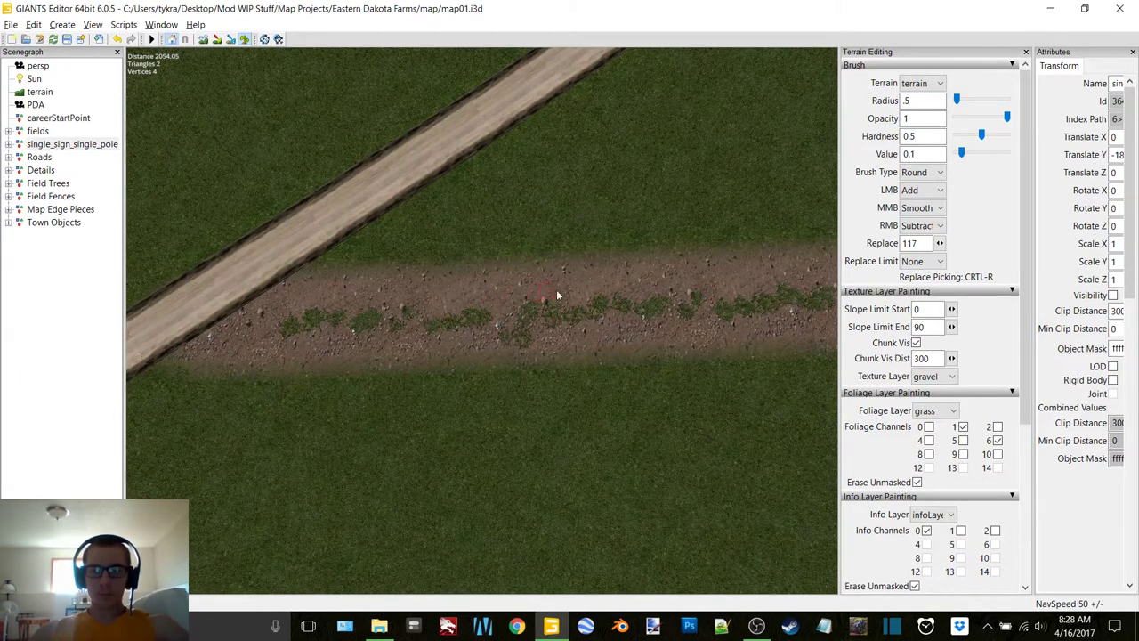
pyautogui.rightClick(522, 340)
# Step: Enlarge the brush radius to 3.75 and clear the grass from the irregular gravel area between another field's edge and the road
pyautogui.keyDown('alt'); pyautogui.moveTo(521, 341); pyautogui.dragTo(547, 326); pyautogui.keyUp('alt')
pyautogui.keyDown('alt'); pyautogui.moveTo(499, 285); pyautogui.dragTo(201, 229); pyautogui.keyUp('alt')
pyautogui.keyDown('alt'); pyautogui.moveTo(201, 229); pyautogui.dragTo(514, 328, button='right'); pyautogui.keyUp('alt')
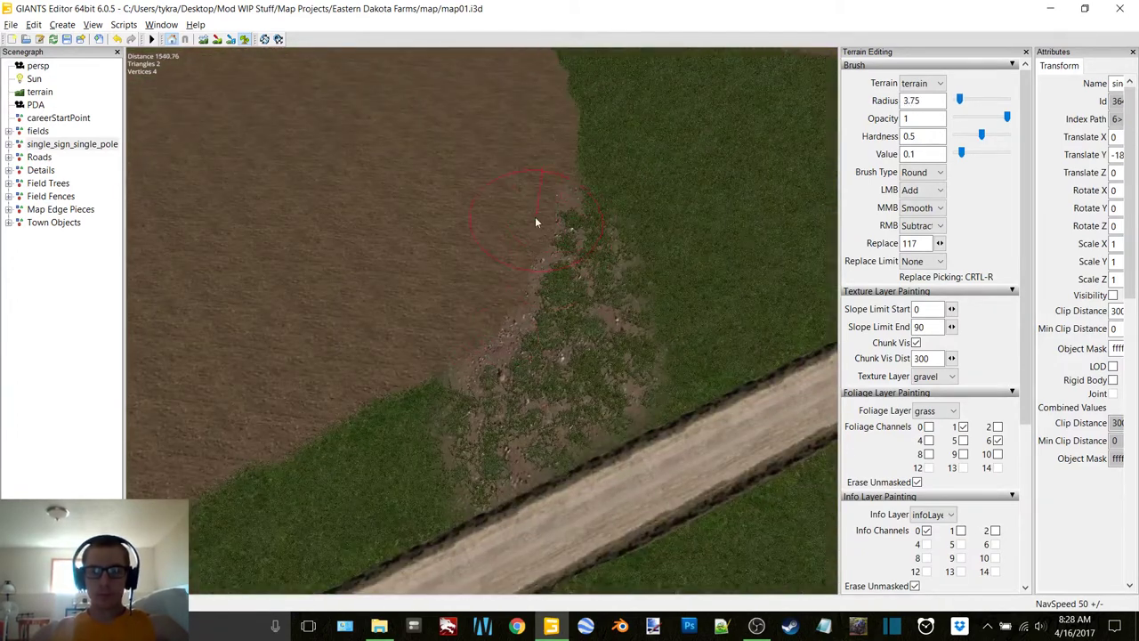
pyautogui.moveTo(538, 219)
pyautogui.mouseDown()
pyautogui.moveTo(579, 272)
pyautogui.moveTo(596, 396)
pyautogui.moveTo(539, 452)
pyautogui.moveTo(536, 390)
pyautogui.mouseUp()
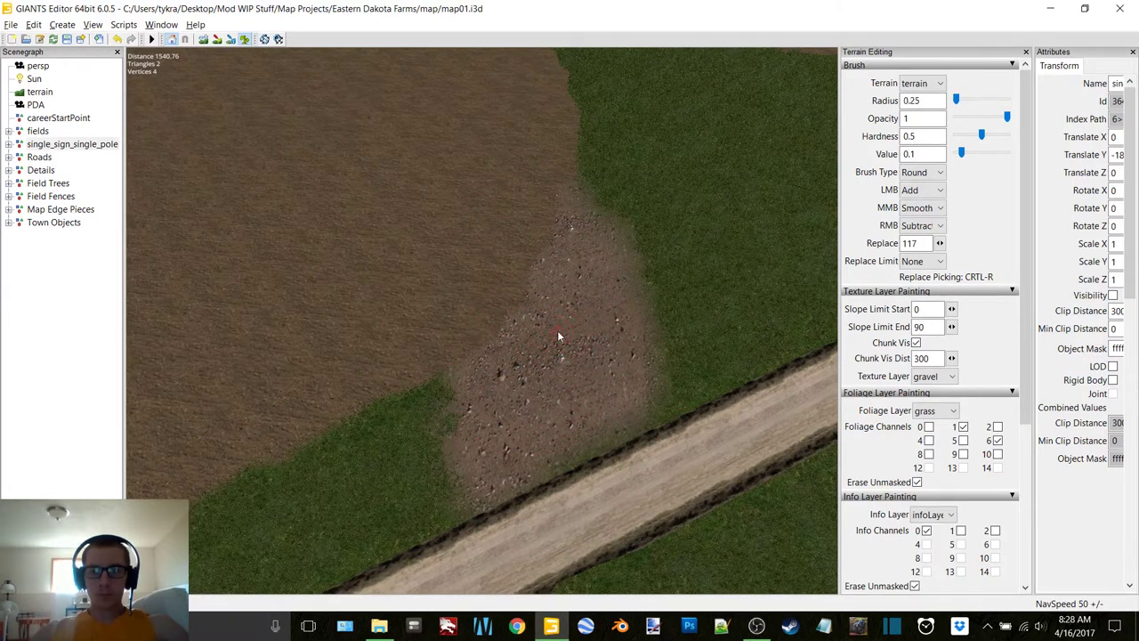
# Step: Set the brush radius to 0.5 and paint a few small grass patches in the middle of the irregular gravel area
pyautogui.scroll(1, 553, 331)
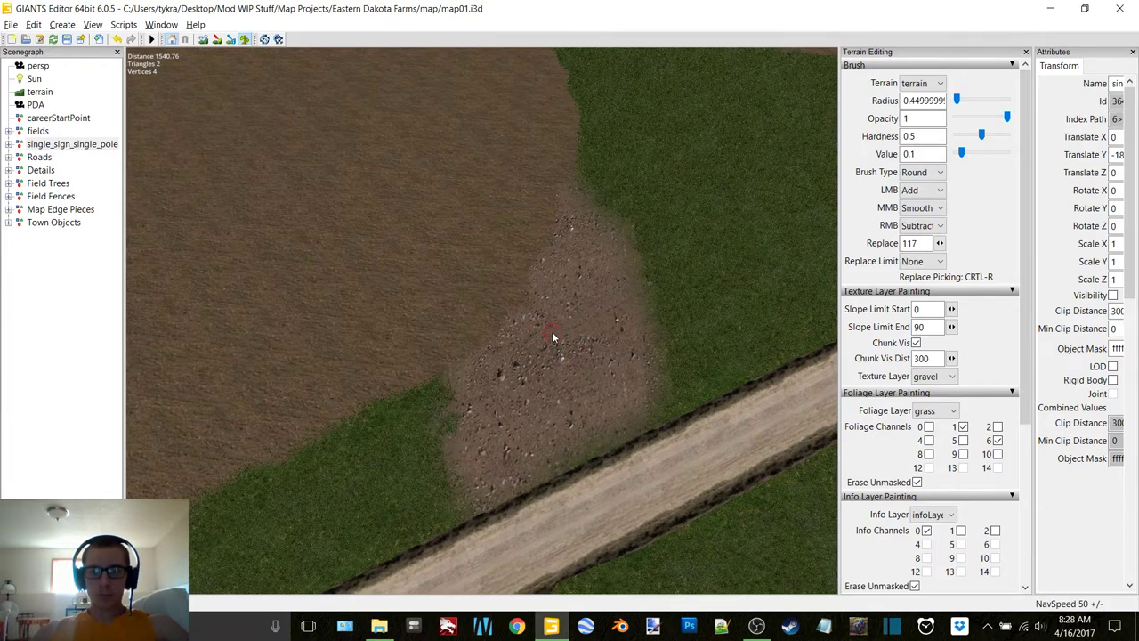
pyautogui.doubleClick(916, 101)
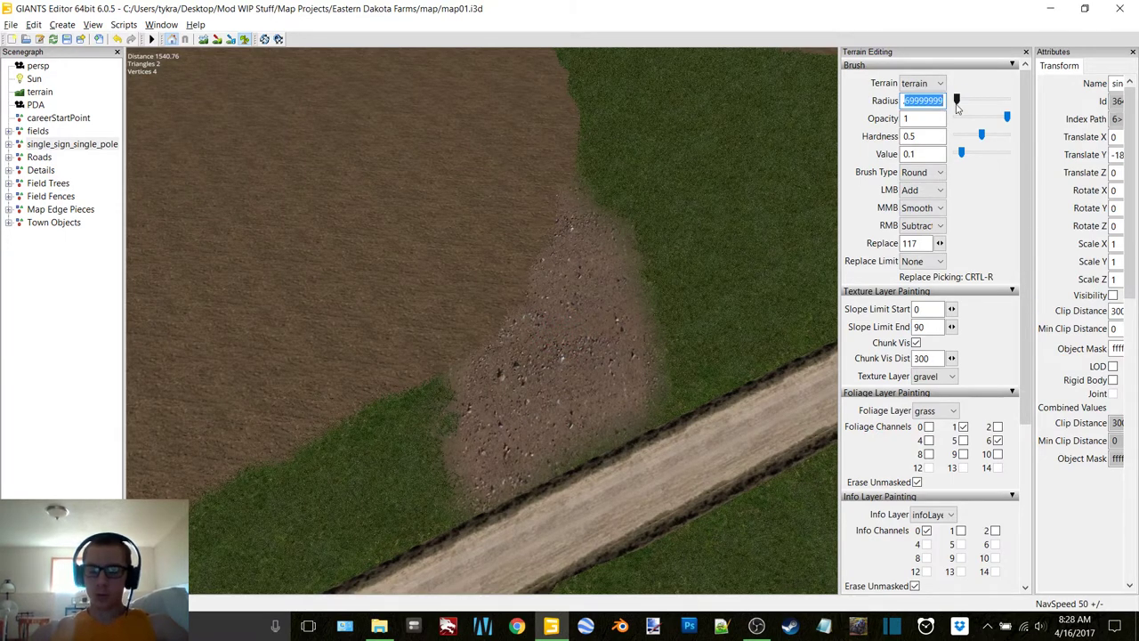
pyautogui.write('.5')
pyautogui.press('Return')
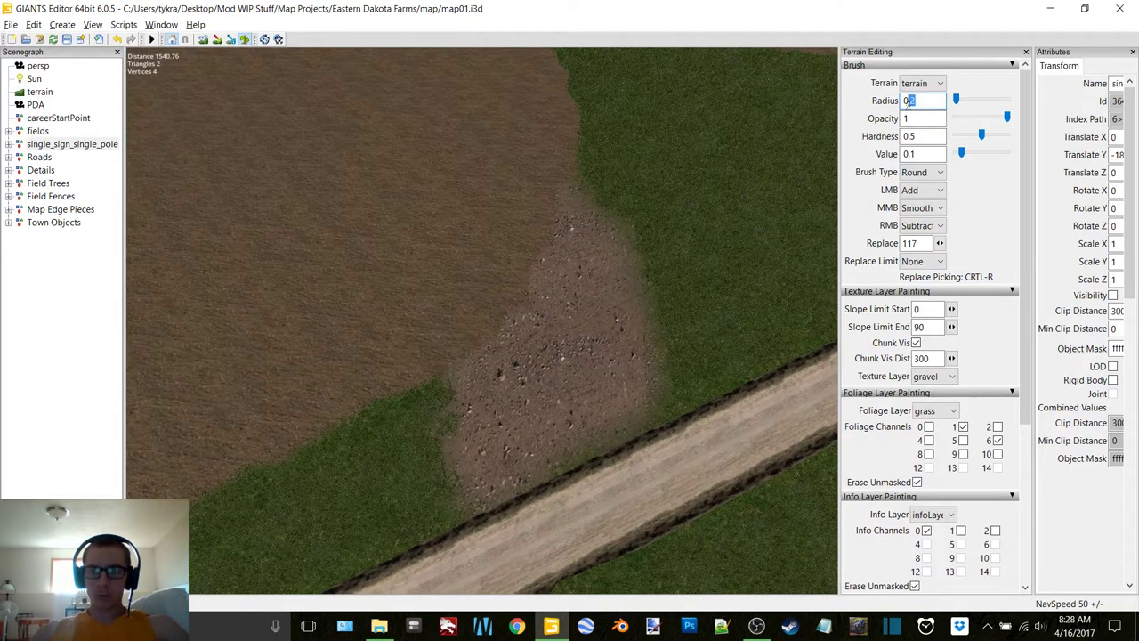
pyautogui.write('.5')
pyautogui.press('Return')
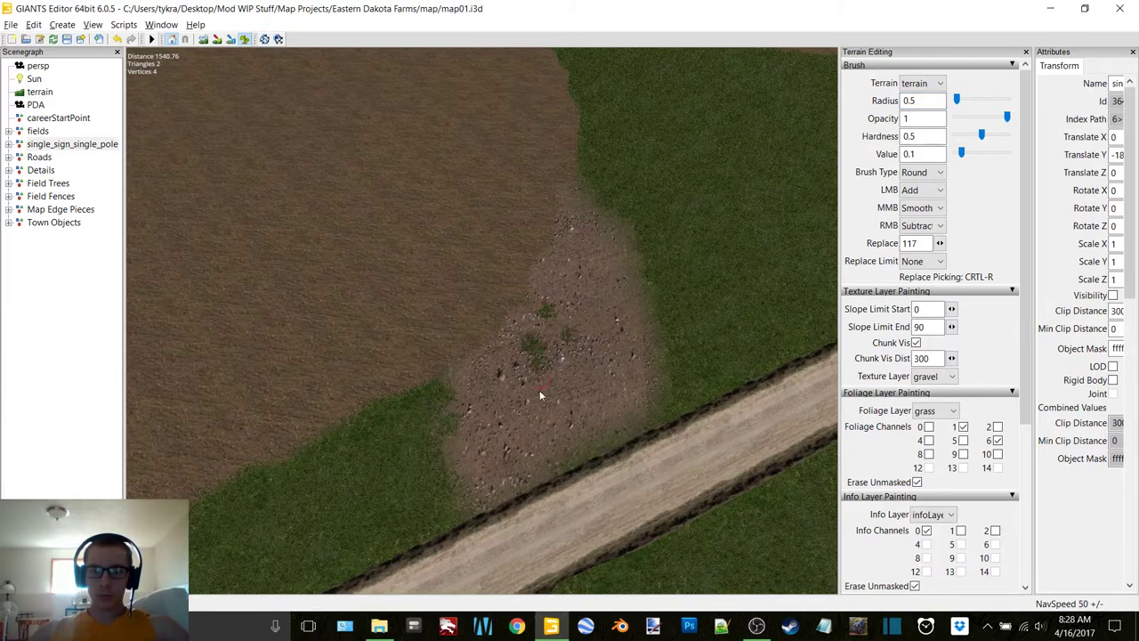
# Step: Switch to a square brush with radius 3.5 and clear the grass from the straight approach between the rounded field and the road
pyautogui.moveTo(506, 371)
pyautogui.keyDown('alt'); pyautogui.mouseDown()
pyautogui.moveTo(635, 314)
pyautogui.moveTo(499, 346)
pyautogui.moveTo(525, 334)
pyautogui.mouseUp(); pyautogui.keyUp('alt')
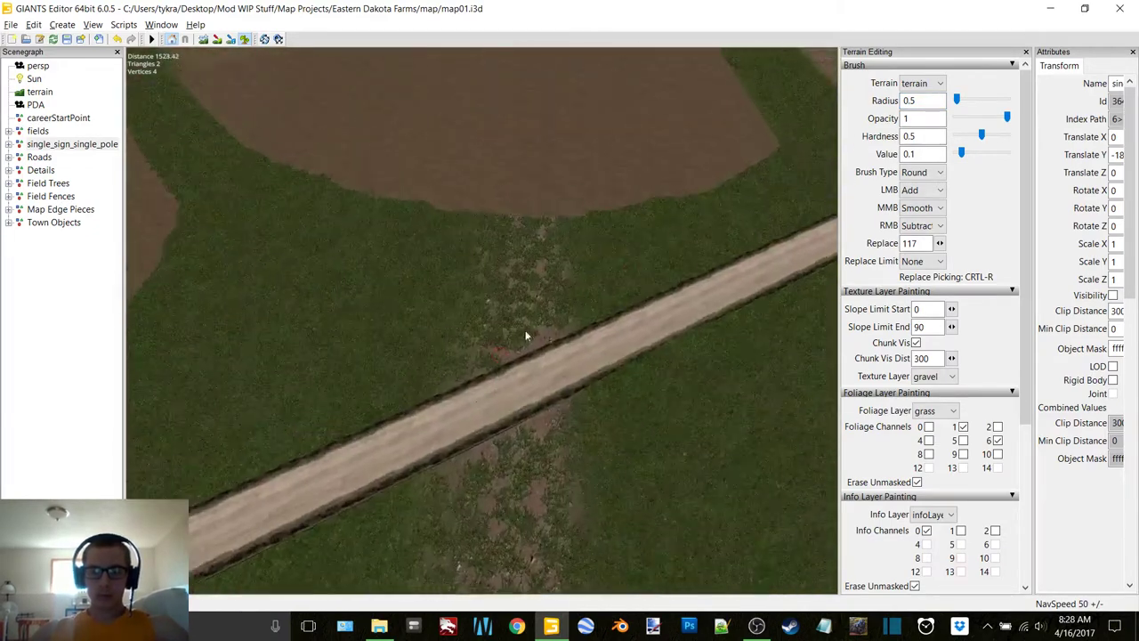
pyautogui.click(916, 172)
pyautogui.click(918, 198)
pyautogui.scroll(11, 498, 352)
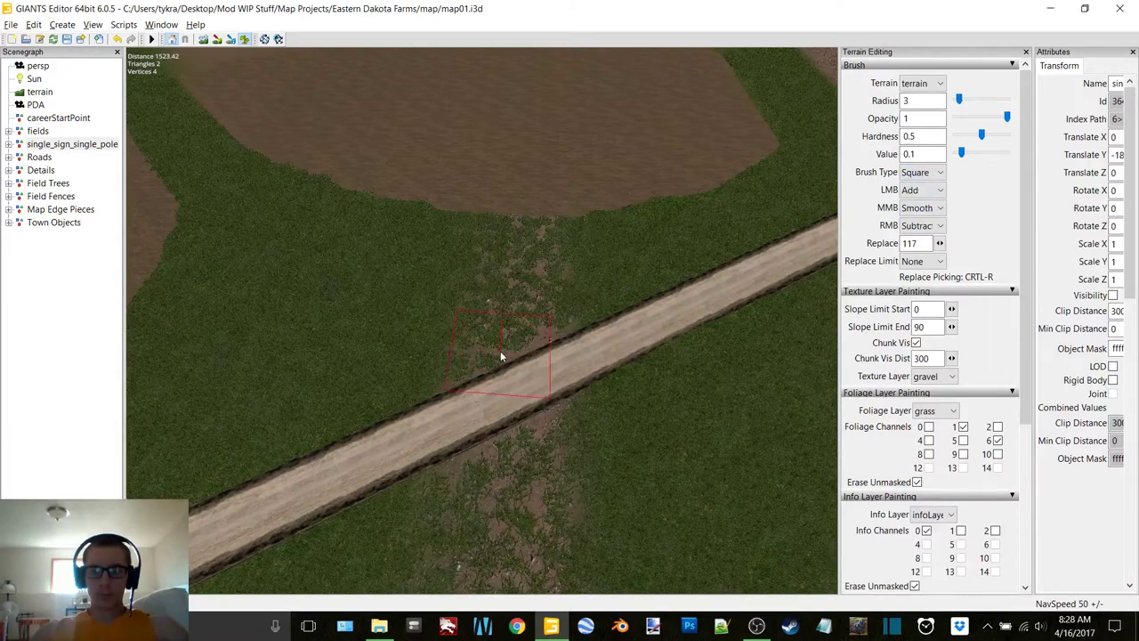
pyautogui.keyDown('alt'); pyautogui.moveTo(500, 350); pyautogui.dragTo(488, 355); pyautogui.keyUp('alt')
pyautogui.moveTo(489, 360); pyautogui.dragTo(495, 364, button='right')
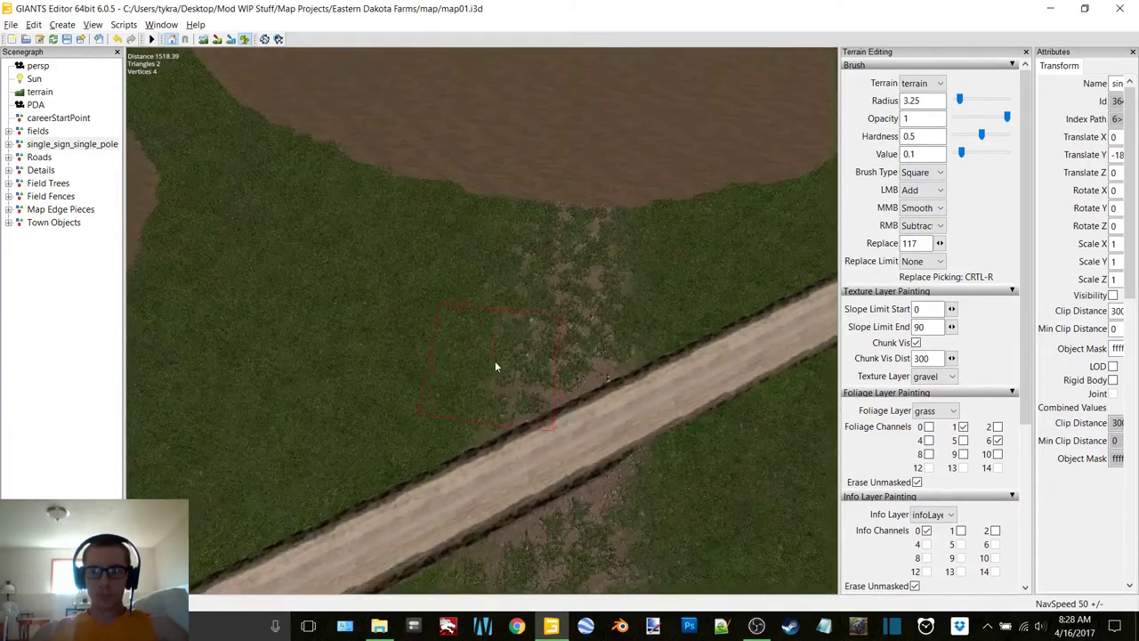
pyautogui.click(570, 237)
pyautogui.keyDown('ctrl'); pyautogui.scroll(1, 569, 236); pyautogui.keyUp('ctrl')
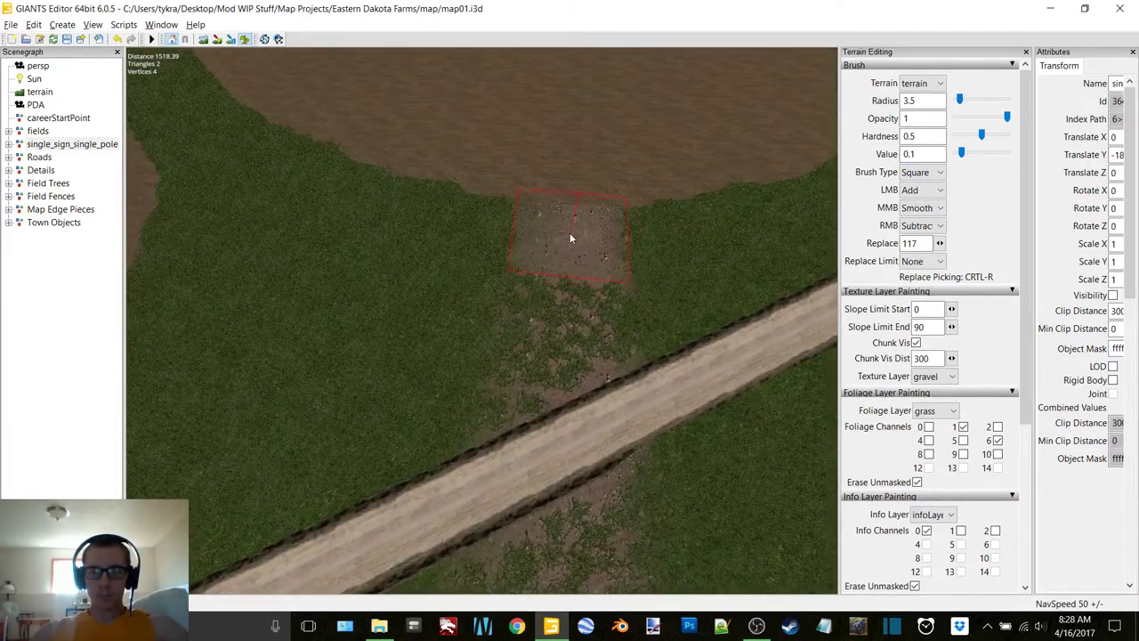
pyautogui.moveTo(564, 242); pyautogui.dragTo(542, 511)
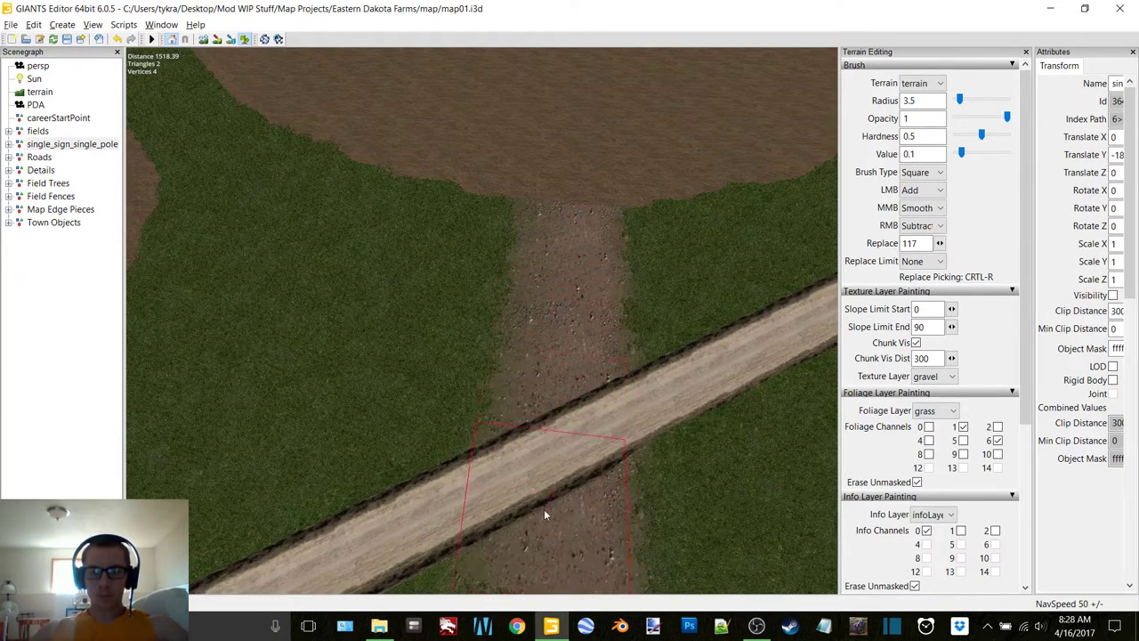
# Step: Enlarge the brush radius to 4.25 while clearing the grass from the long gravel approach across the road down to the opposite field
pyautogui.scroll(-2, 608, 402)
pyautogui.moveTo(608, 402)
pyautogui.keyDown('alt'); pyautogui.mouseDown(button='middle')
pyautogui.moveTo(605, 350)
pyautogui.moveTo(576, 304)
pyautogui.mouseUp(button='middle'); pyautogui.keyUp('alt')
pyautogui.click(495, 243)
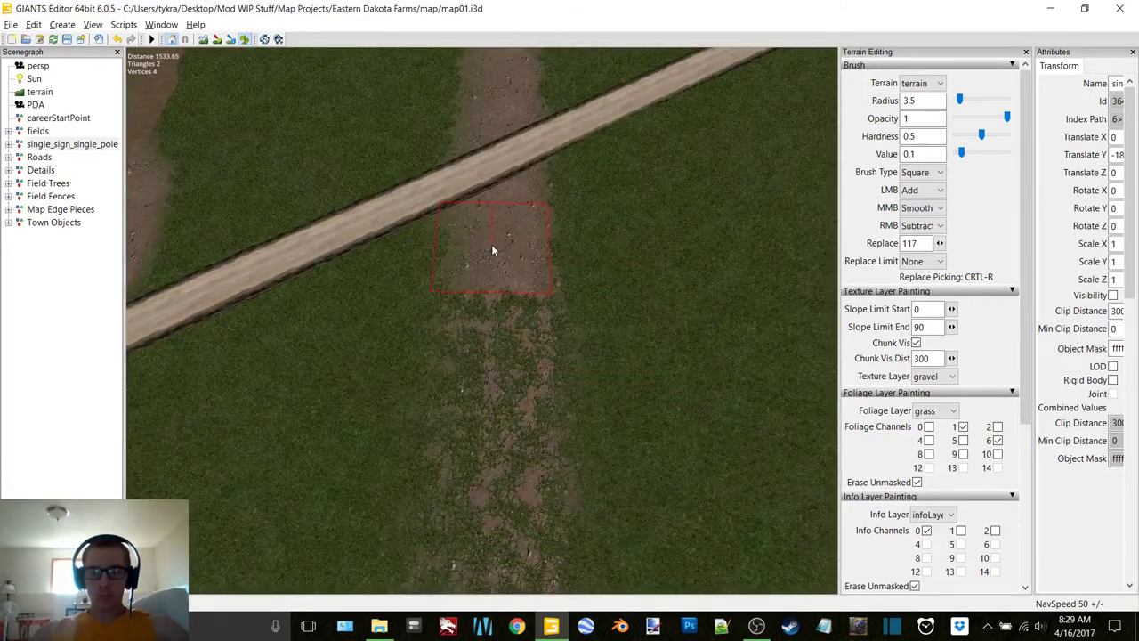
pyautogui.scroll(2, 492, 246)
pyautogui.click(497, 248)
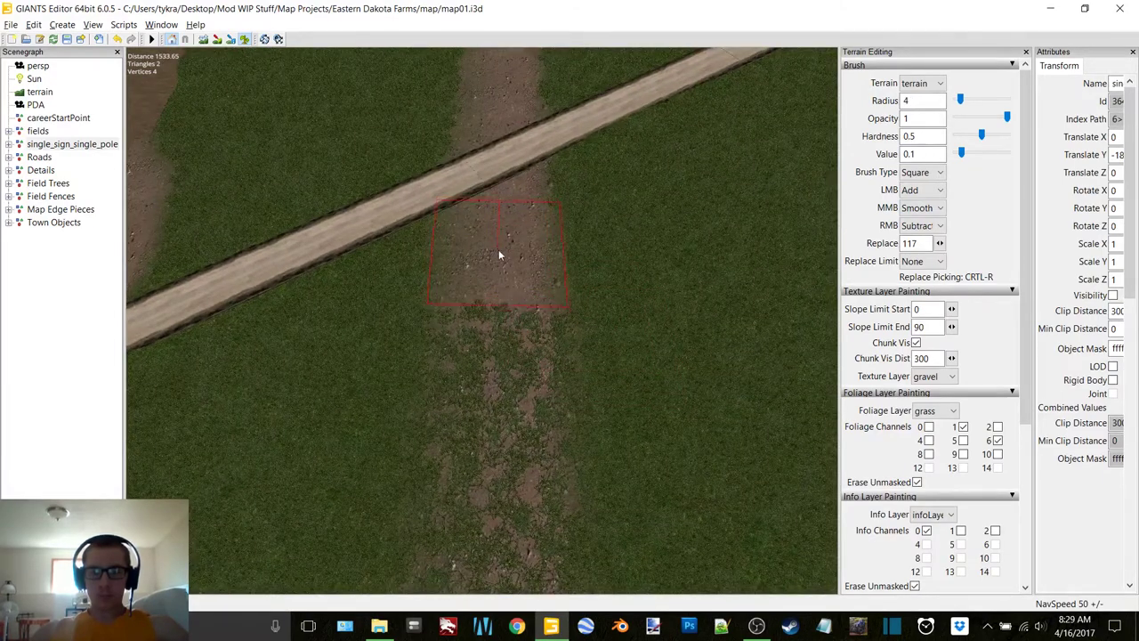
pyautogui.moveTo(500, 254); pyautogui.dragTo(490, 494)
pyautogui.keyDown('alt'); pyautogui.moveTo(601, 306); pyautogui.dragTo(576, 253, button='middle'); pyautogui.keyUp('alt')
pyautogui.moveTo(500, 193); pyautogui.dragTo(498, 292)
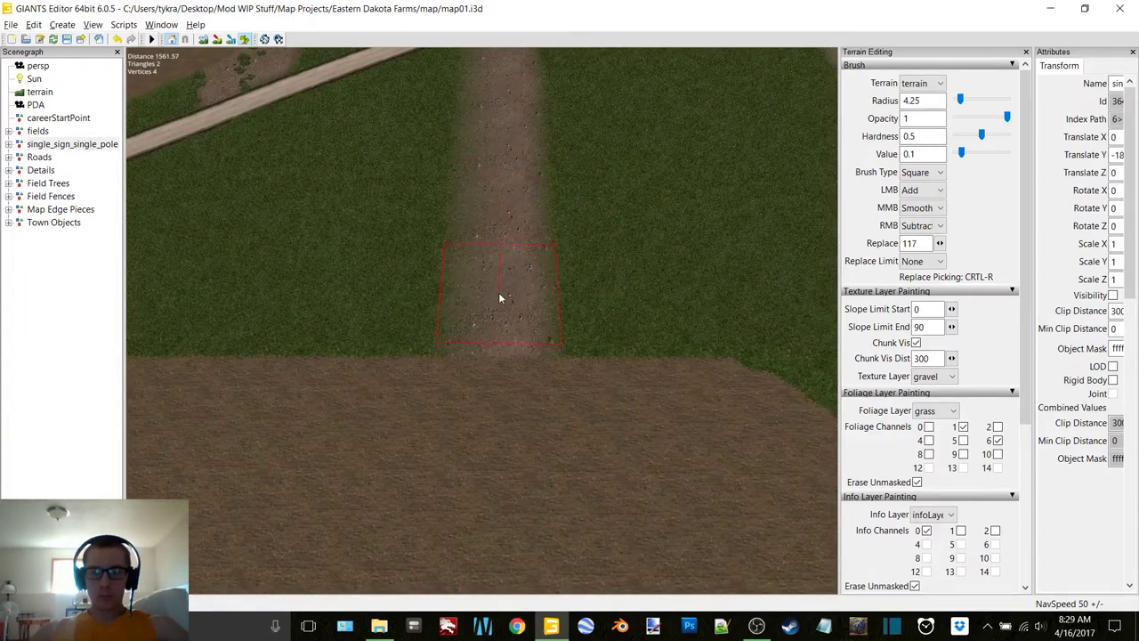
# Step: Switch to a round brush with radius 0.5 and paint small grass patches along the middle of the long gravel approach on both sides of the road
pyautogui.doubleClick(916, 101)
pyautogui.write('0.5')
pyautogui.press('Return')
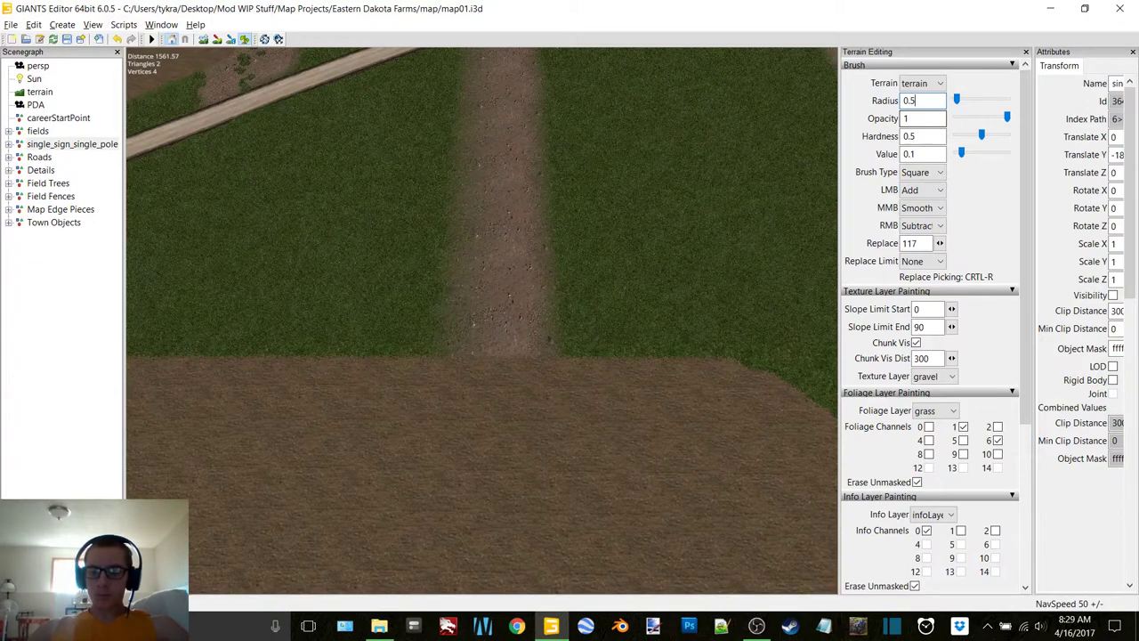
pyautogui.click(932, 174)
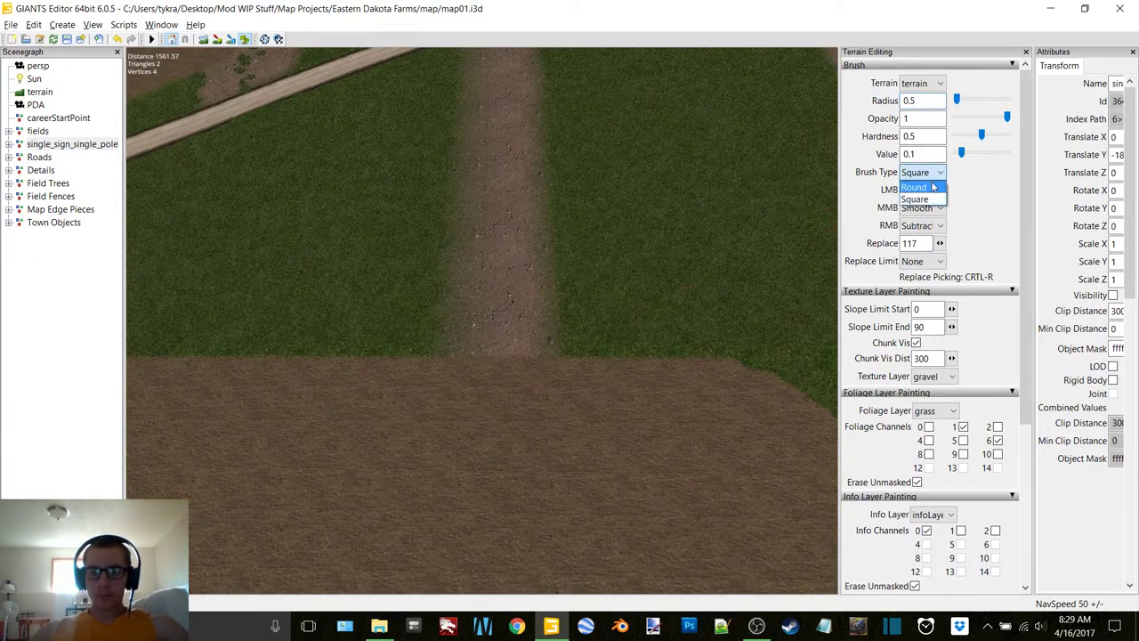
pyautogui.click(916, 188)
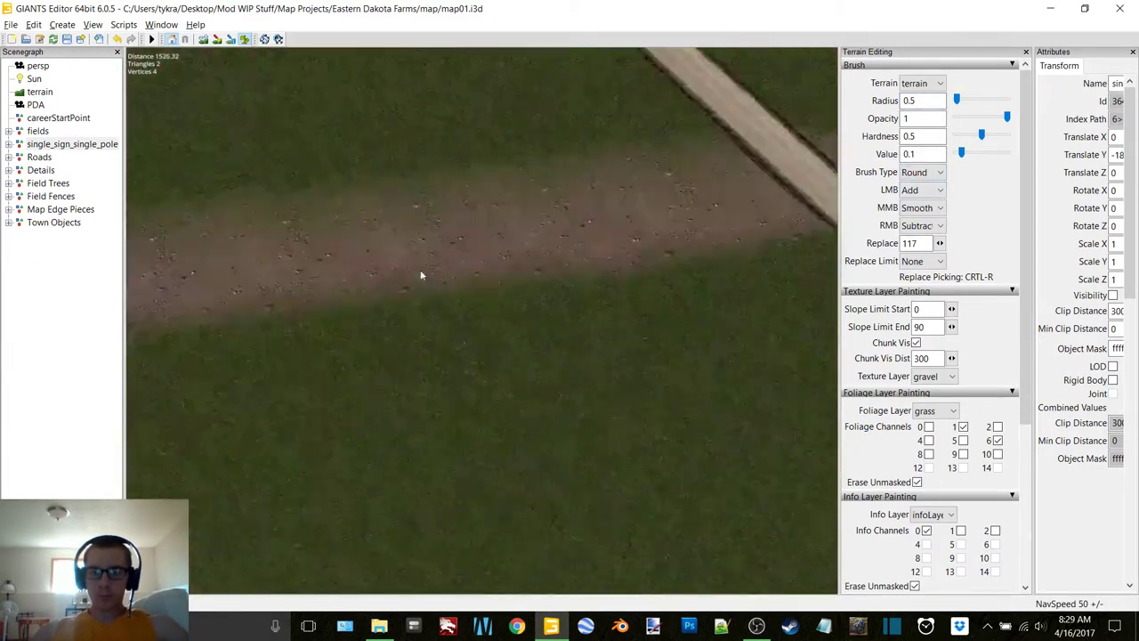
pyautogui.keyDown('alt'); pyautogui.moveTo(424, 267); pyautogui.dragTo(430, 265); pyautogui.keyUp('alt')
pyautogui.scroll(-1, 429, 266)
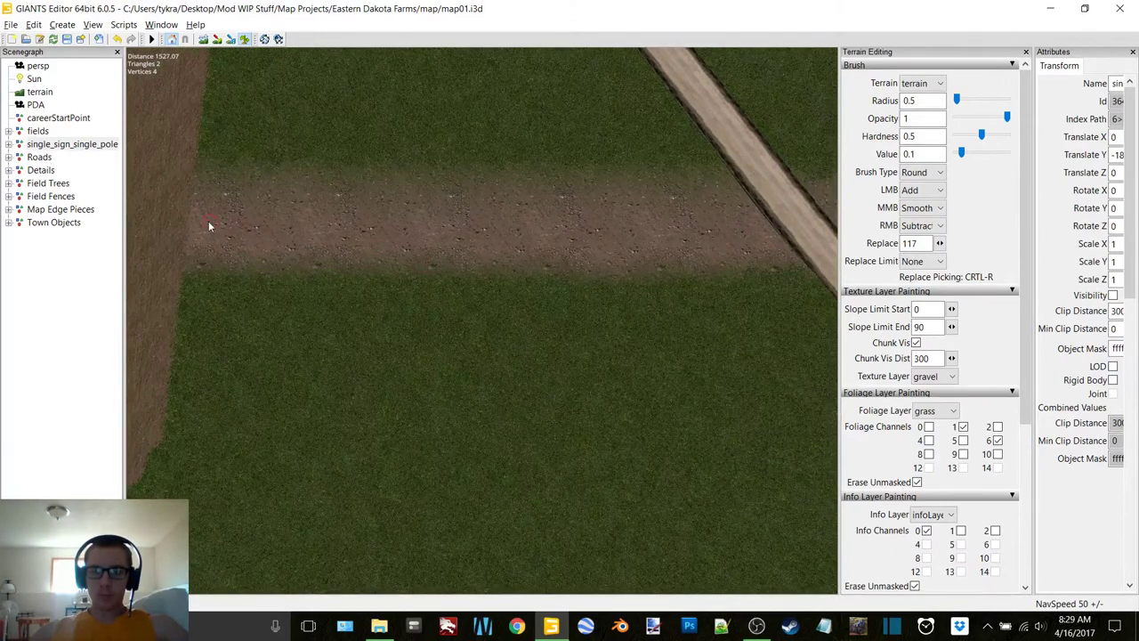
pyautogui.moveTo(274, 222); pyautogui.dragTo(343, 228)
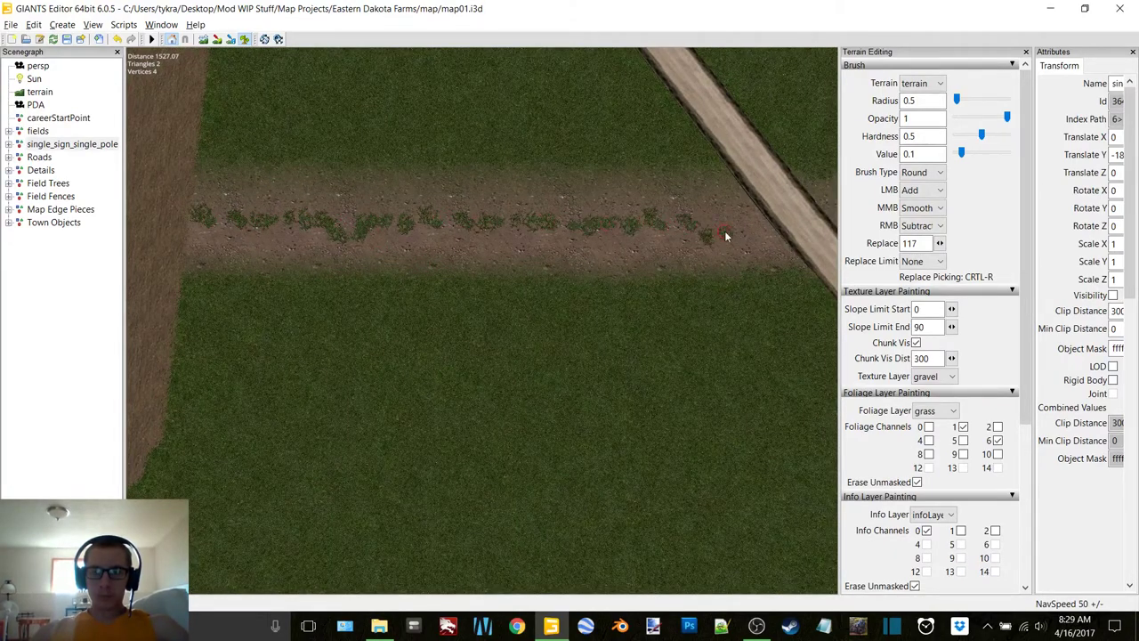
pyautogui.moveTo(719, 231); pyautogui.dragTo(481, 213, button='right')
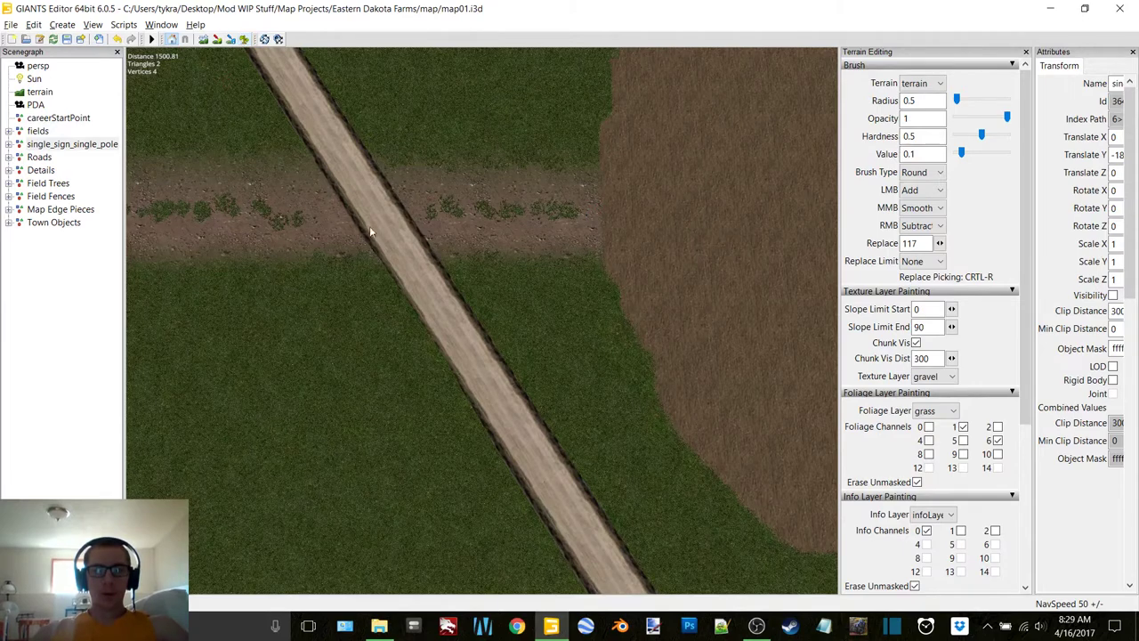
# Step: Use texture painting with a square brush of radius 1.5 to paint gravel approaches from the track near the junction to the fields on both sides
pyautogui.scroll(-3, 369, 232)
pyautogui.keyDown('alt'); pyautogui.moveTo(369, 231); pyautogui.dragTo(734, 136); pyautogui.keyUp('alt')
pyautogui.scroll(-3, 579, 221)
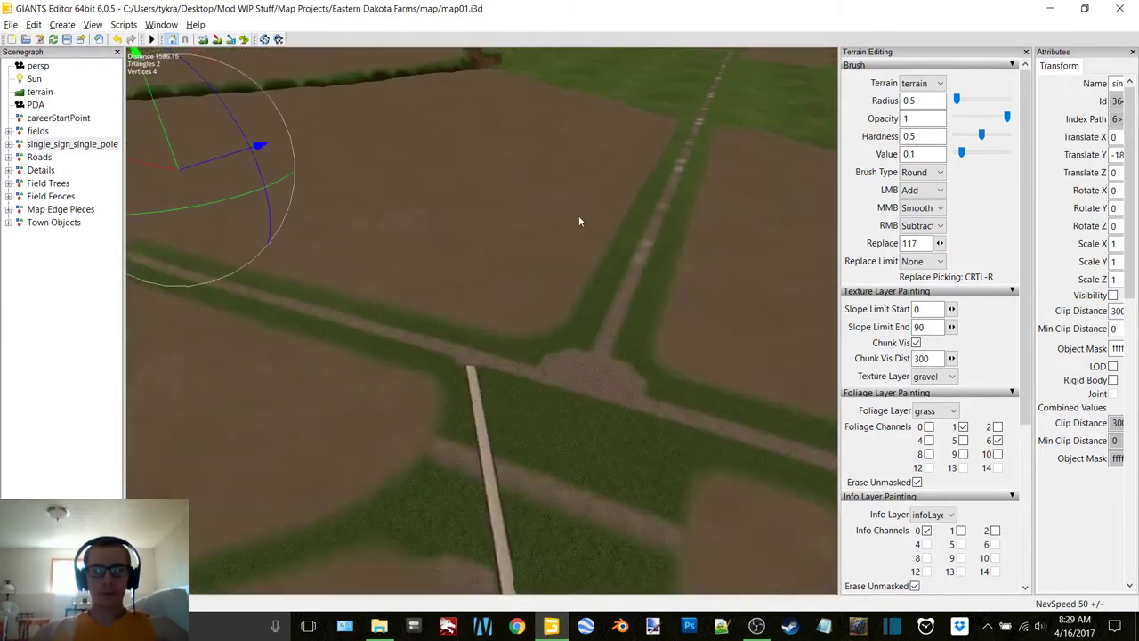
pyautogui.moveTo(578, 221); pyautogui.dragTo(212, 96, button='right')
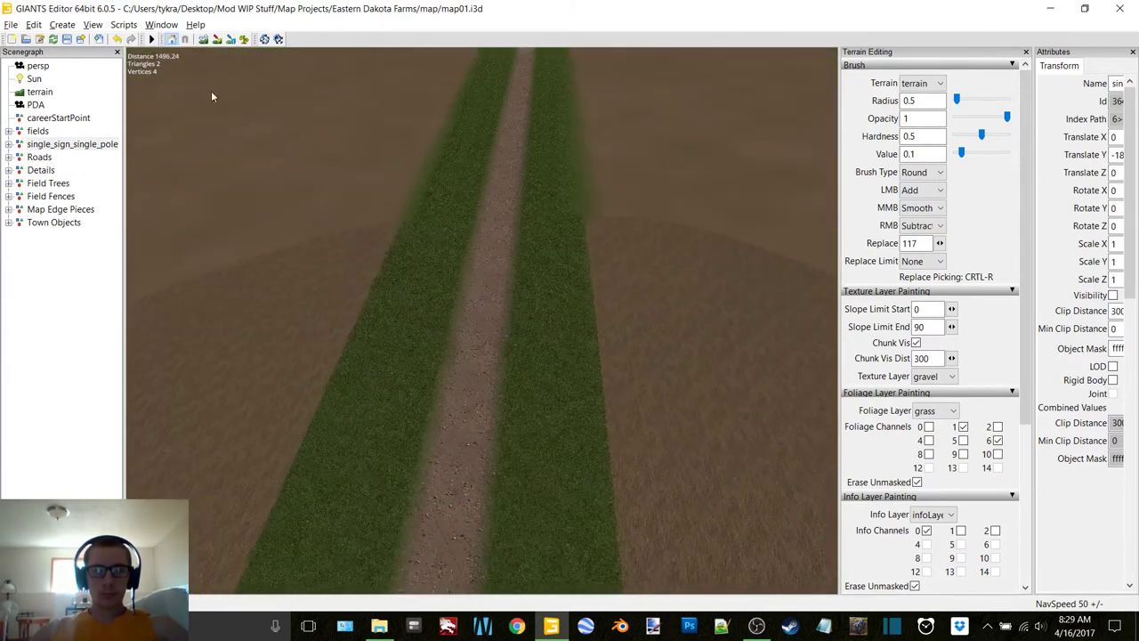
pyautogui.click(217, 39)
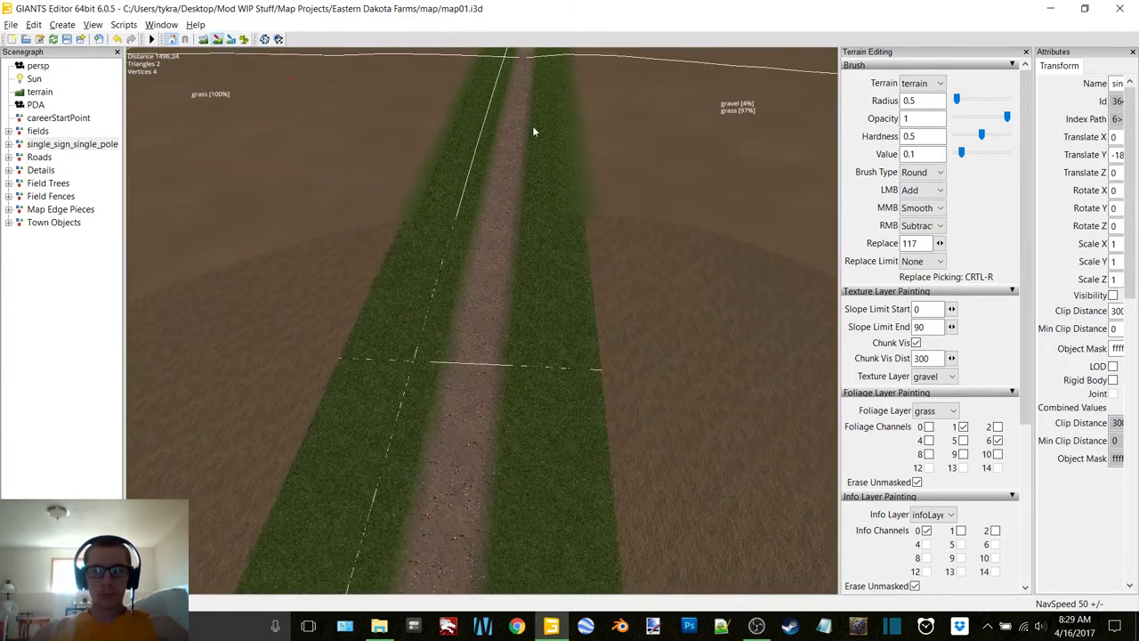
pyautogui.doubleClick(906, 100)
pyautogui.write('1.5')
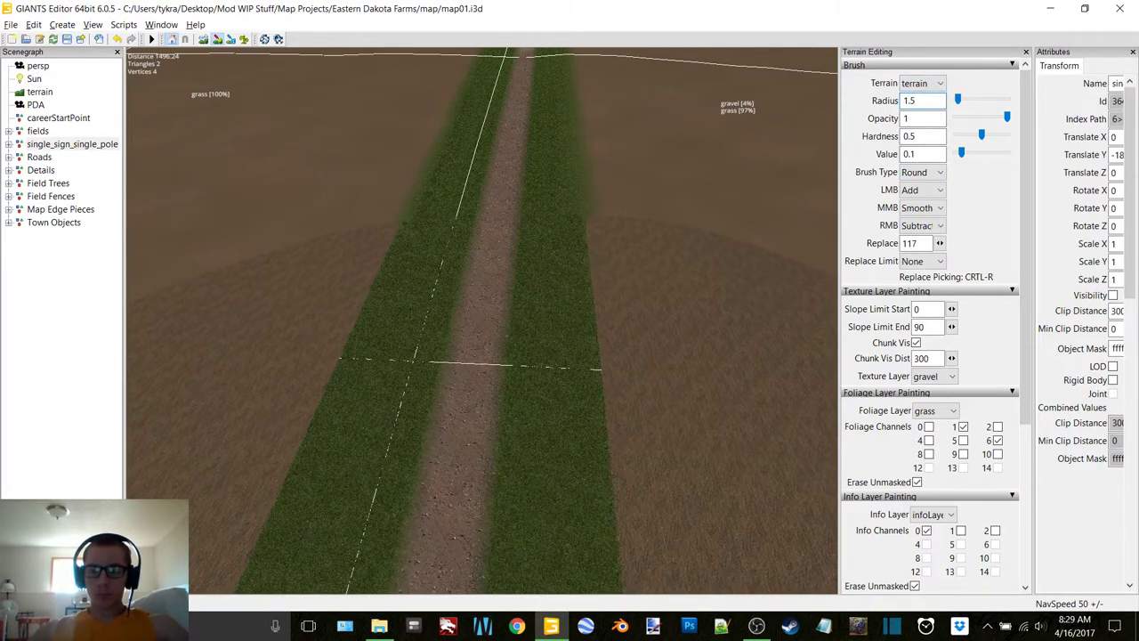
pyautogui.click(921, 172)
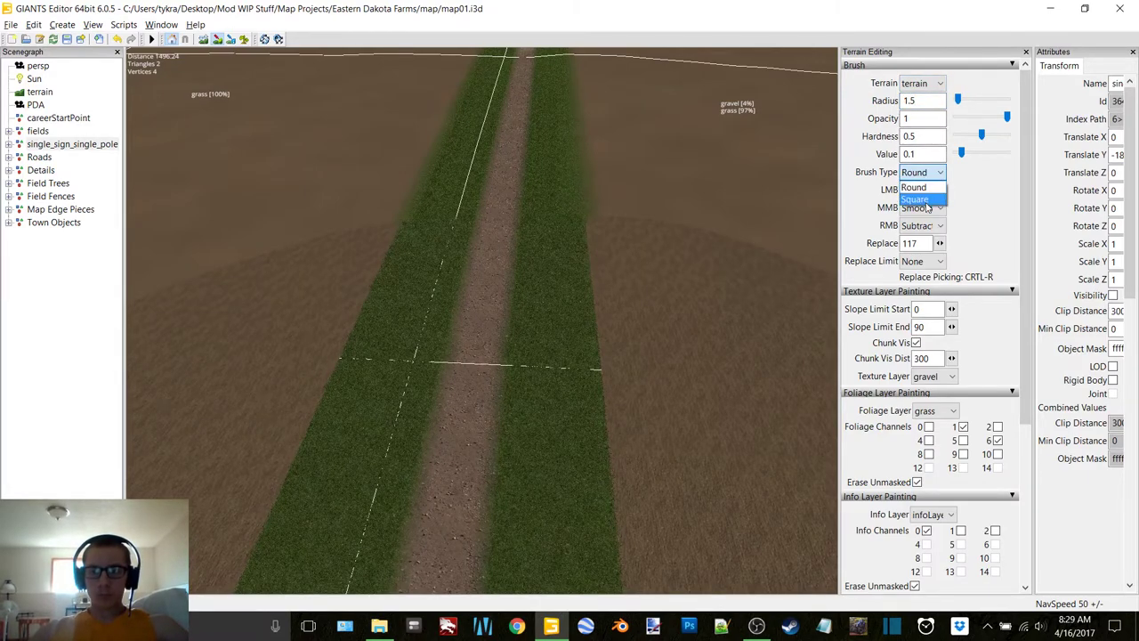
pyautogui.click(917, 196)
pyautogui.keyDown('alt'); pyautogui.moveTo(535, 344); pyautogui.dragTo(323, 365); pyautogui.keyUp('alt')
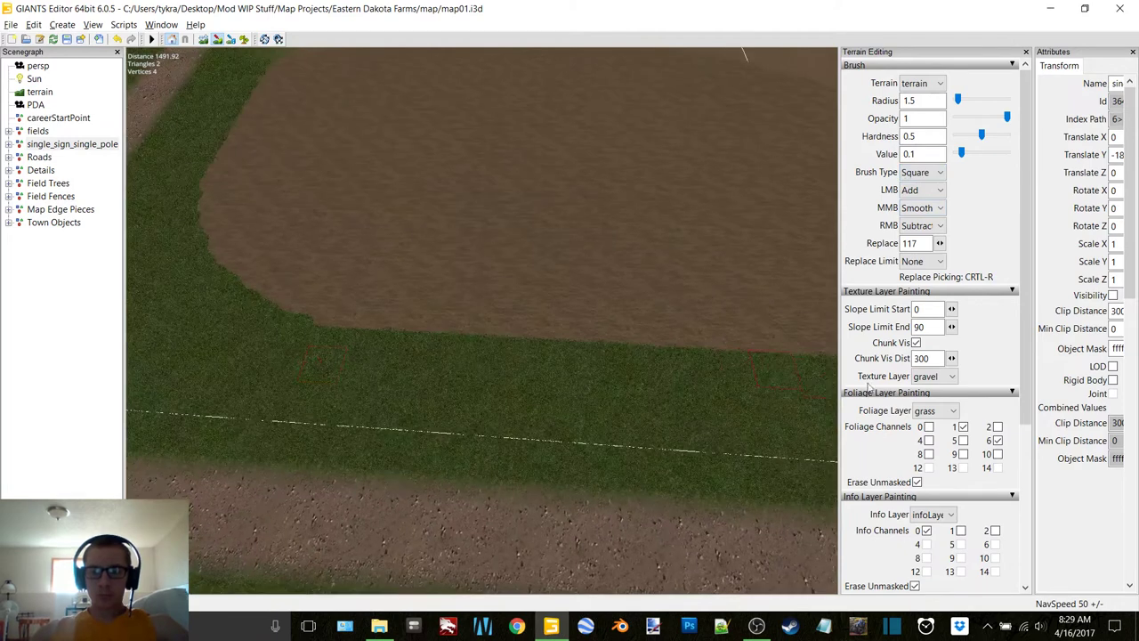
pyautogui.scroll(-2, 627, 290)
pyautogui.keyDown('alt'); pyautogui.moveTo(628, 290); pyautogui.dragTo(635, 307); pyautogui.keyUp('alt')
pyautogui.keyDown('alt'); pyautogui.moveTo(635, 307); pyautogui.dragTo(578, 268, button='middle'); pyautogui.keyUp('alt')
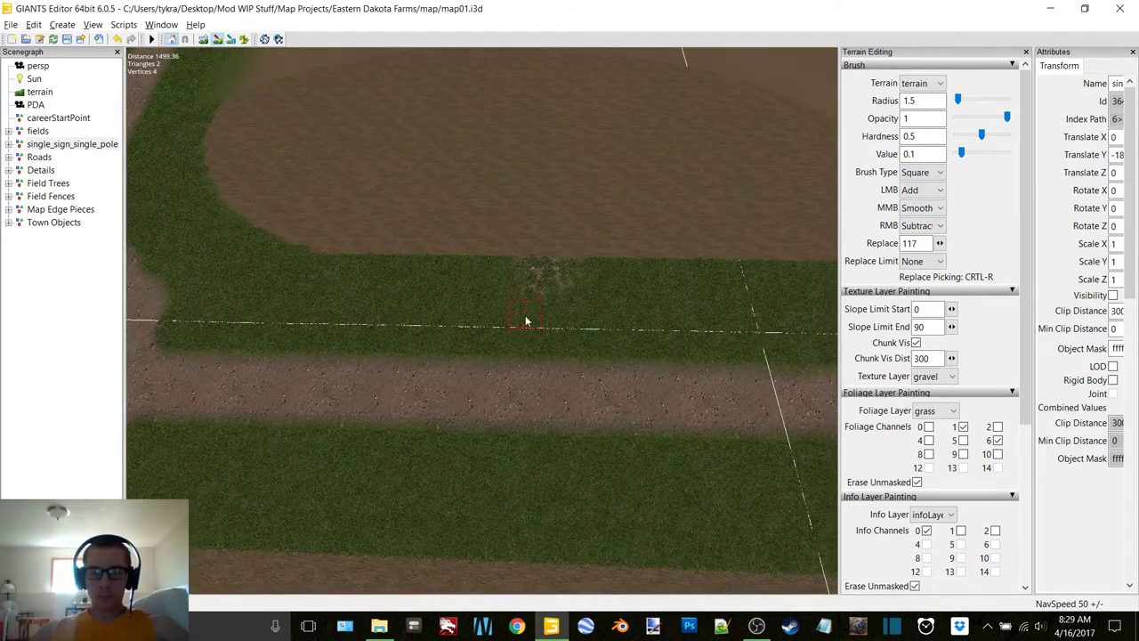
pyautogui.moveTo(526, 321); pyautogui.dragTo(529, 575)
pyautogui.scroll(-5, 560, 463)
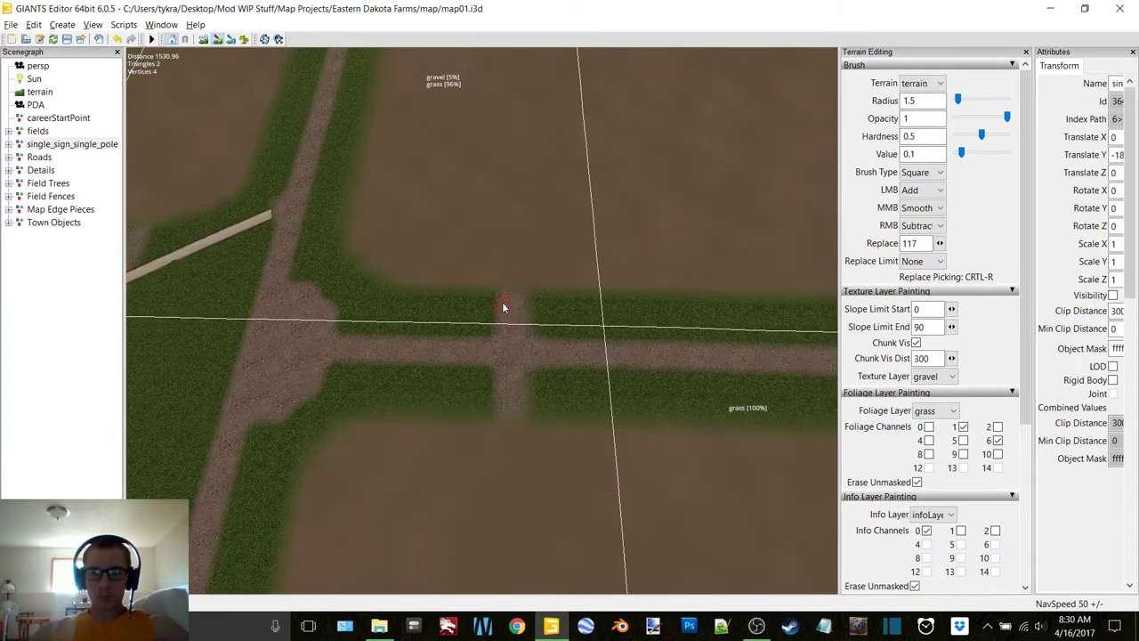
# Step: Switch to foliage painting with radius 4.25 and clear the grass from the two new gravel approaches on either side of the track
pyautogui.scroll(5, 485, 290)
pyautogui.keyDown('alt'); pyautogui.moveTo(534, 299); pyautogui.dragTo(513, 228, button='middle'); pyautogui.keyUp('alt')
pyautogui.keyDown('alt'); pyautogui.moveTo(445, 346); pyautogui.dragTo(465, 322, button='middle'); pyautogui.keyUp('alt')
pyautogui.scroll(3, 464, 322)
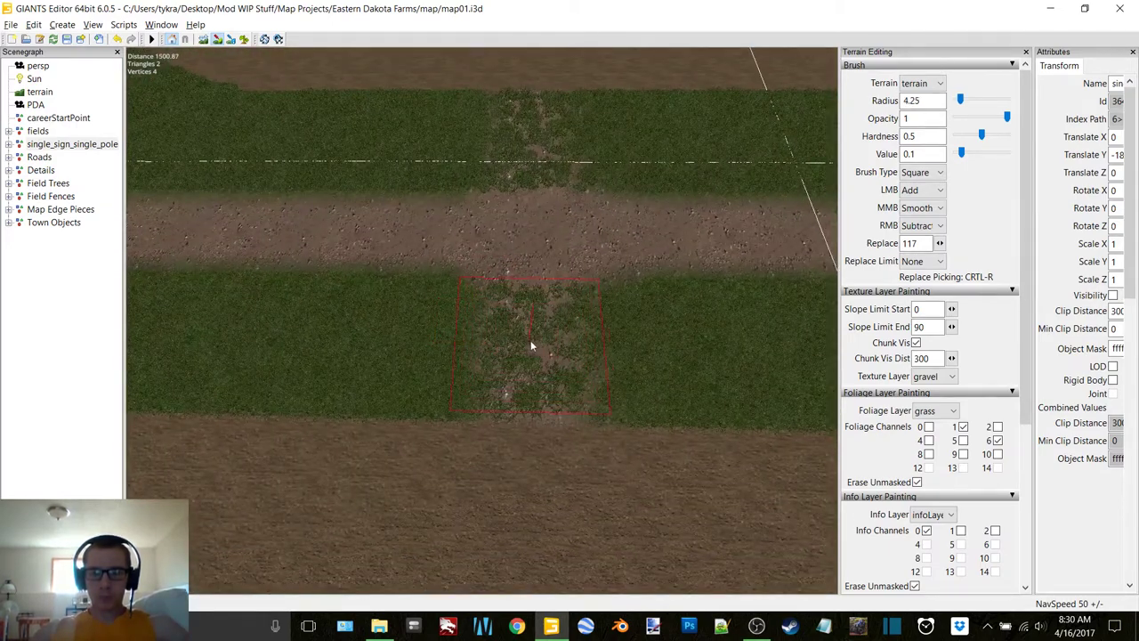
pyautogui.click(245, 39)
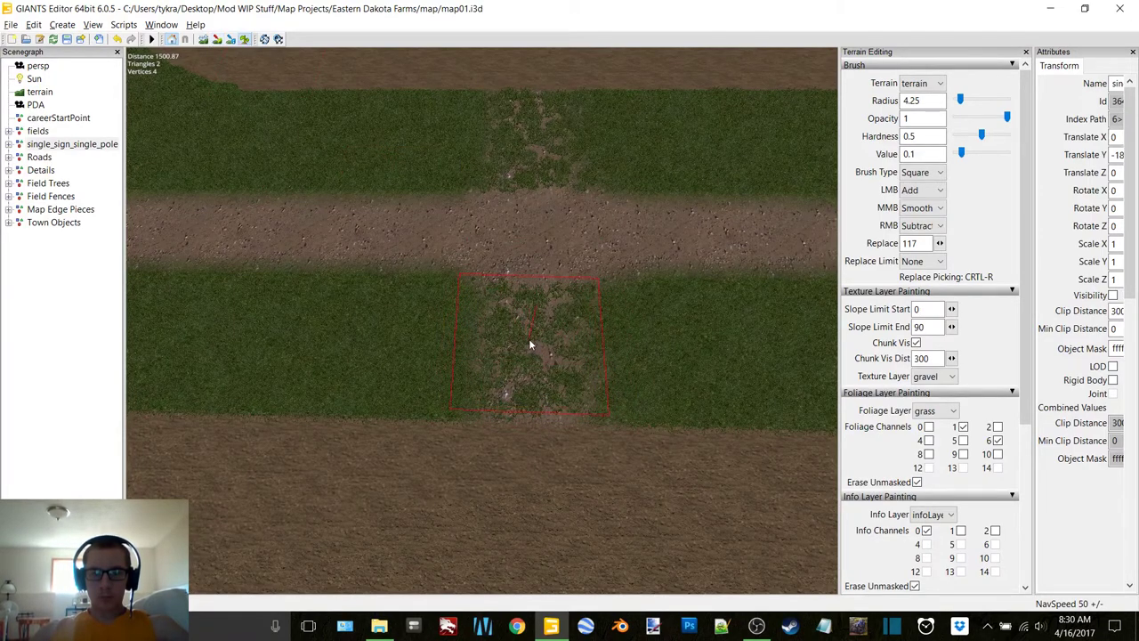
pyautogui.moveTo(529, 341); pyautogui.dragTo(534, 358)
pyautogui.keyDown('alt'); pyautogui.moveTo(490, 116); pyautogui.dragTo(483, 289, button='middle'); pyautogui.keyUp('alt')
pyautogui.scroll(3, 495, 283)
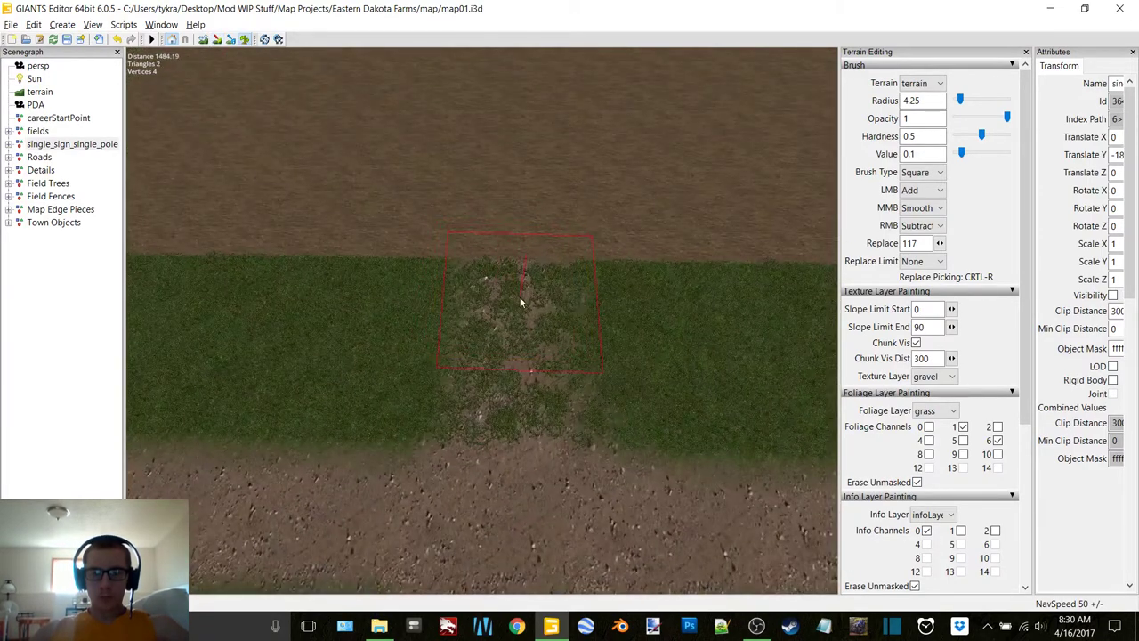
pyautogui.click(521, 301)
pyautogui.moveTo(518, 303); pyautogui.dragTo(505, 374)
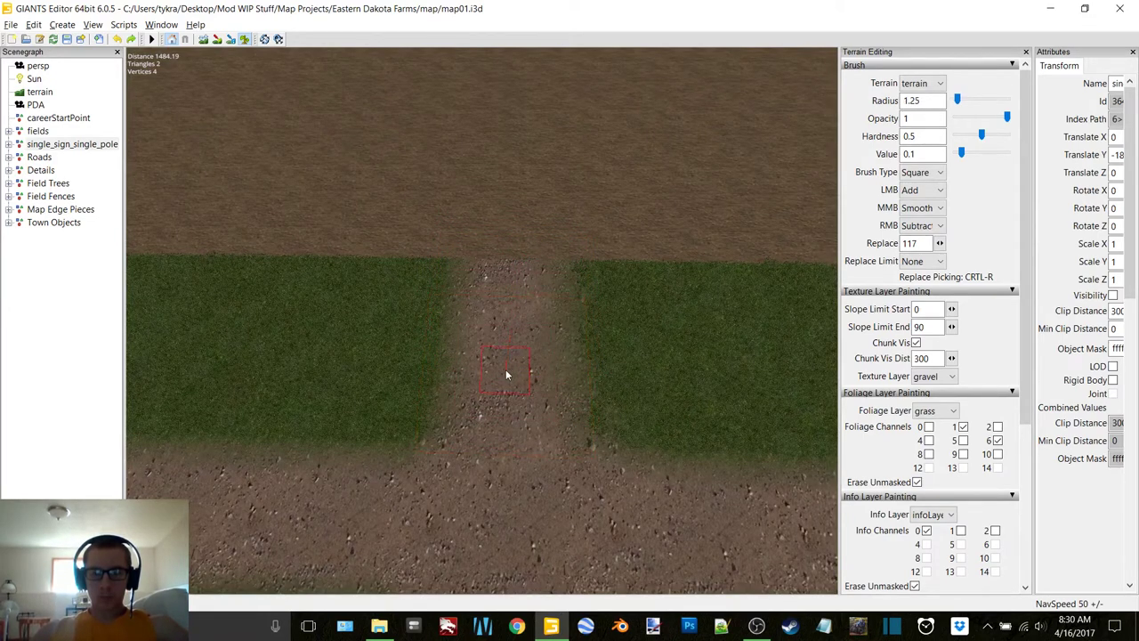
# Step: Reduce the brush radius to 0.5 and paint small grass patches along the middle of both approaches beside the track
pyautogui.click(511, 283)
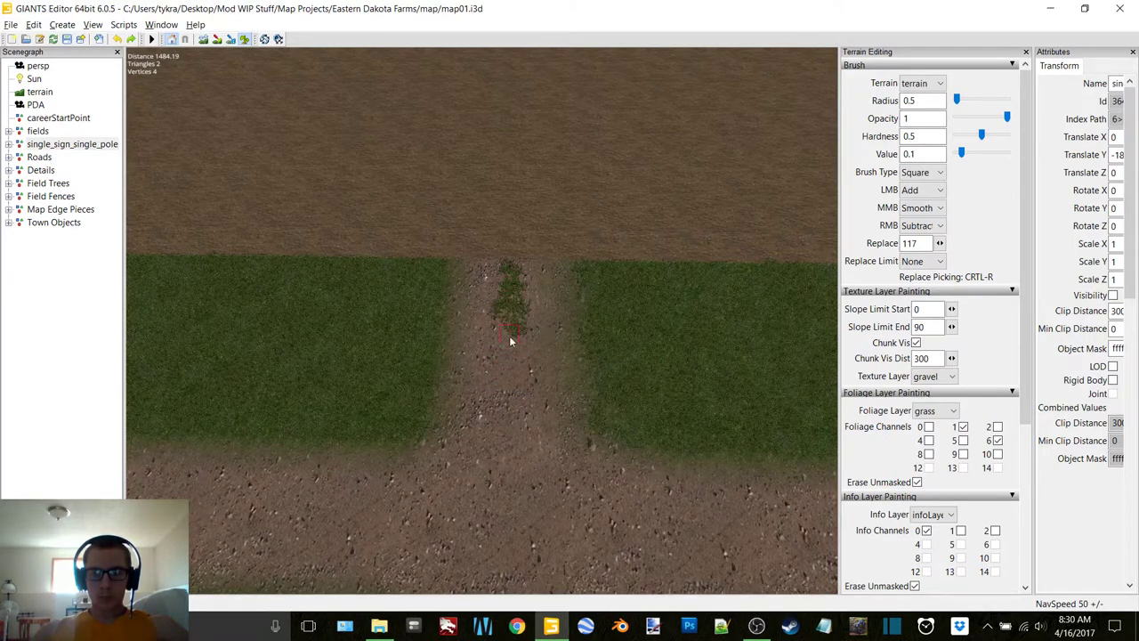
pyautogui.scroll(-3, 506, 406)
pyautogui.keyDown('alt'); pyautogui.moveTo(527, 294); pyautogui.dragTo(531, 254, button='middle'); pyautogui.keyUp('alt')
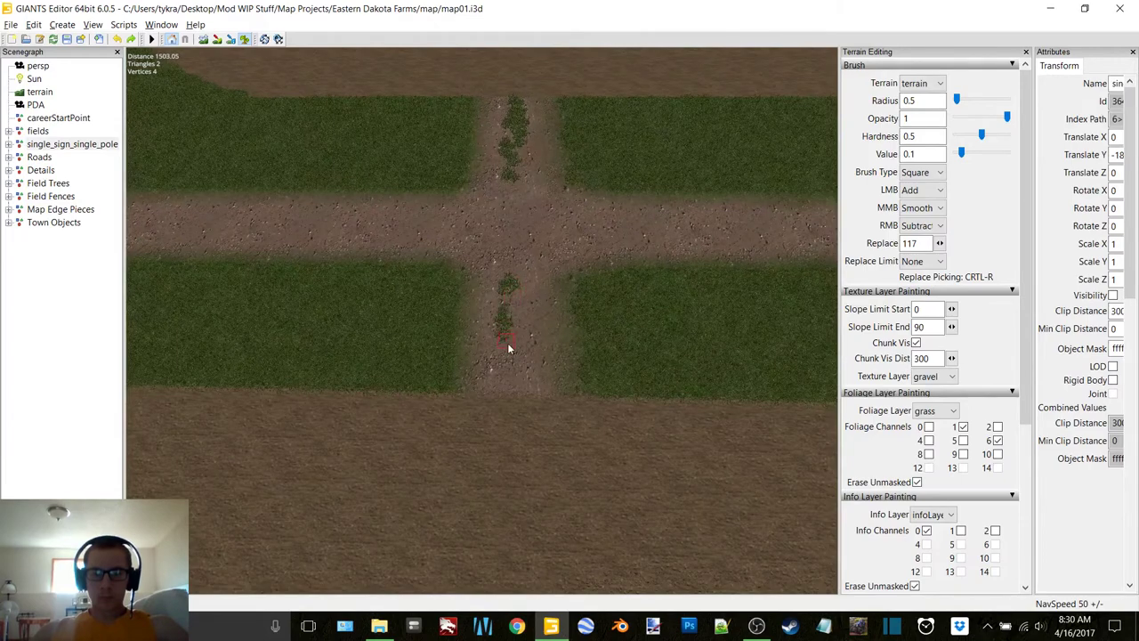
# Step: Use texture painting with brush radius 1.5 to paint a gravel approach from the rounded field corner down to the curving gravel track
pyautogui.moveTo(511, 364); pyautogui.dragTo(696, 166, button='middle')
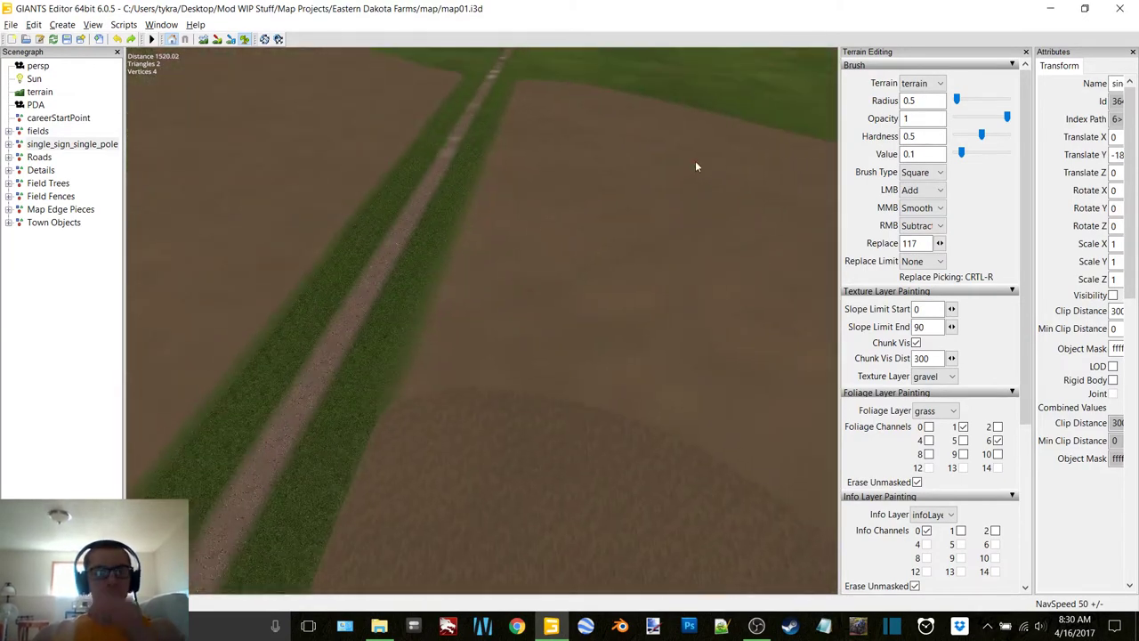
pyautogui.moveTo(672, 215); pyautogui.dragTo(624, 280, button='middle')
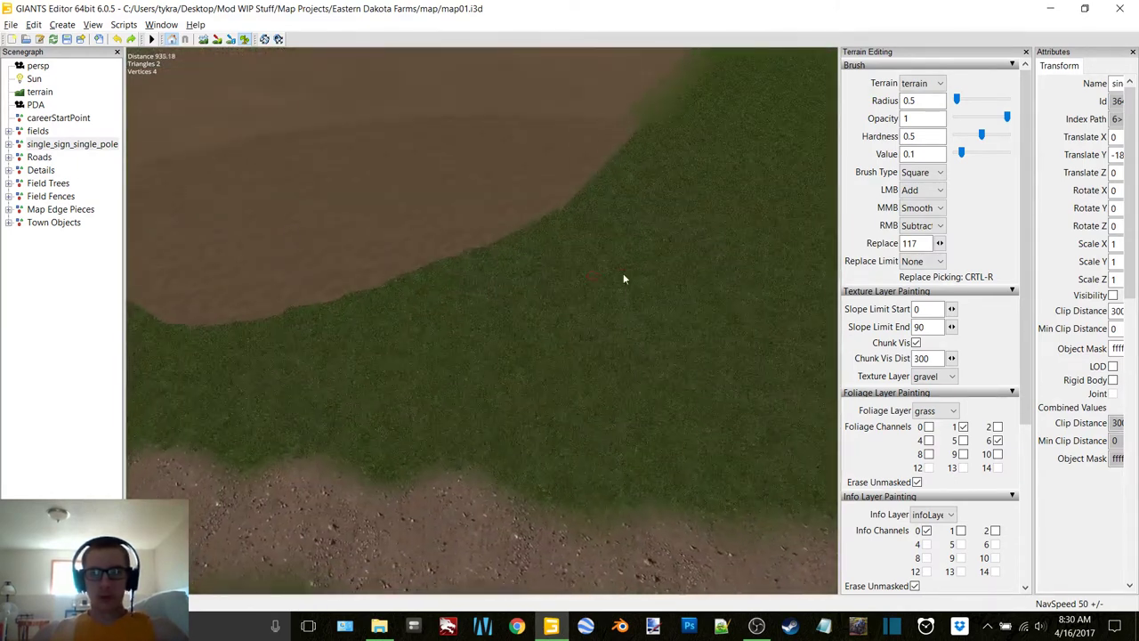
pyautogui.scroll(3, 494, 304)
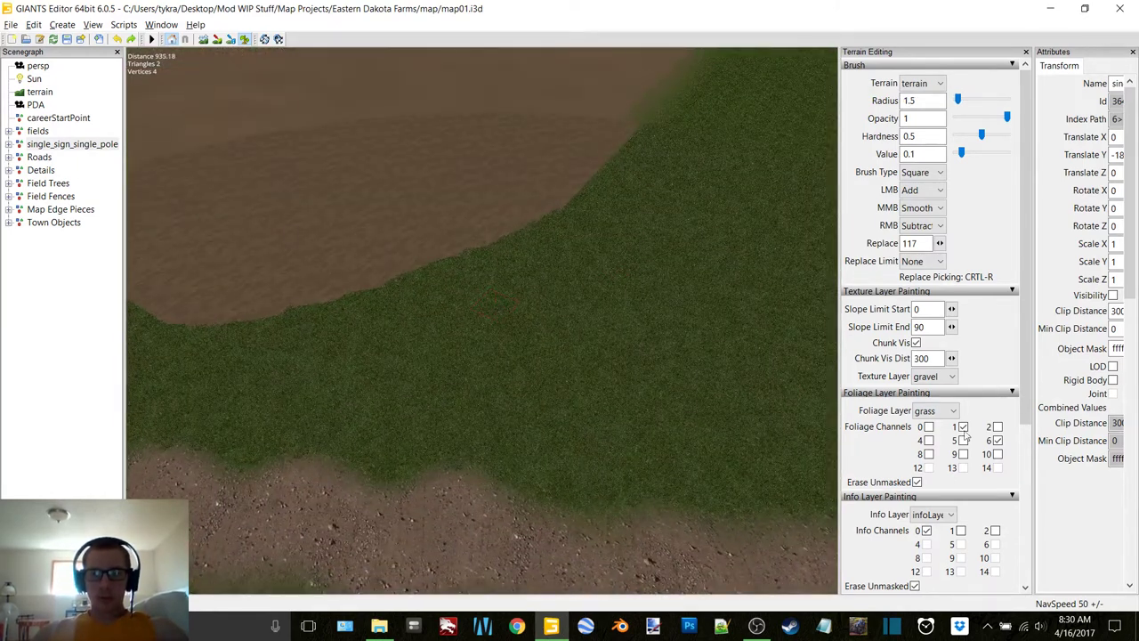
pyautogui.click(215, 43)
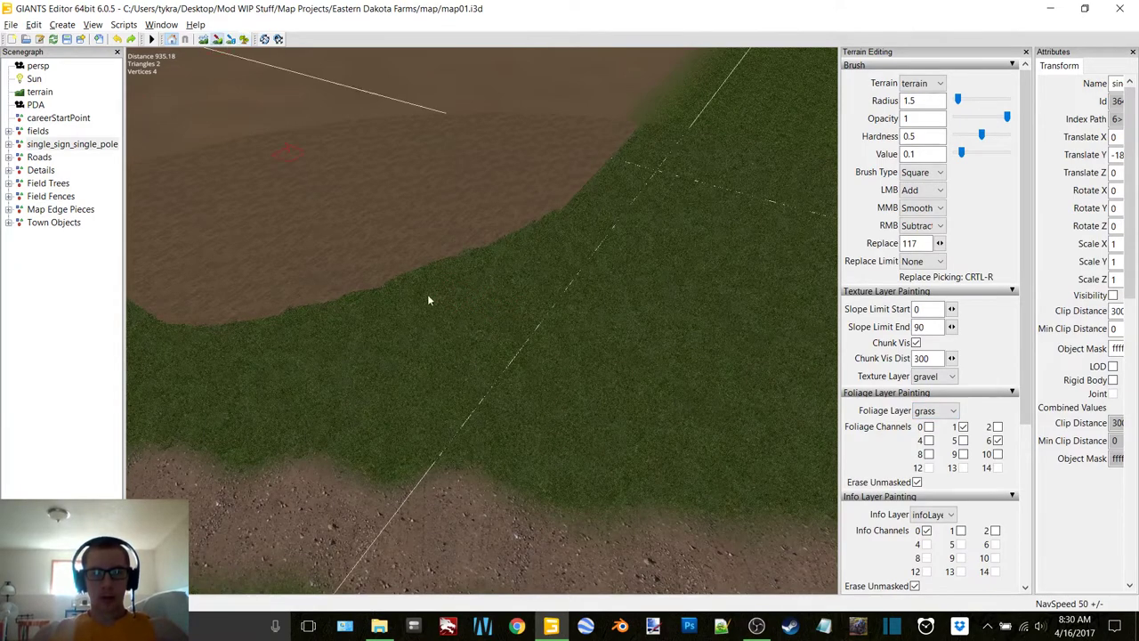
pyautogui.keyDown('alt'); pyautogui.moveTo(427, 295); pyautogui.dragTo(447, 270); pyautogui.keyUp('alt')
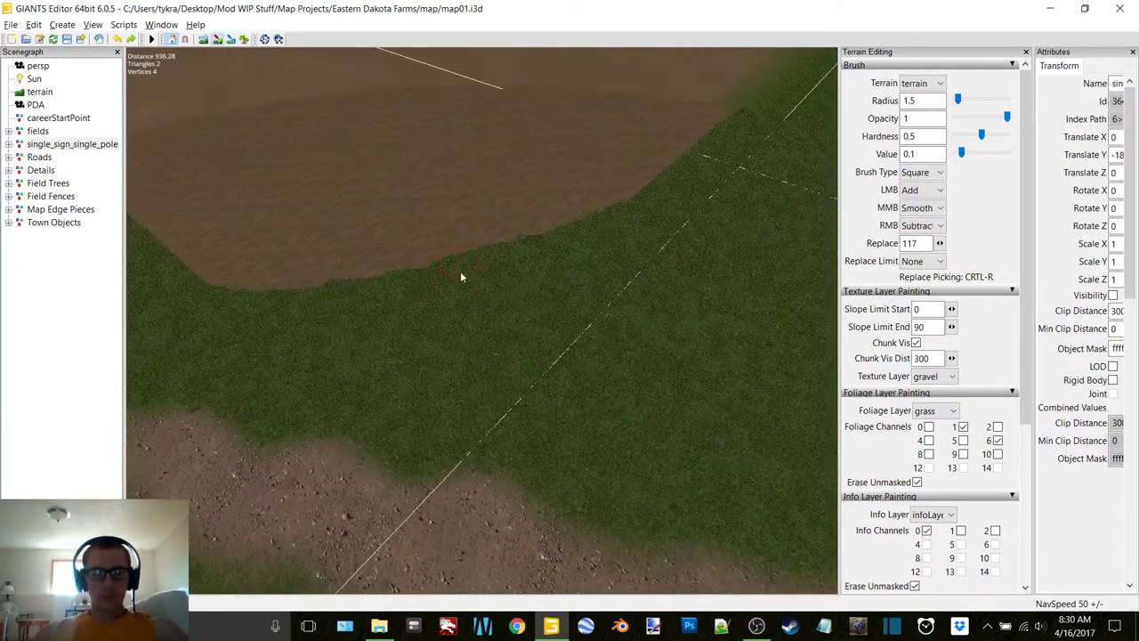
pyautogui.click(461, 349)
pyautogui.scroll(-4, 459, 343)
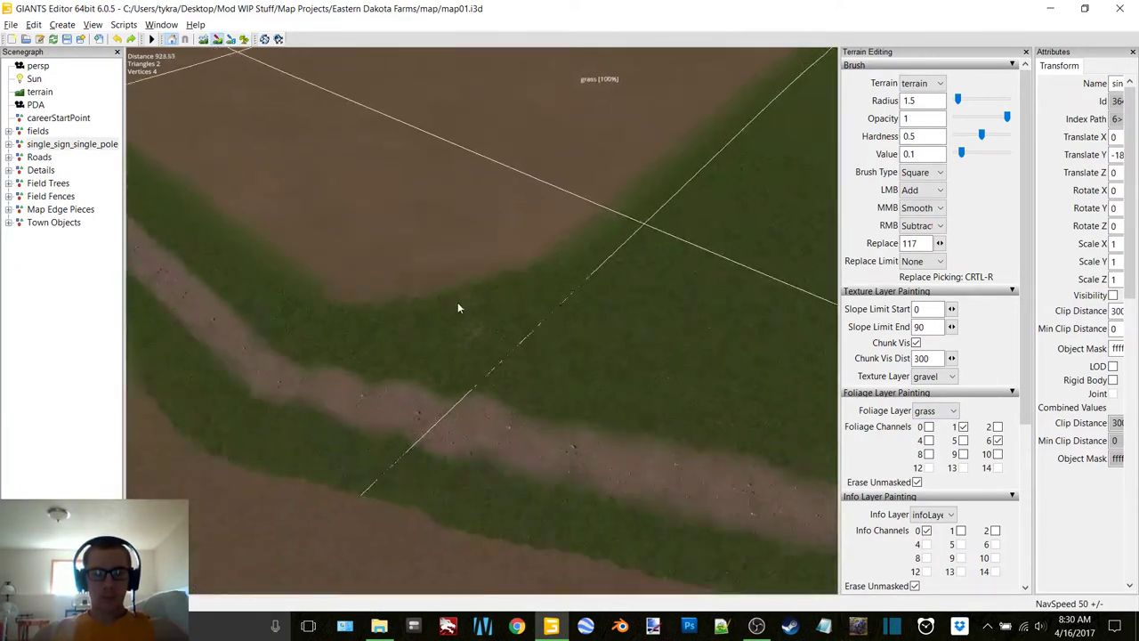
pyautogui.scroll(4, 459, 301)
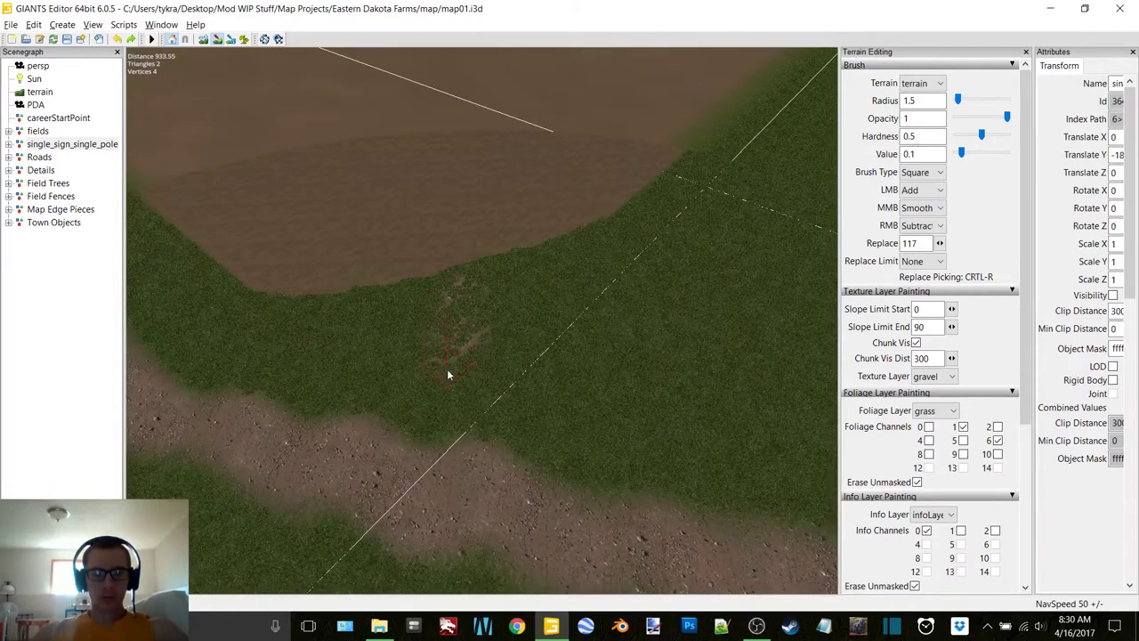
pyautogui.moveTo(447, 374); pyautogui.dragTo(445, 445)
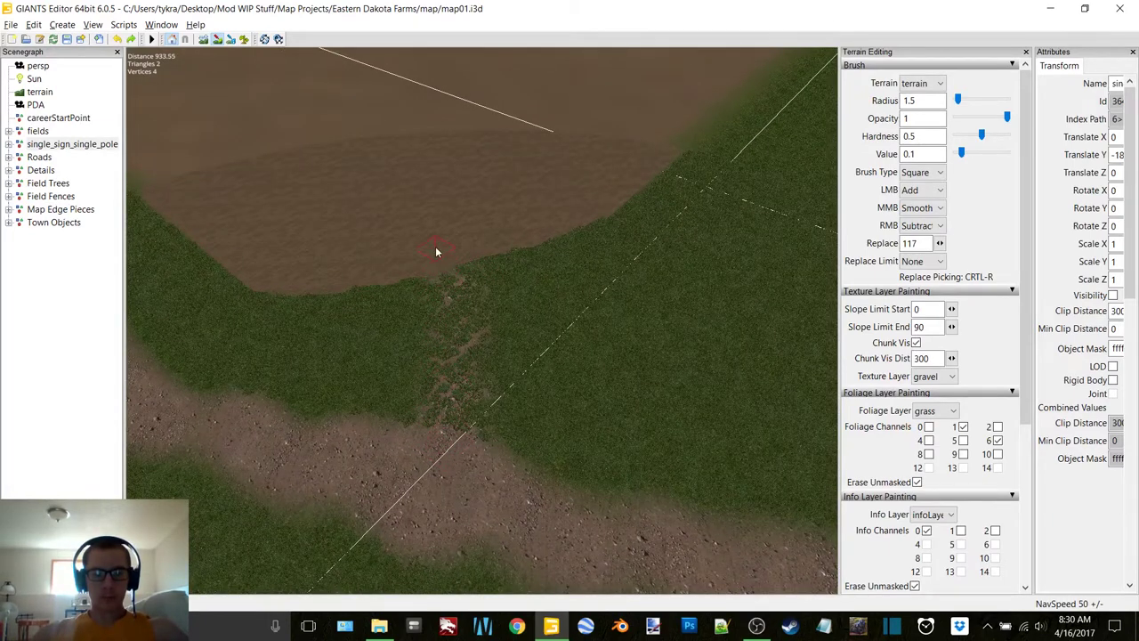
pyautogui.scroll(-5, 445, 222)
pyautogui.scroll(3, 443, 260)
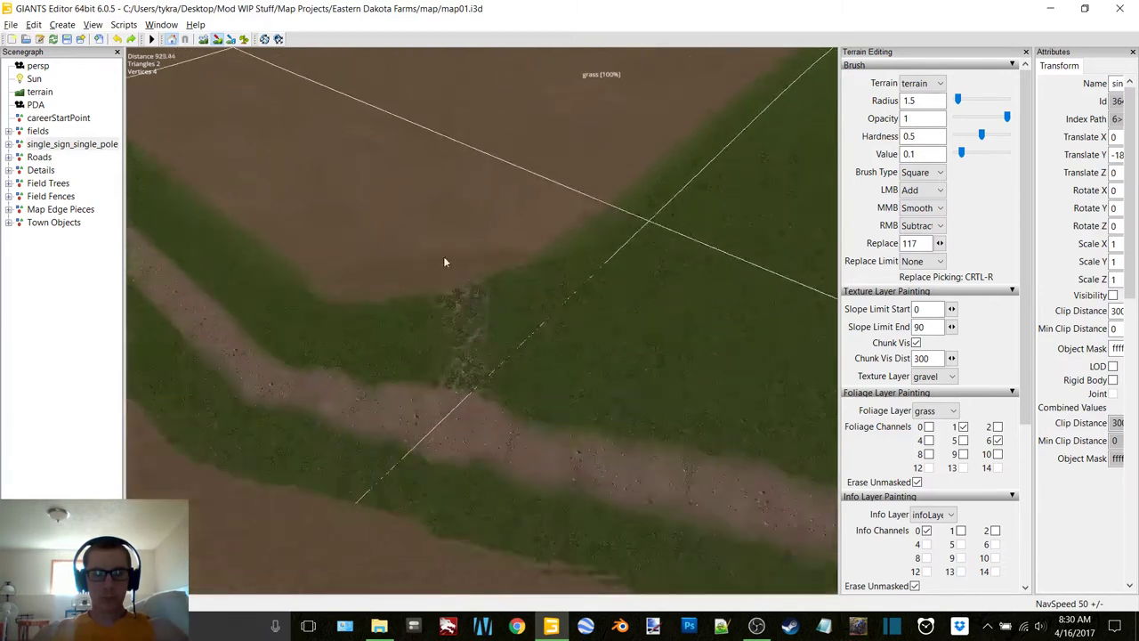
pyautogui.scroll(3, 445, 255)
# Step: Clear the grass from the rounded corner's gravel approach using foliage brush radii 1.5 and 1, and paint grass patches along its middle with radius 0.5
pyautogui.click(244, 41)
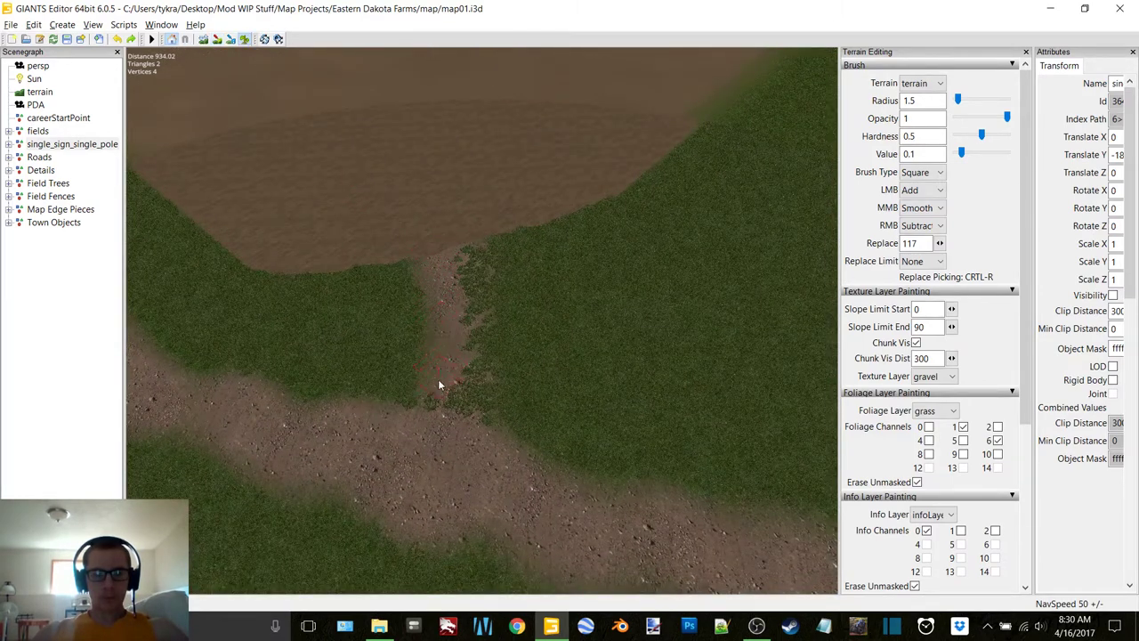
pyautogui.moveTo(438, 380); pyautogui.dragTo(460, 414, button='right')
pyautogui.moveTo(481, 372); pyautogui.dragTo(483, 336)
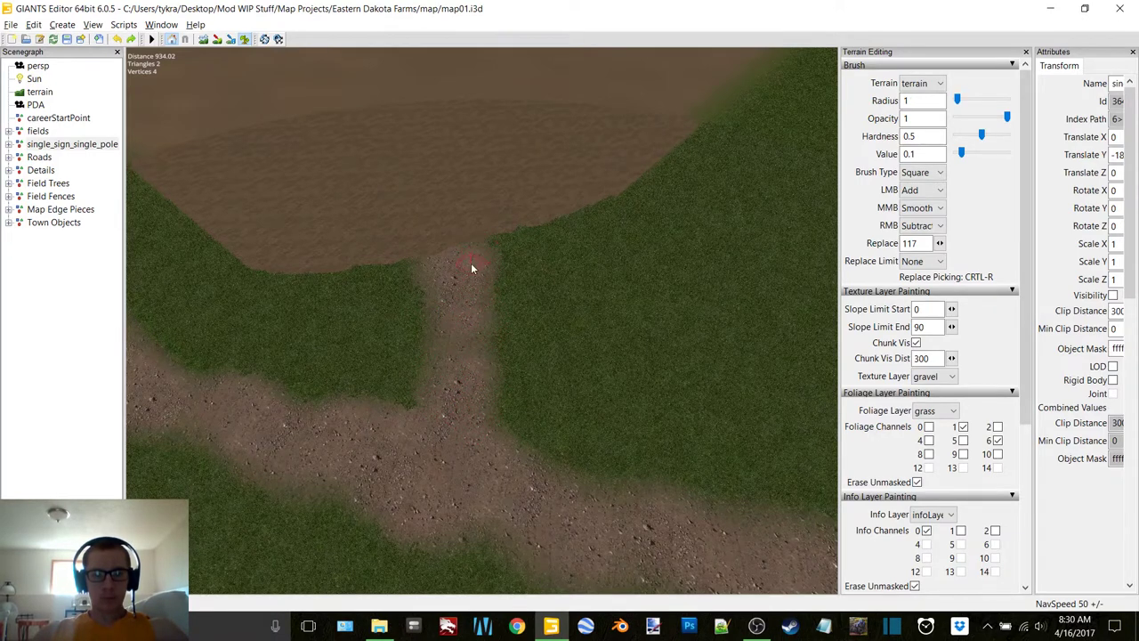
pyautogui.scroll(-1, 470, 263)
pyautogui.moveTo(461, 360); pyautogui.dragTo(458, 397)
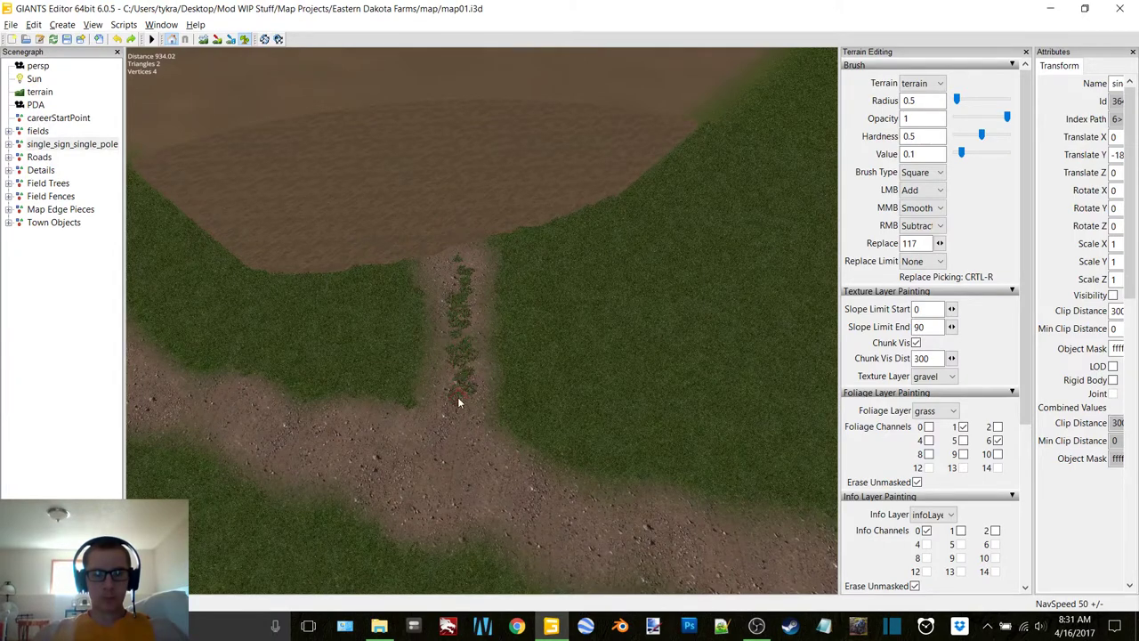
# Step: Set the brush radius to 7 and switch to foliage painting with the terrainDetail layer for editing the pointed field corners
pyautogui.click(218, 41)
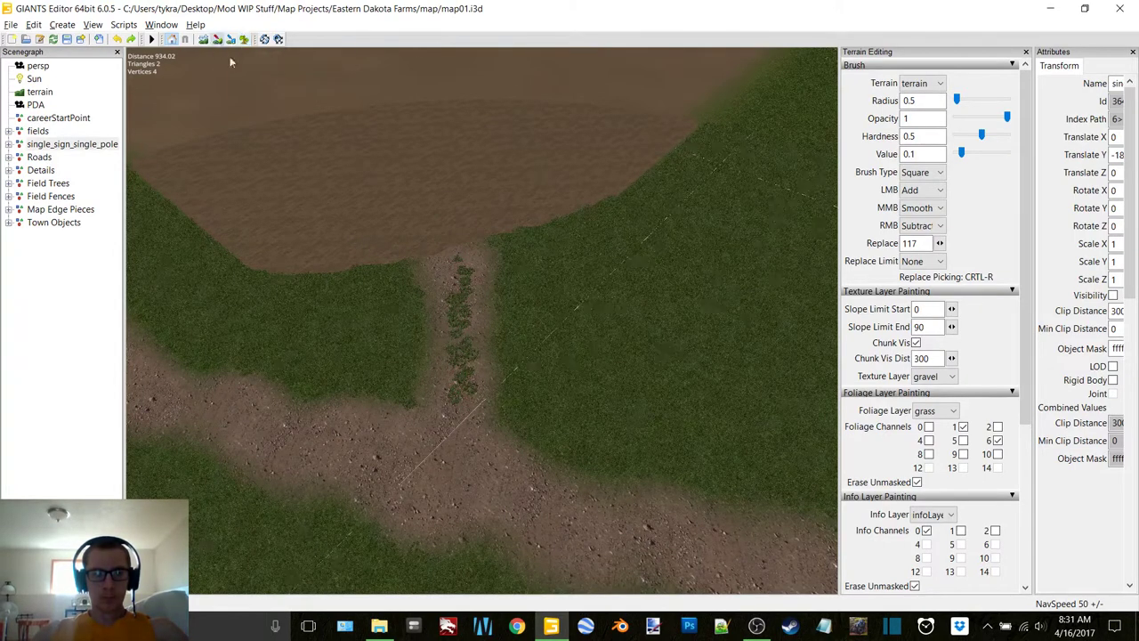
pyautogui.scroll(-3, 448, 210)
pyautogui.keyDown('alt'); pyautogui.moveTo(448, 210); pyautogui.dragTo(436, 251); pyautogui.keyUp('alt')
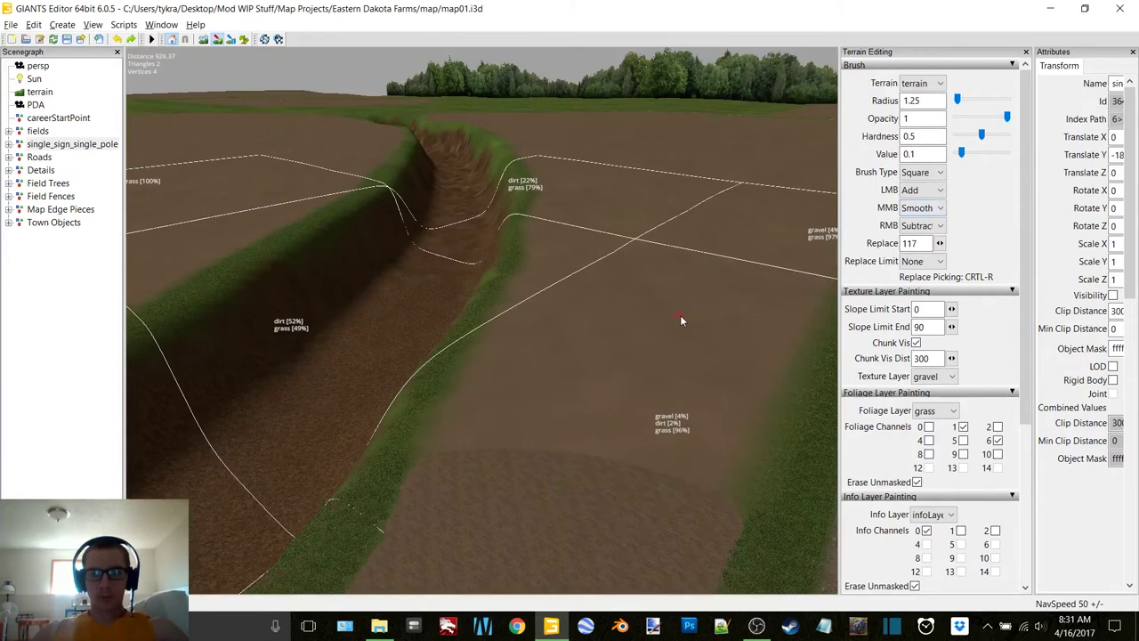
pyautogui.scroll(1, 679, 315)
pyautogui.moveTo(680, 315)
pyautogui.keyDown('alt'); pyautogui.mouseDown(button='middle')
pyautogui.moveTo(513, 358)
pyautogui.moveTo(402, 478)
pyautogui.mouseUp(button='middle'); pyautogui.keyUp('alt')
pyautogui.keyDown('alt'); pyautogui.moveTo(292, 182); pyautogui.dragTo(307, 236, button='middle'); pyautogui.keyUp('alt')
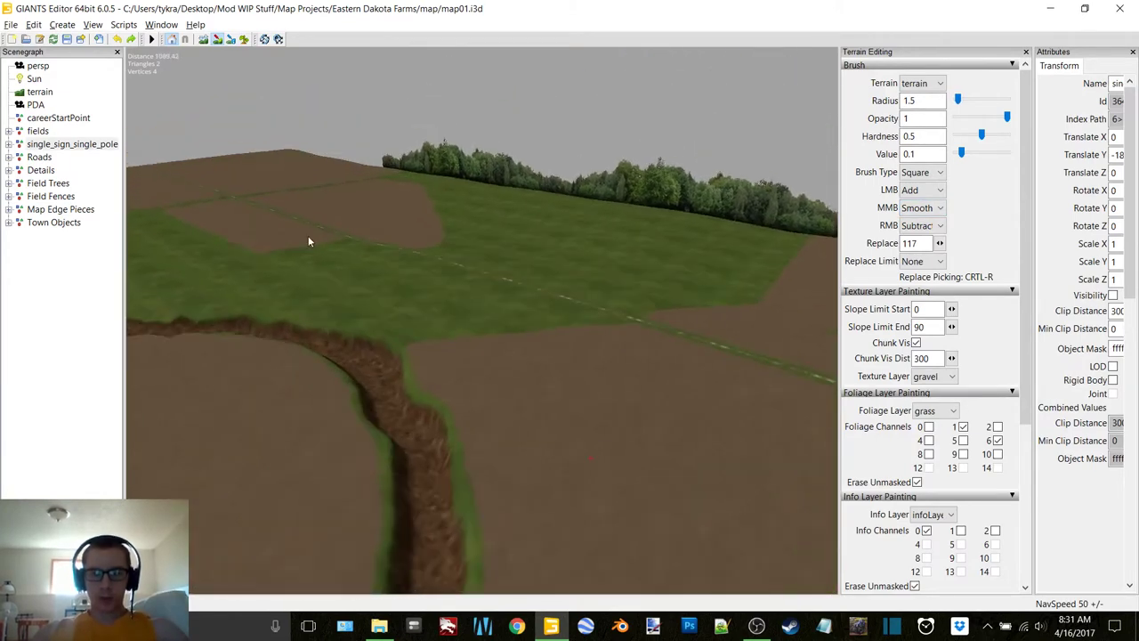
pyautogui.moveTo(308, 236); pyautogui.dragTo(526, 315, button='right')
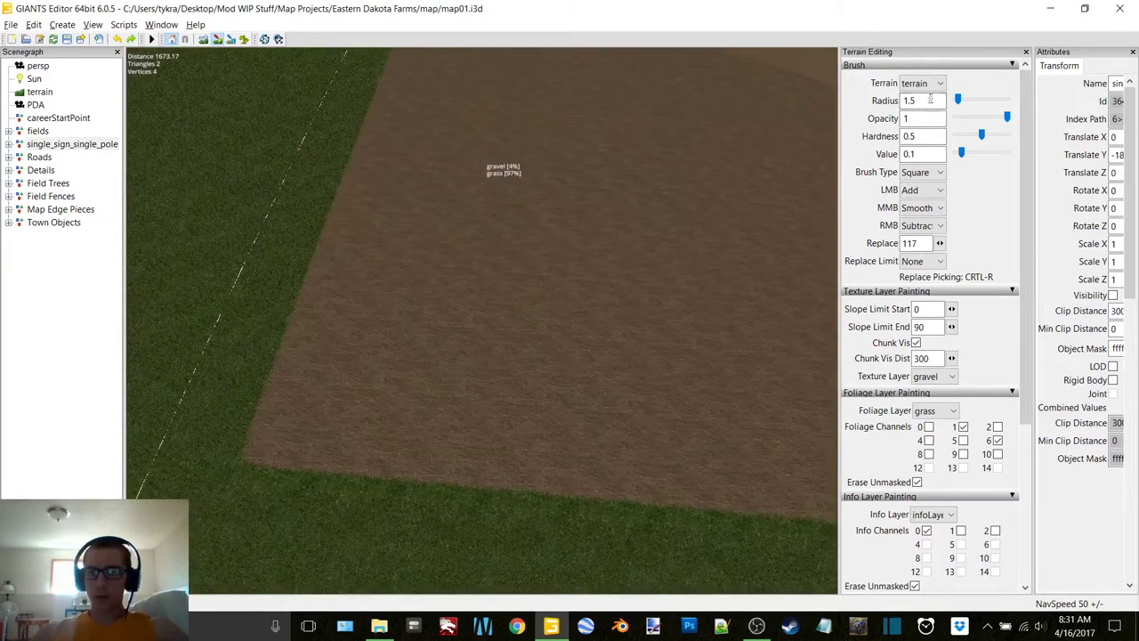
pyautogui.moveTo(930, 101); pyautogui.dragTo(884, 108)
pyautogui.write('7')
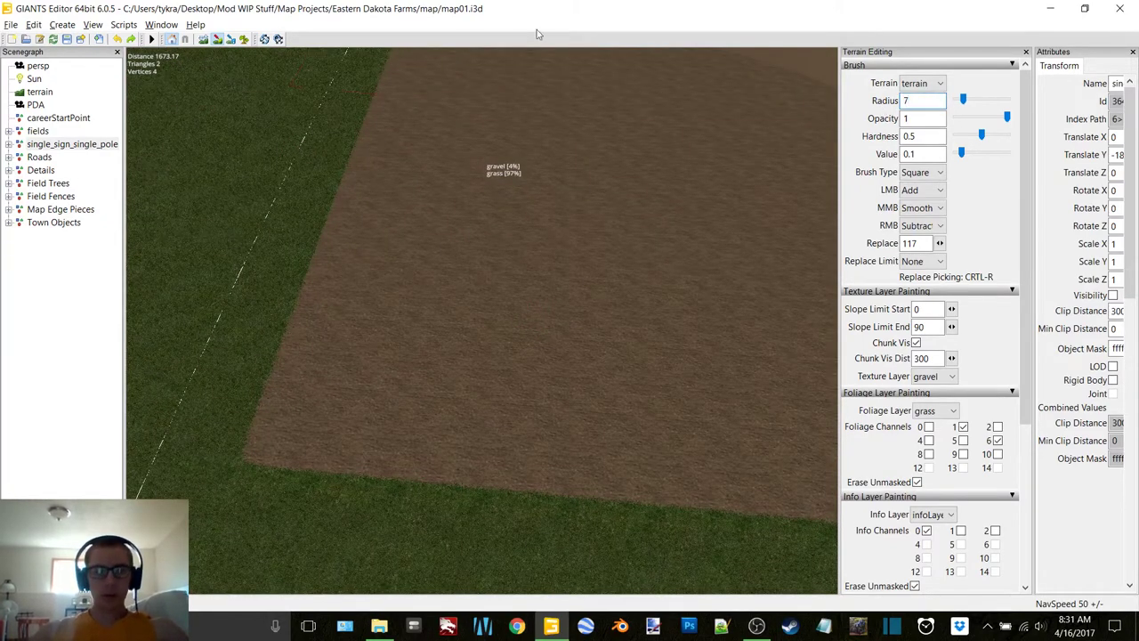
pyautogui.click(247, 42)
pyautogui.keyDown('alt'); pyautogui.moveTo(365, 291); pyautogui.dragTo(370, 321); pyautogui.keyUp('alt')
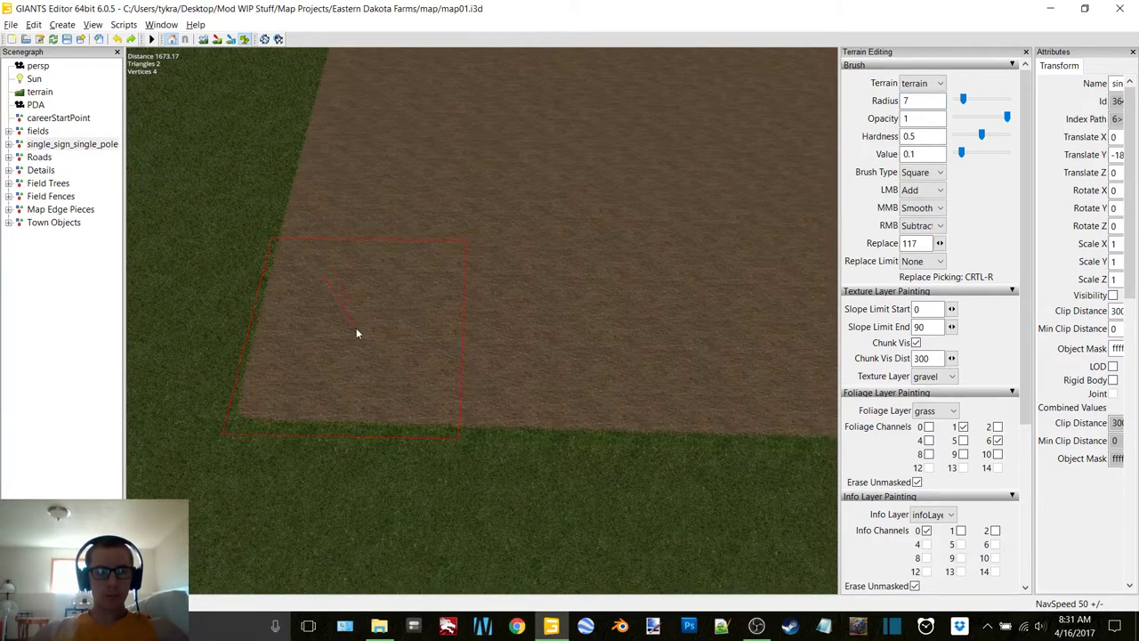
pyautogui.click(954, 415)
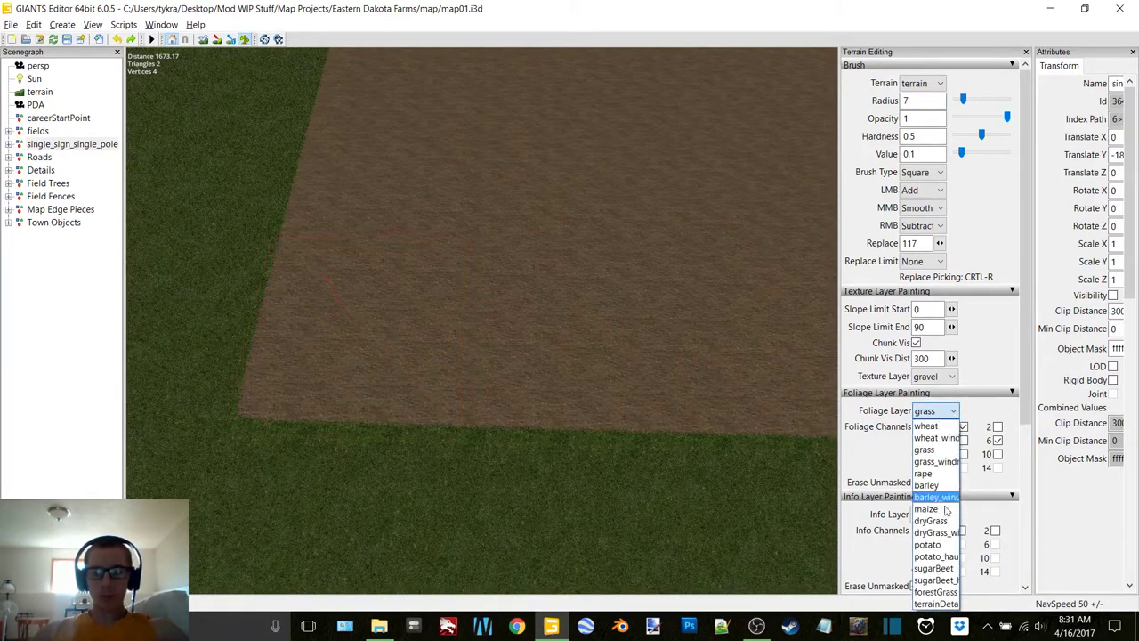
pyautogui.click(947, 610)
# Step: Erase the field ground with the square terrainDetail brush at two field corners, leaving a square notch in each
pyautogui.moveTo(412, 264)
pyautogui.keyDown('alt'); pyautogui.mouseDown(button='middle')
pyautogui.moveTo(478, 284)
pyautogui.moveTo(483, 316)
pyautogui.mouseUp(button='middle'); pyautogui.keyUp('alt')
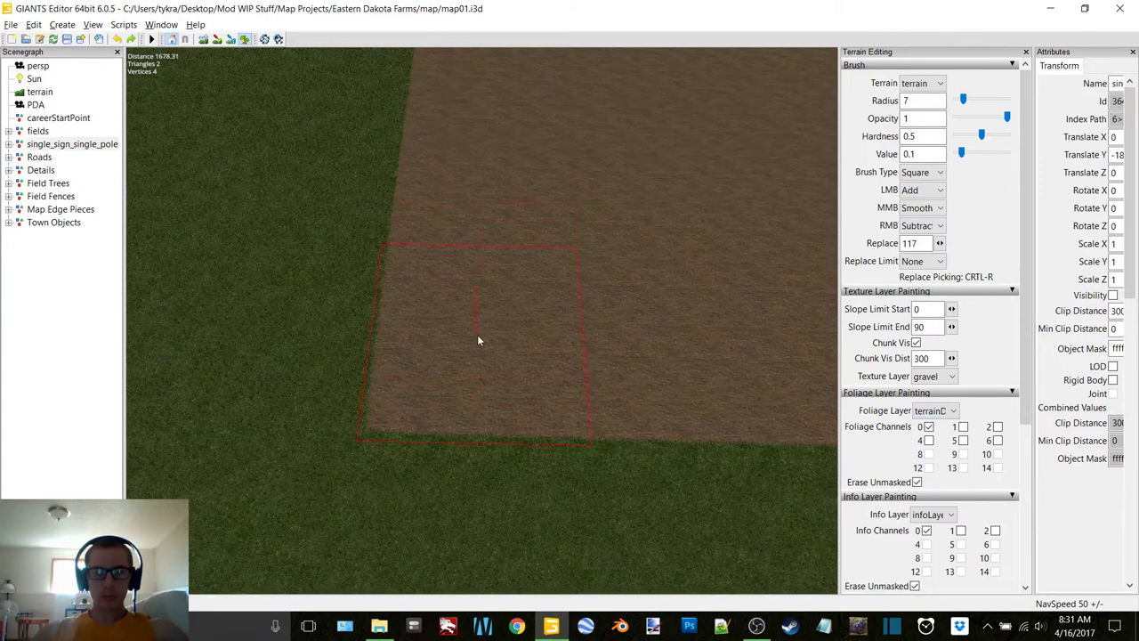
pyautogui.rightClick(477, 334)
pyautogui.moveTo(432, 304)
pyautogui.keyDown('alt'); pyautogui.mouseDown()
pyautogui.moveTo(587, 211)
pyautogui.moveTo(373, 363)
pyautogui.mouseUp(); pyautogui.keyUp('alt')
pyautogui.keyDown('alt'); pyautogui.moveTo(634, 193); pyautogui.dragTo(366, 515, button='middle'); pyautogui.keyUp('alt')
pyautogui.keyDown('alt'); pyautogui.moveTo(367, 515); pyautogui.dragTo(572, 291, button='right'); pyautogui.keyUp('alt')
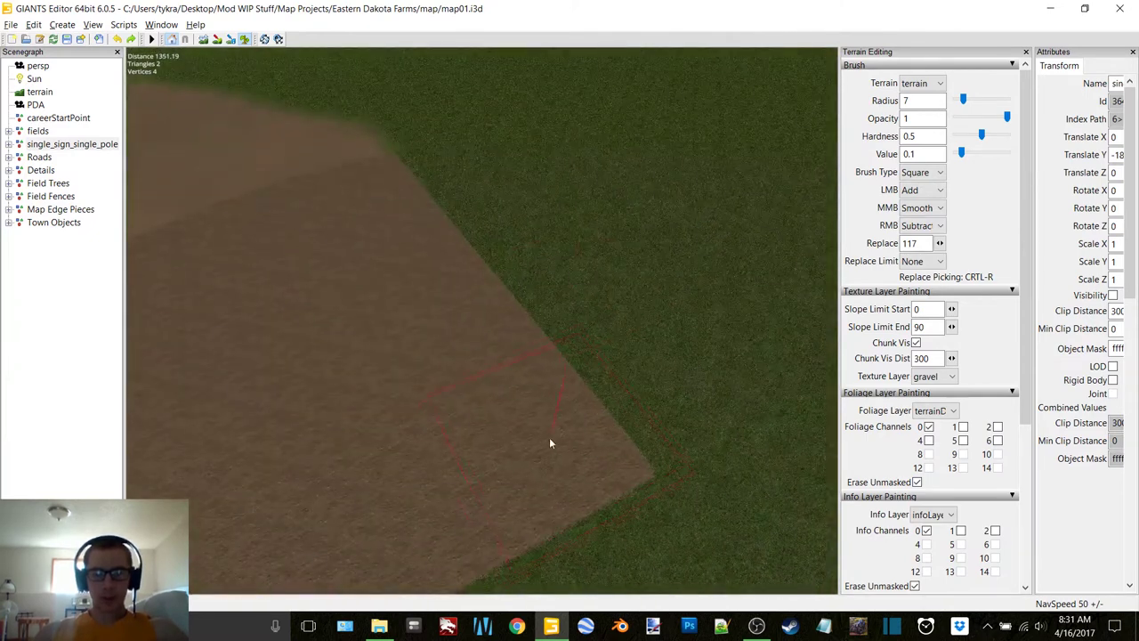
pyautogui.click(522, 440)
# Step: Go to the next pointed field corner near the map edge and erase a square notch of field ground there
pyautogui.moveTo(523, 440)
pyautogui.mouseDown(button='right')
pyautogui.moveTo(399, 264)
pyautogui.moveTo(430, 397)
pyautogui.moveTo(422, 336)
pyautogui.mouseUp(button='right')
pyautogui.scroll(4, 601, 176)
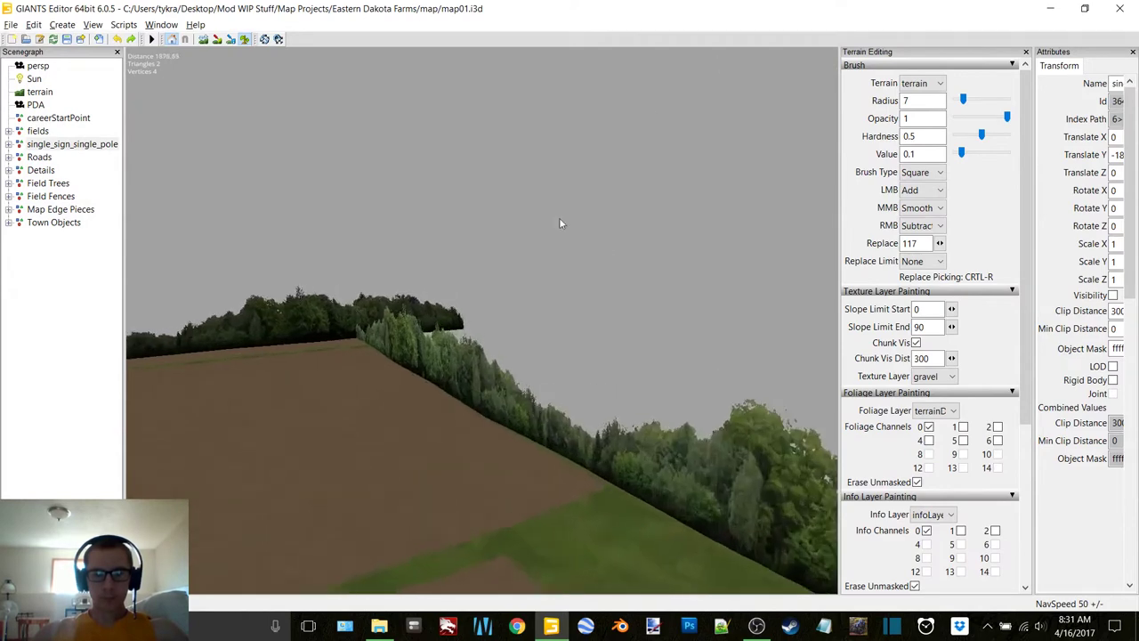
pyautogui.keyDown('alt'); pyautogui.moveTo(525, 267); pyautogui.dragTo(485, 351); pyautogui.keyUp('alt')
pyautogui.scroll(3, 486, 306)
pyautogui.moveTo(485, 307)
pyautogui.mouseDown(button='right')
pyautogui.moveTo(417, 259)
pyautogui.moveTo(448, 294)
pyautogui.moveTo(447, 318)
pyautogui.moveTo(414, 326)
pyautogui.moveTo(432, 339)
pyautogui.moveTo(431, 353)
pyautogui.mouseUp(button='right')
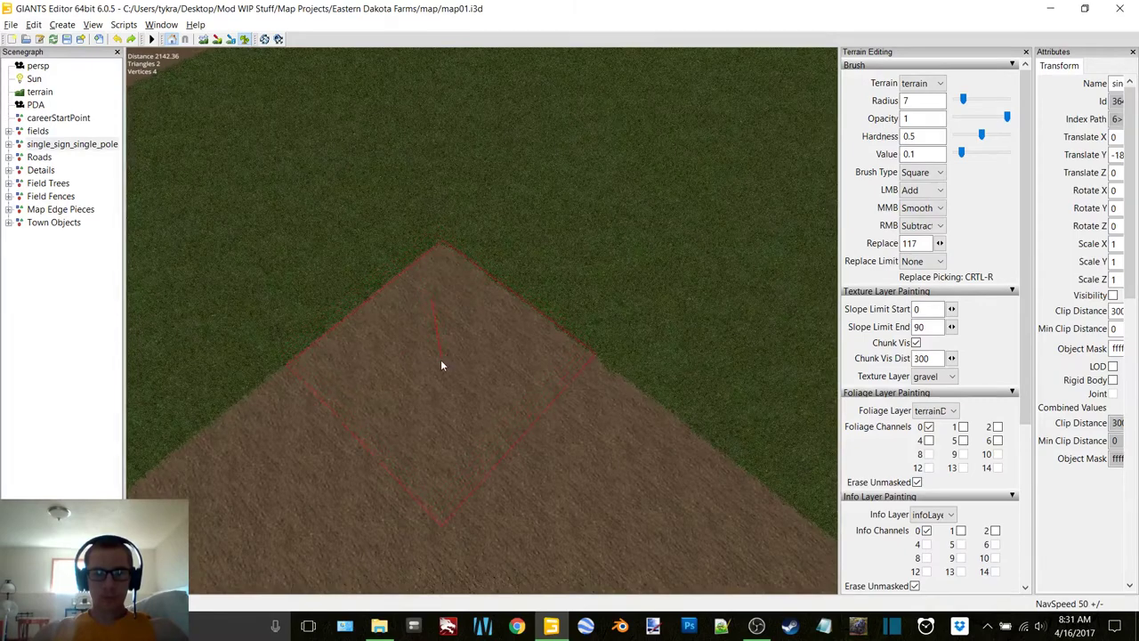
pyautogui.click(442, 362)
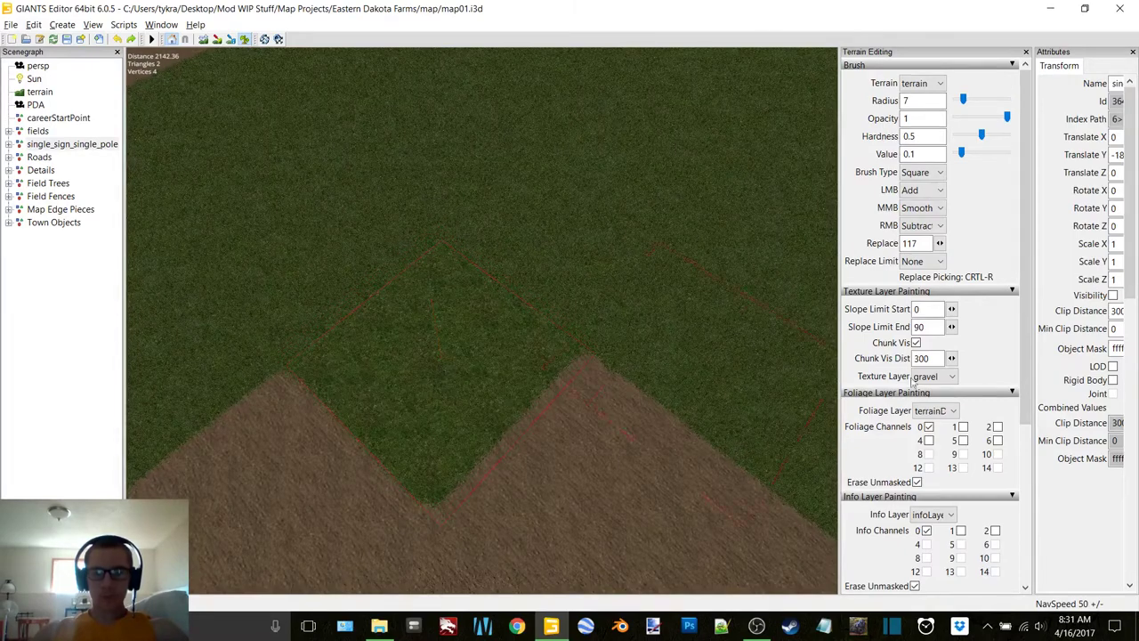
# Step: Change the brush to Round with radius 11 and paint field ground into the last notch to round off that corner
pyautogui.click(921, 171)
pyautogui.click(917, 190)
pyautogui.doubleClick(904, 101)
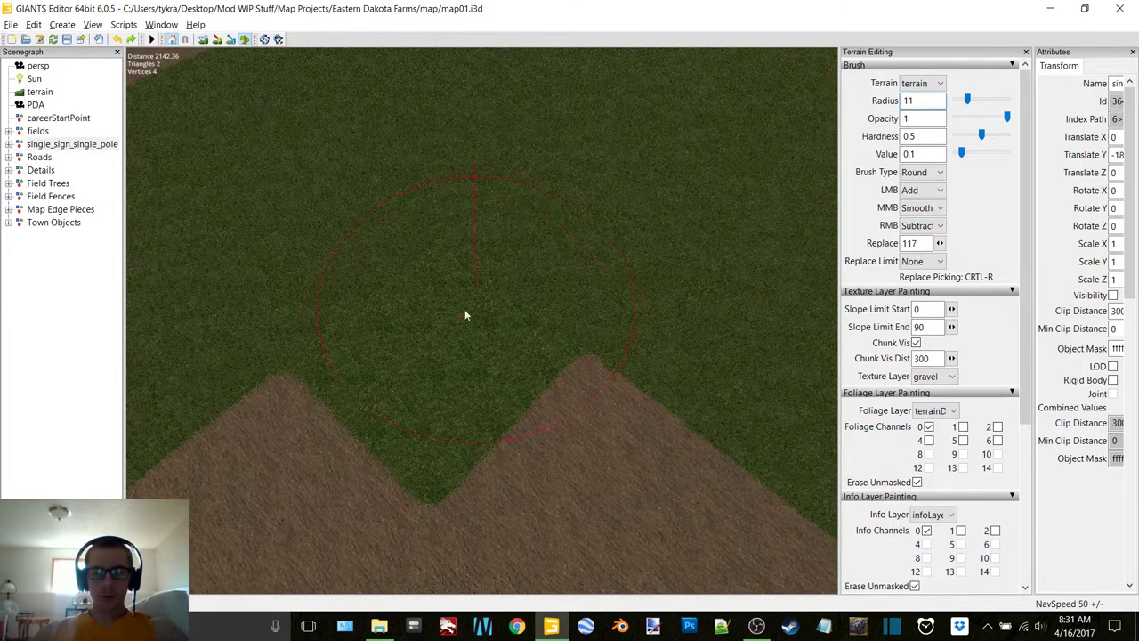
pyautogui.keyDown('alt'); pyautogui.moveTo(492, 293); pyautogui.dragTo(473, 316); pyautogui.keyUp('alt')
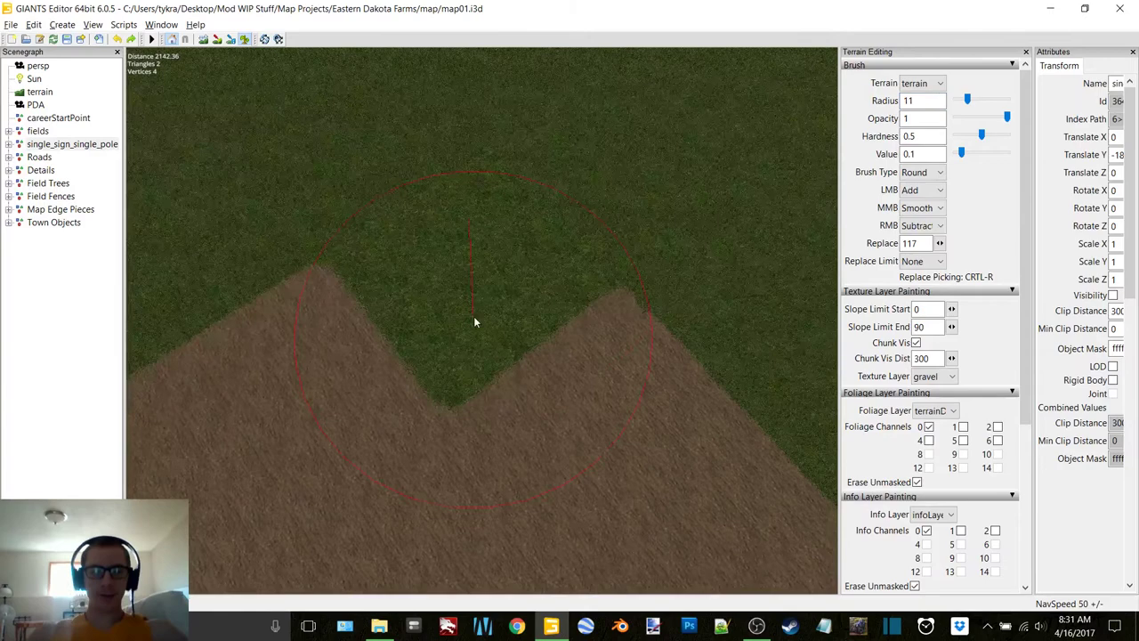
pyautogui.click(456, 376)
pyautogui.moveTo(460, 378)
pyautogui.mouseDown()
pyautogui.moveTo(558, 355)
pyautogui.moveTo(386, 204)
pyautogui.moveTo(425, 181)
pyautogui.mouseUp()
# Step: Round off the notched field corner beside the gravel track with the radius 11 brush, undoing and repainting until it is well placed
pyautogui.keyDown('alt'); pyautogui.moveTo(424, 181); pyautogui.dragTo(377, 229, button='right'); pyautogui.keyUp('alt')
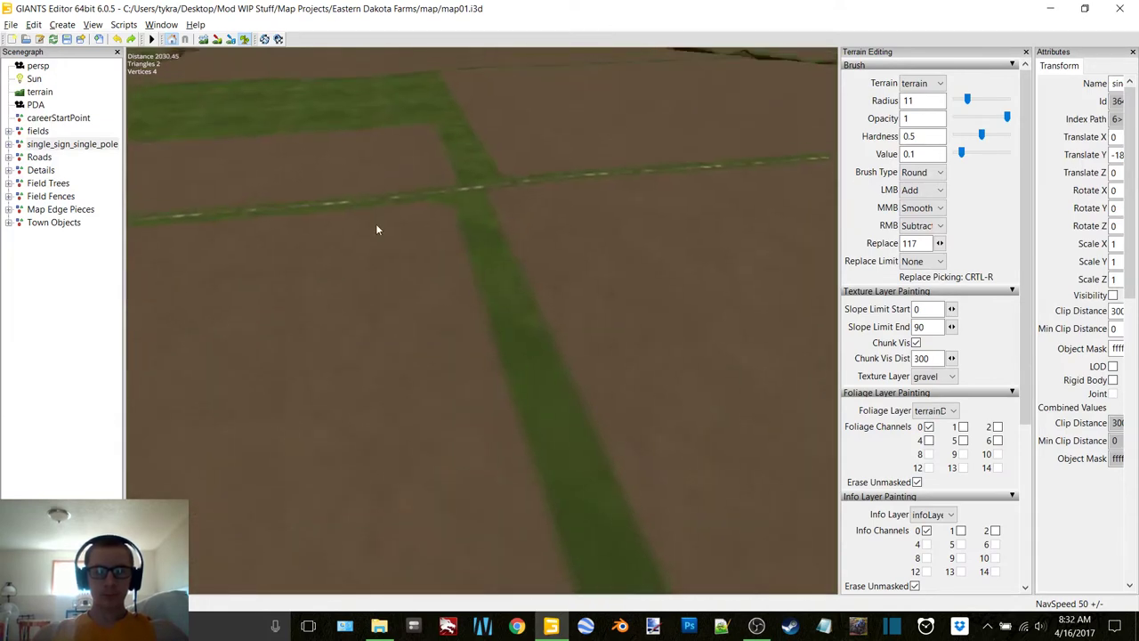
pyautogui.keyDown('alt'); pyautogui.moveTo(378, 228); pyautogui.dragTo(416, 432, button='middle'); pyautogui.keyUp('alt')
pyautogui.keyDown('alt'); pyautogui.moveTo(416, 432); pyautogui.dragTo(566, 208, button='right'); pyautogui.keyUp('alt')
pyautogui.keyDown('alt'); pyautogui.moveTo(567, 208); pyautogui.dragTo(544, 272, button='middle'); pyautogui.keyUp('alt')
pyautogui.scroll(3, 544, 270)
pyautogui.moveTo(551, 262)
pyautogui.mouseDown(button='right')
pyautogui.moveTo(226, 368)
pyautogui.moveTo(348, 295)
pyautogui.moveTo(576, 253)
pyautogui.moveTo(554, 242)
pyautogui.mouseUp(button='right')
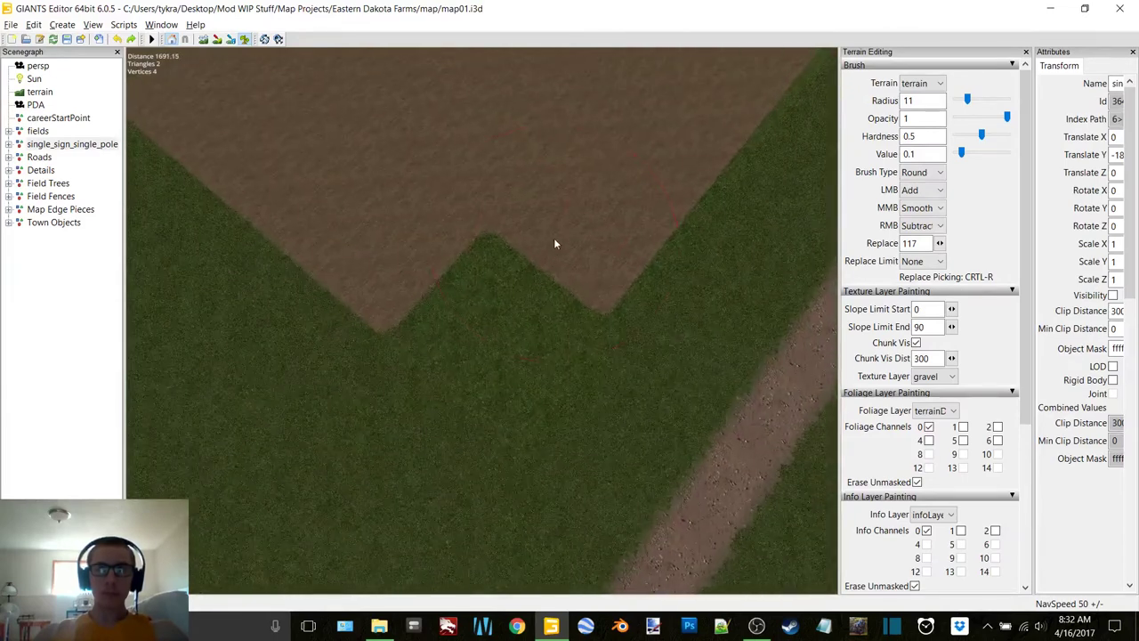
pyautogui.click(489, 260)
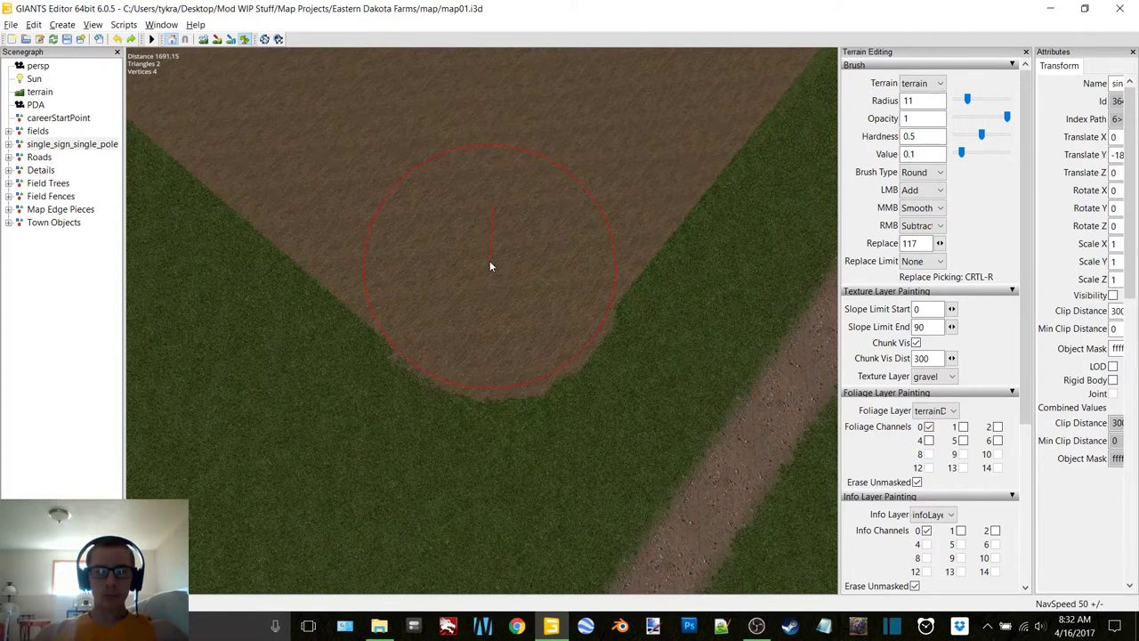
pyautogui.hotkey('ctrl', 'z')
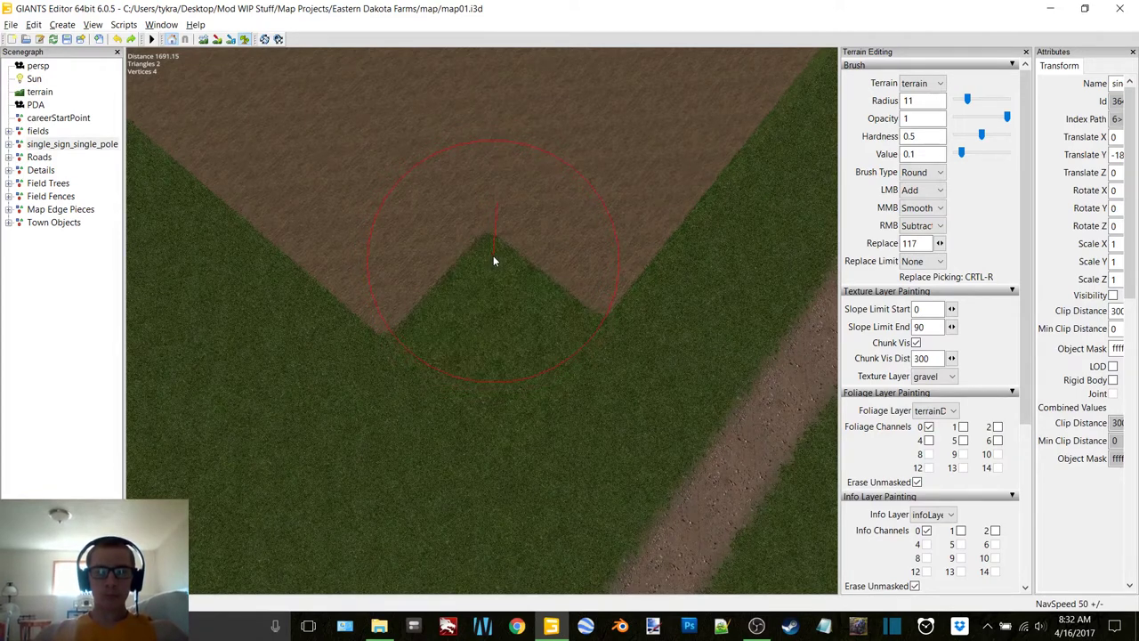
pyautogui.click(493, 260)
pyautogui.hotkey('ctrl', 'z')
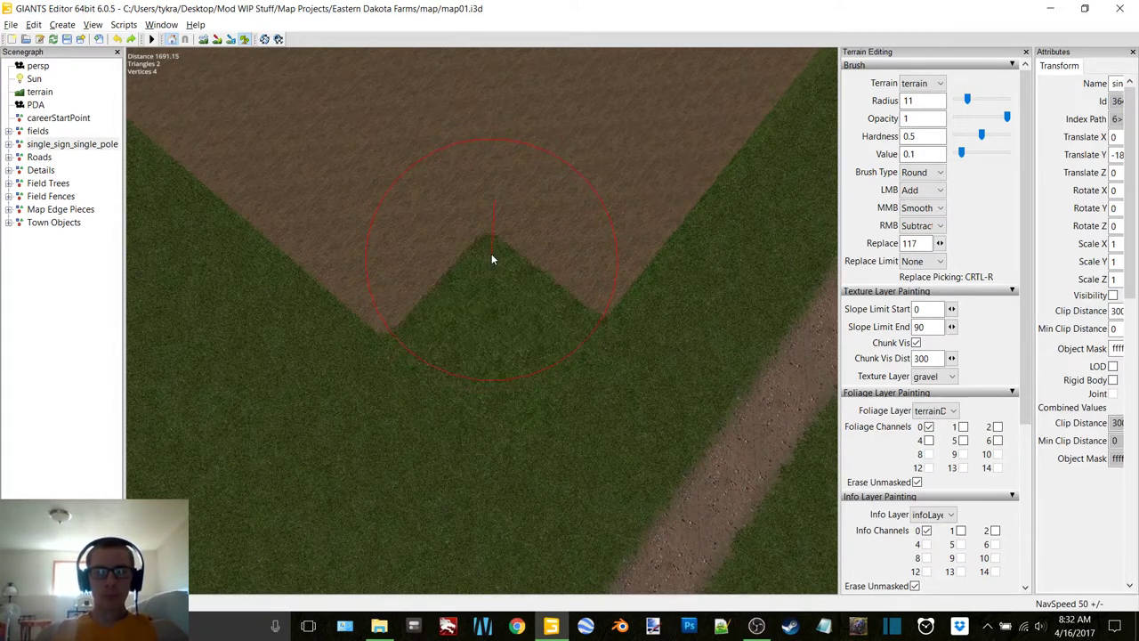
pyautogui.click(491, 255)
# Step: Fill the notch of the remaining cut field corner with field ground using the round radius 11 brush
pyautogui.keyDown('alt'); pyautogui.moveTo(491, 255); pyautogui.dragTo(593, 225); pyautogui.keyUp('alt')
pyautogui.moveTo(594, 229)
pyautogui.mouseDown(button='right')
pyautogui.moveTo(615, 158)
pyautogui.moveTo(519, 279)
pyautogui.moveTo(445, 412)
pyautogui.moveTo(519, 272)
pyautogui.moveTo(628, 244)
pyautogui.moveTo(323, 481)
pyautogui.moveTo(294, 437)
pyautogui.moveTo(149, 474)
pyautogui.moveTo(559, 257)
pyautogui.moveTo(605, 264)
pyautogui.moveTo(775, 116)
pyautogui.moveTo(613, 285)
pyautogui.moveTo(629, 261)
pyautogui.moveTo(401, 344)
pyautogui.moveTo(471, 317)
pyautogui.mouseUp(button='right')
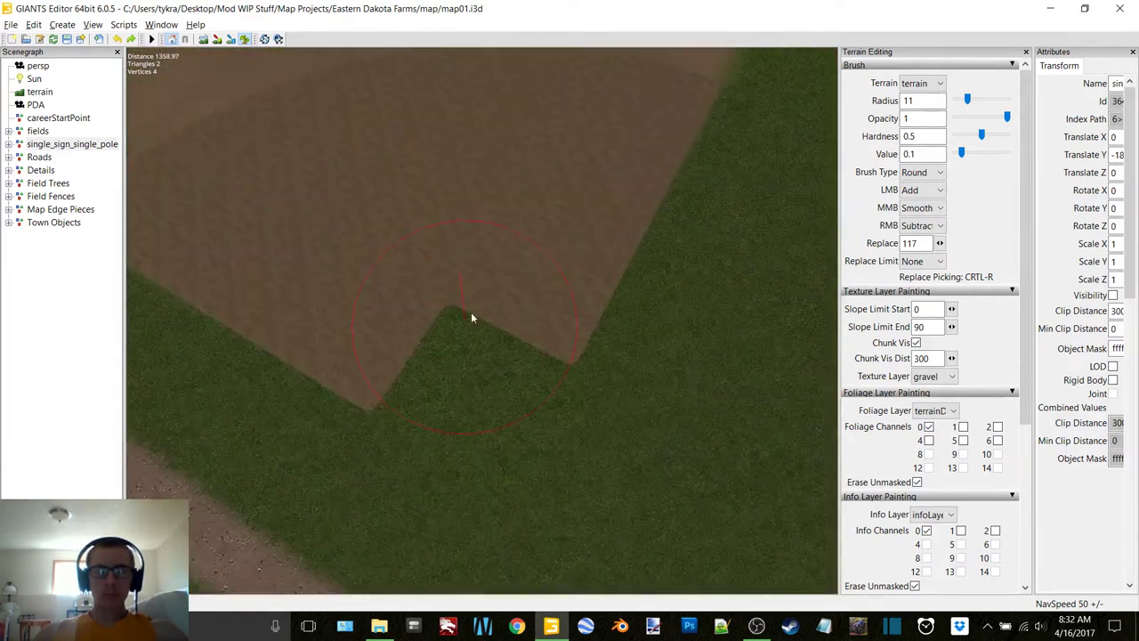
pyautogui.moveTo(459, 315); pyautogui.dragTo(472, 330)
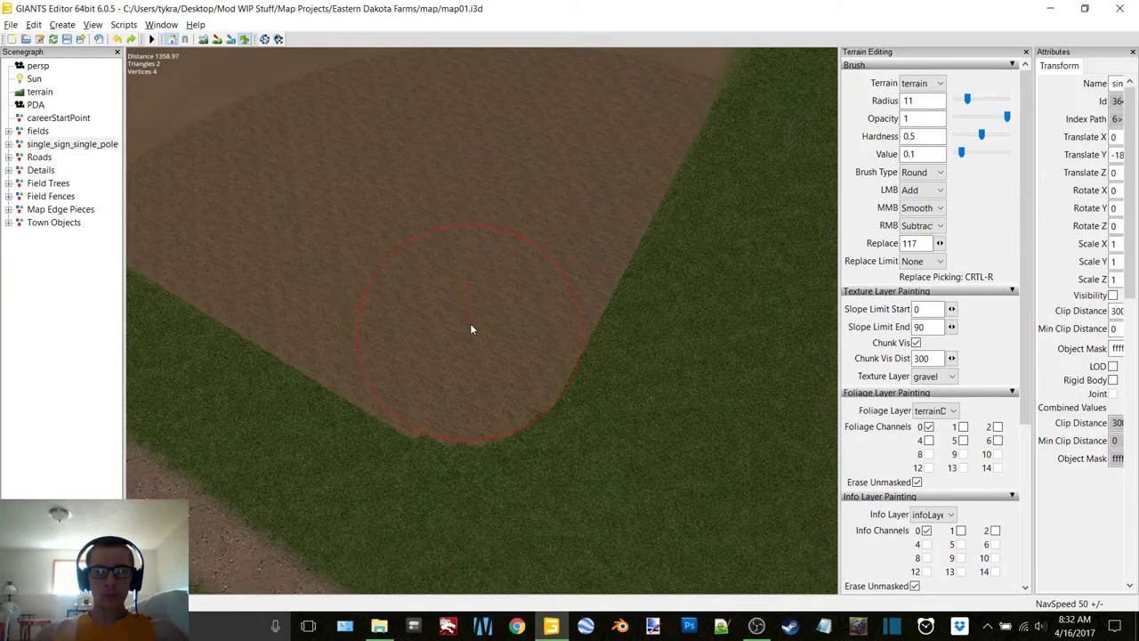
# Step: Set the brush back to Square with radius 1.5 and the foliage layer to grass with channels 1 and 6
pyautogui.moveTo(457, 332); pyautogui.dragTo(640, 170, button='right')
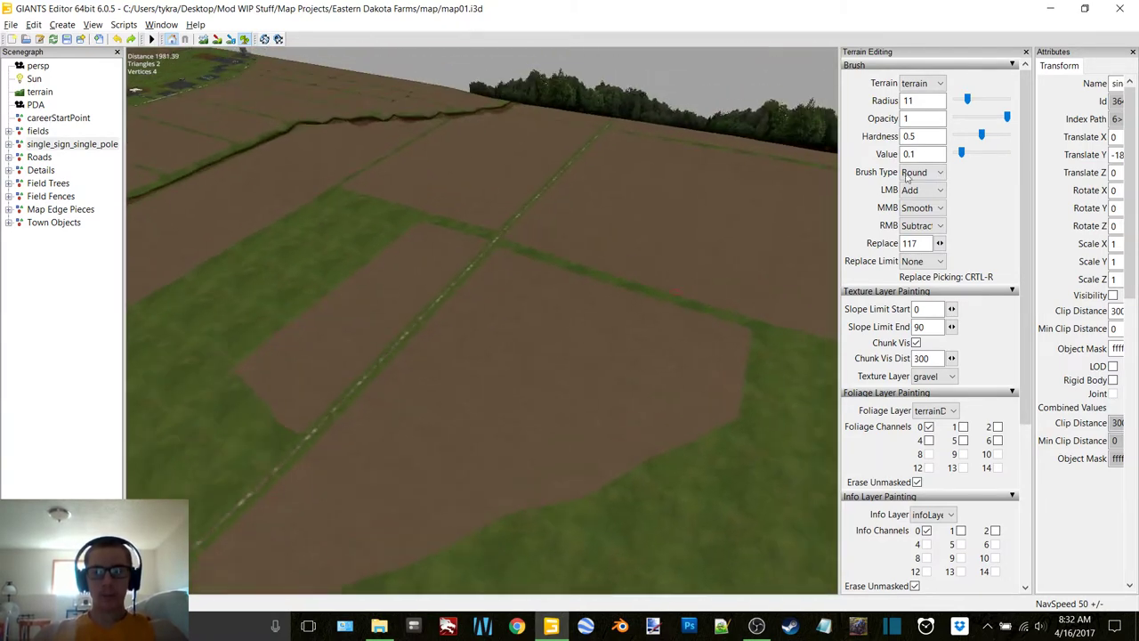
pyautogui.doubleClick(913, 100)
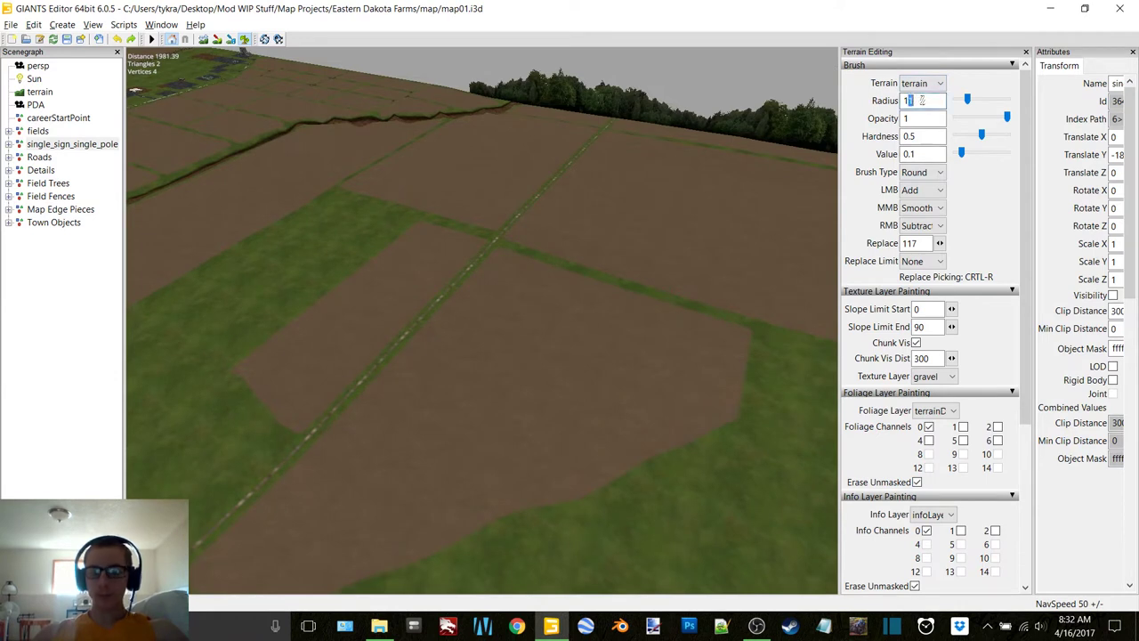
pyautogui.write('1.5')
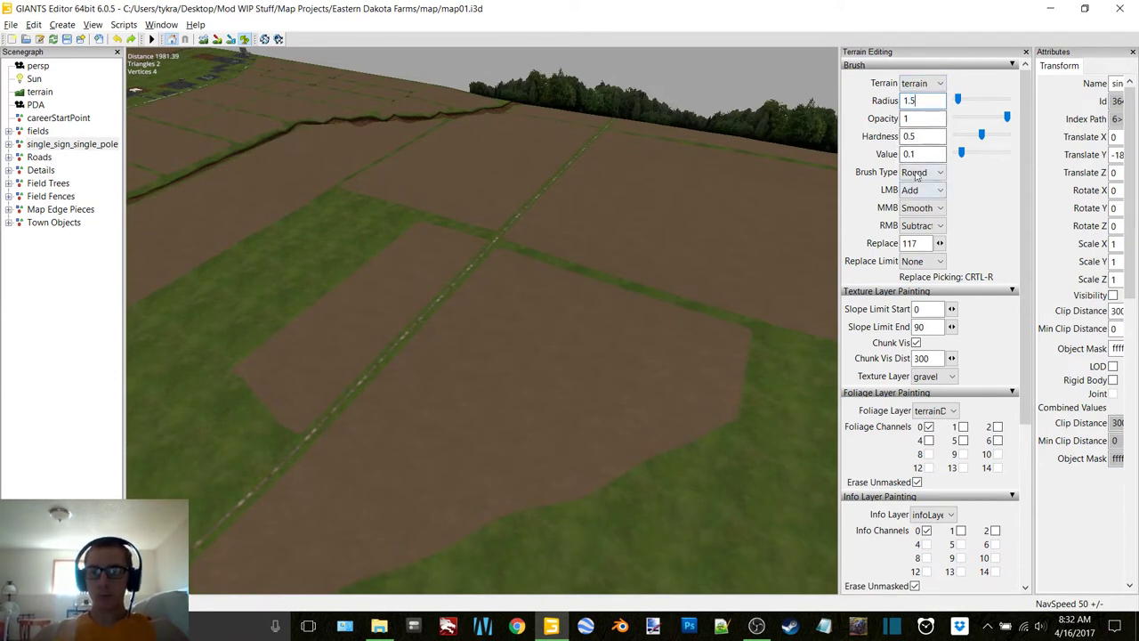
pyautogui.click(921, 172)
pyautogui.click(916, 199)
pyautogui.click(934, 410)
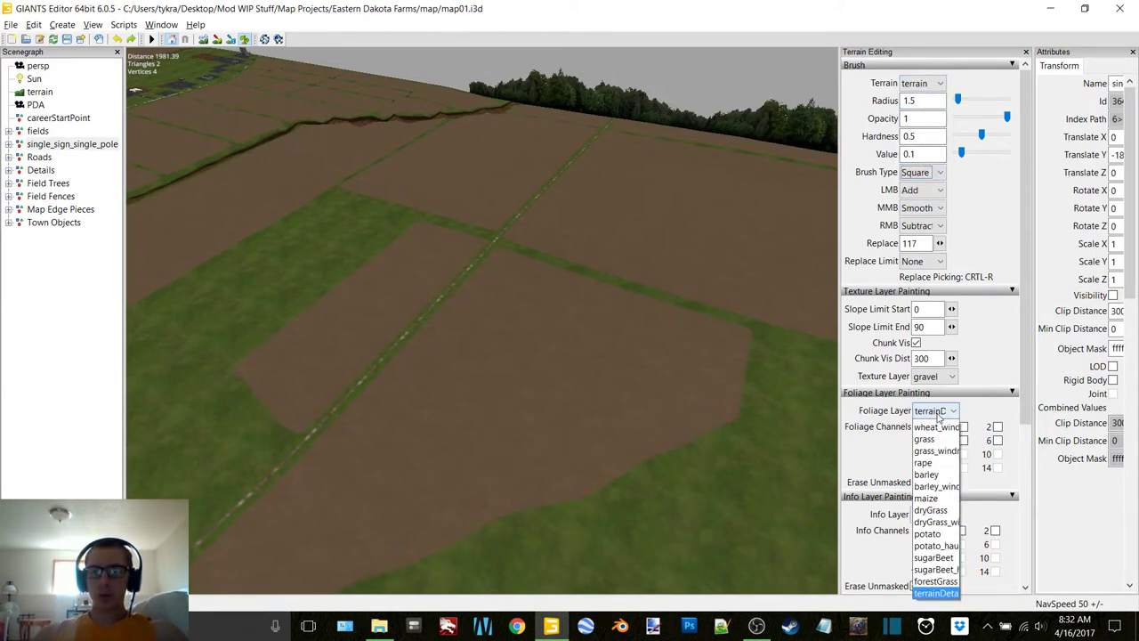
pyautogui.click(930, 431)
pyautogui.click(996, 439)
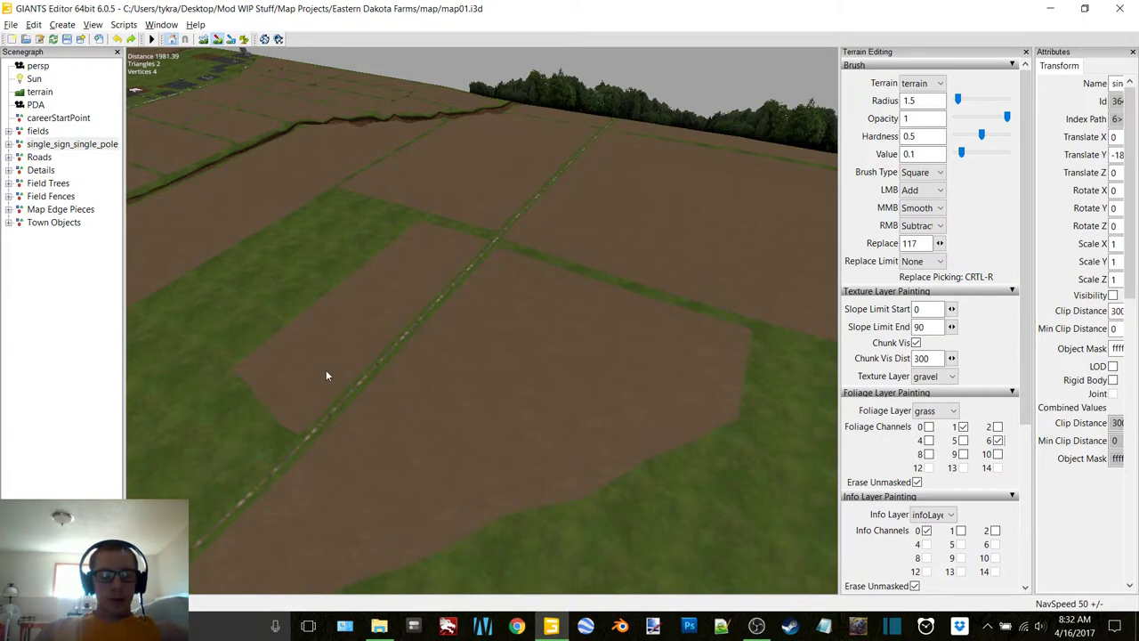
# Step: Paint gravel texture approaches across the grass on both sides of the straight track, connecting it to the two facing fields
pyautogui.moveTo(364, 338); pyautogui.dragTo(274, 350, button='right')
pyautogui.keyDown('alt'); pyautogui.moveTo(274, 345); pyautogui.dragTo(589, 387); pyautogui.keyUp('alt')
pyautogui.scroll(3, 578, 419)
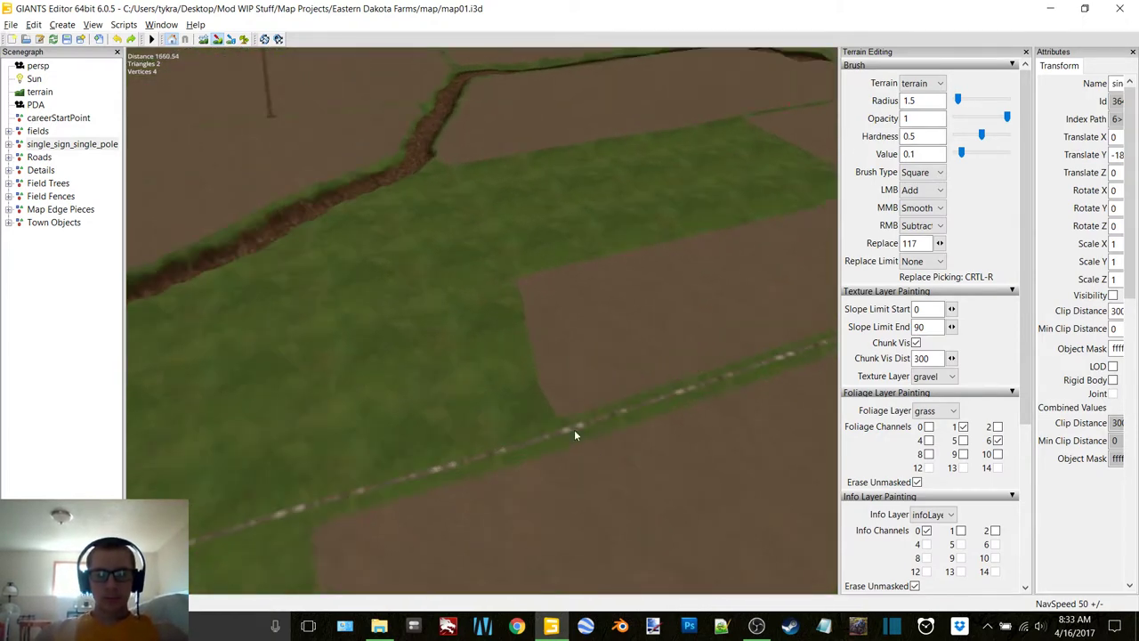
pyautogui.keyDown('alt'); pyautogui.moveTo(574, 429); pyautogui.dragTo(360, 448, button='middle'); pyautogui.keyUp('alt')
pyautogui.moveTo(360, 454); pyautogui.dragTo(520, 236, button='right')
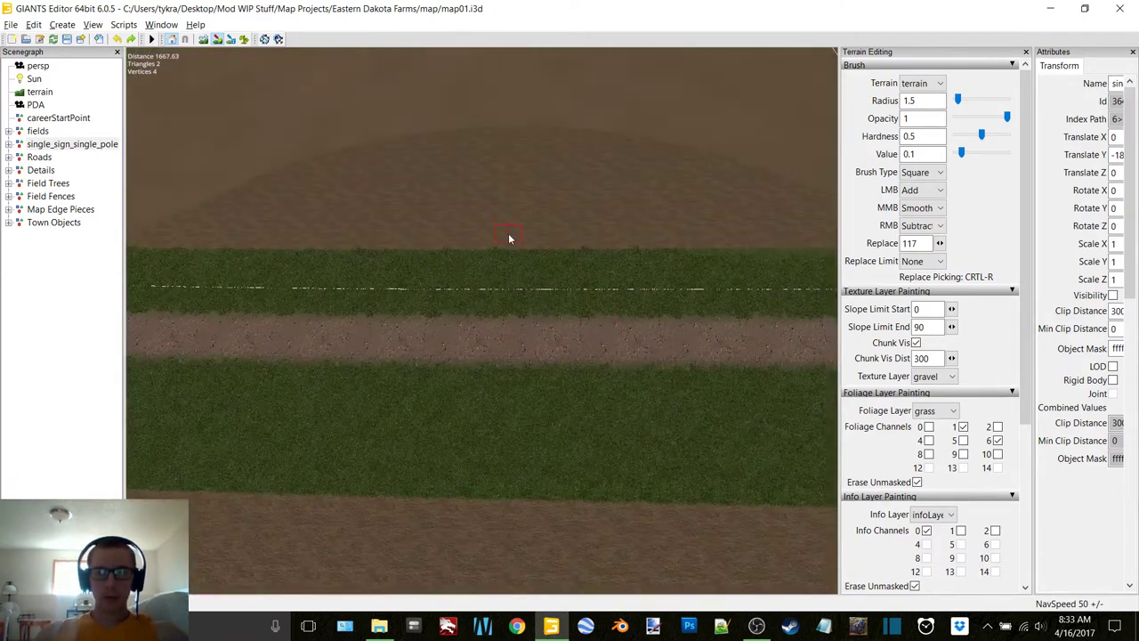
pyautogui.moveTo(501, 284); pyautogui.dragTo(500, 329)
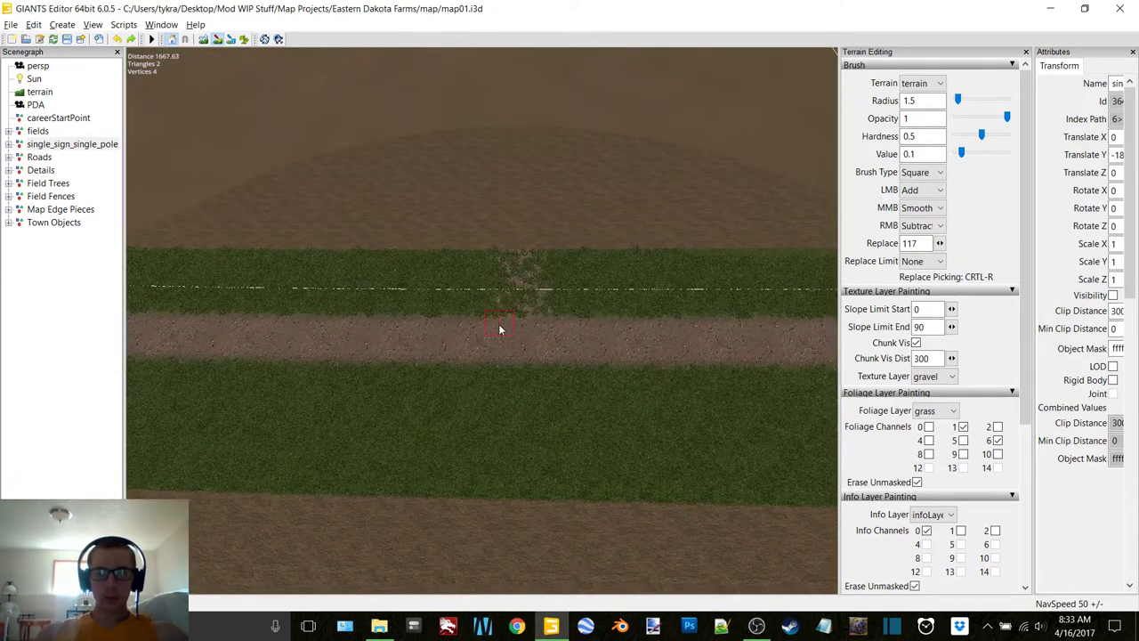
pyautogui.moveTo(494, 387); pyautogui.dragTo(486, 537)
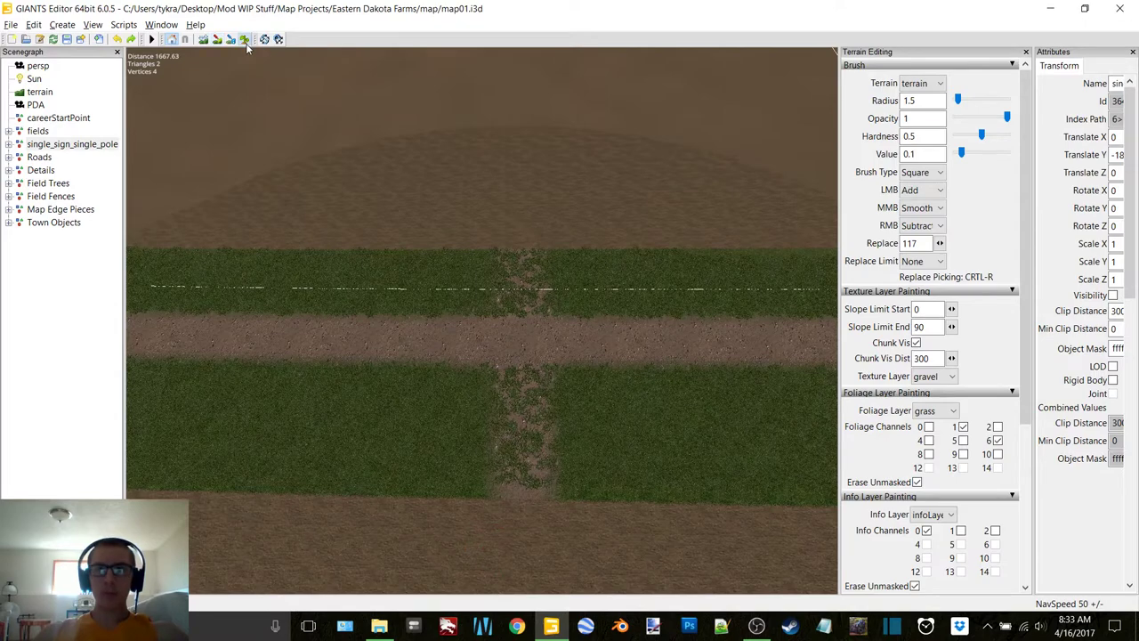
# Step: Switch to foliage painting, enlarge the brush radius to 3.5 and clear the grass from the new gravel approaches beside the straight track
pyautogui.scroll(3, 472, 398)
pyautogui.keyDown('alt'); pyautogui.moveTo(478, 367); pyautogui.dragTo(472, 348, button='middle'); pyautogui.keyUp('alt')
pyautogui.scroll(3, 491, 336)
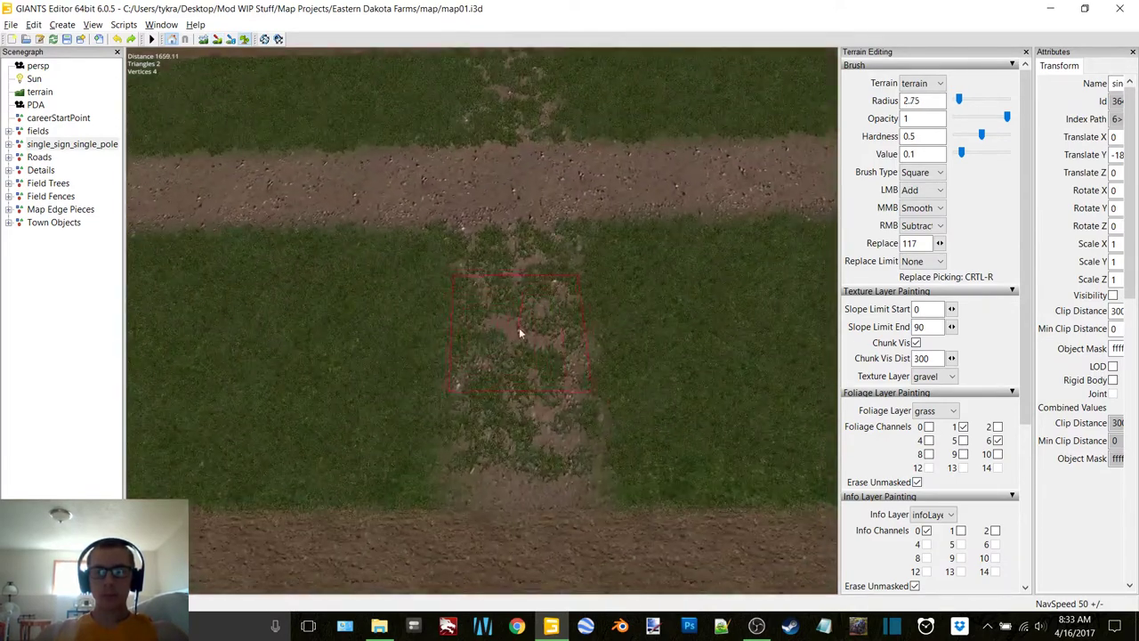
pyautogui.scroll(1, 521, 327)
pyautogui.click(517, 271)
pyautogui.click(519, 396)
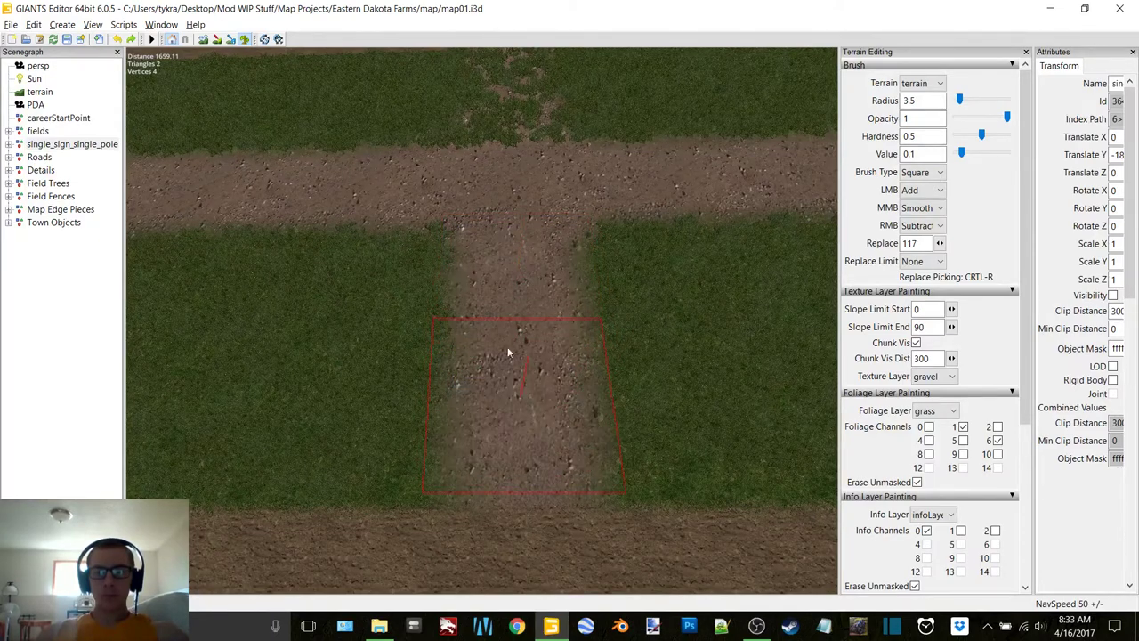
pyautogui.keyDown('alt'); pyautogui.moveTo(495, 231); pyautogui.dragTo(480, 320, button='middle'); pyautogui.keyUp('alt')
pyautogui.scroll(3, 497, 310)
# Step: Reduce the brush radius to 0.5 and paint small grass patches along the middle of both approaches at the straight track
pyautogui.moveTo(511, 327)
pyautogui.mouseDown()
pyautogui.moveTo(516, 410)
pyautogui.moveTo(515, 393)
pyautogui.mouseUp()
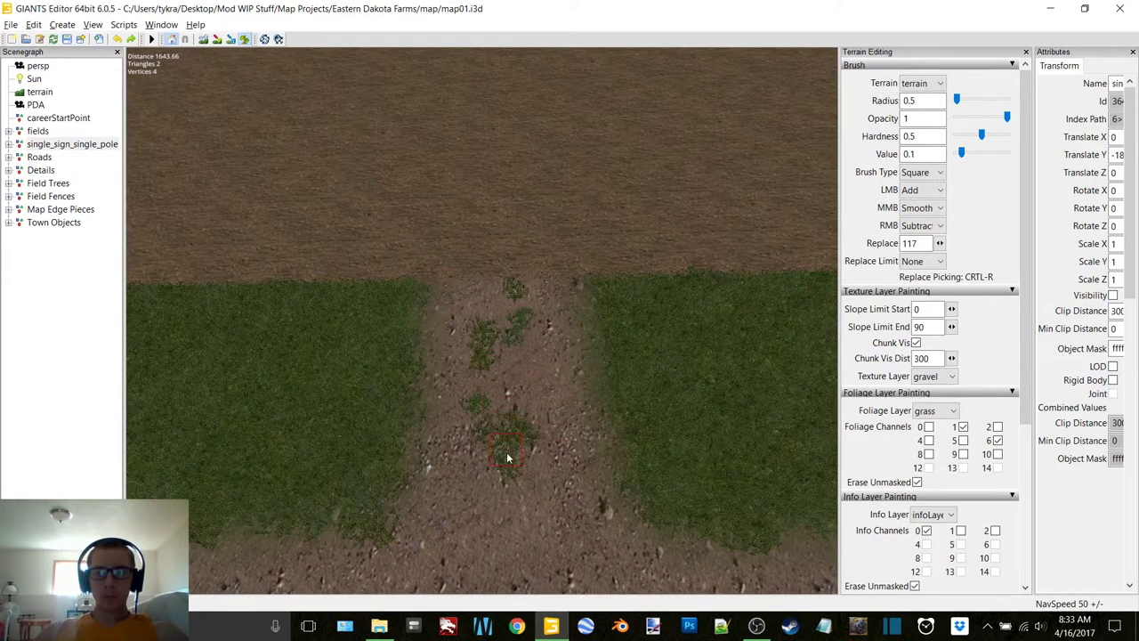
pyautogui.scroll(-3, 562, 293)
pyautogui.keyDown('alt'); pyautogui.moveTo(561, 291); pyautogui.dragTo(535, 258, button='middle'); pyautogui.keyUp('alt')
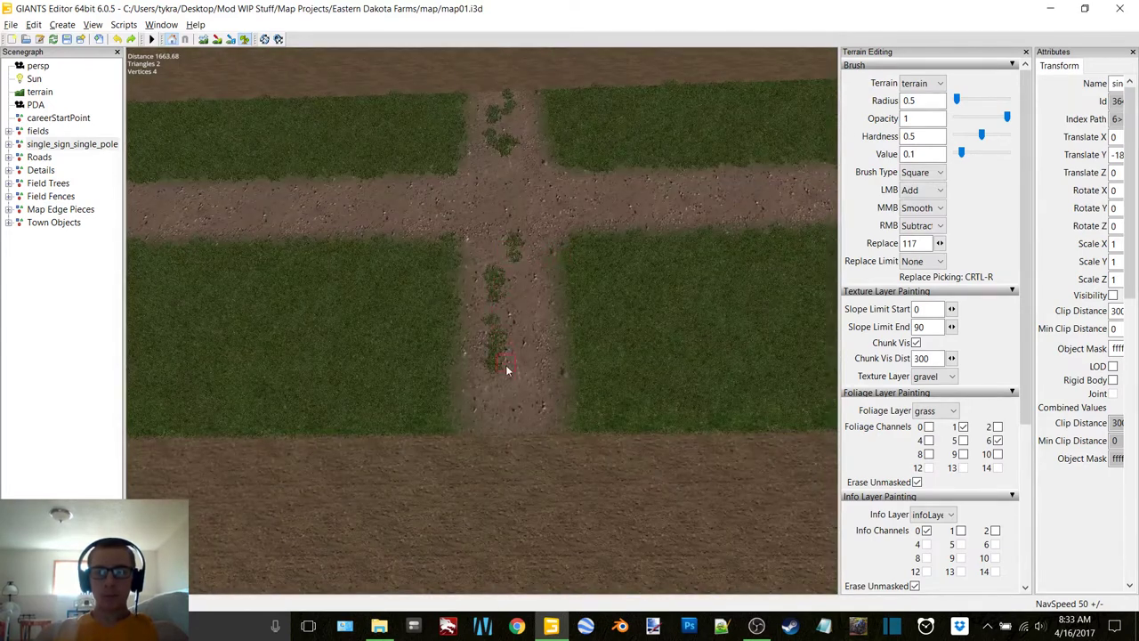
pyautogui.keyDown('alt'); pyautogui.moveTo(644, 189); pyautogui.dragTo(514, 247, button='right'); pyautogui.keyUp('alt')
pyautogui.keyDown('alt'); pyautogui.moveTo(513, 247); pyautogui.dragTo(700, 178); pyautogui.keyUp('alt')
pyautogui.moveTo(700, 182); pyautogui.dragTo(519, 314, button='right')
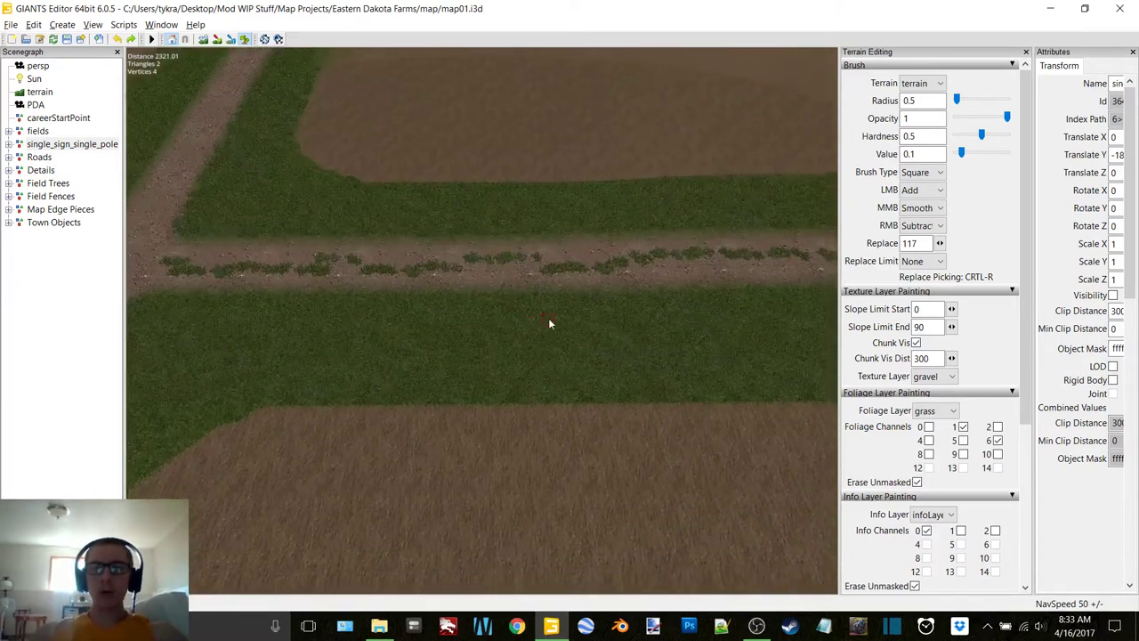
# Step: Set the brush radius to 1.5 and paint gravel texture approaches across the grass on both sides of the track
pyautogui.click(217, 40)
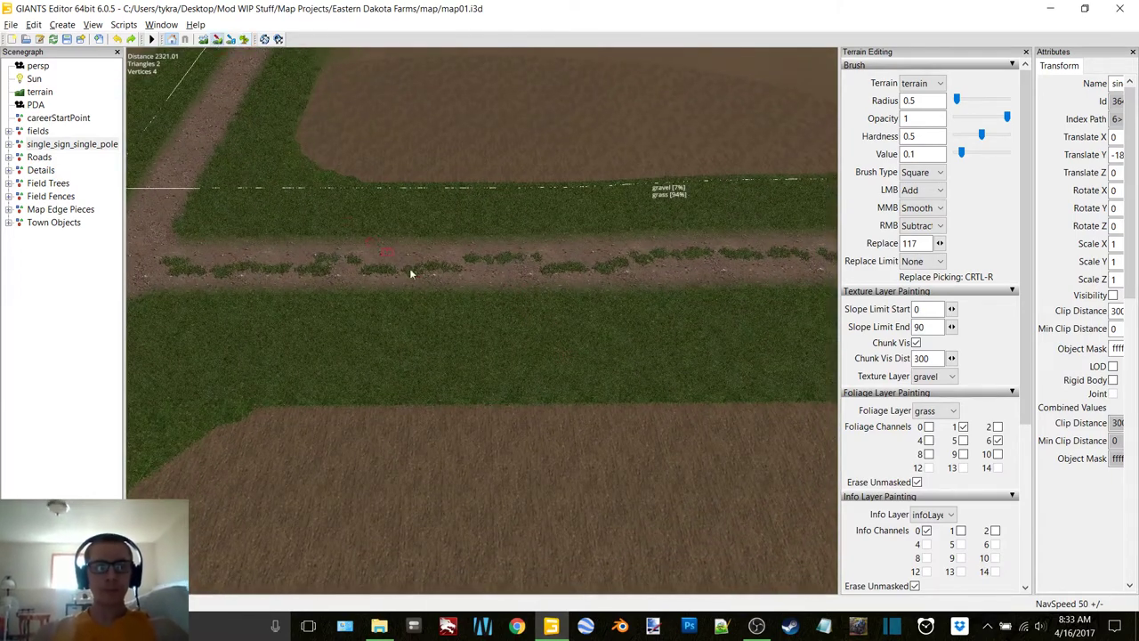
pyautogui.scroll(1, 445, 294)
pyautogui.keyDown('shift'); pyautogui.scroll(2, 447, 299); pyautogui.keyUp('shift')
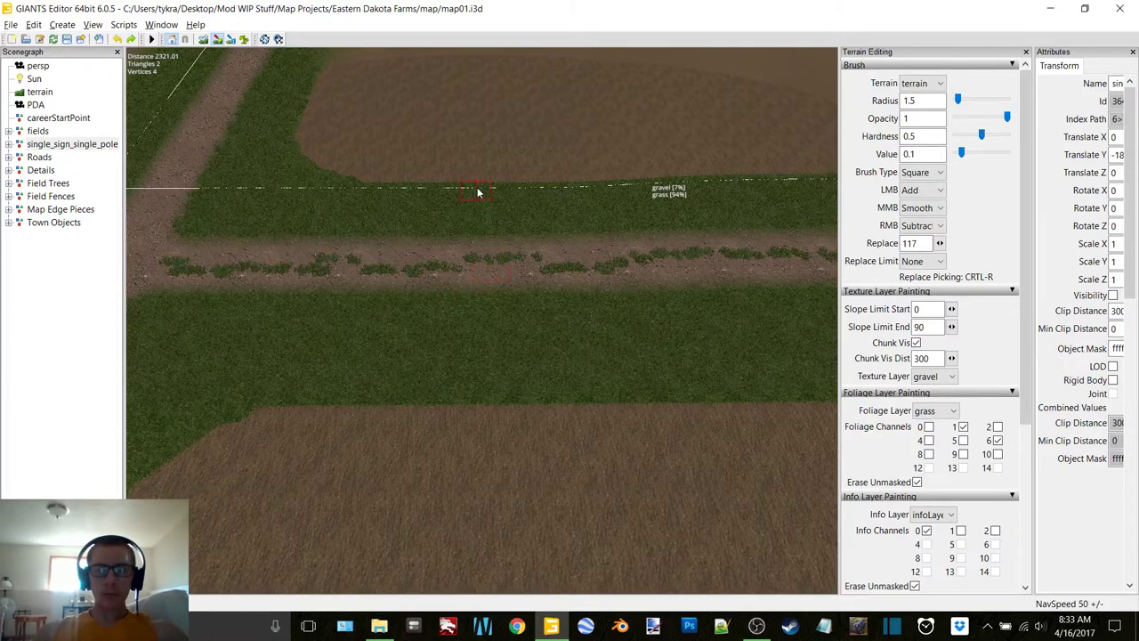
pyautogui.moveTo(474, 204); pyautogui.dragTo(467, 261)
pyautogui.moveTo(465, 306); pyautogui.dragTo(465, 328)
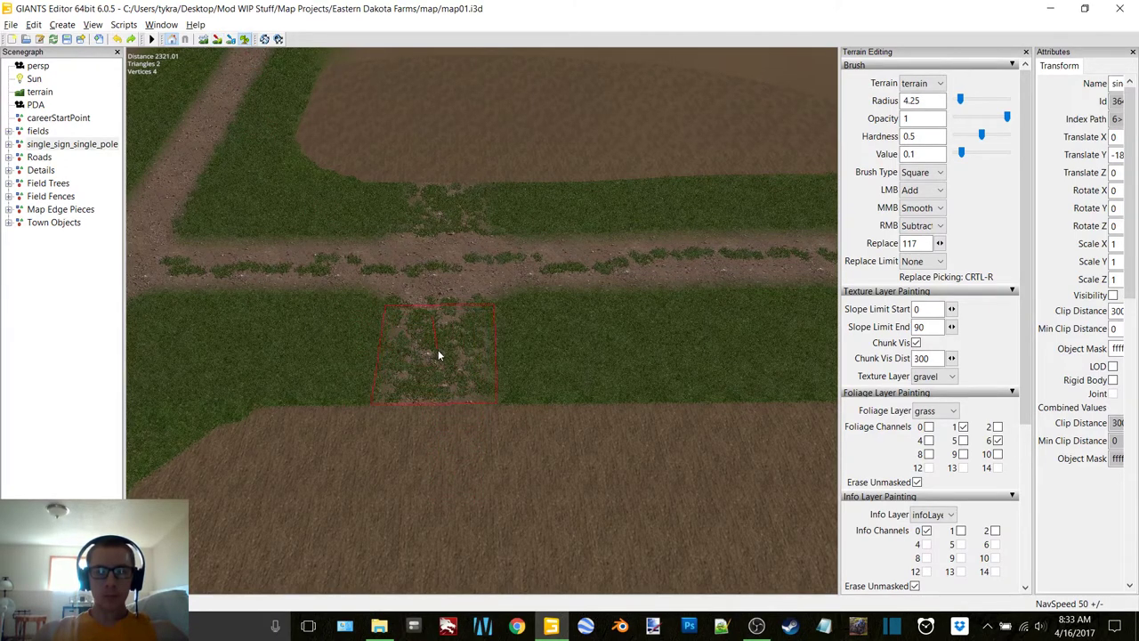
# Step: Clear the grass from both new approaches with a 4.5 radius foliage brush and paint small patches along their middles at radius 0.5
pyautogui.click(437, 355)
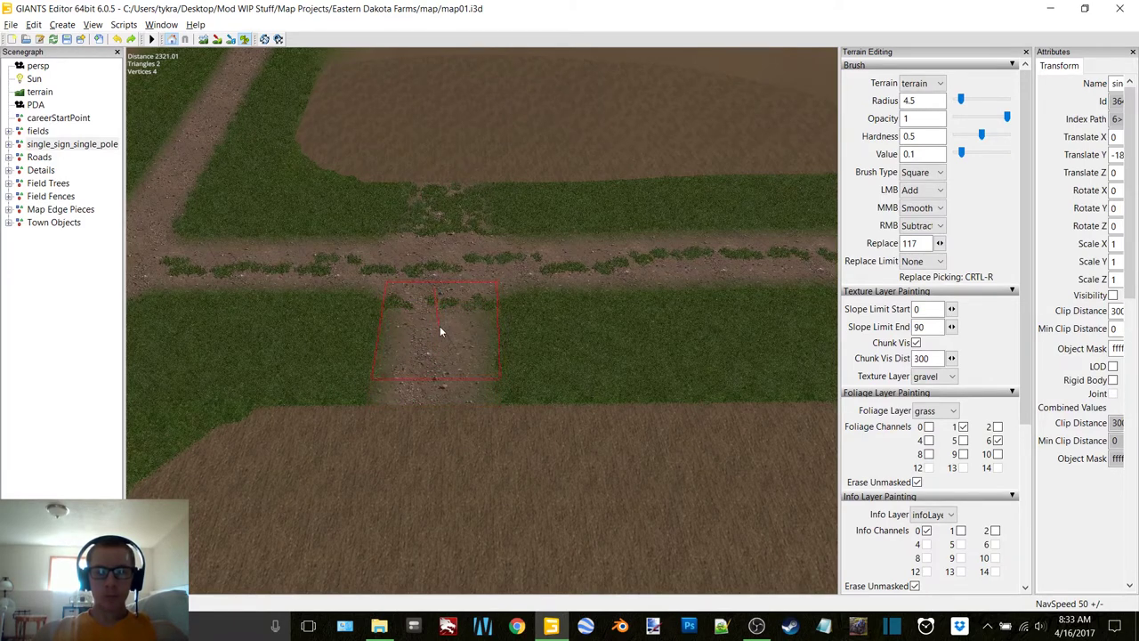
pyautogui.click(438, 326)
pyautogui.click(448, 213)
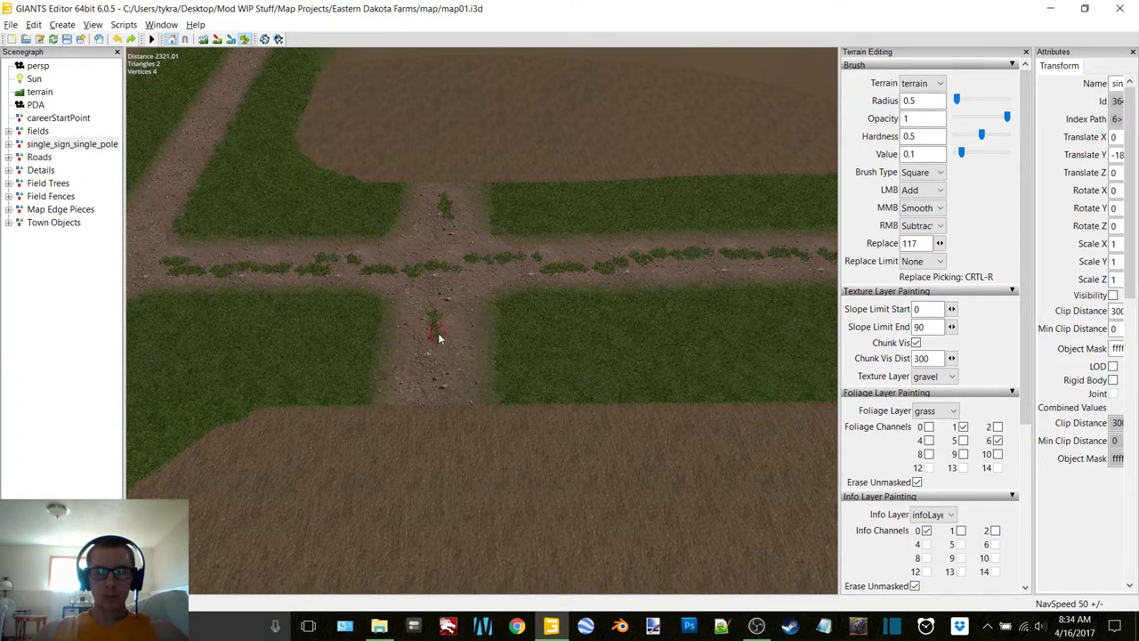
# Step: Paint a gravel texture track from the gravel road into the grass strip between two fields with brush radius 1.5
pyautogui.keyDown('alt'); pyautogui.moveTo(577, 201); pyautogui.dragTo(515, 131); pyautogui.keyUp('alt')
pyautogui.moveTo(514, 136); pyautogui.dragTo(492, 236, button='right')
pyautogui.scroll(1, 435, 327)
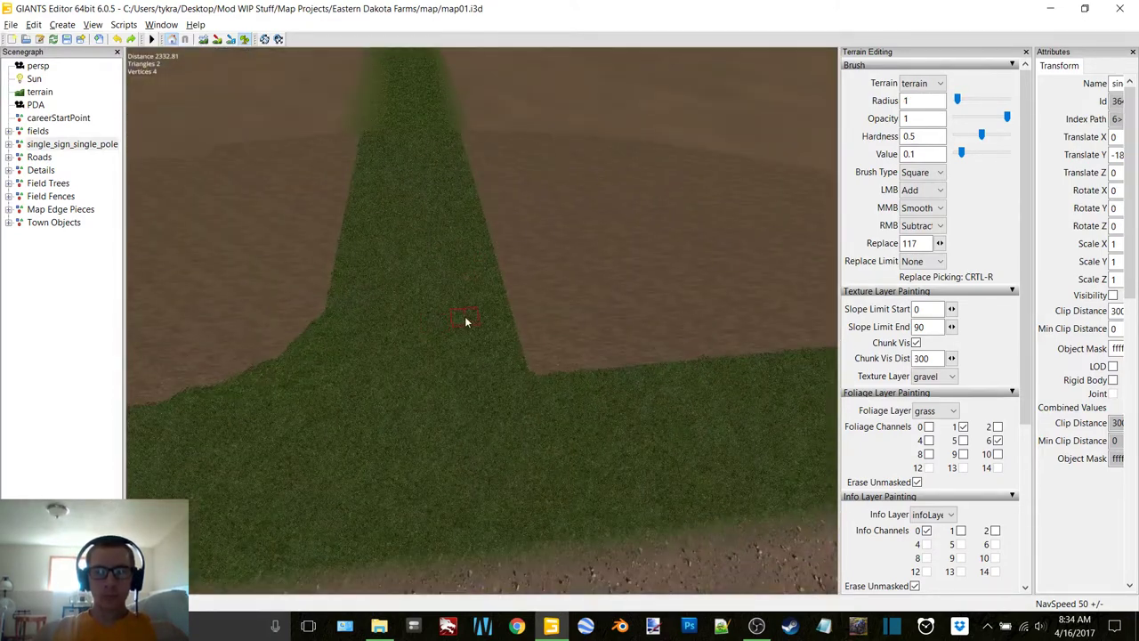
pyautogui.keyDown('ctrl'); pyautogui.scroll(1, 417, 347); pyautogui.keyUp('ctrl')
pyautogui.moveTo(430, 328)
pyautogui.mouseDown(button='right')
pyautogui.moveTo(445, 280)
pyautogui.moveTo(449, 325)
pyautogui.mouseUp(button='right')
pyautogui.keyDown('alt'); pyautogui.moveTo(449, 325); pyautogui.dragTo(462, 323, button='middle'); pyautogui.keyUp('alt')
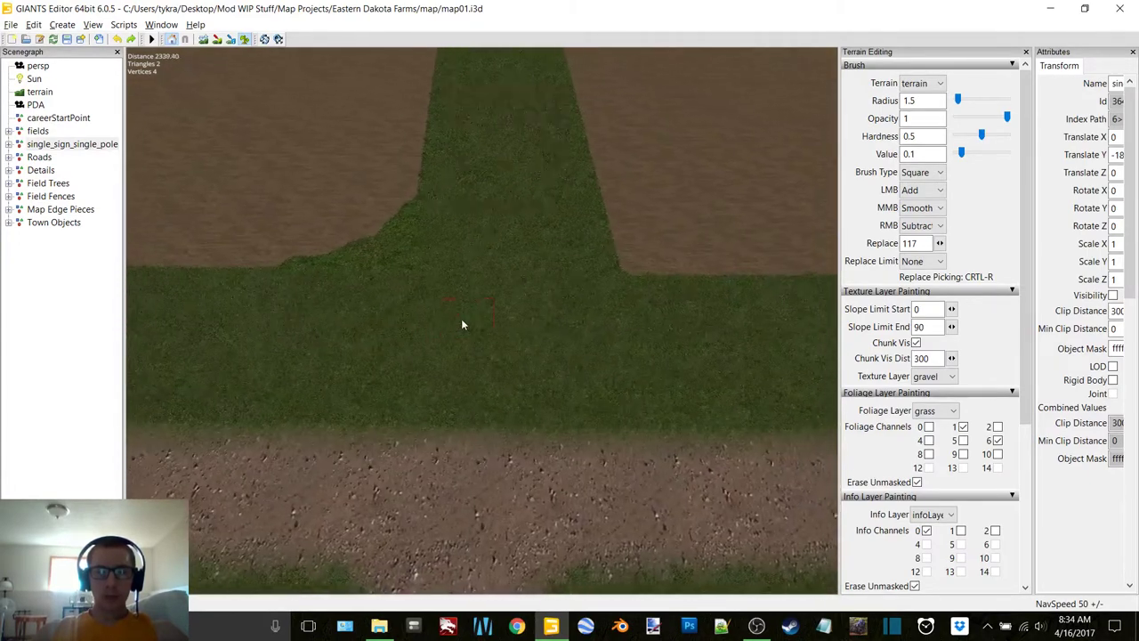
pyautogui.click(215, 42)
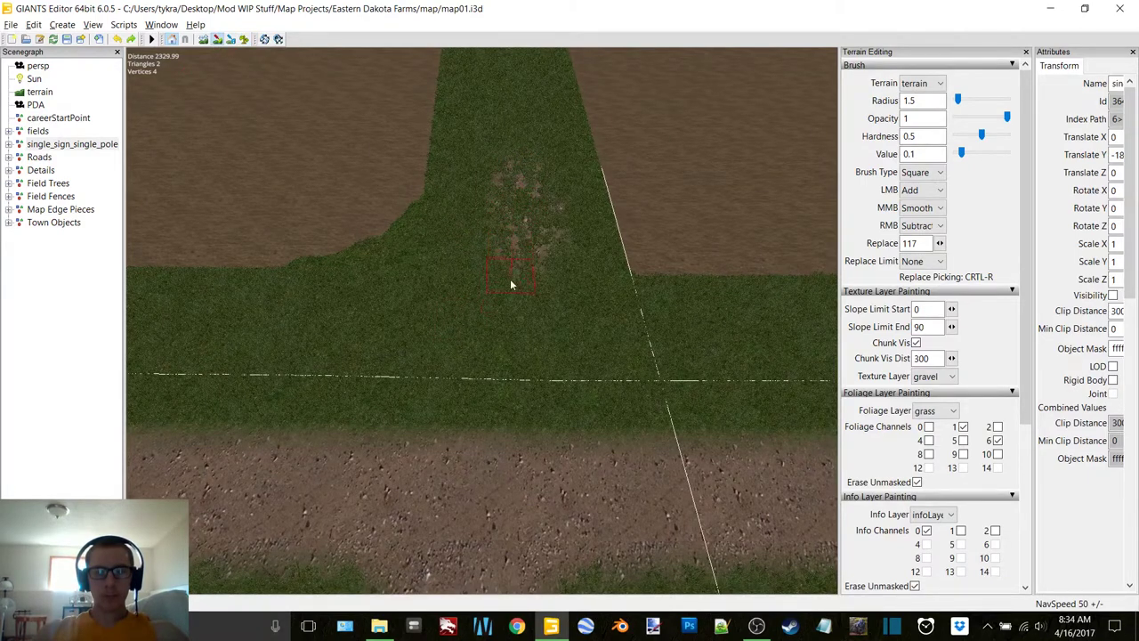
pyautogui.moveTo(507, 309); pyautogui.dragTo(511, 437)
pyautogui.scroll(-8, 498, 307)
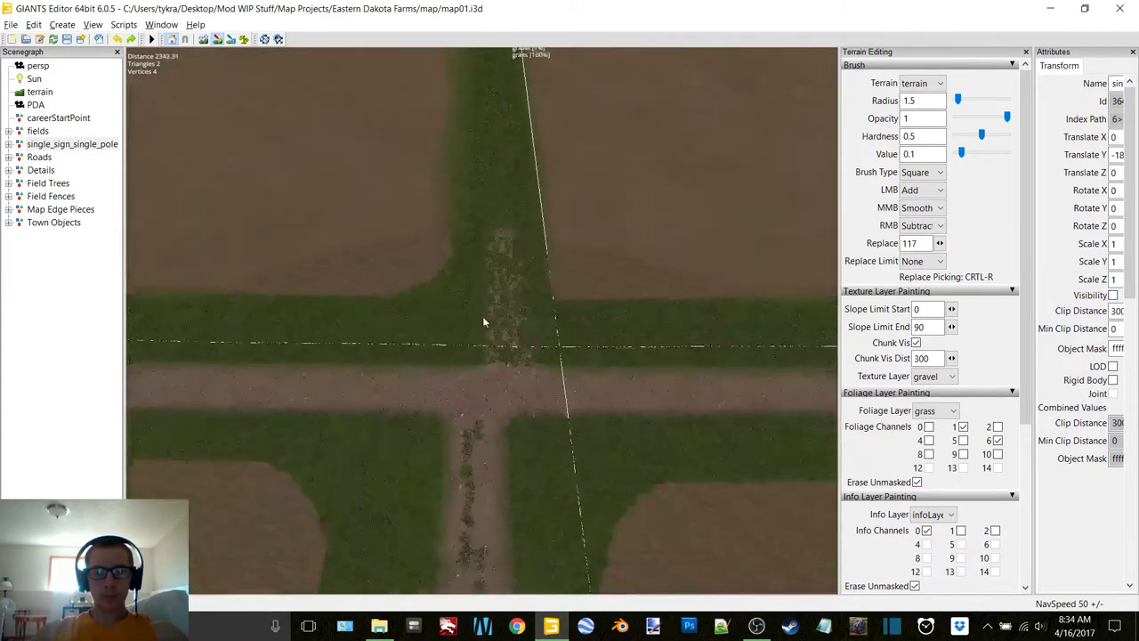
# Step: Extend the gravel texture track farther along the middle of the long grass strip between the fields
pyautogui.keyDown('alt'); pyautogui.moveTo(525, 279); pyautogui.dragTo(490, 364, button='middle'); pyautogui.keyUp('alt')
pyautogui.keyDown('alt'); pyautogui.moveTo(490, 365); pyautogui.dragTo(410, 357); pyautogui.keyUp('alt')
pyautogui.scroll(-3, 453, 405)
pyautogui.keyDown('alt'); pyautogui.moveTo(454, 406); pyautogui.dragTo(514, 308, button='middle'); pyautogui.keyUp('alt')
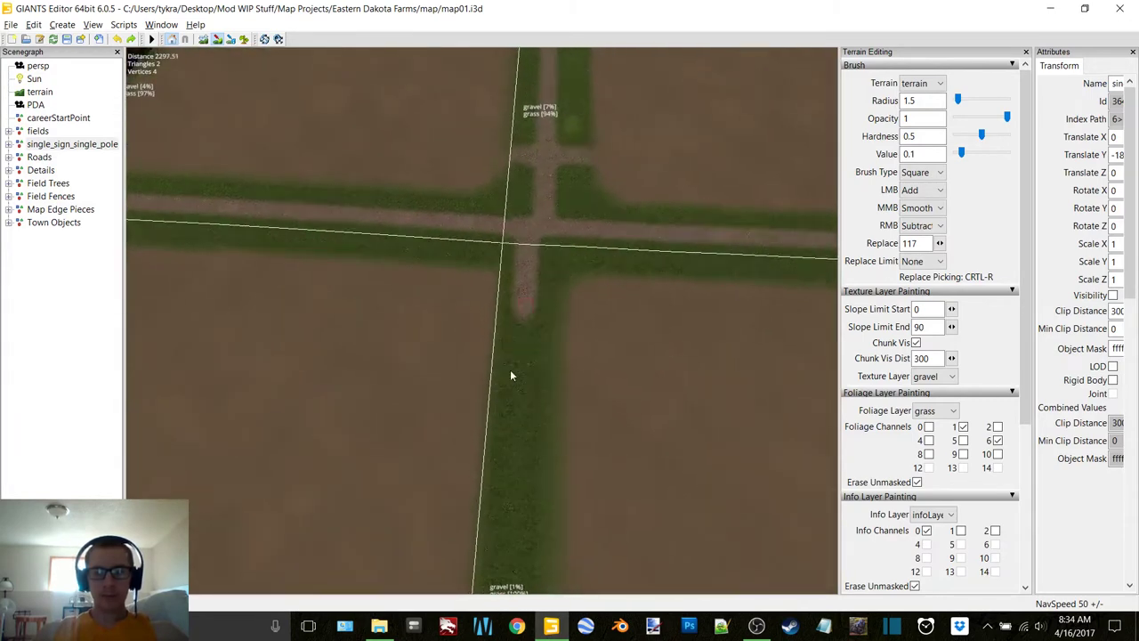
pyautogui.keyDown('alt'); pyautogui.moveTo(510, 375); pyautogui.dragTo(523, 364); pyautogui.keyUp('alt')
pyautogui.scroll(2, 522, 363)
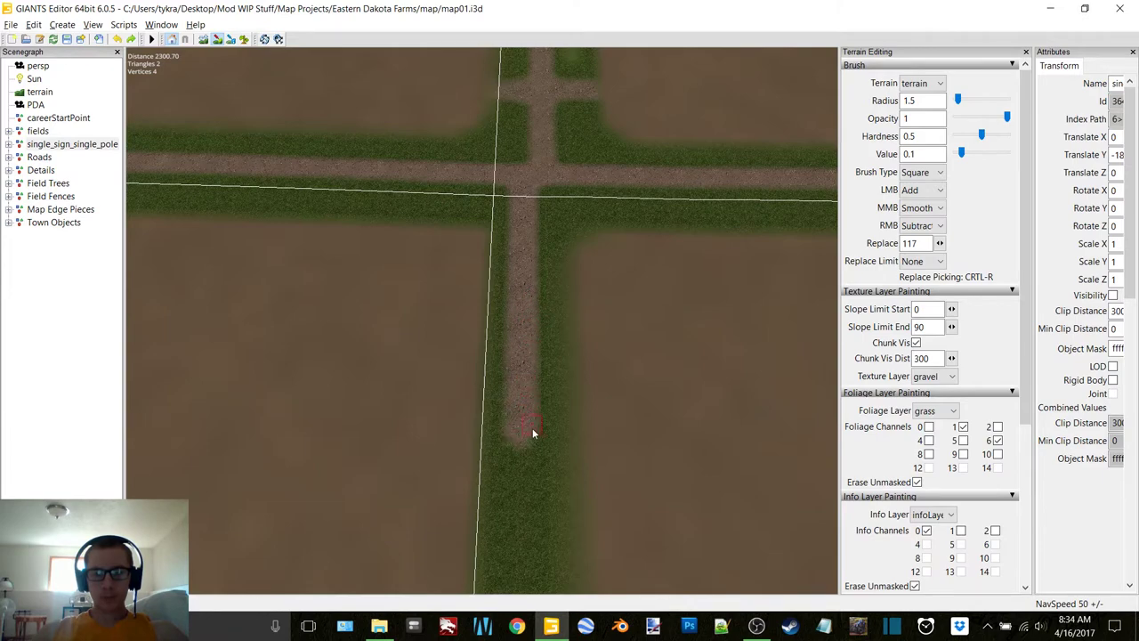
pyautogui.moveTo(565, 383); pyautogui.dragTo(385, 240, button='right')
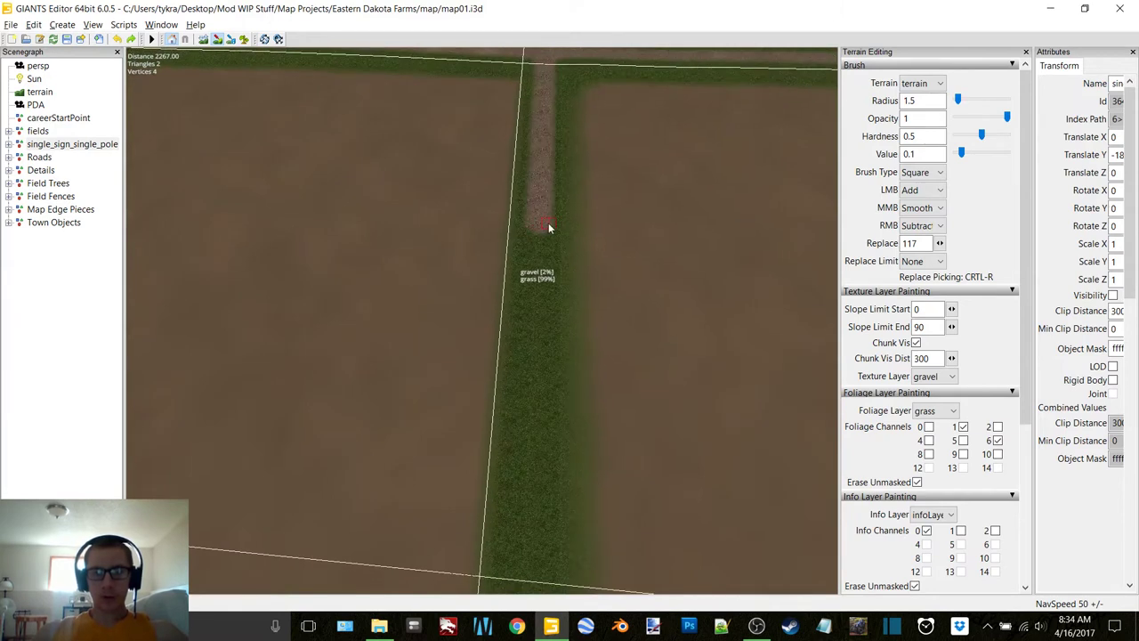
pyautogui.moveTo(548, 222); pyautogui.dragTo(548, 269)
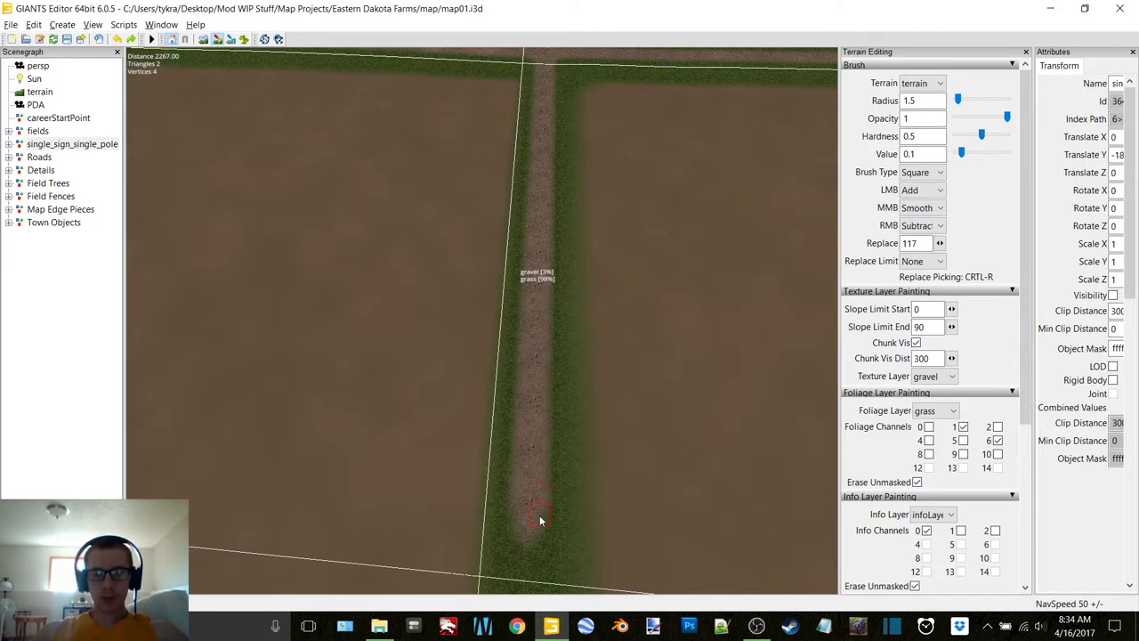
pyautogui.moveTo(539, 516); pyautogui.dragTo(539, 520)
# Step: Switch to foliage painting with brush radius 3.75 and clear the grass from the new track's first stretch beside the road
pyautogui.keyDown('alt'); pyautogui.moveTo(591, 313); pyautogui.dragTo(452, 532, button='middle'); pyautogui.keyUp('alt')
pyautogui.scroll(5, 539, 351)
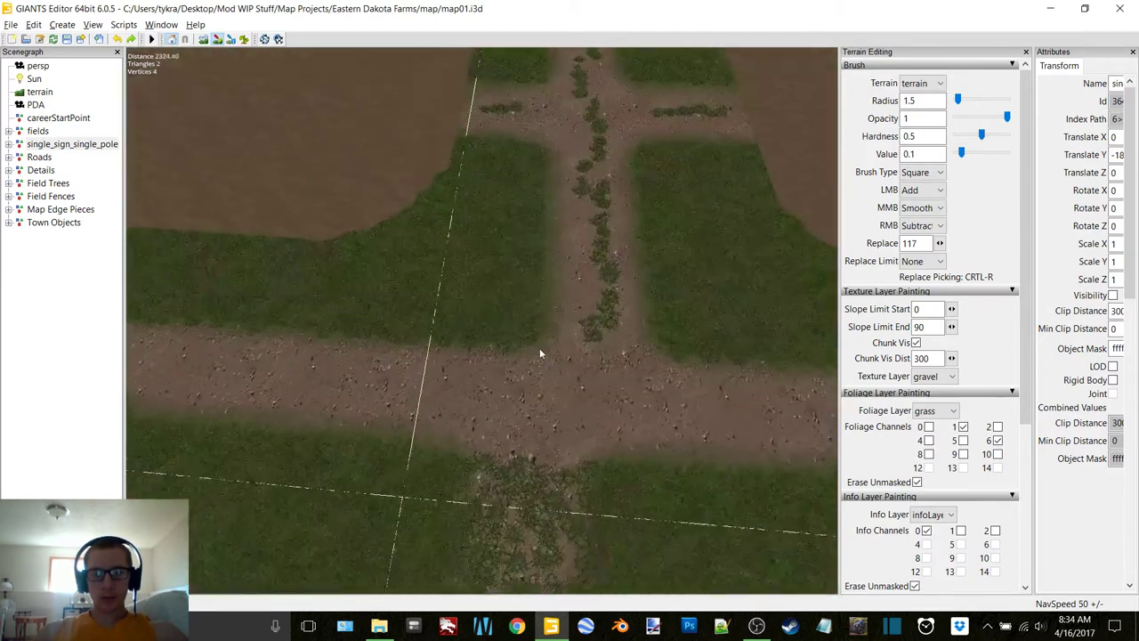
pyautogui.moveTo(537, 348)
pyautogui.keyDown('alt'); pyautogui.mouseDown(button='middle')
pyautogui.moveTo(522, 321)
pyautogui.moveTo(538, 324)
pyautogui.mouseUp(button='middle'); pyautogui.keyUp('alt')
pyautogui.scroll(2, 534, 330)
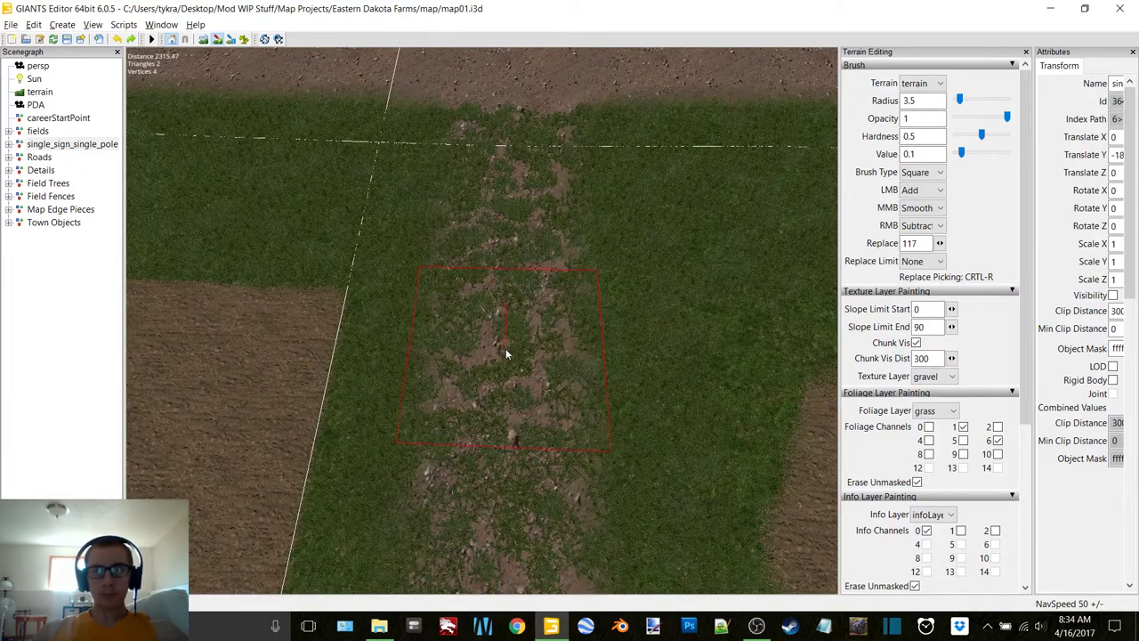
pyautogui.click(245, 40)
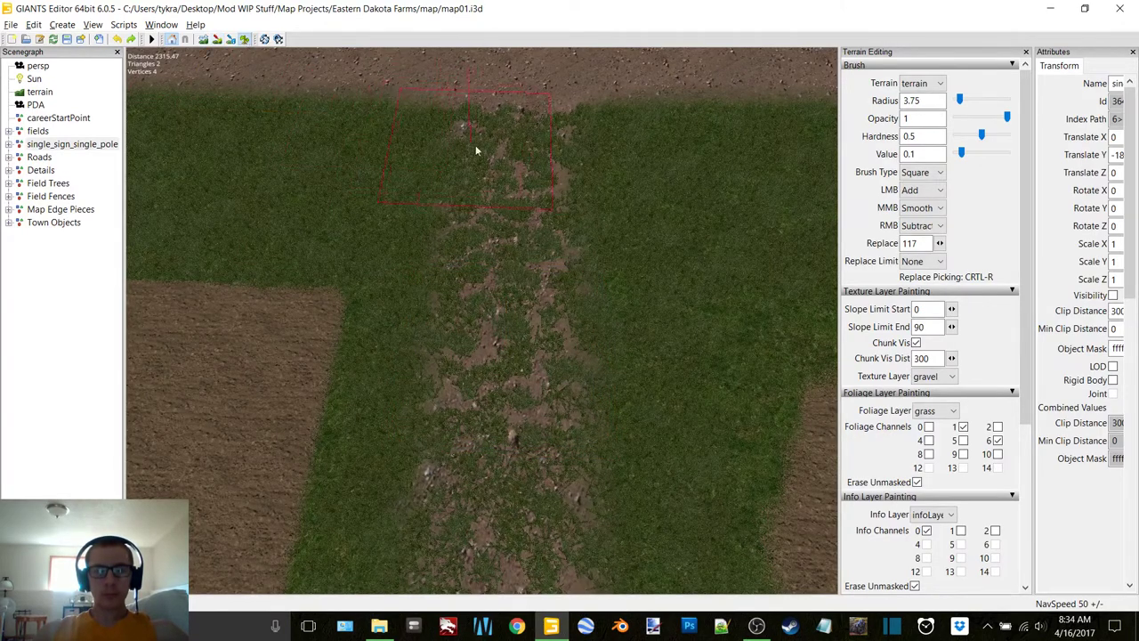
pyautogui.moveTo(517, 147); pyautogui.dragTo(517, 181)
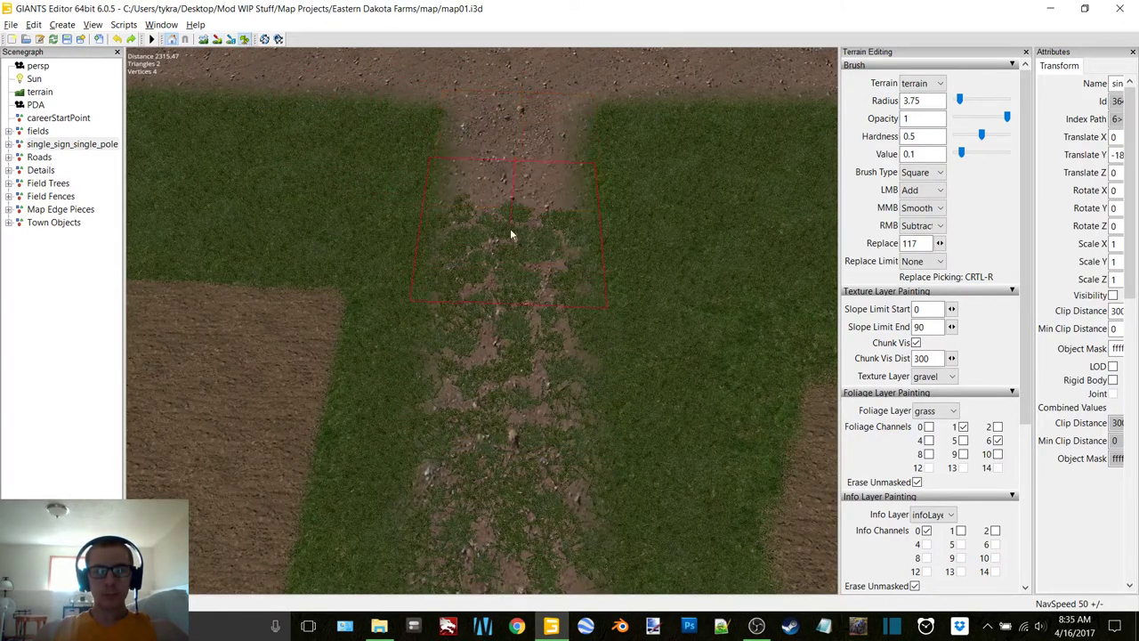
pyautogui.moveTo(510, 233)
pyautogui.mouseDown()
pyautogui.moveTo(500, 388)
pyautogui.moveTo(510, 472)
pyautogui.mouseUp()
# Step: Clear the grass from the track's next stretch, past the rounded field corner
pyautogui.scroll(-5, 523, 427)
pyautogui.keyDown('alt'); pyautogui.moveTo(548, 305); pyautogui.dragTo(549, 223, button='middle'); pyautogui.keyUp('alt')
pyautogui.scroll(-2, 549, 223)
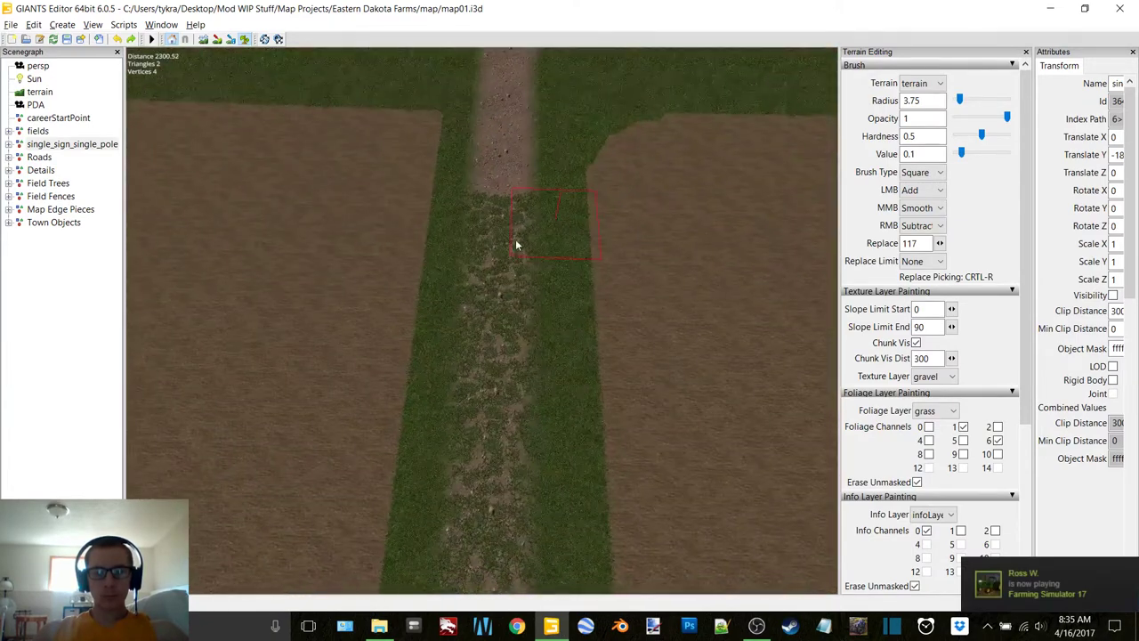
pyautogui.keyDown('alt'); pyautogui.scroll(1, 516, 241); pyautogui.keyUp('alt')
pyautogui.scroll(-1, 511, 203)
pyautogui.moveTo(504, 180); pyautogui.dragTo(495, 532)
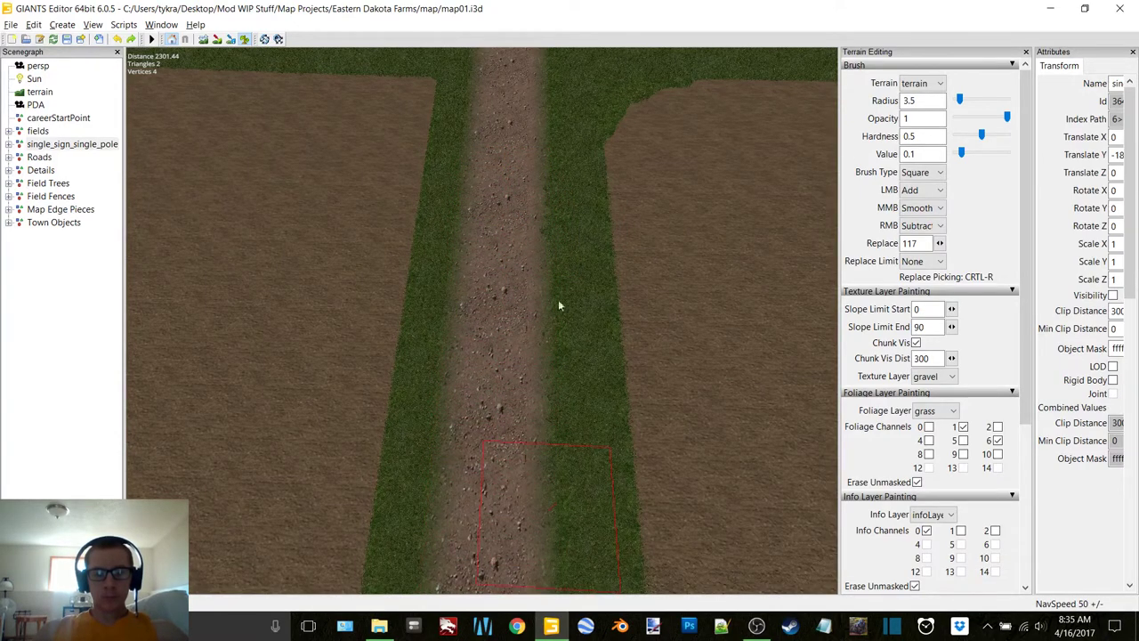
# Step: Clear the remaining grass from the new gravel track up to its far end with brush radius 3.5
pyautogui.moveTo(558, 305)
pyautogui.keyDown('alt'); pyautogui.mouseDown()
pyautogui.moveTo(380, 304)
pyautogui.moveTo(96, 272)
pyautogui.mouseUp(); pyautogui.keyUp('alt')
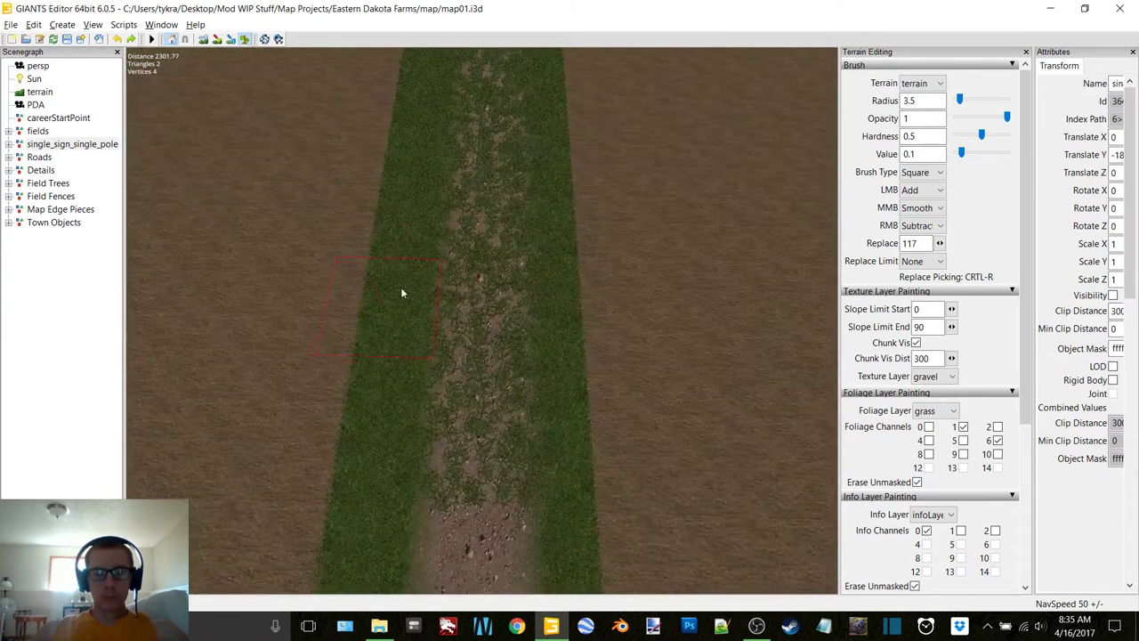
pyautogui.moveTo(485, 210)
pyautogui.mouseDown()
pyautogui.moveTo(488, 198)
pyautogui.moveTo(468, 442)
pyautogui.mouseUp()
pyautogui.keyDown('alt'); pyautogui.moveTo(478, 193); pyautogui.dragTo(479, 235, button='middle'); pyautogui.keyUp('alt')
pyautogui.scroll(2, 483, 231)
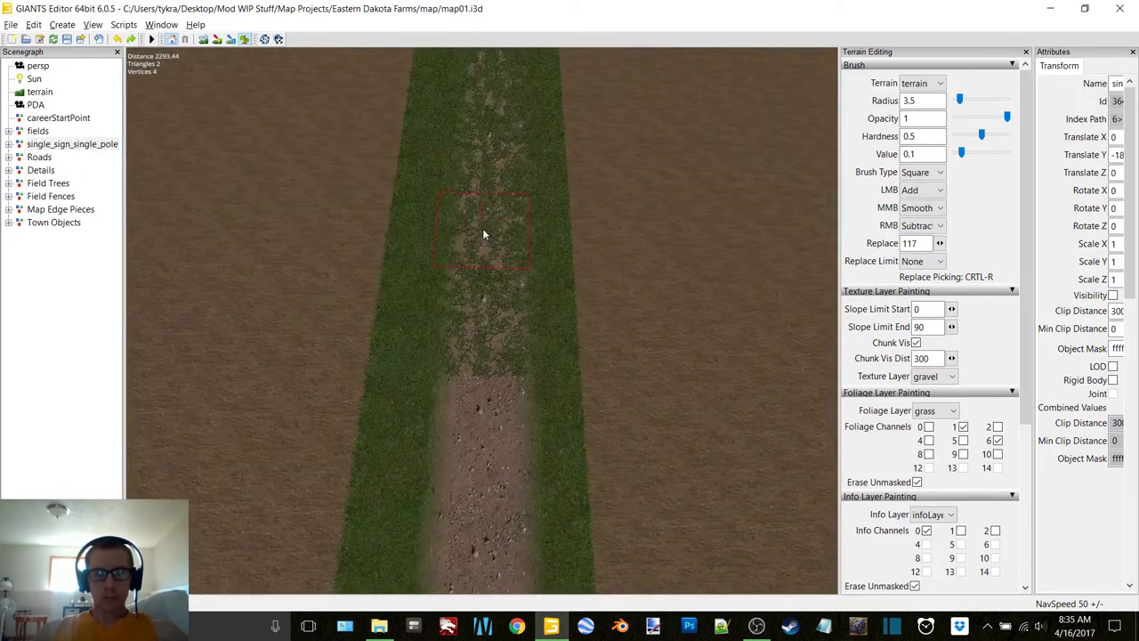
pyautogui.moveTo(482, 156)
pyautogui.mouseDown()
pyautogui.moveTo(489, 141)
pyautogui.moveTo(477, 319)
pyautogui.moveTo(487, 335)
pyautogui.mouseUp()
pyautogui.keyDown('alt'); pyautogui.moveTo(463, 185); pyautogui.dragTo(467, 229, button='middle'); pyautogui.keyUp('alt')
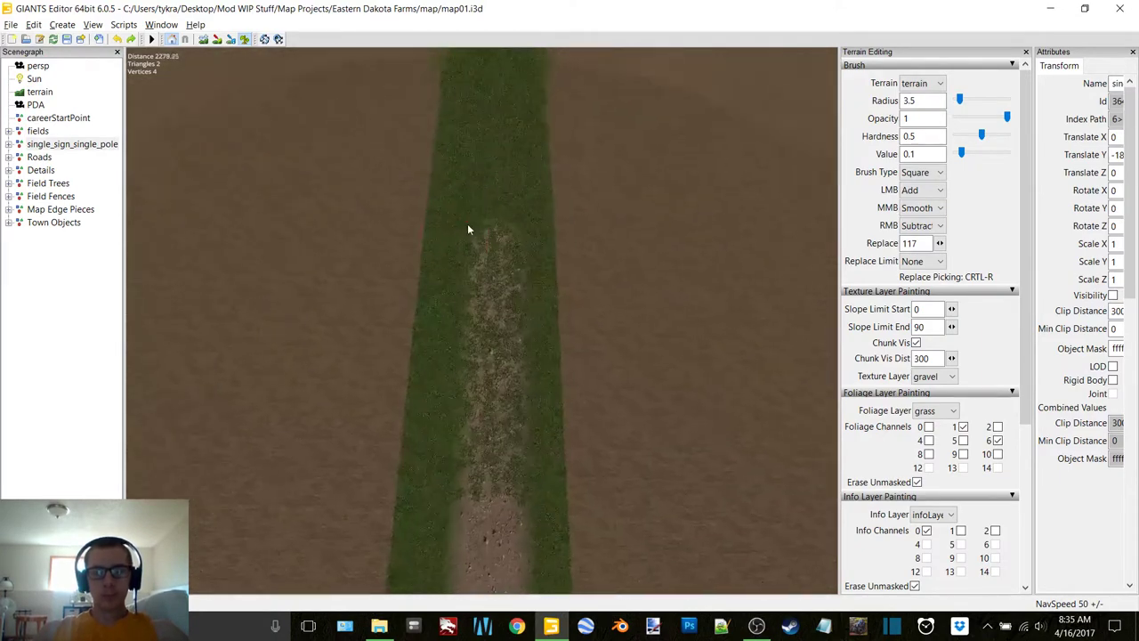
pyautogui.scroll(2, 468, 228)
pyautogui.moveTo(496, 240); pyautogui.dragTo(496, 491)
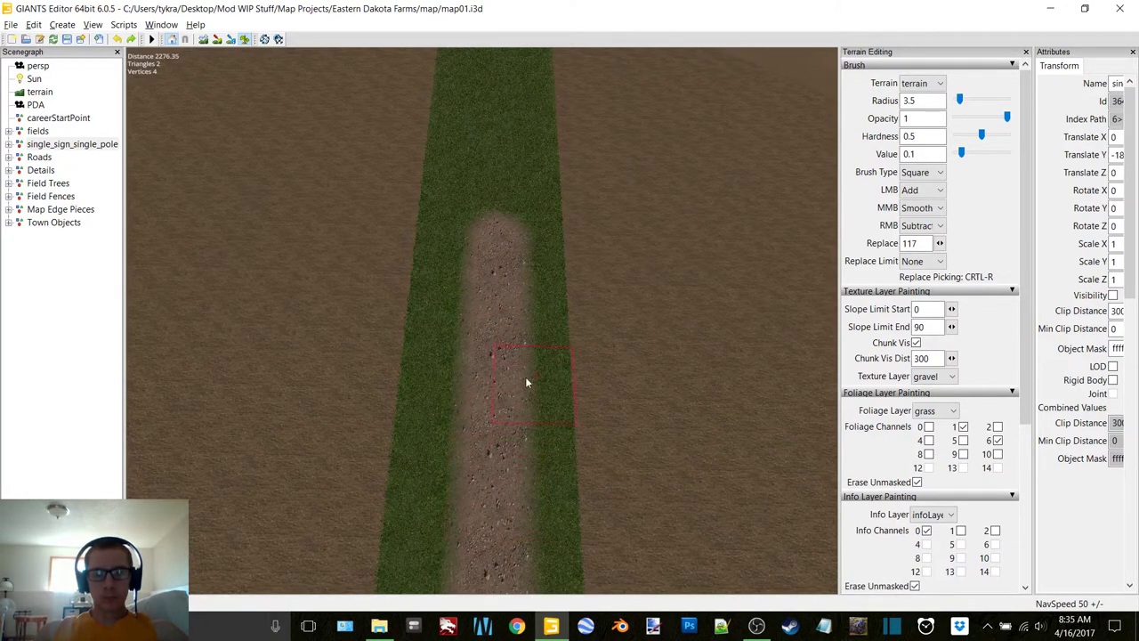
# Step: Reduce the brush radius to 0.5 and paint an irregular line of grass patches along the middle of the track from its far end
pyautogui.scroll(-3, 493, 329)
pyautogui.keyDown('ctrl'); pyautogui.scroll(-1, 494, 328); pyautogui.keyUp('ctrl')
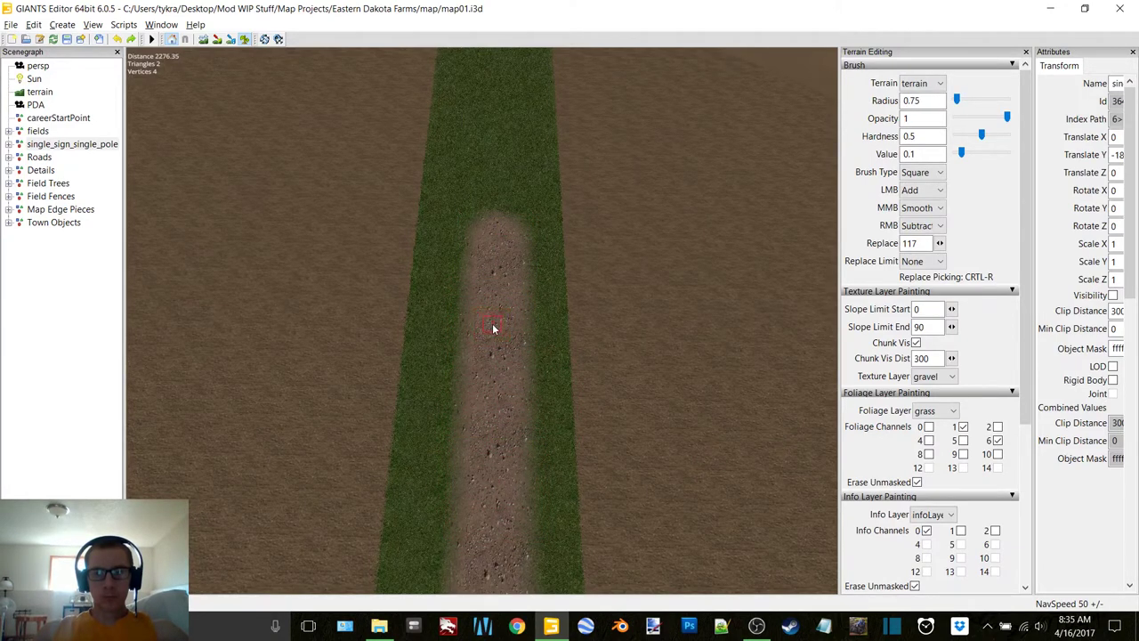
pyautogui.scroll(2, 487, 329)
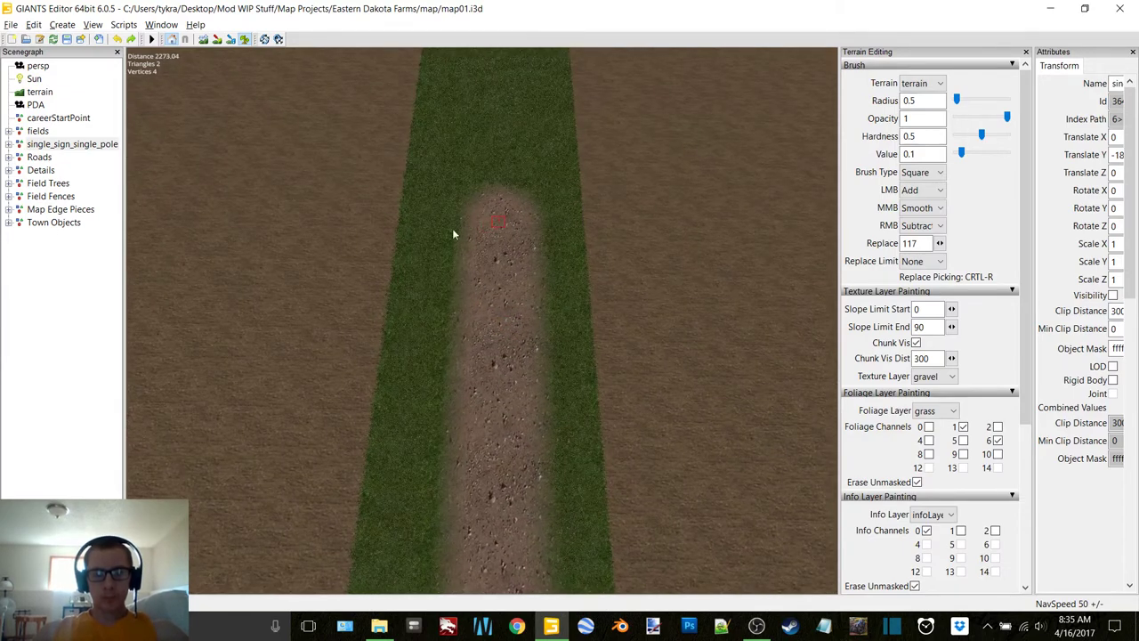
pyautogui.keyDown('alt'); pyautogui.moveTo(453, 234); pyautogui.dragTo(651, 285); pyautogui.keyUp('alt')
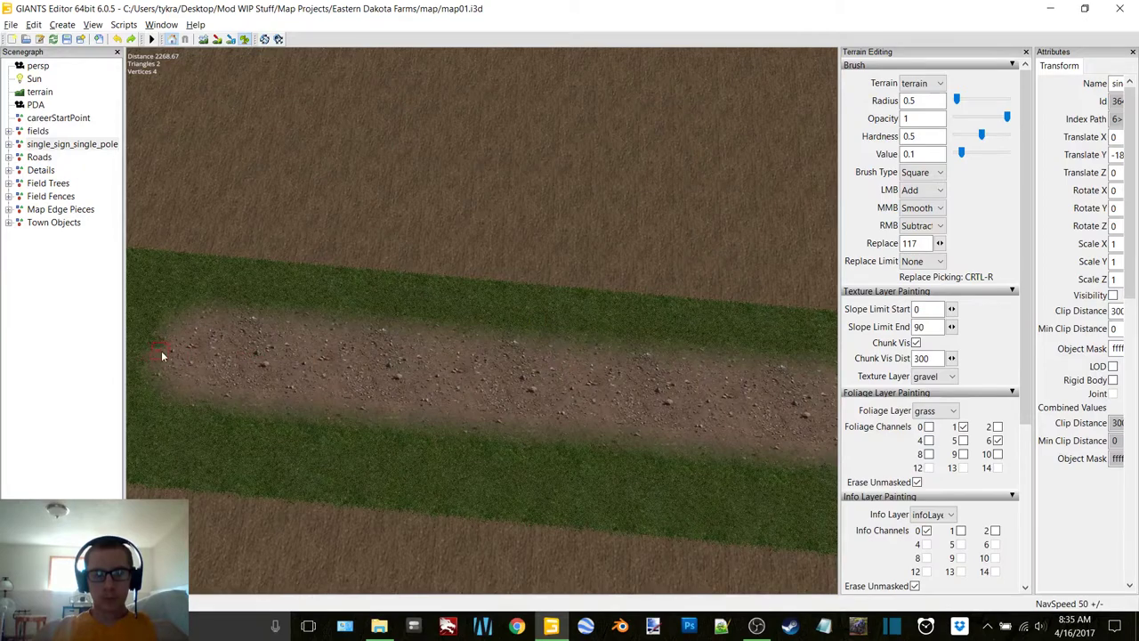
pyautogui.moveTo(439, 377); pyautogui.dragTo(734, 412)
pyautogui.moveTo(685, 332)
pyautogui.keyDown('alt'); pyautogui.mouseDown(button='middle')
pyautogui.moveTo(557, 326)
pyautogui.moveTo(604, 333)
pyautogui.mouseUp(button='middle'); pyautogui.keyUp('alt')
pyautogui.keyDown('alt'); pyautogui.moveTo(604, 337); pyautogui.dragTo(579, 348); pyautogui.keyUp('alt')
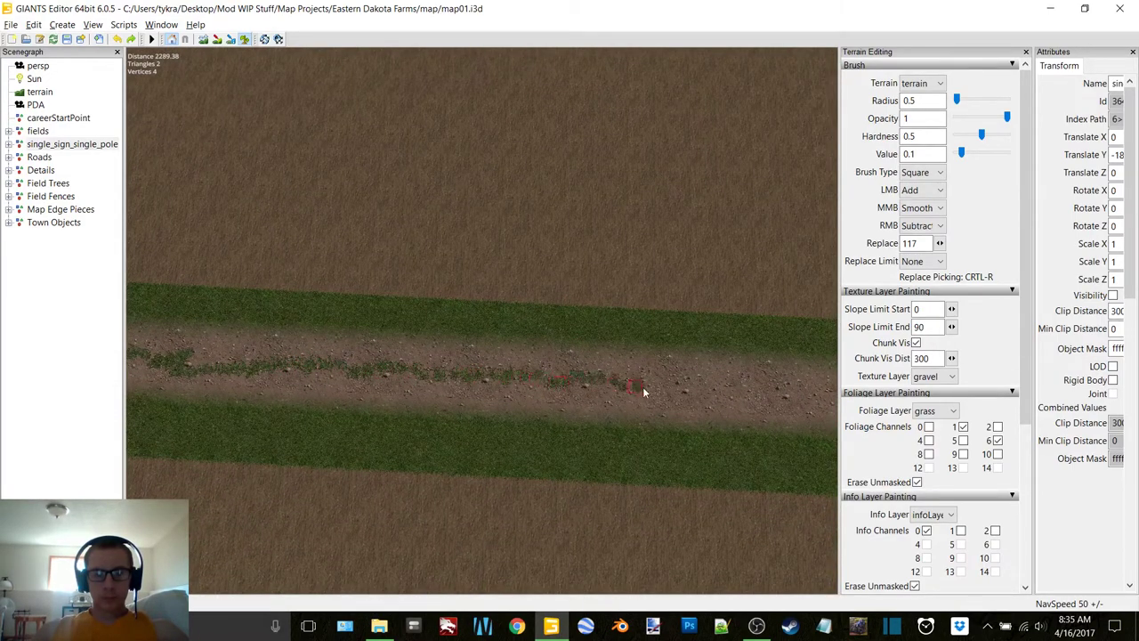
# Step: Continue the line of grass patches along the middle of the track up to the gravel road crossing
pyautogui.keyDown('alt'); pyautogui.moveTo(682, 381); pyautogui.dragTo(593, 368, button='middle'); pyautogui.keyUp('alt')
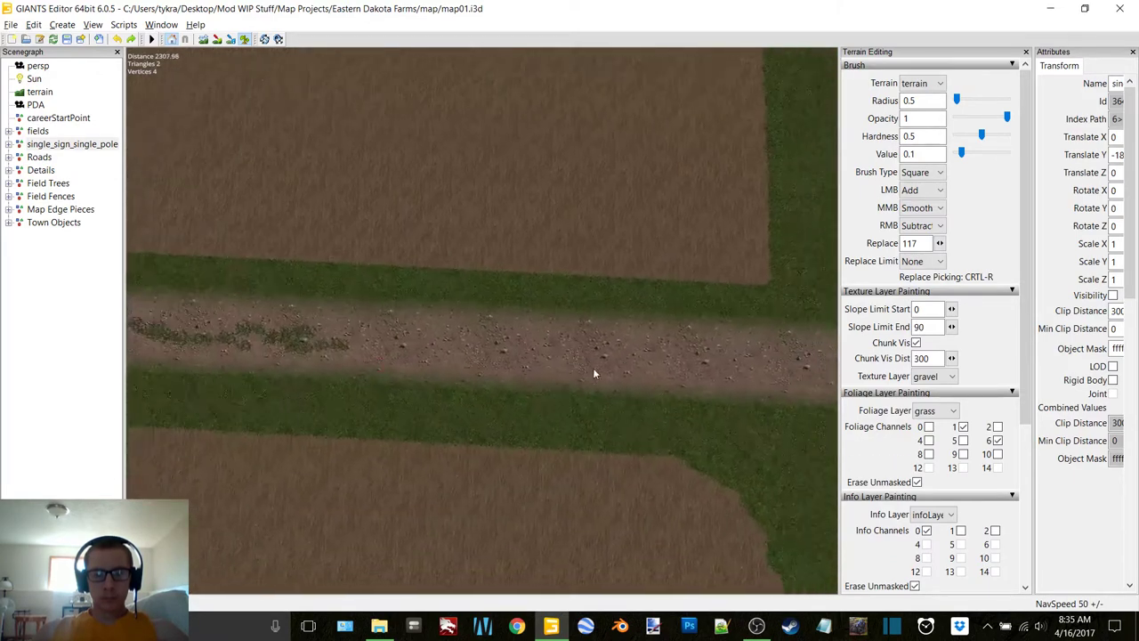
pyautogui.moveTo(337, 339); pyautogui.dragTo(401, 345)
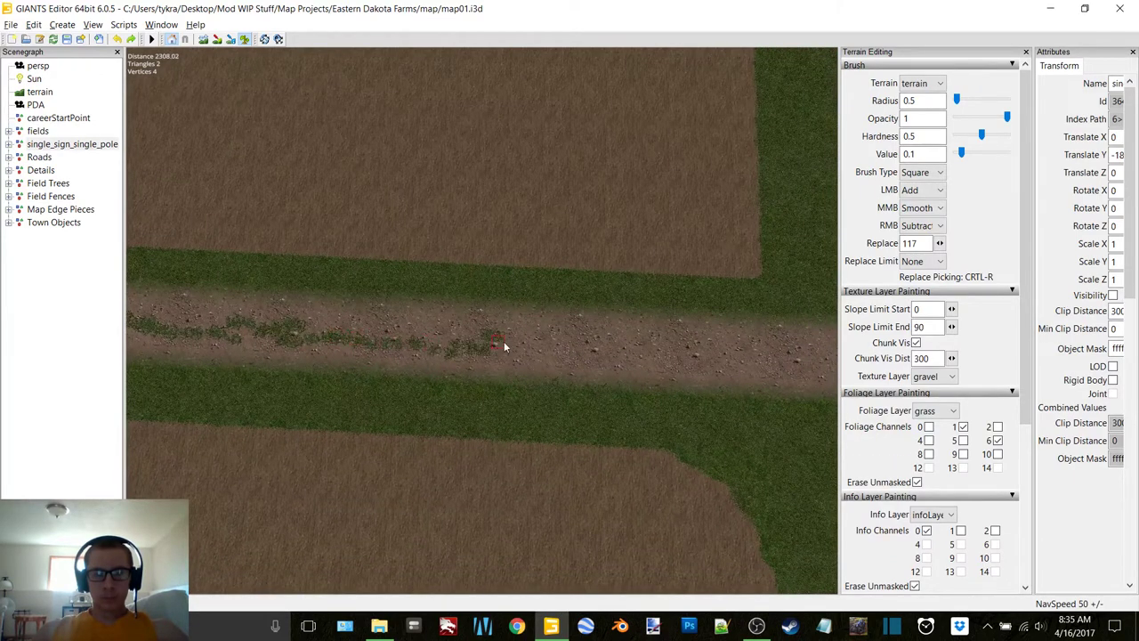
pyautogui.keyDown('alt'); pyautogui.moveTo(701, 363); pyautogui.dragTo(487, 338, button='middle'); pyautogui.keyUp('alt')
pyautogui.moveTo(316, 349); pyautogui.dragTo(415, 353)
# Step: Paint gravel texture approaches from the new track to both adjoining fields with brush radius 3, and switch to foliage painting
pyautogui.press('a')
pyautogui.keyDown('alt'); pyautogui.moveTo(377, 324); pyautogui.dragTo(408, 325, button='middle'); pyautogui.keyUp('alt')
pyautogui.scroll(3, 414, 299)
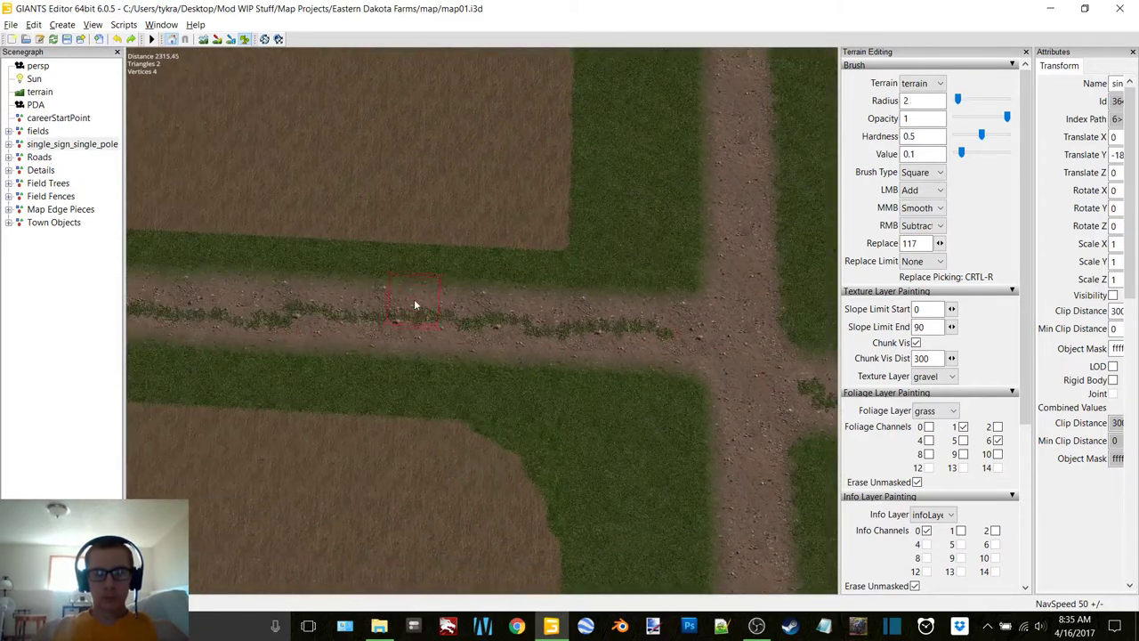
pyautogui.keyDown('ctrl'); pyautogui.scroll(-1, 414, 304); pyautogui.keyUp('ctrl')
pyautogui.press('a')
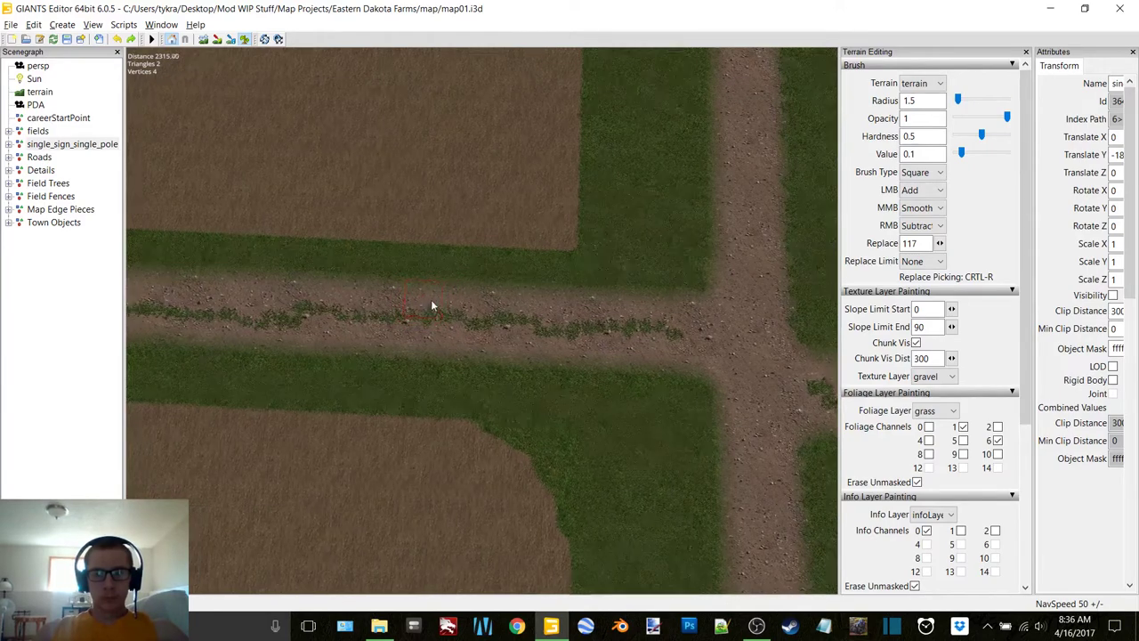
pyautogui.click(217, 40)
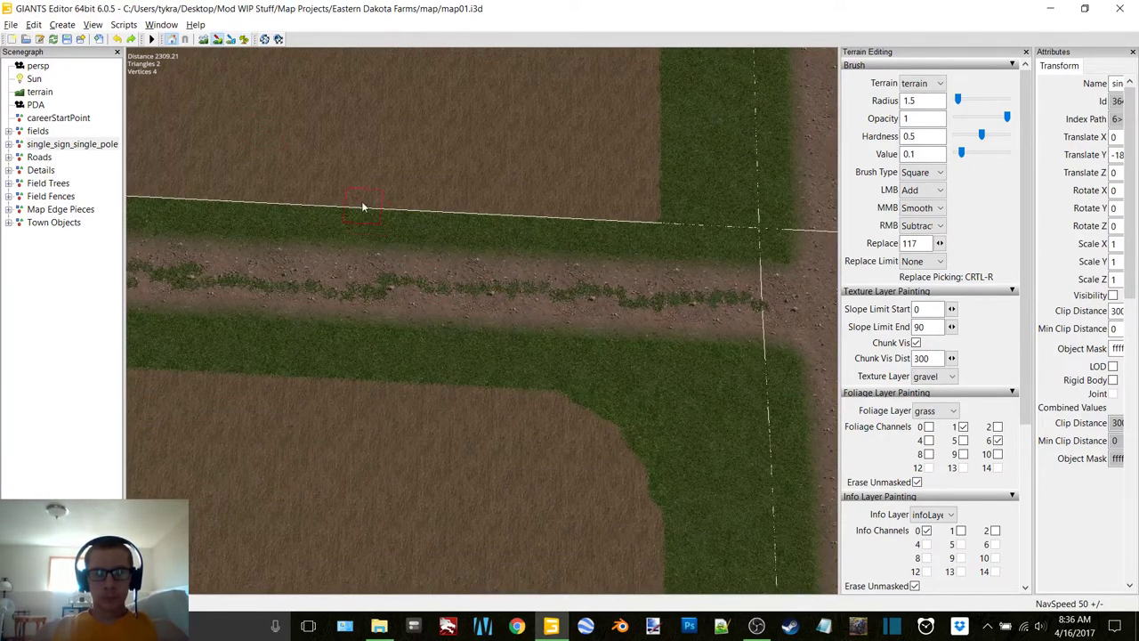
pyautogui.keyDown('ctrl'); pyautogui.scroll(-1, 323, 195); pyautogui.keyUp('ctrl')
pyautogui.press('a')
pyautogui.moveTo(482, 200); pyautogui.dragTo(489, 229)
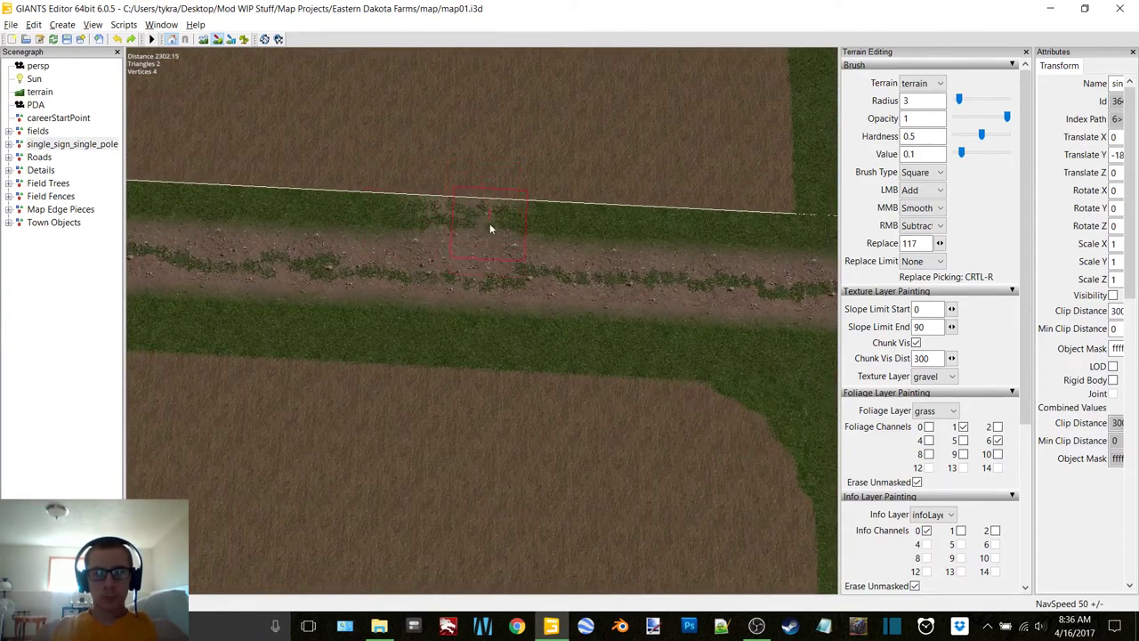
pyautogui.moveTo(495, 268); pyautogui.dragTo(488, 387)
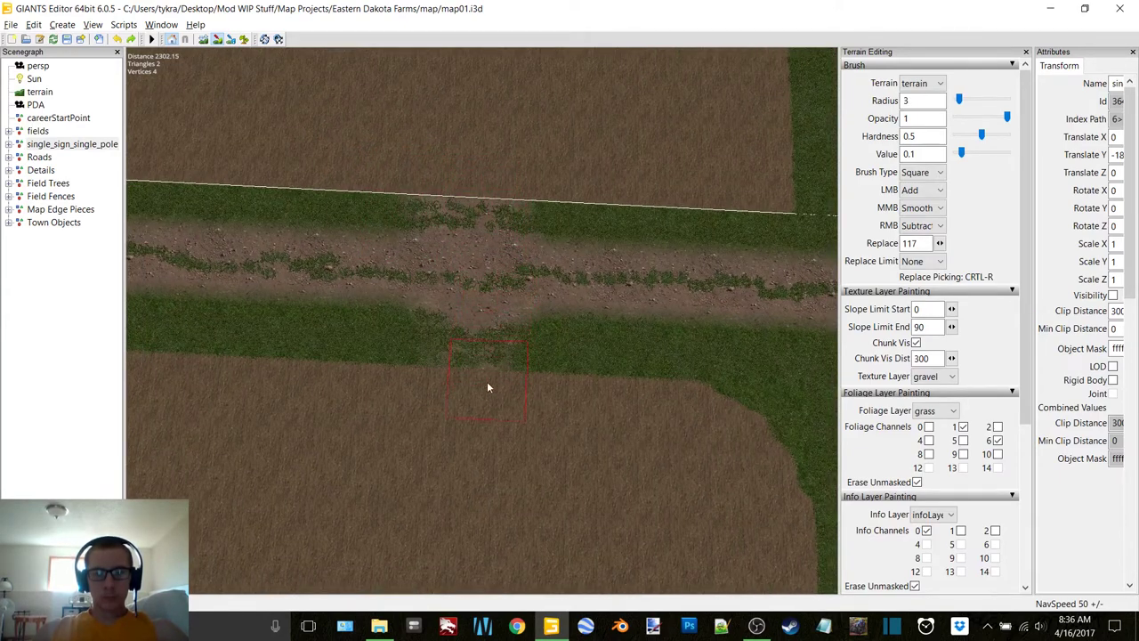
pyautogui.click(244, 40)
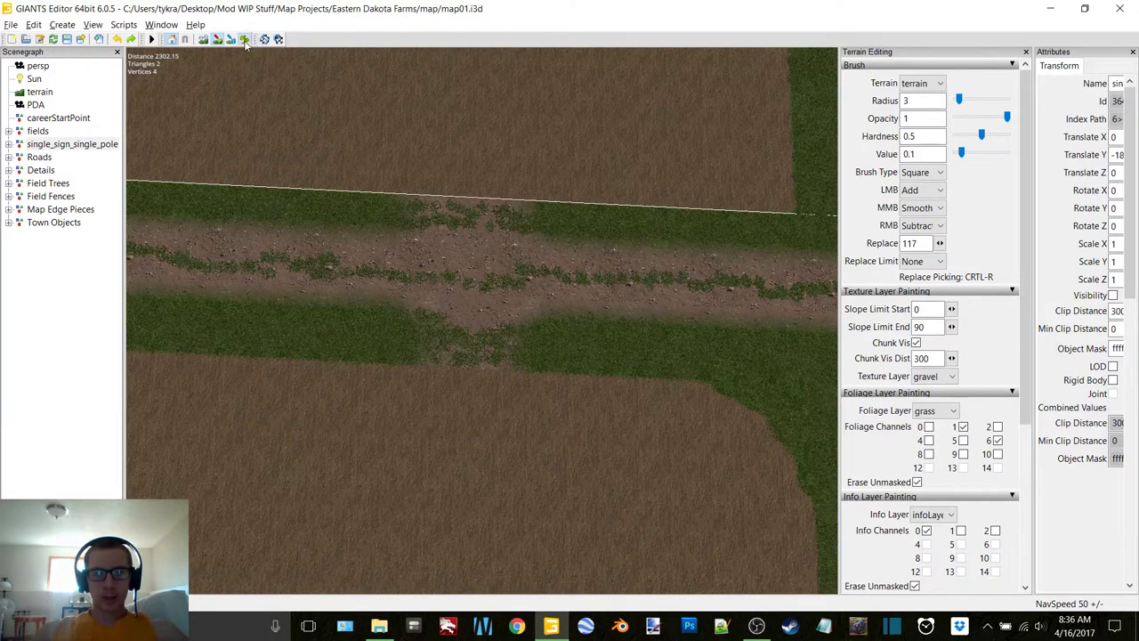
# Step: Clear the grass from both field approaches beside the track with brush radius 5 and 4.5, and reduce the radius to 1.5
pyautogui.scroll(3, 468, 196)
pyautogui.click(471, 188)
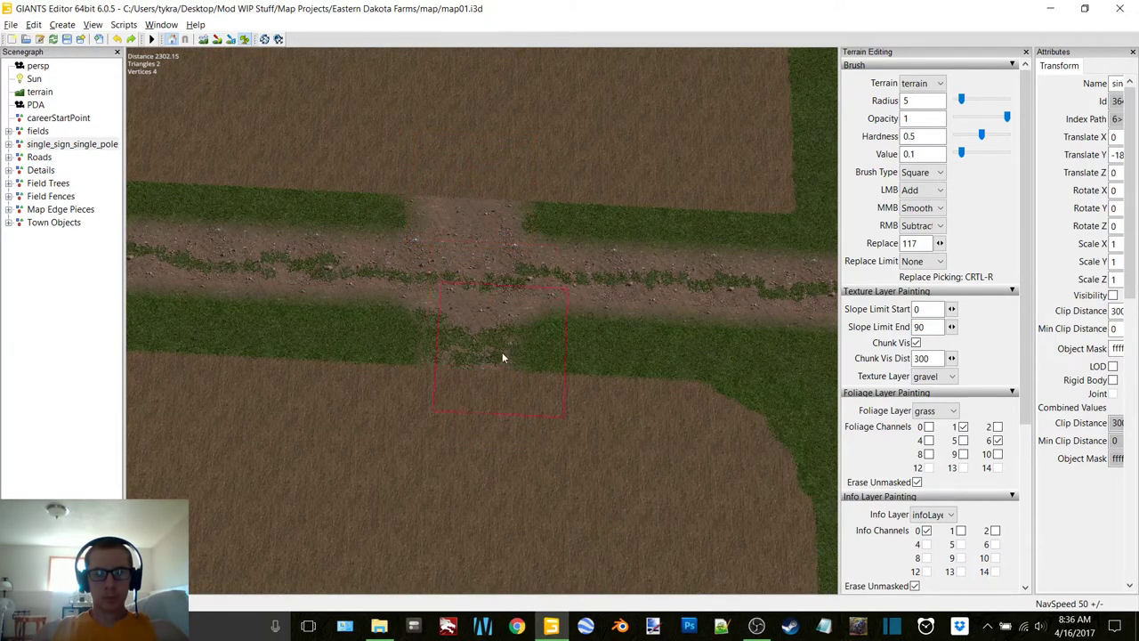
pyautogui.keyDown('ctrl'); pyautogui.scroll(-2, 472, 361); pyautogui.keyUp('ctrl')
pyautogui.click(469, 363)
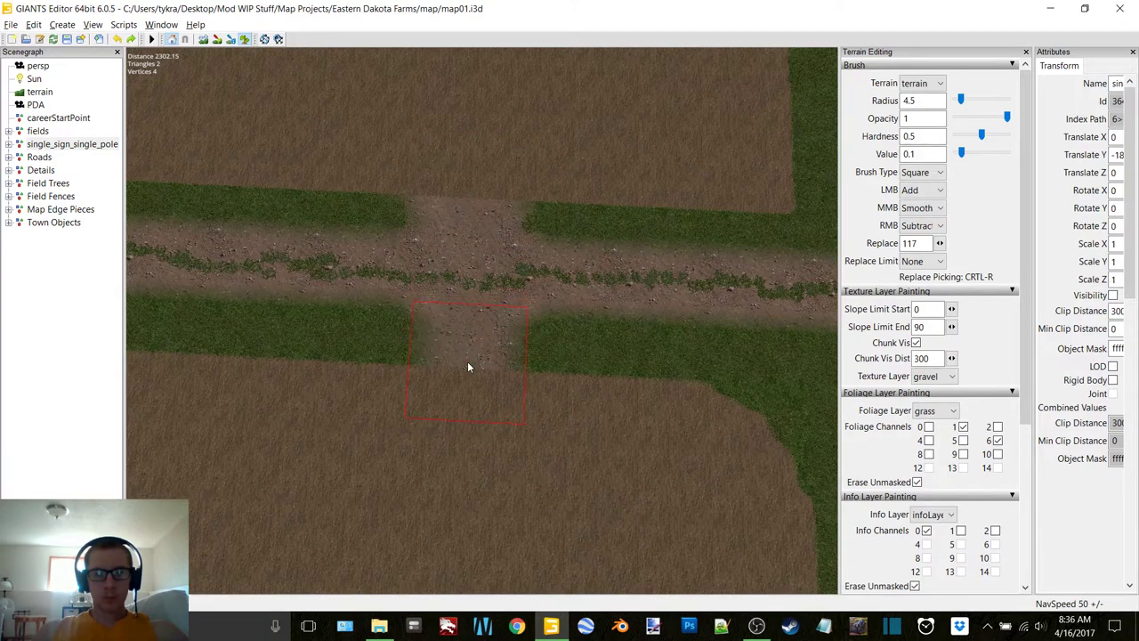
pyautogui.keyDown('ctrl'); pyautogui.scroll(-6, 448, 256); pyautogui.keyUp('ctrl')
pyautogui.keyDown('ctrl'); pyautogui.scroll(-1, 468, 220); pyautogui.keyUp('ctrl')
pyautogui.keyDown('ctrl'); pyautogui.scroll(2, 385, 204); pyautogui.keyUp('ctrl')
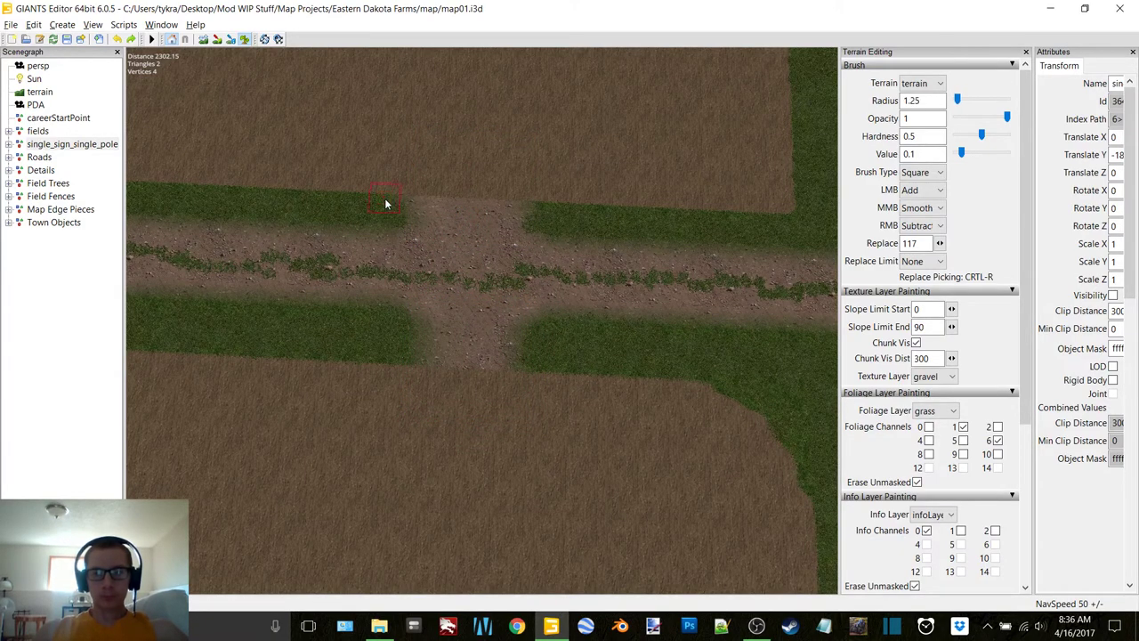
# Step: Leave foliage painting, save the map changes and close the editor
pyautogui.moveTo(386, 217)
pyautogui.keyDown('alt'); pyautogui.mouseDown()
pyautogui.moveTo(529, 160)
pyautogui.moveTo(518, 113)
pyautogui.moveTo(742, 111)
pyautogui.moveTo(532, 244)
pyautogui.mouseUp(); pyautogui.keyUp('alt')
pyautogui.moveTo(532, 245); pyautogui.dragTo(498, 149, button='right')
pyautogui.keyDown('alt'); pyautogui.moveTo(498, 147); pyautogui.dragTo(481, 177, button='middle'); pyautogui.keyUp('alt')
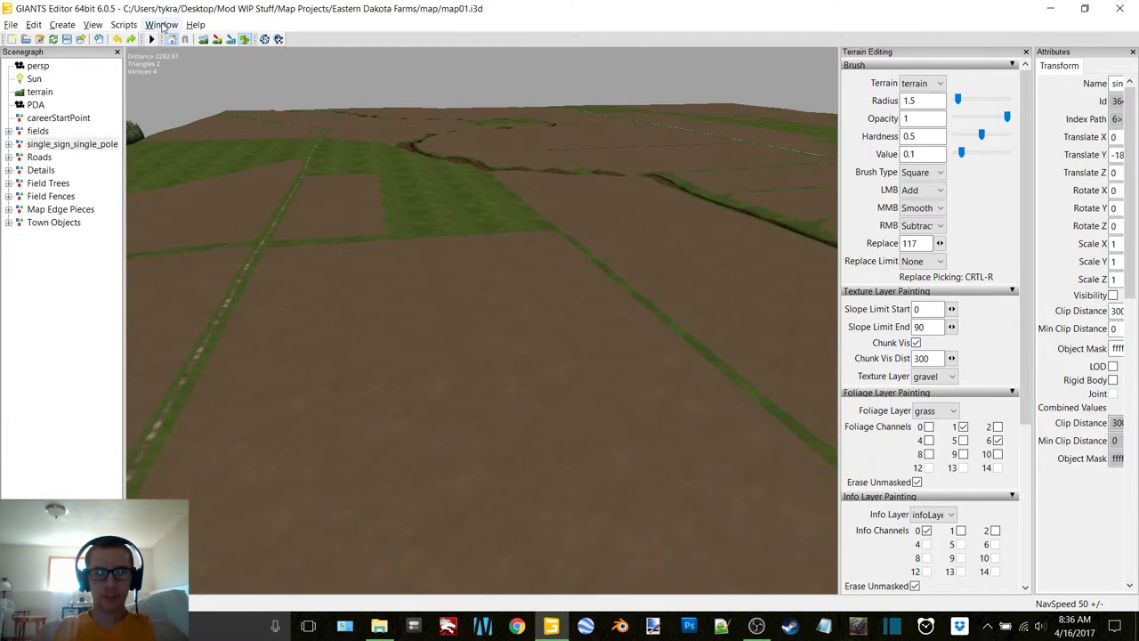
pyautogui.click(244, 39)
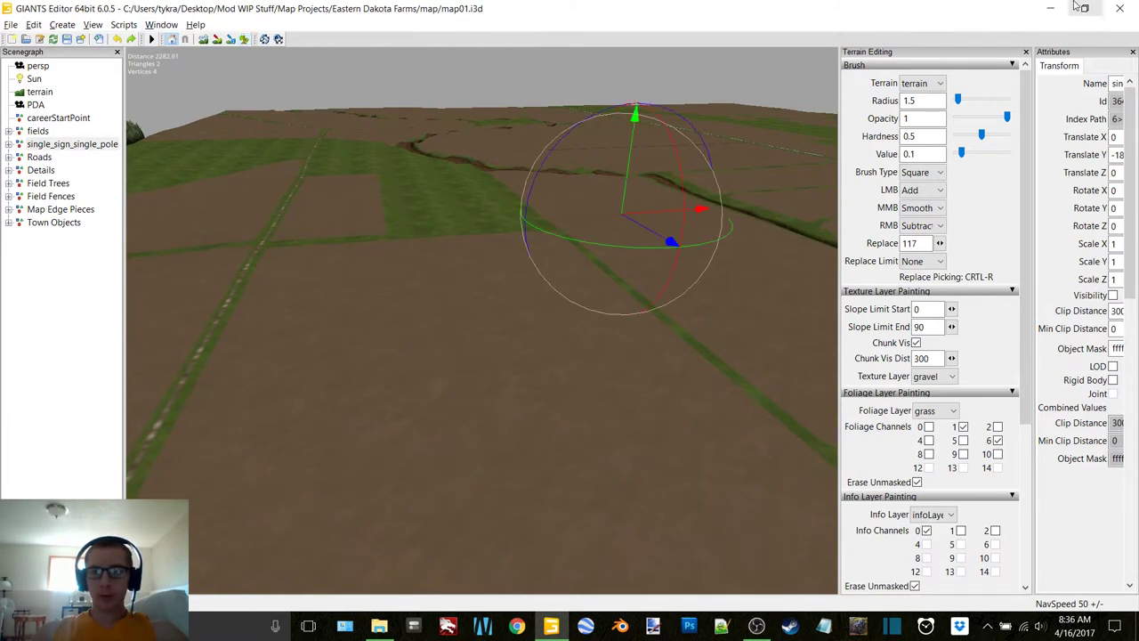
pyautogui.click(1119, 8)
pyautogui.click(627, 317)
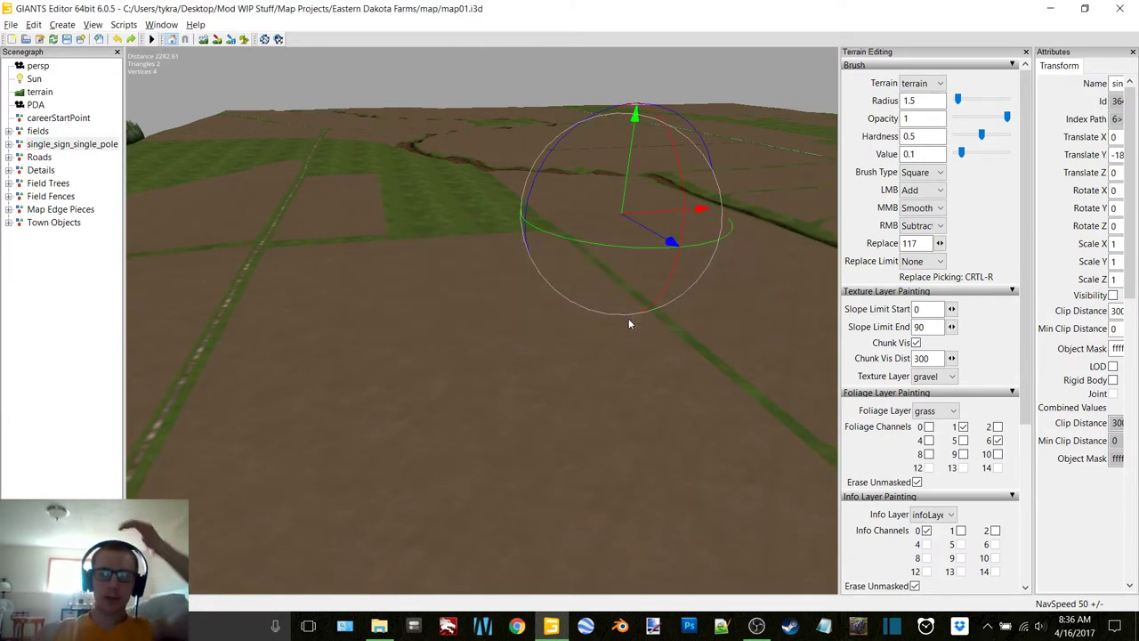
# Step: Switch to File Explorer, copy all contents of the Eastern Dakota Farms folder and open the EDF Backups folder
pyautogui.click(379, 625)
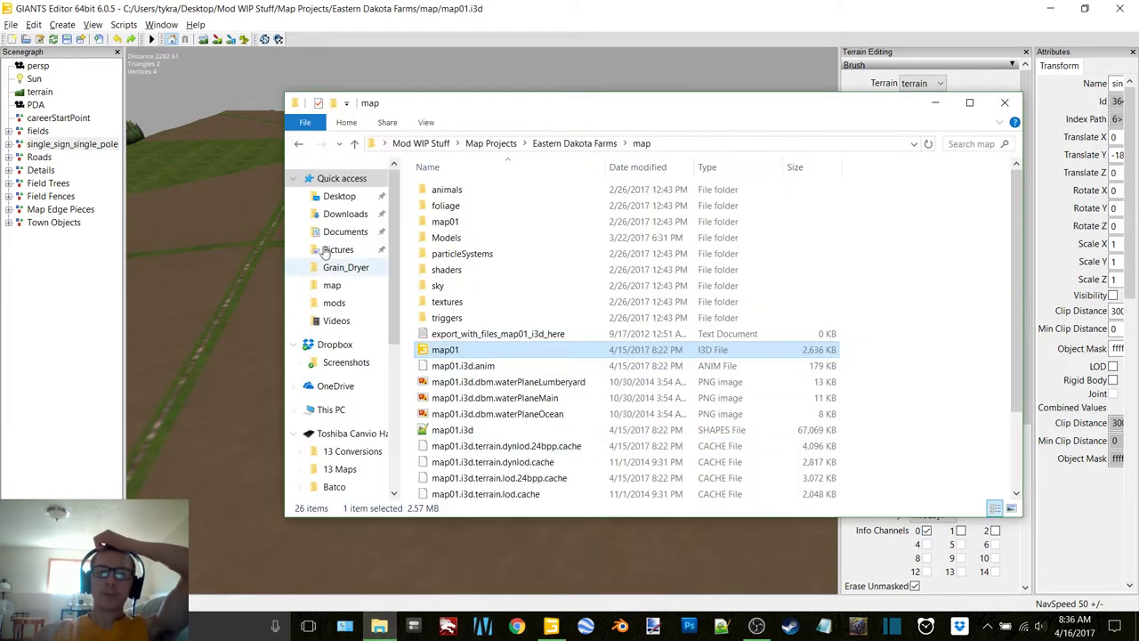
pyautogui.click(298, 145)
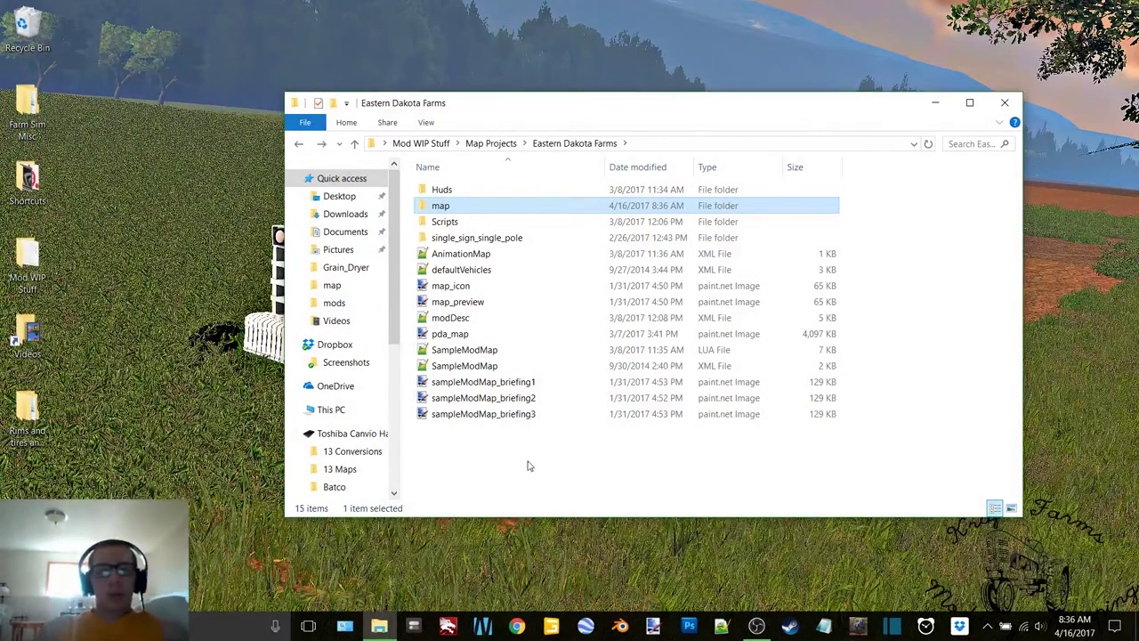
pyautogui.click(527, 466)
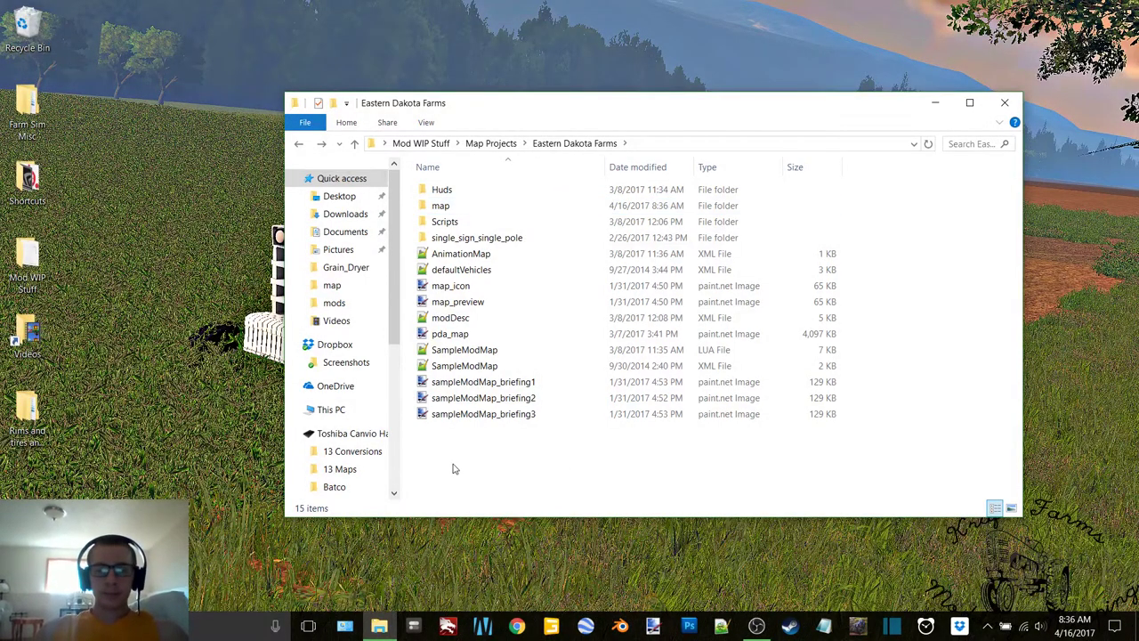
pyautogui.moveTo(452, 467); pyautogui.dragTo(694, 169)
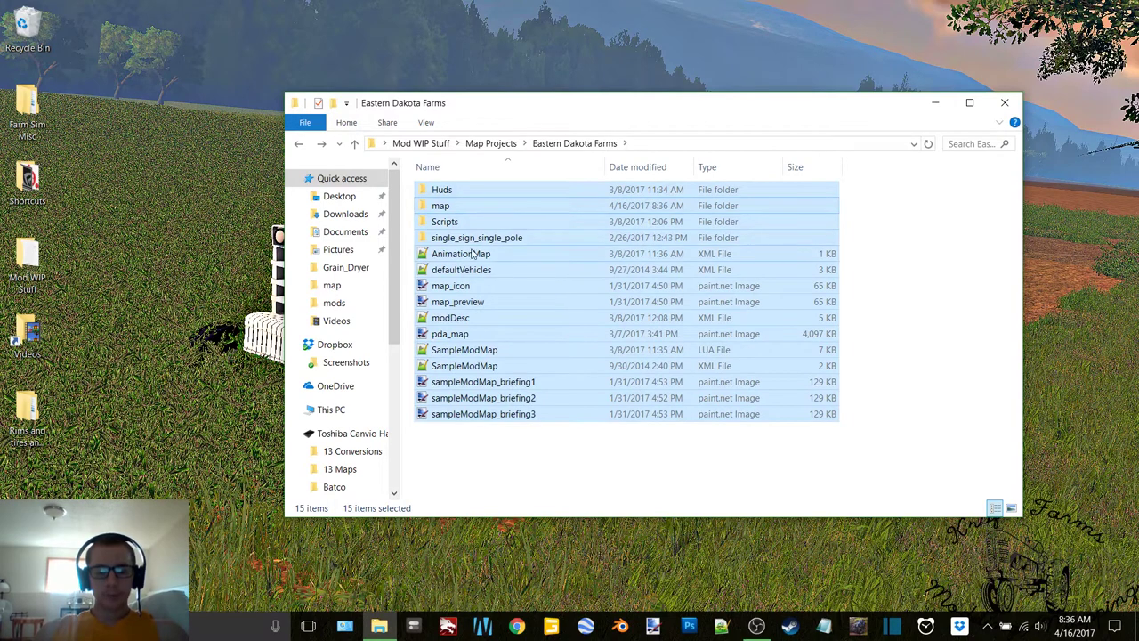
pyautogui.click(299, 144)
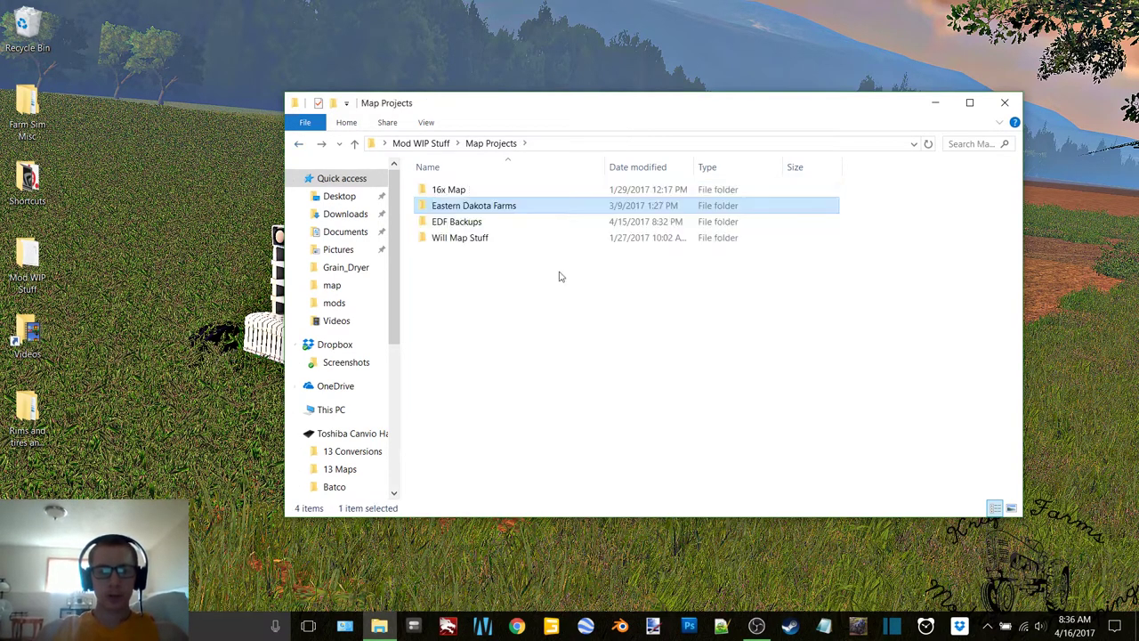
pyautogui.doubleClick(488, 227)
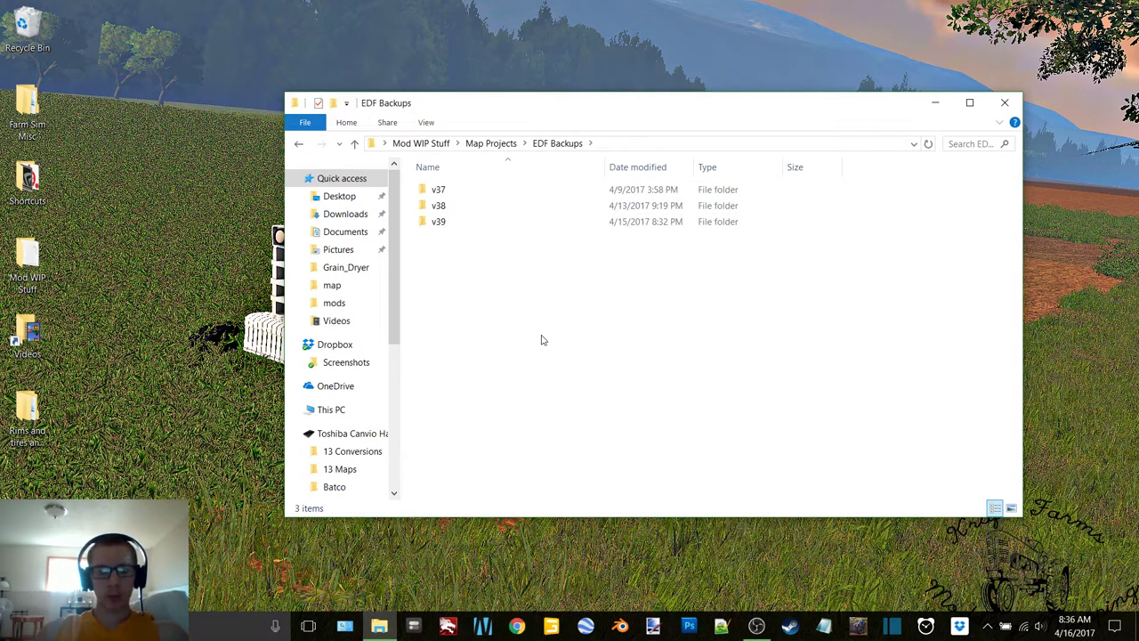
pyautogui.hotkey('ctrl', 'v')
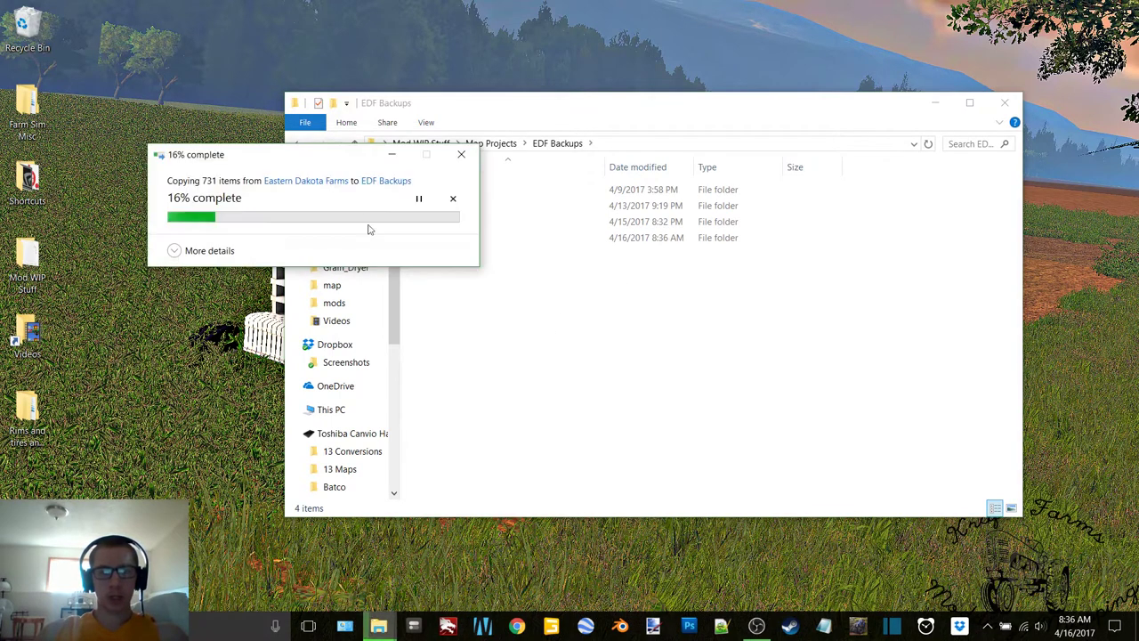
pyautogui.click(451, 197)
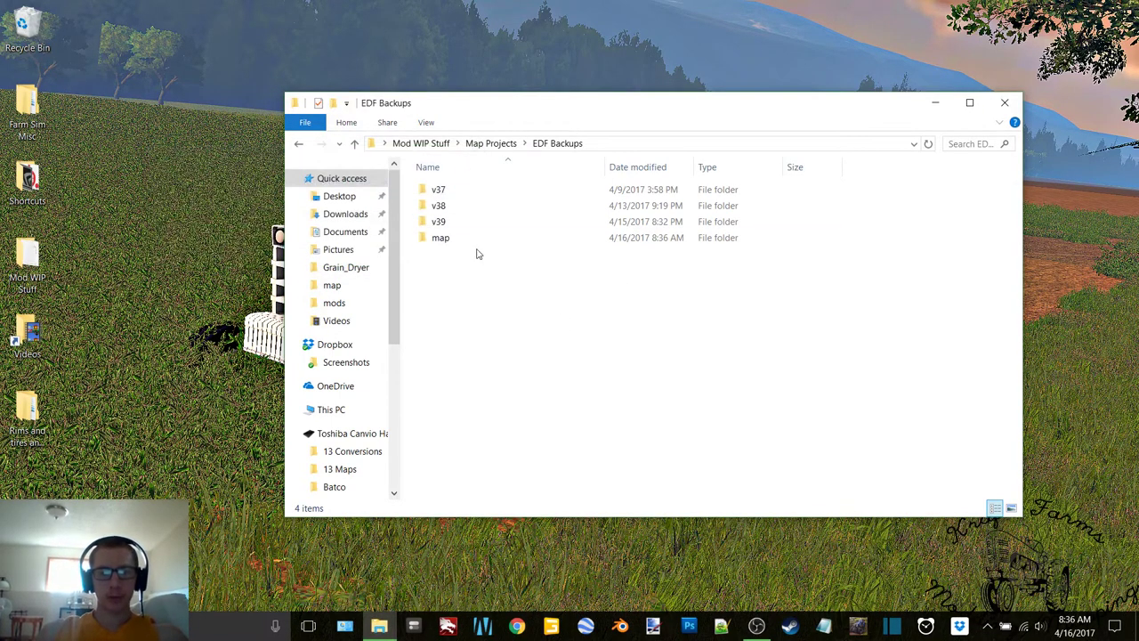
pyautogui.moveTo(472, 240); pyautogui.dragTo(49, 47)
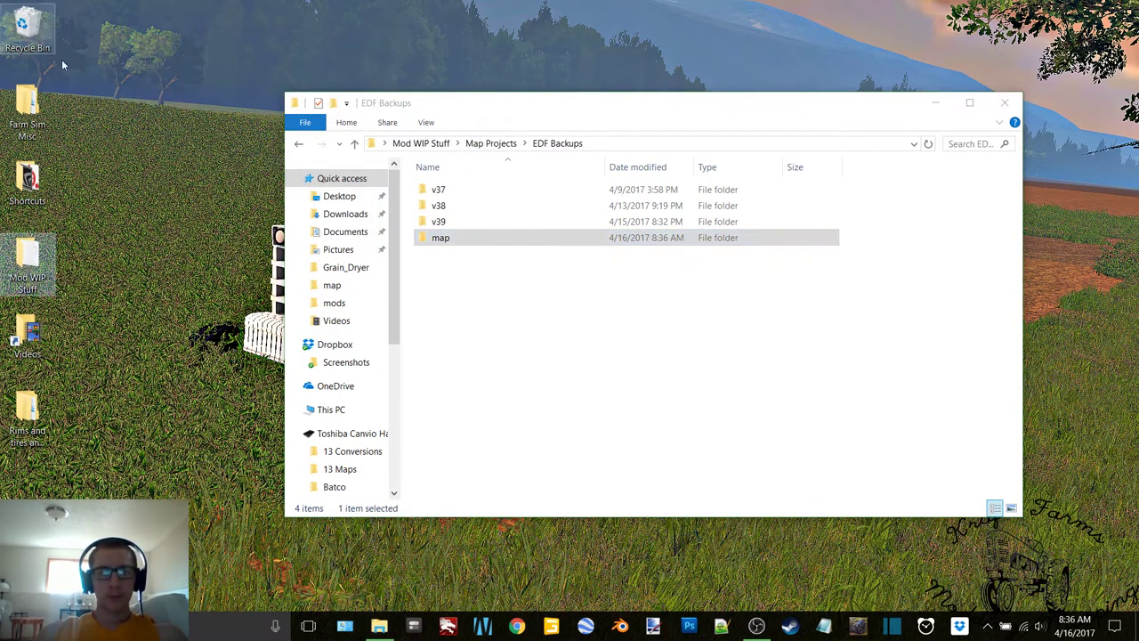
# Step: Create a new folder named v40 in EDF Backups and open it
pyautogui.hotkey('ctrl', 'shift', 'n')
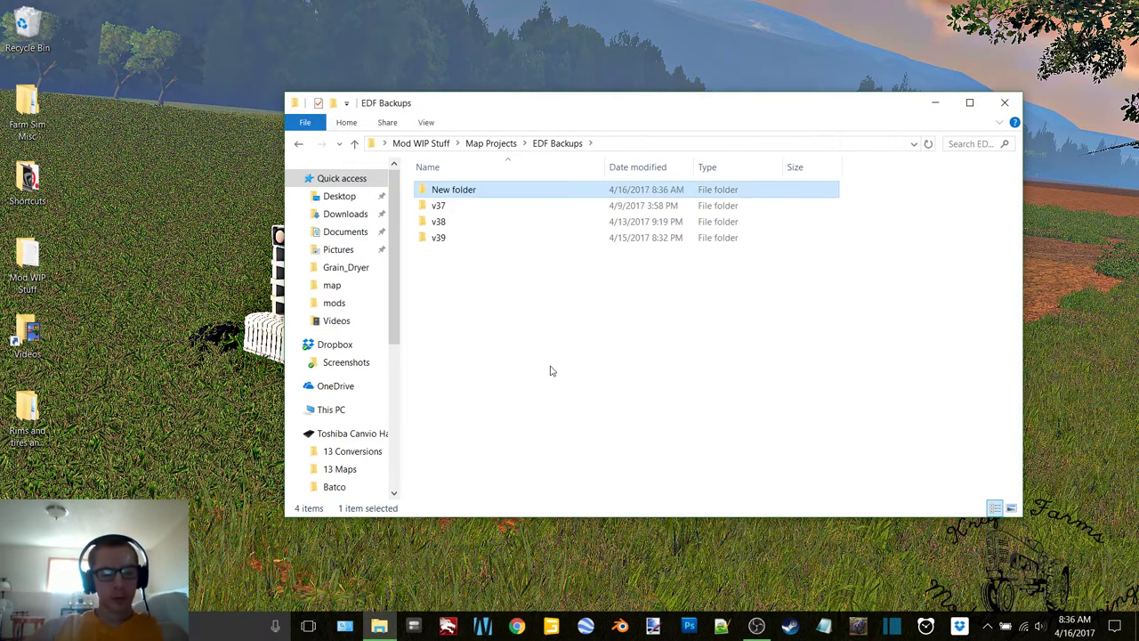
pyautogui.press('Down')
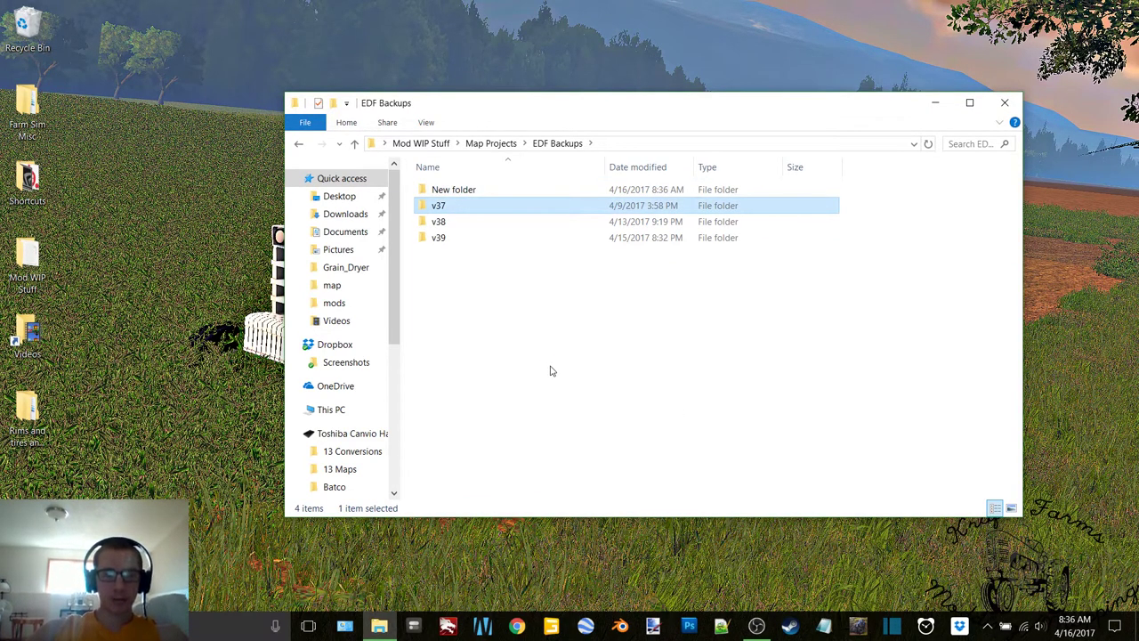
pyautogui.click(479, 190)
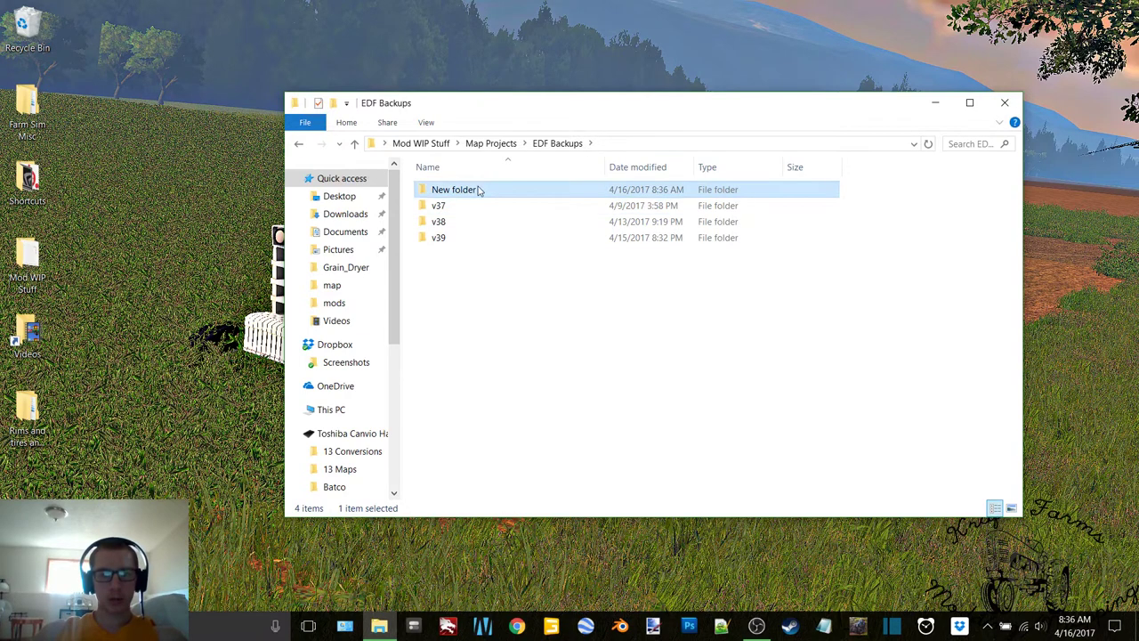
pyautogui.click(476, 190)
pyautogui.write('v40')
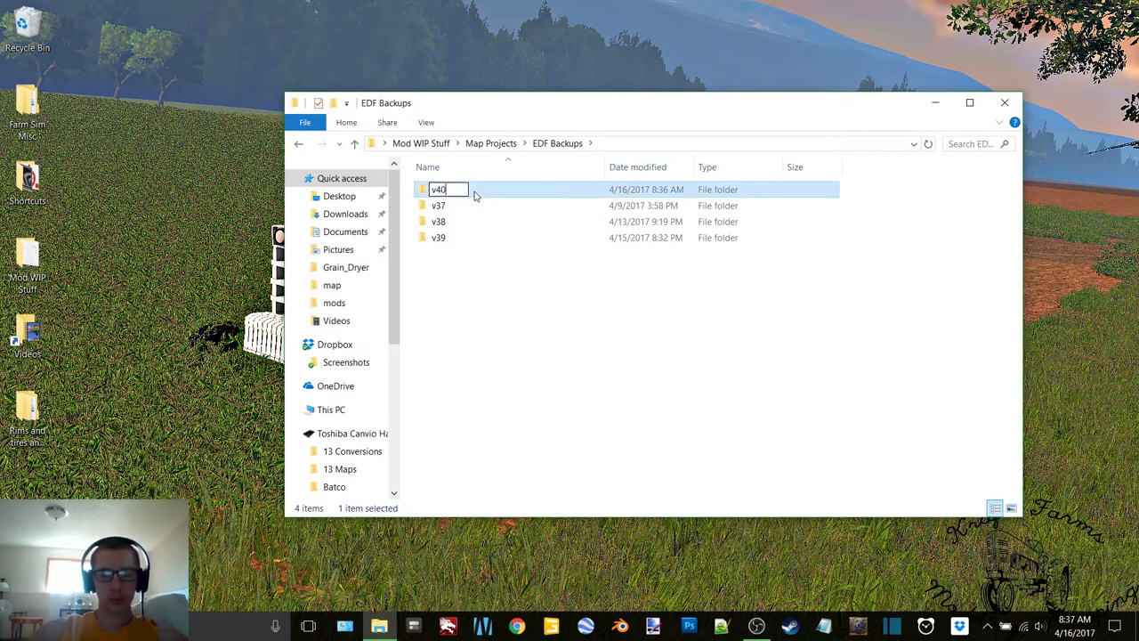
pyautogui.press('Return')
pyautogui.press('Return')
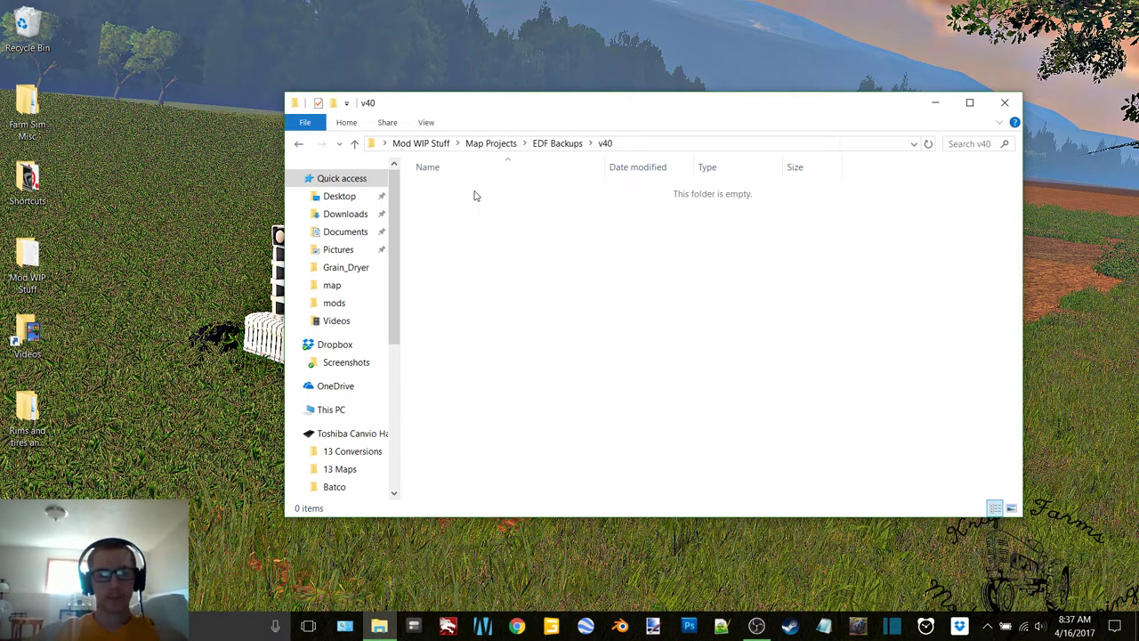
# Step: Paste the copied map files into v40 and move the v37 backup folder to the Recycle Bin
pyautogui.hotkey('ctrl', 'v')
pyautogui.click(300, 144)
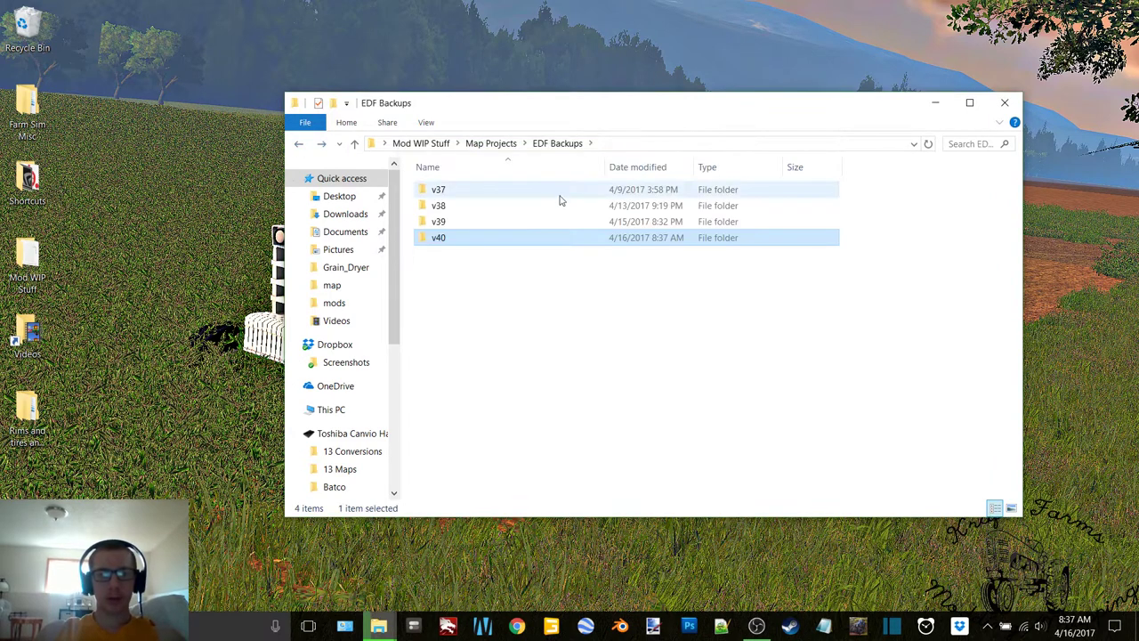
pyautogui.click(672, 191)
pyautogui.moveTo(559, 187); pyautogui.dragTo(27, 263)
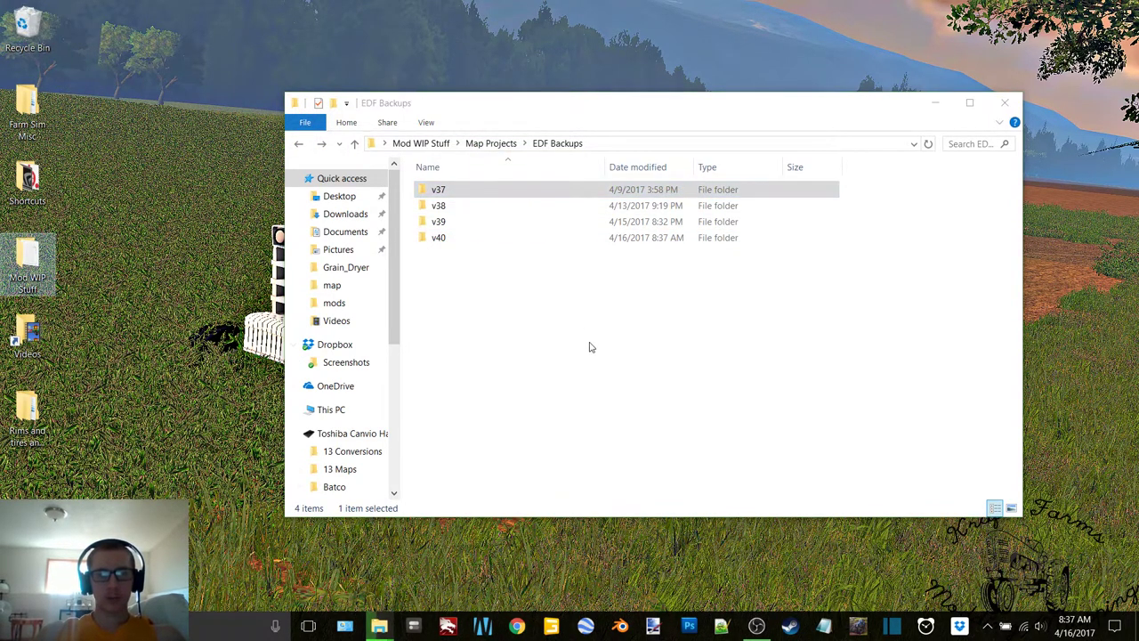
pyautogui.click(757, 627)
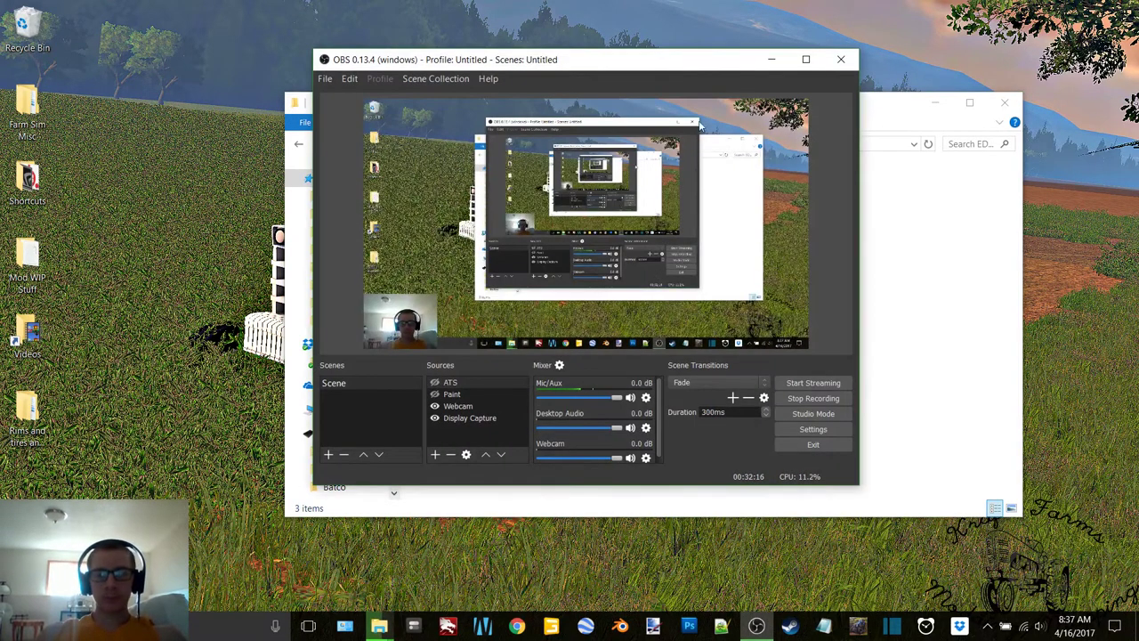
pyautogui.click(770, 60)
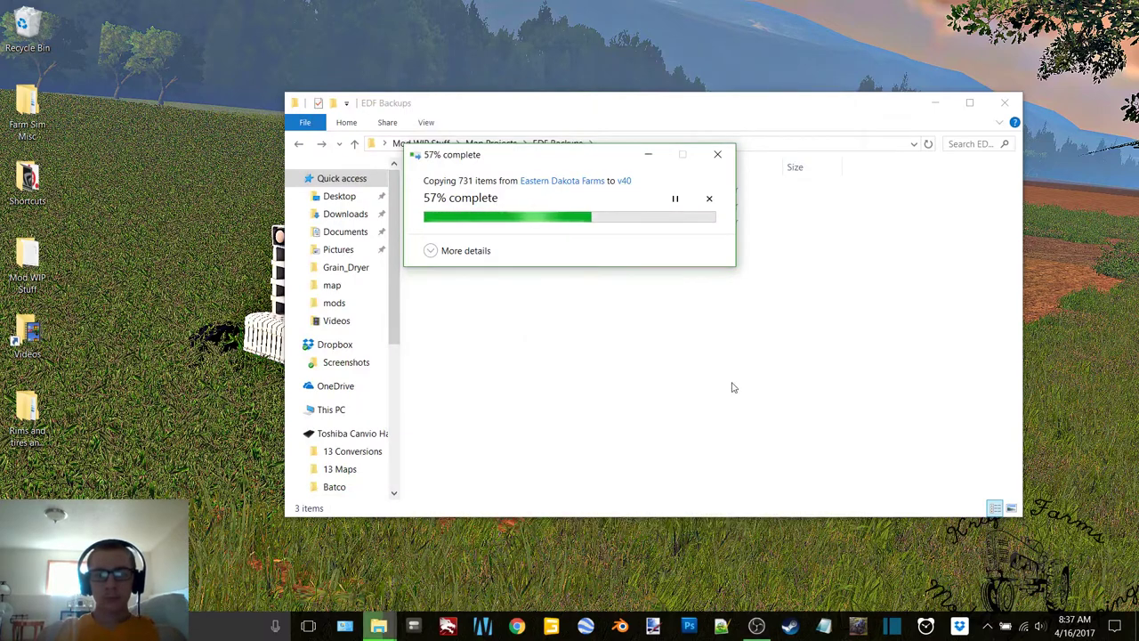
pyautogui.click(756, 626)
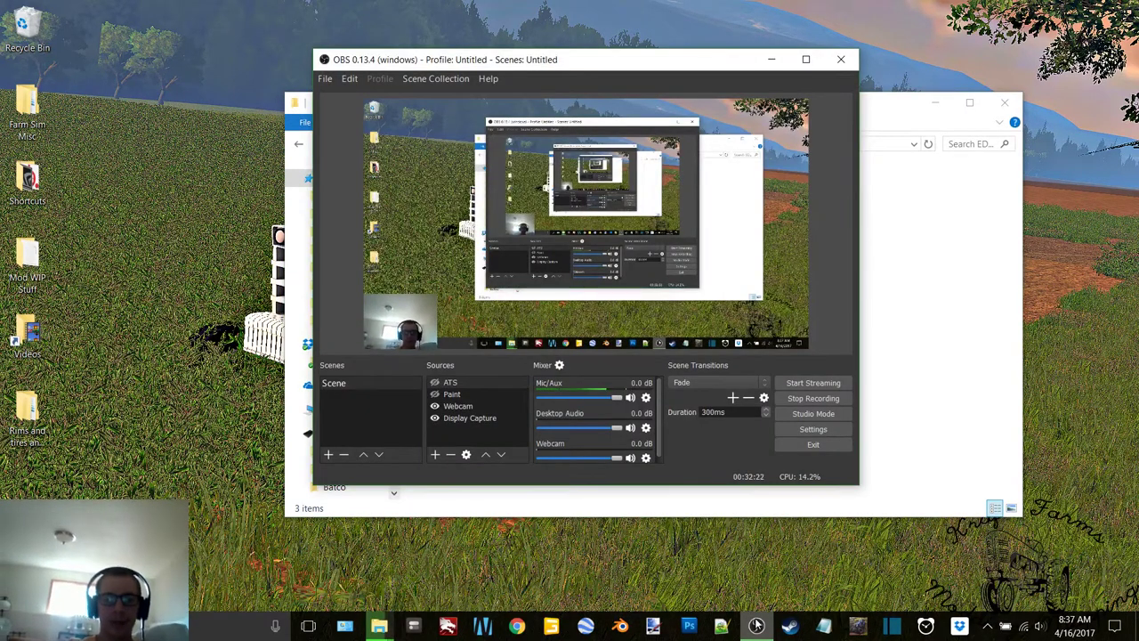
# Step: Reopen map01 from the Eastern Dakota Farms map folder in GIANTS Editor 6.0.5, dismiss the welcome window and maximize the editor
pyautogui.click(913, 242)
pyautogui.click(299, 144)
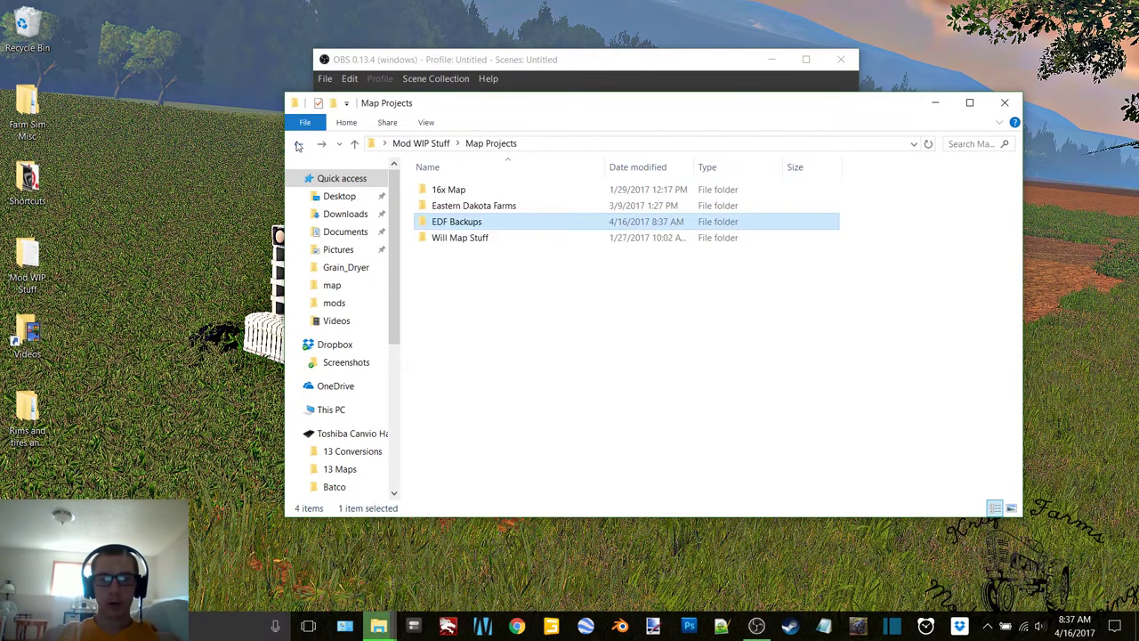
pyautogui.doubleClick(468, 212)
pyautogui.doubleClick(465, 214)
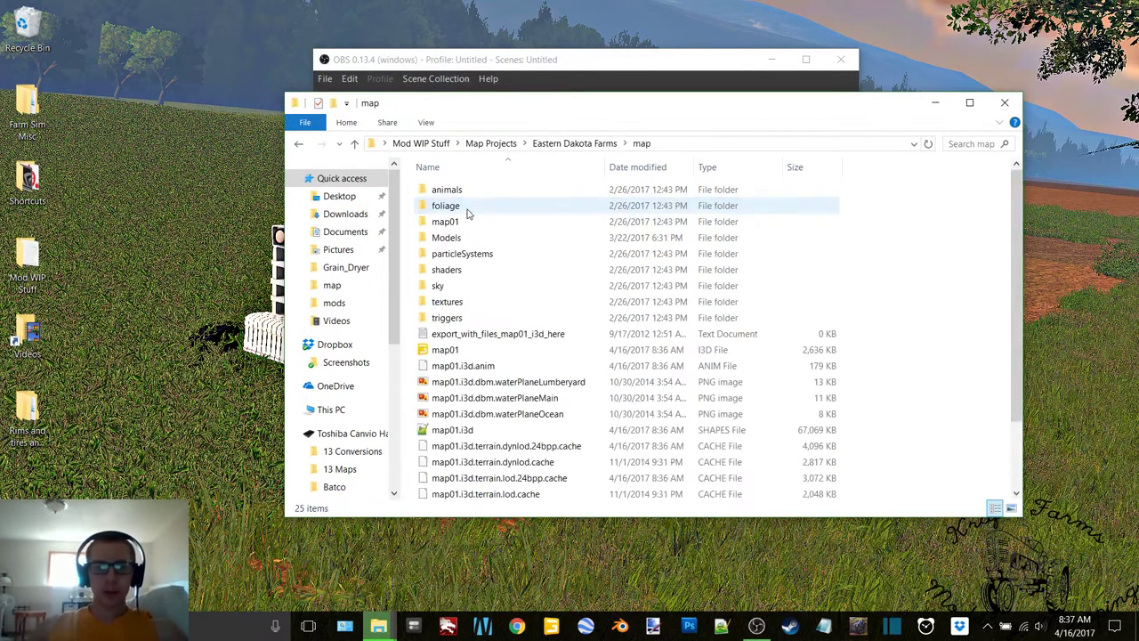
pyautogui.doubleClick(462, 352)
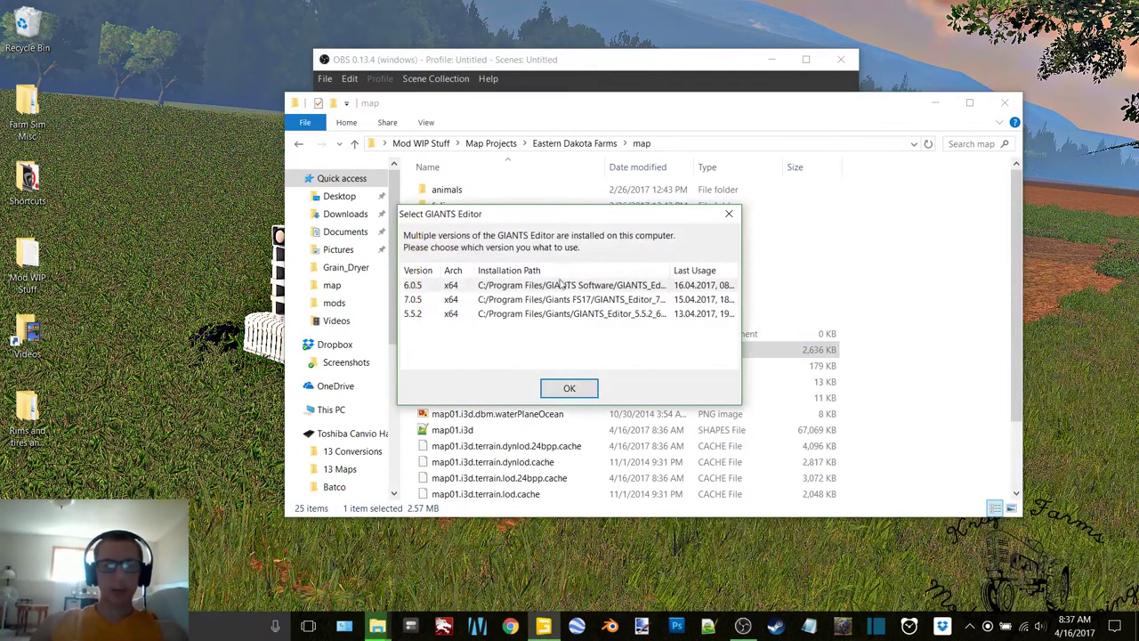
pyautogui.doubleClick(562, 283)
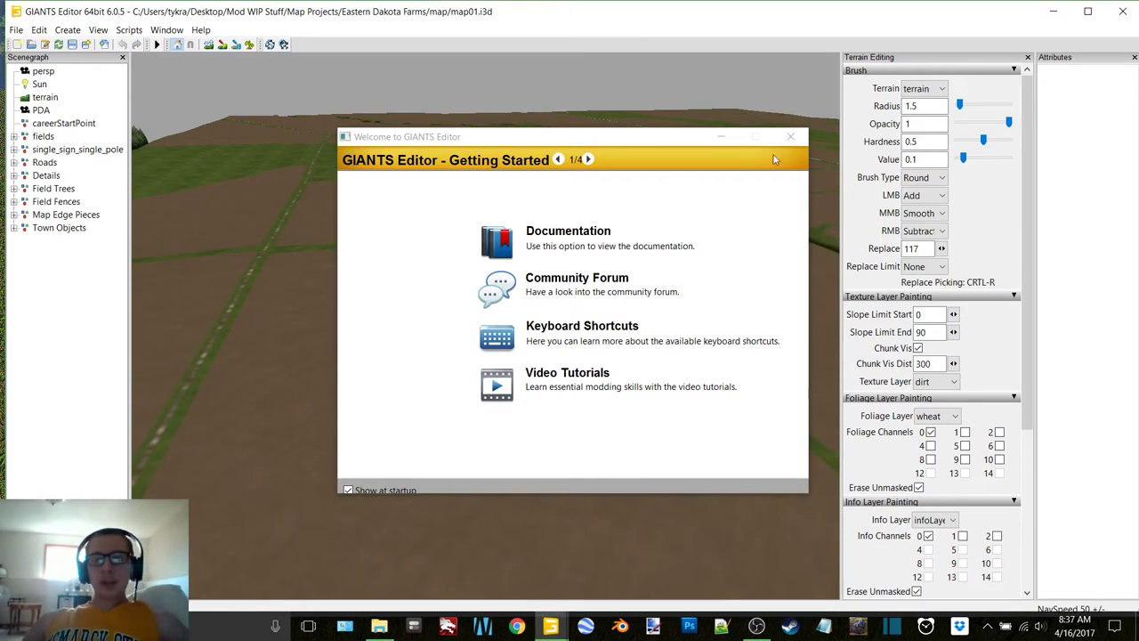
pyautogui.click(790, 137)
pyautogui.click(1089, 12)
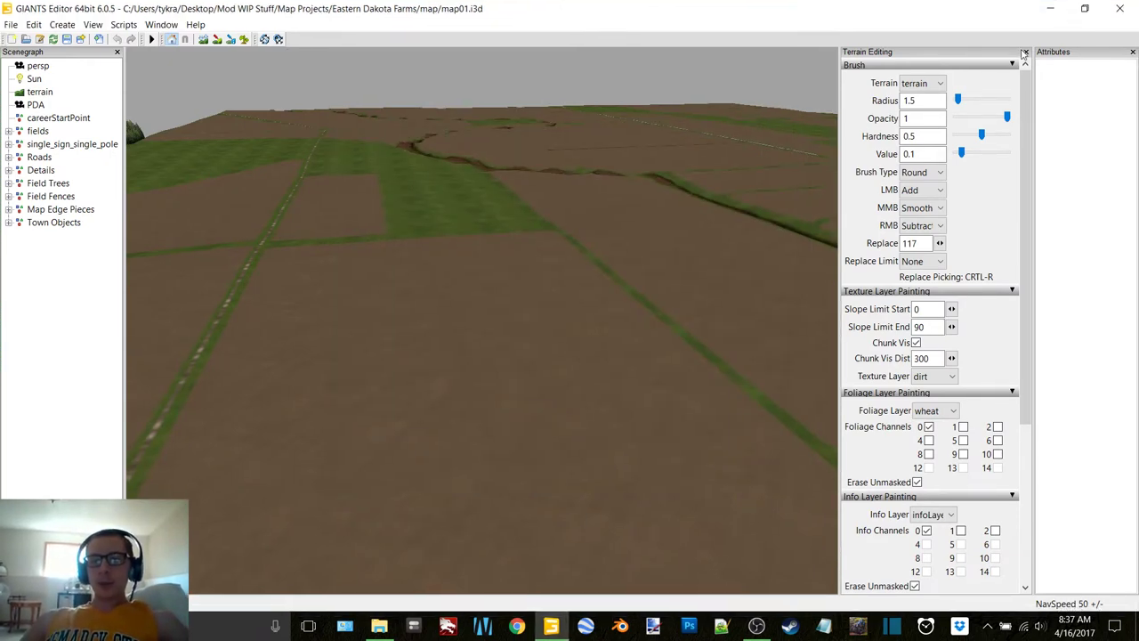
# Step: Hide Terrain Editing, Attributes and Scenegraph, and switch the viewport to the overhead camera showing the whole map
pyautogui.click(1025, 53)
pyautogui.click(1133, 51)
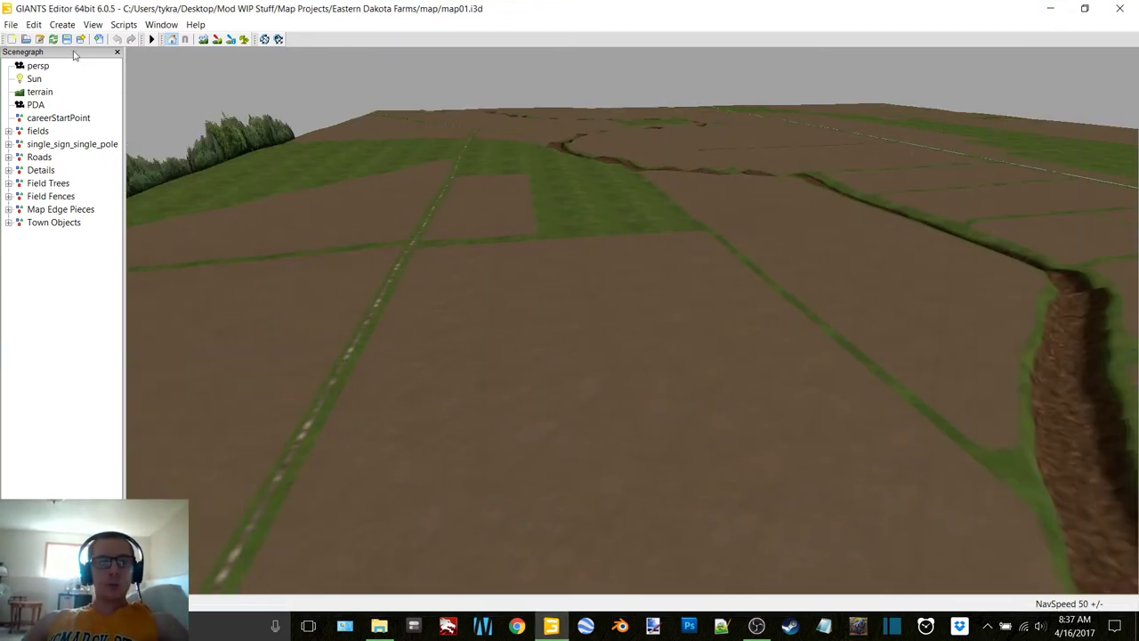
pyautogui.click(117, 53)
pyautogui.click(92, 24)
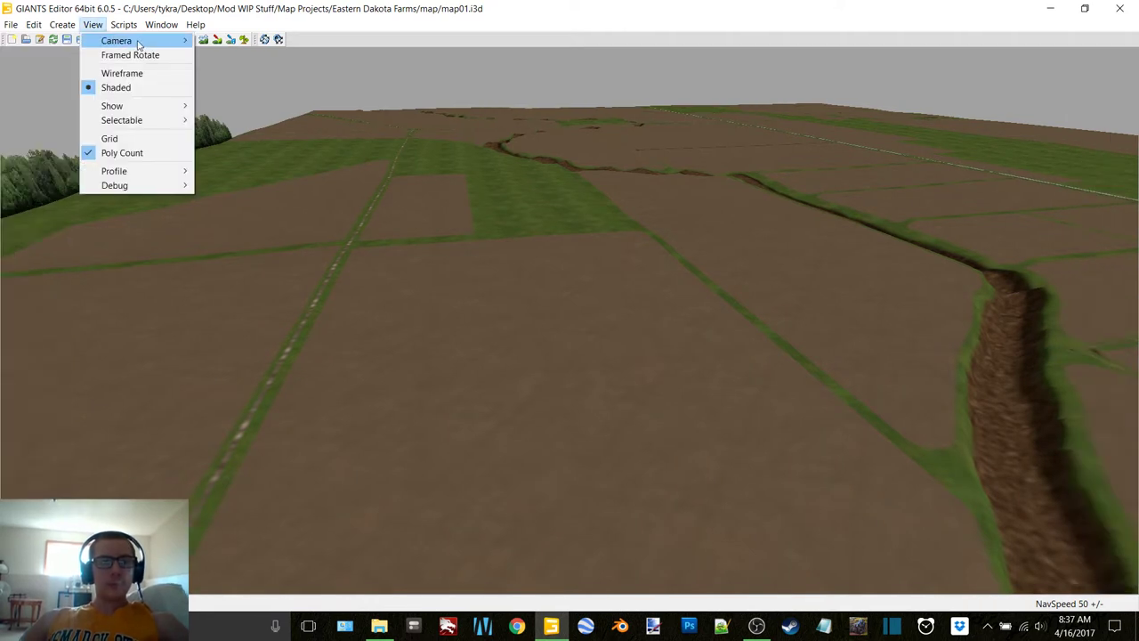
pyautogui.moveTo(125, 40)
pyautogui.click(221, 55)
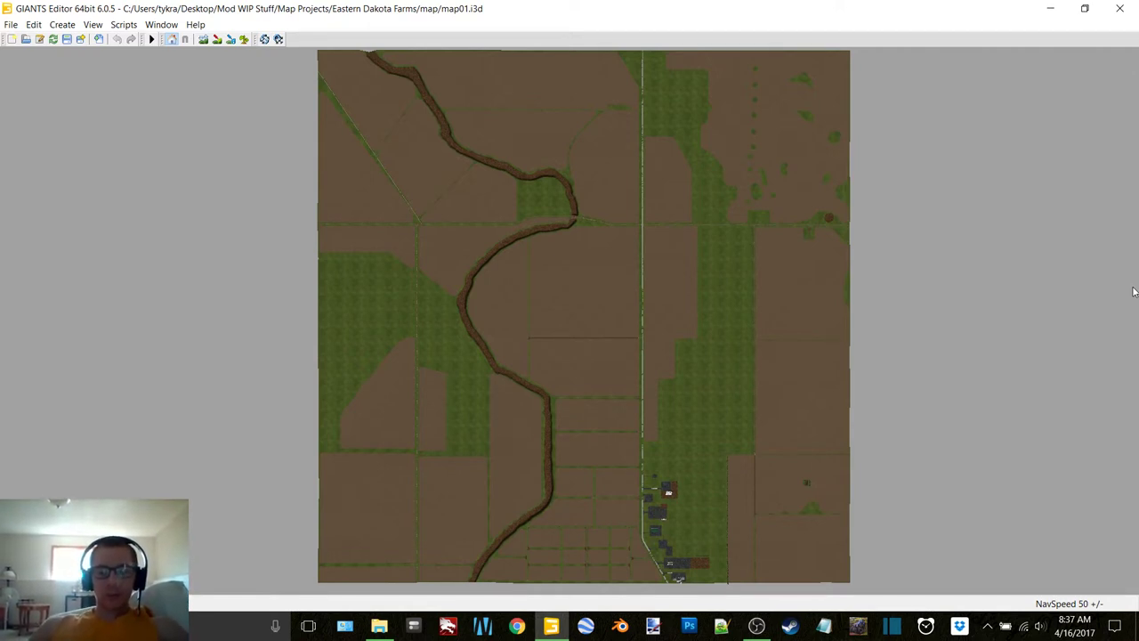
# Step: Minimize the editor, open pda_map from the Eastern Dakota Farms folder in paint.net and dismiss the update offer
pyautogui.click(1049, 8)
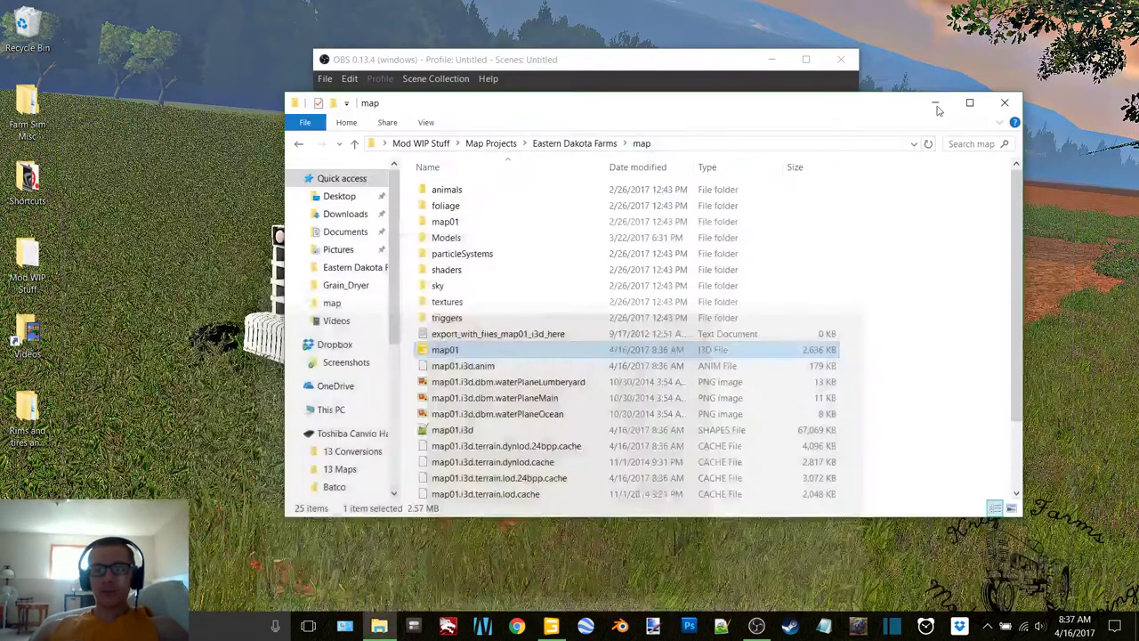
pyautogui.click(298, 144)
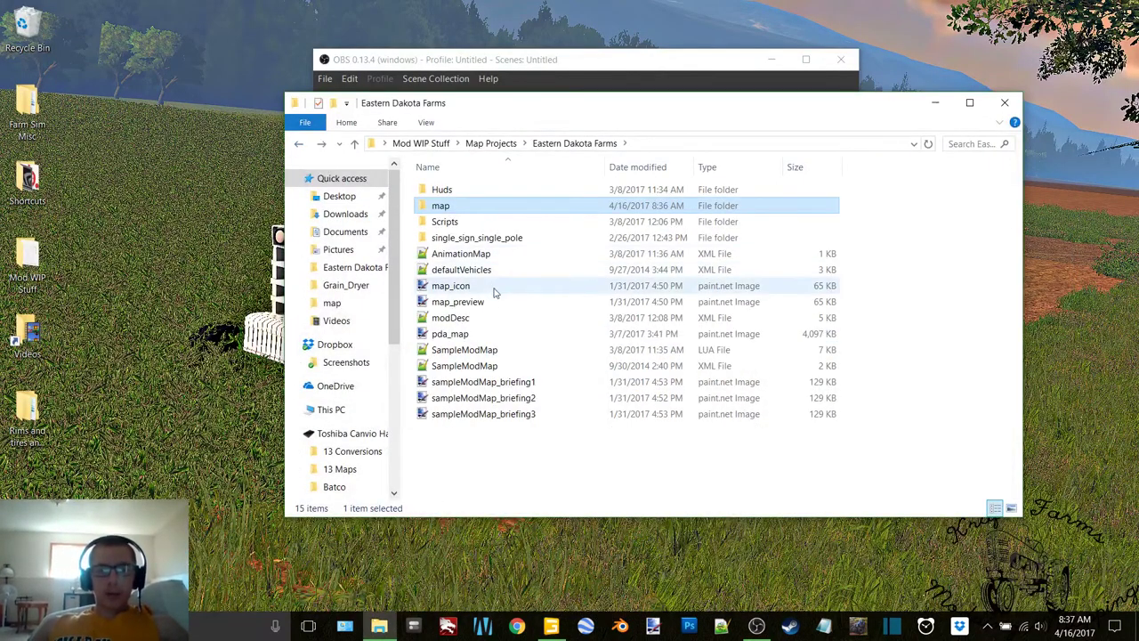
pyautogui.click(1010, 508)
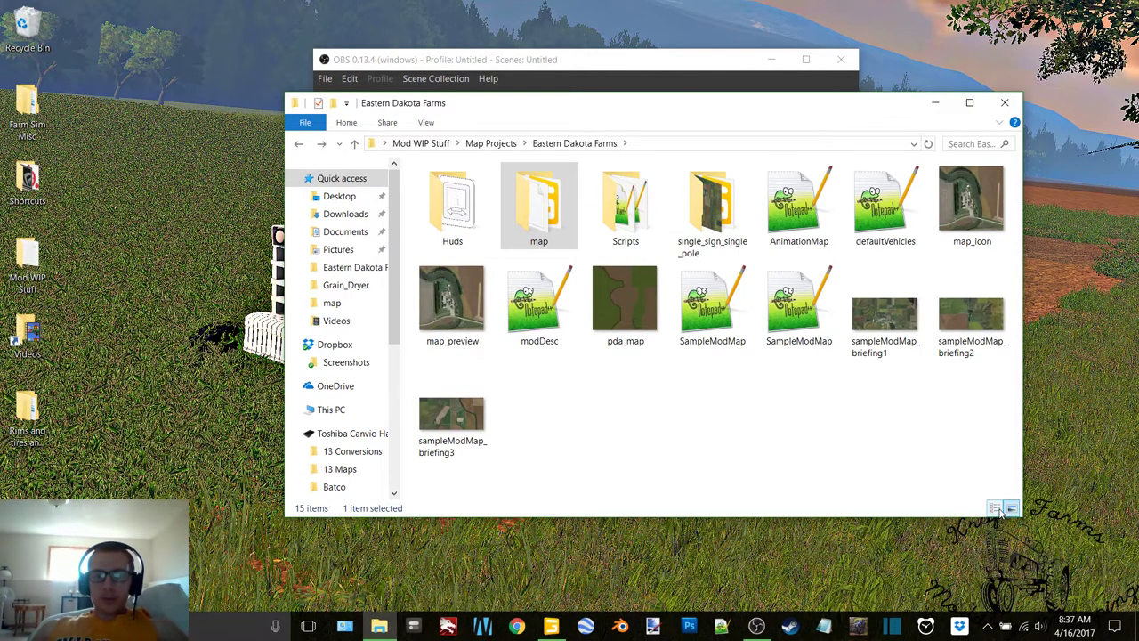
pyautogui.click(994, 508)
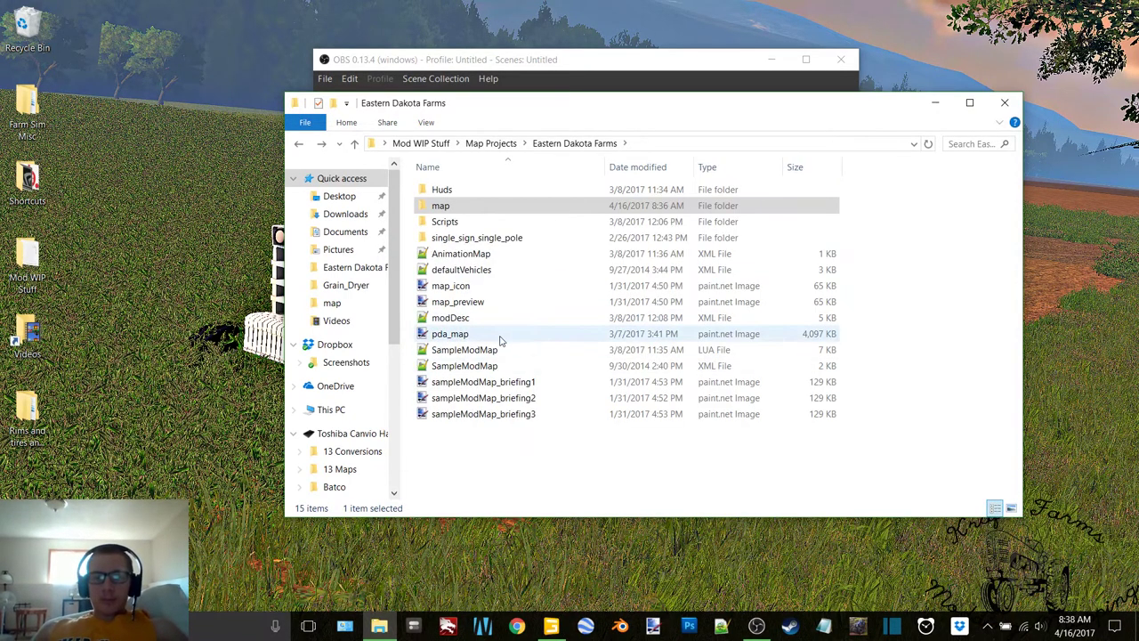
pyautogui.click(463, 334)
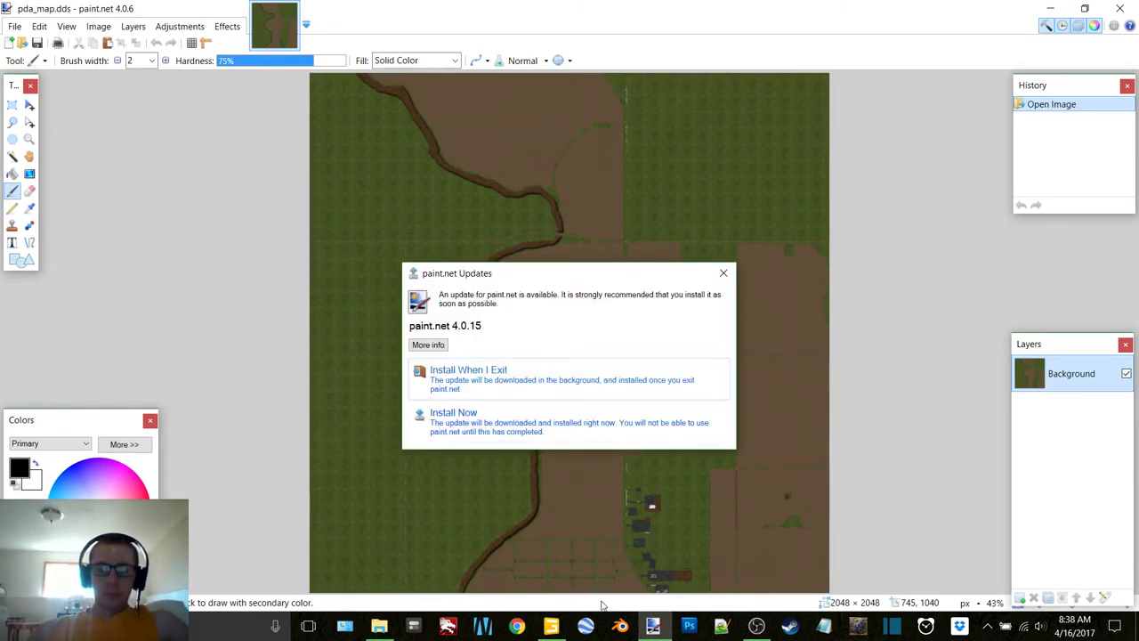
pyautogui.click(723, 271)
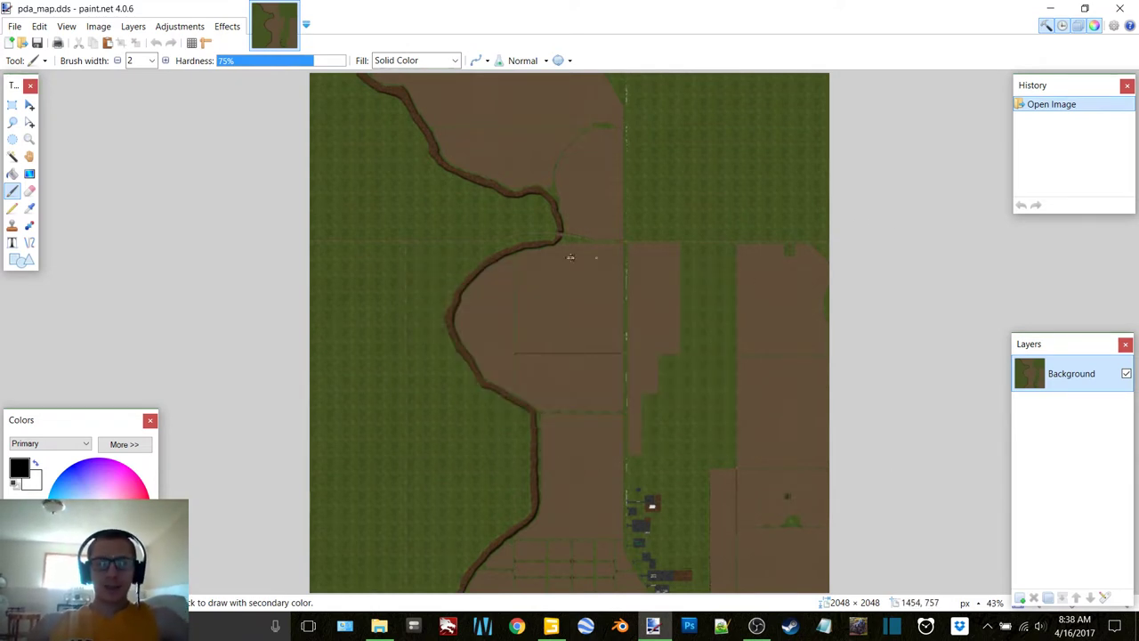
pyautogui.click(757, 626)
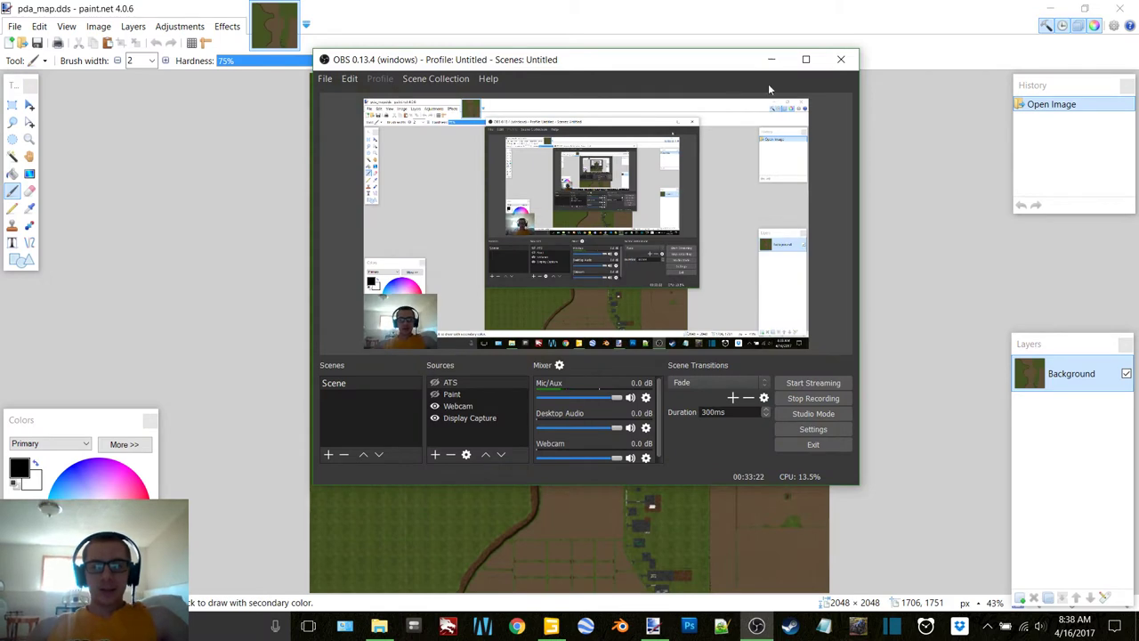
pyautogui.click(771, 59)
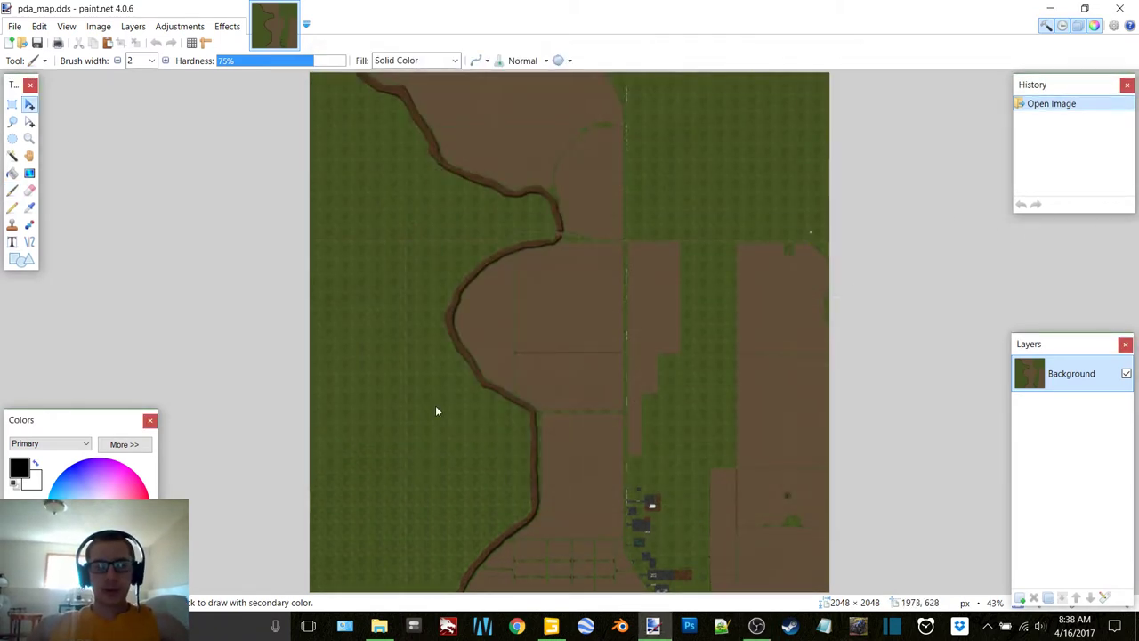
# Step: Paste the overhead map screenshot into pda_map and stretch it to about 2481 px high so the map fills the canvas height
pyautogui.hotkey('ctrl', 'v')
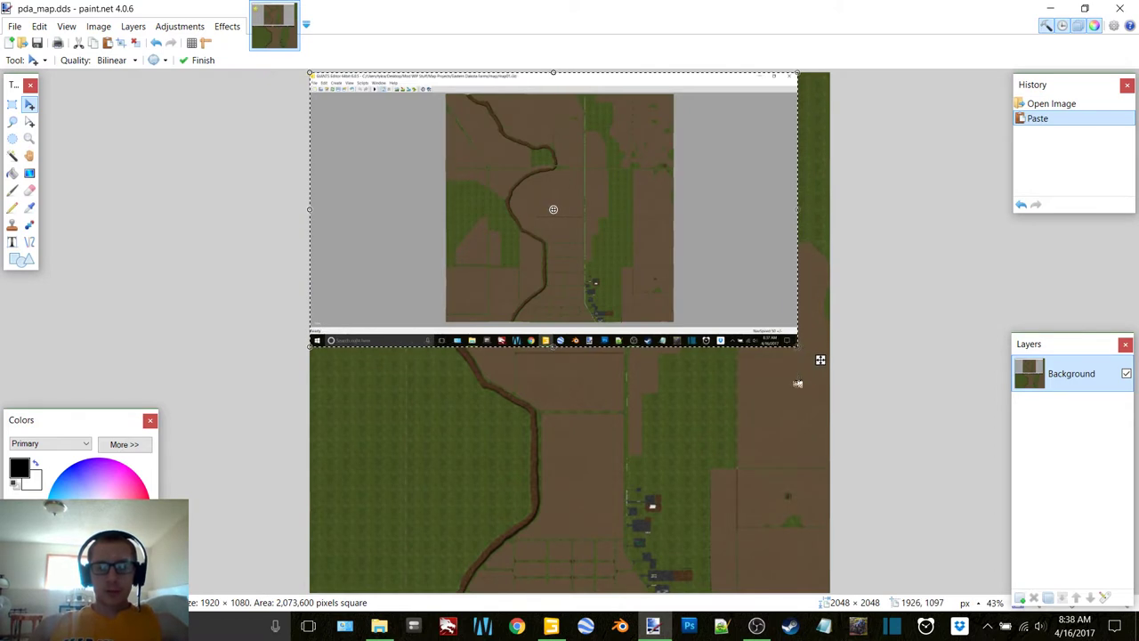
pyautogui.moveTo(797, 345); pyautogui.dragTo(803, 473)
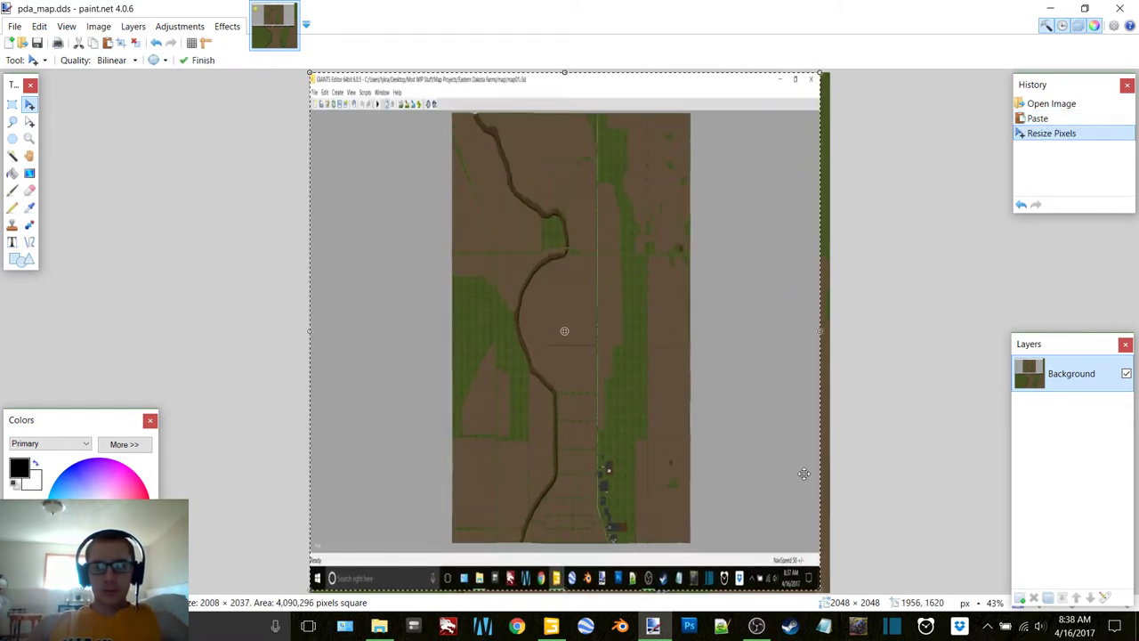
pyautogui.keyDown('ctrl'); pyautogui.scroll(-1, 804, 473); pyautogui.keyUp('ctrl')
pyautogui.moveTo(766, 539); pyautogui.dragTo(797, 563)
pyautogui.moveTo(566, 541); pyautogui.dragTo(586, 580)
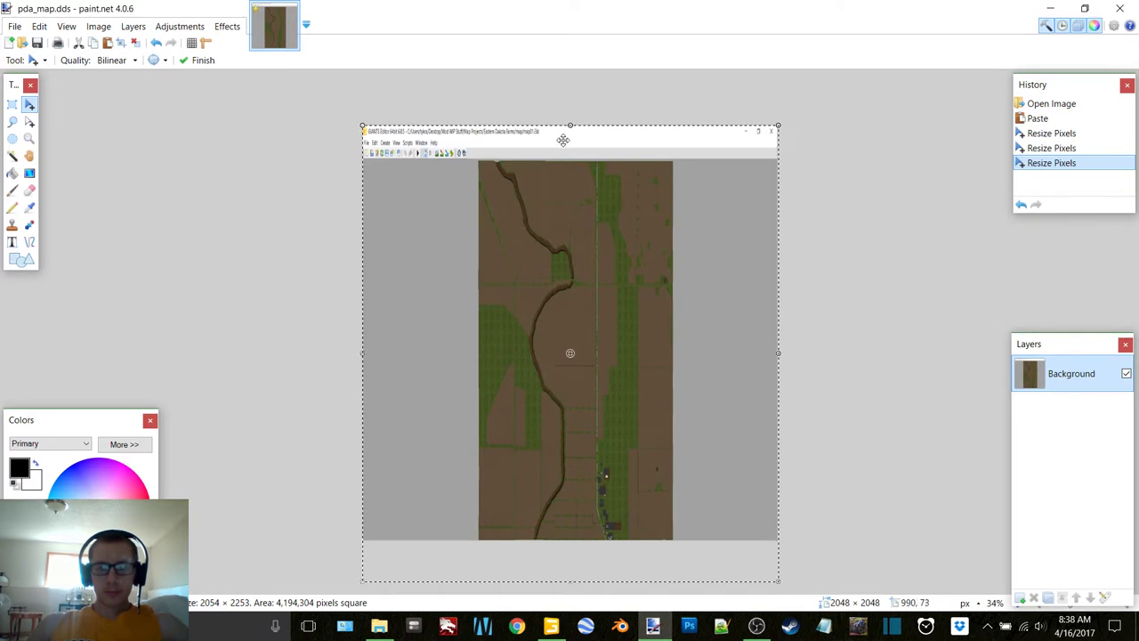
pyautogui.moveTo(570, 125); pyautogui.dragTo(571, 83)
pyautogui.moveTo(572, 580); pyautogui.dragTo(575, 584)
# Step: Stretch the pasted screenshot to about 4421 px wide so the map spans the canvas from edge to edge
pyautogui.moveTo(779, 335); pyautogui.dragTo(1085, 324)
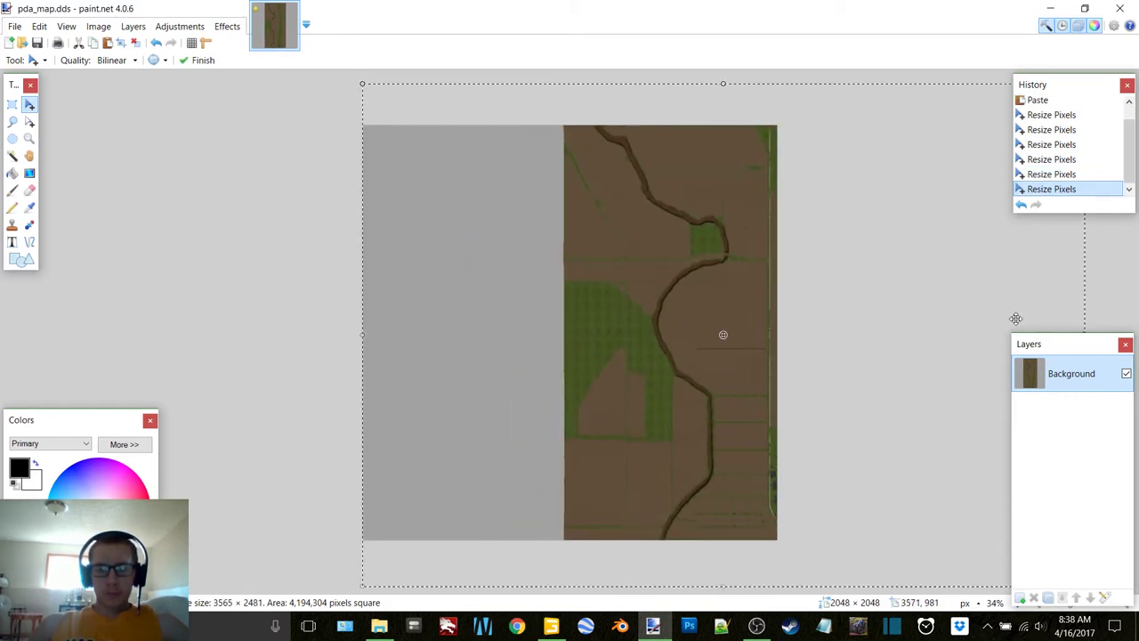
pyautogui.moveTo(364, 334); pyautogui.dragTo(83, 346)
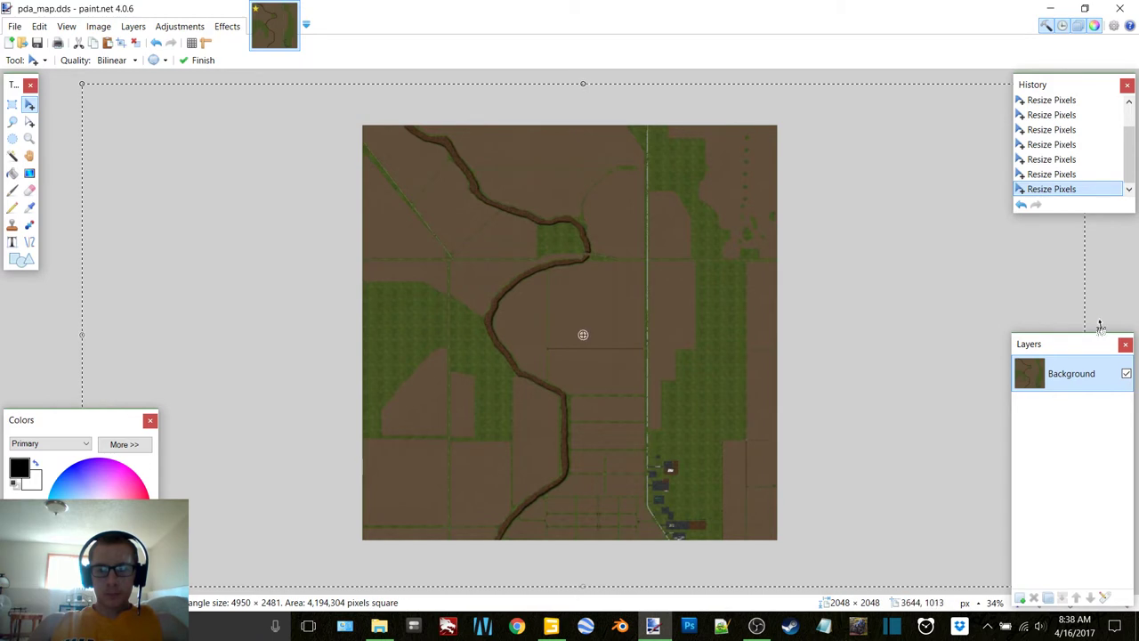
pyautogui.moveTo(1082, 320); pyautogui.dragTo(1017, 322)
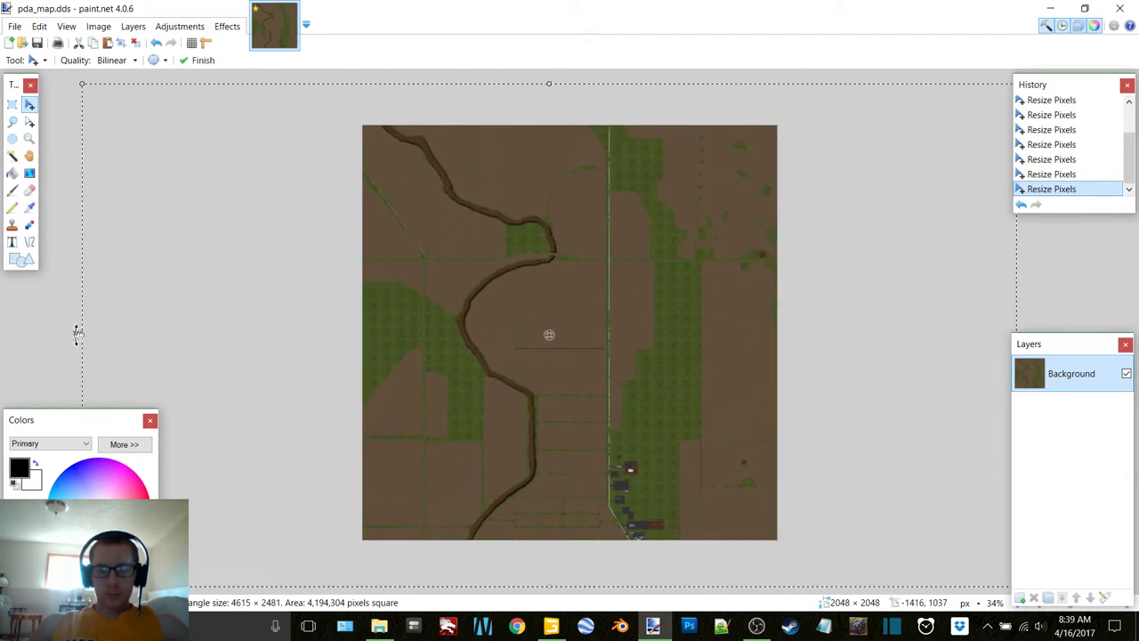
pyautogui.moveTo(81, 330); pyautogui.dragTo(109, 335)
pyautogui.moveTo(1029, 315); pyautogui.dragTo(1007, 308)
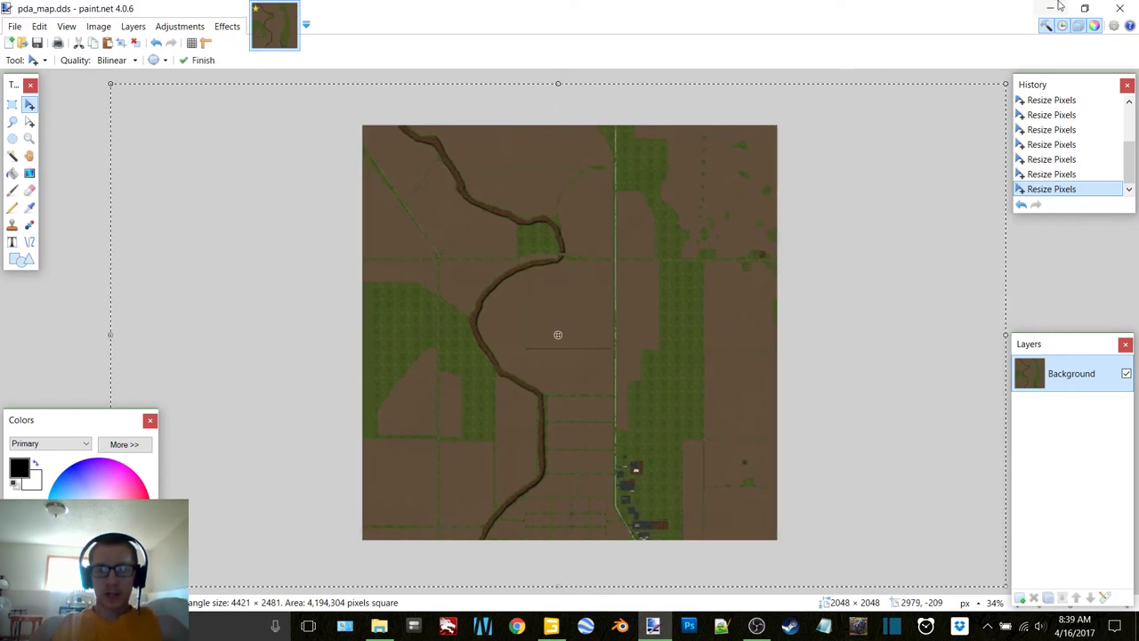
# Step: Close paint.net, saving the changes to pda_map with the offered save settings
pyautogui.click(1121, 7)
pyautogui.click(540, 378)
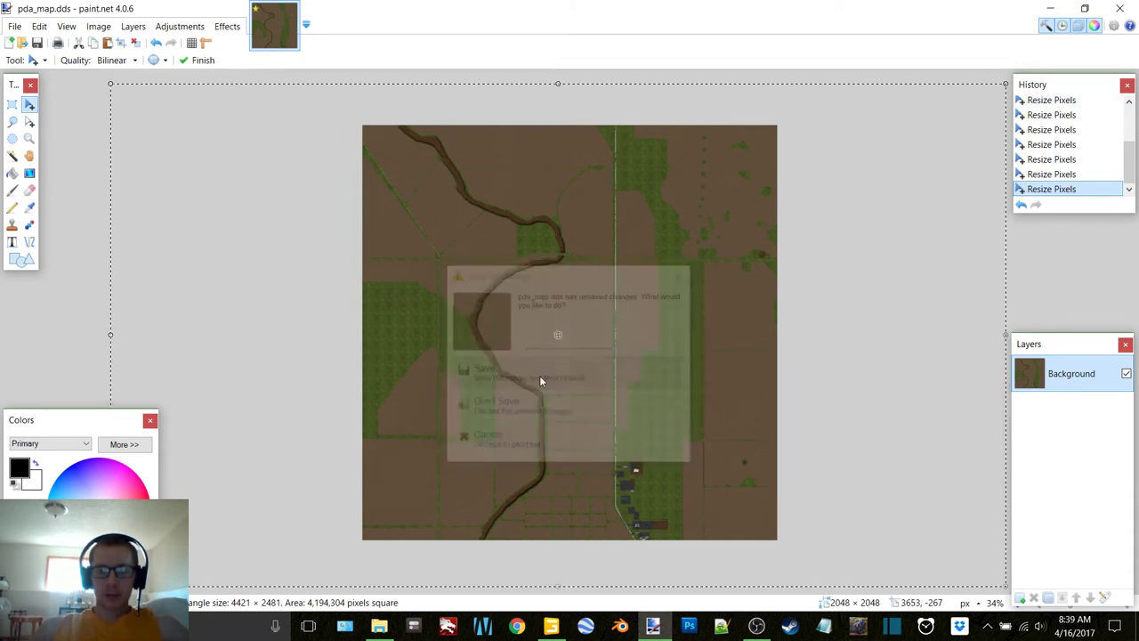
pyautogui.click(681, 429)
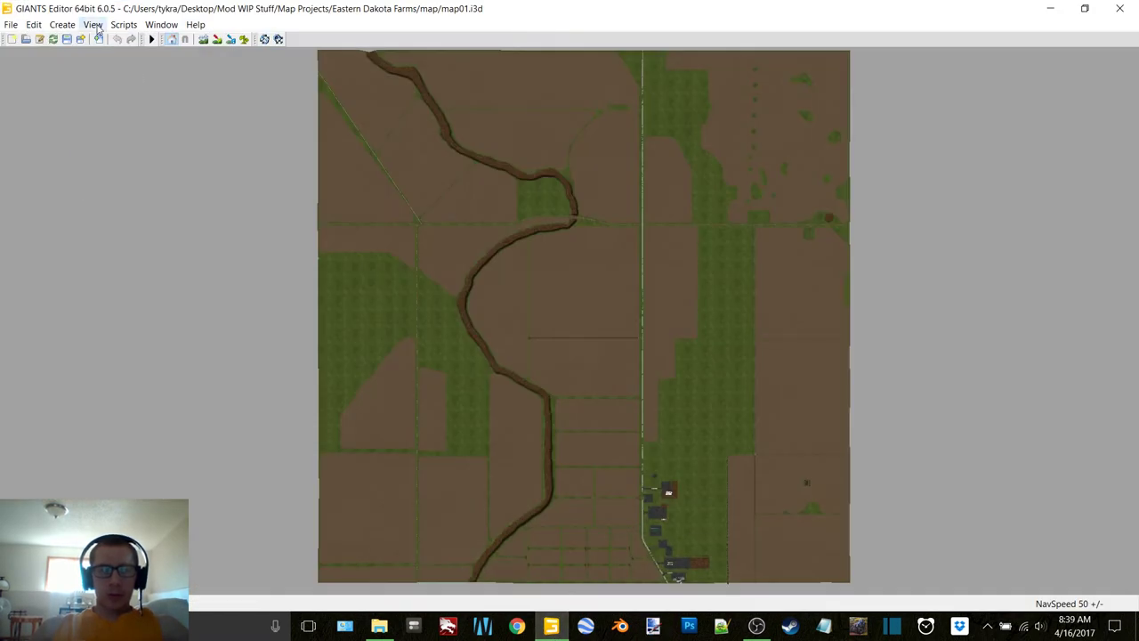
# Step: Return the GIANTS Editor viewport to the perspective camera and show the Scenegraph and Attributes windows
pyautogui.click(92, 24)
pyautogui.moveTo(119, 41)
pyautogui.click(218, 40)
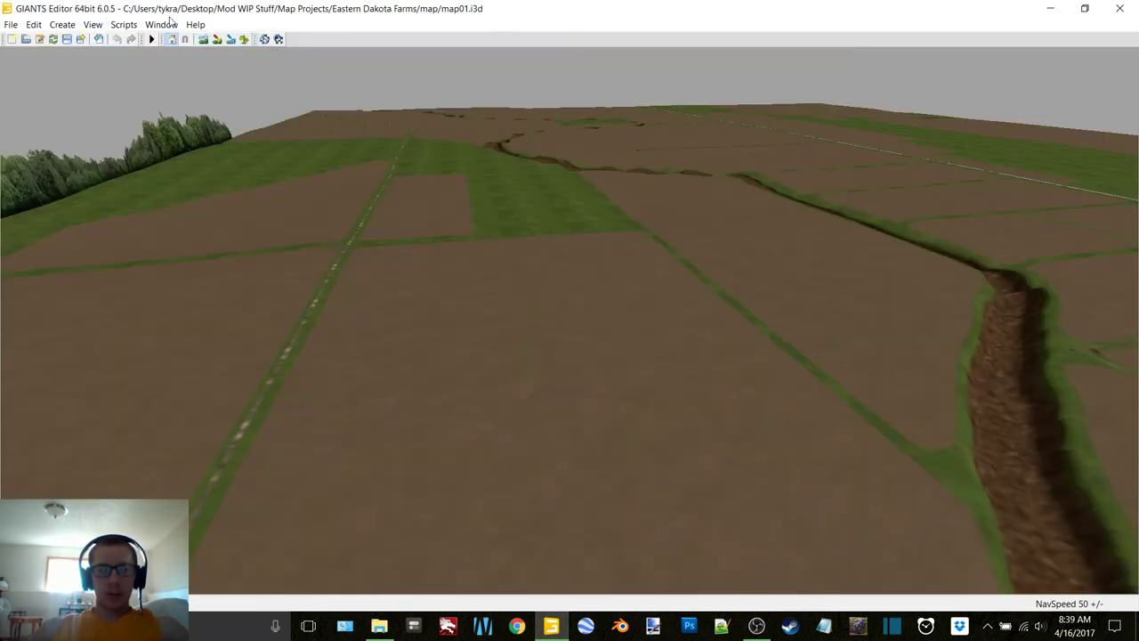
pyautogui.click(161, 24)
pyautogui.click(186, 40)
pyautogui.click(162, 24)
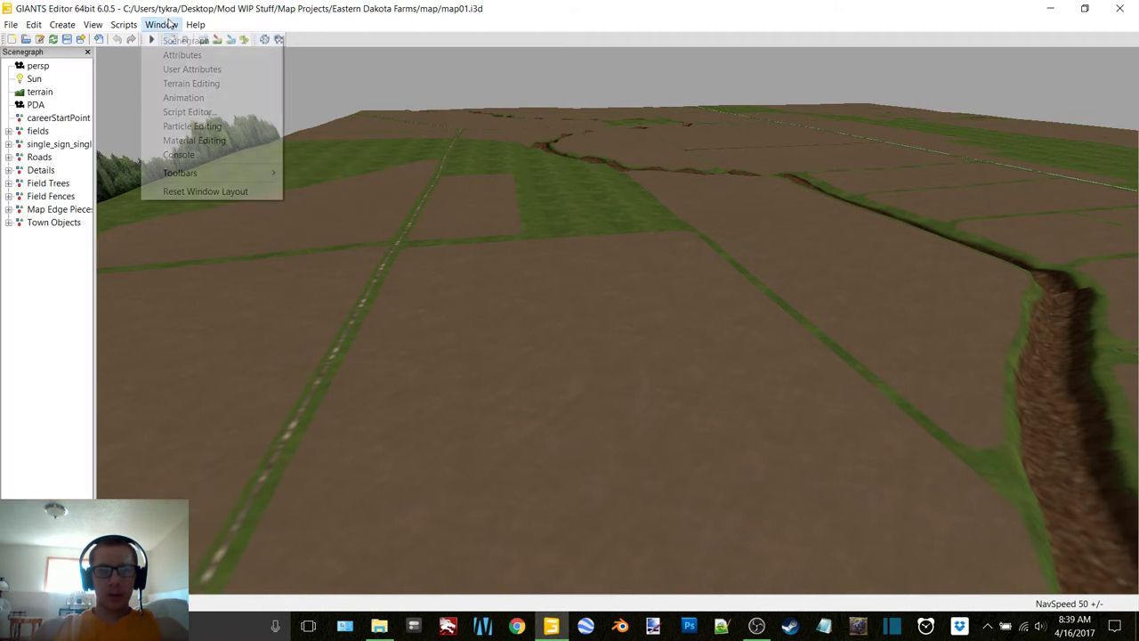
pyautogui.click(183, 55)
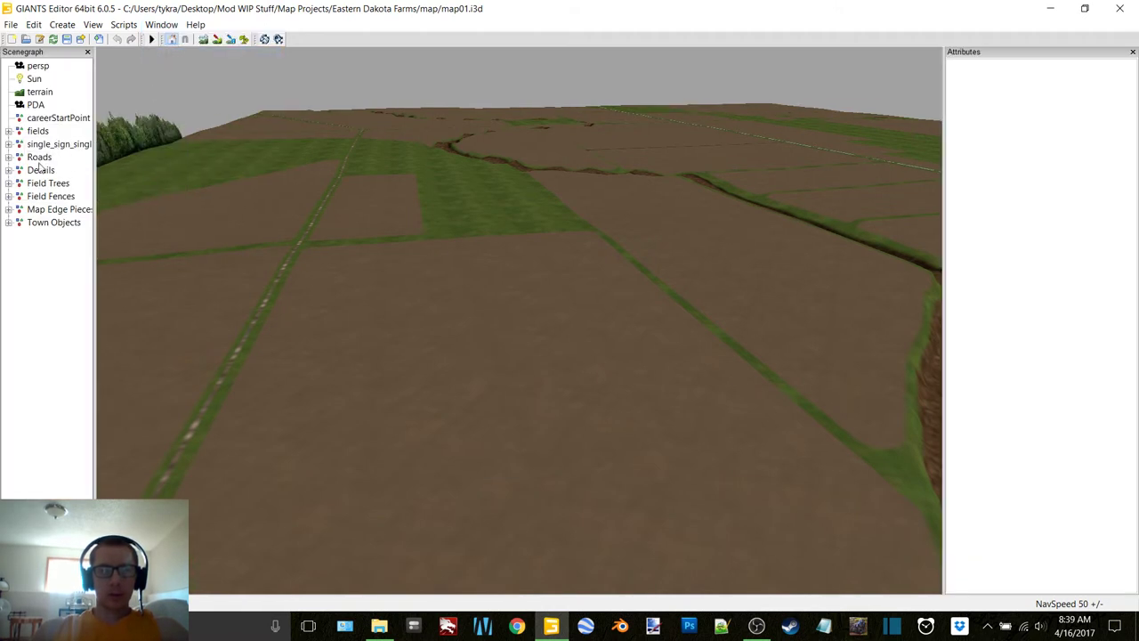
# Step: Turn on visibility for the Water Planes group under Details, then collapse Details and clear the selection
pyautogui.doubleClick(40, 170)
pyautogui.click(60, 183)
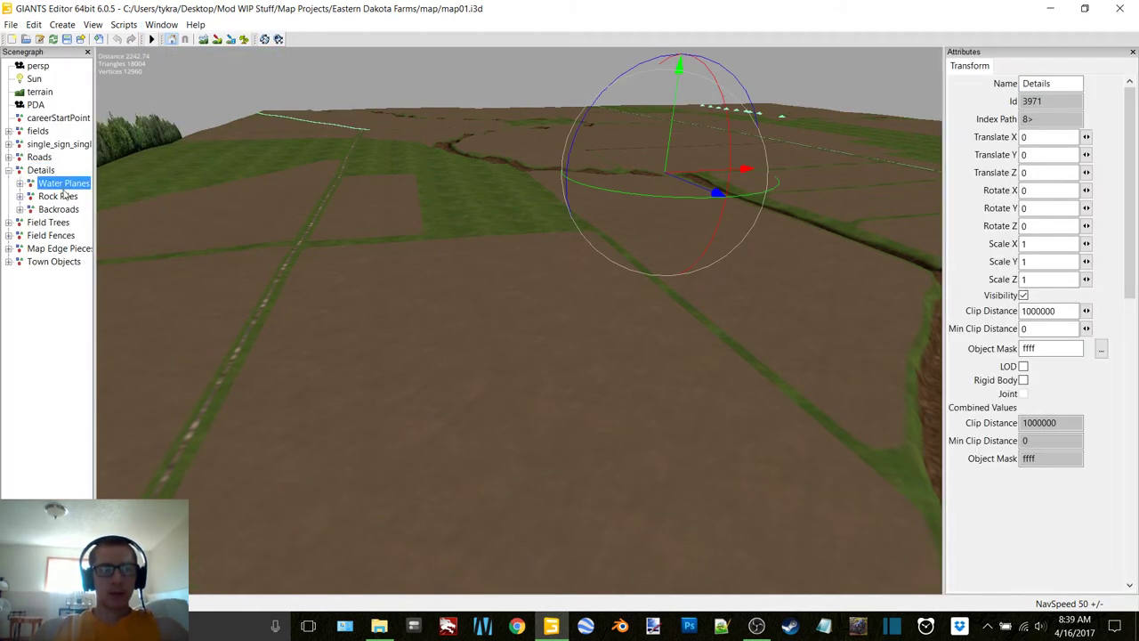
pyautogui.click(1024, 297)
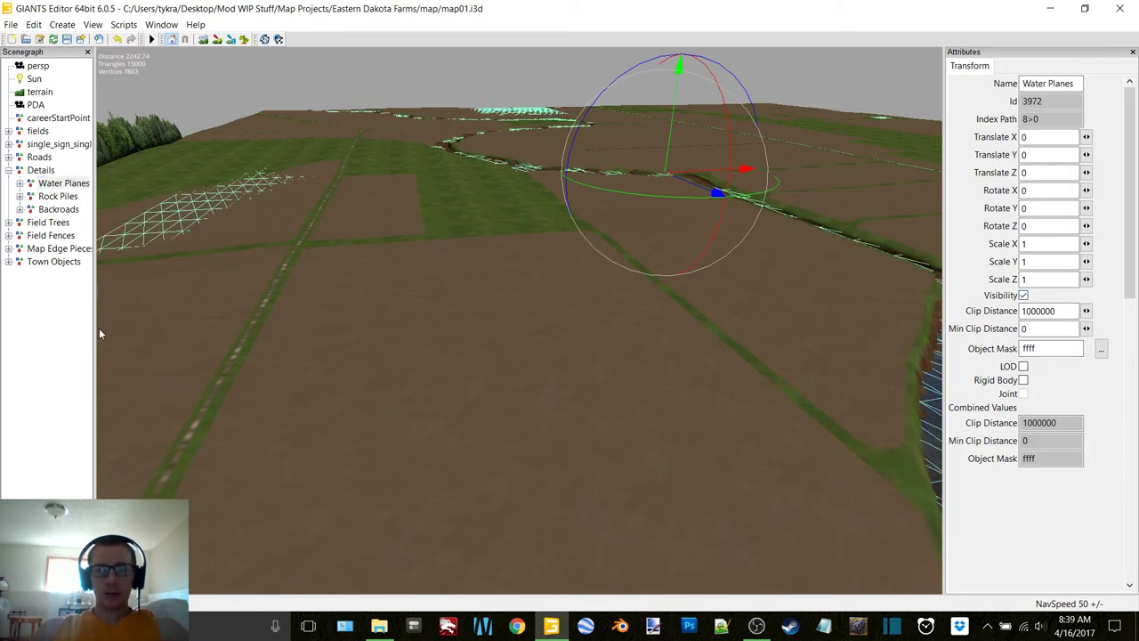
pyautogui.click(64, 307)
pyautogui.doubleClick(42, 171)
pyautogui.click(46, 323)
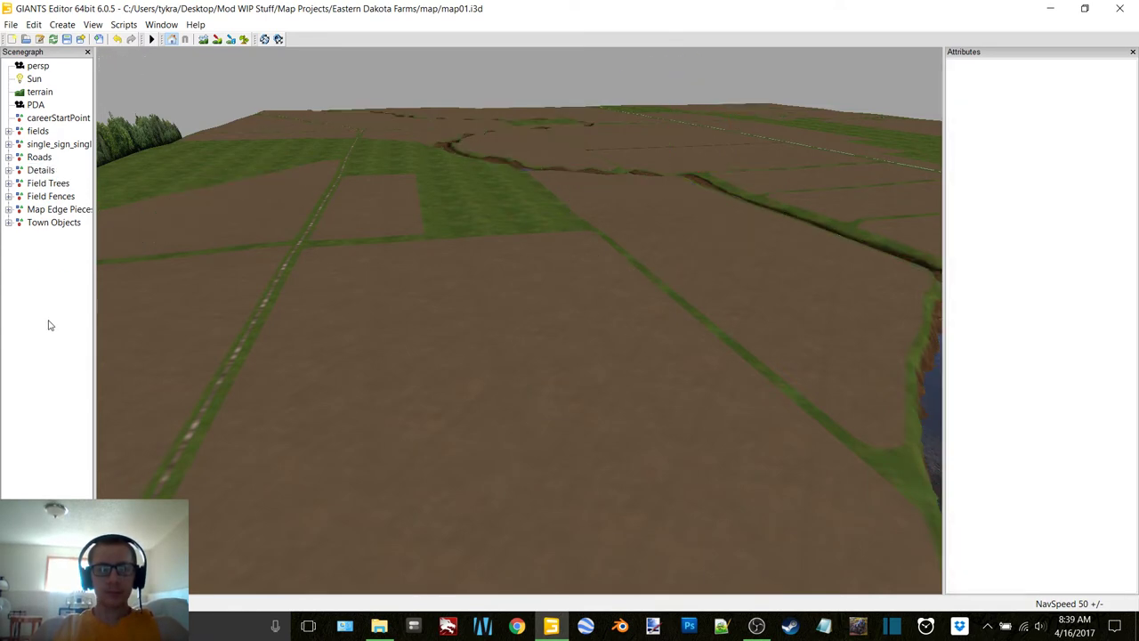
# Step: Hide the Attributes window and close GIANTS Editor, saving the changes to map01.i3d
pyautogui.click(1133, 53)
pyautogui.click(1119, 8)
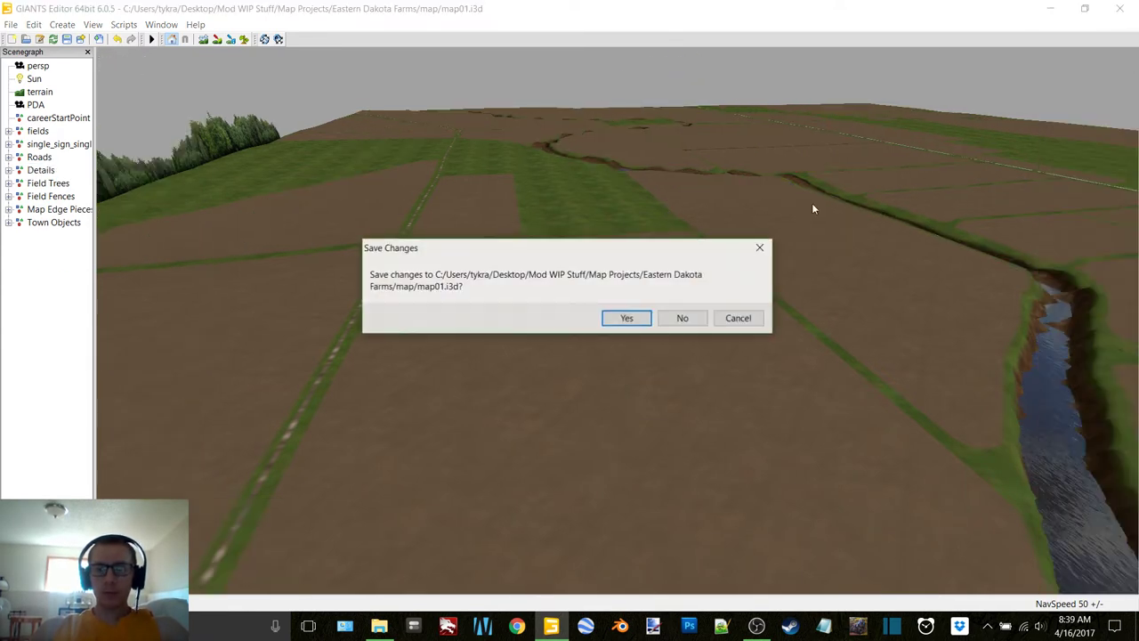
pyautogui.click(625, 318)
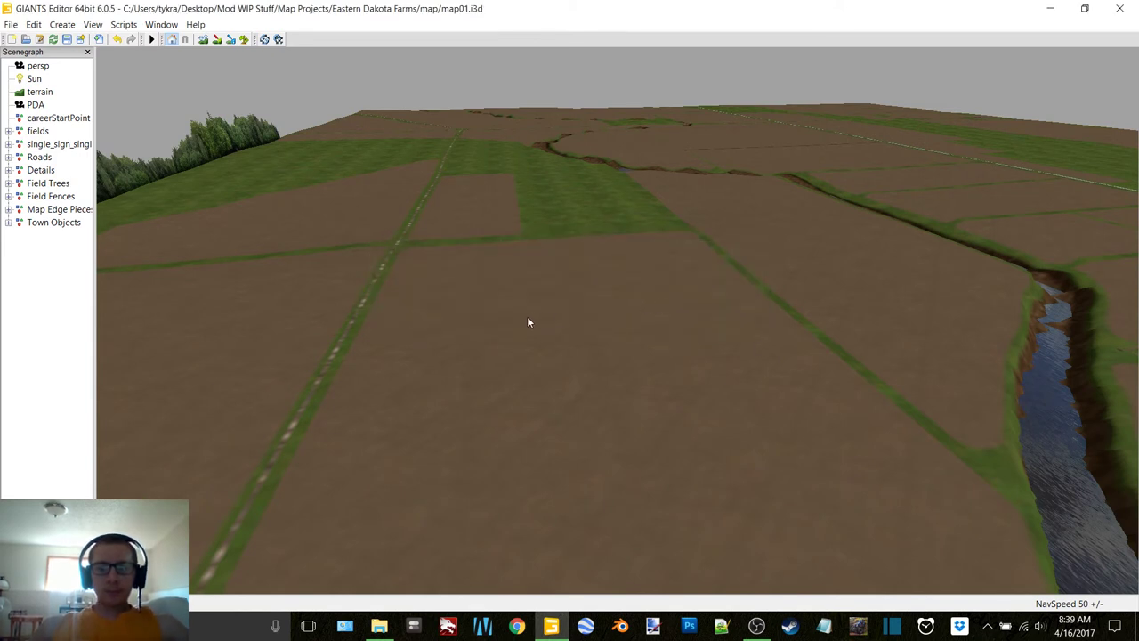
pyautogui.click(756, 625)
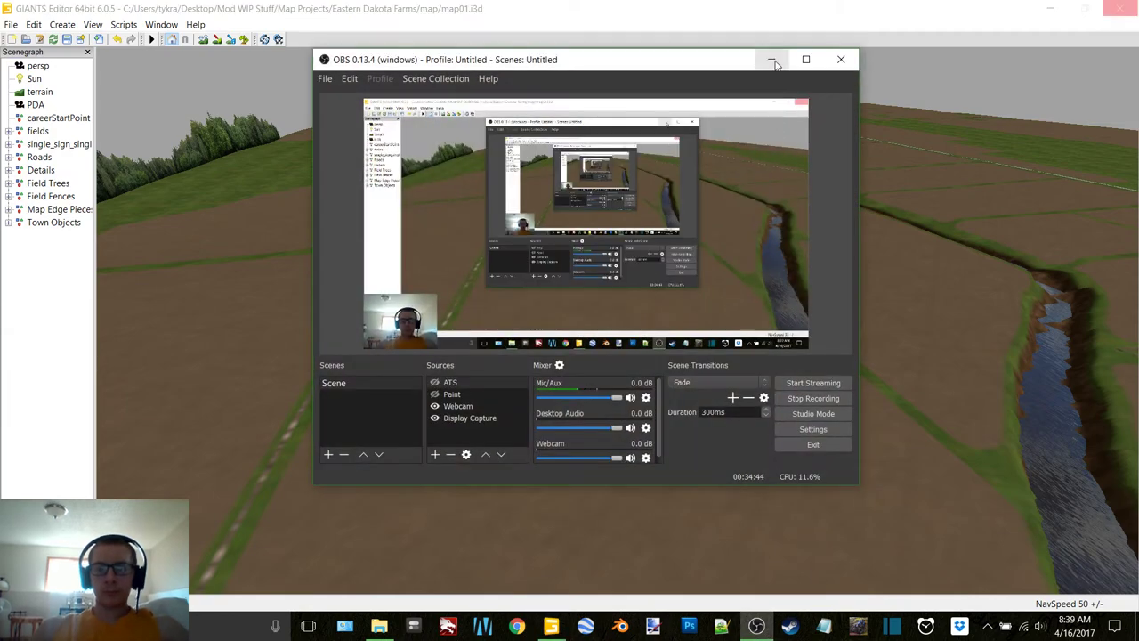
pyautogui.click(770, 59)
# Step: Select all files and folders in the Eastern Dakota Farms folder and compress them into a ZIP archive
pyautogui.click(515, 479)
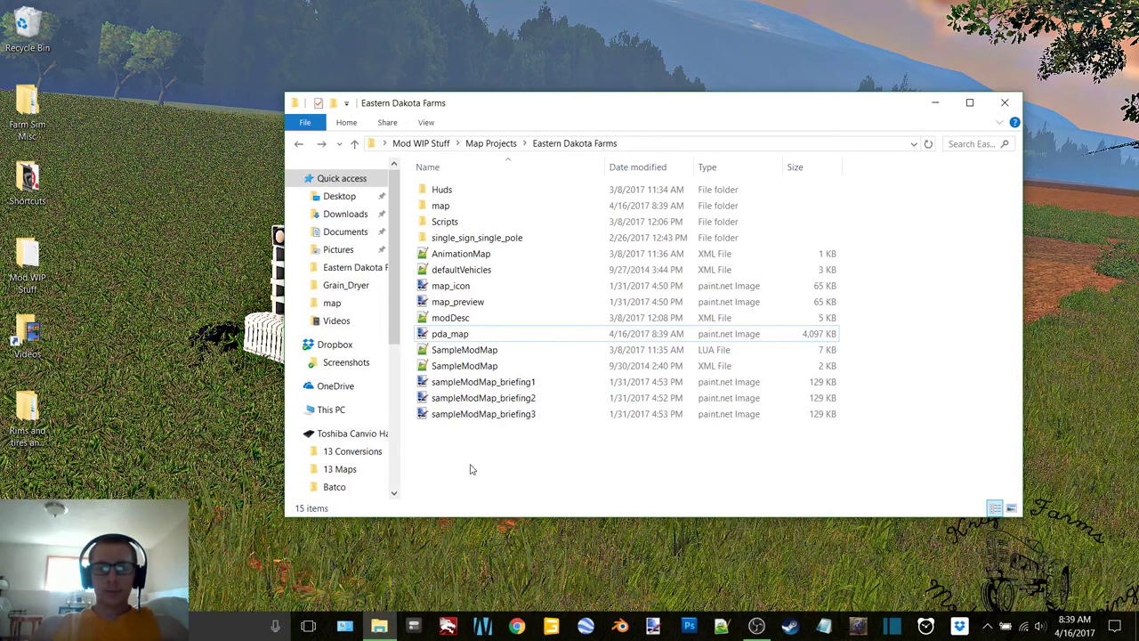
pyautogui.moveTo(472, 468); pyautogui.dragTo(765, 178)
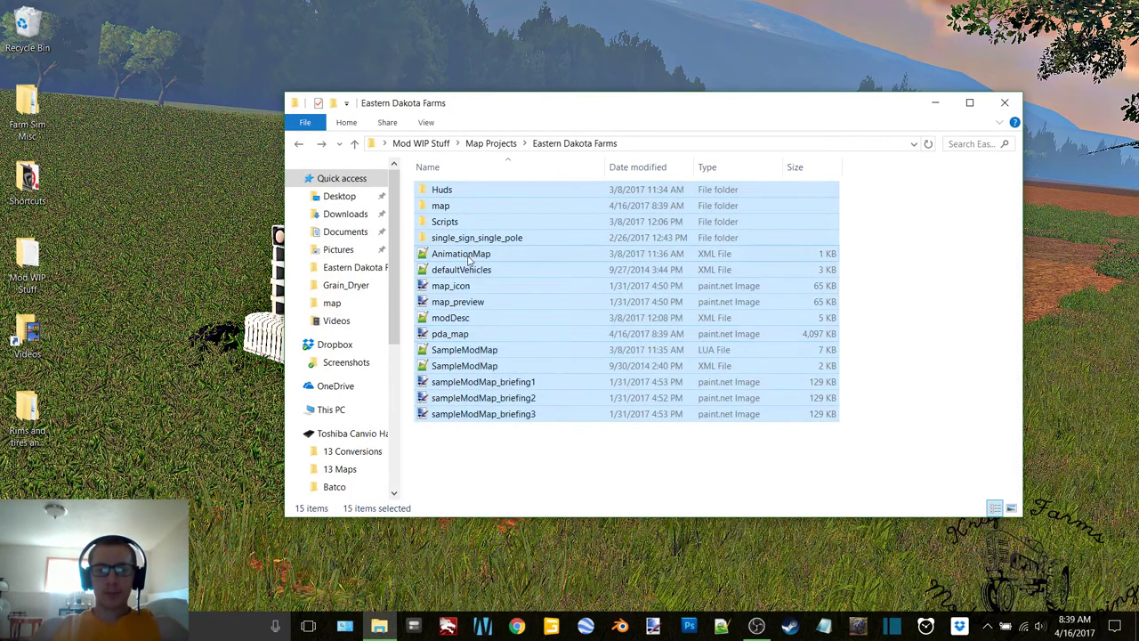
pyautogui.rightClick(468, 258)
pyautogui.moveTo(686, 472)
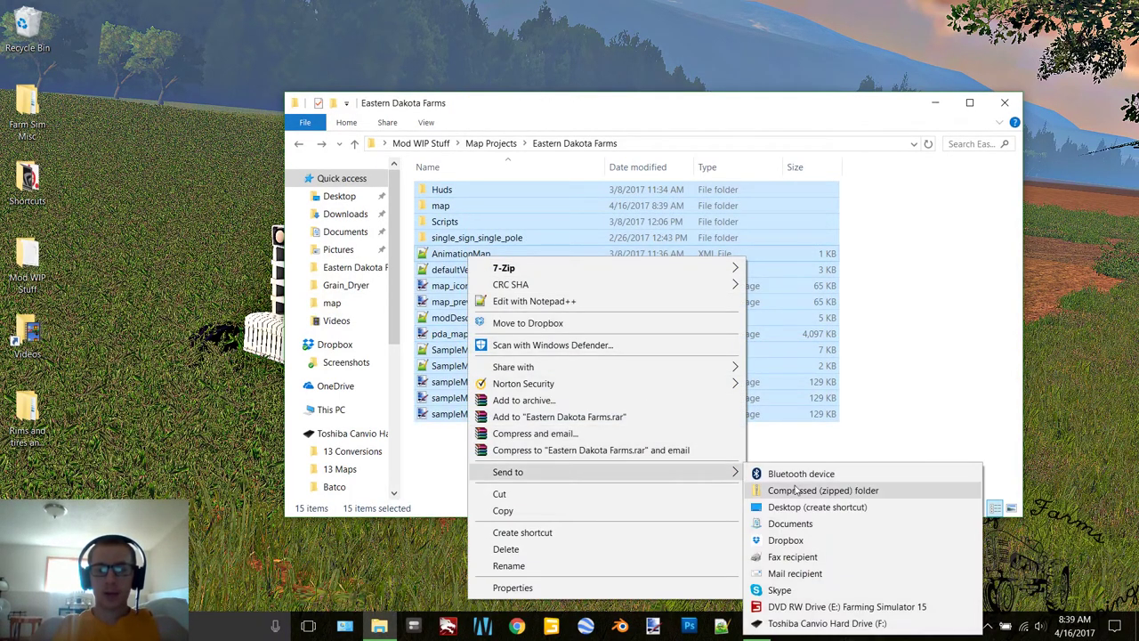
pyautogui.click(798, 490)
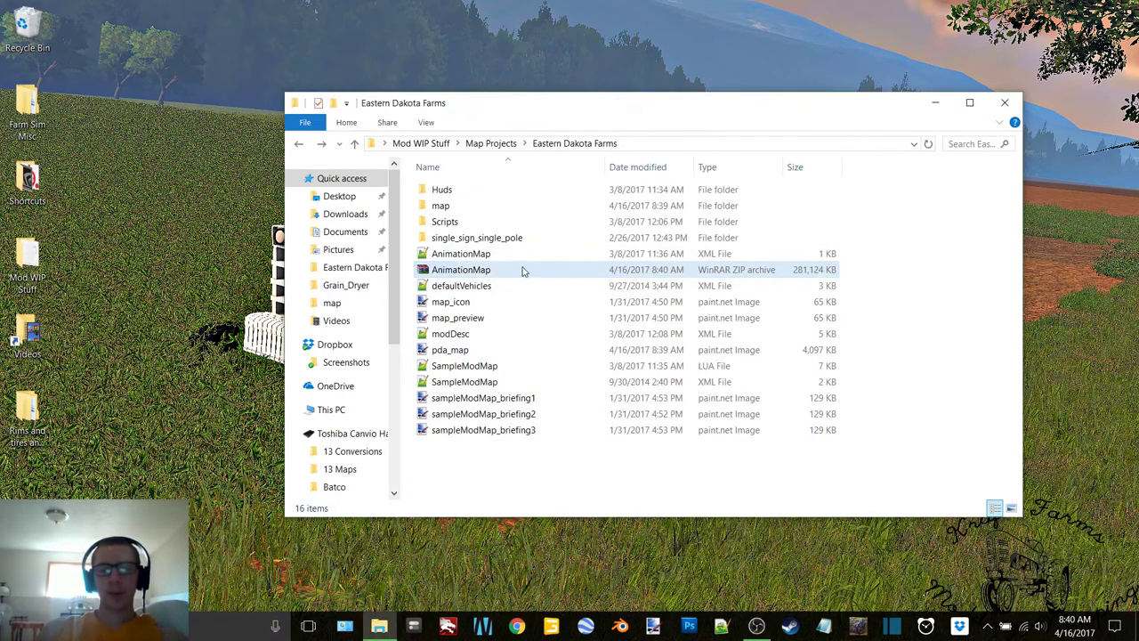
# Step: Move the AnimationMap ZIP archive into the FarmingSimulator2015 mods folder, replacing the existing file, and minimize both folder windows
pyautogui.click(524, 269)
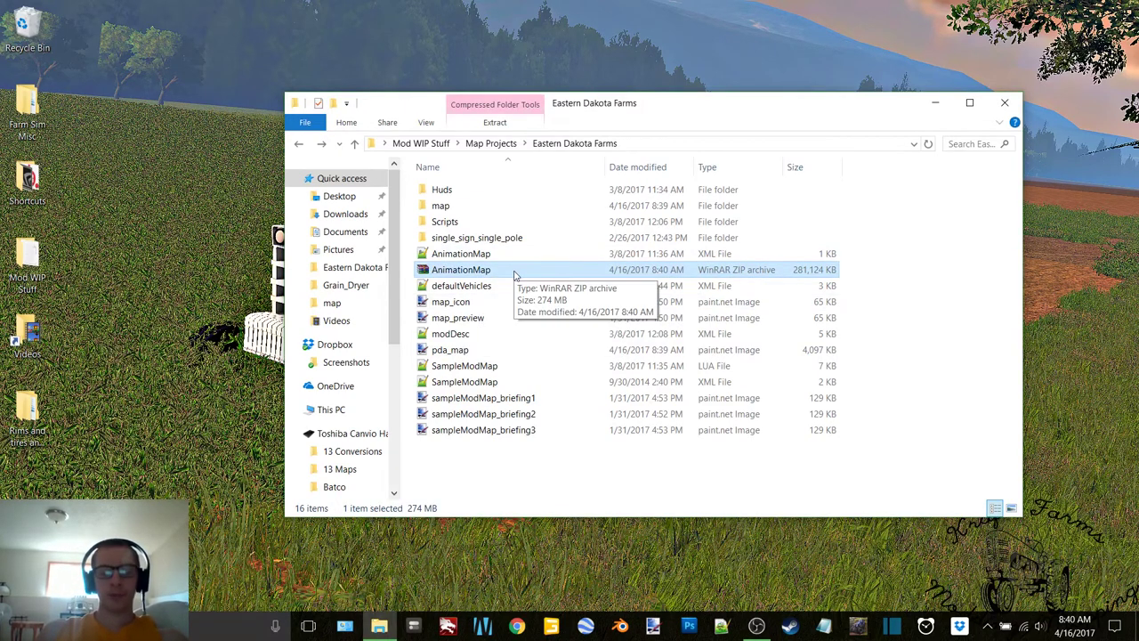
pyautogui.doubleClick(27, 111)
pyautogui.doubleClick(481, 241)
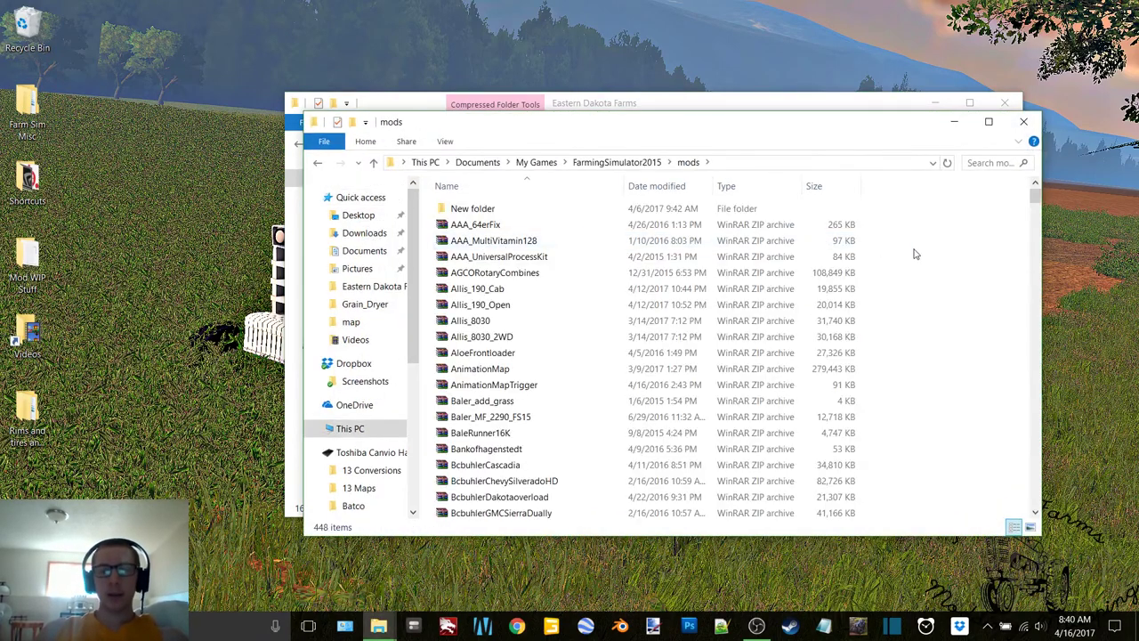
pyautogui.hotkey('ctrl', 'v')
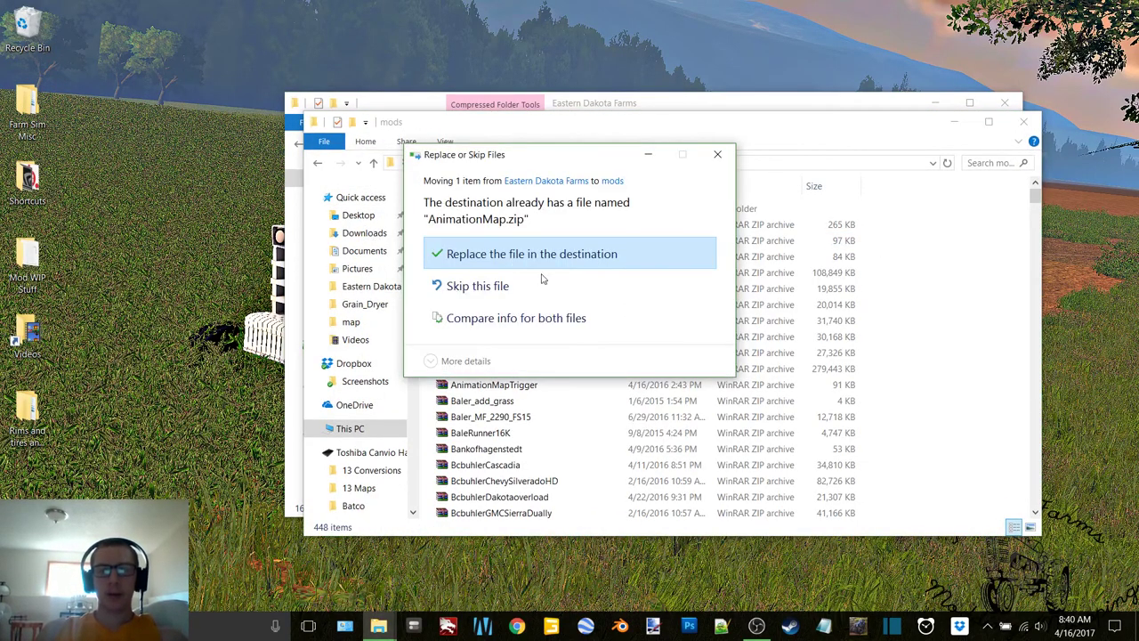
pyautogui.click(529, 266)
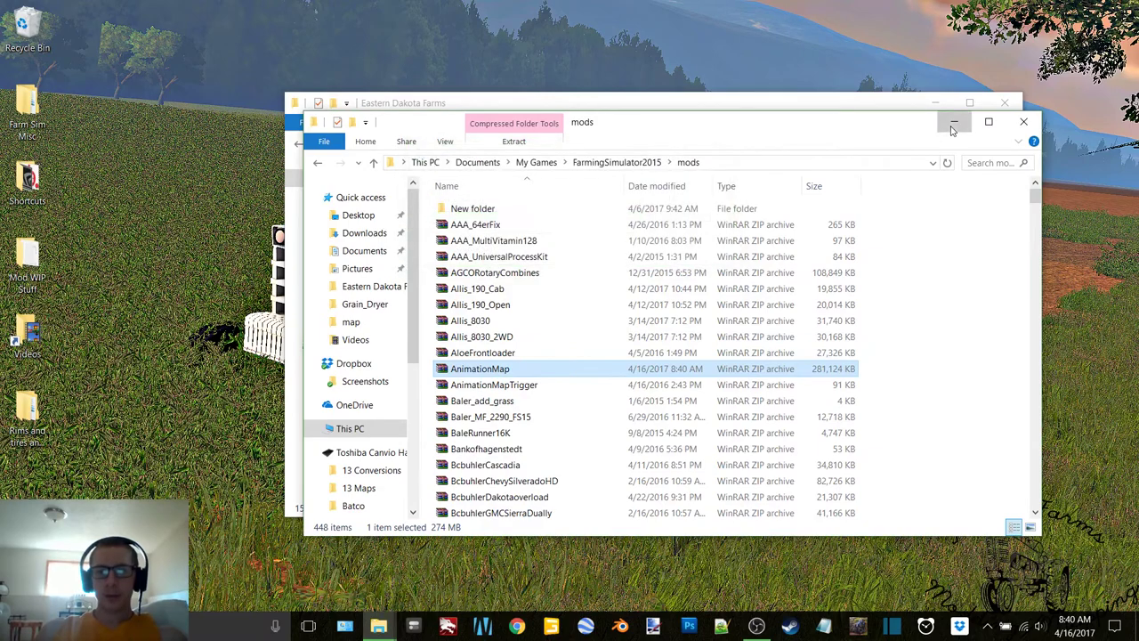
pyautogui.click(953, 121)
pyautogui.click(935, 103)
pyautogui.click(758, 626)
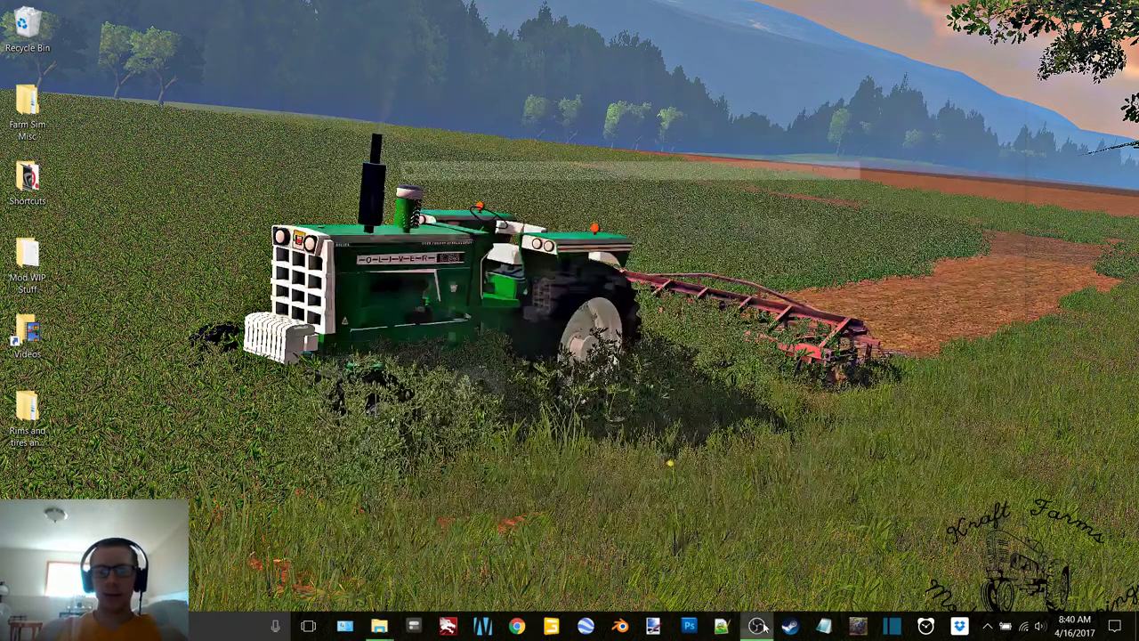